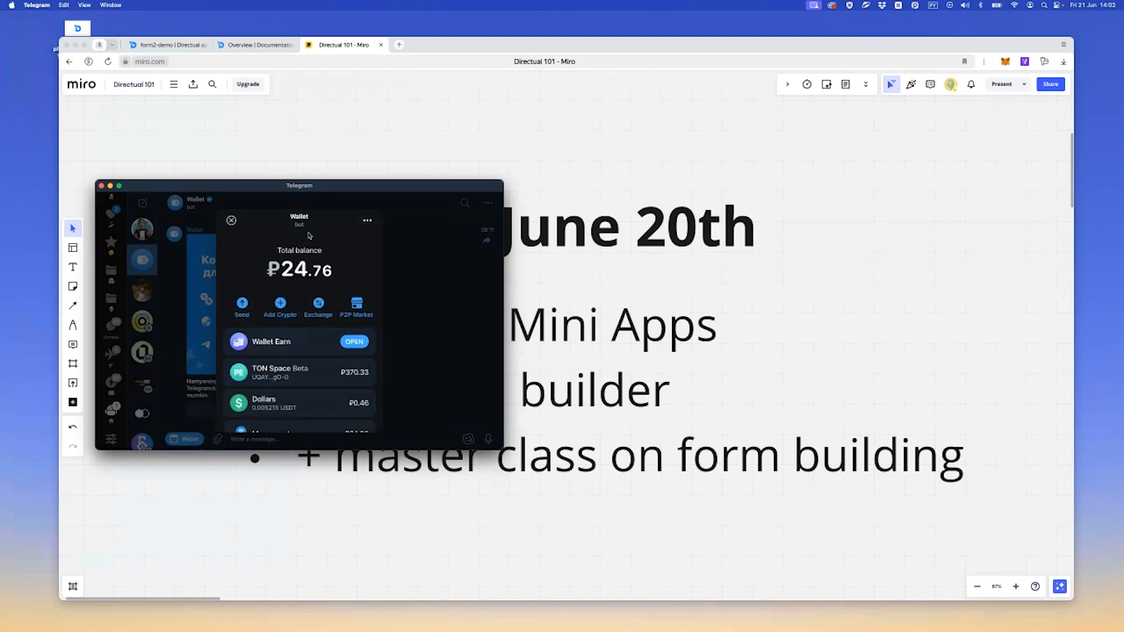
Look through the asset list in Telegram's Wallet mini app, close it and open the BotFather chat
{"action": "scroll", "coordinate": [264, 302], "scroll_direction": "down", "scroll_amount": 3}
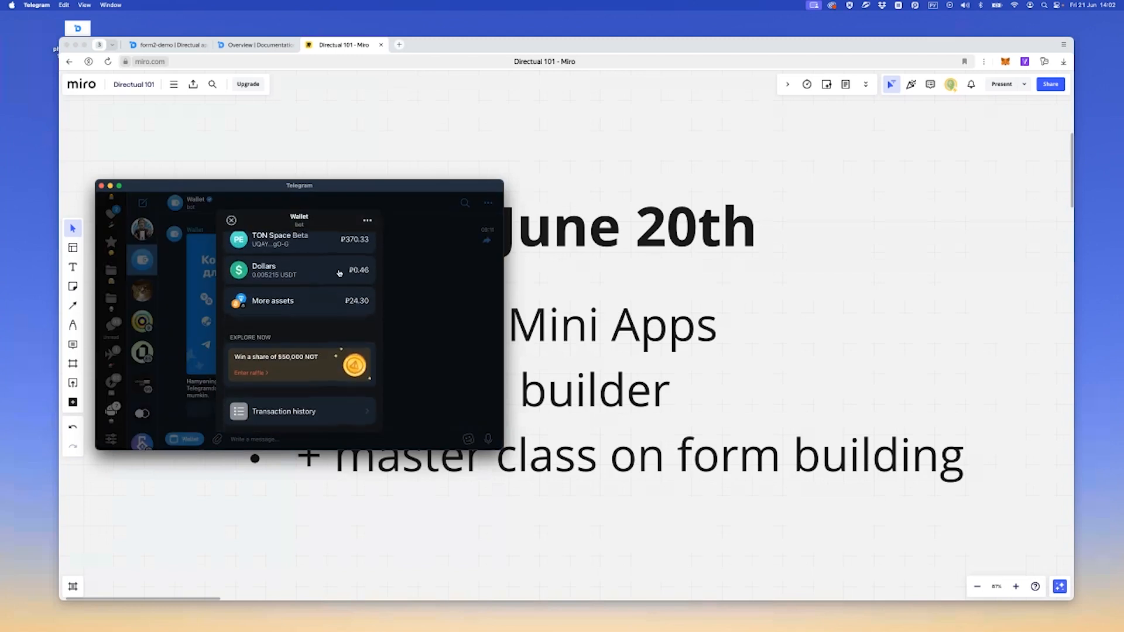
{"action": "scroll", "coordinate": [265, 296], "scroll_direction": "up", "scroll_amount": 3}
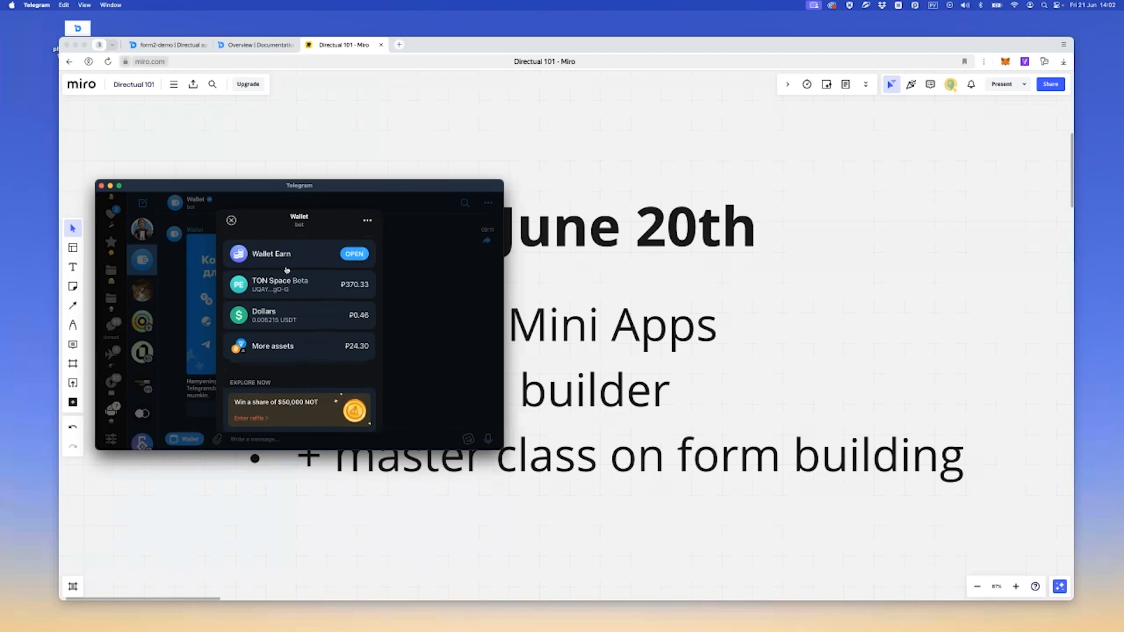
{"action": "left_click", "coordinate": [231, 221]}
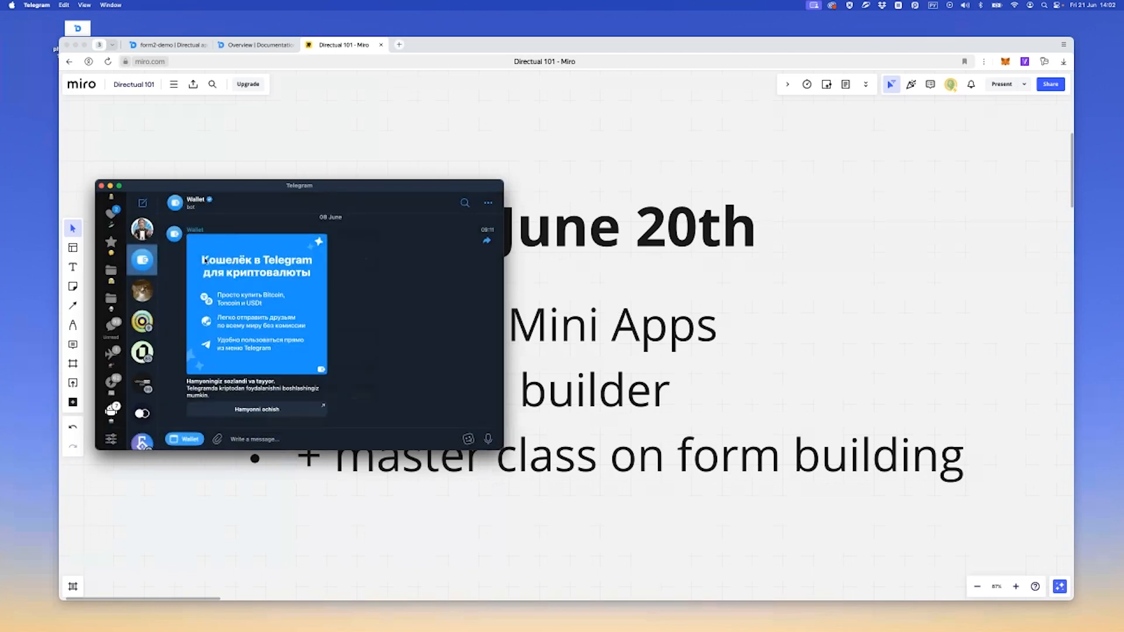
{"action": "left_click", "coordinate": [144, 230]}
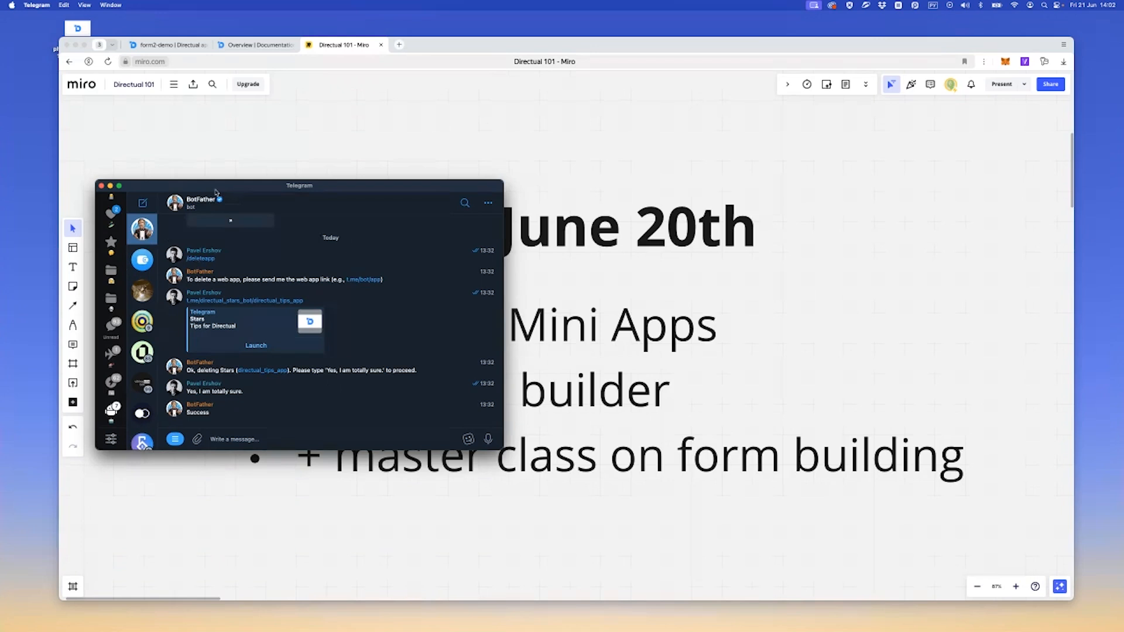
{"action": "left_click_drag", "start_coordinate": [238, 190], "coordinate": [1, 202]}
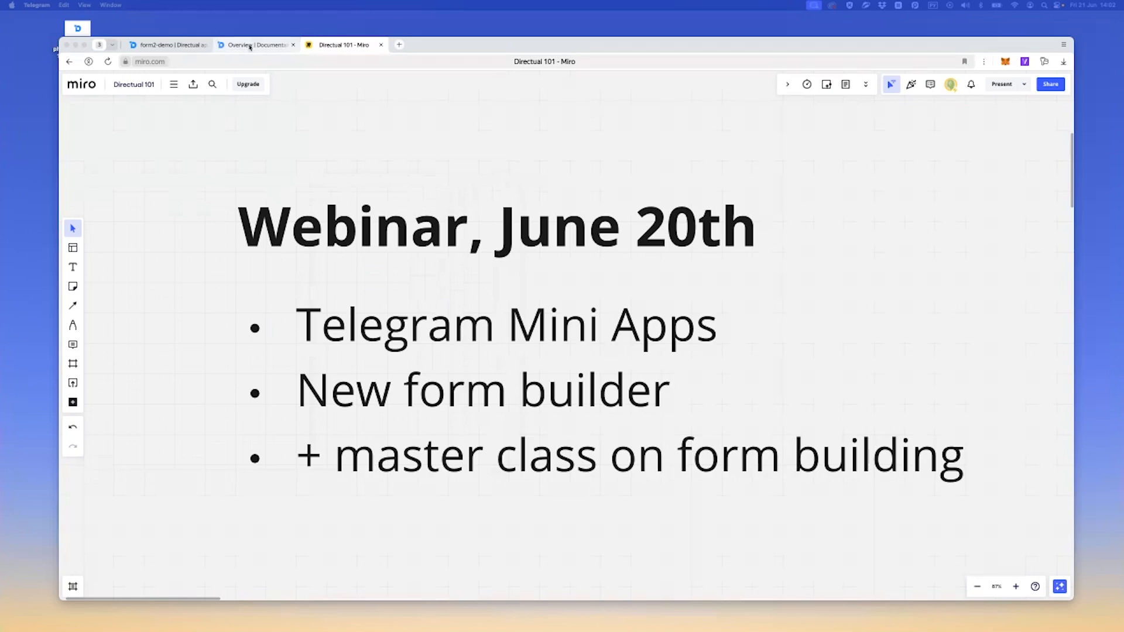
Switch to the form2-demo app in Directual and open its published site from the web-pages list
{"action": "left_click", "coordinate": [164, 47]}
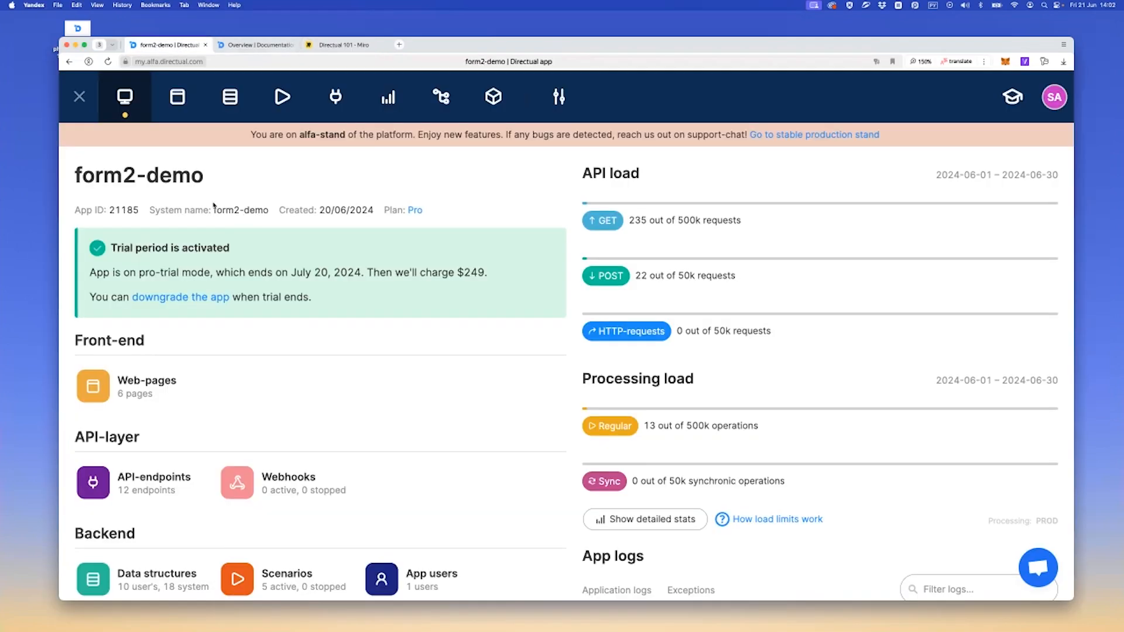
{"action": "left_click", "coordinate": [183, 106]}
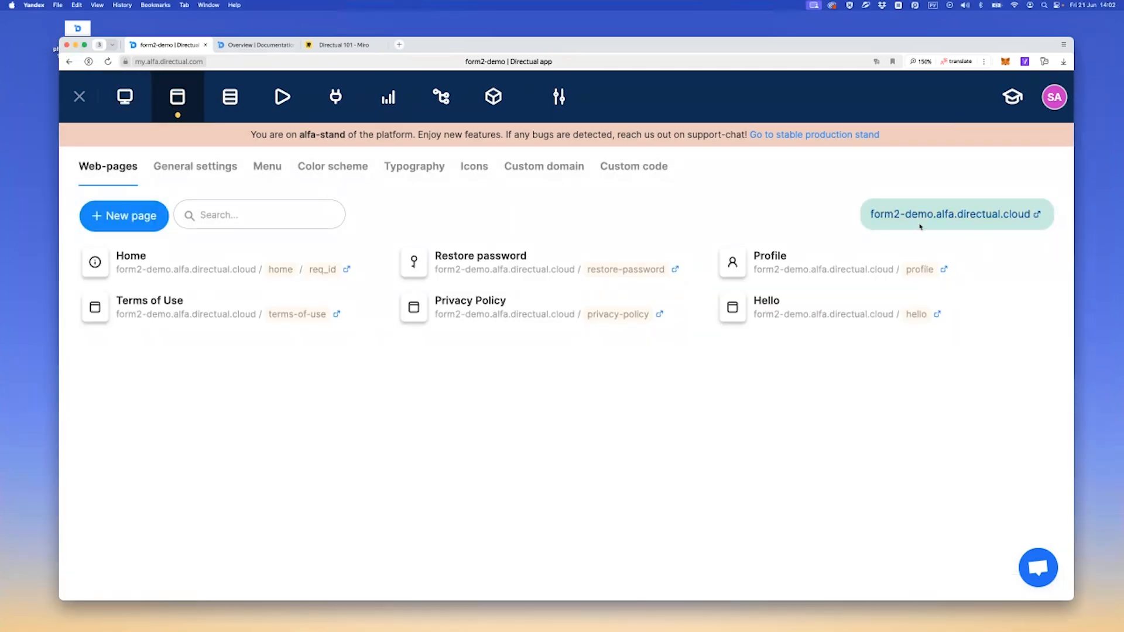
{"action": "left_click", "coordinate": [972, 216]}
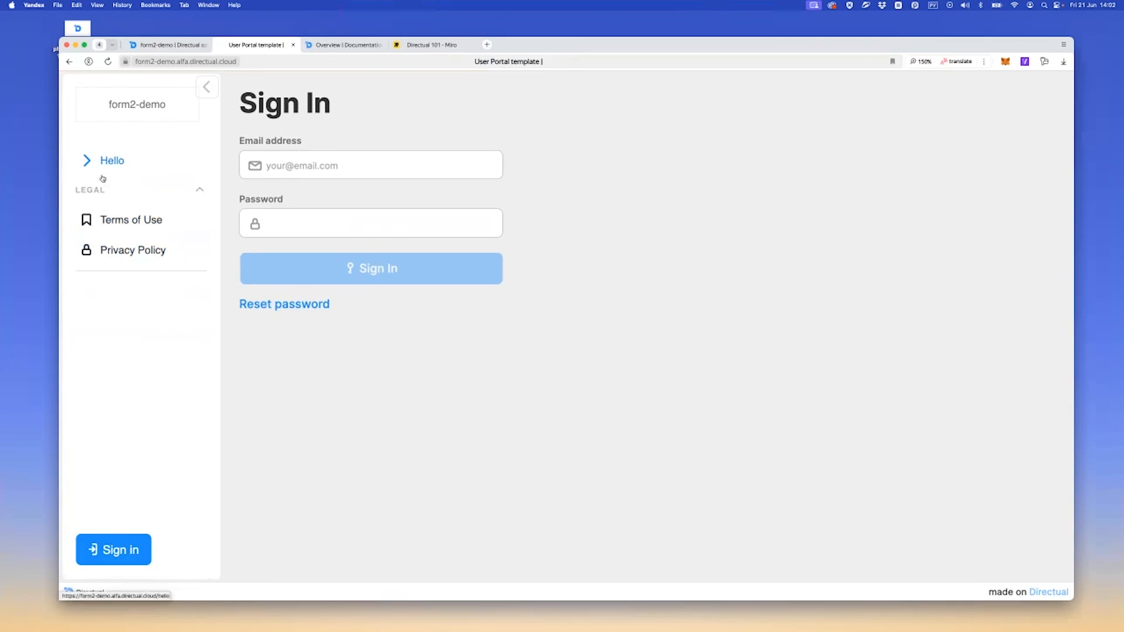
Set the form2-demo main menu logo to Generate logo with AI and save the main menu
{"action": "left_click", "coordinate": [175, 45]}
{"action": "left_click", "coordinate": [264, 169]}
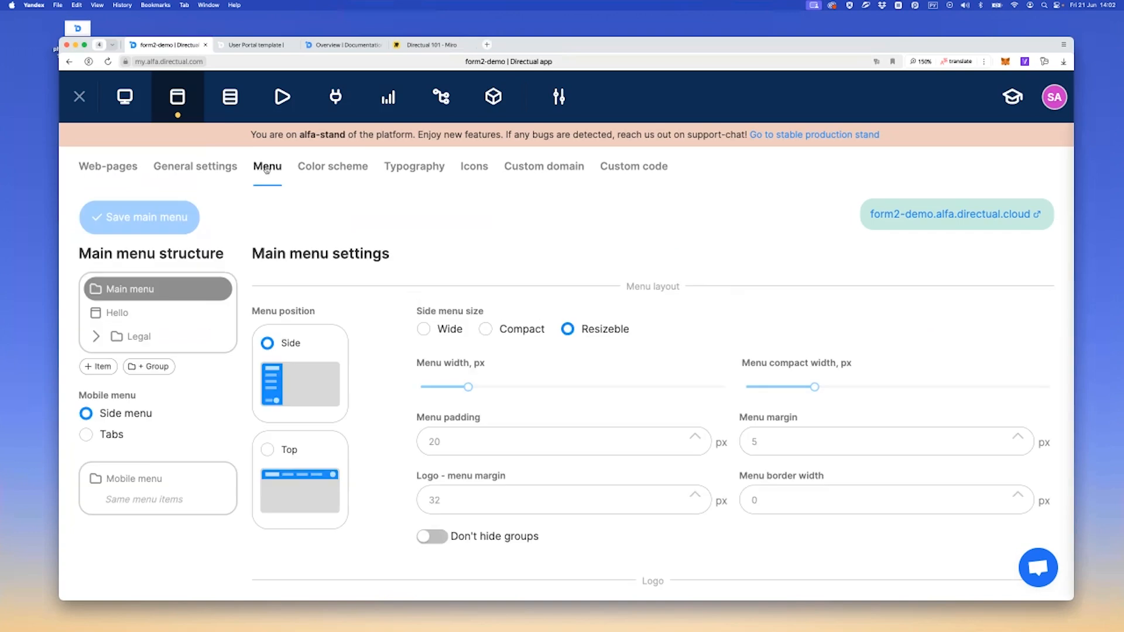
{"action": "left_click", "coordinate": [326, 173]}
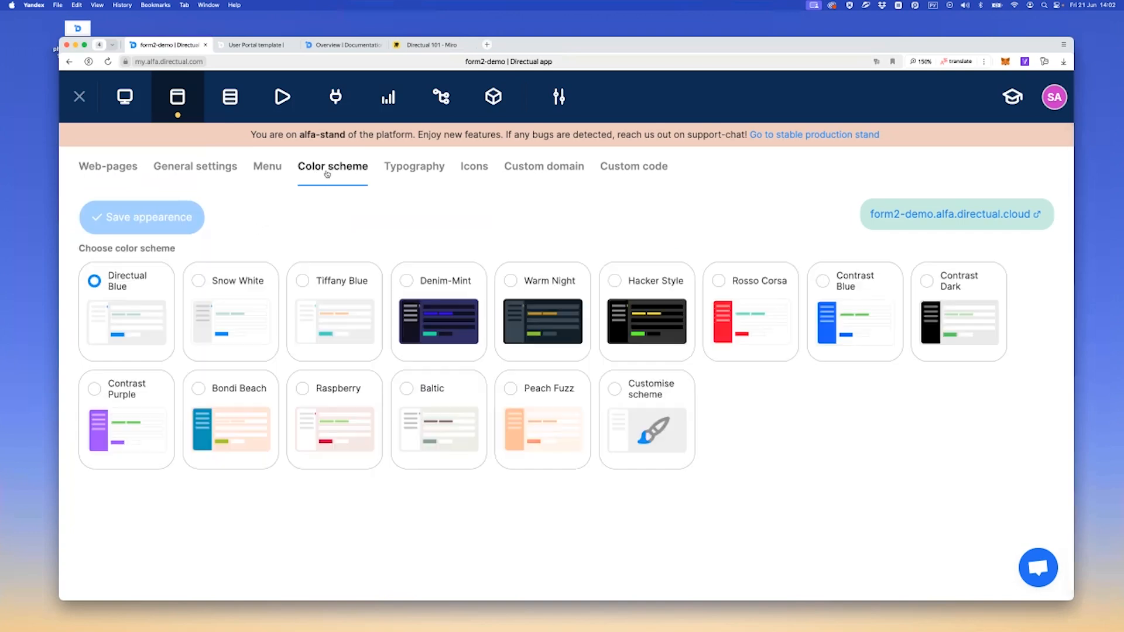
{"action": "left_click", "coordinate": [259, 172]}
{"action": "scroll", "coordinate": [274, 359], "scroll_direction": "down", "scroll_amount": 4}
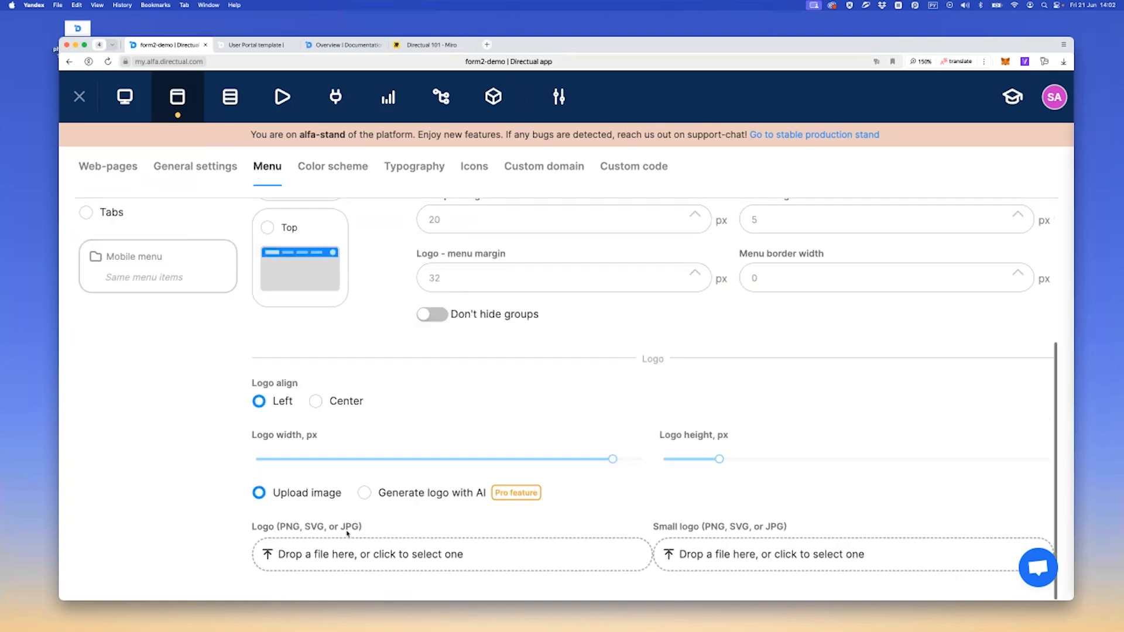
{"action": "left_click", "coordinate": [375, 499]}
{"action": "scroll", "coordinate": [369, 455], "scroll_direction": "down", "scroll_amount": 1}
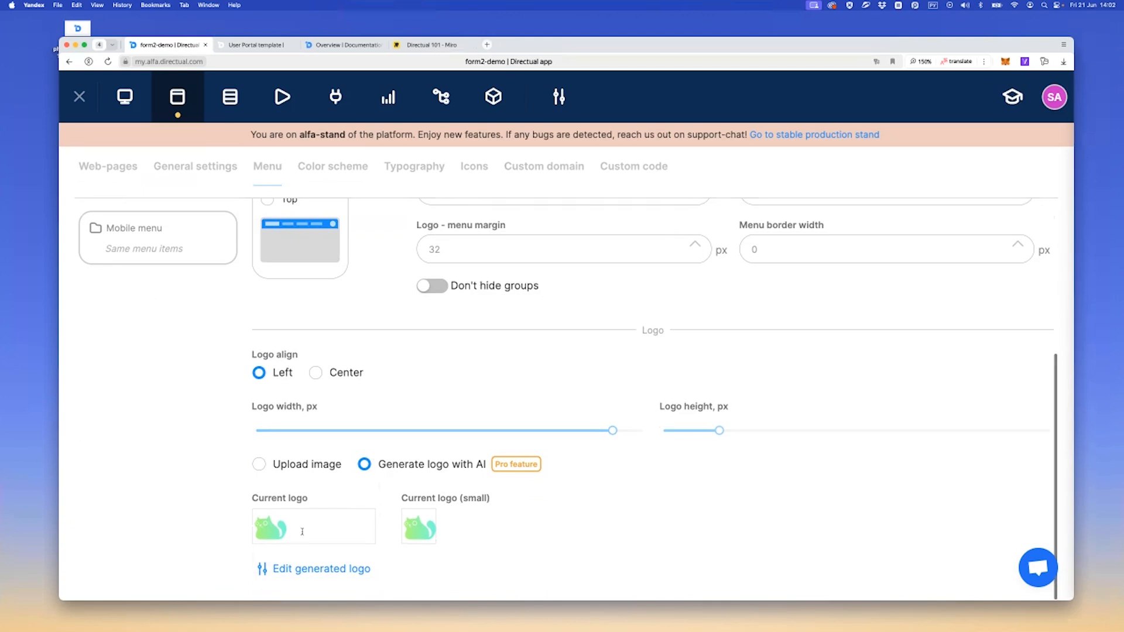
{"action": "scroll", "coordinate": [316, 482], "scroll_direction": "up", "scroll_amount": 2}
{"action": "scroll", "coordinate": [332, 476], "scroll_direction": "down", "scroll_amount": 2}
{"action": "scroll", "coordinate": [347, 468], "scroll_direction": "up", "scroll_amount": 10}
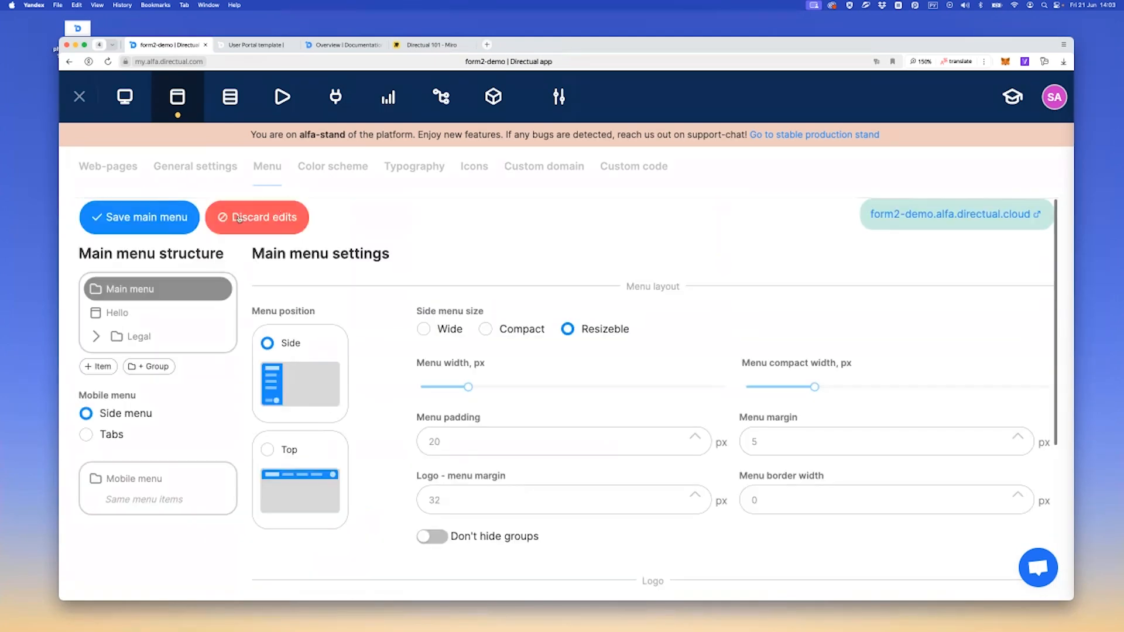
{"action": "left_click", "coordinate": [155, 217]}
Apply the Contrast Blue color scheme to the app and save the appearance
{"action": "left_click", "coordinate": [341, 176]}
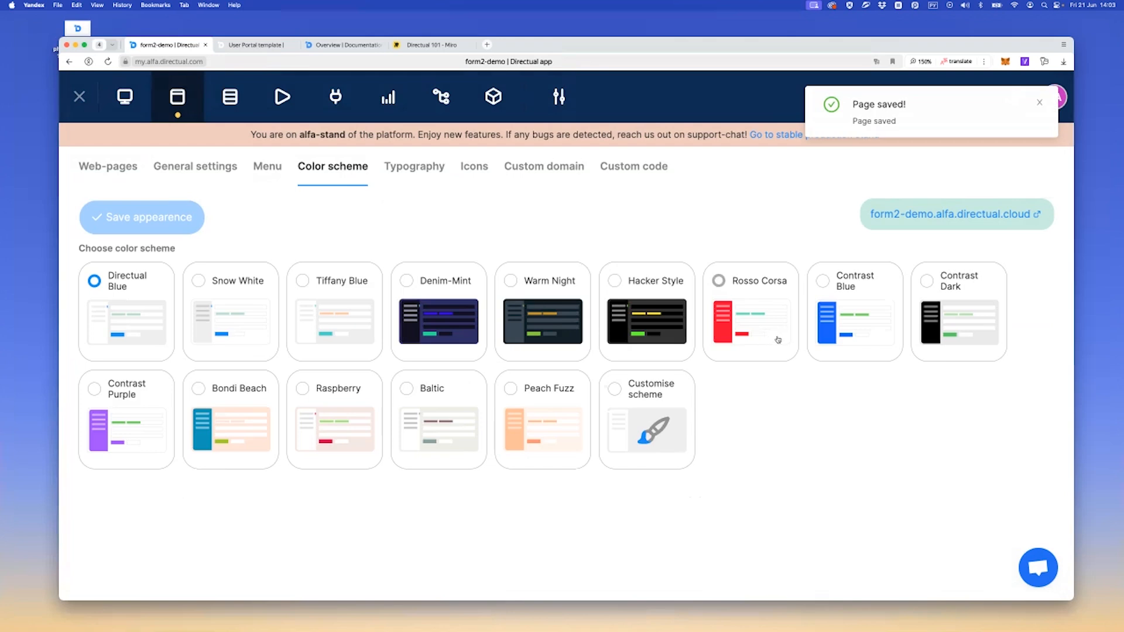
{"action": "left_click", "coordinate": [860, 326]}
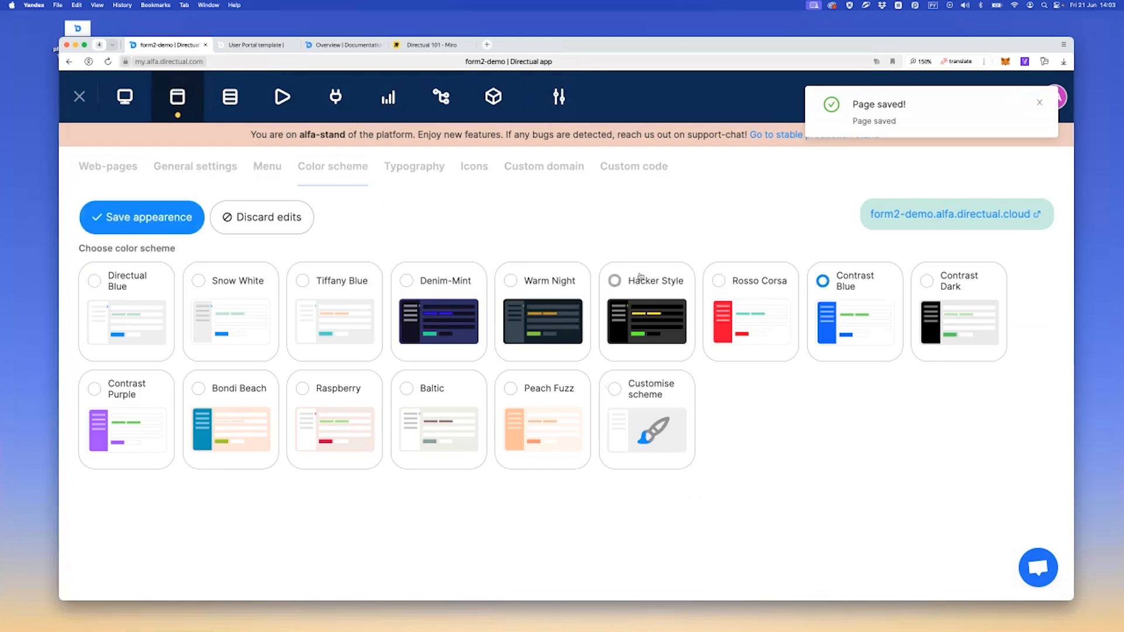
{"action": "left_click", "coordinate": [167, 231]}
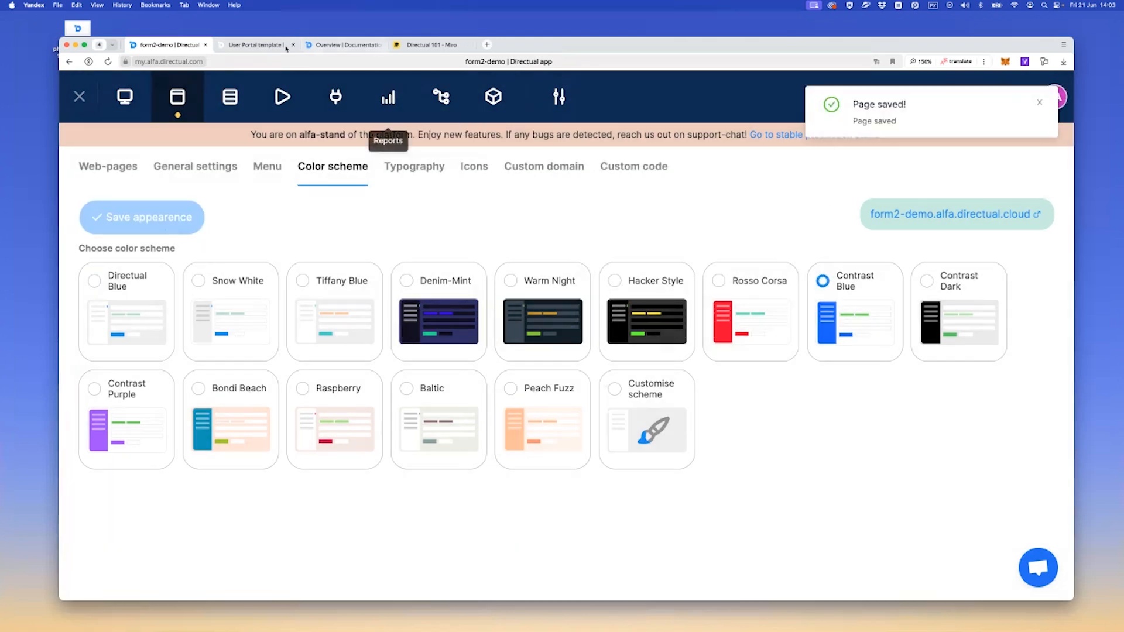
Reload the published form2-demo site to check its menu logo and color scheme
{"action": "left_click", "coordinate": [285, 47]}
{"action": "key", "text": "super+r"}
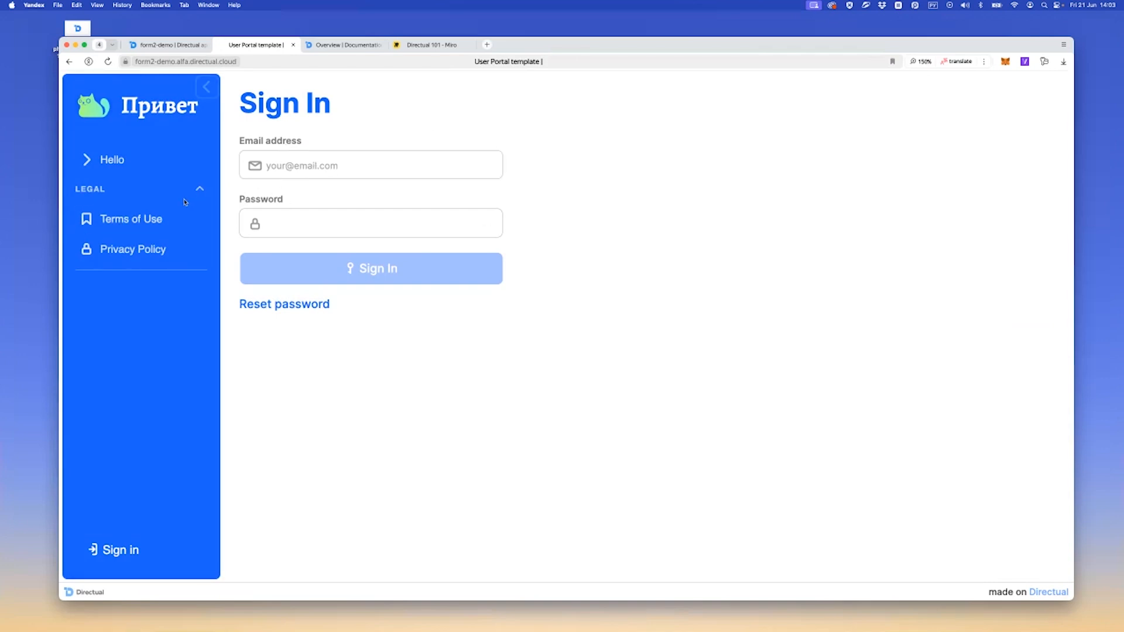
{"action": "left_click", "coordinate": [199, 45]}
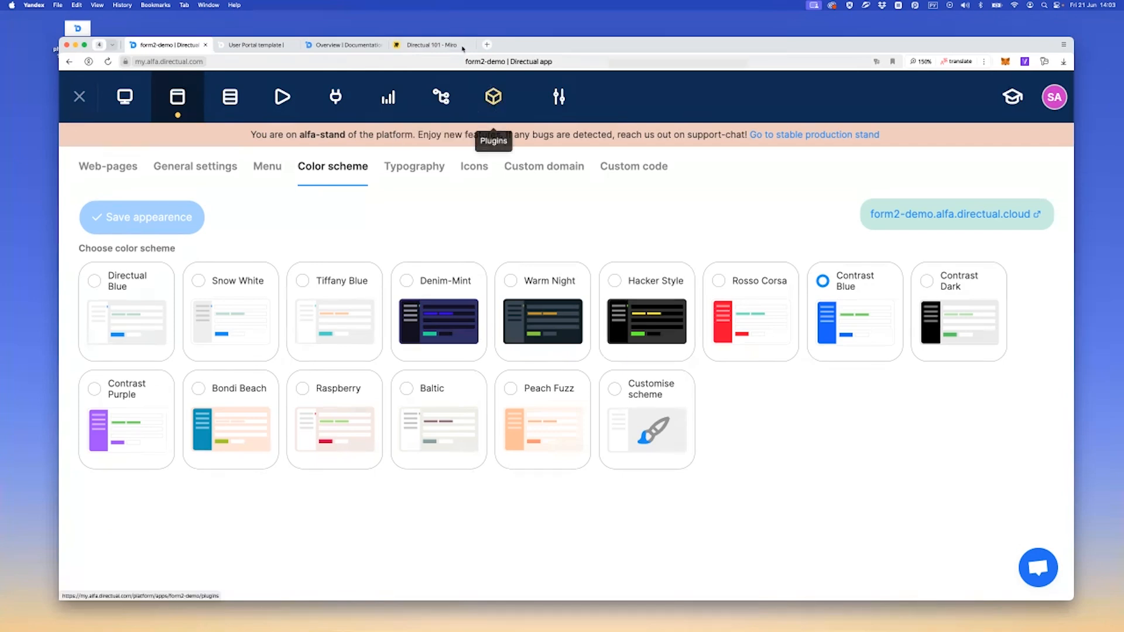
{"action": "left_click", "coordinate": [256, 45]}
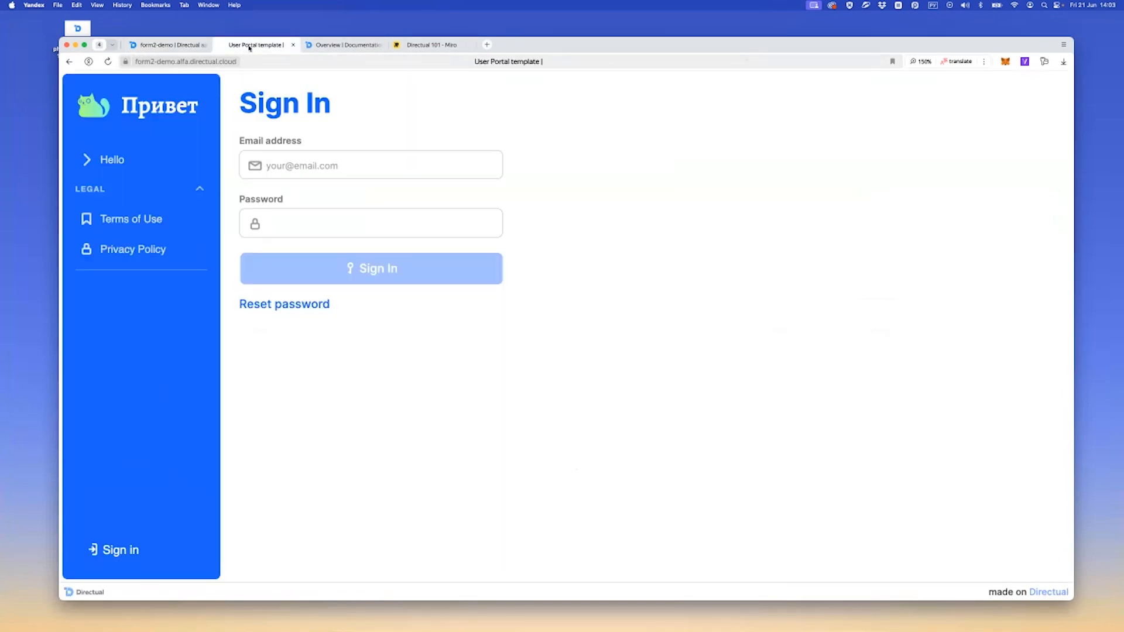
Search the Directual documentation for "tma" and open the TMA (Telegram Mini App) page
{"action": "left_click", "coordinate": [347, 45]}
{"action": "left_click", "coordinate": [935, 99]}
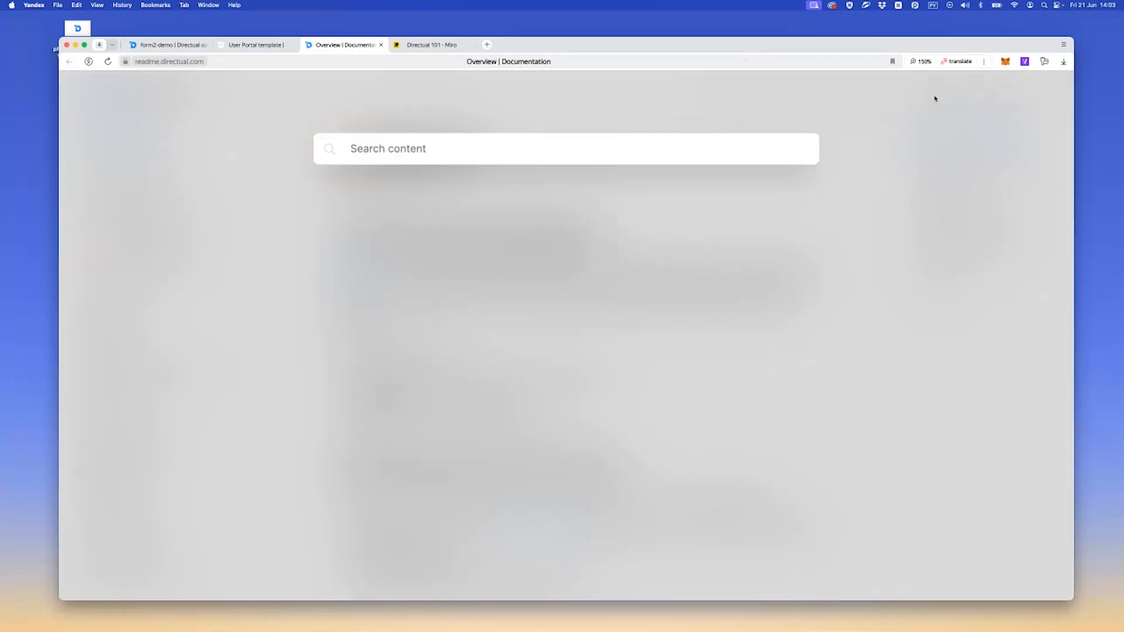
{"action": "type", "text": "еьф"}
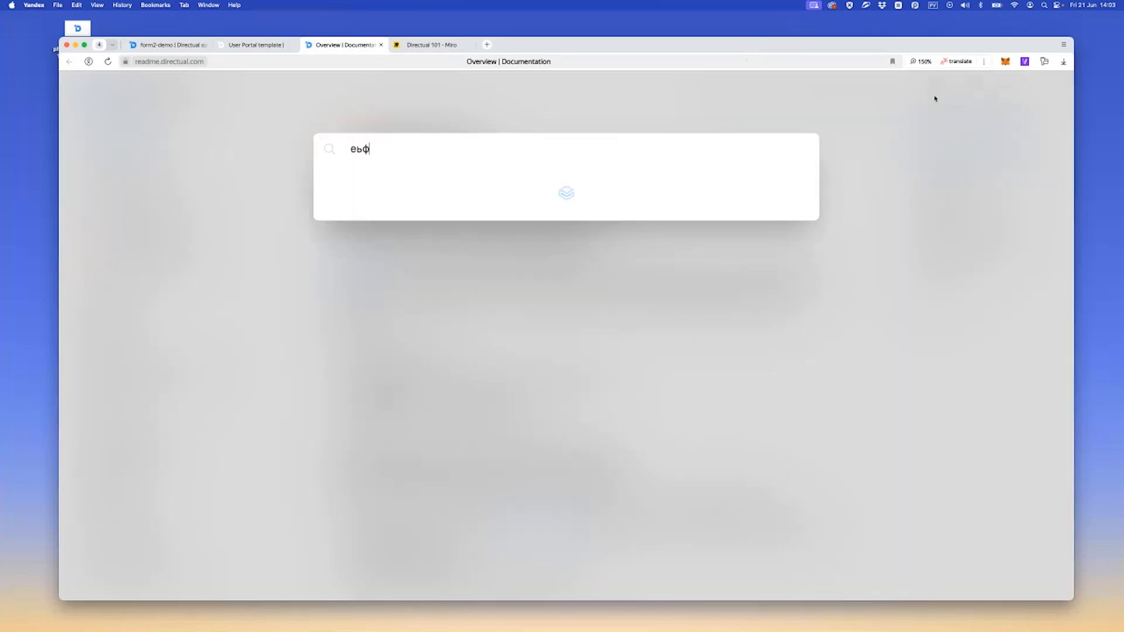
{"action": "key", "text": "super+a"}
{"action": "type", "text": "e"}
{"action": "key", "text": "BackSpace"}
{"action": "key", "text": "ctrl+space"}
{"action": "type", "text": "tma"}
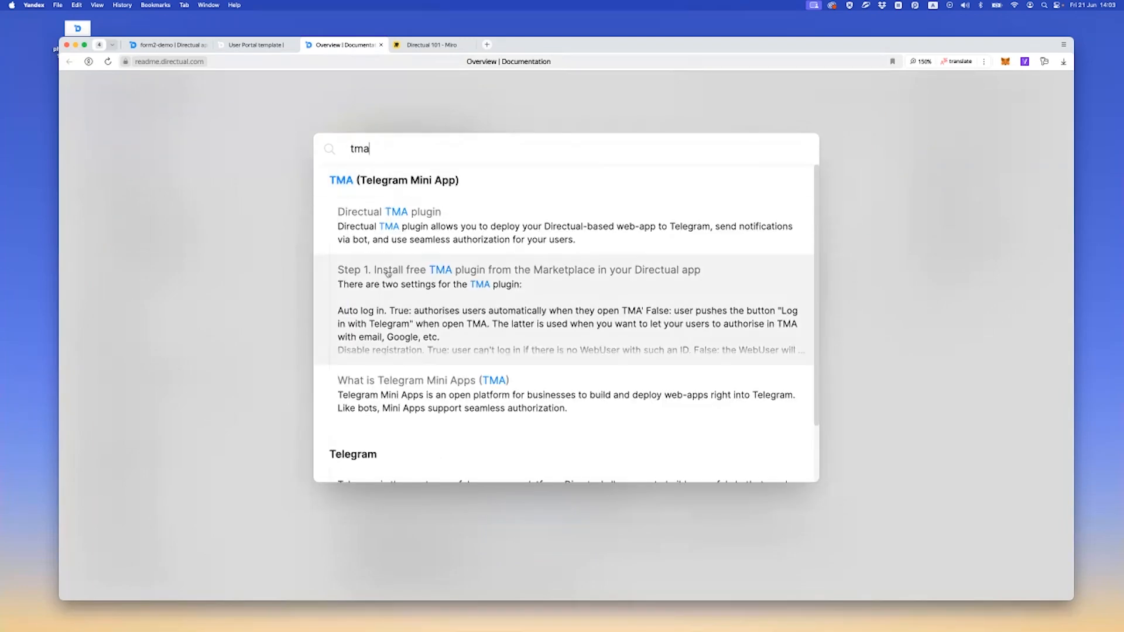
{"action": "left_click", "coordinate": [393, 178]}
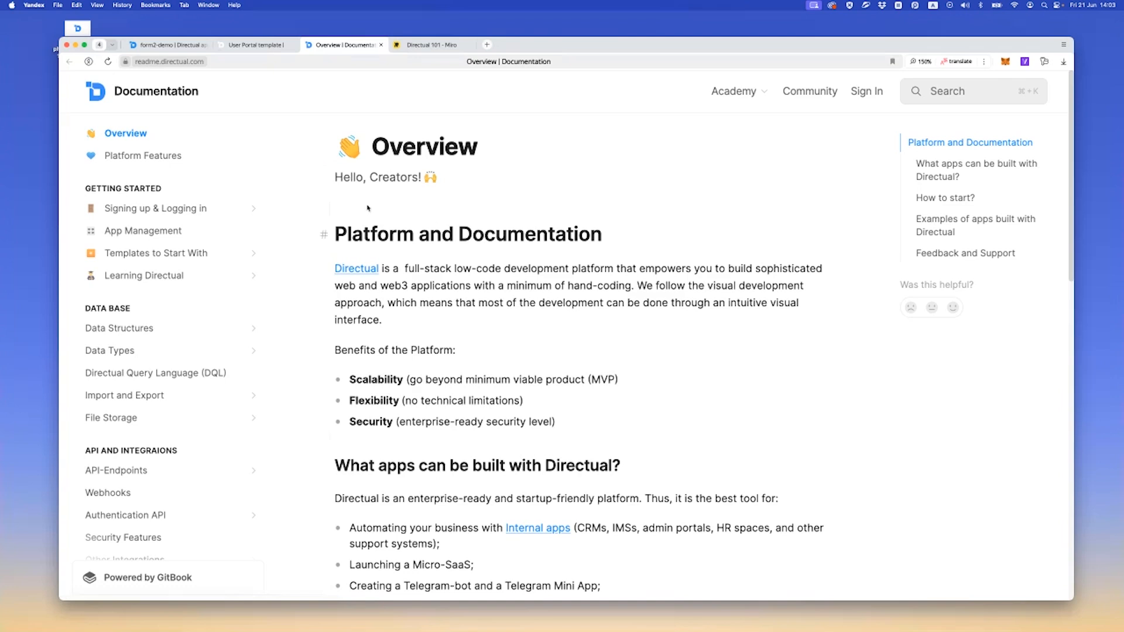
{"action": "left_click", "coordinate": [957, 99]}
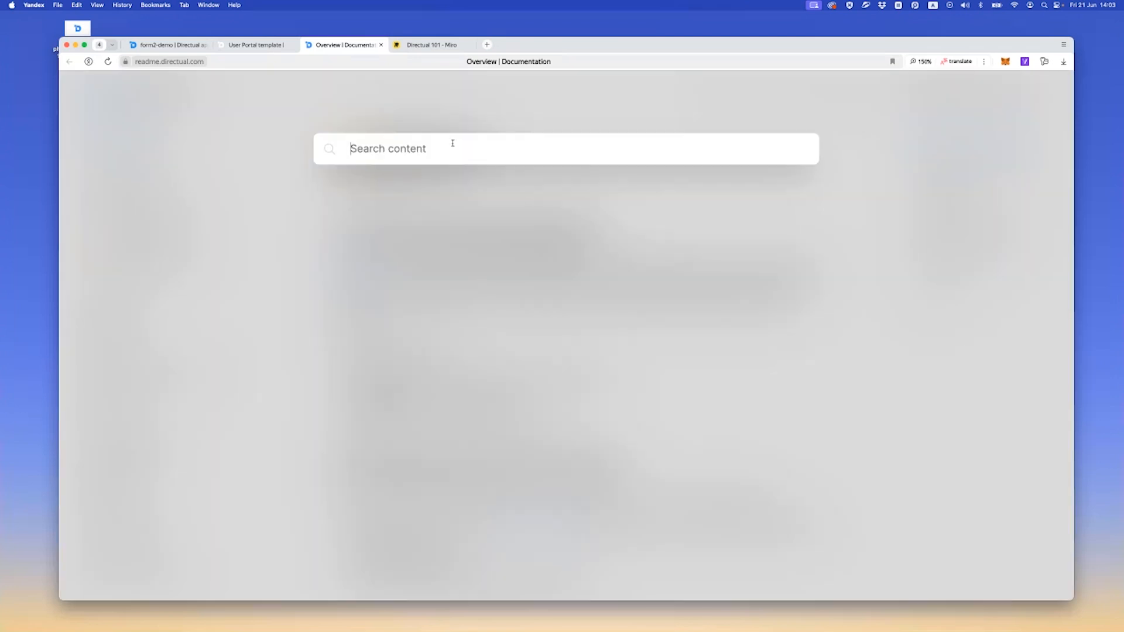
{"action": "type", "text": "tma"}
{"action": "key", "text": "Return"}
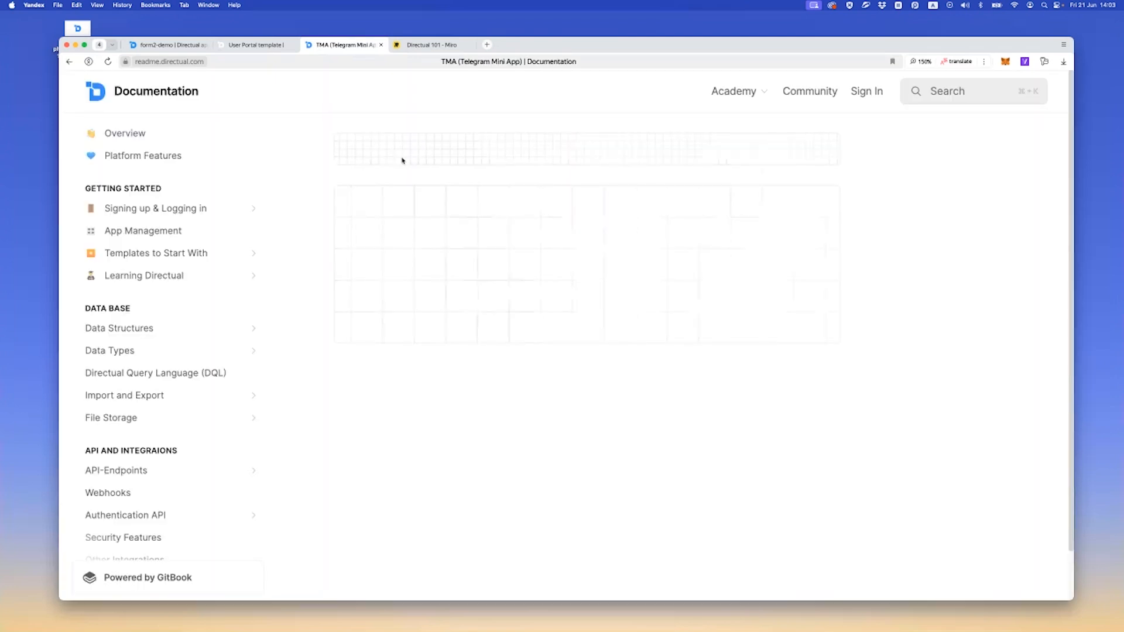
Read the TMA page's instructions on installing the plugin, its settings and deploying the app to Telegram
{"action": "scroll", "coordinate": [364, 281], "scroll_direction": "down", "scroll_amount": 3}
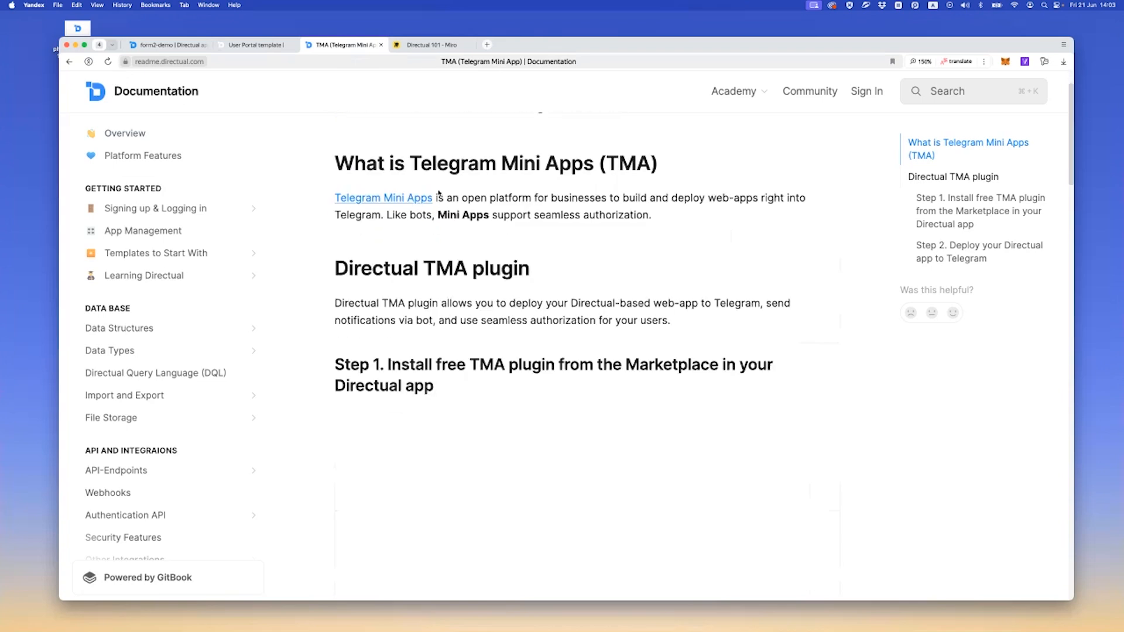
{"action": "scroll", "coordinate": [364, 281], "scroll_direction": "down", "scroll_amount": 7}
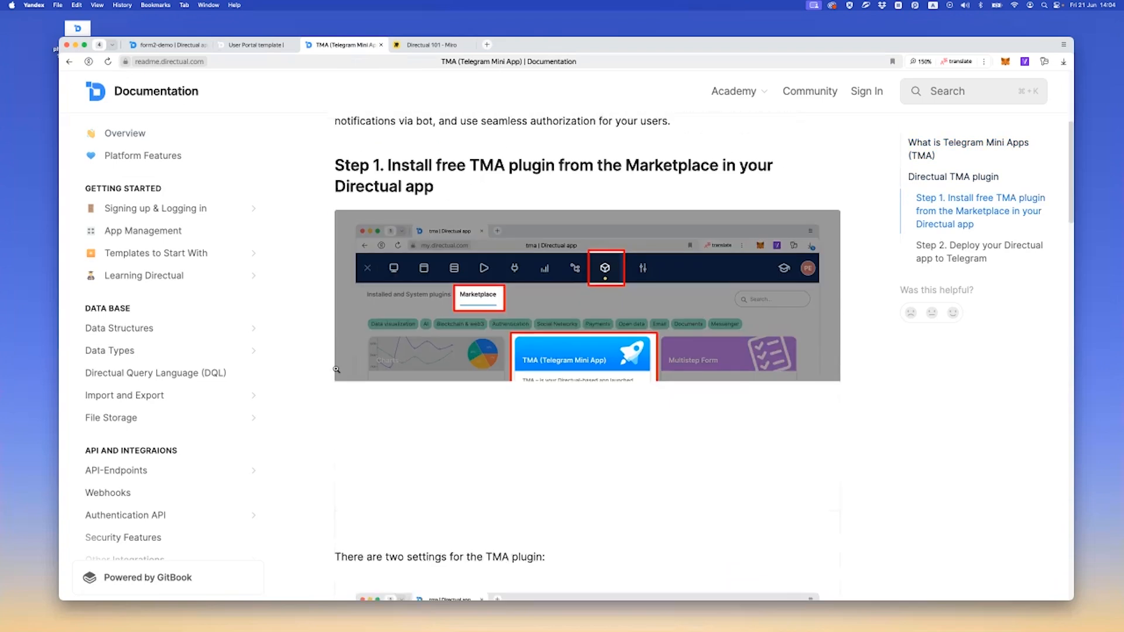
{"action": "scroll", "coordinate": [587, 336], "scroll_direction": "down", "scroll_amount": 20}
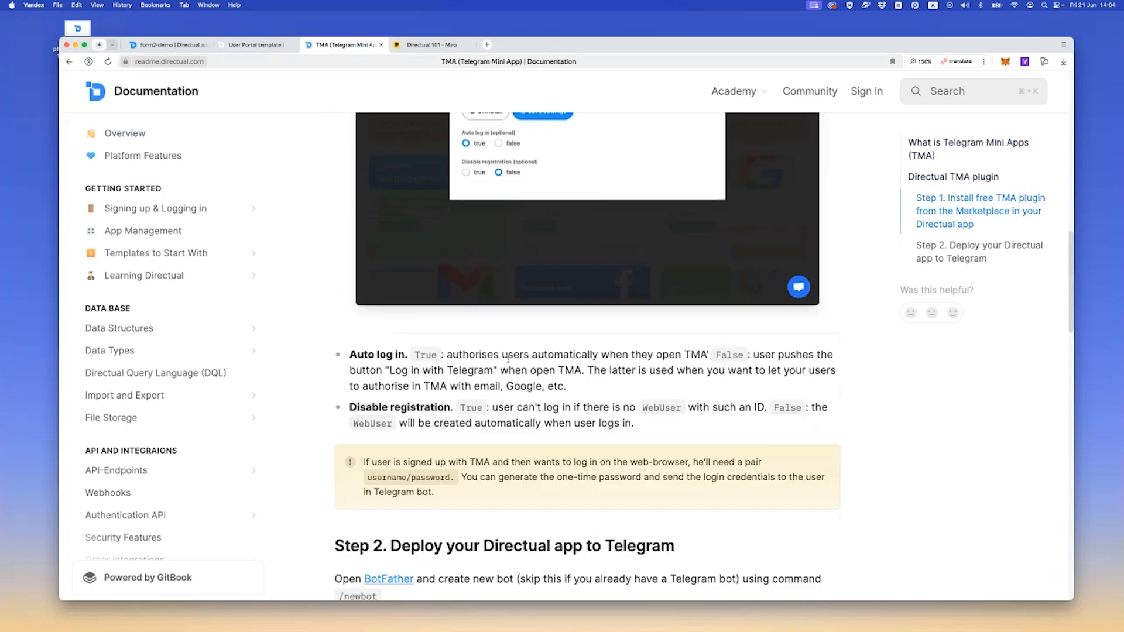
{"action": "scroll", "coordinate": [506, 361], "scroll_direction": "down", "scroll_amount": 12}
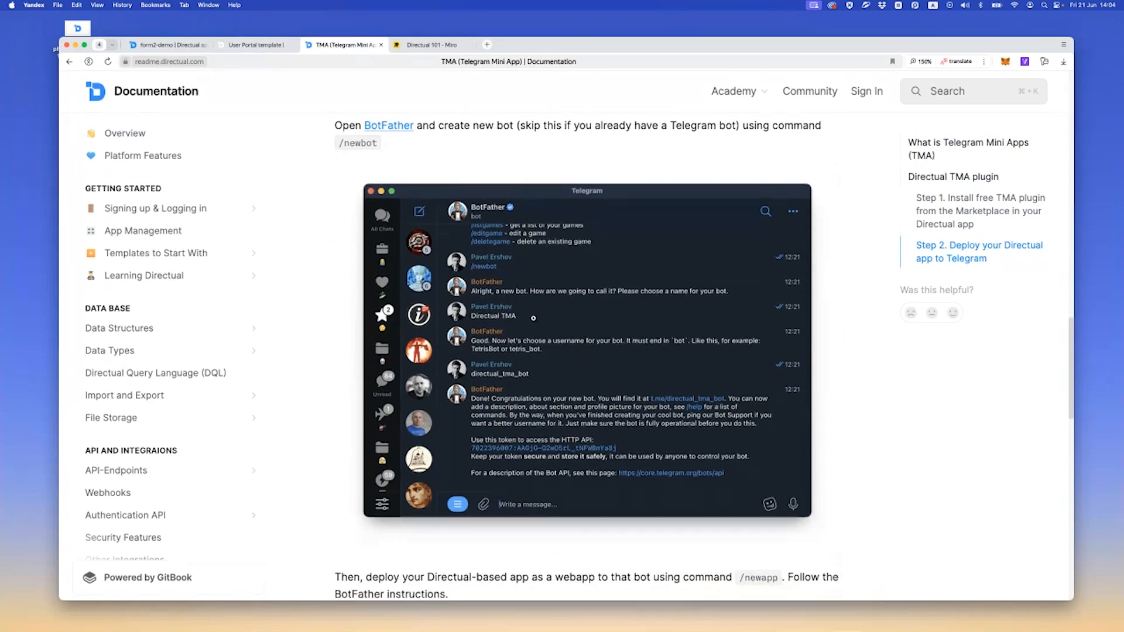
{"action": "scroll", "coordinate": [490, 347], "scroll_direction": "up", "scroll_amount": 20}
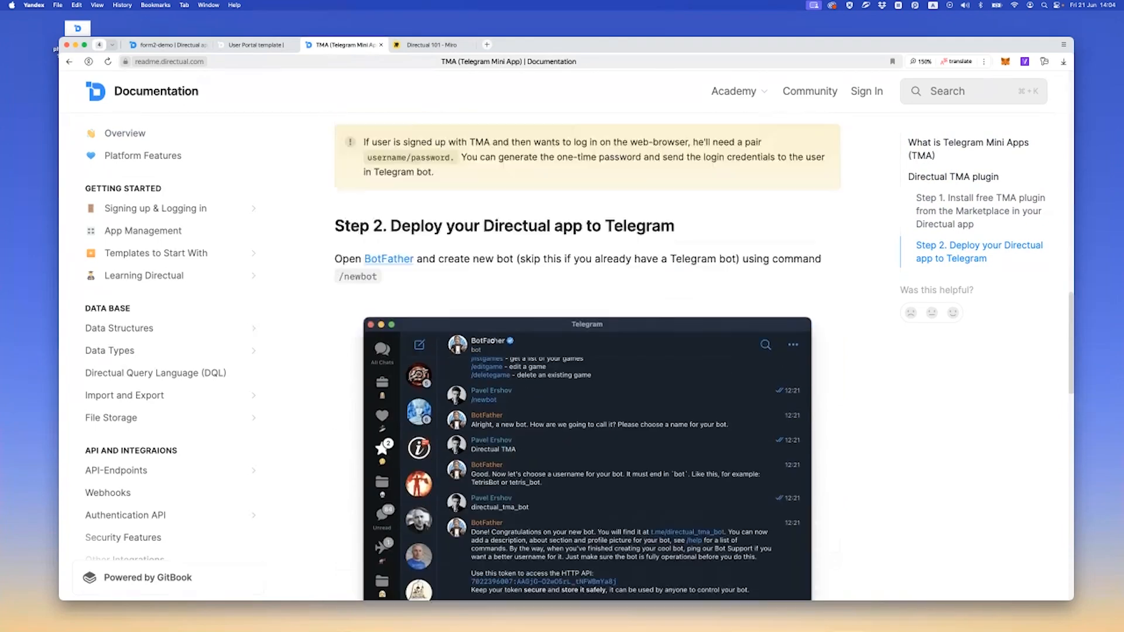
Filter form2-demo's plugin Marketplace by Authentication and open the TMA (Telegram Mini App) plugin
{"action": "left_click", "coordinate": [168, 45]}
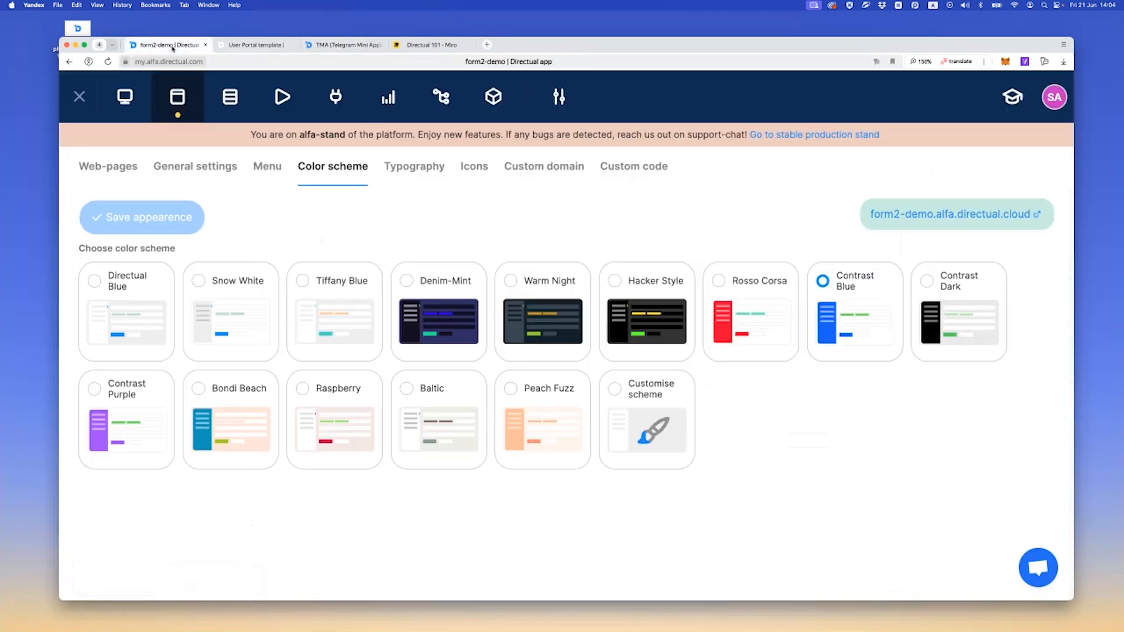
{"action": "left_click", "coordinate": [494, 96]}
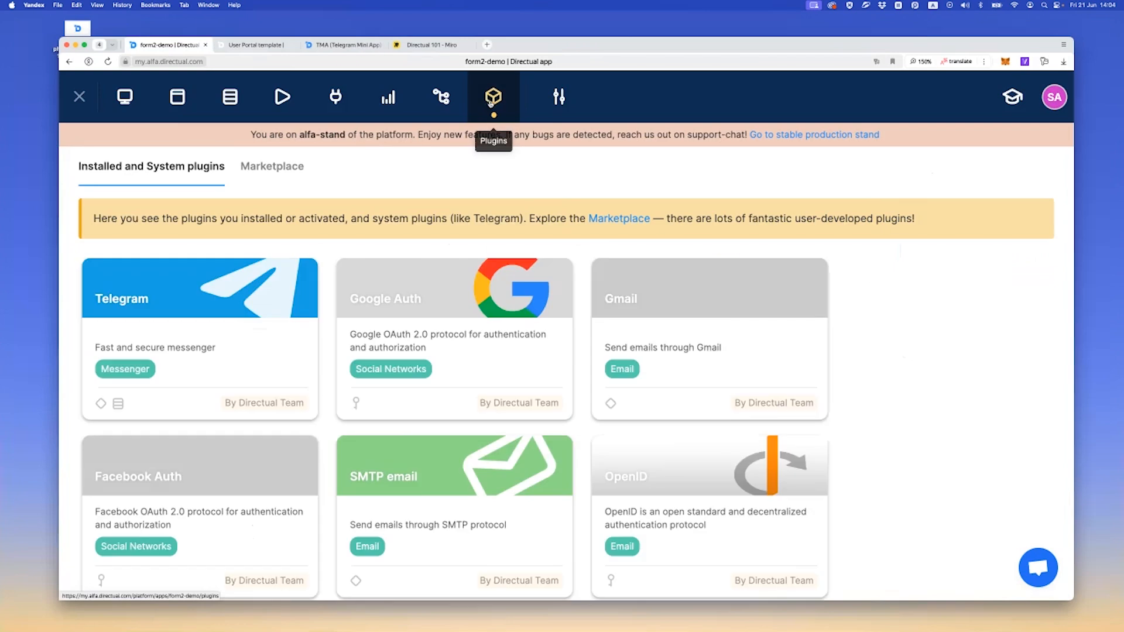
{"action": "left_click", "coordinate": [291, 169]}
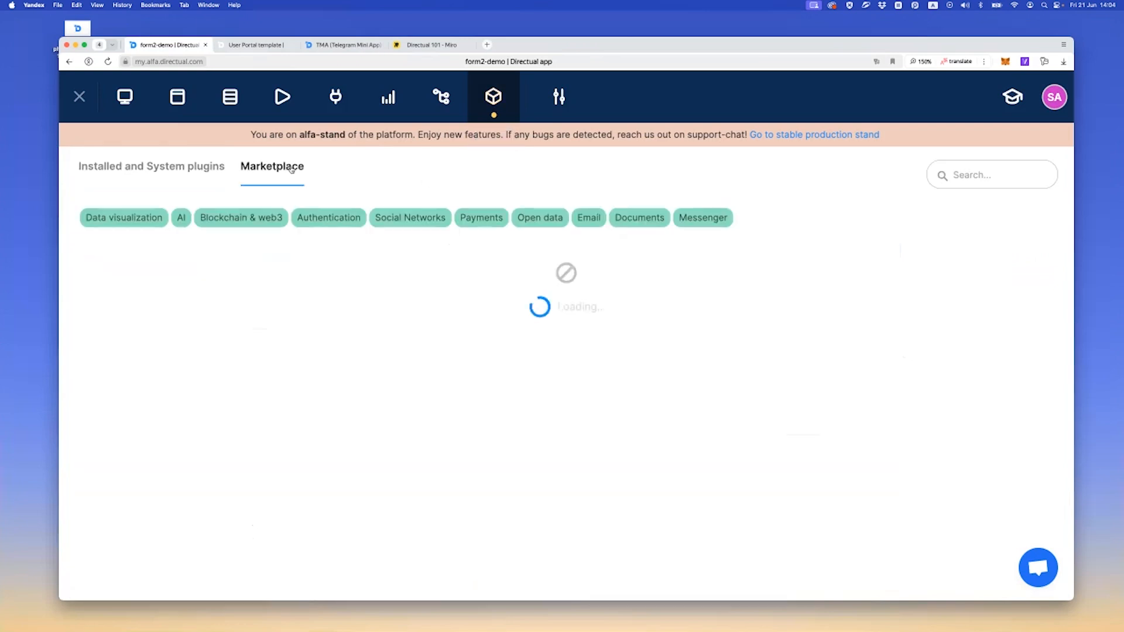
{"action": "left_click", "coordinate": [331, 220]}
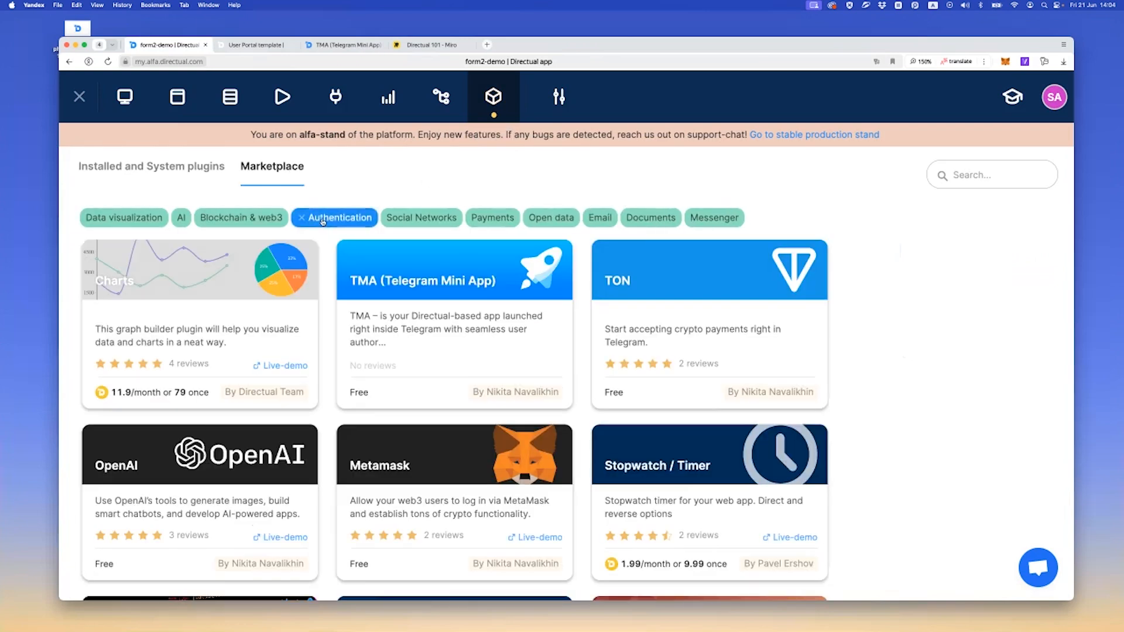
{"action": "left_click", "coordinate": [209, 294]}
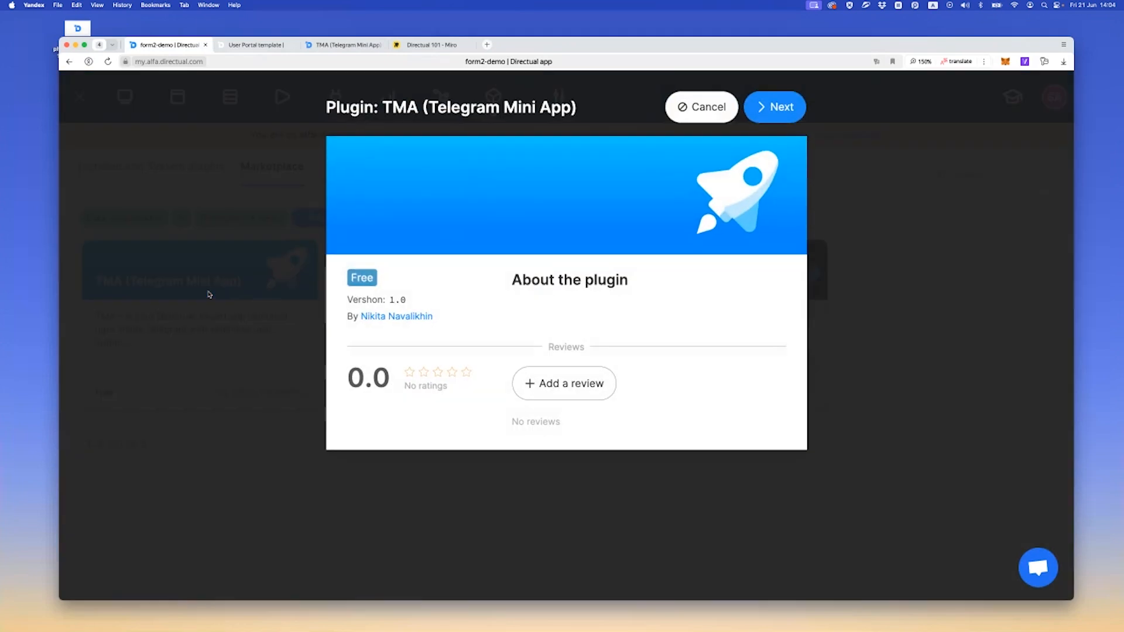
Install the TMA (Telegram Mini App) plugin for app 21185 with the Free license type
{"action": "left_click", "coordinate": [775, 109]}
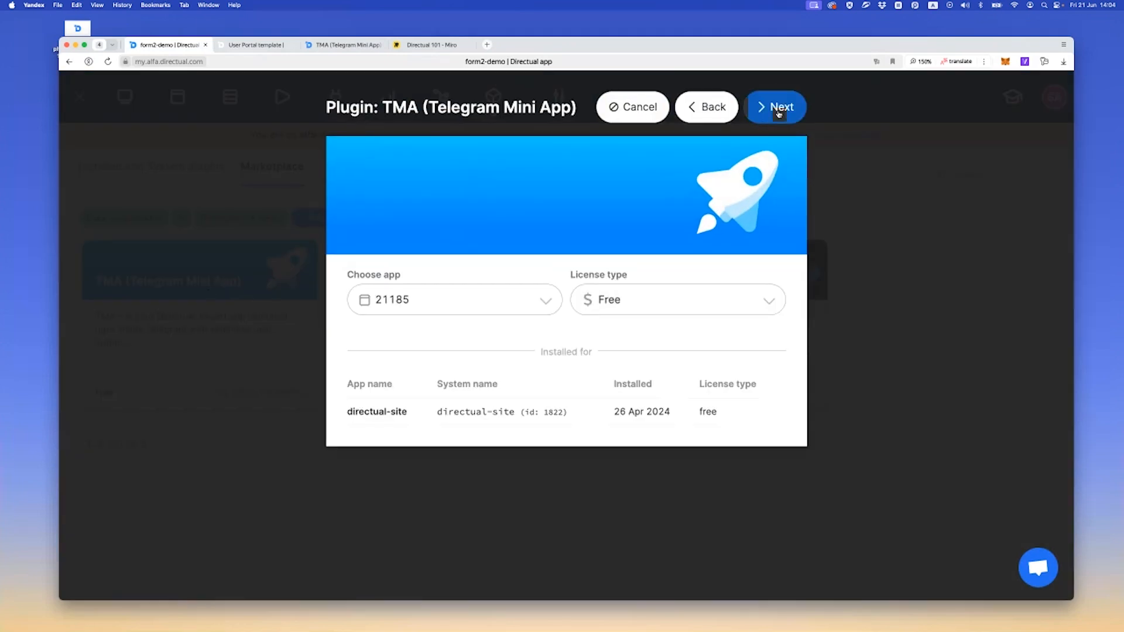
{"action": "left_click", "coordinate": [779, 114]}
{"action": "left_click", "coordinate": [761, 126]}
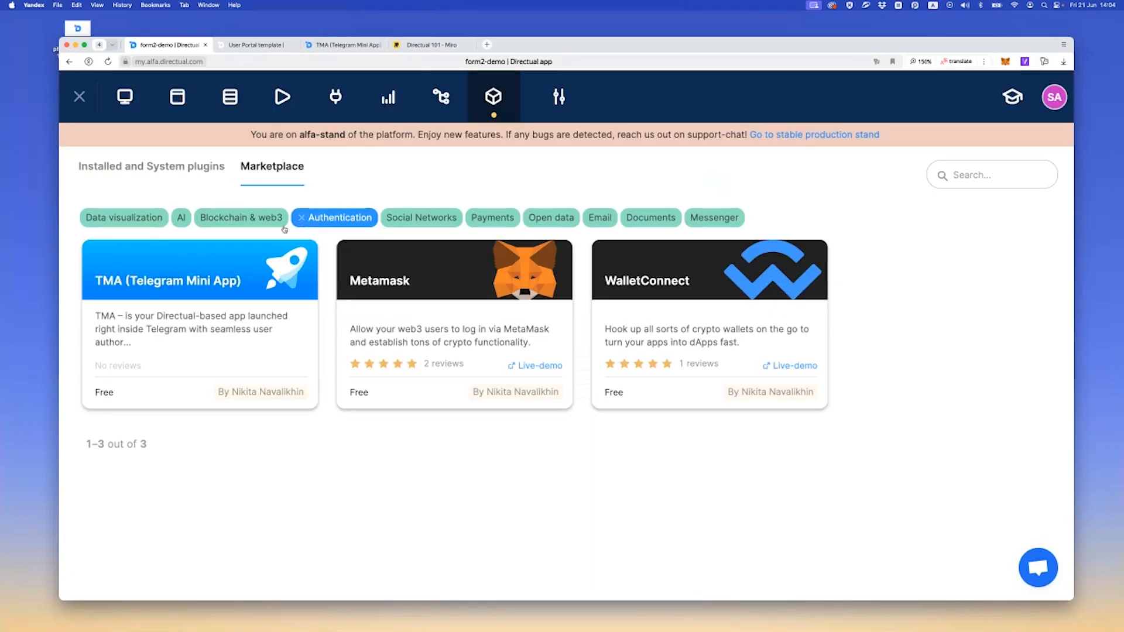
Review the installed TMA plugin's Auto log in and Disable registration settings and close them without changes
{"action": "left_click", "coordinate": [169, 168]}
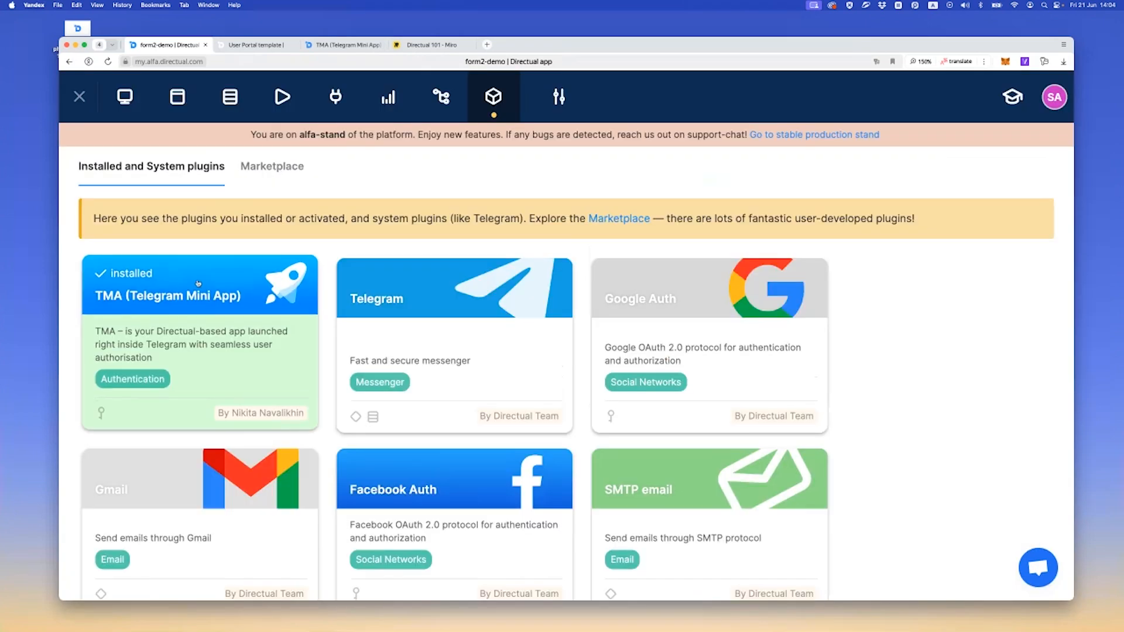
{"action": "left_click", "coordinate": [198, 283]}
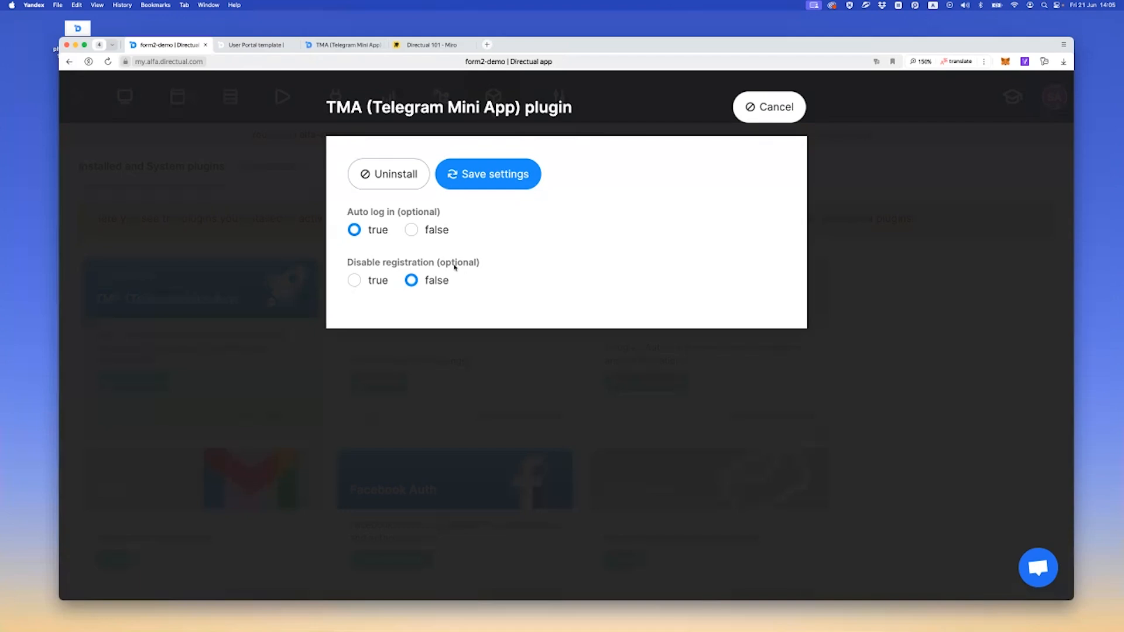
{"action": "left_click_drag", "start_coordinate": [363, 265], "coordinate": [479, 261]}
{"action": "left_click", "coordinate": [360, 269]}
{"action": "left_click", "coordinate": [757, 113]}
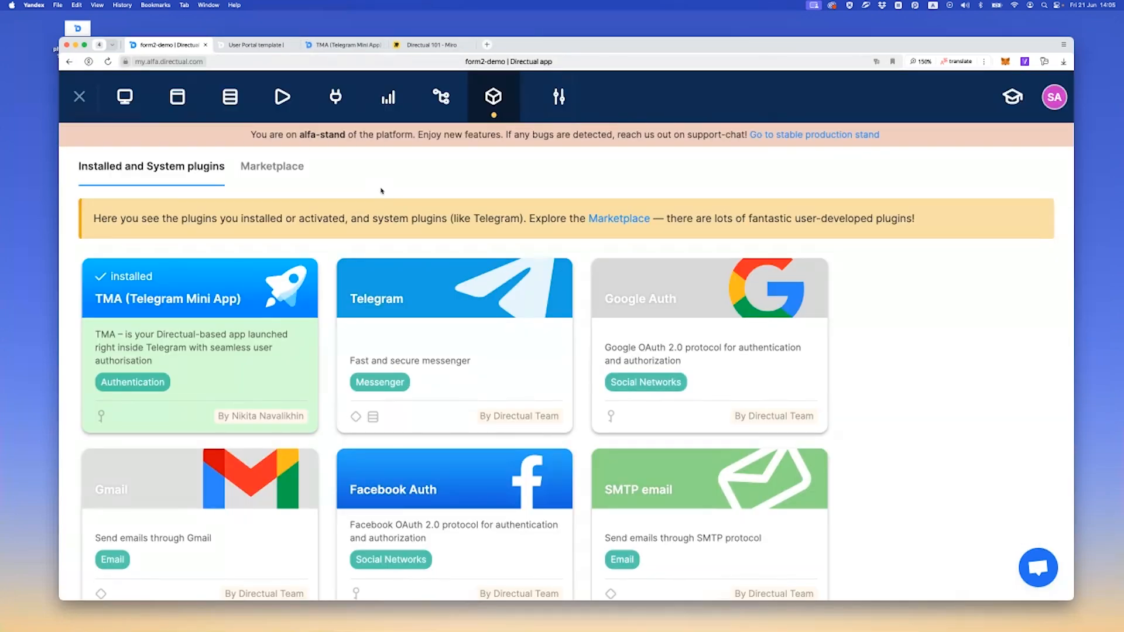
Open form2-demo's list of web pages and bring up the BotFather chat in Telegram
{"action": "left_click", "coordinate": [178, 100]}
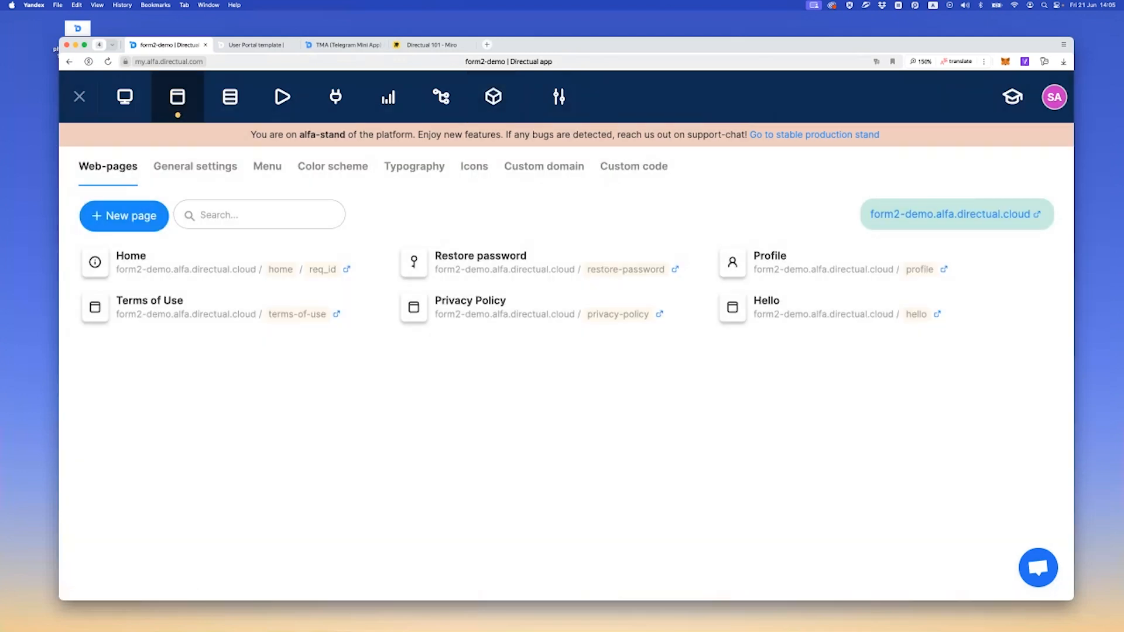
{"action": "left_click_drag", "start_coordinate": [0, 112], "coordinate": [209, 162]}
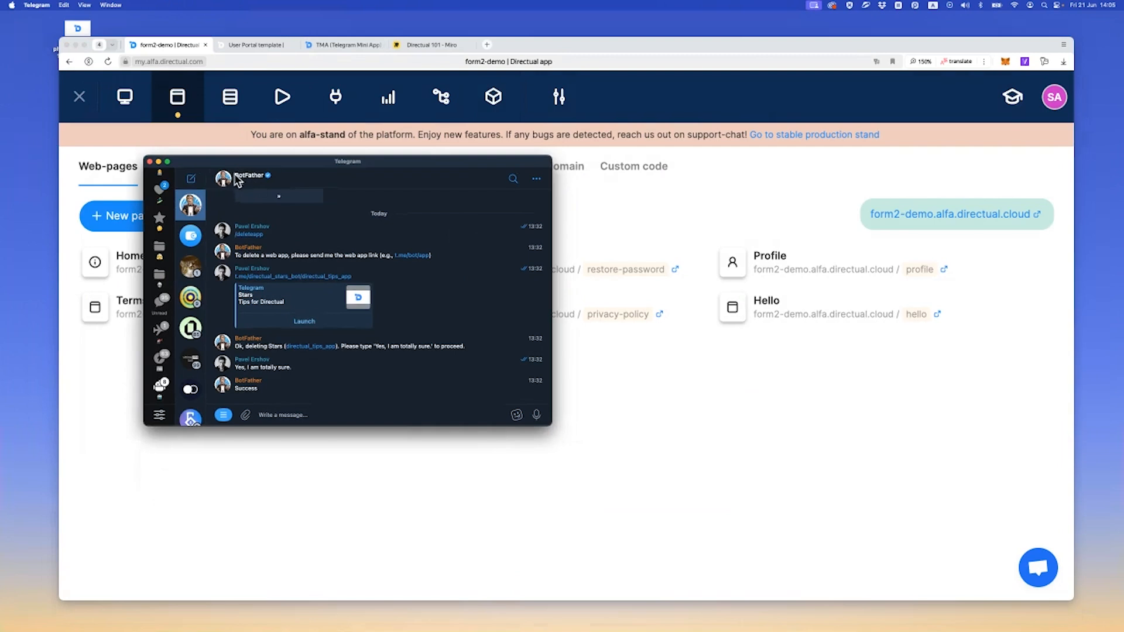
{"action": "left_click_drag", "start_coordinate": [271, 161], "coordinate": [230, 193]}
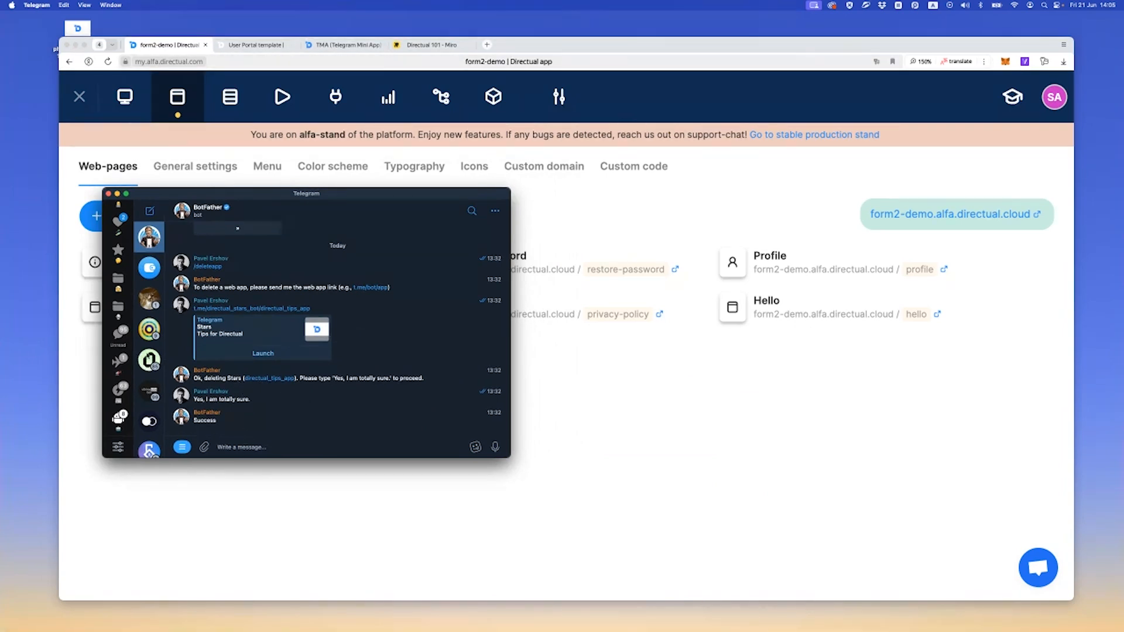
View the Directual Stars bot's chat in Telegram and return to the BotFather chat
{"action": "scroll", "coordinate": [147, 359], "scroll_direction": "down", "scroll_amount": 3}
{"action": "left_click", "coordinate": [150, 377]}
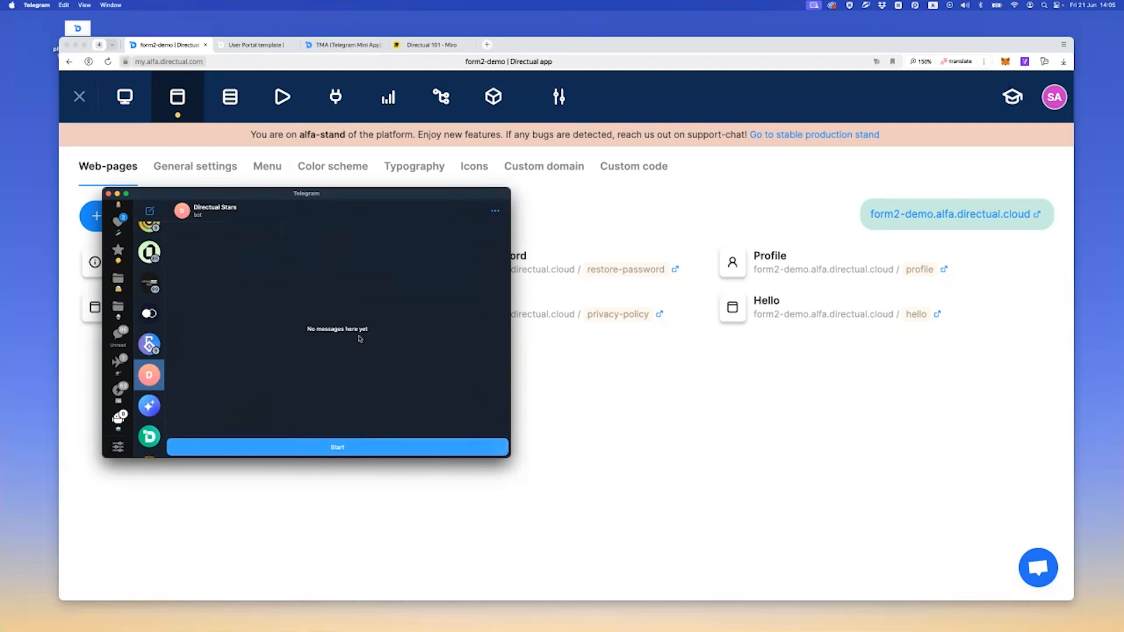
{"action": "scroll", "coordinate": [149, 328], "scroll_direction": "up", "scroll_amount": 3}
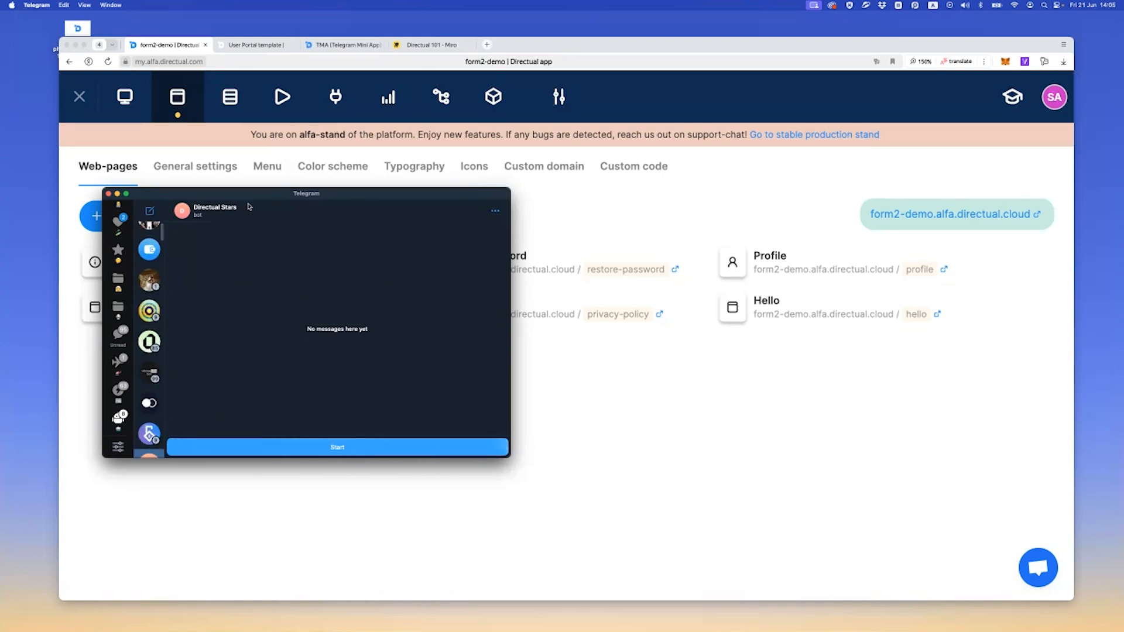
{"action": "scroll", "coordinate": [153, 243], "scroll_direction": "up", "scroll_amount": 1}
{"action": "left_click", "coordinate": [151, 242]}
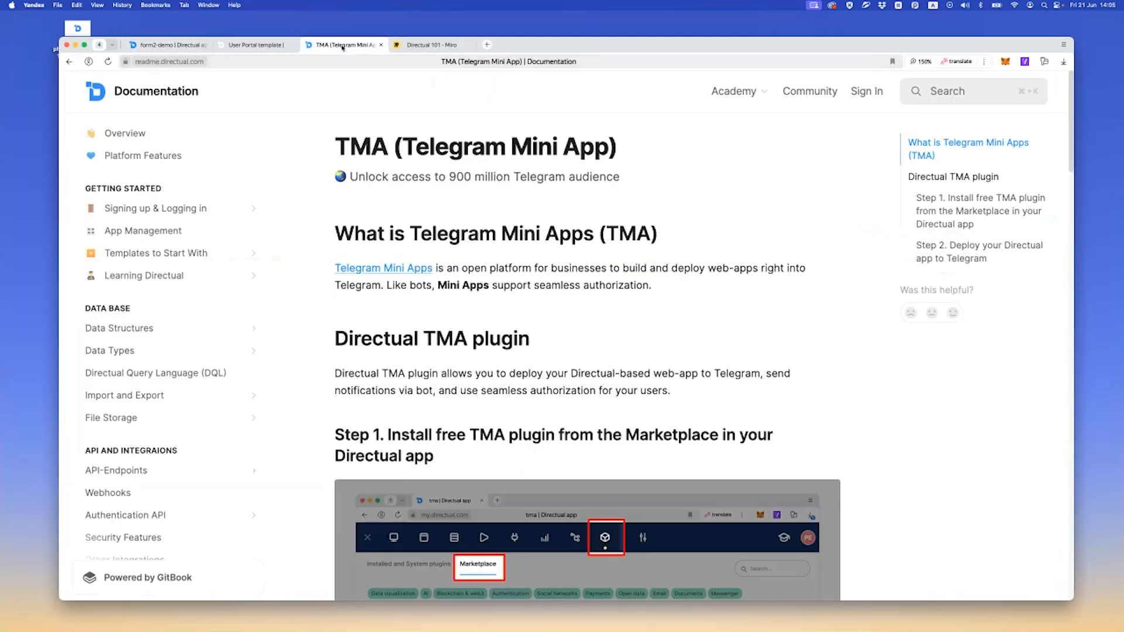
{"action": "left_click", "coordinate": [346, 45]}
{"action": "scroll", "coordinate": [416, 300], "scroll_direction": "down", "scroll_amount": 15}
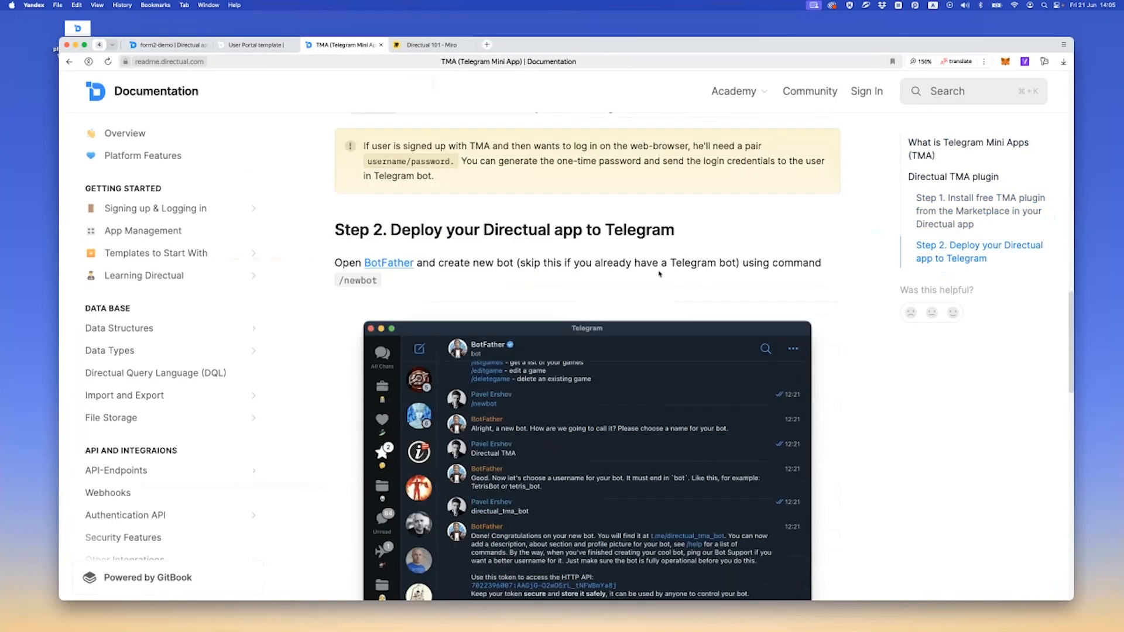
{"action": "scroll", "coordinate": [660, 274], "scroll_direction": "down", "scroll_amount": 10}
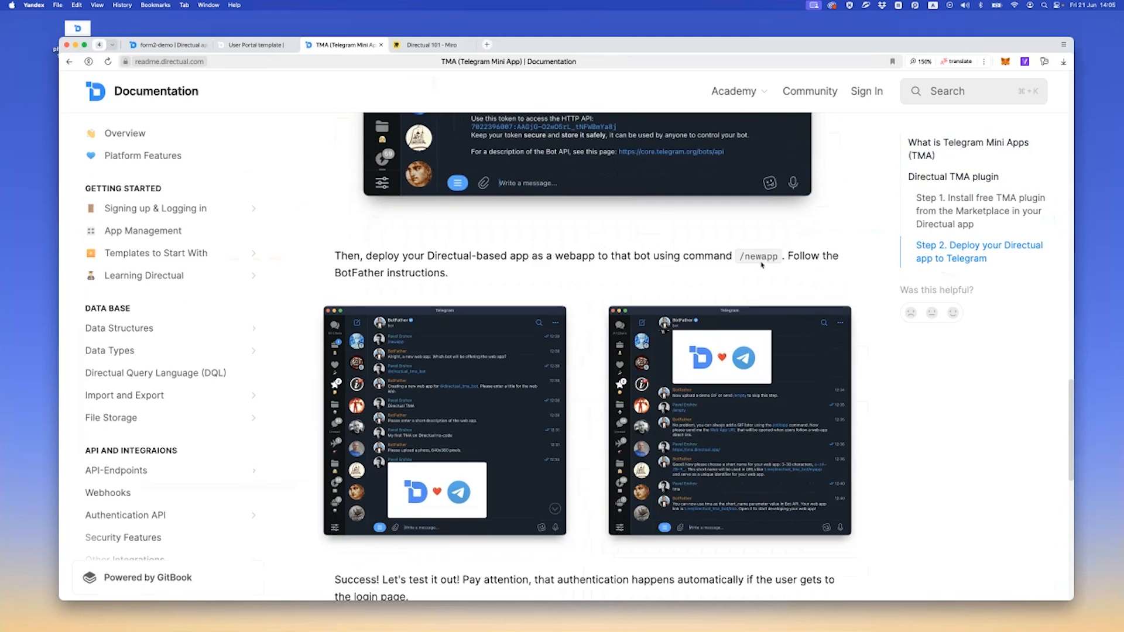
{"action": "left_click_drag", "start_coordinate": [742, 256], "coordinate": [767, 263]}
{"action": "key", "text": "super+c"}
{"action": "key", "text": "super+Tab"}
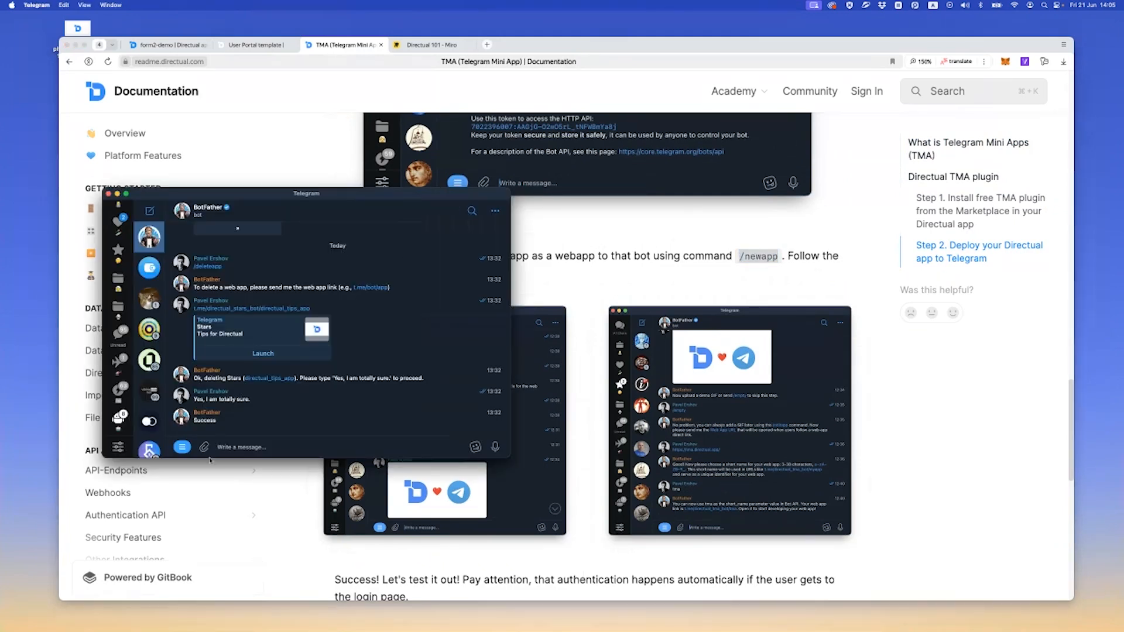
{"action": "key", "text": "super+v"}
{"action": "key", "text": "Return"}
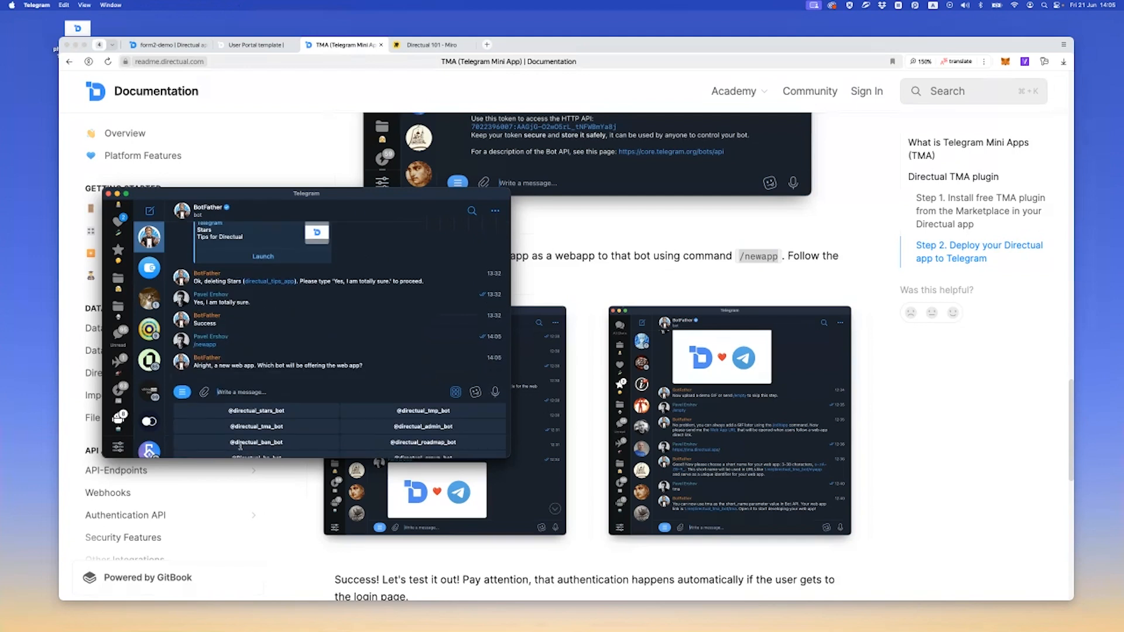
{"action": "left_click", "coordinate": [256, 411]}
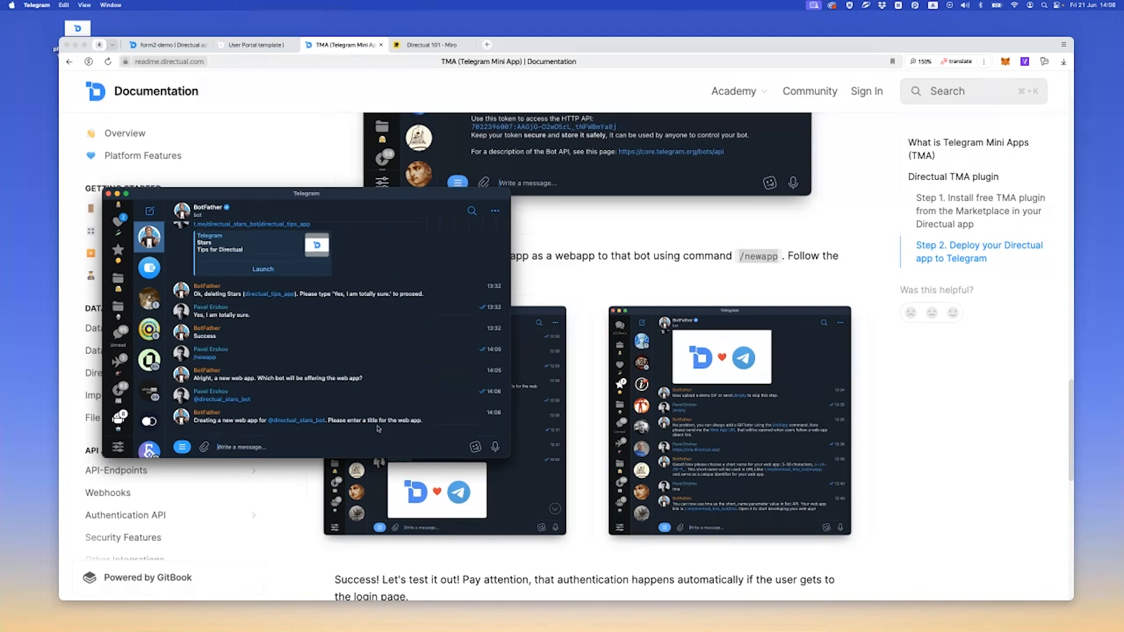
Send BotFather the web app title "Demo app" and the description "This is a demo app for the webinar4"
{"action": "type", "text": "Demo app"}
{"action": "key", "text": "Return"}
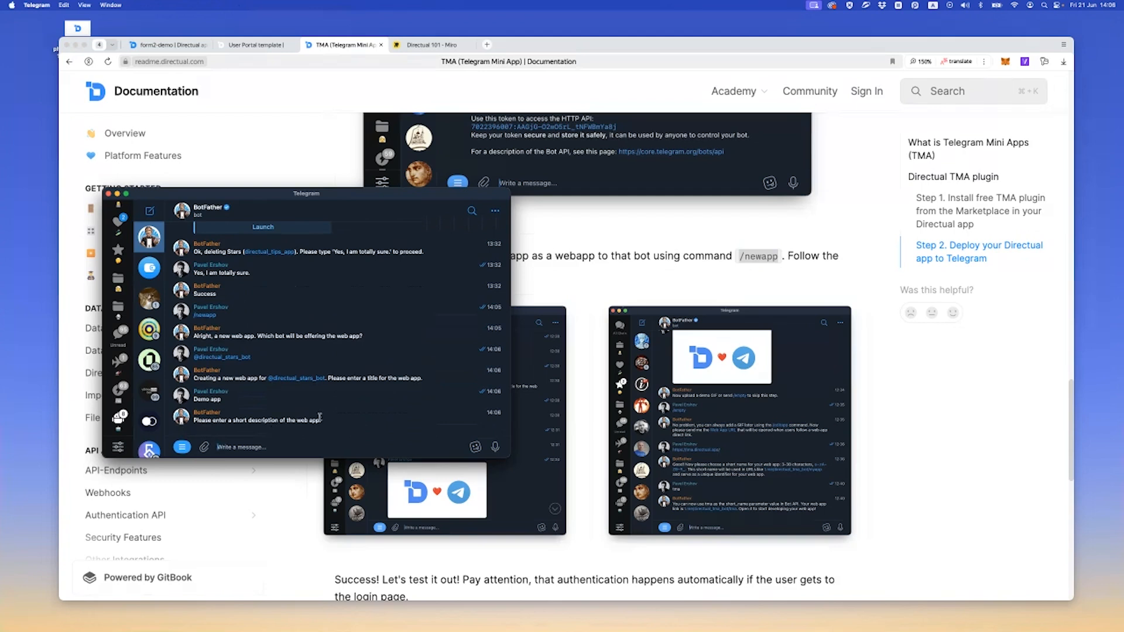
{"action": "type", "text": "This"}
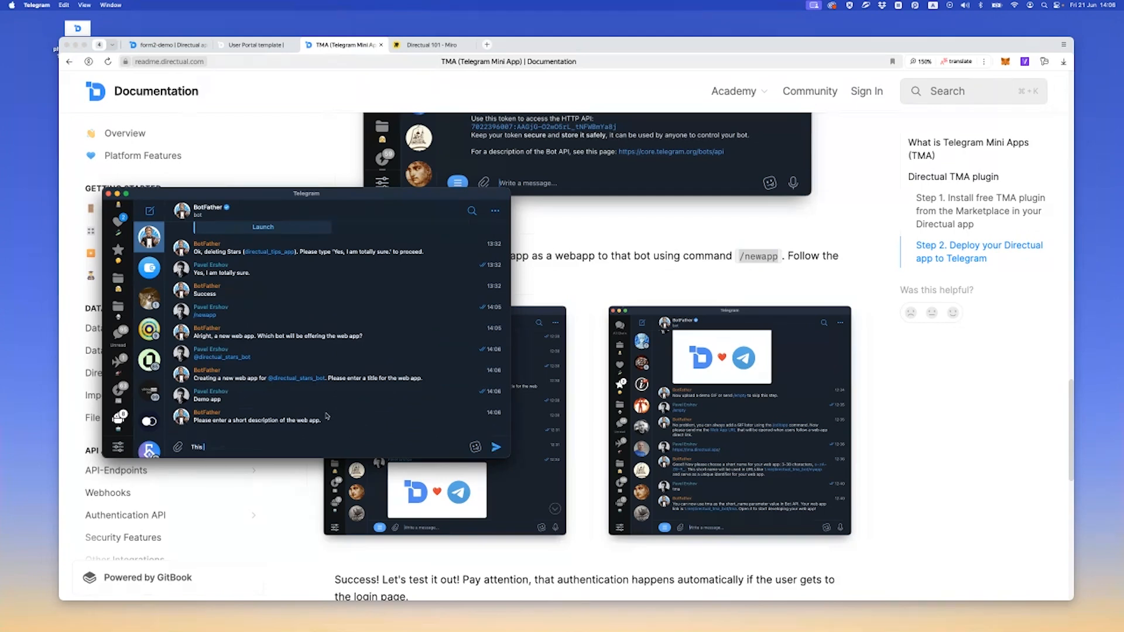
{"action": "type", "text": " is a demo app for the webinar4"}
{"action": "key", "text": "Return"}
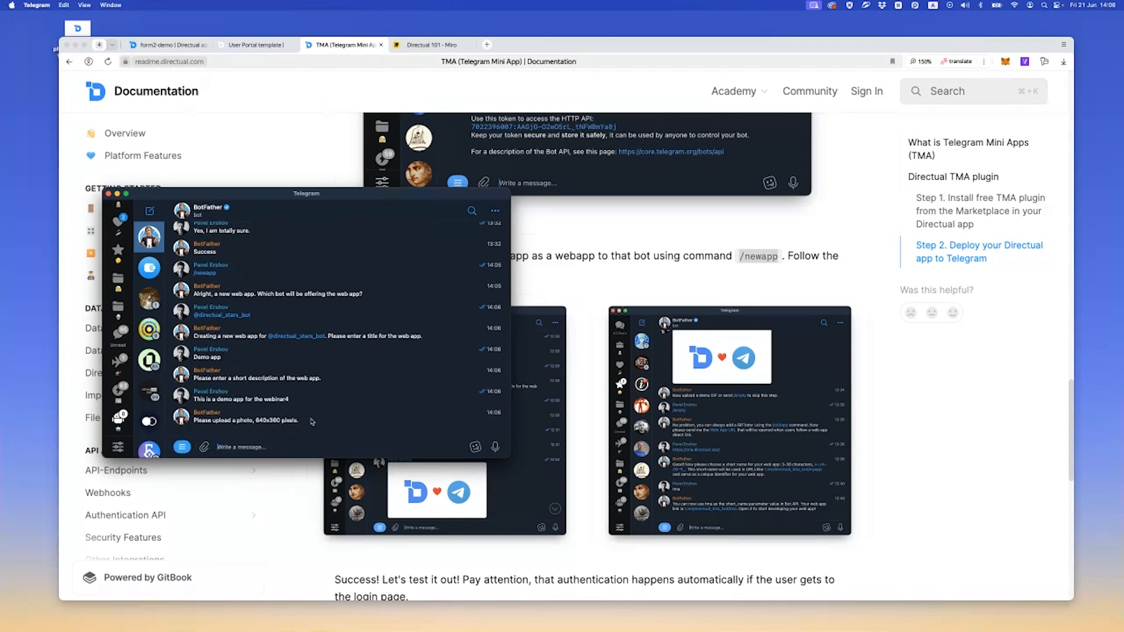
Send the Directual logo image from the desktop as the web app photo and skip the demo GIF with /empty
{"action": "left_click_drag", "start_coordinate": [86, 32], "coordinate": [264, 427]}
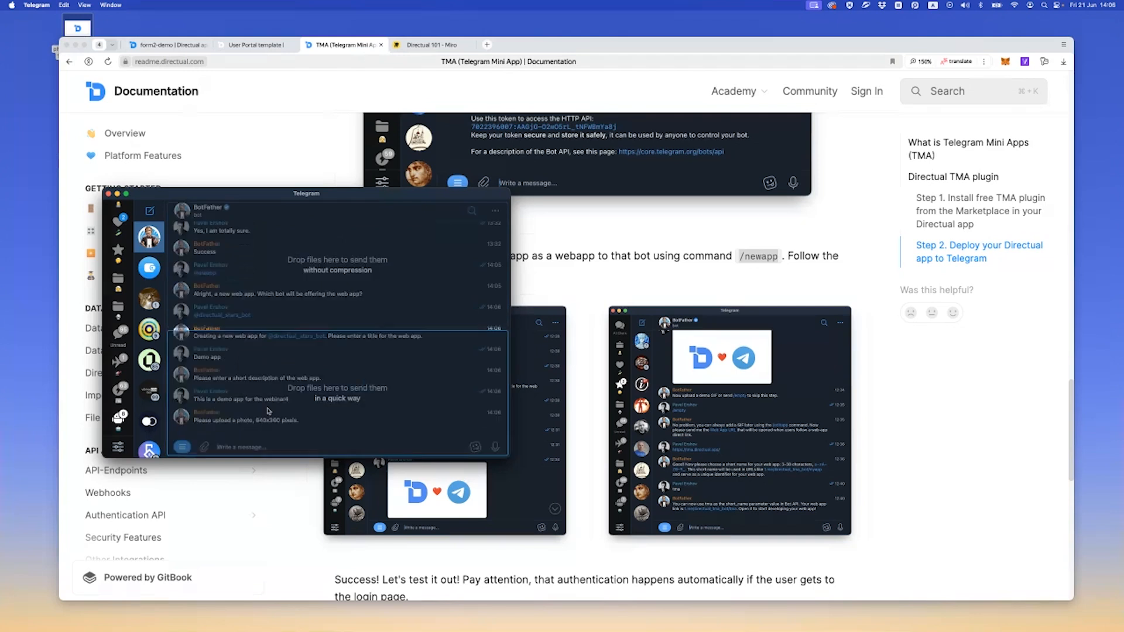
{"action": "left_click", "coordinate": [367, 382]}
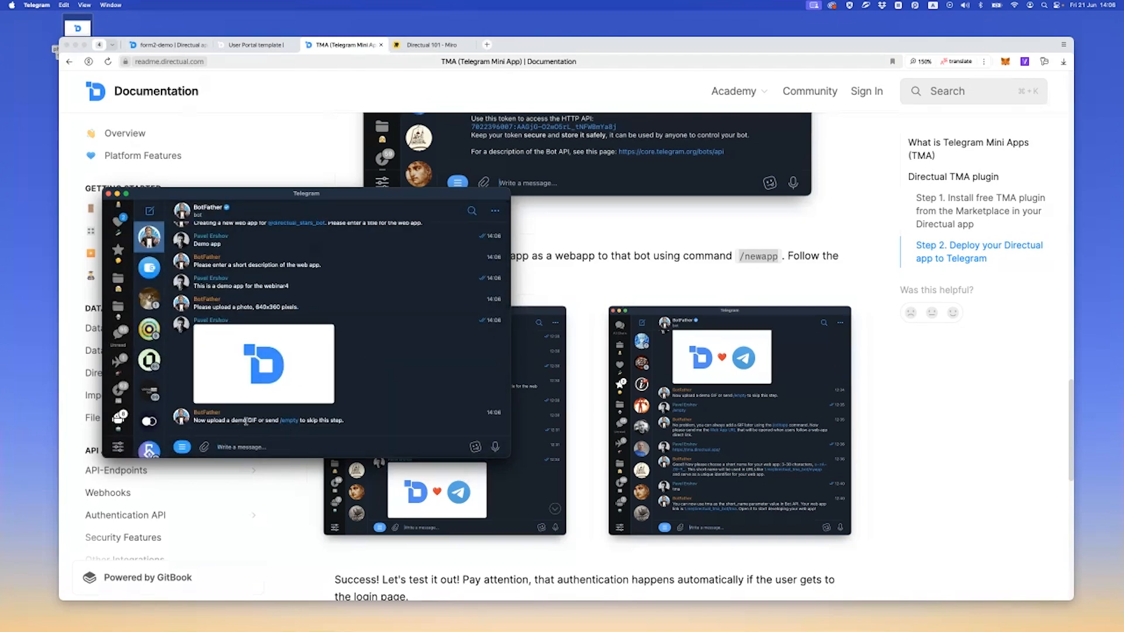
{"action": "left_click", "coordinate": [289, 420]}
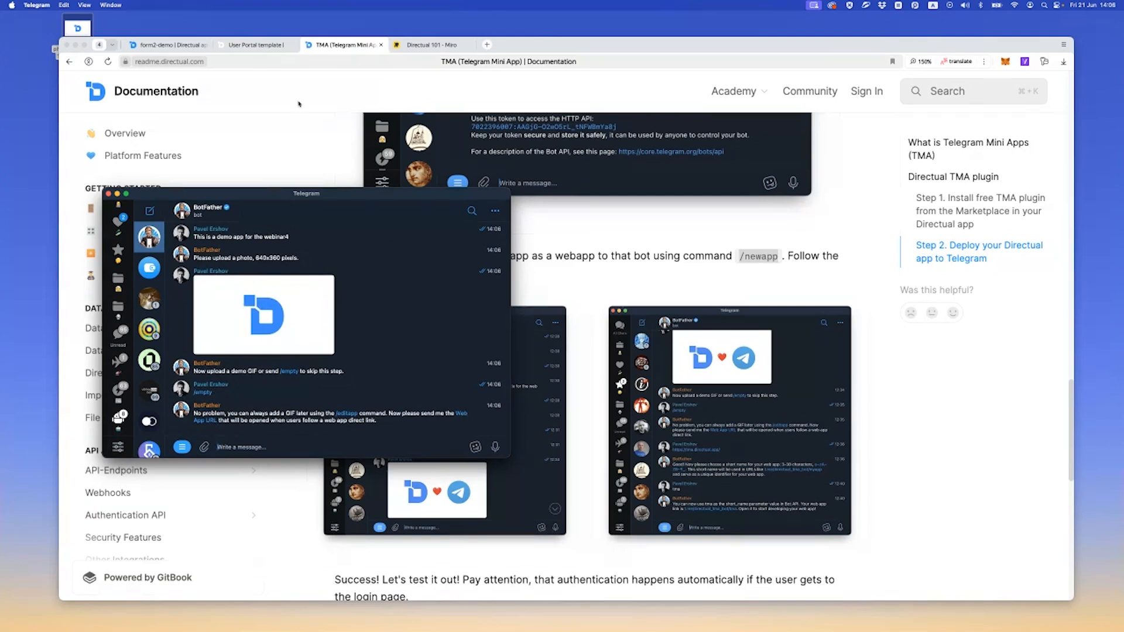
{"action": "left_click", "coordinate": [257, 44]}
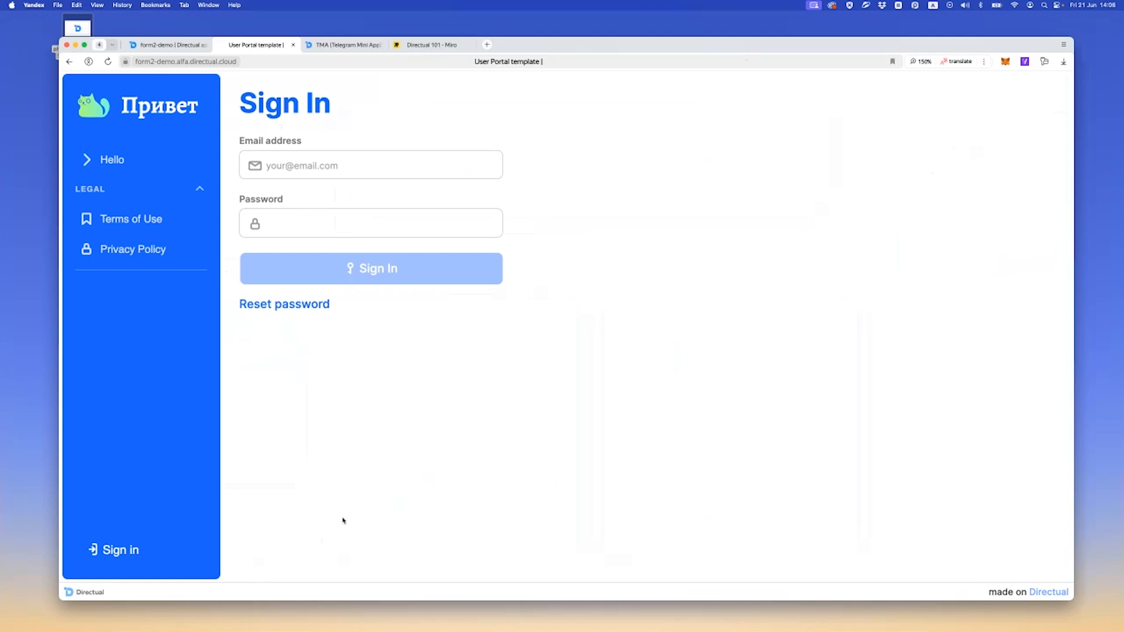
{"action": "left_click", "coordinate": [133, 160]}
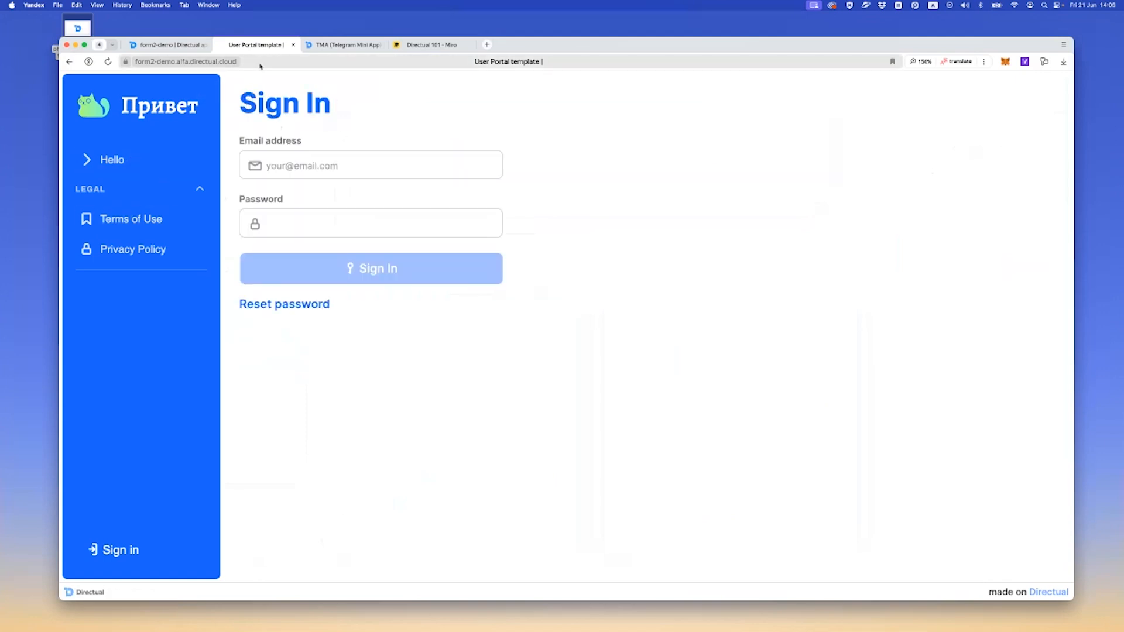
{"action": "left_click", "coordinate": [258, 65]}
{"action": "key", "text": "super+c"}
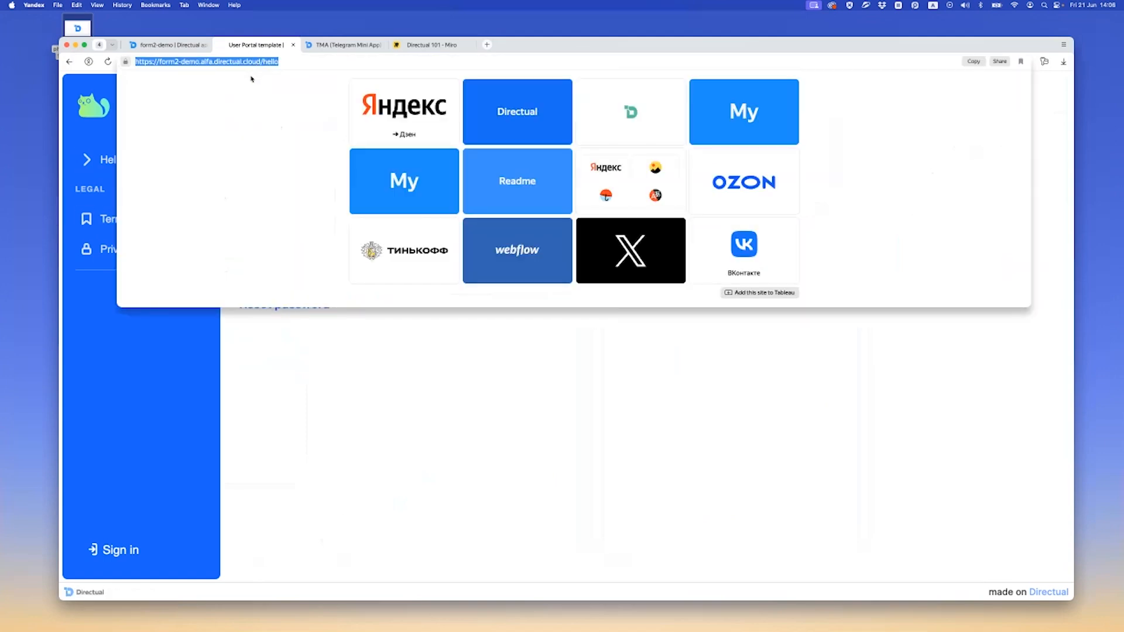
{"action": "key", "text": "super+Tab"}
{"action": "key", "text": "super+v"}
{"action": "key", "text": "Return"}
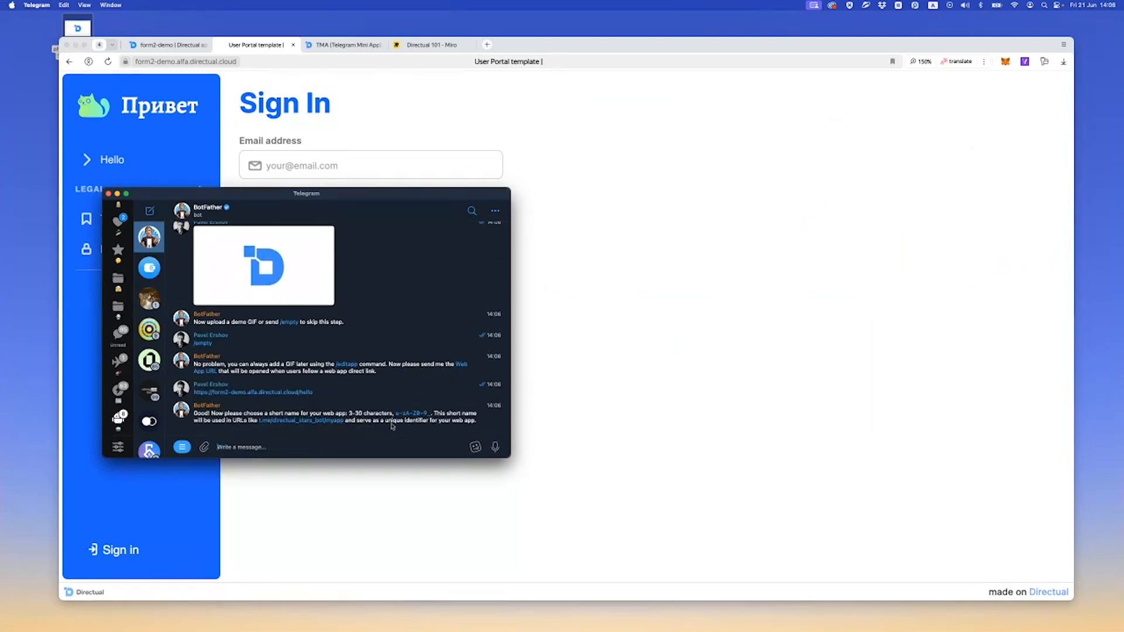
{"action": "type", "text": "app"}
{"action": "key", "text": "Return"}
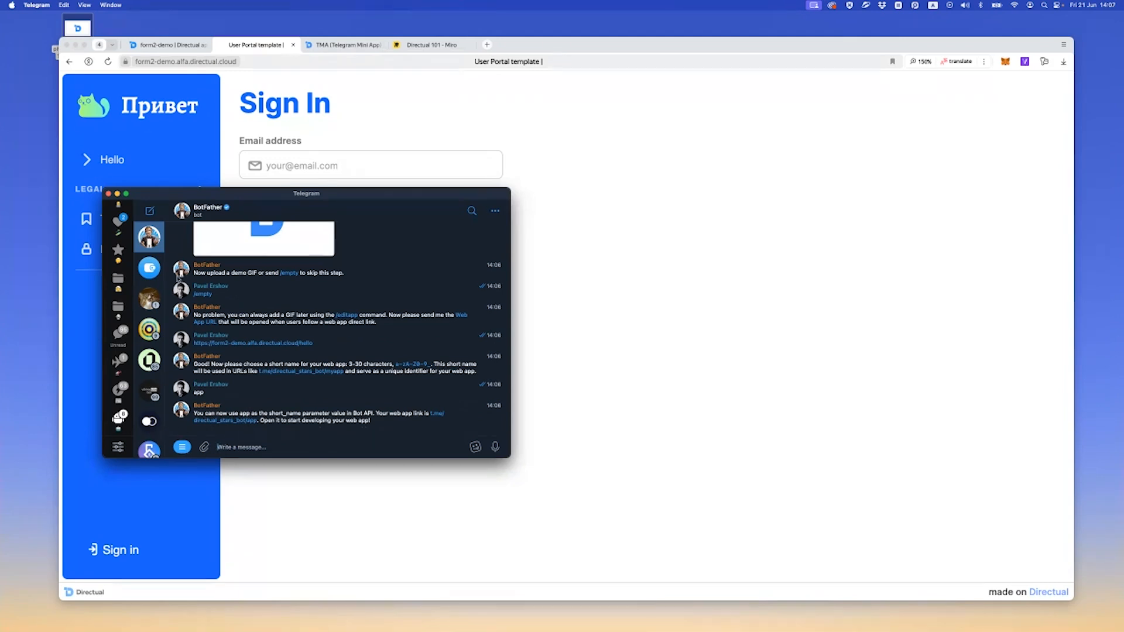
Look at the Wallet bot's chat, then launch the new web app from BotFather's t.me/directual_stars_bot/app link, agreeing to the Terms of Use
{"action": "left_click", "coordinate": [148, 266]}
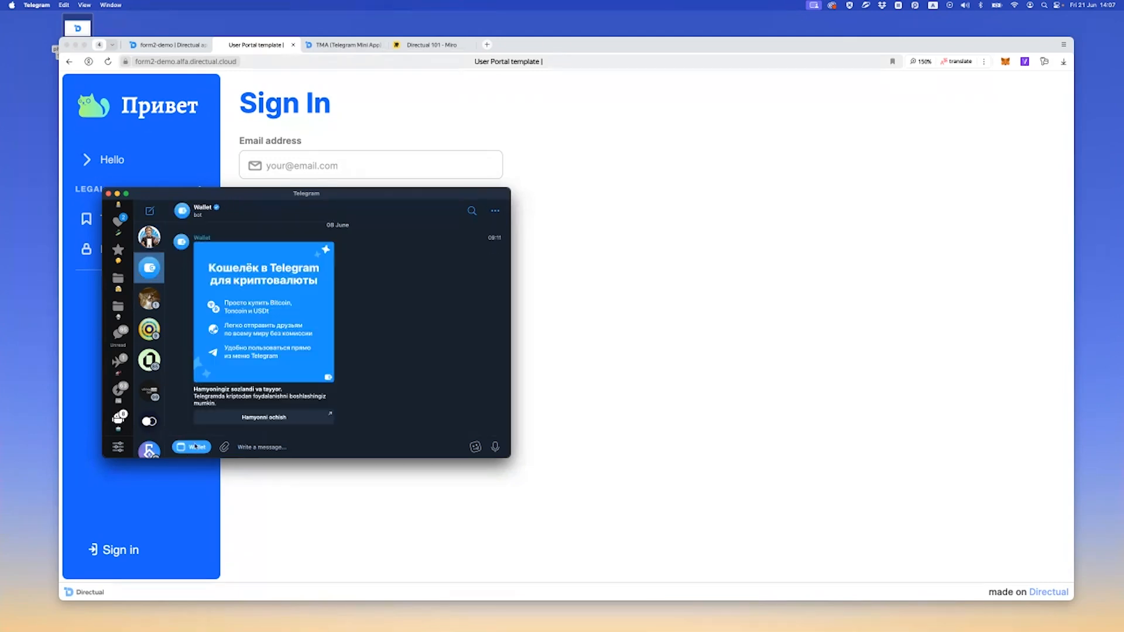
{"action": "left_click", "coordinate": [152, 240]}
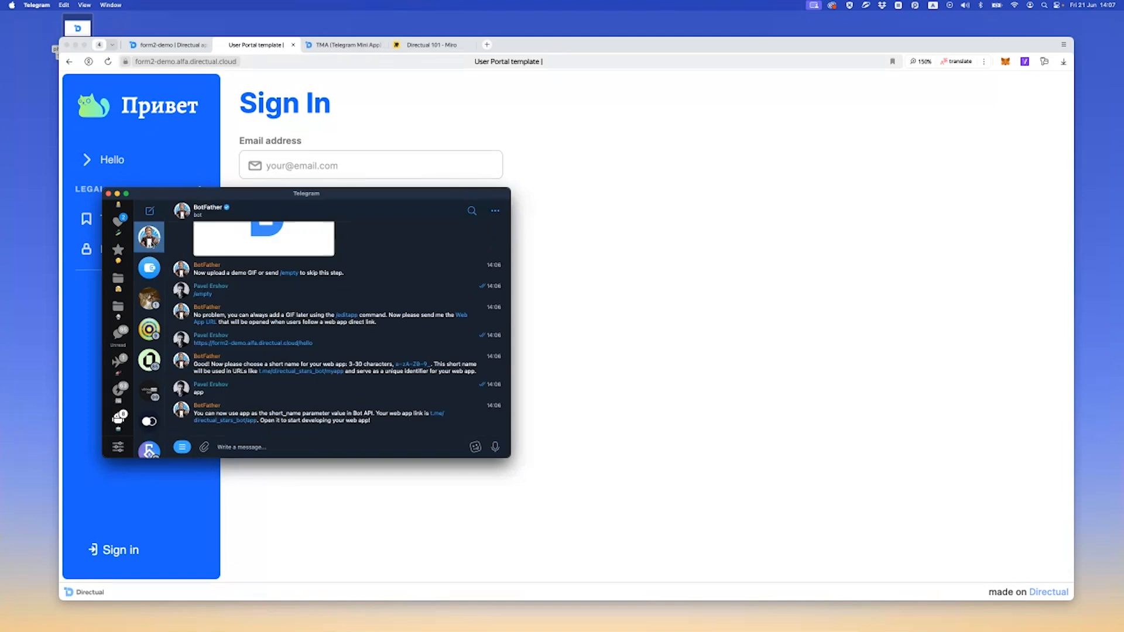
{"action": "left_click", "coordinate": [236, 421]}
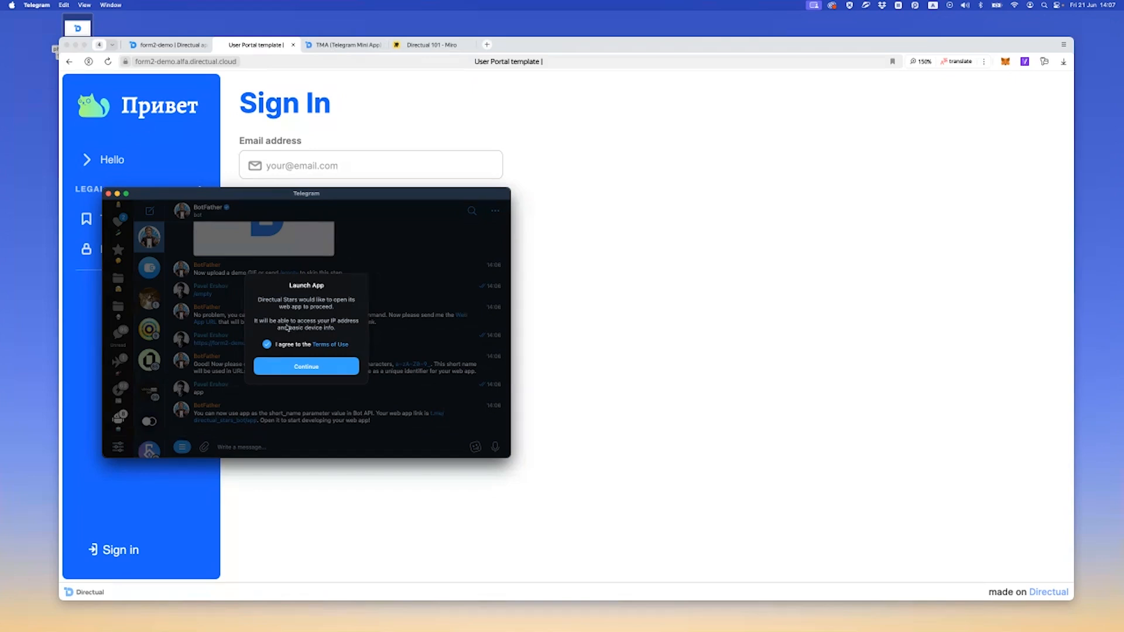
{"action": "left_click", "coordinate": [303, 367]}
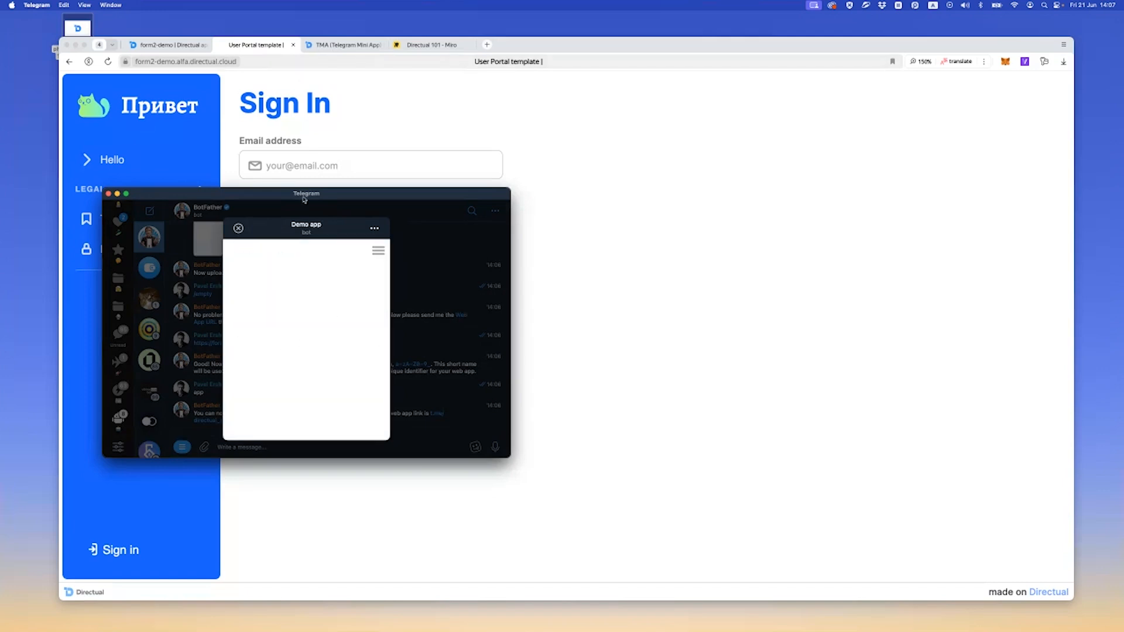
Check the signed-in user's profile in the Demo app, including My account and Notifications, and close the mini app
{"action": "left_click", "coordinate": [379, 251]}
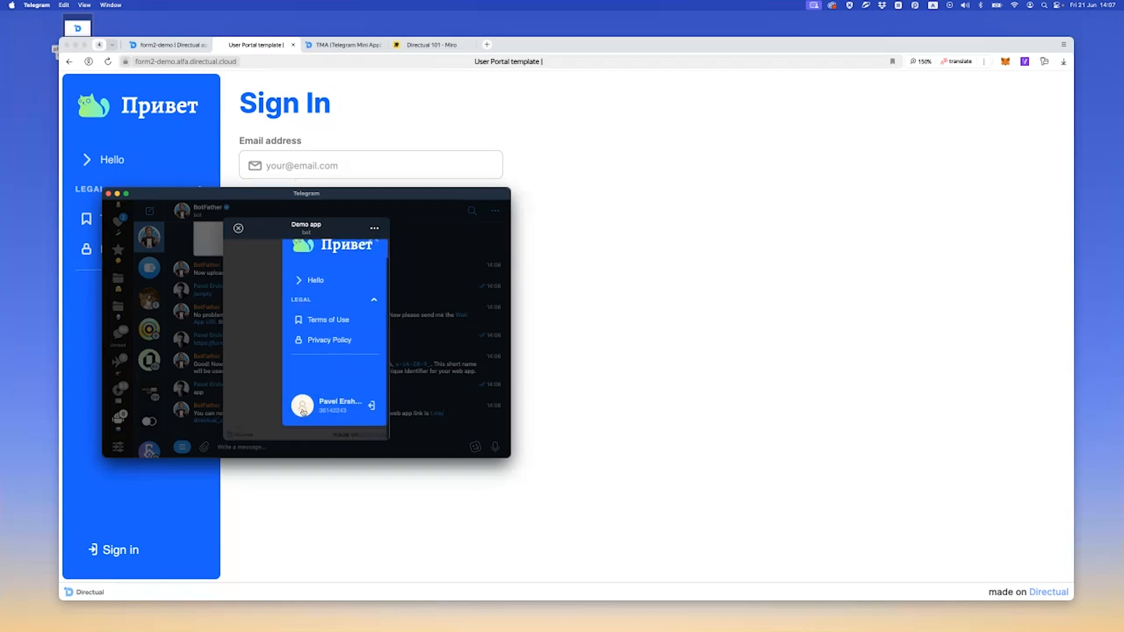
{"action": "left_click", "coordinate": [307, 408]}
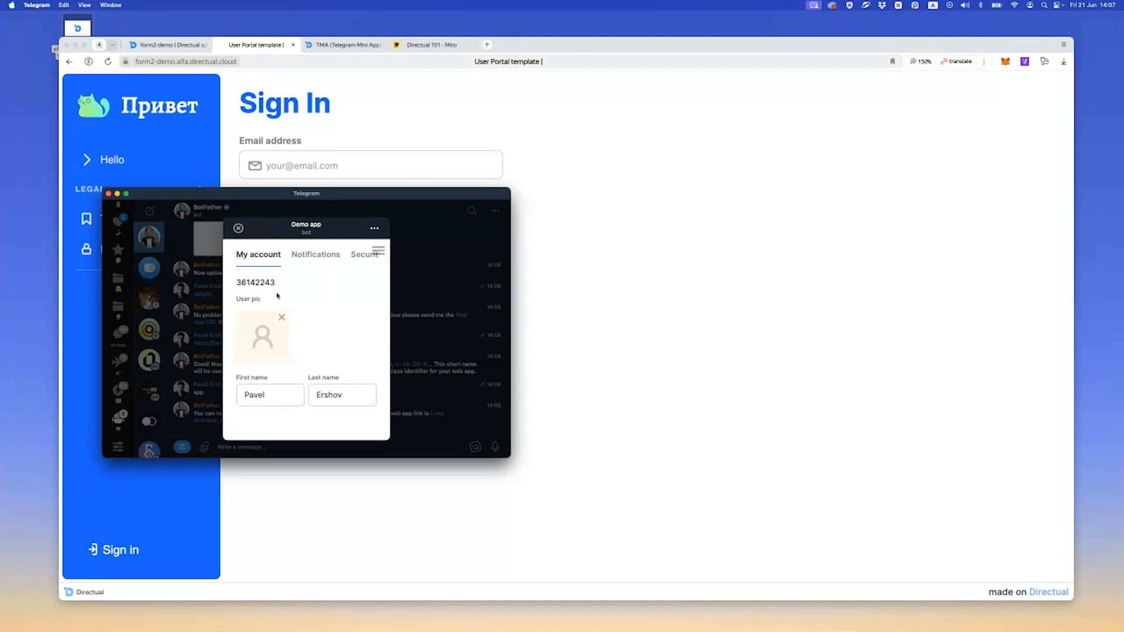
{"action": "left_click", "coordinate": [311, 260]}
{"action": "left_click", "coordinate": [271, 264]}
{"action": "left_click", "coordinate": [239, 229]}
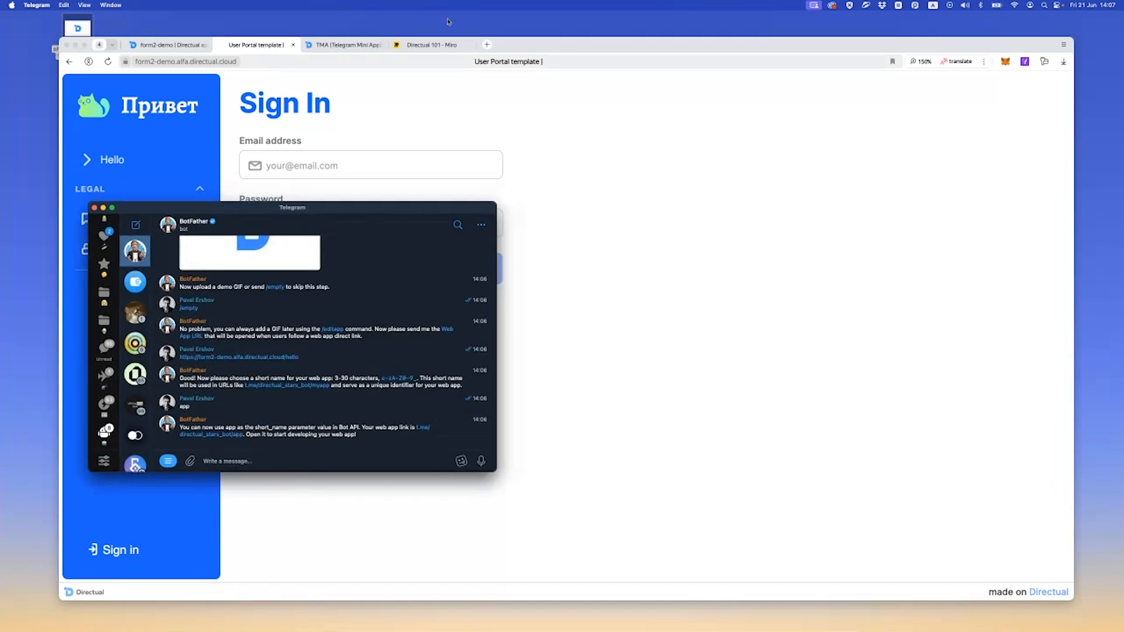
Switch to the Directual 101 Miro board and draw a red check mark beside the Telegram Mini Apps item
{"action": "left_click", "coordinate": [427, 45]}
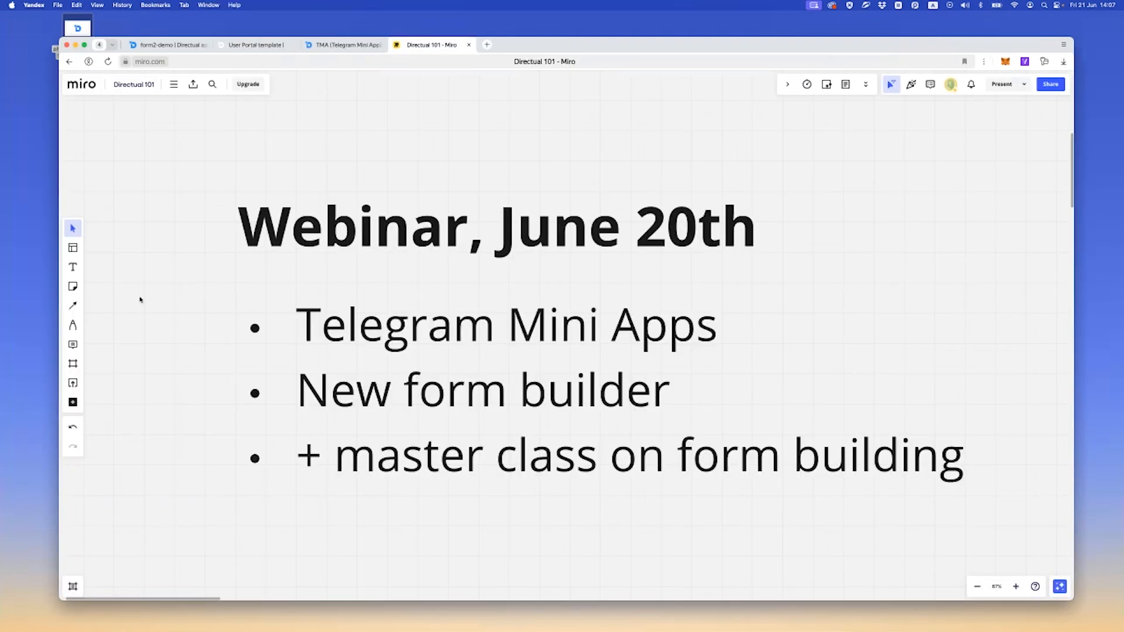
{"action": "left_click", "coordinate": [73, 325]}
{"action": "left_click_drag", "start_coordinate": [295, 297], "coordinate": [250, 309]}
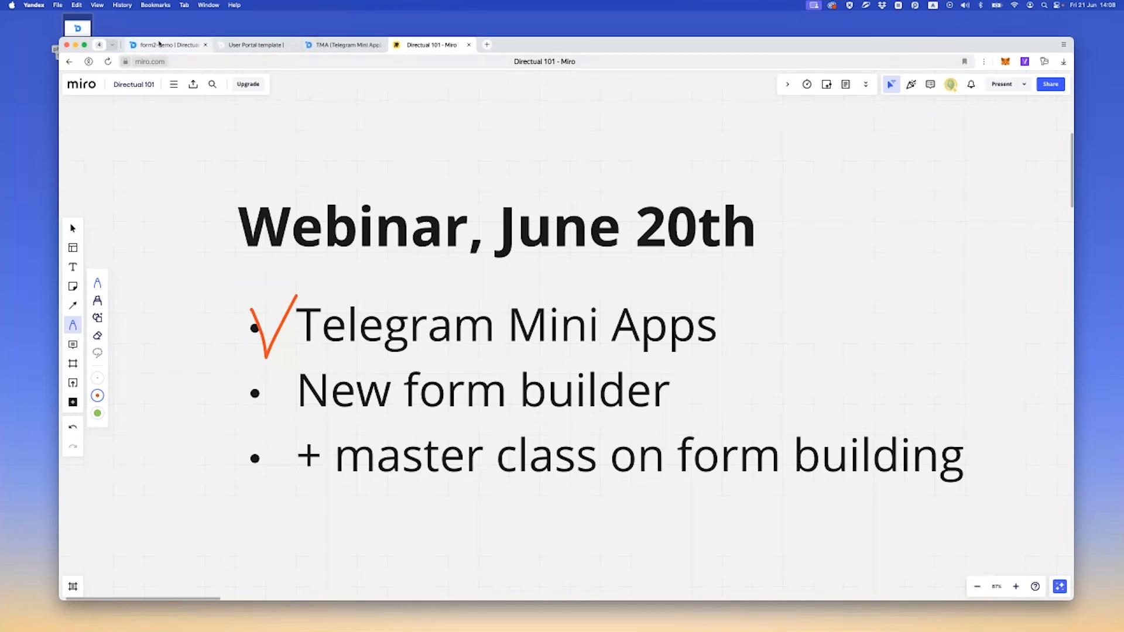
Open the App users structure in the form2-demo database and check the portal's sign-in form
{"action": "mouse_move", "coordinate": [174, 47]}
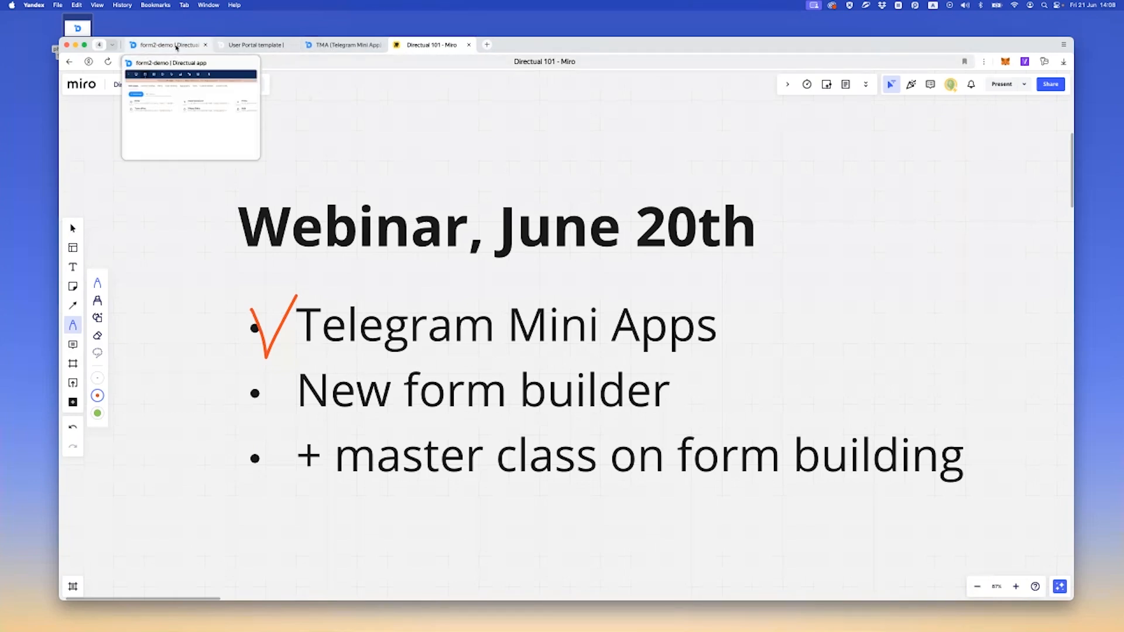
{"action": "left_click", "coordinate": [181, 47]}
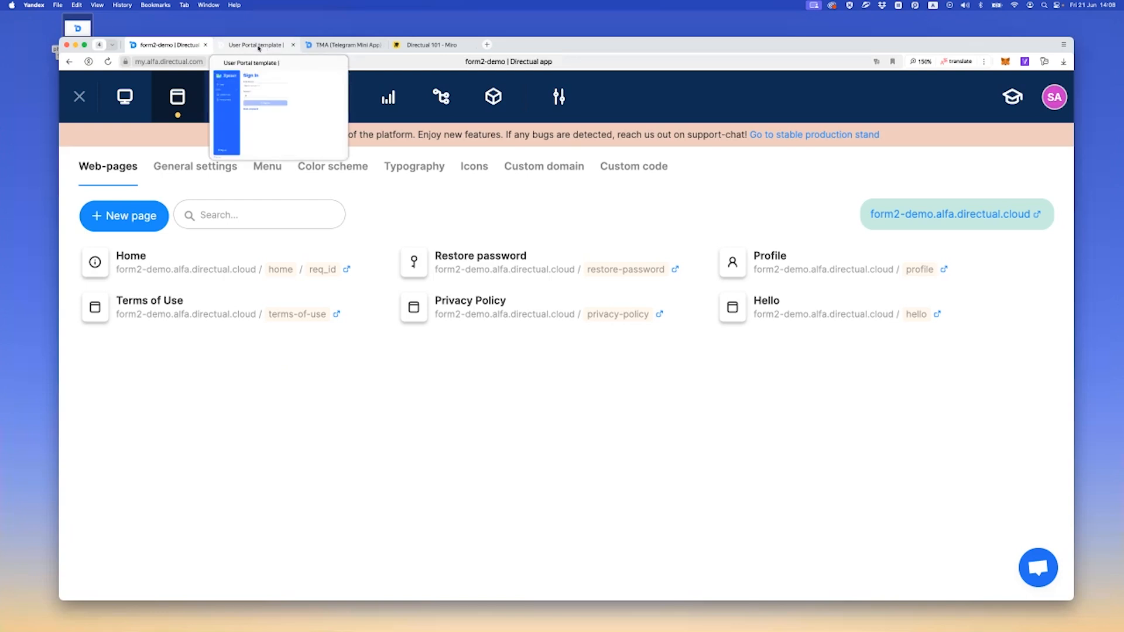
{"action": "left_click", "coordinate": [252, 45]}
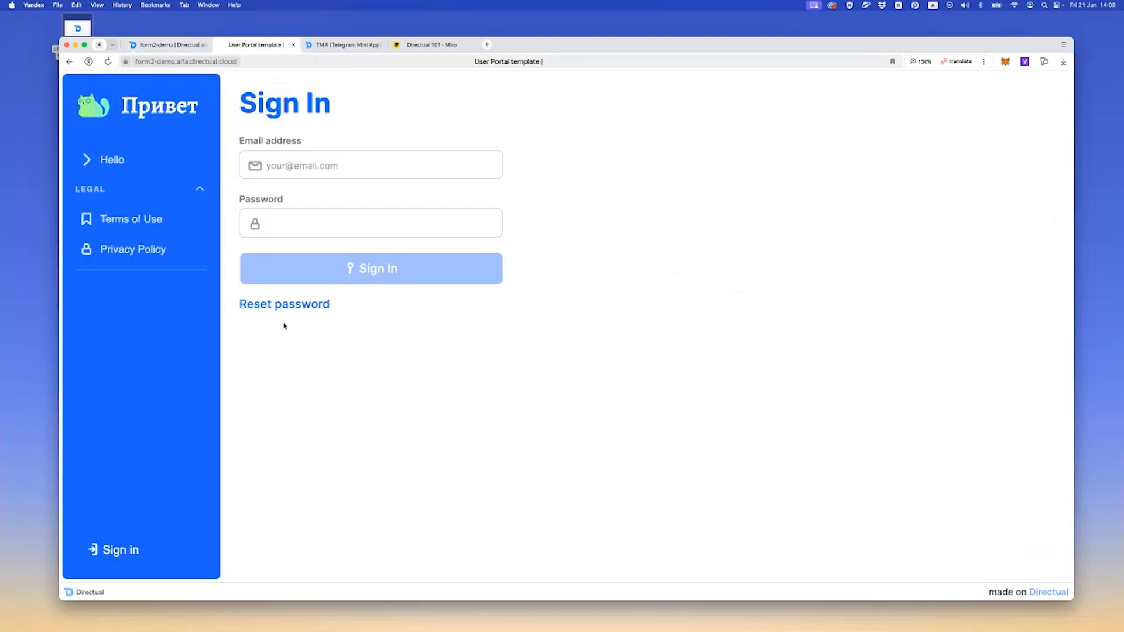
{"action": "left_click", "coordinate": [188, 45]}
{"action": "left_click", "coordinate": [230, 96]}
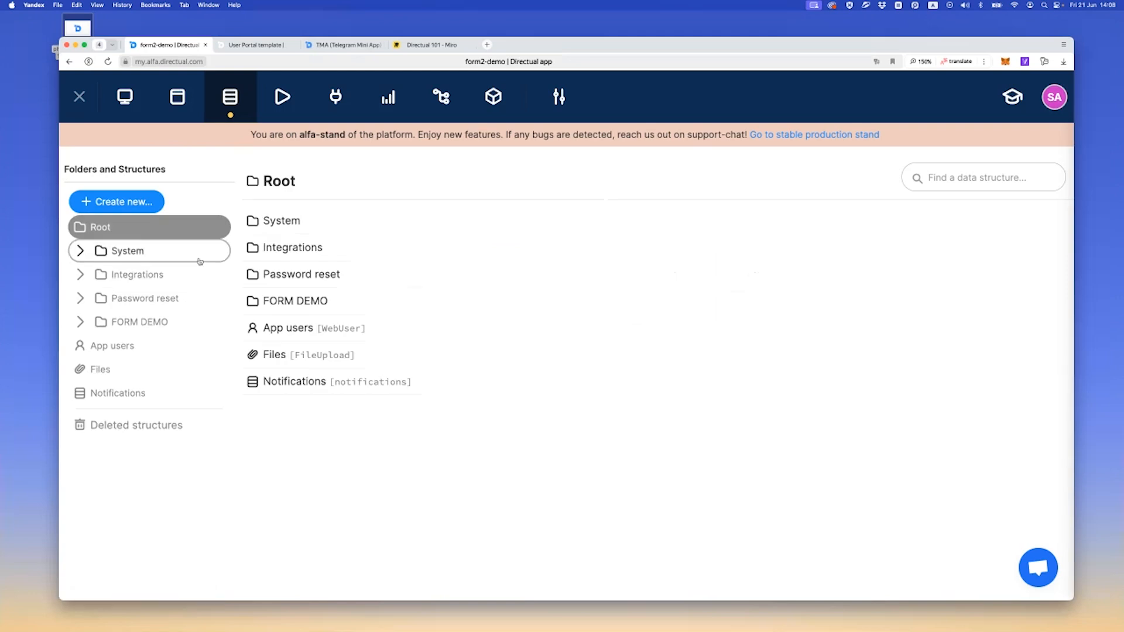
{"action": "left_click", "coordinate": [143, 348]}
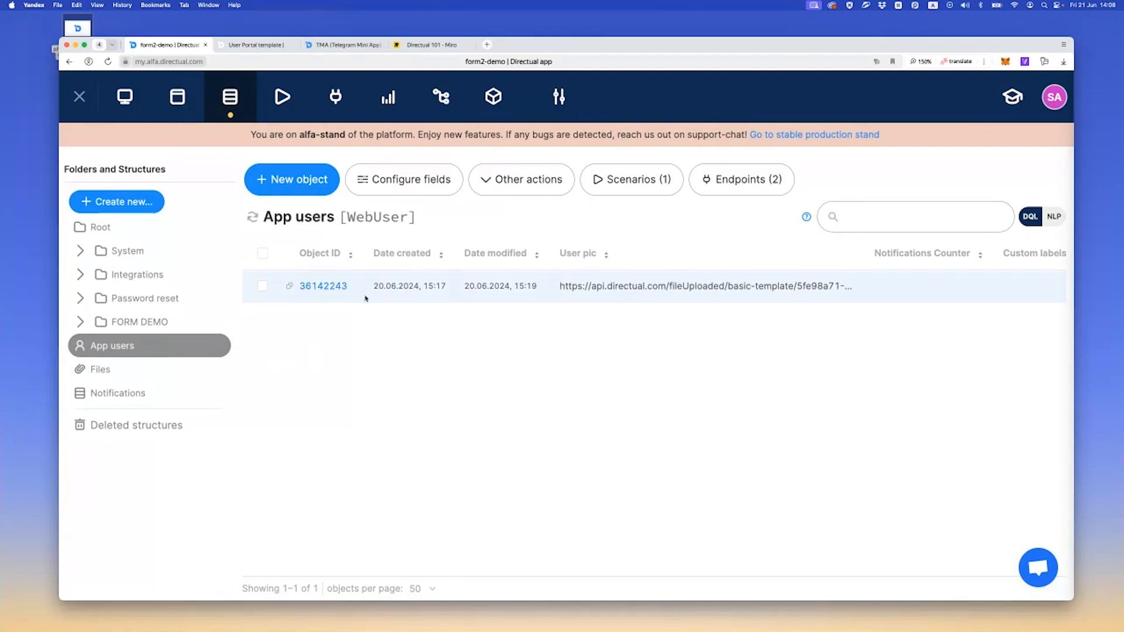
{"action": "left_click", "coordinate": [258, 45]}
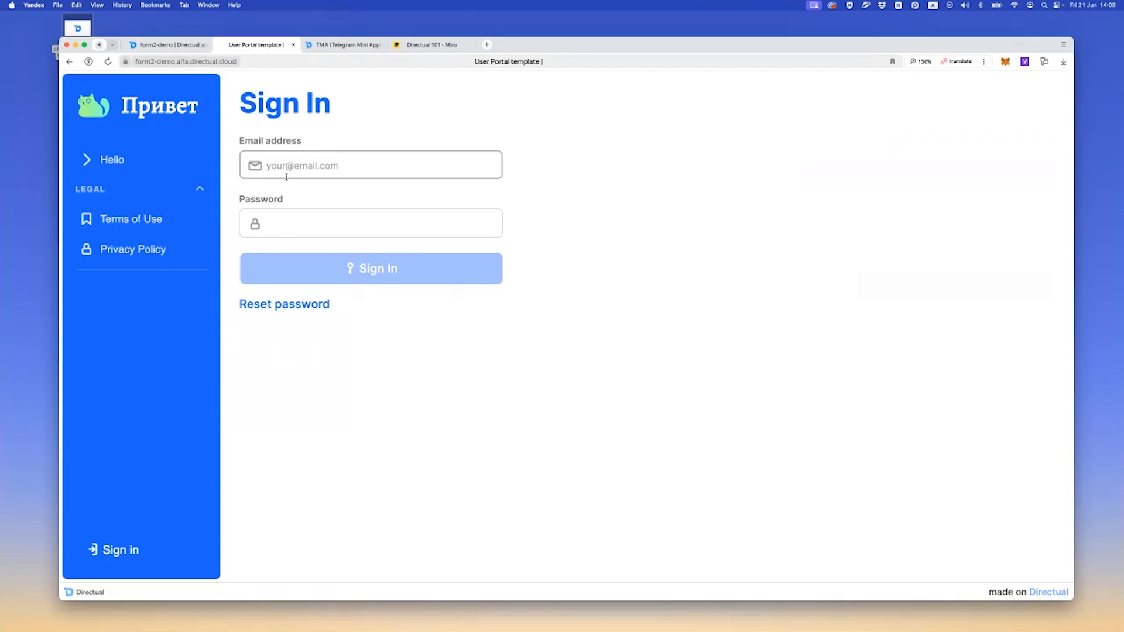
{"action": "left_click", "coordinate": [164, 46]}
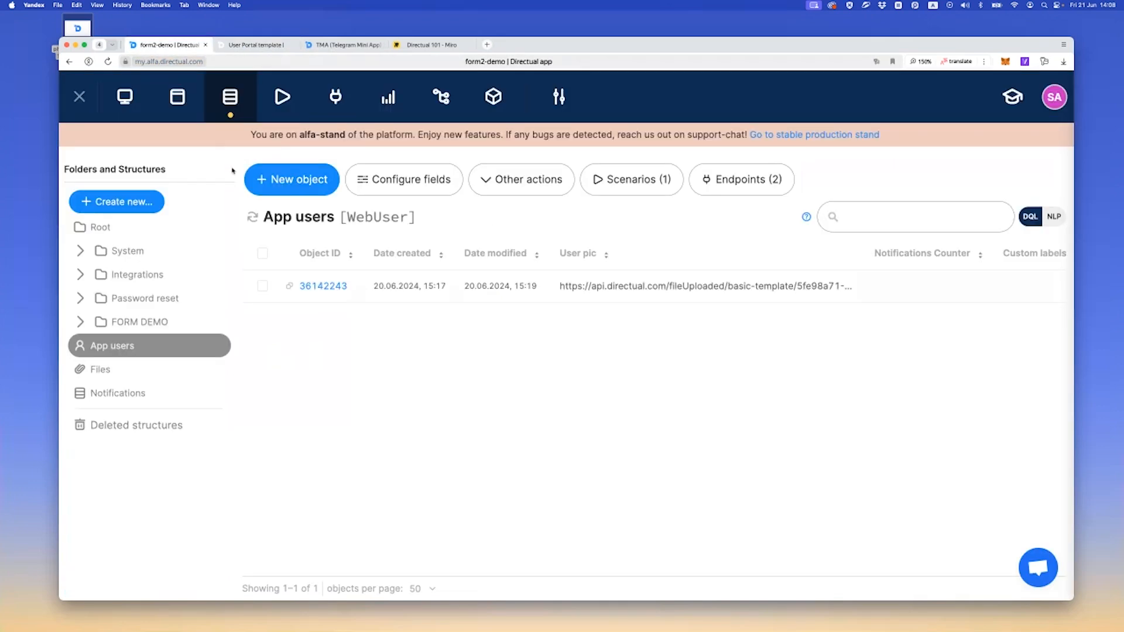
Edit the only App users record, entering a new password and encrypting it to a hash
{"action": "left_click", "coordinate": [323, 287]}
{"action": "left_click", "coordinate": [799, 131]}
{"action": "left_click", "coordinate": [807, 361]}
{"action": "double_click", "coordinate": [807, 361]}
{"action": "type", "text": "1223"}
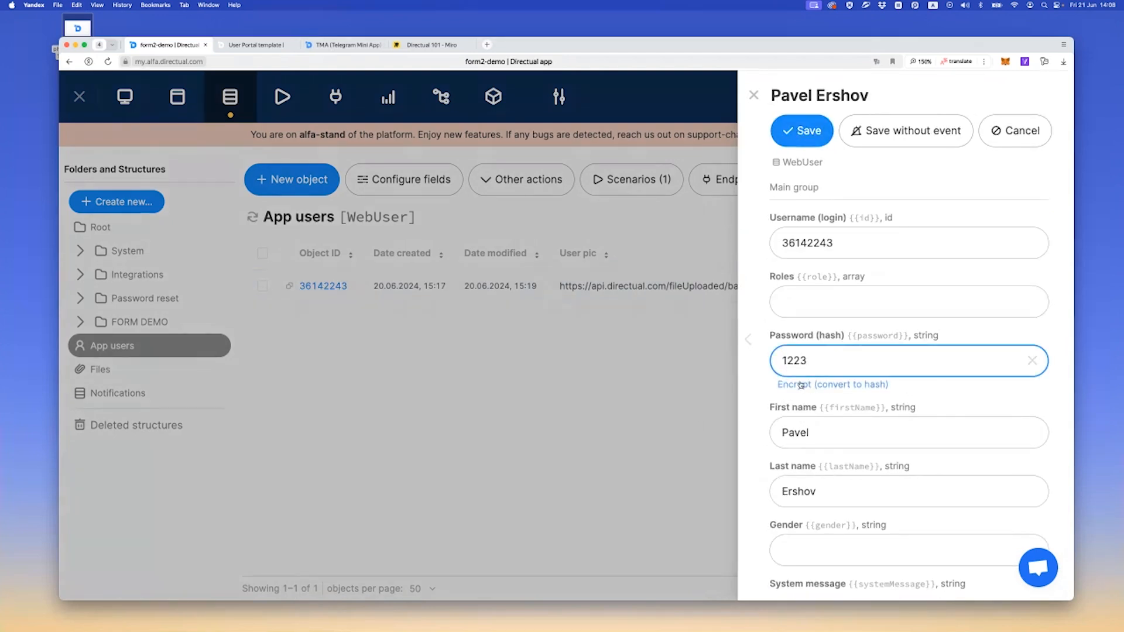
{"action": "key", "text": "super+a"}
{"action": "type", "text": "23"}
{"action": "key", "text": "super+a"}
{"action": "type", "text": "123"}
{"action": "left_click", "coordinate": [818, 385]}
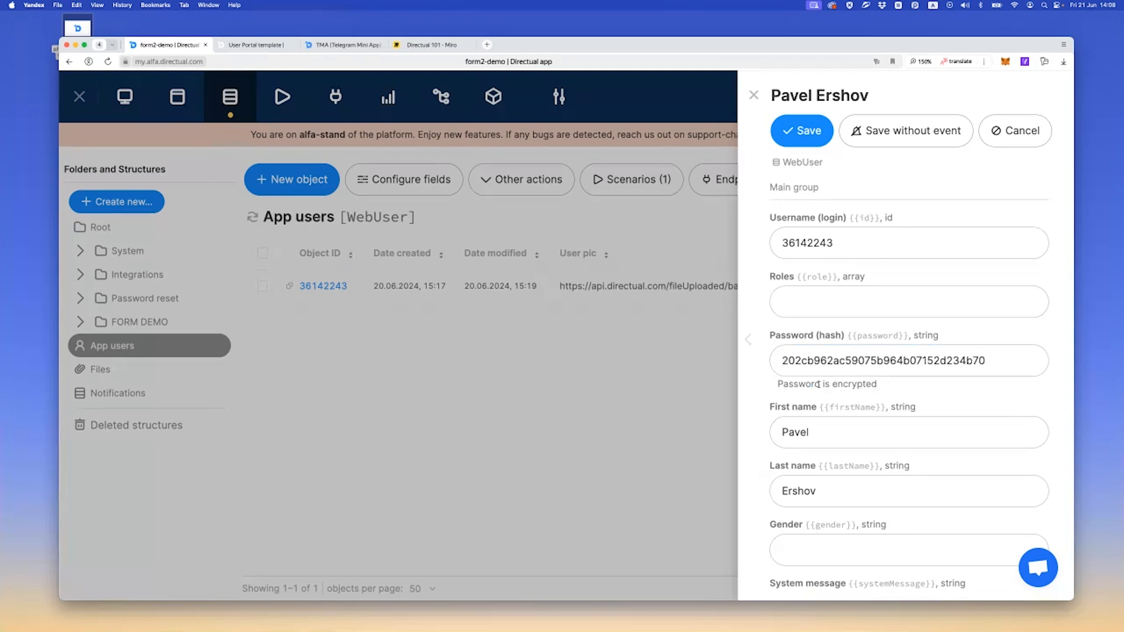
Copy the user's Username (login) value and save the record
{"action": "left_click", "coordinate": [830, 251]}
{"action": "key", "text": "super+a"}
{"action": "key", "text": "super+c"}
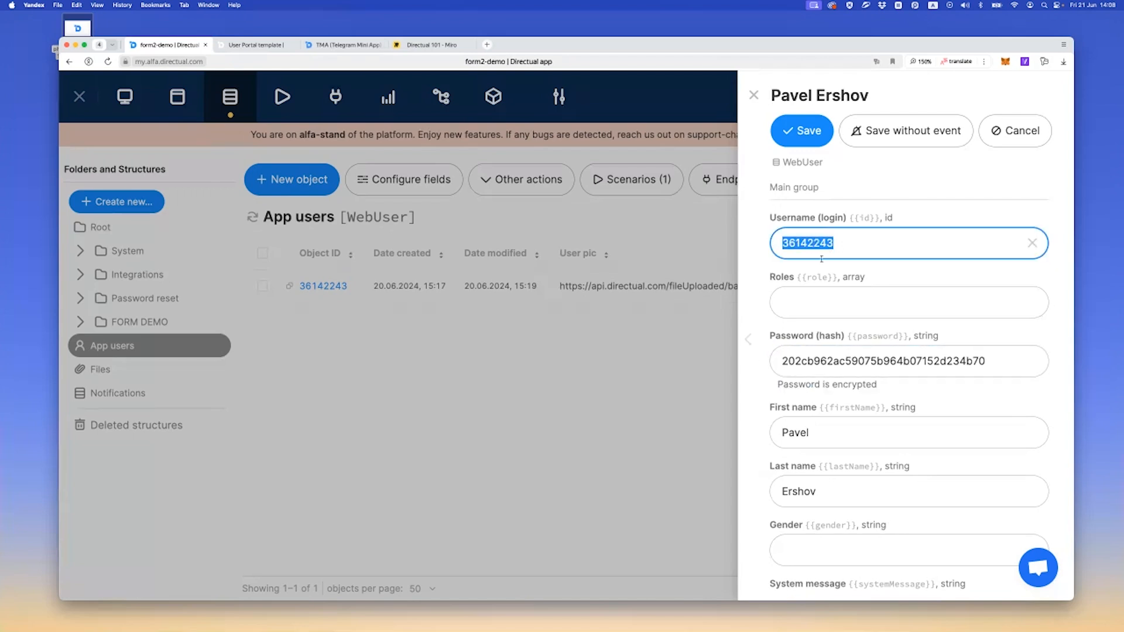
{"action": "left_click", "coordinate": [802, 131]}
Sign in to the form2-demo portal with the copied username and the new password, declining the browser's saved-password update
{"action": "left_click", "coordinate": [246, 47]}
{"action": "left_click", "coordinate": [303, 166]}
{"action": "key", "text": "super+v"}
{"action": "key", "text": "Tab"}
{"action": "type", "text": "•••"}
{"action": "key", "text": "Return"}
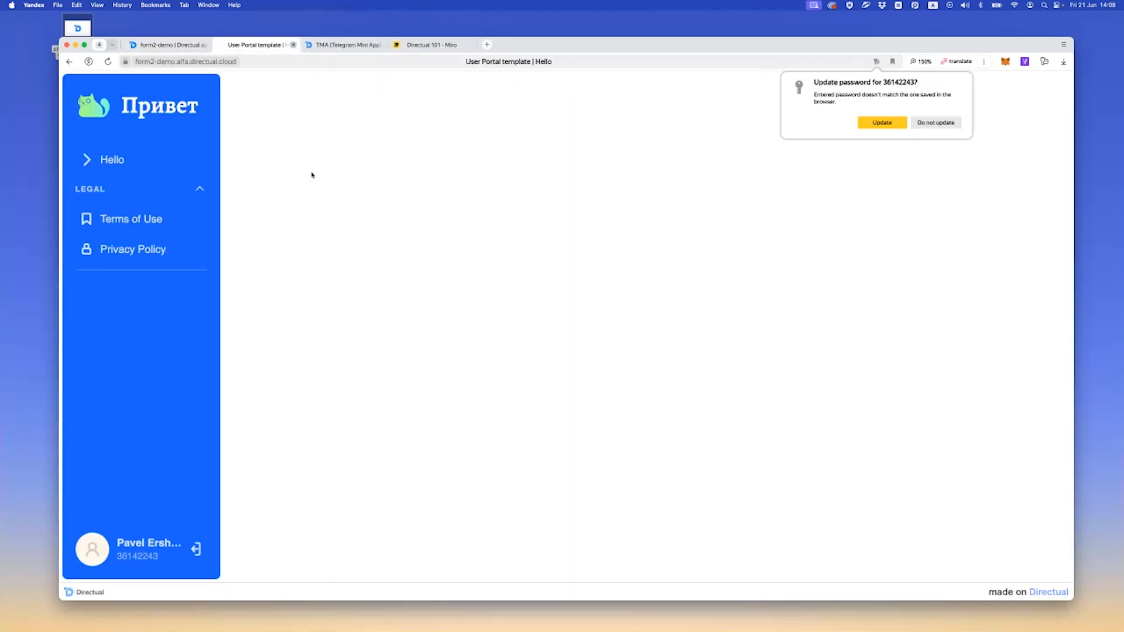
{"action": "left_click", "coordinate": [937, 125]}
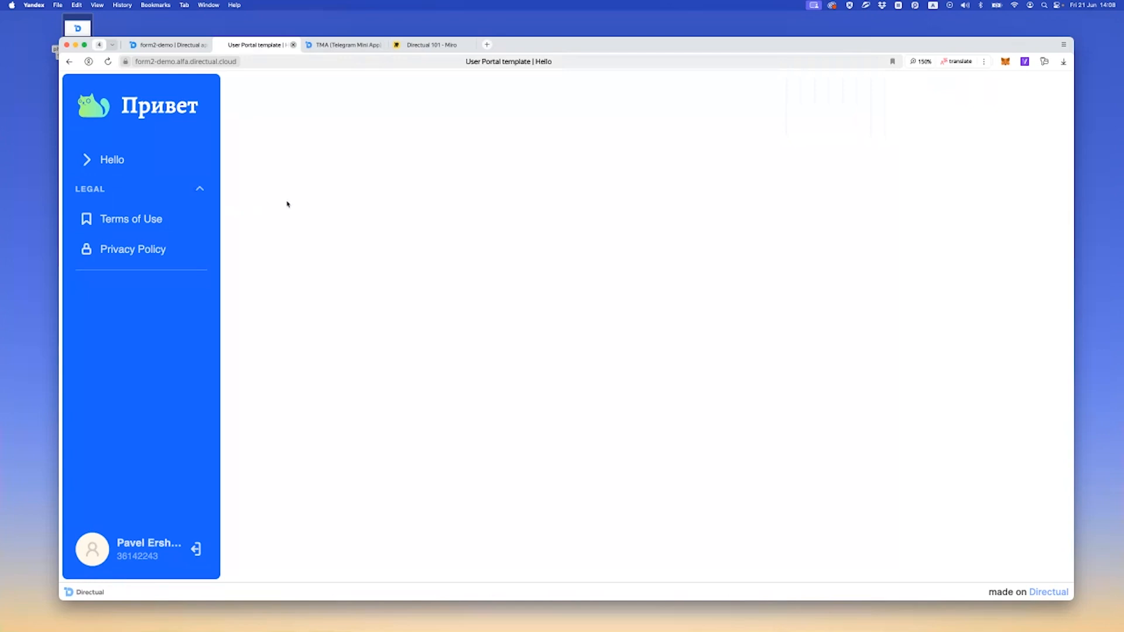
Look at the signed-in user's My account page and return to the Hello page
{"action": "left_click", "coordinate": [103, 556]}
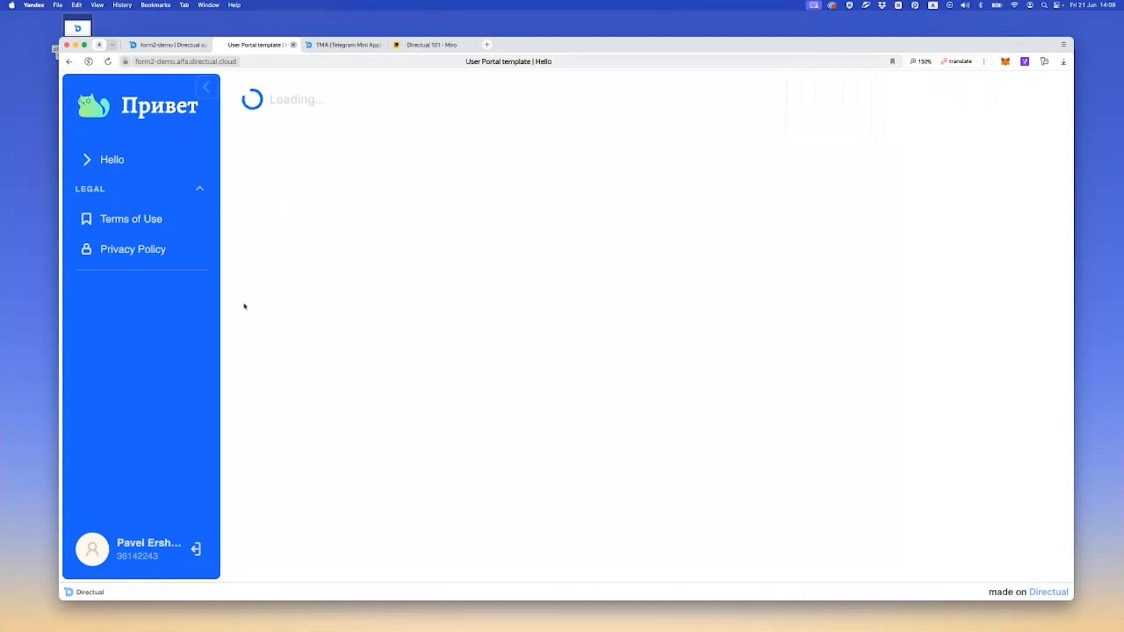
{"action": "left_click", "coordinate": [111, 164]}
{"action": "mouse_move", "coordinate": [181, 46]}
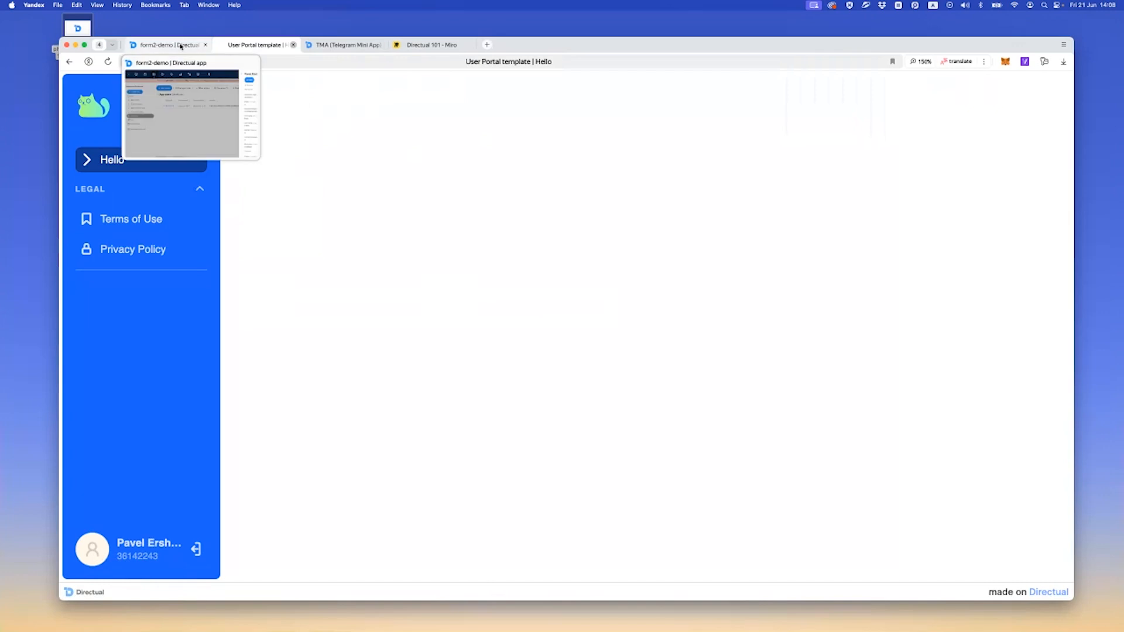
{"action": "key", "text": "super+Tab"}
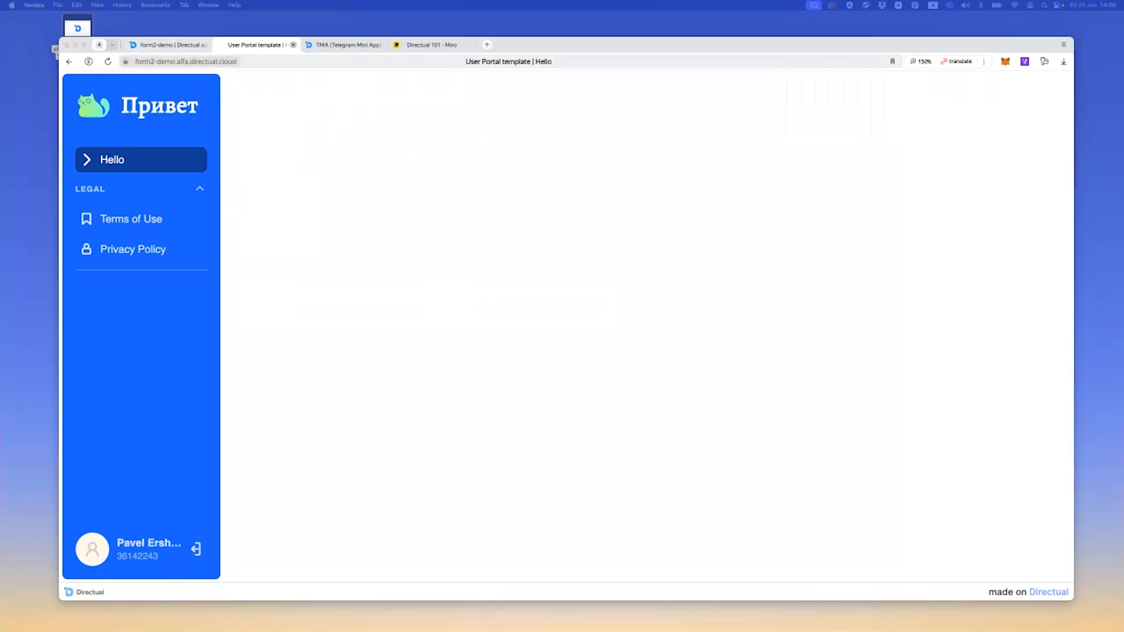
Rename the Справочники folder under FORM DEMO in the form2-demo database to Directories
{"action": "left_click", "coordinate": [157, 43]}
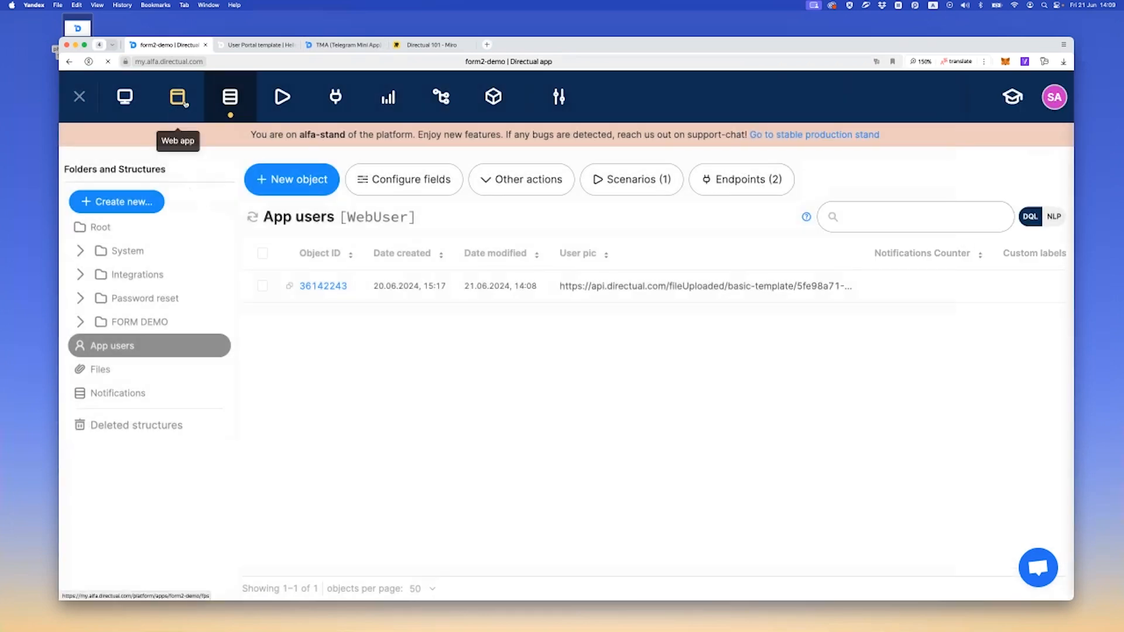
{"action": "left_click", "coordinate": [178, 98]}
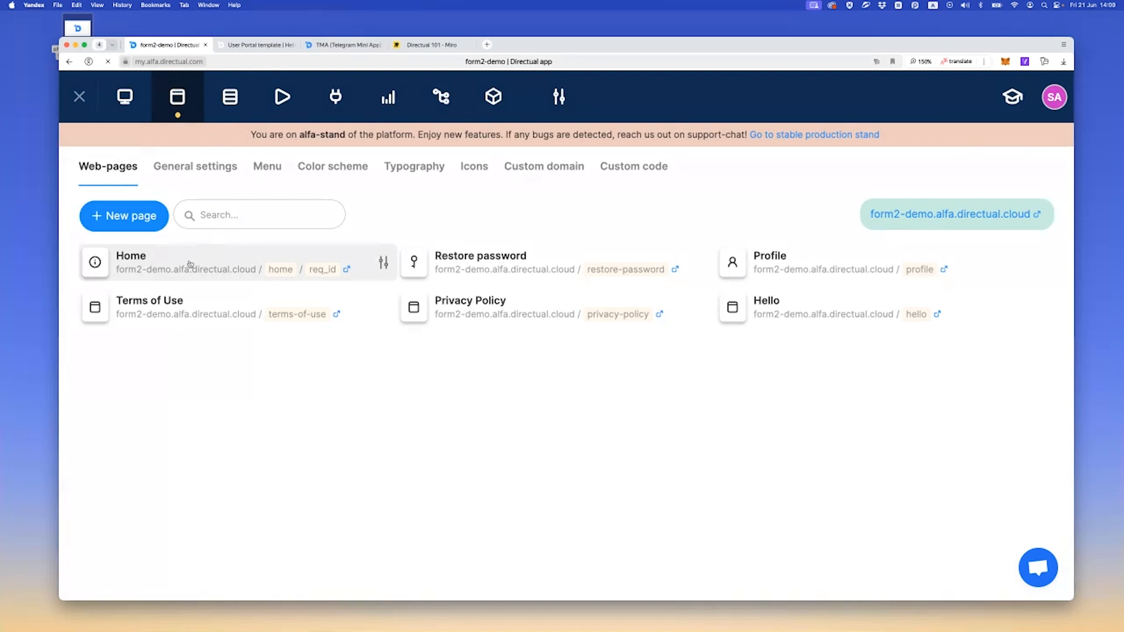
{"action": "left_click", "coordinate": [231, 99]}
{"action": "left_click", "coordinate": [155, 322]}
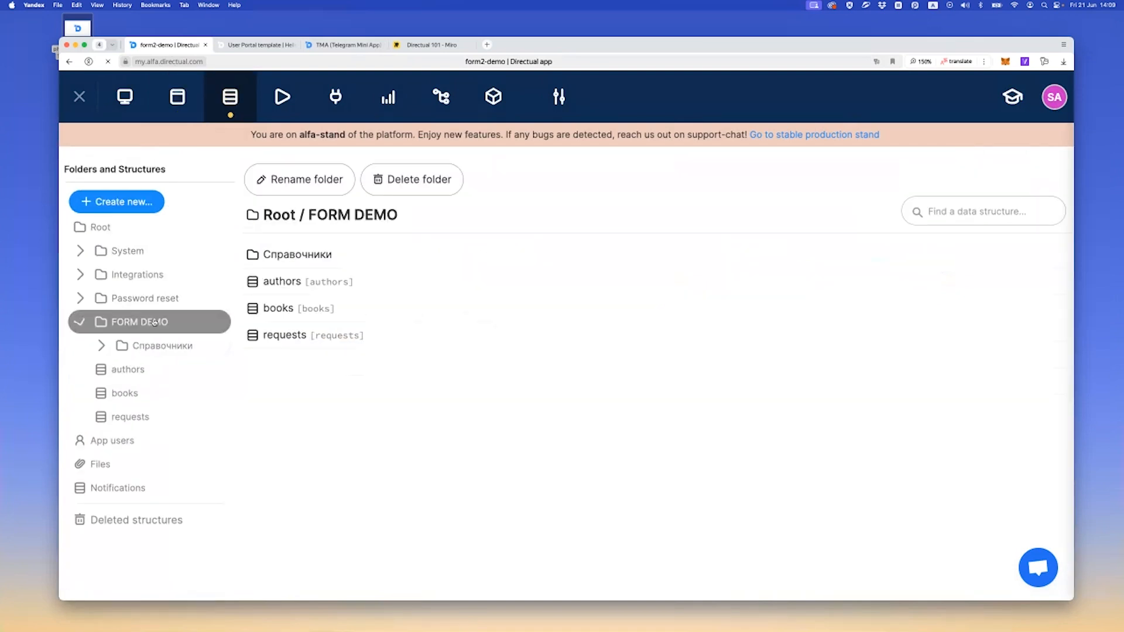
{"action": "left_click", "coordinate": [165, 347]}
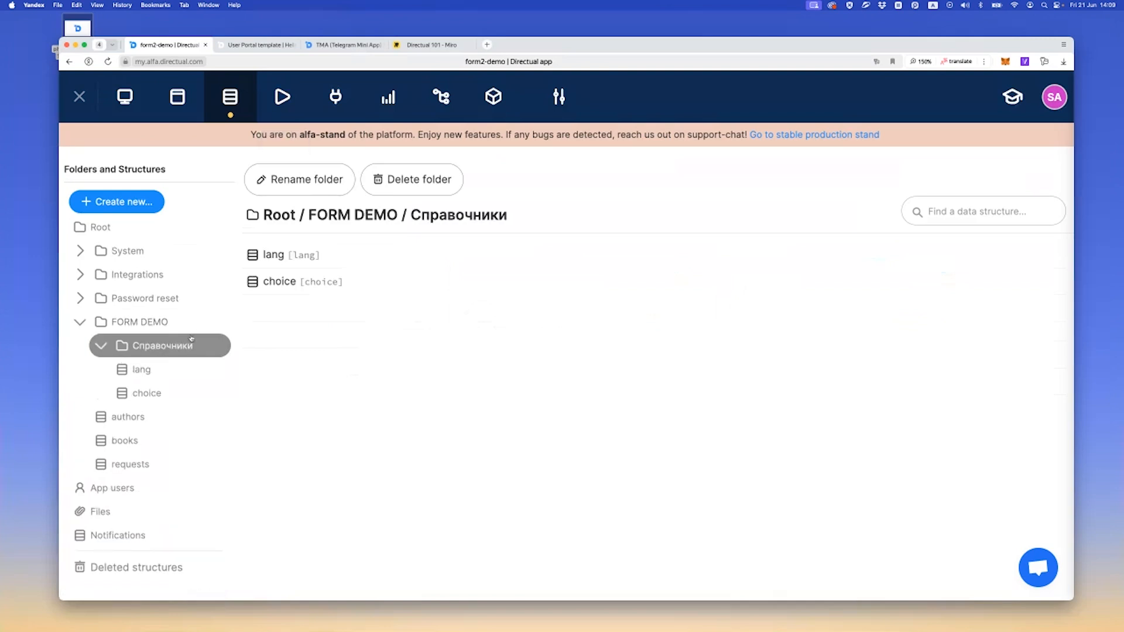
{"action": "left_click", "coordinate": [299, 180]}
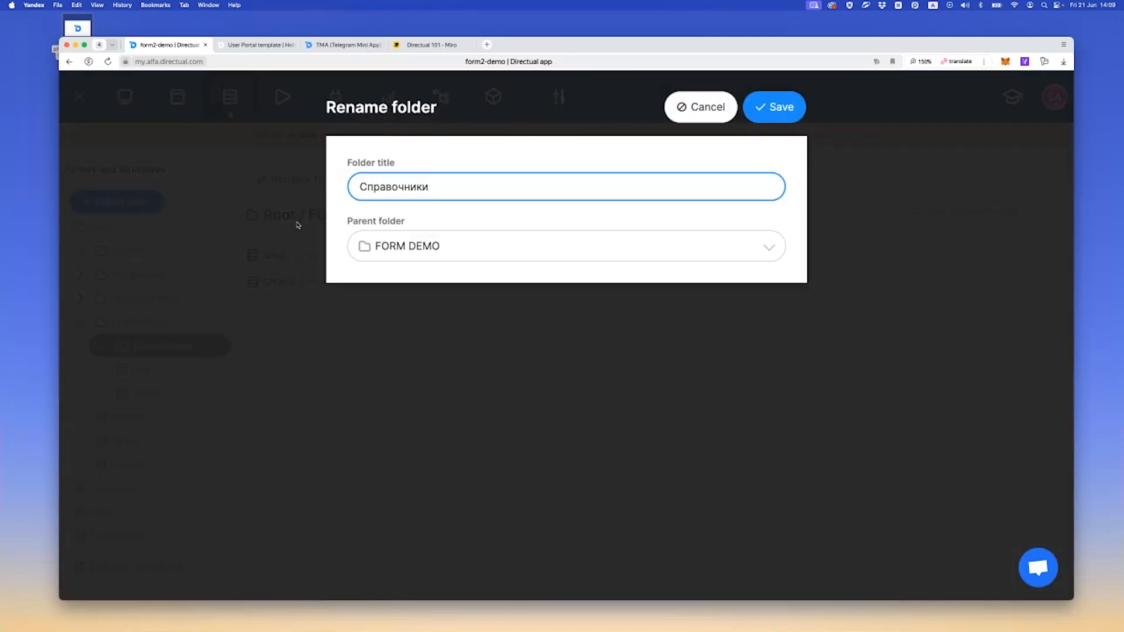
{"action": "key", "text": "super+a"}
{"action": "type", "text": "Directories"}
{"action": "left_click", "coordinate": [761, 108]}
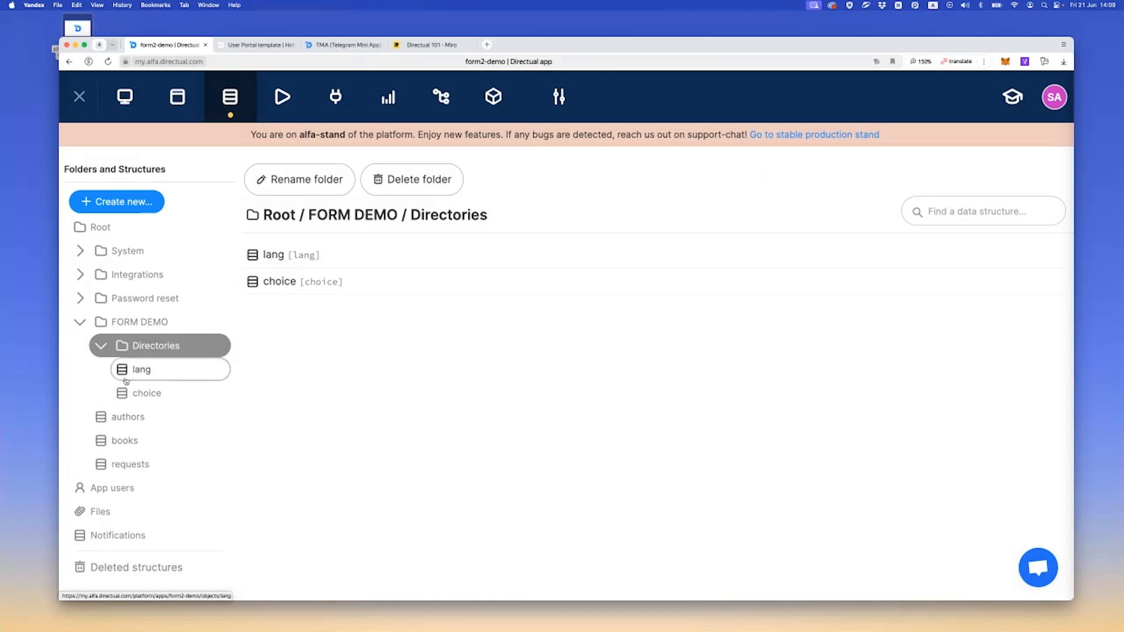
Examine the authors structure and the fields of the Miguel de Cervantes record
{"action": "left_click", "coordinate": [134, 418]}
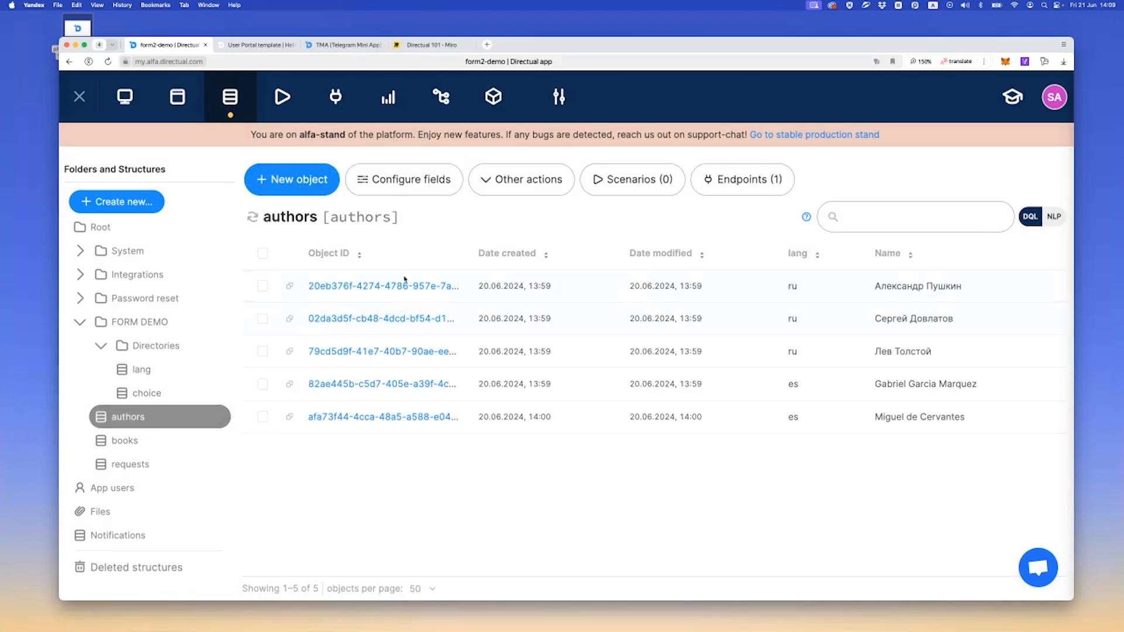
{"action": "left_click", "coordinate": [323, 418]}
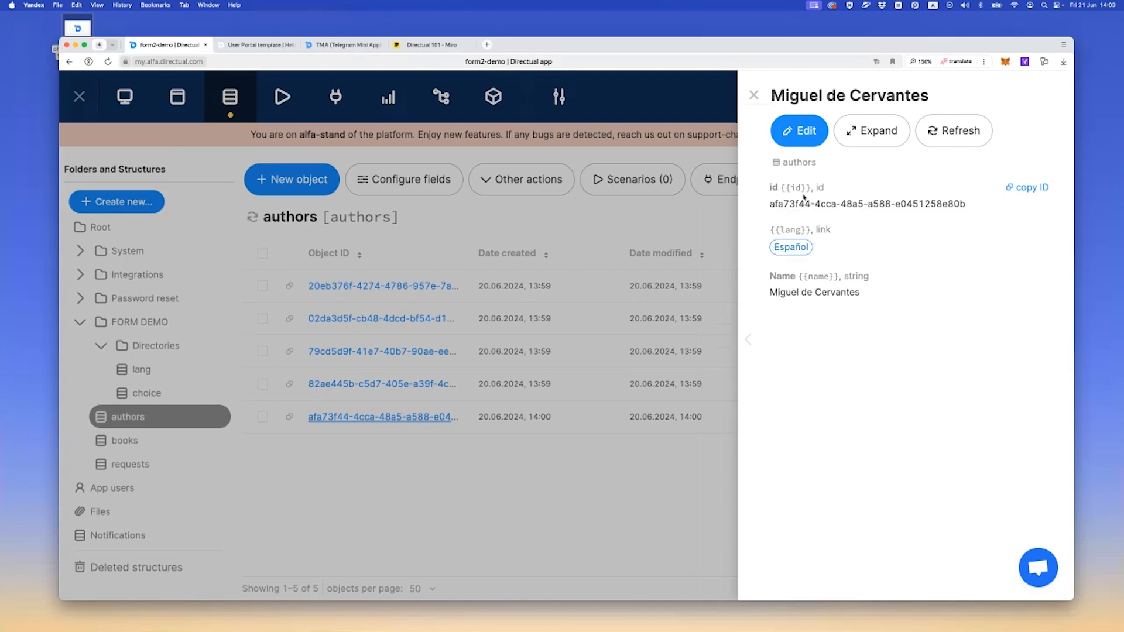
{"action": "left_click", "coordinate": [754, 95]}
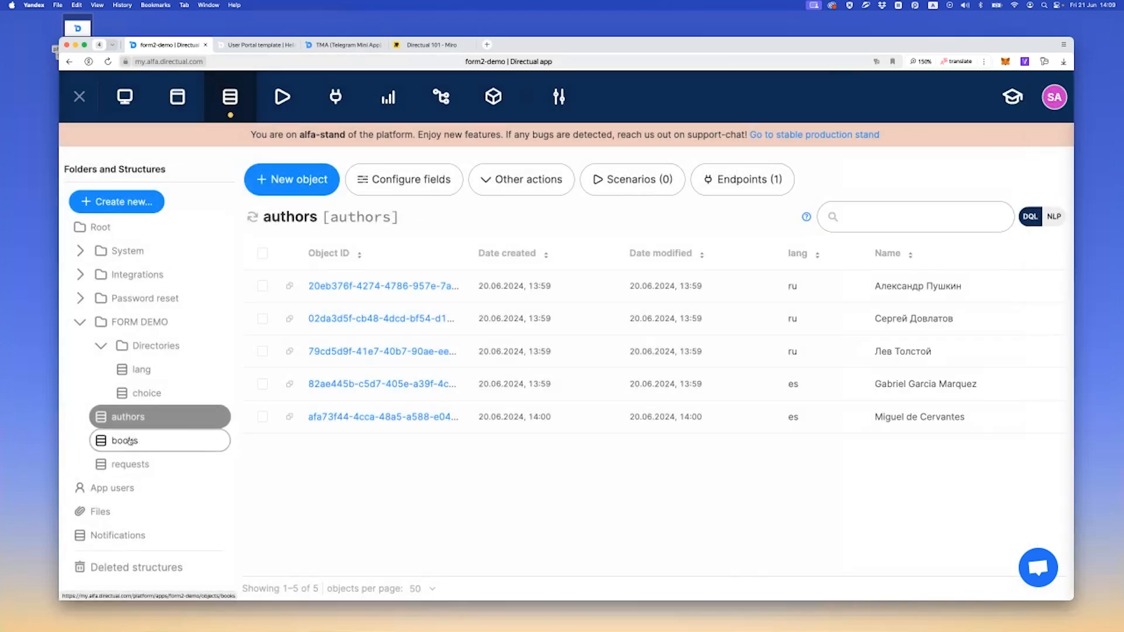
Examine the books structure and the Cien años de soledad record, including its picture and author link
{"action": "left_click", "coordinate": [130, 441]}
{"action": "scroll", "coordinate": [372, 359], "scroll_direction": "down", "scroll_amount": 1}
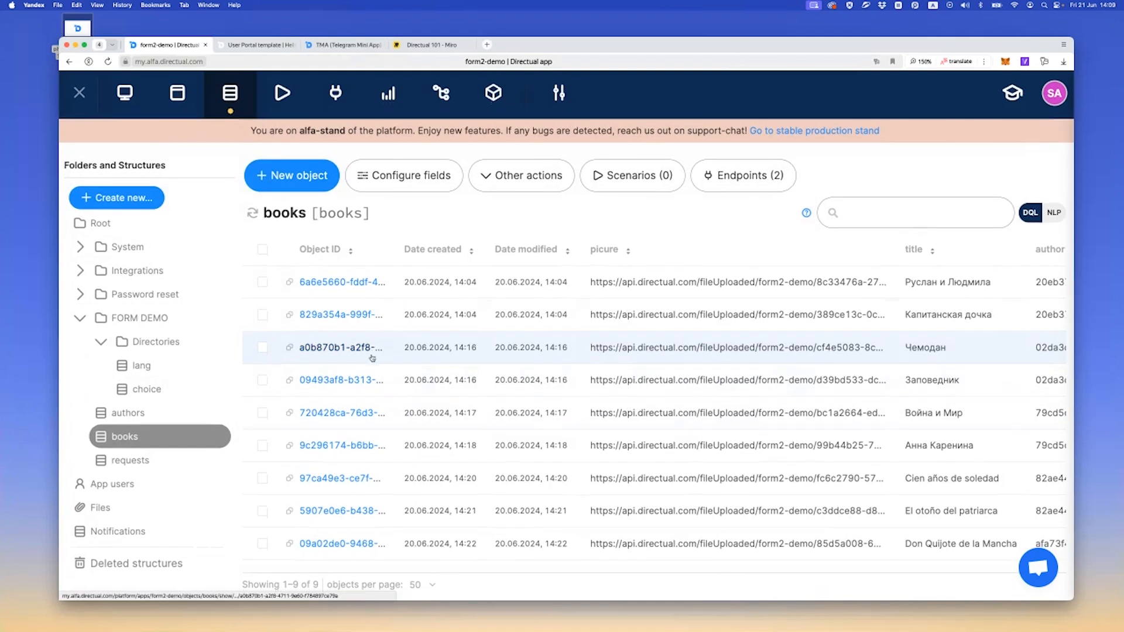
{"action": "left_click", "coordinate": [337, 481]}
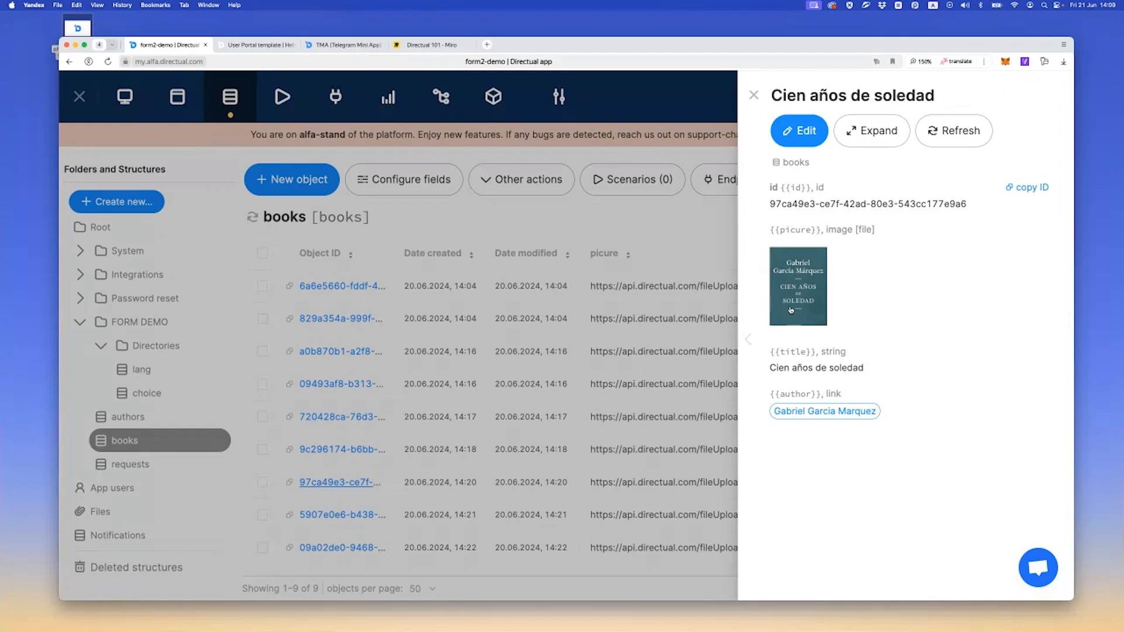
{"action": "left_click_drag", "start_coordinate": [780, 395], "coordinate": [841, 394]}
{"action": "left_click", "coordinate": [796, 395]}
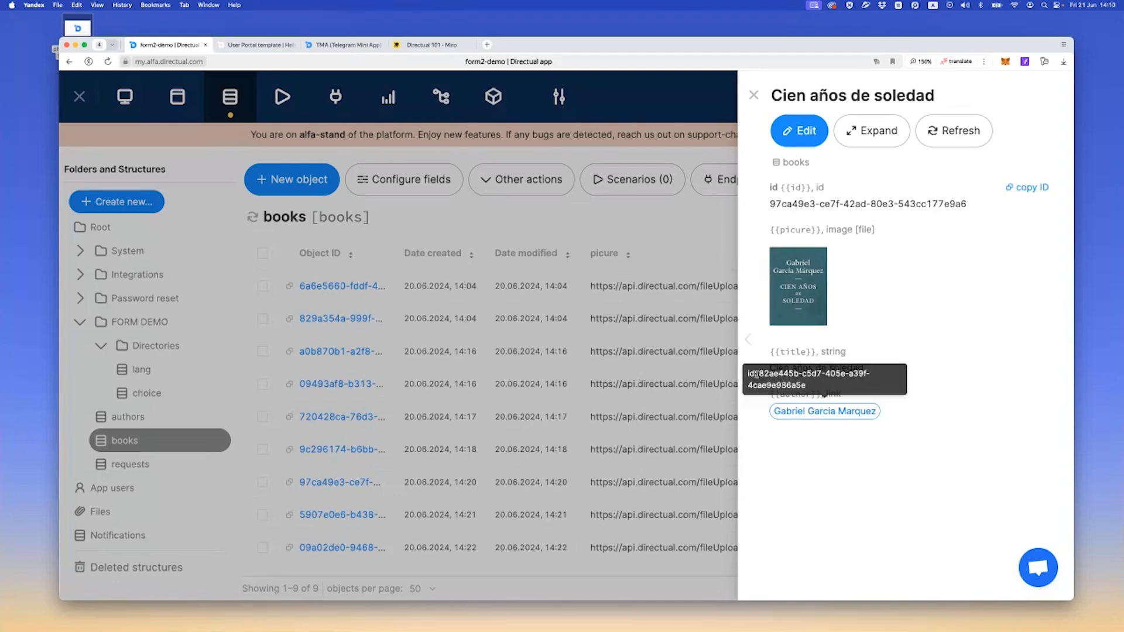
{"action": "left_click", "coordinate": [752, 95]}
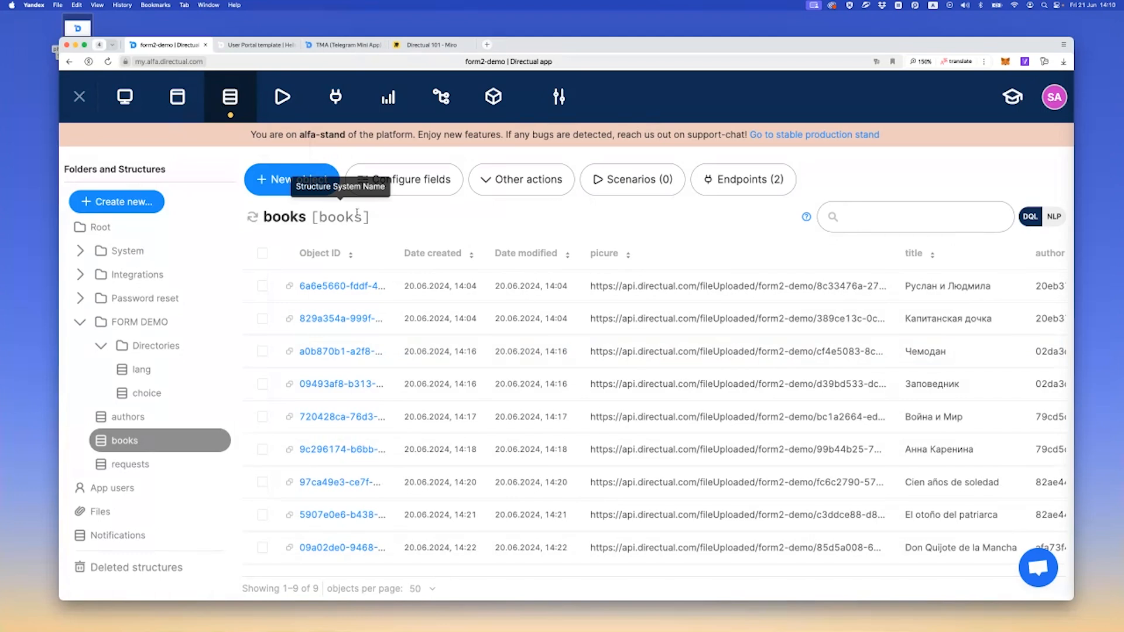
Delete the existing record from the requests structure, confirming permanent deletion
{"action": "left_click", "coordinate": [258, 45]}
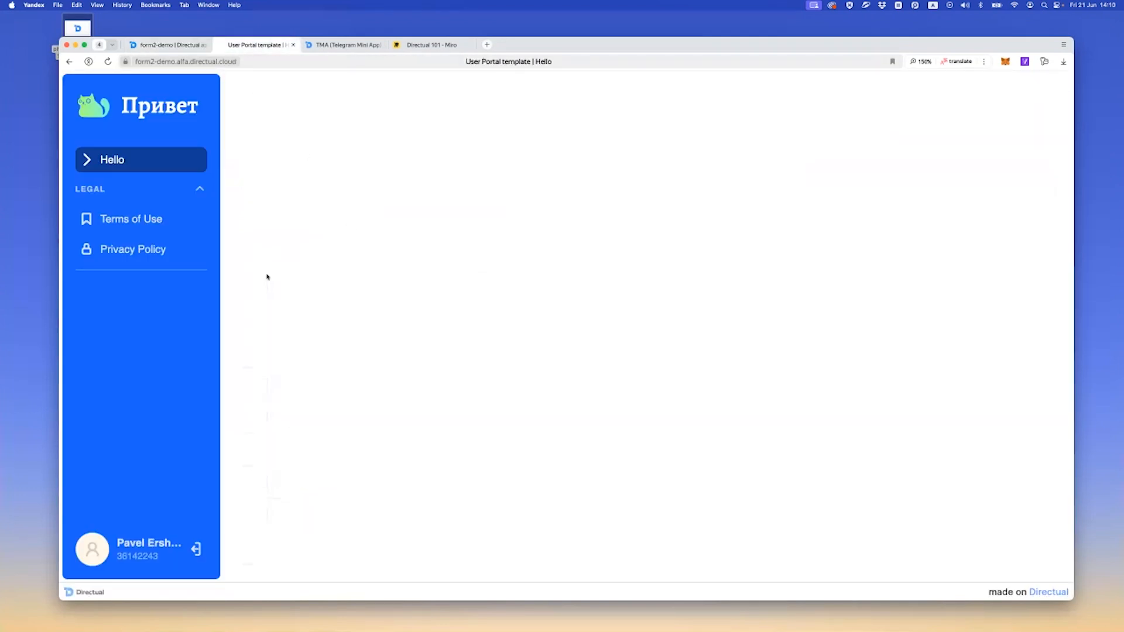
{"action": "left_click", "coordinate": [167, 45]}
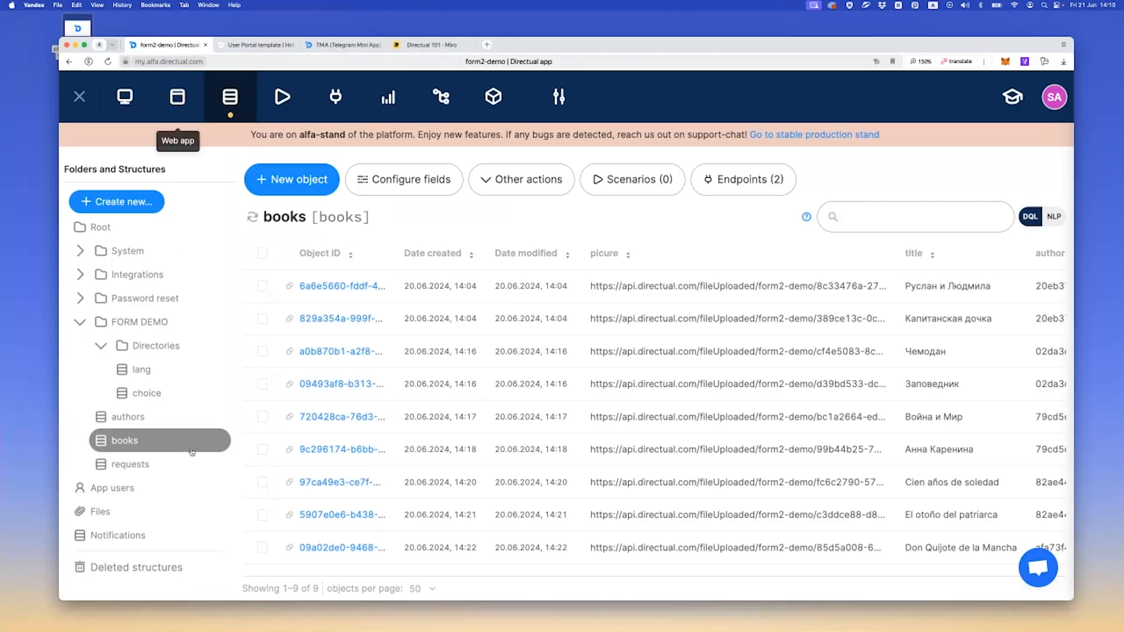
{"action": "left_click", "coordinate": [173, 464]}
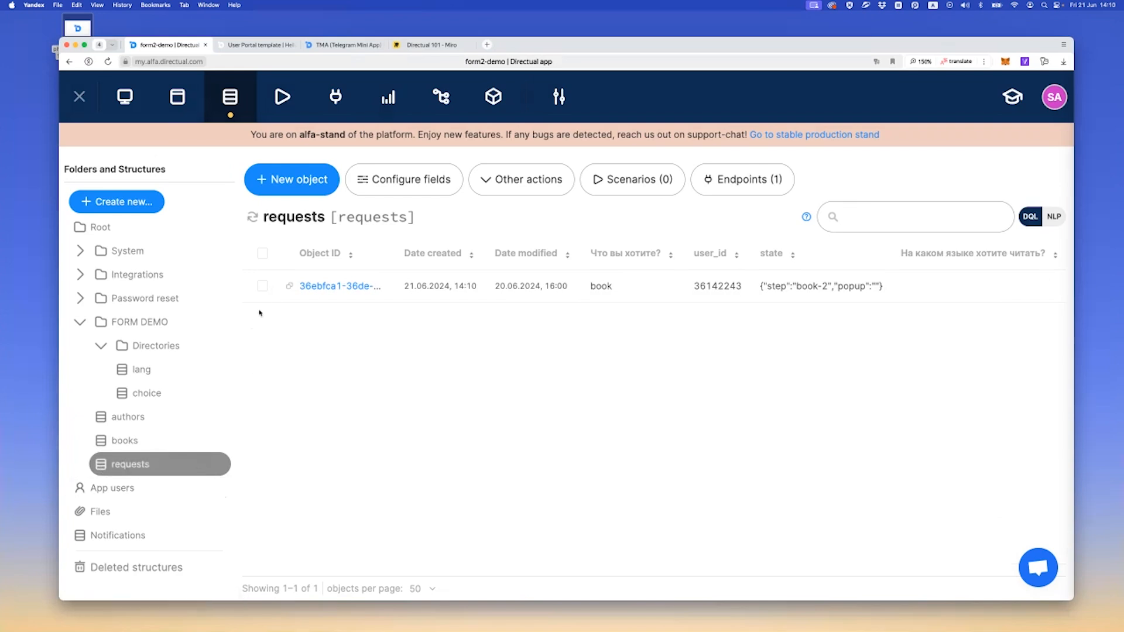
{"action": "left_click", "coordinate": [263, 286]}
{"action": "left_click", "coordinate": [342, 179]}
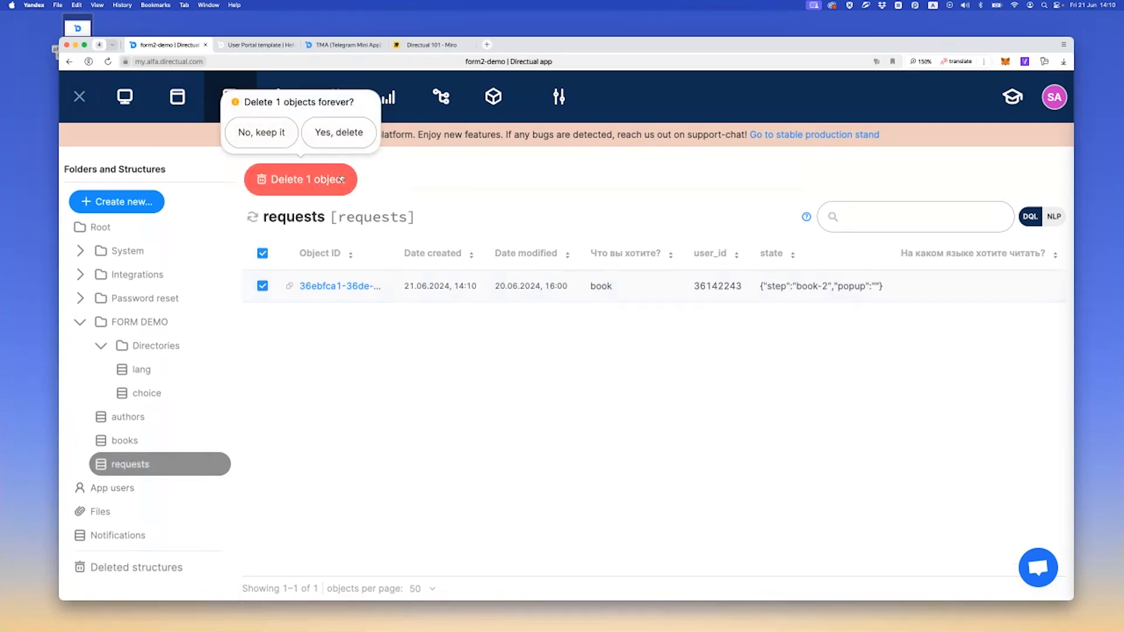
{"action": "left_click", "coordinate": [339, 133]}
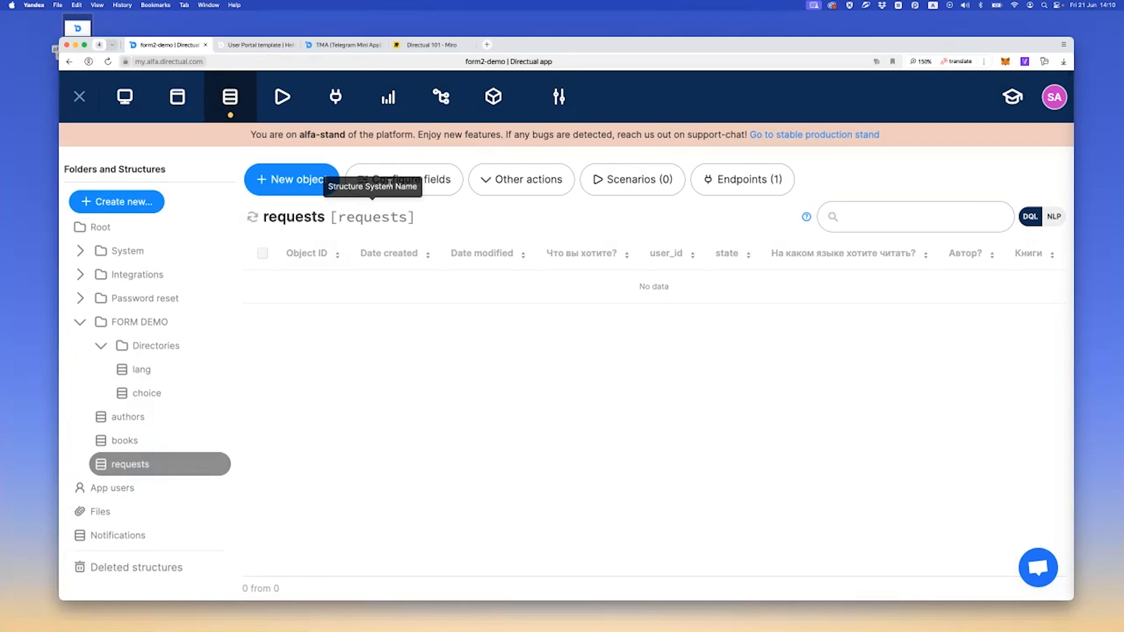
Open the field configuration of the requests structure and set choice_id's displayed name to "What do you want?"
{"action": "left_click", "coordinate": [437, 180]}
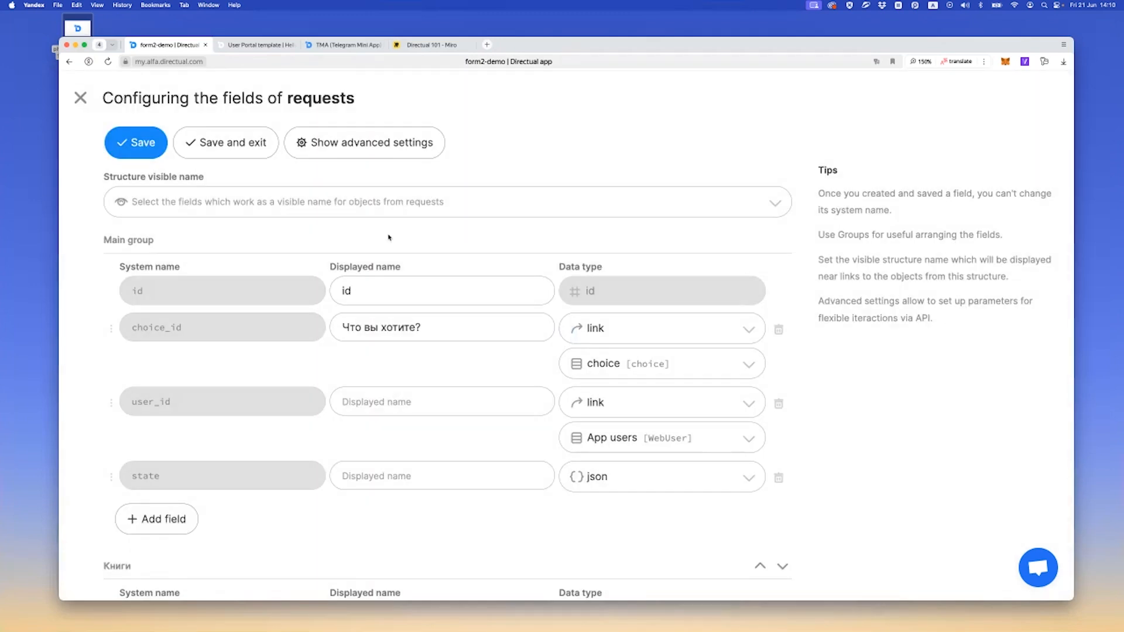
{"action": "triple_click", "coordinate": [377, 323]}
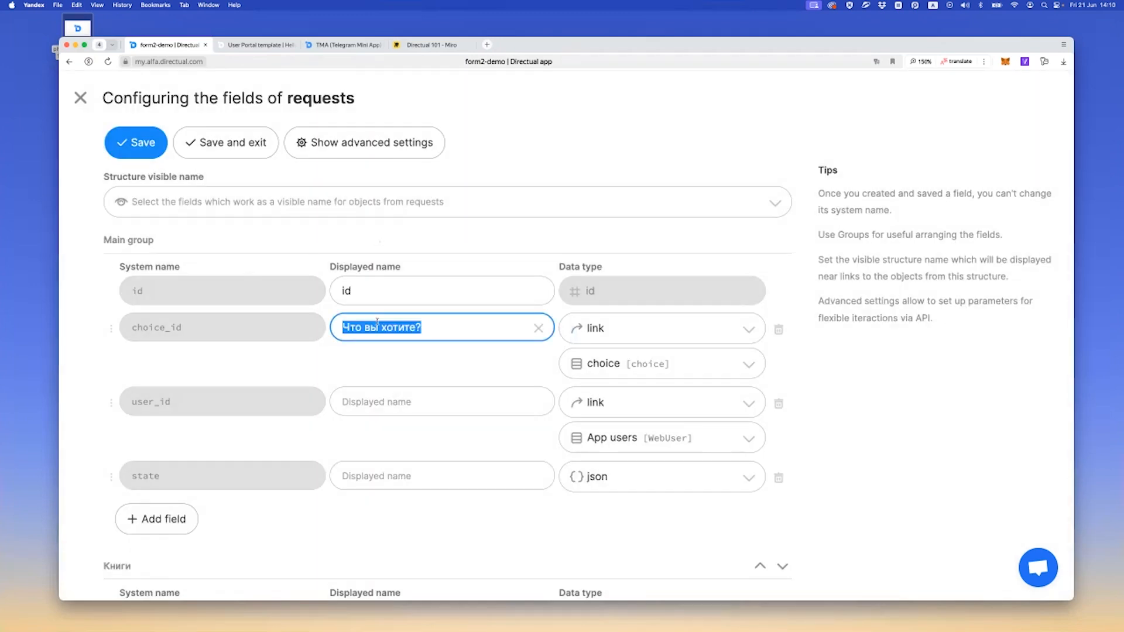
{"action": "type", "text": "What do you"}
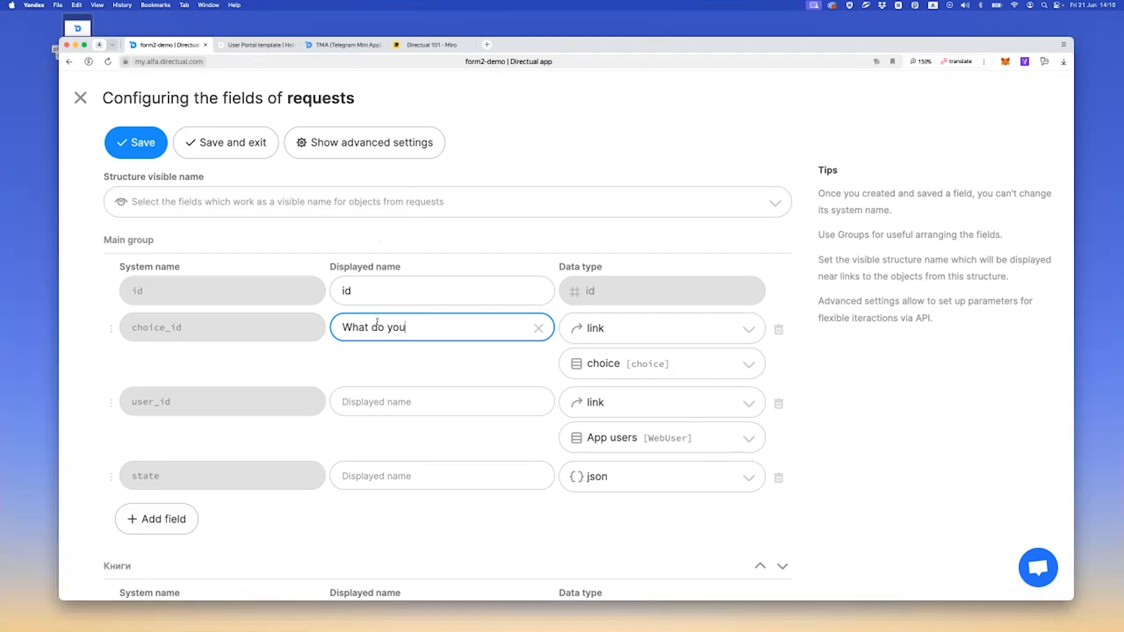
{"action": "type", "text": " want?"}
Set the displayed name of the lang_id field to "What would be the languege?"
{"action": "scroll", "coordinate": [273, 431], "scroll_direction": "down", "scroll_amount": 5}
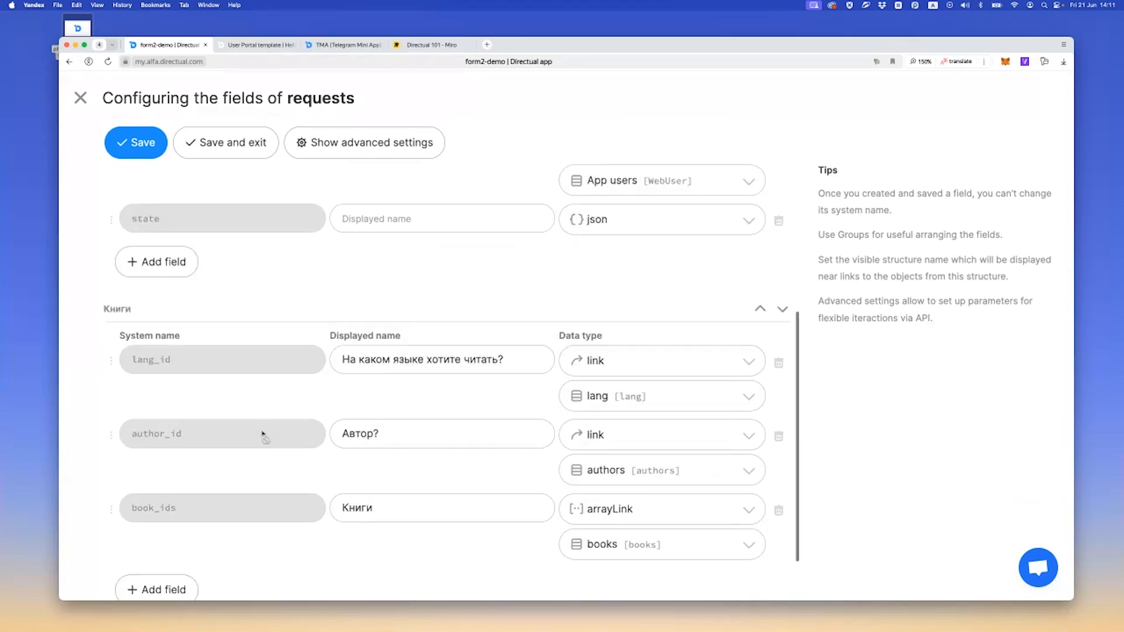
{"action": "scroll", "coordinate": [264, 436], "scroll_direction": "up", "scroll_amount": 5}
{"action": "scroll", "coordinate": [264, 436], "scroll_direction": "down", "scroll_amount": 5}
{"action": "triple_click", "coordinate": [387, 363]}
{"action": "type", "text": "What would be the languege?"}
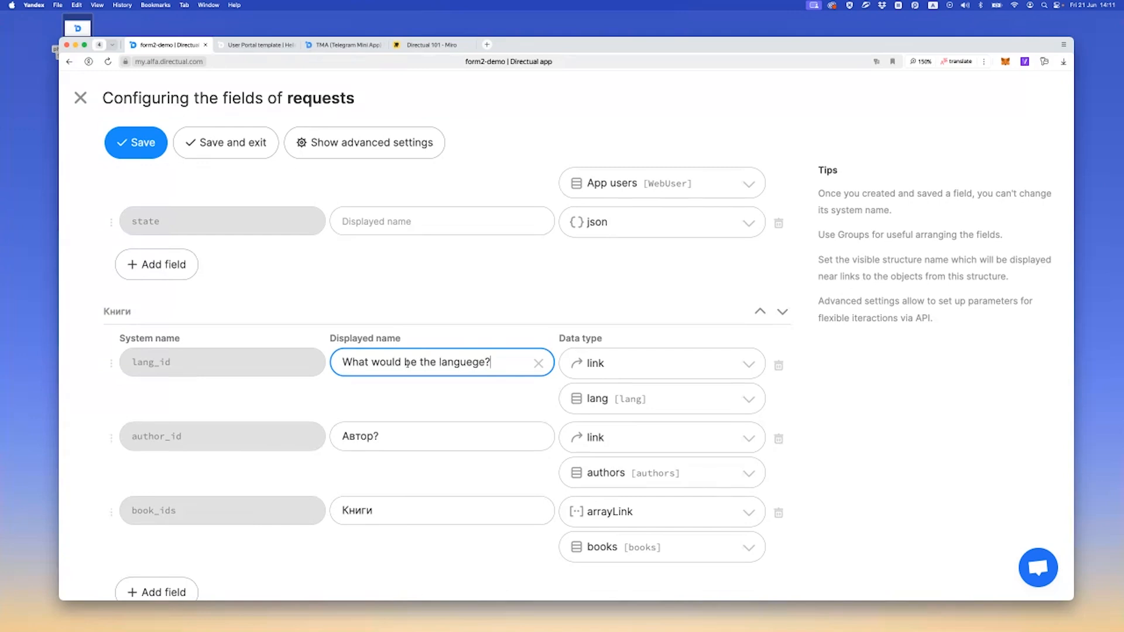
Set the displayed names of author_id to Author and book_ids to Book, then save and exit the field configuration
{"action": "left_click_drag", "start_coordinate": [380, 437], "coordinate": [303, 438]}
{"action": "type", "text": "Author"}
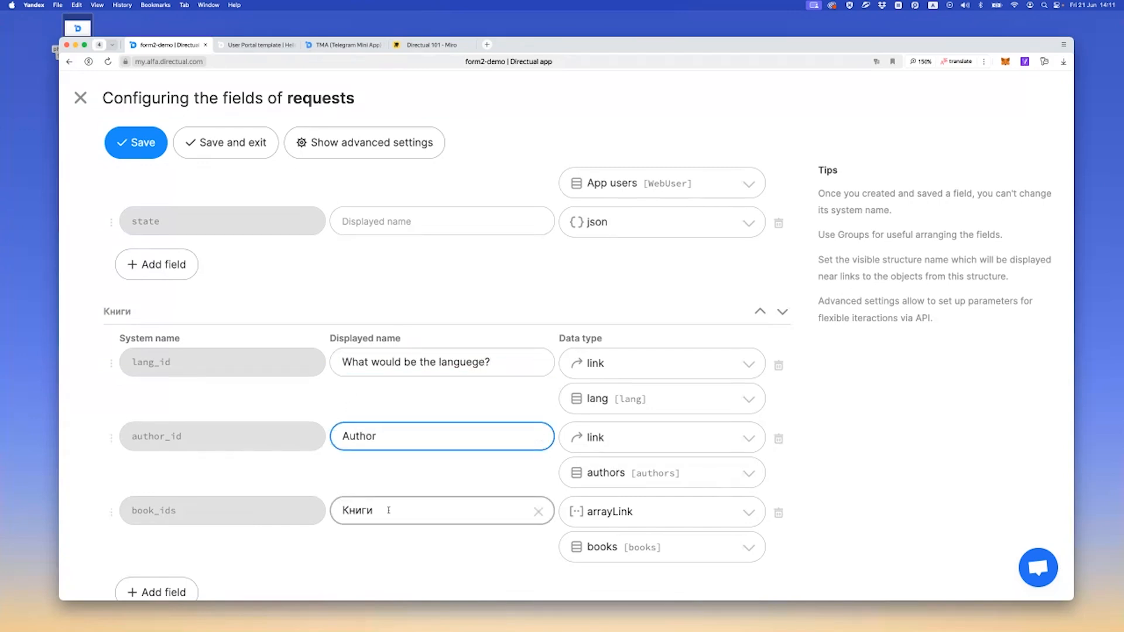
{"action": "left_click_drag", "start_coordinate": [384, 510], "coordinate": [305, 511]}
{"action": "type", "text": "Book"}
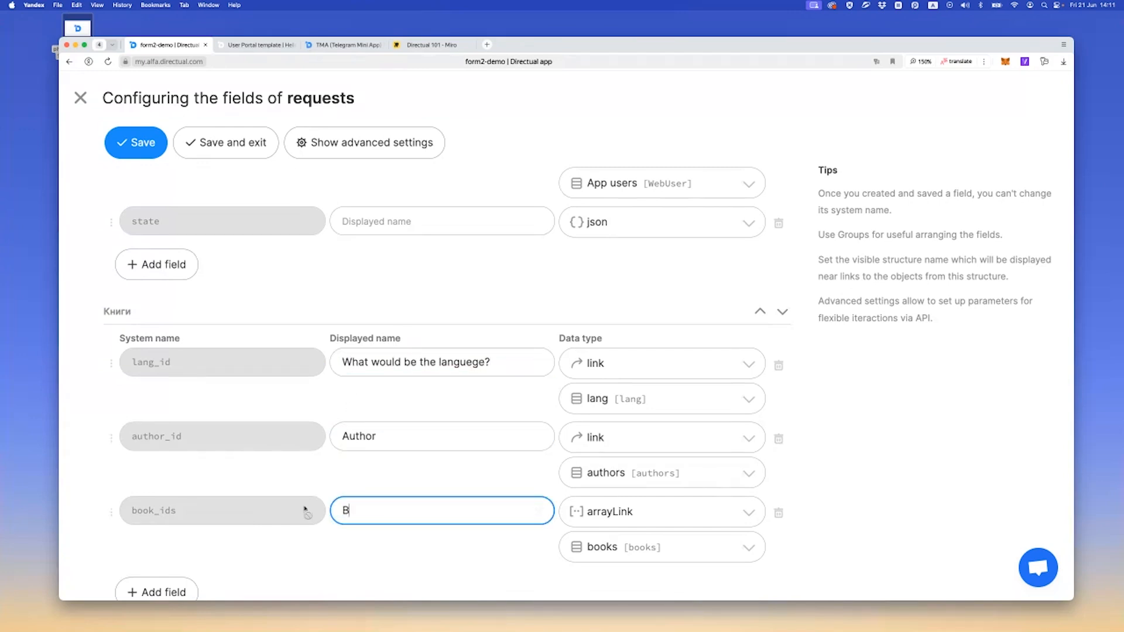
{"action": "left_click", "coordinate": [228, 143]}
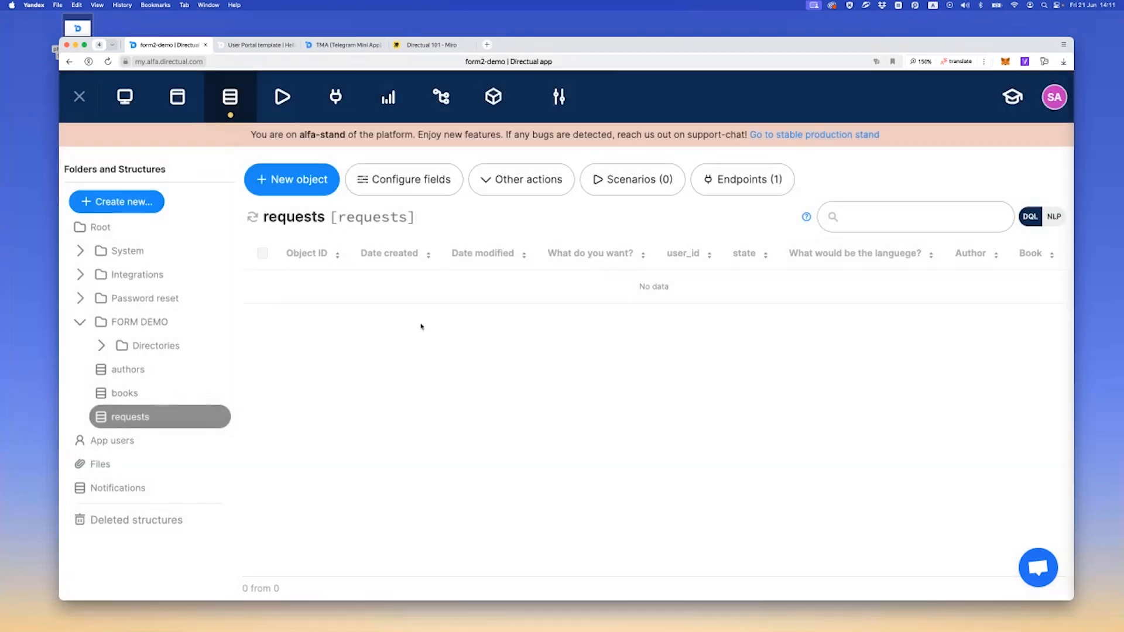
Set the title of the book record in the choice structure under Directories to Book and save it
{"action": "left_click", "coordinate": [104, 346]}
{"action": "left_click", "coordinate": [150, 394]}
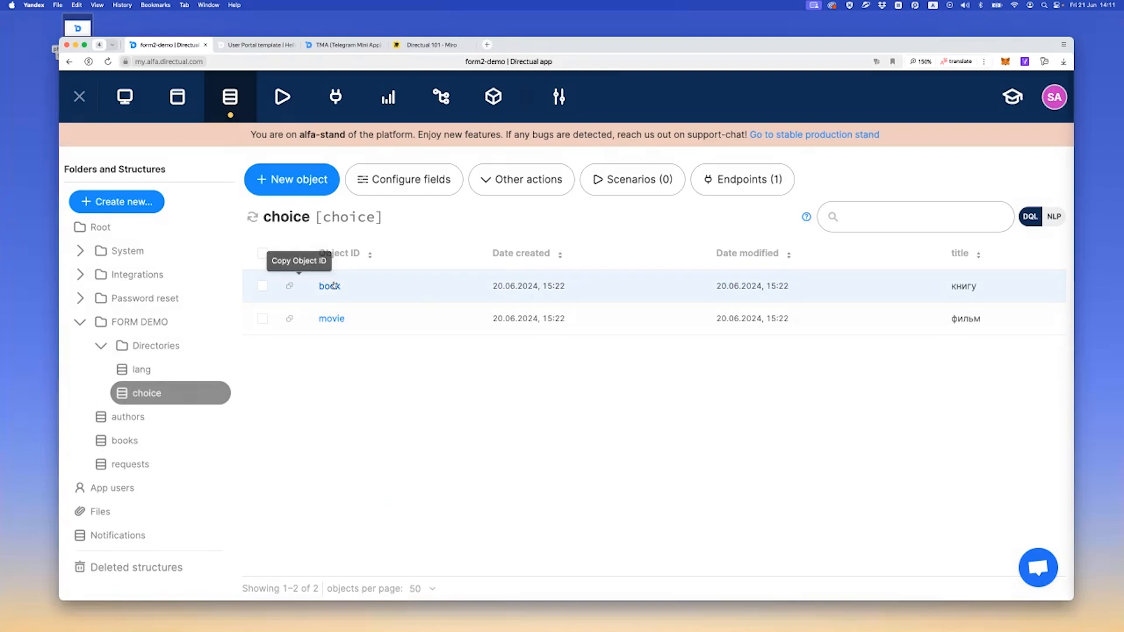
{"action": "left_click", "coordinate": [330, 286]}
{"action": "left_click", "coordinate": [797, 131]}
{"action": "left_click", "coordinate": [821, 273]}
{"action": "double_click", "coordinate": [820, 274]}
{"action": "type", "text": "Book"}
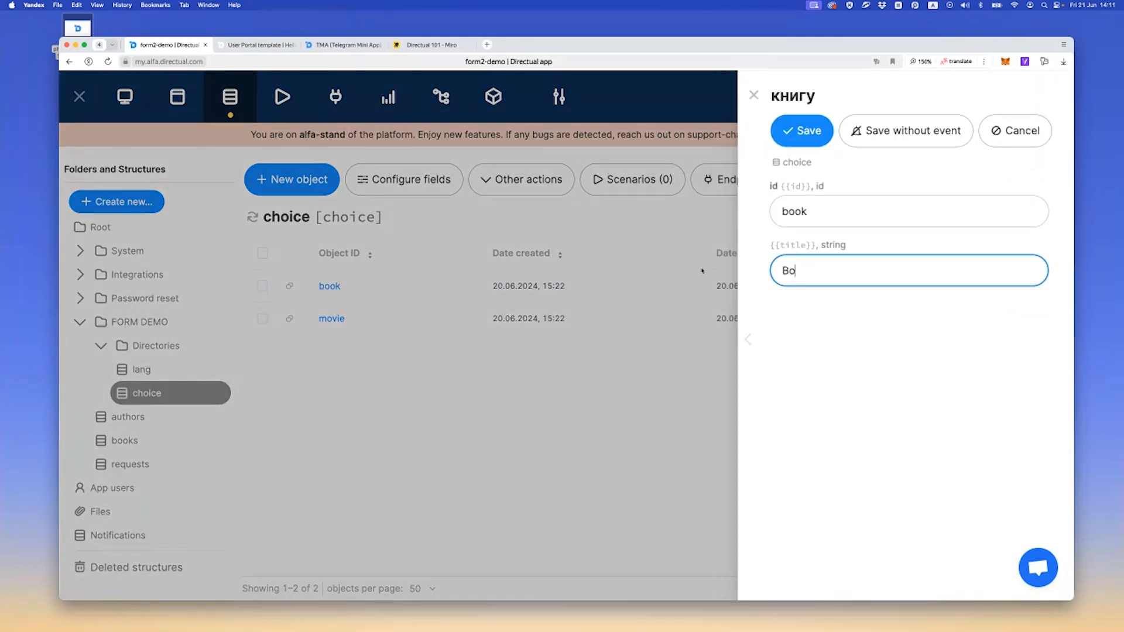
{"action": "left_click", "coordinate": [796, 143]}
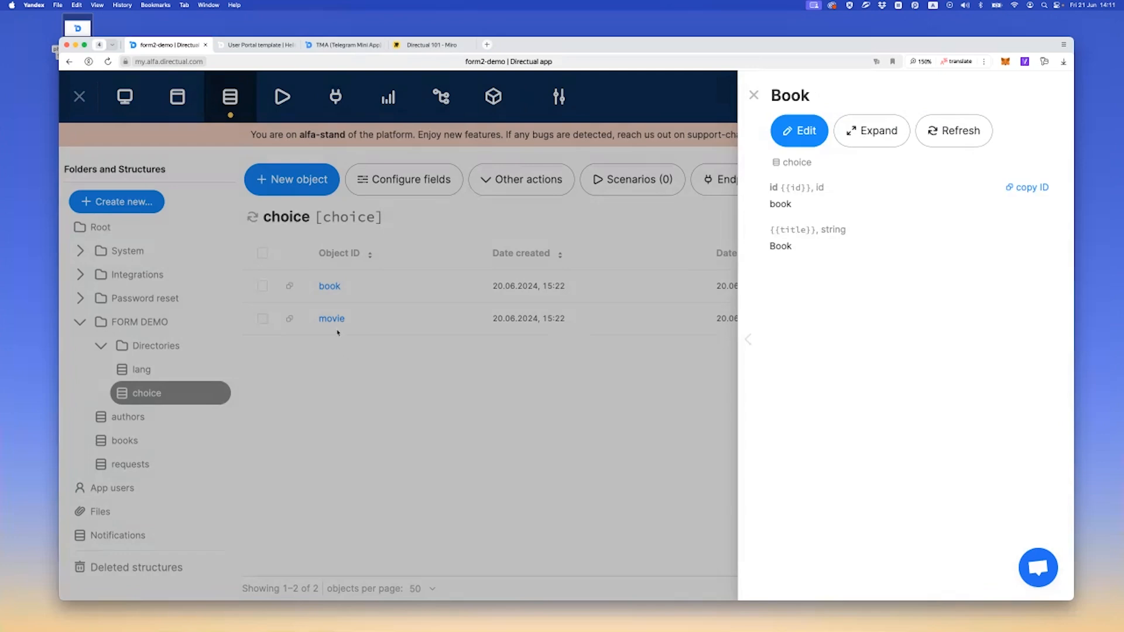
Set the title of the movie record in the choice structure to Movie, save it and close the record
{"action": "left_click", "coordinate": [358, 335]}
{"action": "left_click", "coordinate": [325, 286]}
{"action": "left_click", "coordinate": [785, 131]}
{"action": "double_click", "coordinate": [799, 271]}
{"action": "type", "text": "Movie"}
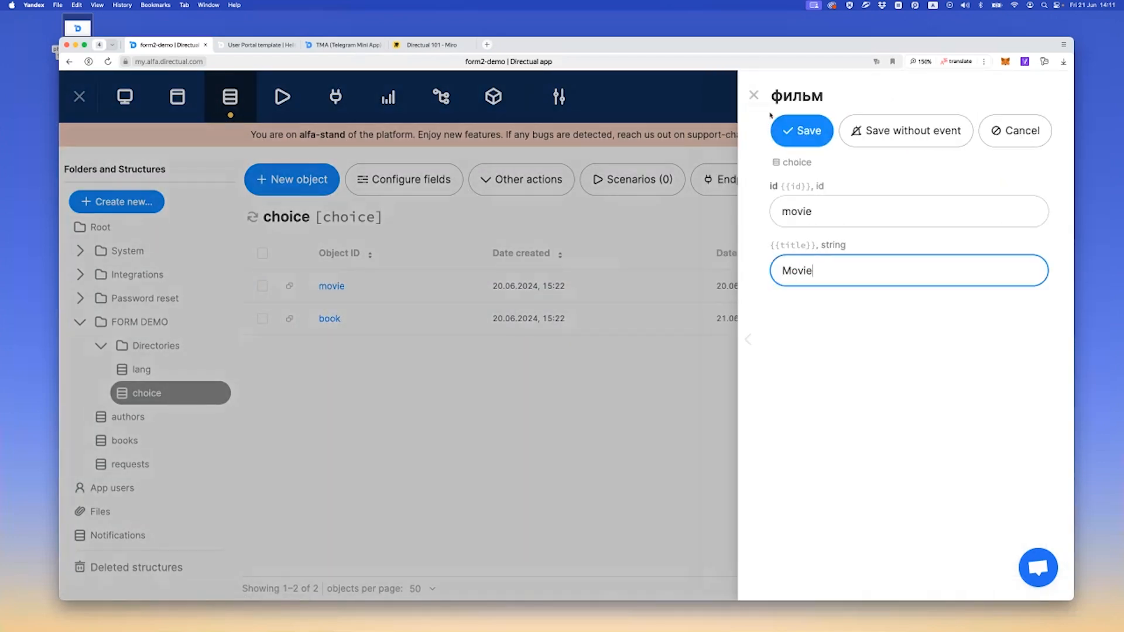
{"action": "left_click", "coordinate": [785, 130]}
{"action": "left_click", "coordinate": [339, 392]}
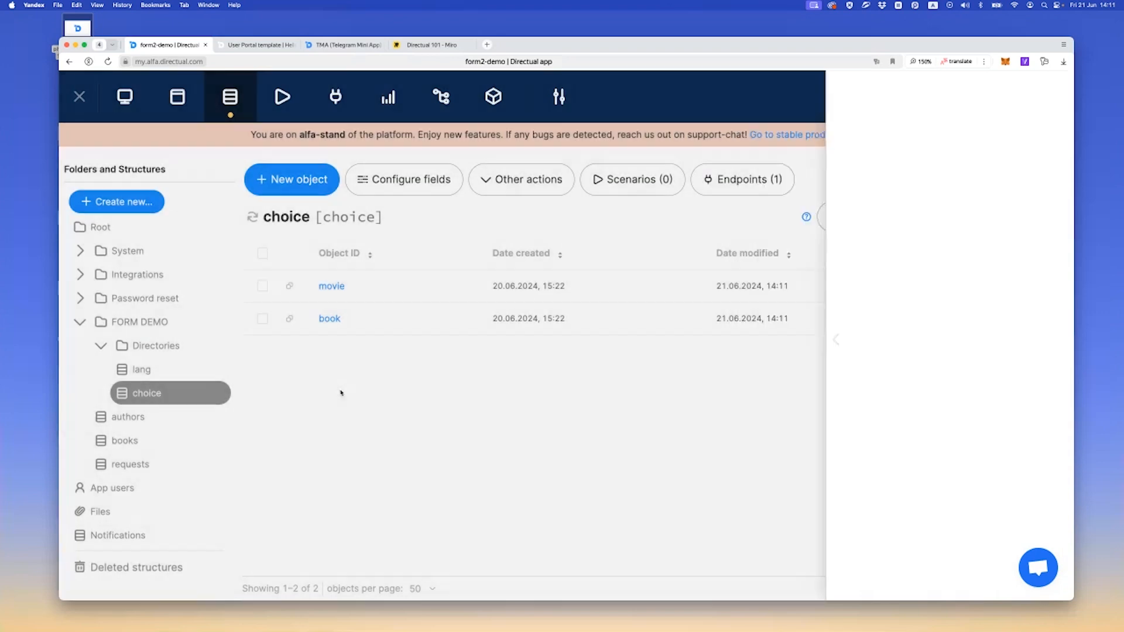
Open the Hello web page for editing and add a Multistep Form component to its empty section
{"action": "left_click", "coordinate": [178, 99]}
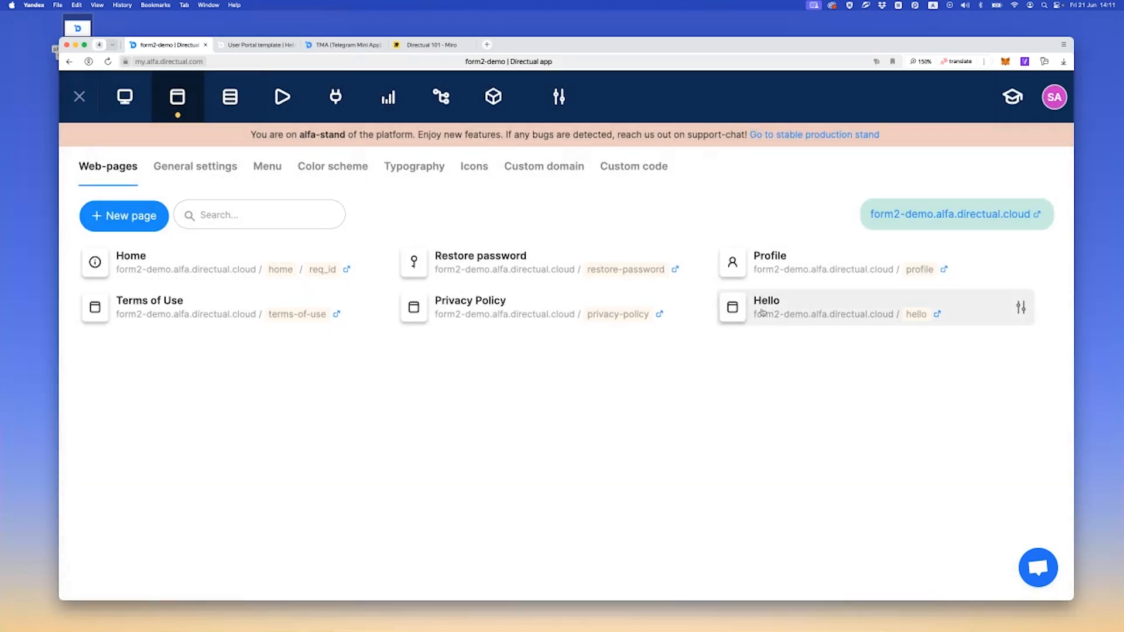
{"action": "left_click", "coordinate": [796, 317]}
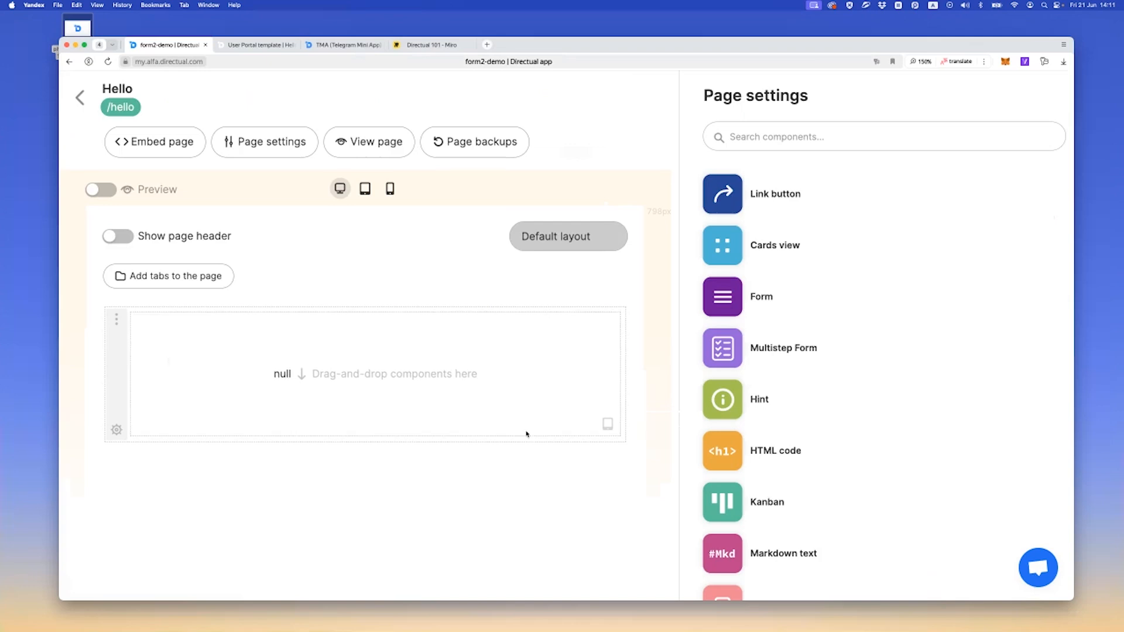
{"action": "left_click_drag", "start_coordinate": [722, 351], "coordinate": [386, 384]}
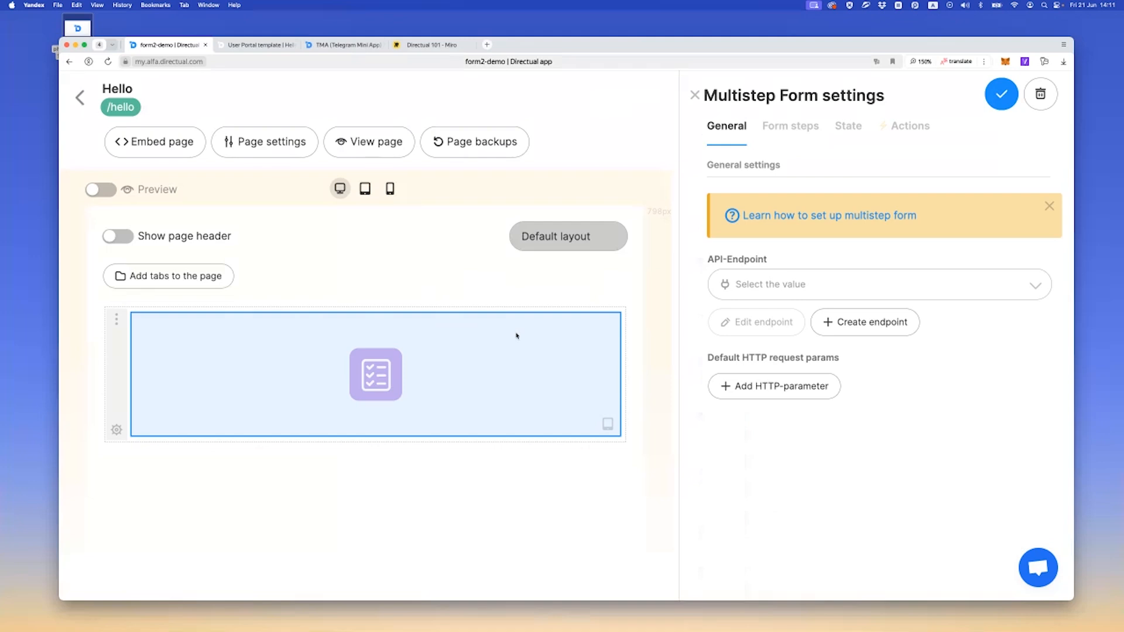
Start a new API endpoint for the form on the requests structure, with createRequest as its name and short description
{"action": "left_click", "coordinate": [845, 332]}
{"action": "left_click", "coordinate": [395, 211]}
{"action": "type", "text": "req"}
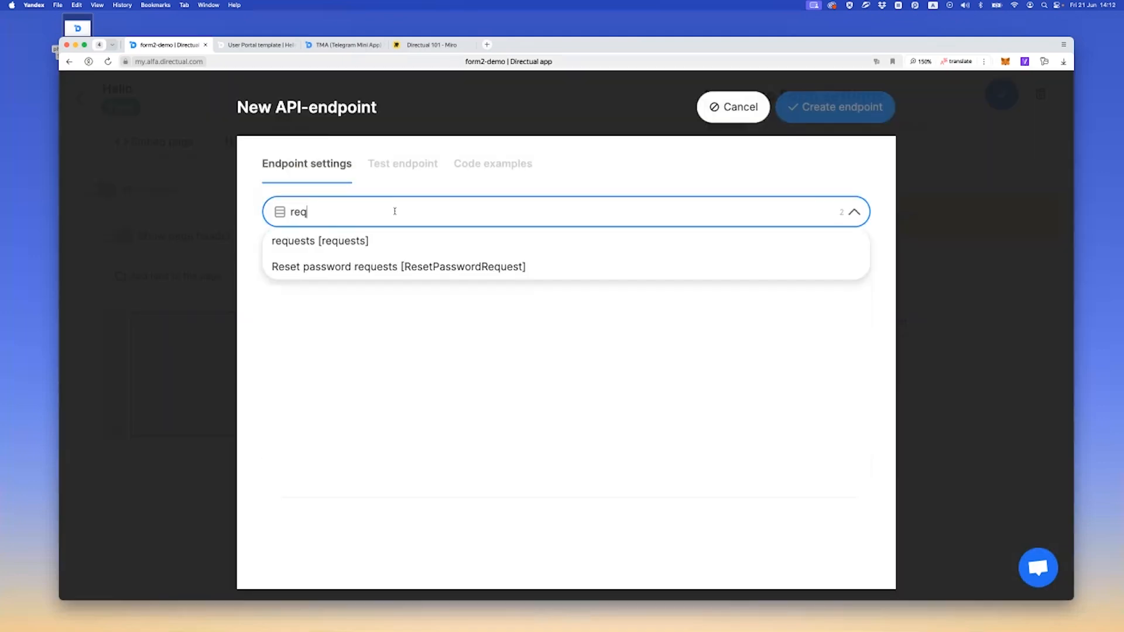
{"action": "key", "text": "Return"}
{"action": "left_click", "coordinate": [587, 255]}
{"action": "type", "text": "createRe"}
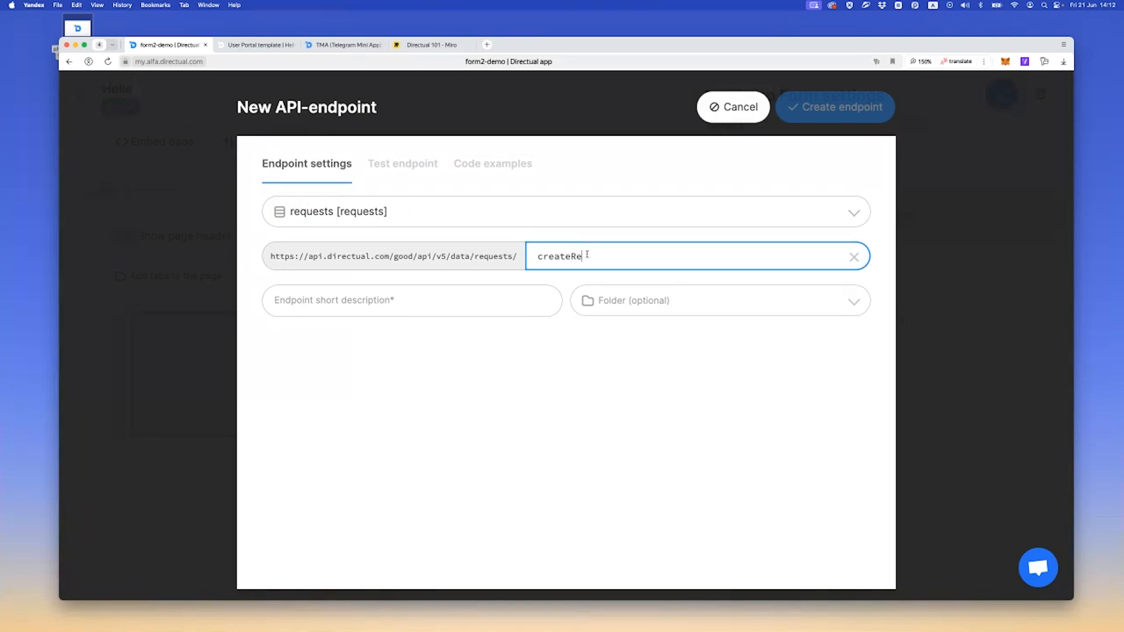
{"action": "type", "text": "quest"}
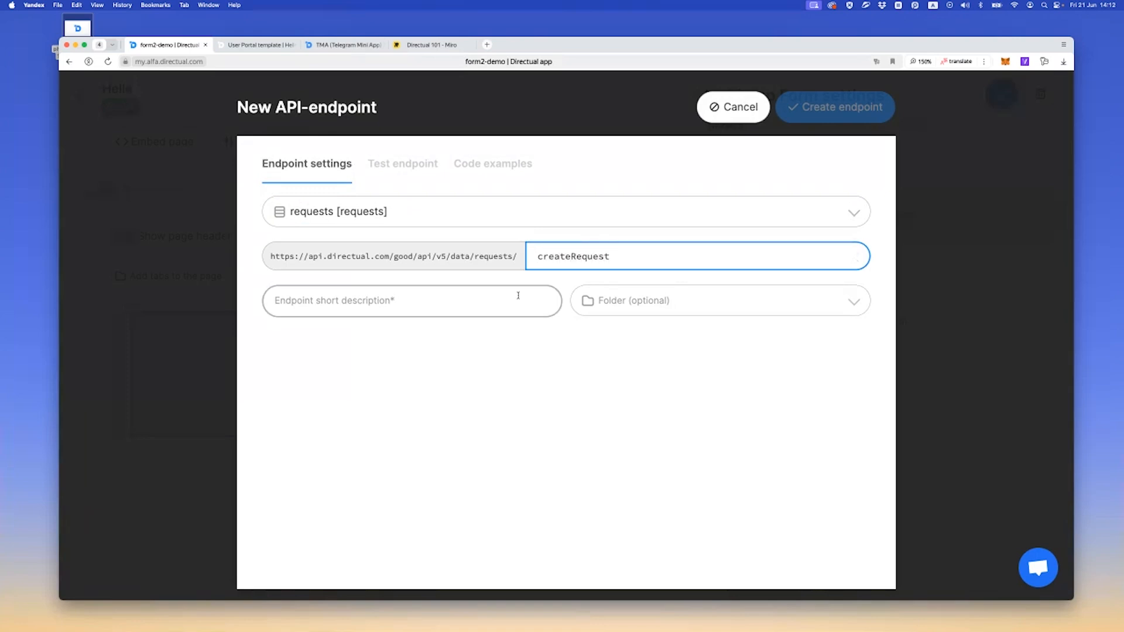
{"action": "double_click", "coordinate": [588, 256]}
{"action": "key", "text": "super+c"}
{"action": "left_click", "coordinate": [434, 300]}
{"action": "key", "text": "super+v"}
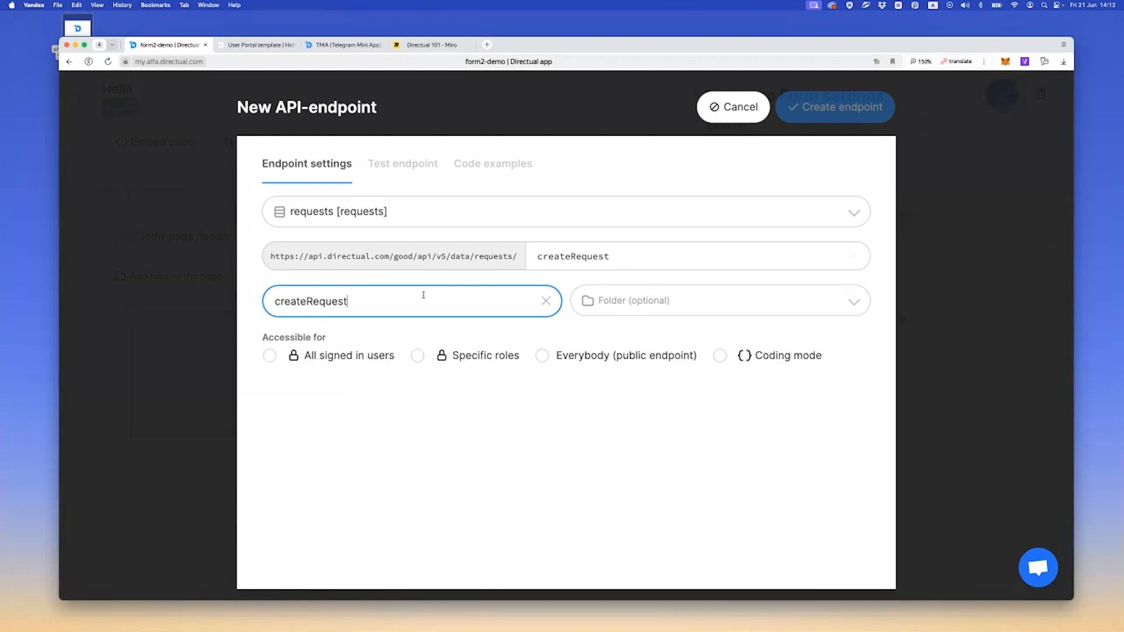
Make the endpoint accessible for all signed in users and select all fields for reading in GET requests
{"action": "left_click", "coordinate": [325, 387]}
{"action": "left_click", "coordinate": [326, 361]}
{"action": "scroll", "coordinate": [326, 361], "scroll_direction": "down", "scroll_amount": 3}
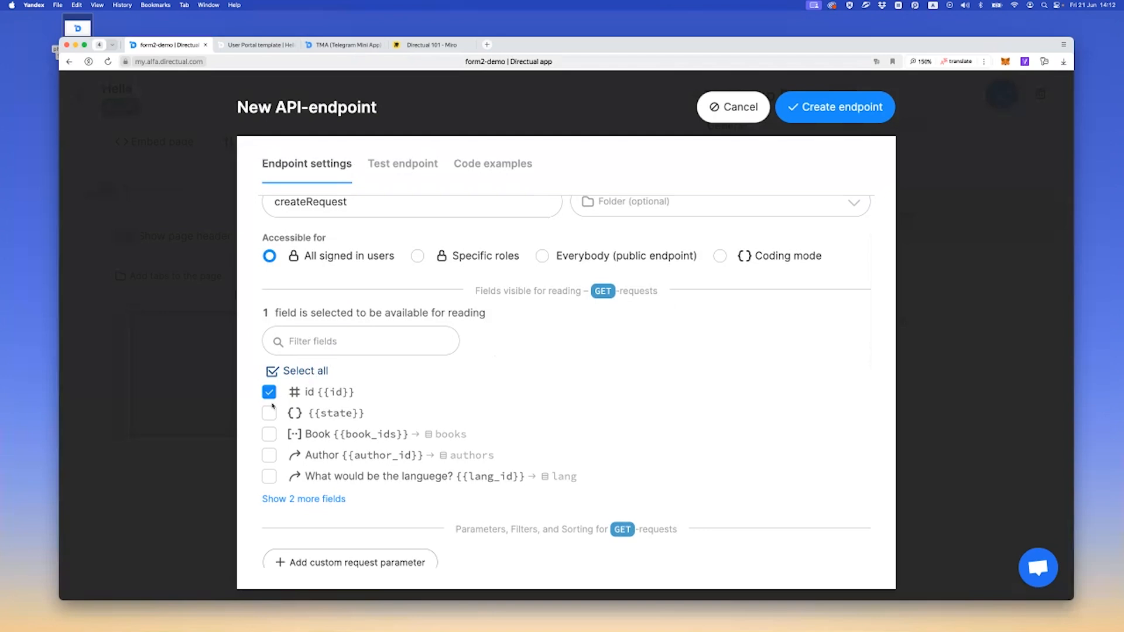
{"action": "scroll", "coordinate": [270, 387], "scroll_direction": "down", "scroll_amount": 3}
{"action": "left_click", "coordinate": [273, 290]}
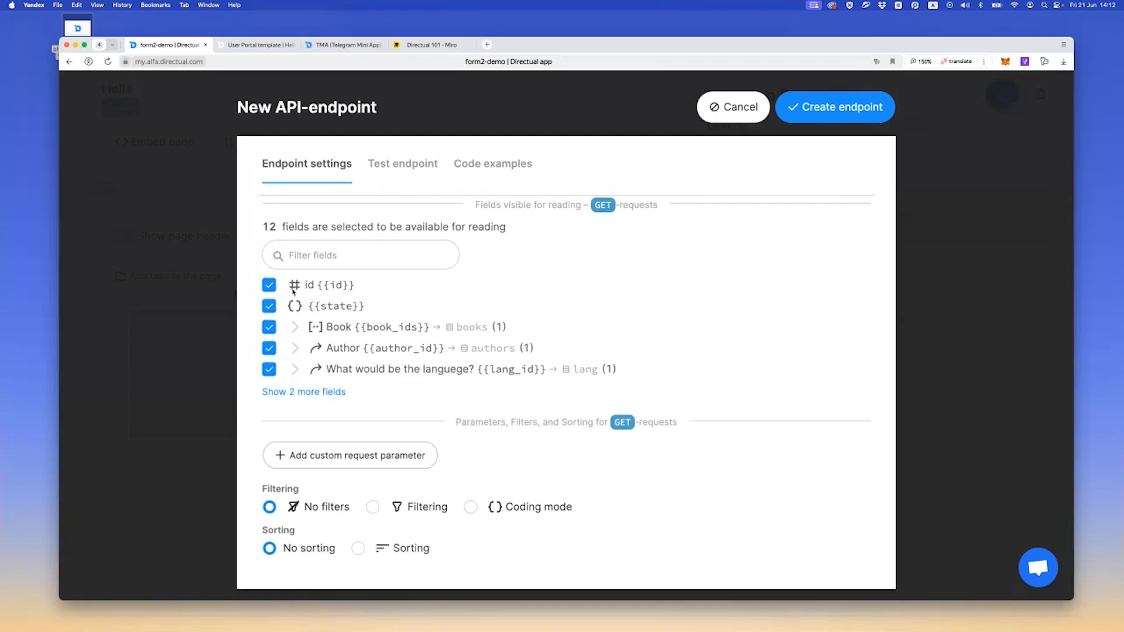
Select all fields as available for writing in POST requests and create the endpoint
{"action": "scroll", "coordinate": [316, 330], "scroll_direction": "down", "scroll_amount": 1}
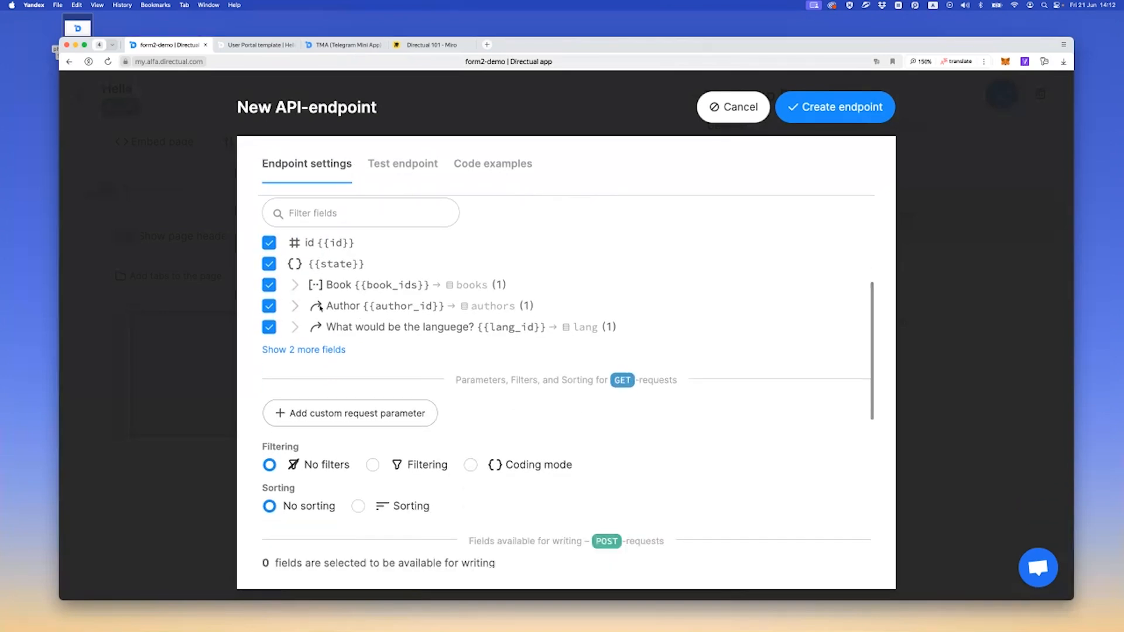
{"action": "scroll", "coordinate": [316, 313], "scroll_direction": "down", "scroll_amount": 3}
{"action": "scroll", "coordinate": [316, 312], "scroll_direction": "down", "scroll_amount": 5}
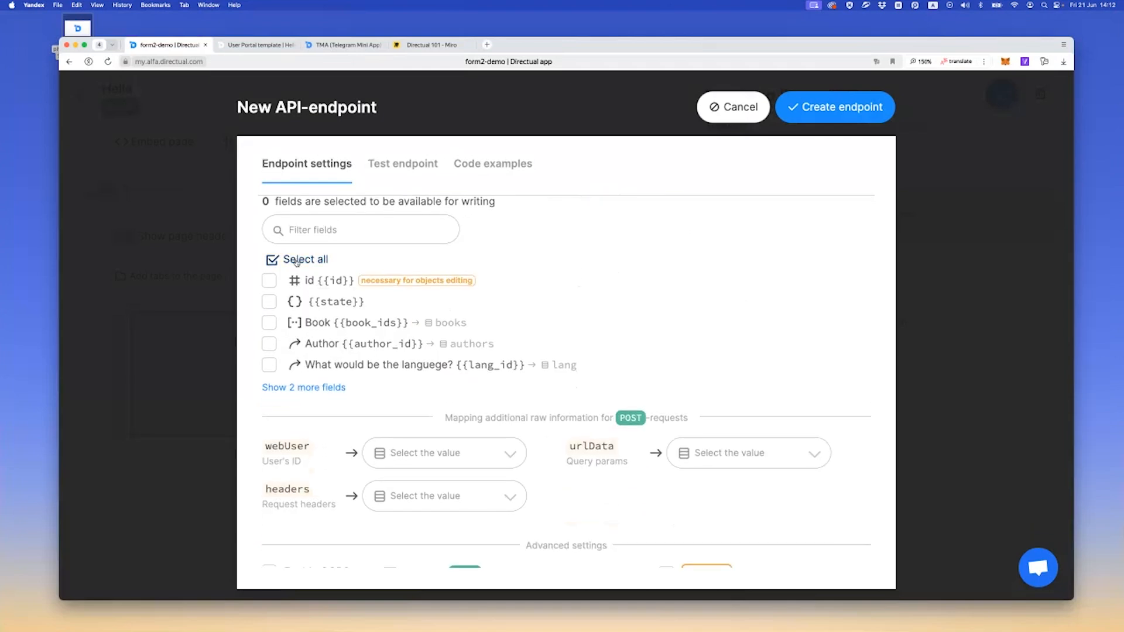
{"action": "left_click", "coordinate": [297, 261]}
{"action": "scroll", "coordinate": [313, 259], "scroll_direction": "up", "scroll_amount": 1}
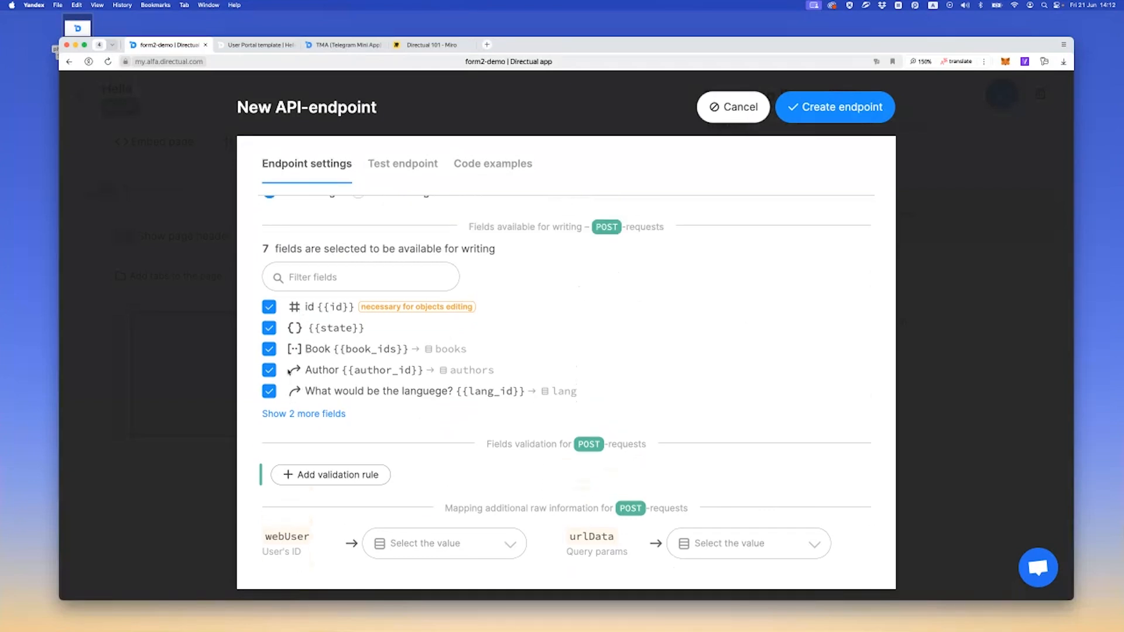
{"action": "scroll", "coordinate": [308, 361], "scroll_direction": "down", "scroll_amount": 1}
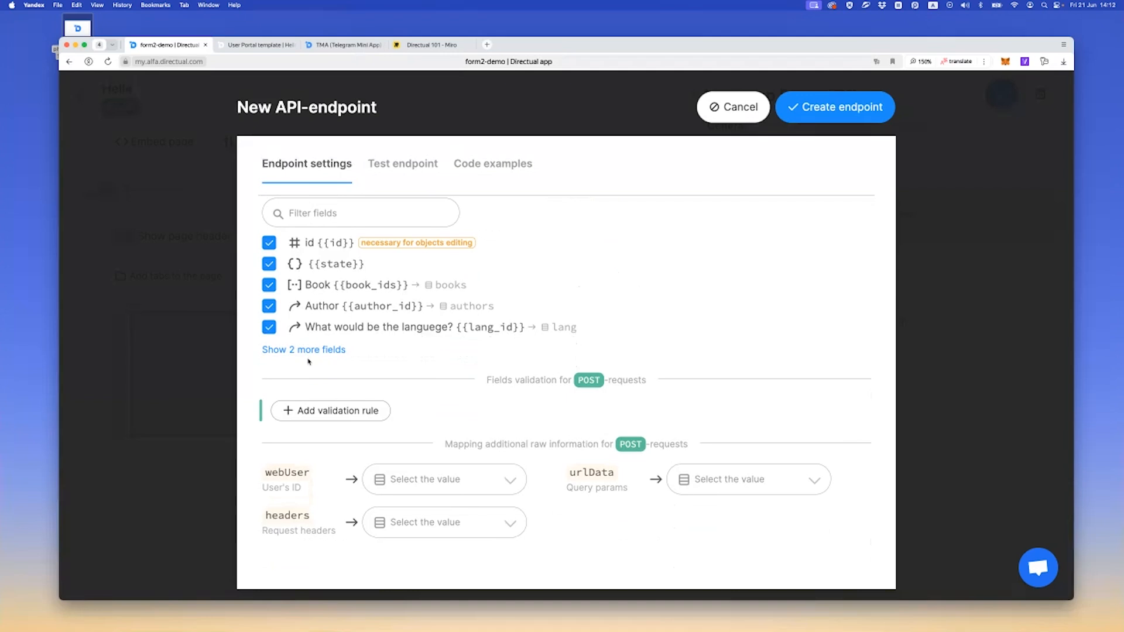
{"action": "scroll", "coordinate": [309, 361], "scroll_direction": "up", "scroll_amount": 1}
{"action": "left_click", "coordinate": [816, 108]}
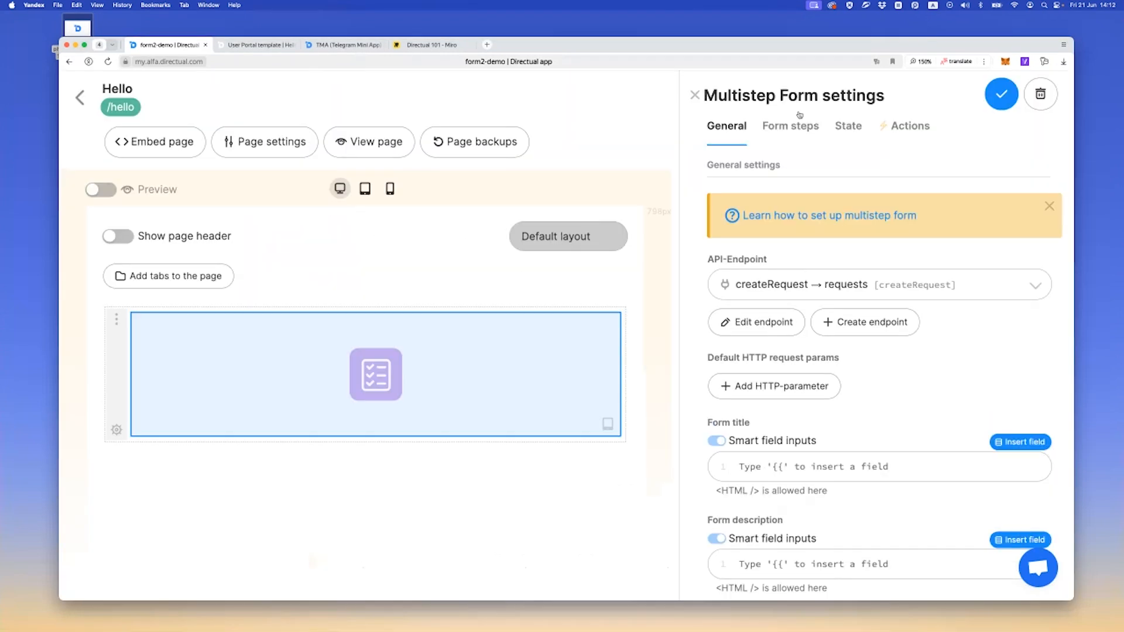
Examine the multistep form's general settings, its default and submitted form steps, and its state settings
{"action": "left_click", "coordinate": [891, 274]}
{"action": "left_click", "coordinate": [777, 312]}
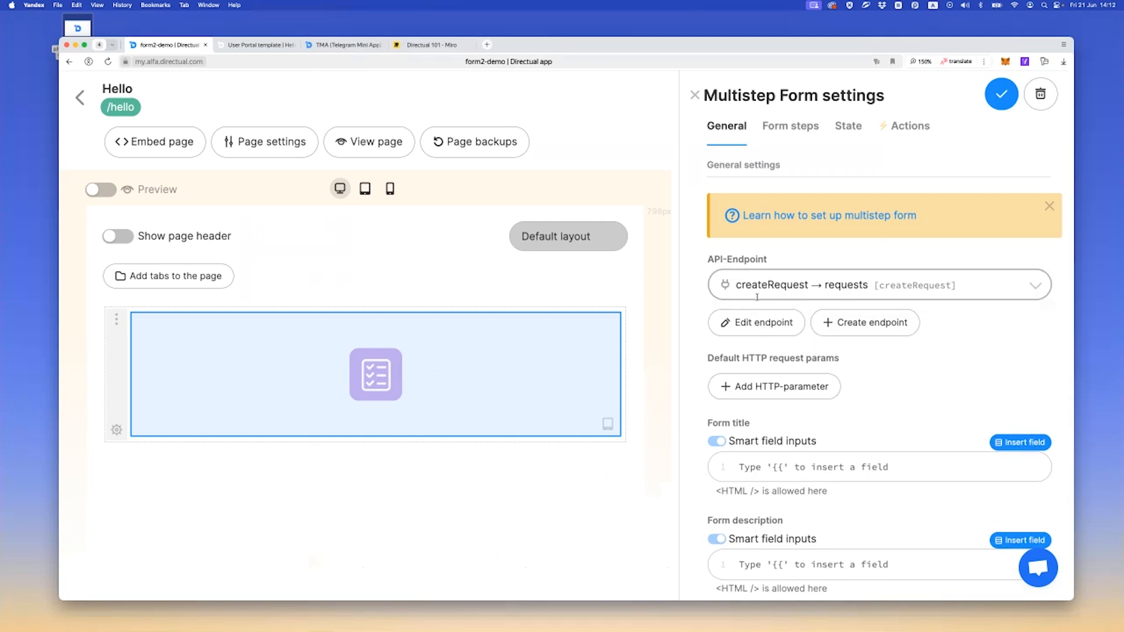
{"action": "scroll", "coordinate": [755, 334], "scroll_direction": "down", "scroll_amount": 2}
{"action": "scroll", "coordinate": [753, 372], "scroll_direction": "up", "scroll_amount": 2}
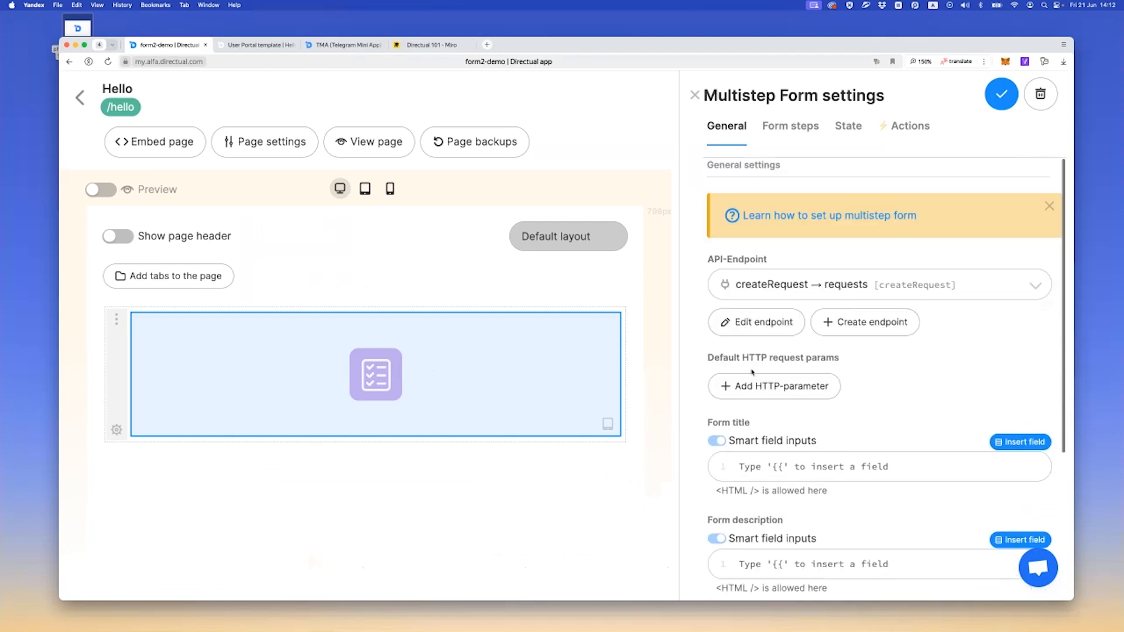
{"action": "left_click", "coordinate": [783, 129]}
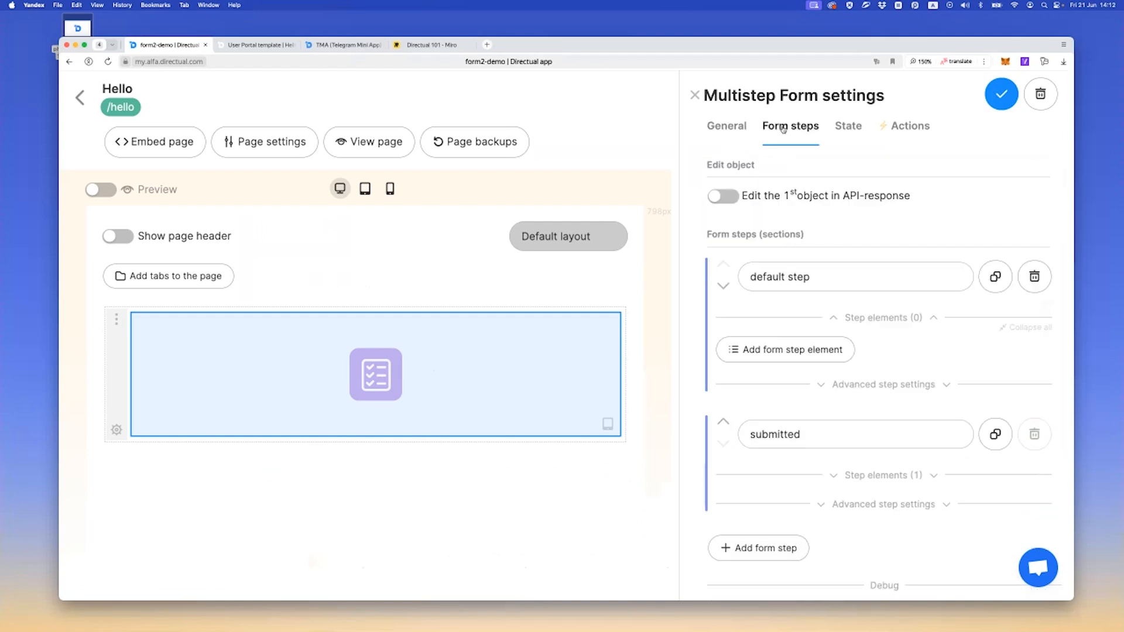
{"action": "scroll", "coordinate": [784, 281], "scroll_direction": "down", "scroll_amount": 1}
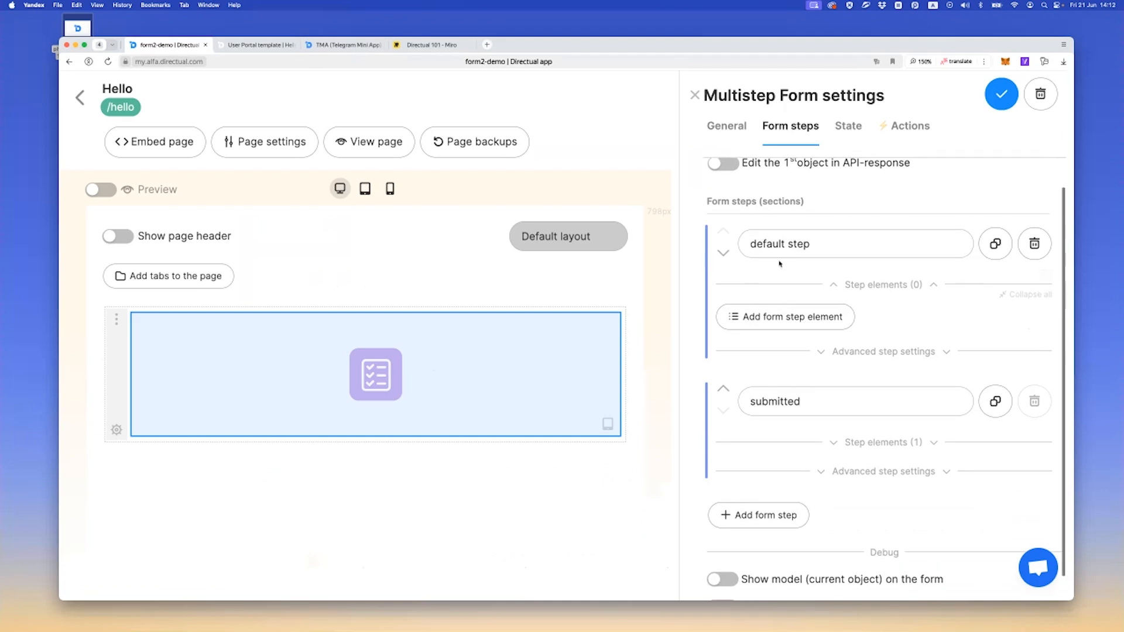
{"action": "scroll", "coordinate": [749, 272], "scroll_direction": "up", "scroll_amount": 1}
{"action": "scroll", "coordinate": [745, 277], "scroll_direction": "up", "scroll_amount": 1}
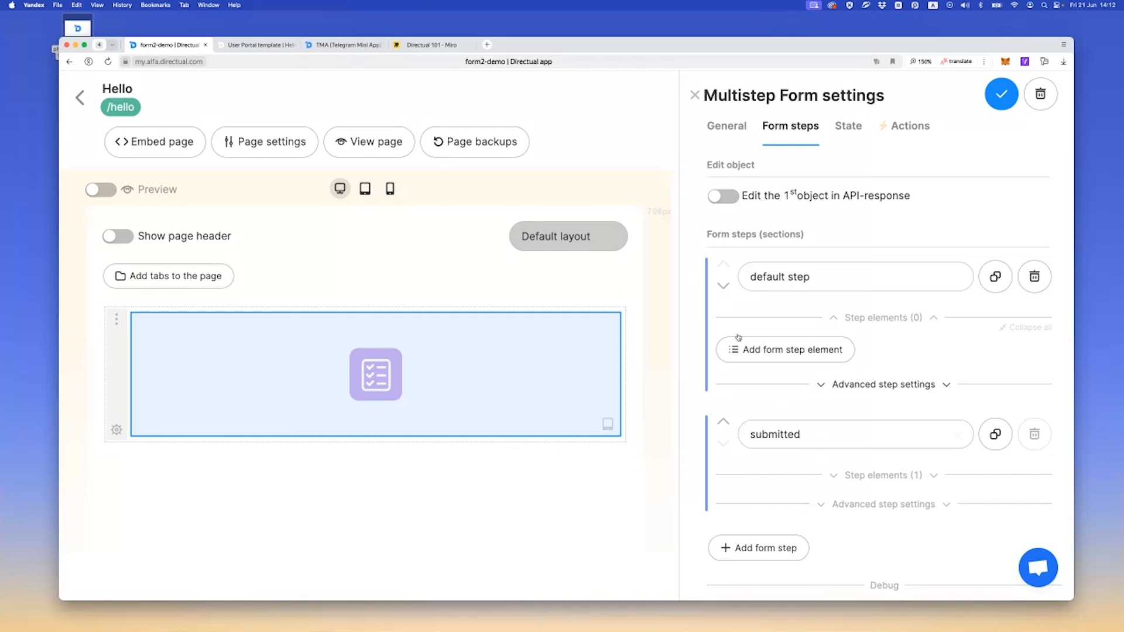
{"action": "scroll", "coordinate": [714, 367], "scroll_direction": "down", "scroll_amount": 2}
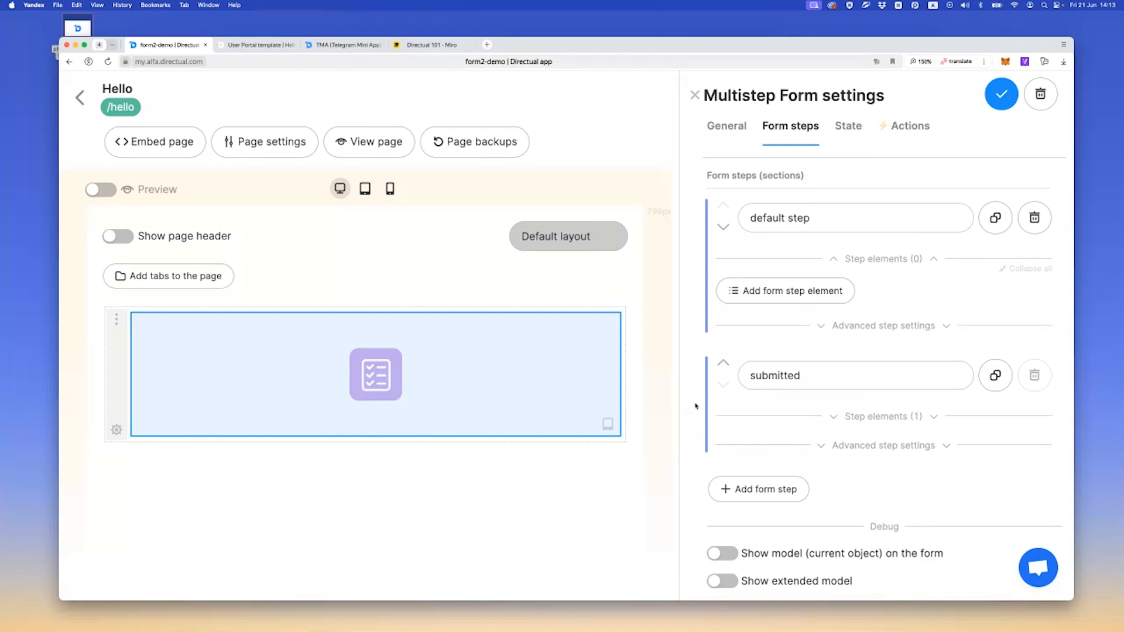
{"action": "scroll", "coordinate": [720, 175], "scroll_direction": "up", "scroll_amount": 2}
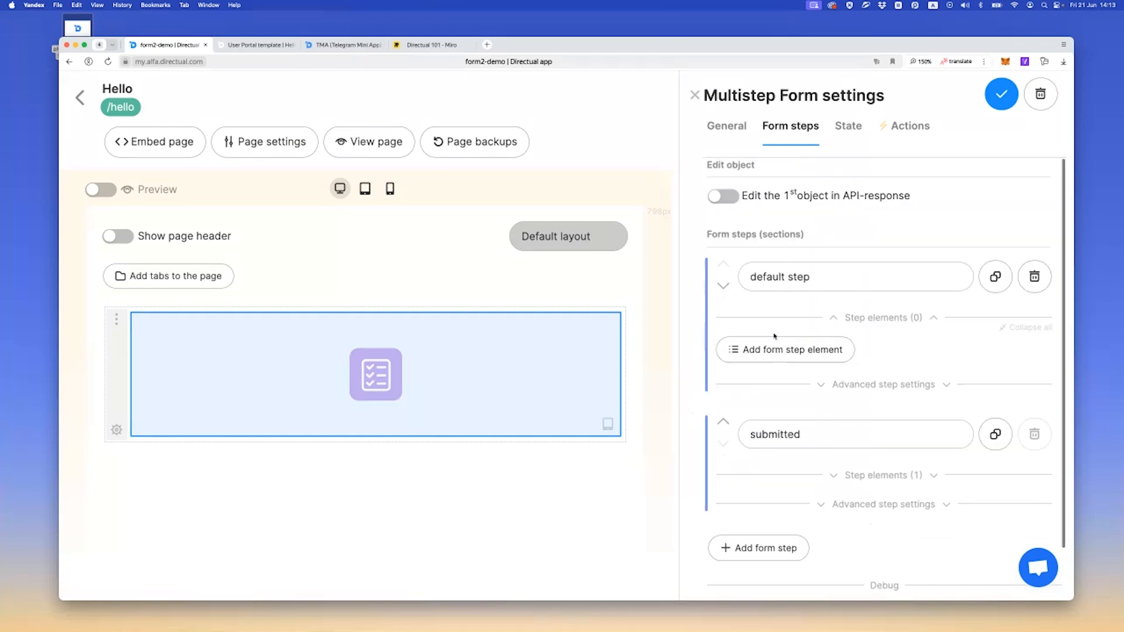
{"action": "left_click", "coordinate": [850, 130]}
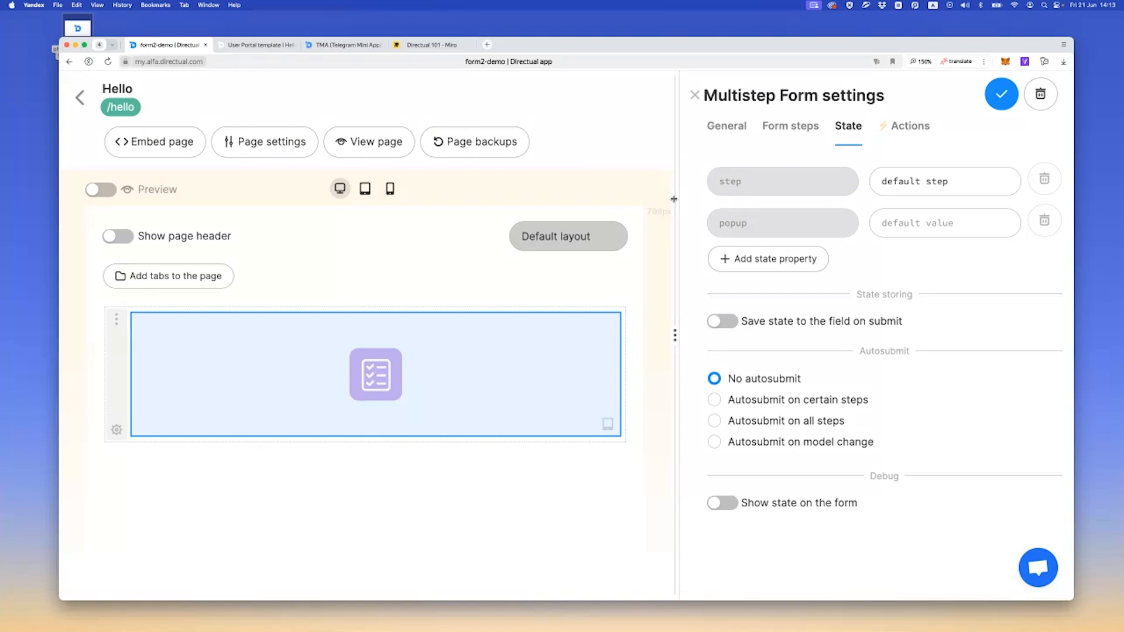
Add an Inputs element for the What do you want? {{choice_id}} object field to the default step and save the form
{"action": "left_click", "coordinate": [788, 133]}
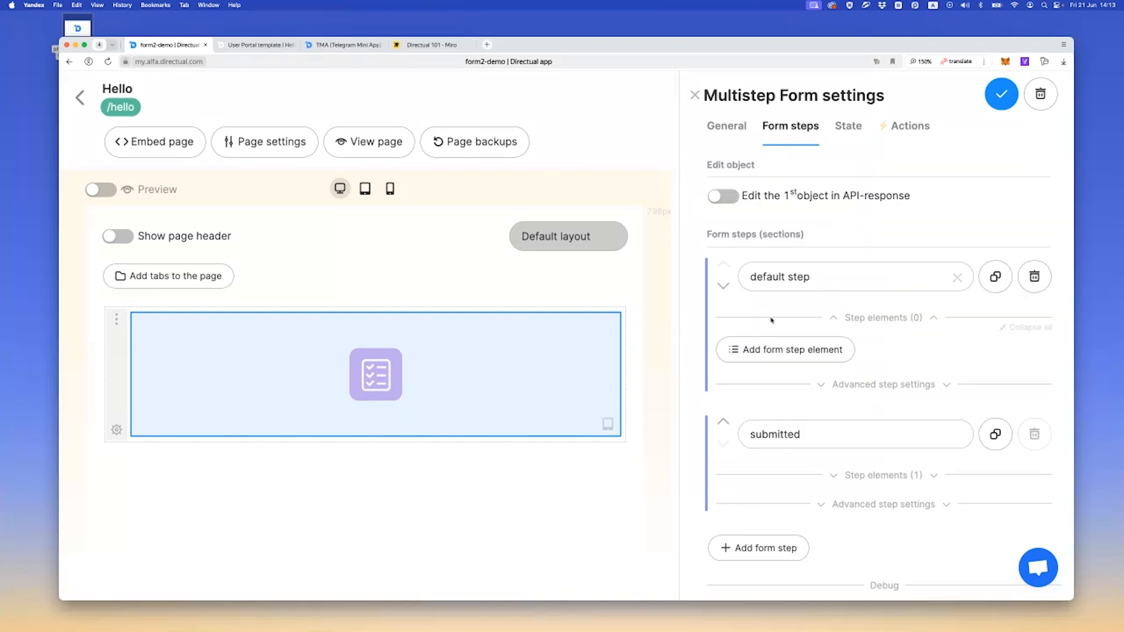
{"action": "left_click", "coordinate": [779, 351]}
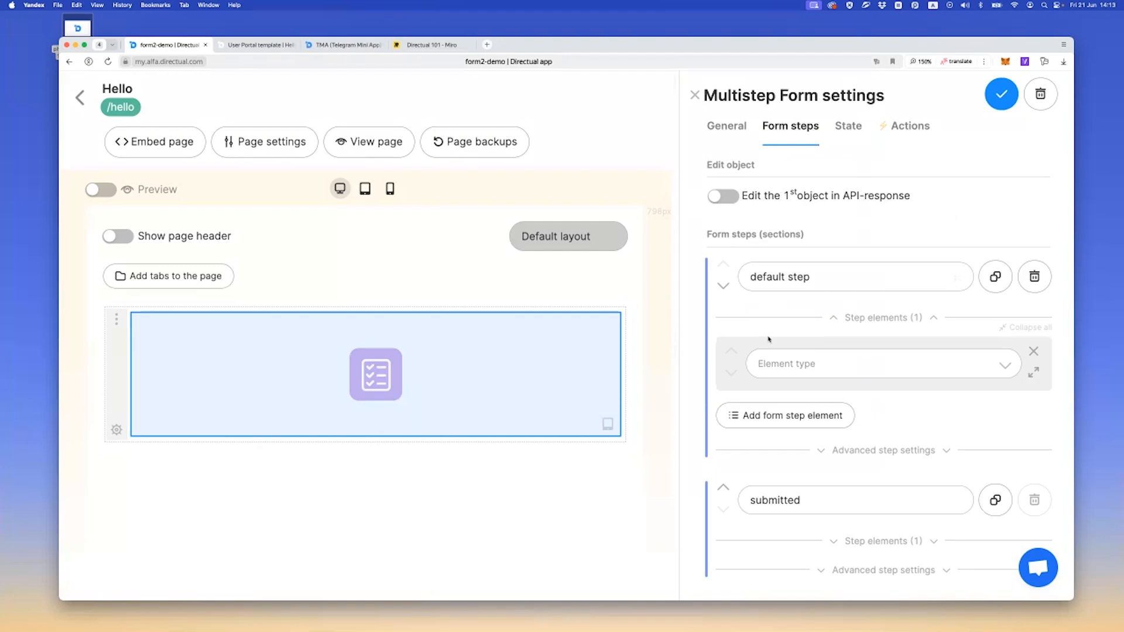
{"action": "left_click", "coordinate": [789, 361]}
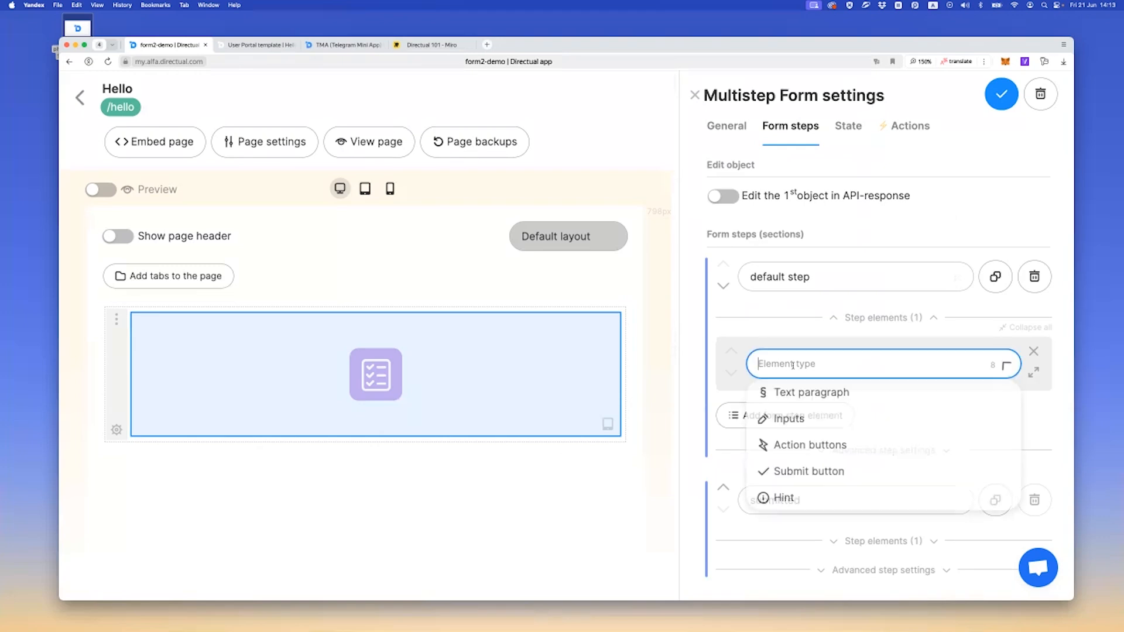
{"action": "scroll", "coordinate": [779, 363], "scroll_direction": "down", "scroll_amount": 2}
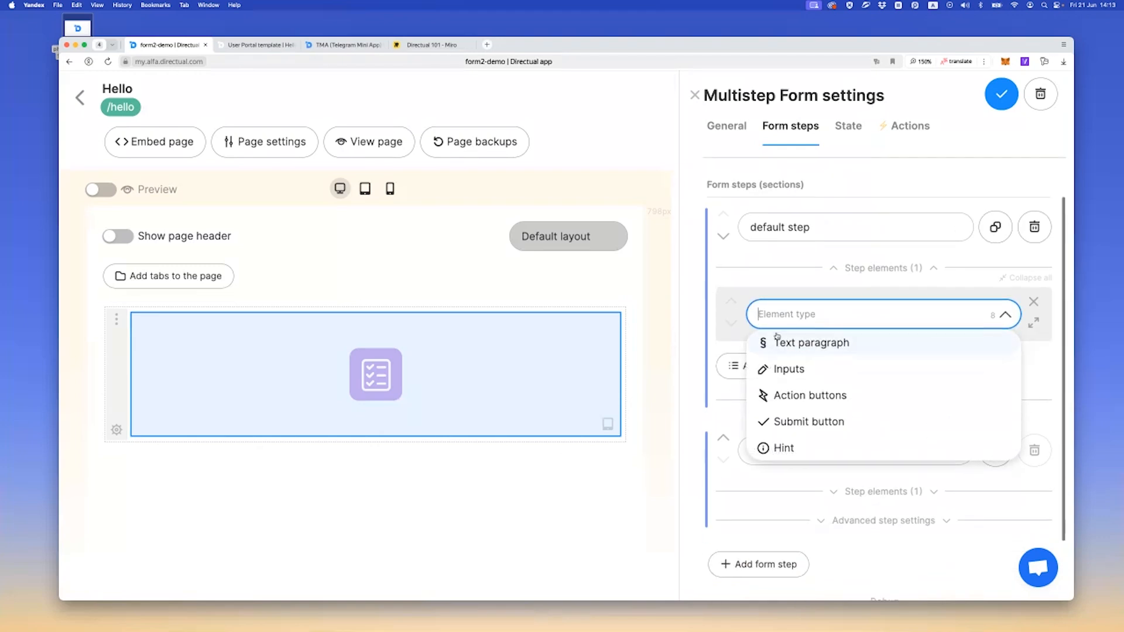
{"action": "left_click", "coordinate": [786, 369]}
{"action": "scroll", "coordinate": [785, 367], "scroll_direction": "down", "scroll_amount": 3}
{"action": "left_click", "coordinate": [788, 355]}
{"action": "scroll", "coordinate": [790, 377], "scroll_direction": "down", "scroll_amount": 4}
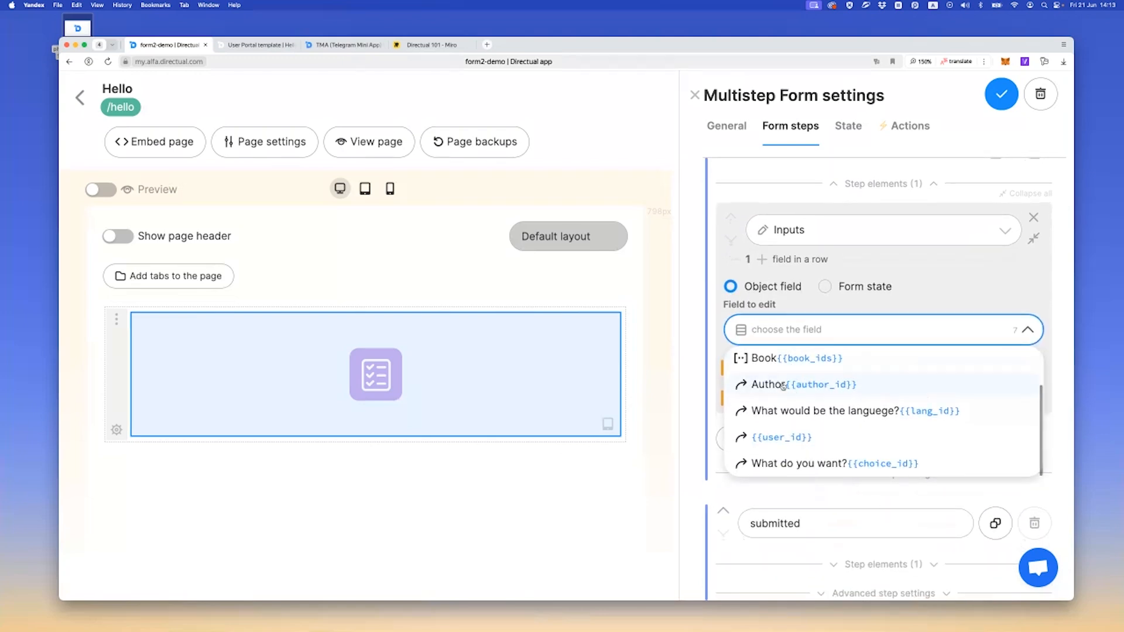
{"action": "left_click", "coordinate": [781, 469]}
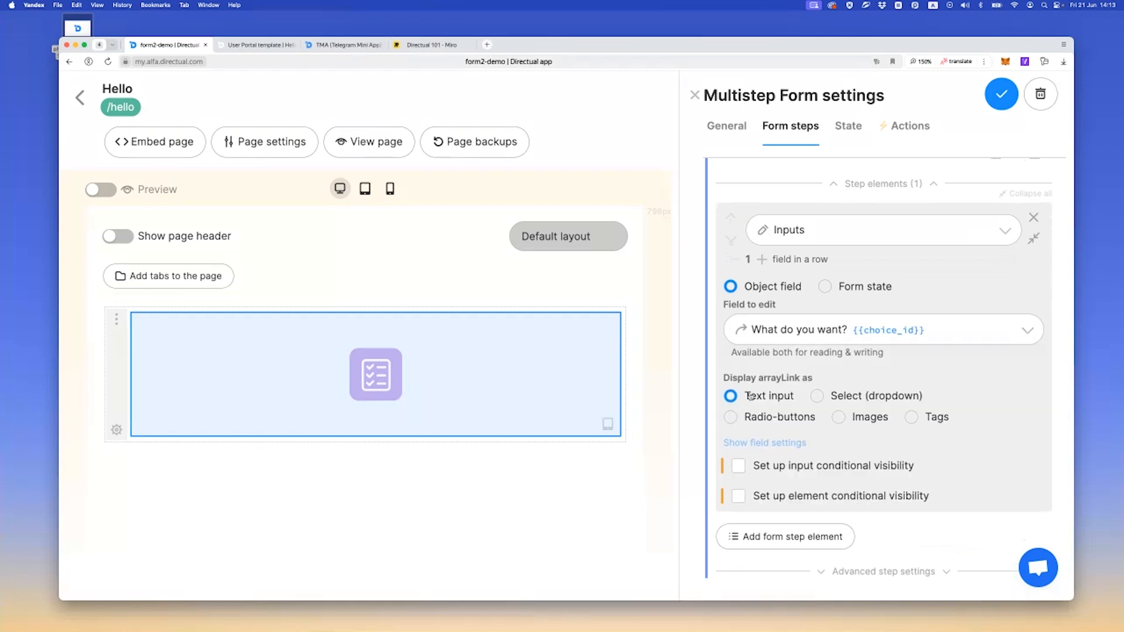
{"action": "left_click", "coordinate": [1000, 97]}
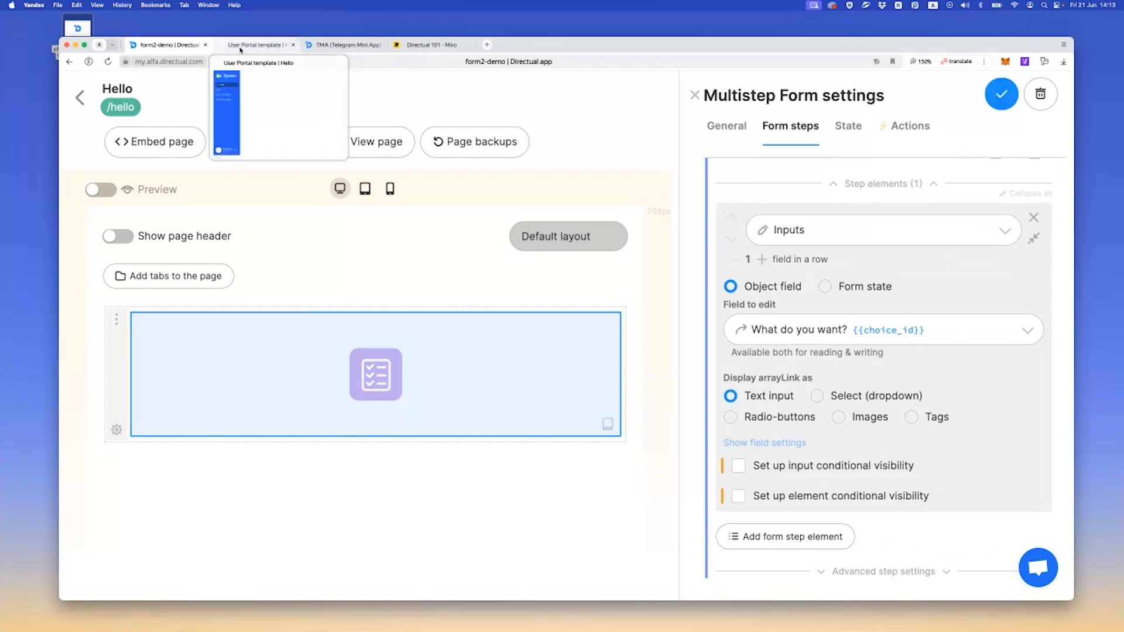
Try the What do you want? text input on the live Hello page with some sample text
{"action": "left_click", "coordinate": [258, 45]}
{"action": "left_click", "coordinate": [306, 119]}
{"action": "type", "text": "dsfsdf"}
{"action": "key", "text": "BackSpace"}
{"action": "key", "text": "BackSpace"}
{"action": "key", "text": "BackSpace"}
{"action": "key", "text": "BackSpace"}
{"action": "key", "text": "BackSpace"}
{"action": "key", "text": "BackSpace"}
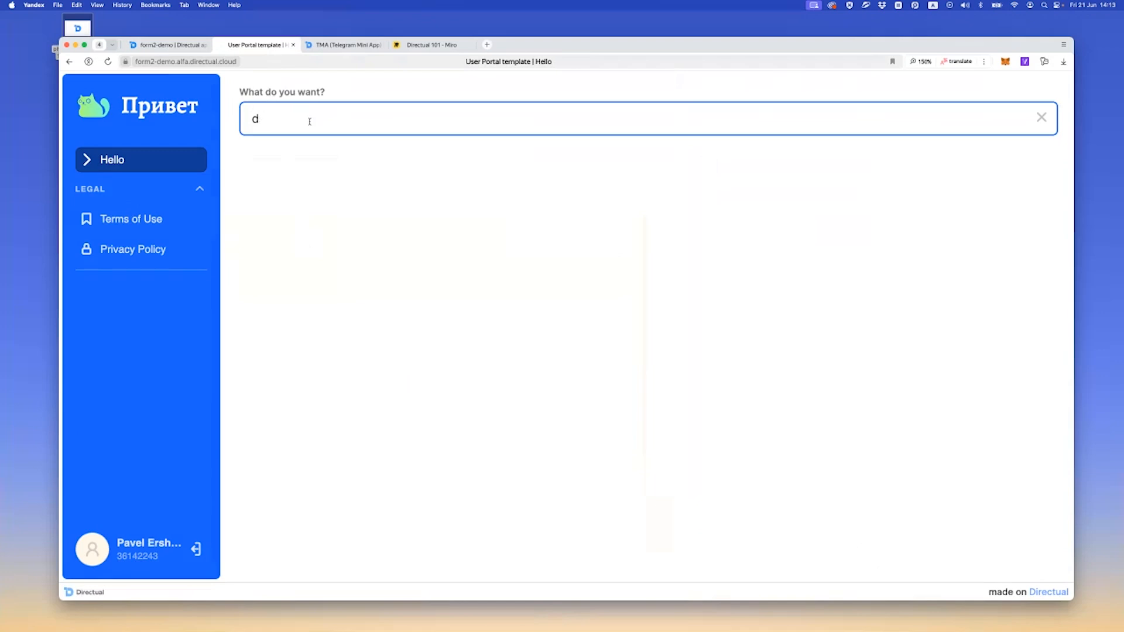
{"action": "left_click", "coordinate": [346, 185]}
Return to the form settings and display the What do you want? field as radio-buttons
{"action": "left_click", "coordinate": [170, 45]}
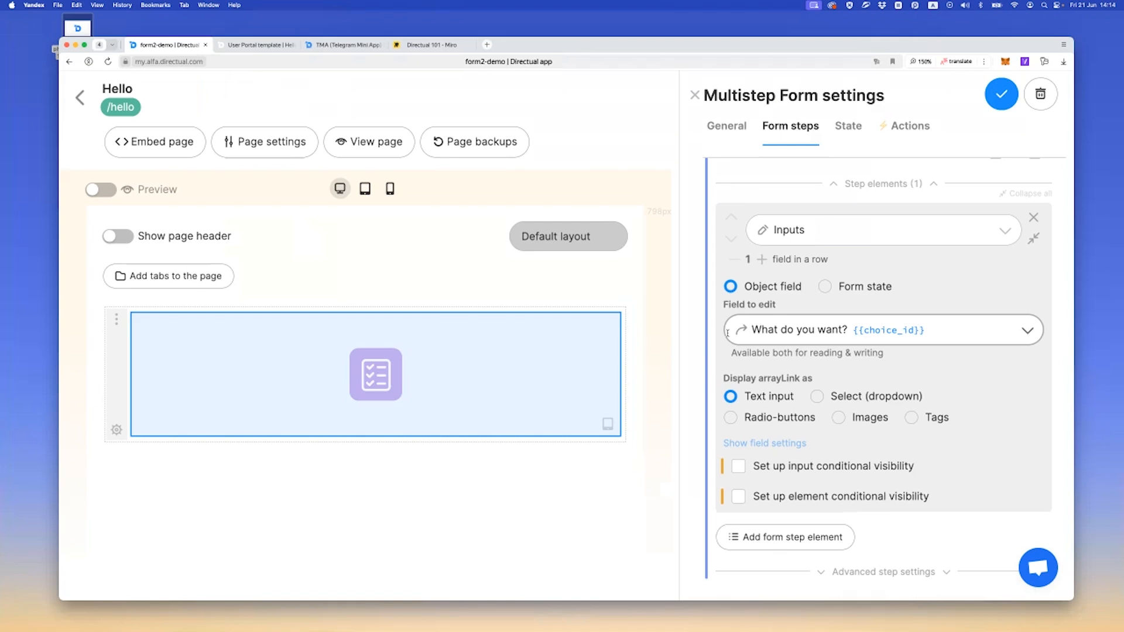
{"action": "scroll", "coordinate": [755, 352], "scroll_direction": "down", "scroll_amount": 2}
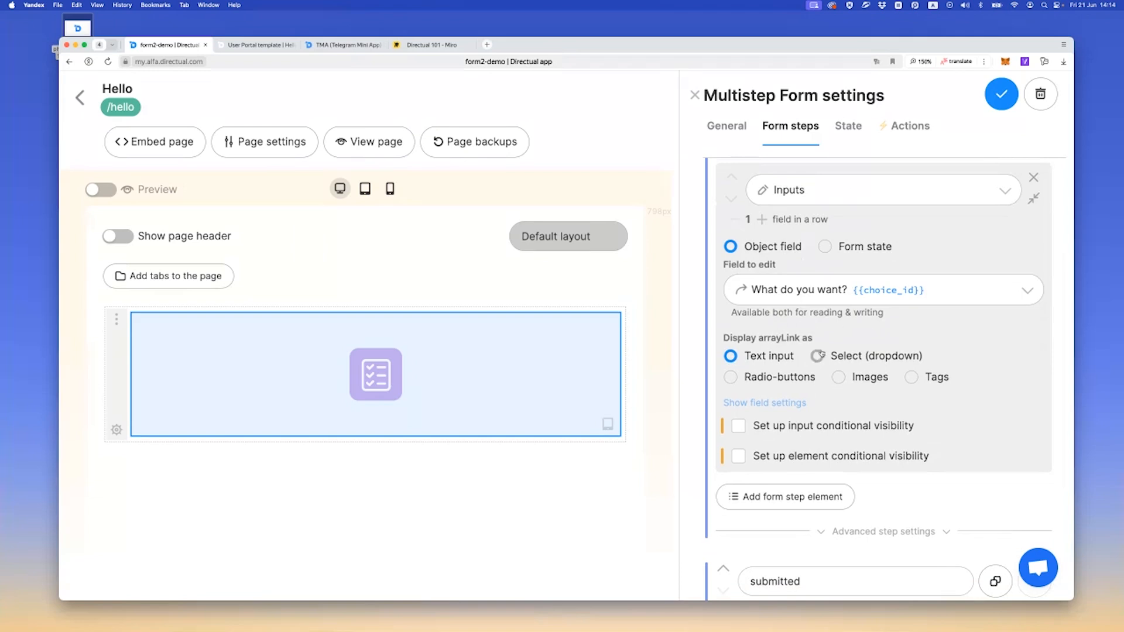
{"action": "left_click", "coordinate": [789, 378]}
{"action": "scroll", "coordinate": [789, 380], "scroll_direction": "down", "scroll_amount": 2}
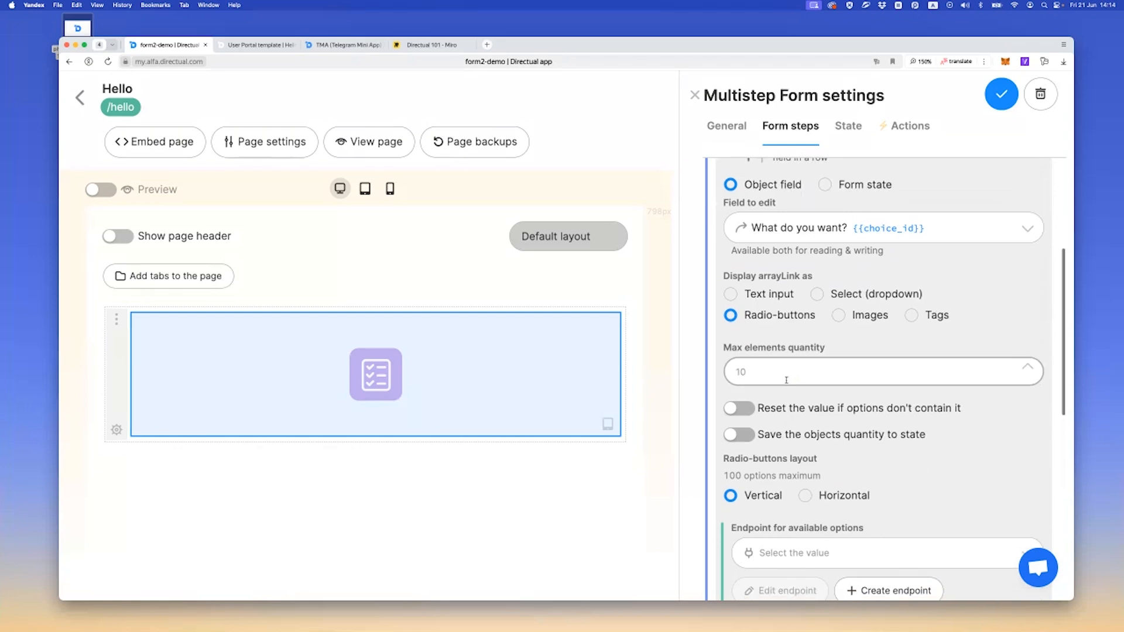
Start a new endpoint for the available options on the choice structure, with getChoice as method name and short description
{"action": "scroll", "coordinate": [764, 364], "scroll_direction": "down", "scroll_amount": 2}
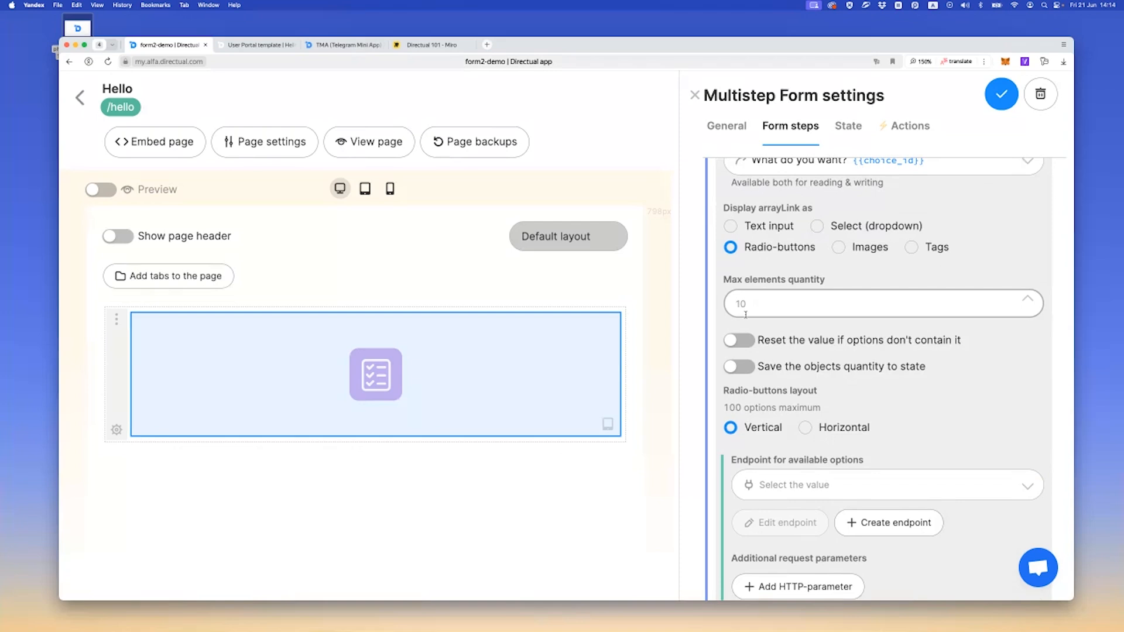
{"action": "scroll", "coordinate": [746, 314], "scroll_direction": "down", "scroll_amount": 4}
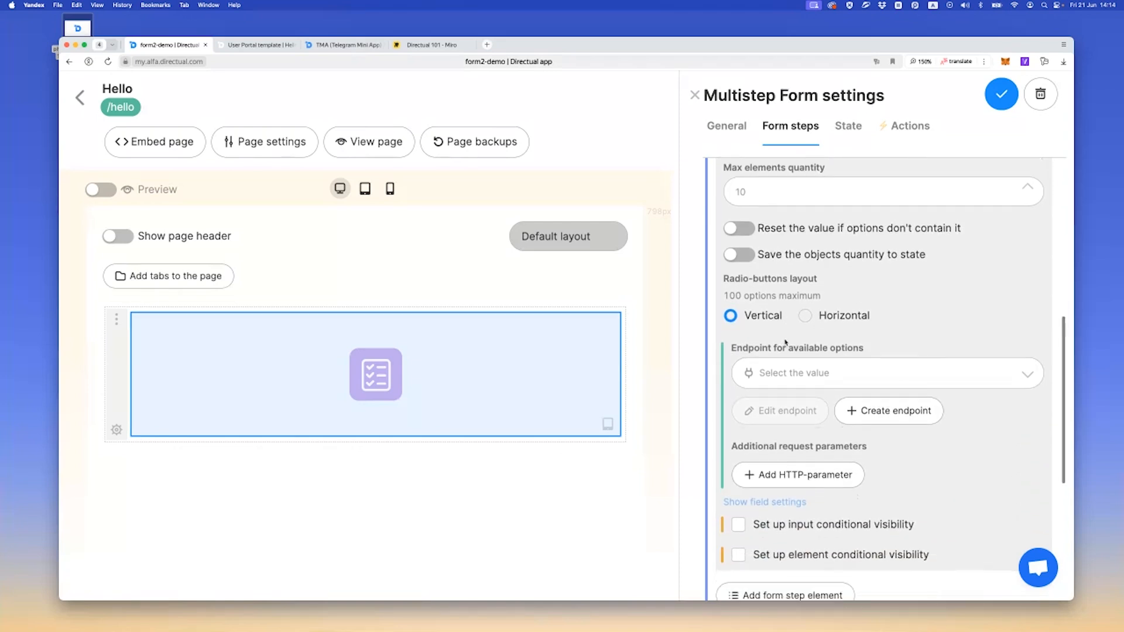
{"action": "left_click", "coordinate": [885, 414]}
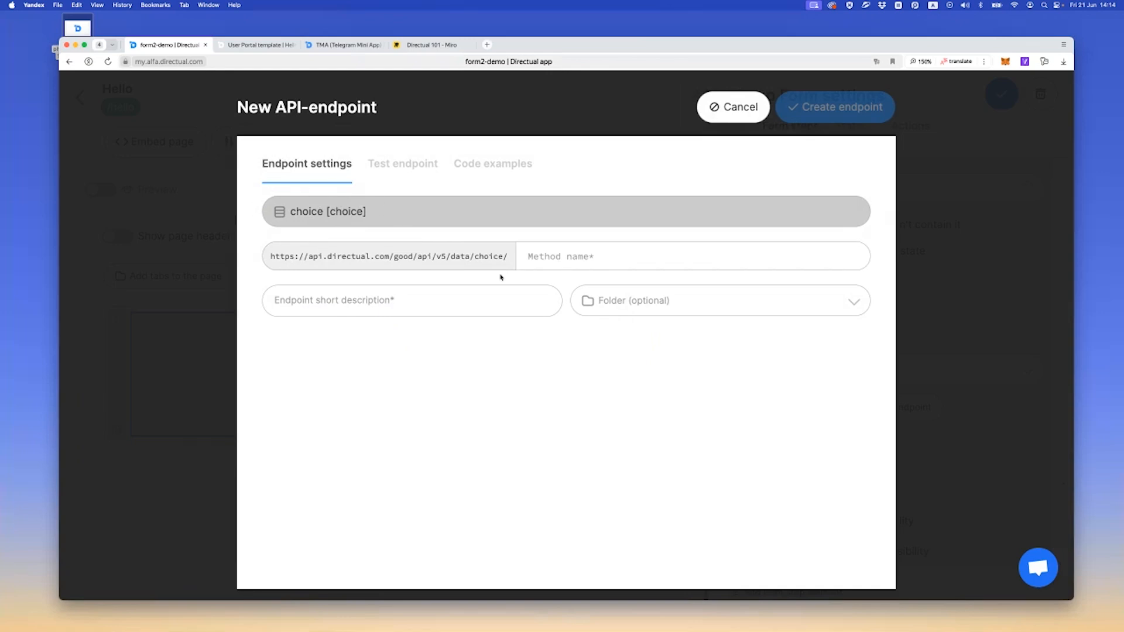
{"action": "left_click", "coordinate": [555, 257]}
{"action": "type", "text": "getChoice"}
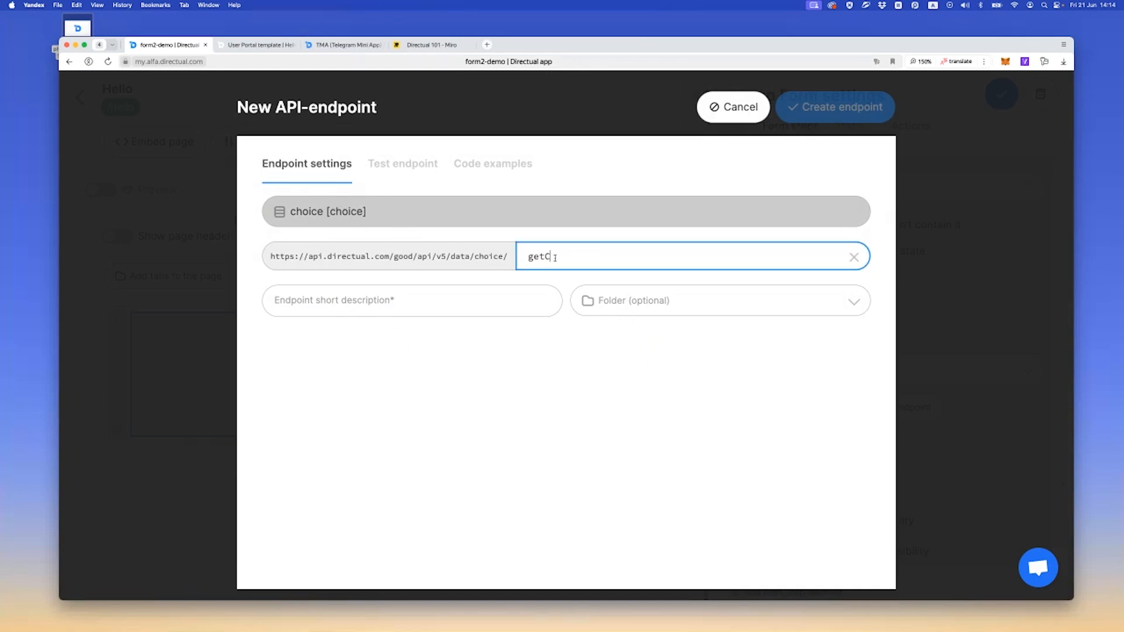
{"action": "double_click", "coordinate": [555, 258]}
{"action": "key", "text": "super+c"}
{"action": "left_click", "coordinate": [486, 299]}
{"action": "key", "text": "super+v"}
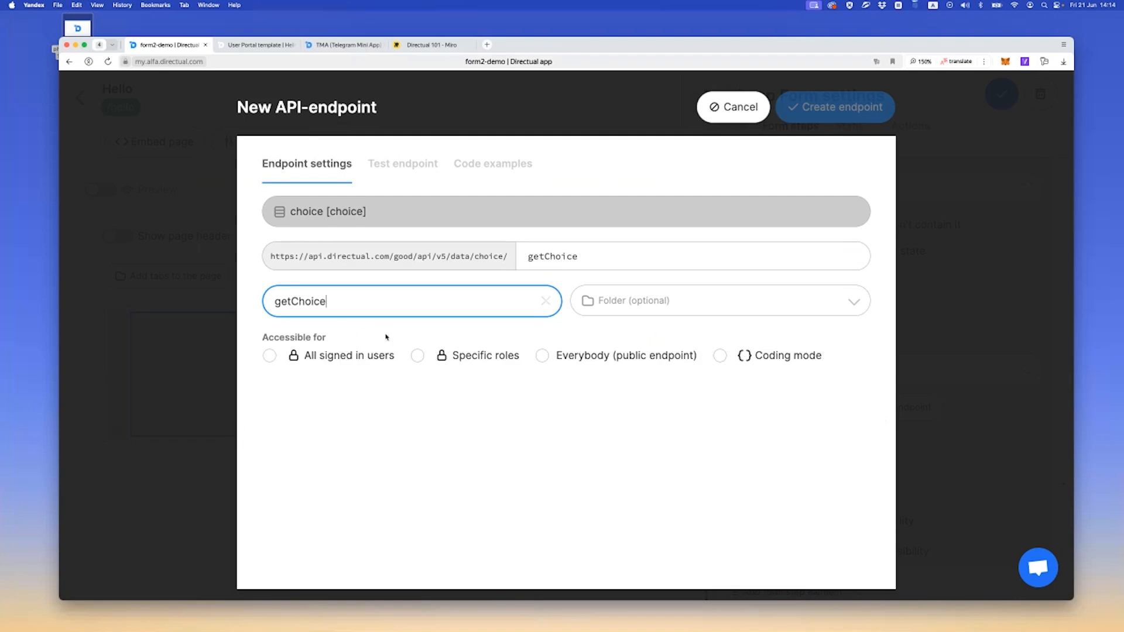
Make the getChoice endpoint accessible for all signed in users, create it and save the form component
{"action": "left_click", "coordinate": [331, 358]}
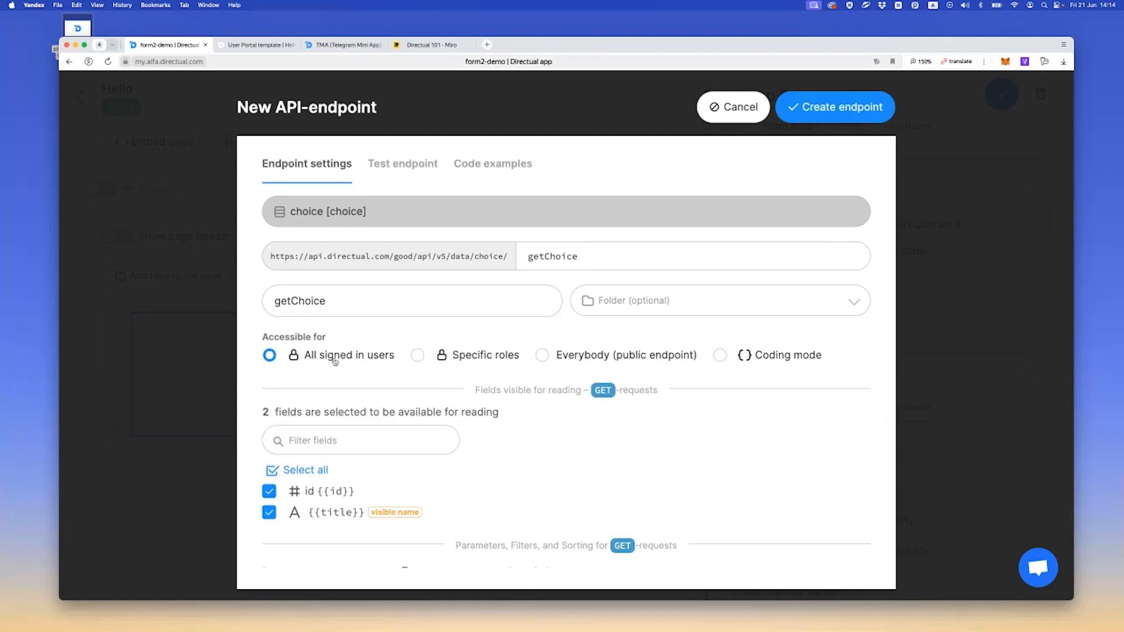
{"action": "scroll", "coordinate": [328, 357], "scroll_direction": "down", "scroll_amount": 1}
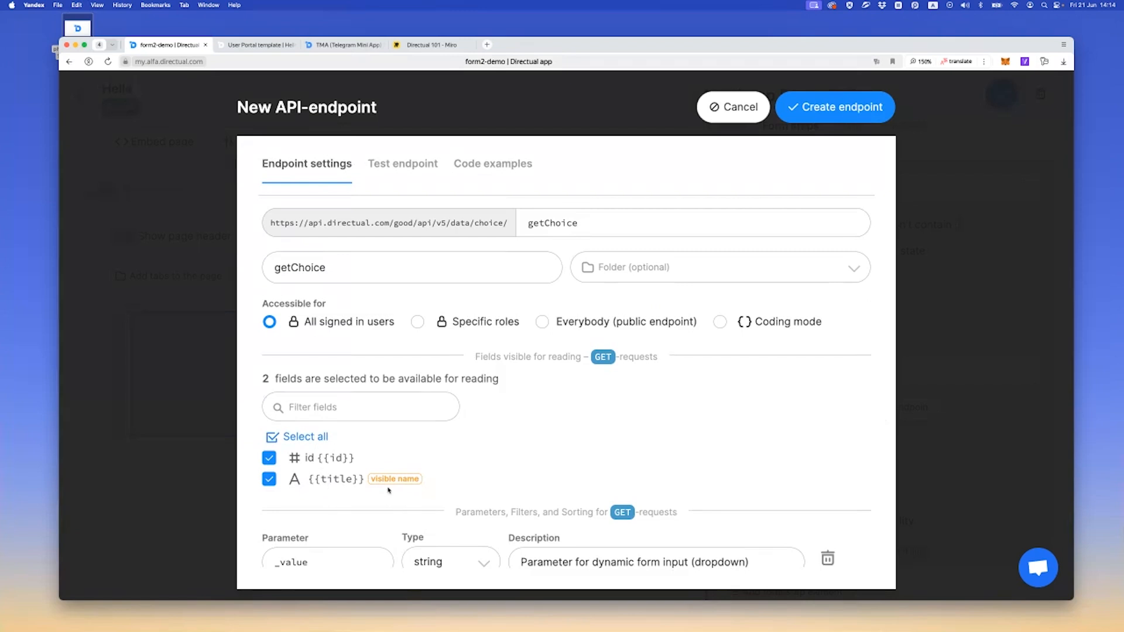
{"action": "left_click", "coordinate": [808, 114]}
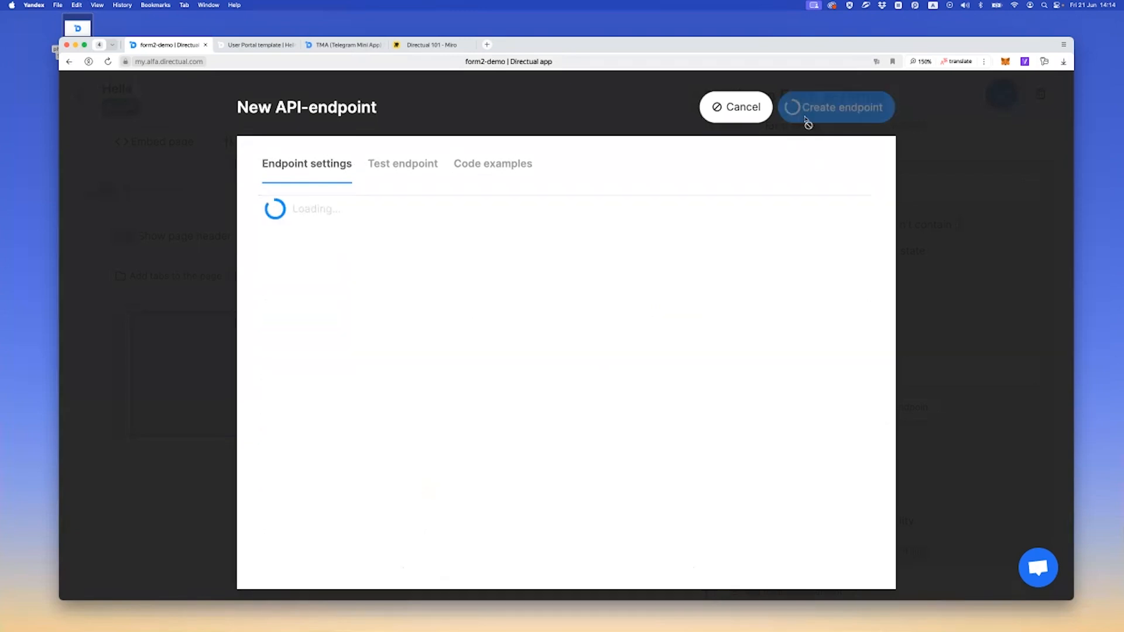
{"action": "left_click", "coordinate": [999, 96]}
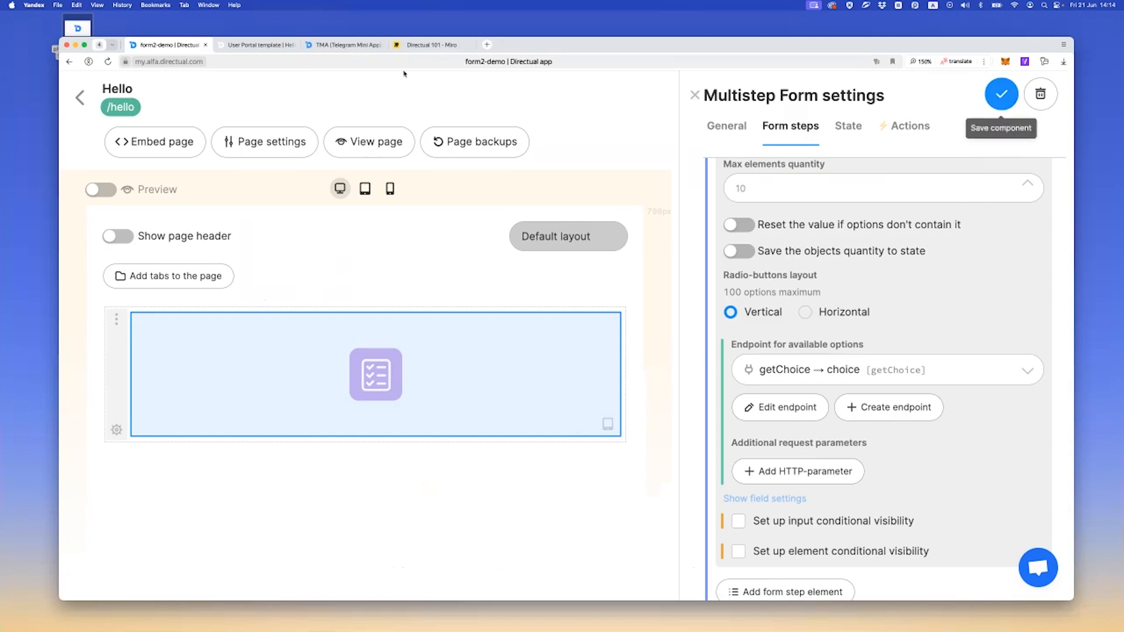
Reload the live Hello page and test switching between the Book and Movie options
{"action": "left_click", "coordinate": [259, 45]}
{"action": "key", "text": "super+r"}
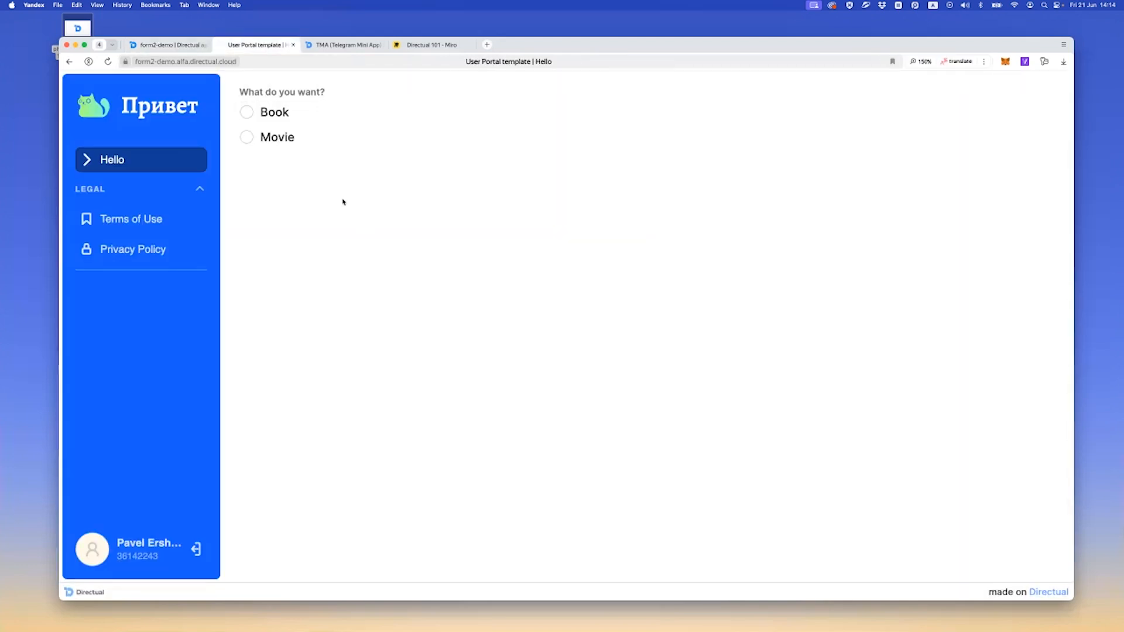
{"action": "left_click", "coordinate": [268, 117]}
{"action": "left_click", "coordinate": [269, 138]}
{"action": "left_click", "coordinate": [270, 120]}
{"action": "left_click", "coordinate": [281, 141]}
Return to the platform and open the choice structure from the Directories folder of FORM DEMO in the database
{"action": "left_click", "coordinate": [188, 44]}
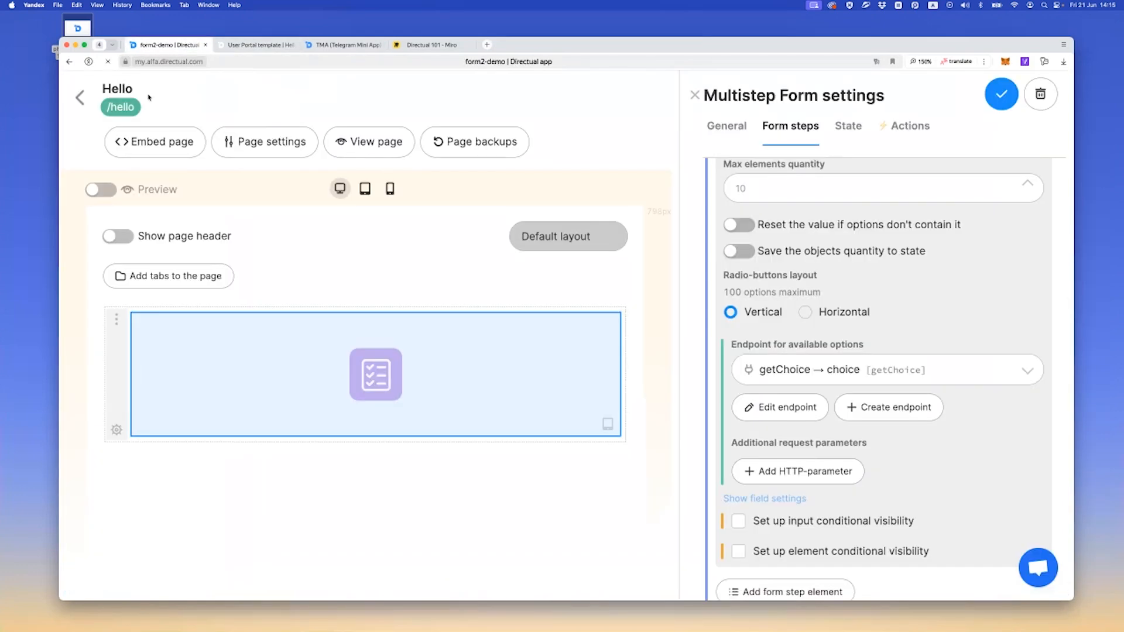
{"action": "left_click", "coordinate": [86, 100]}
{"action": "left_click", "coordinate": [230, 97]}
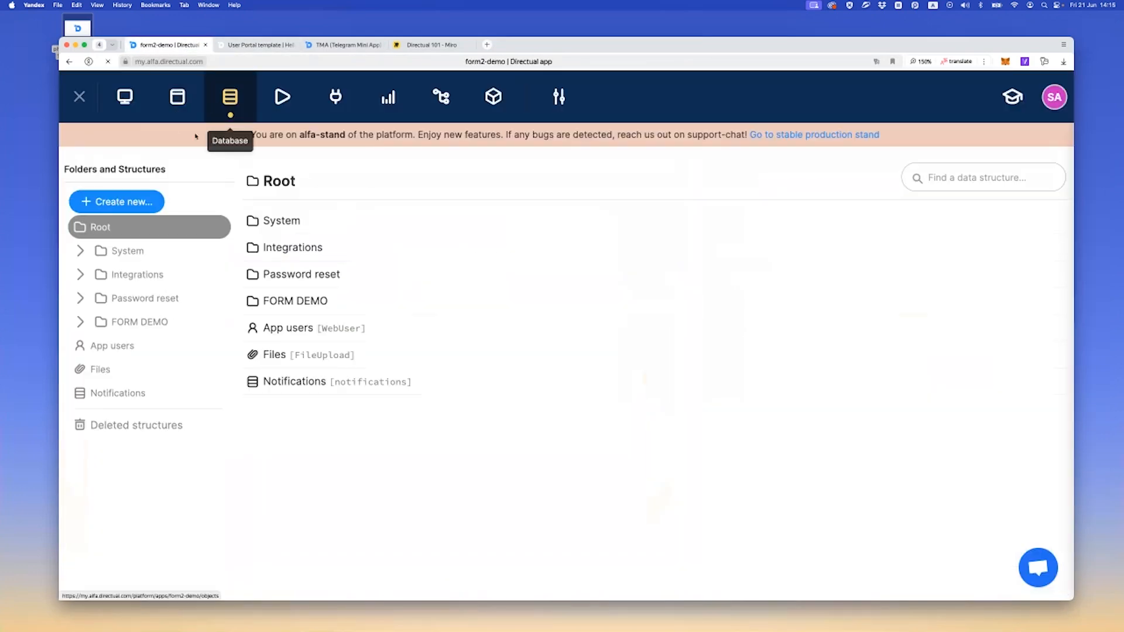
{"action": "left_click", "coordinate": [140, 322]}
{"action": "left_click", "coordinate": [151, 346]}
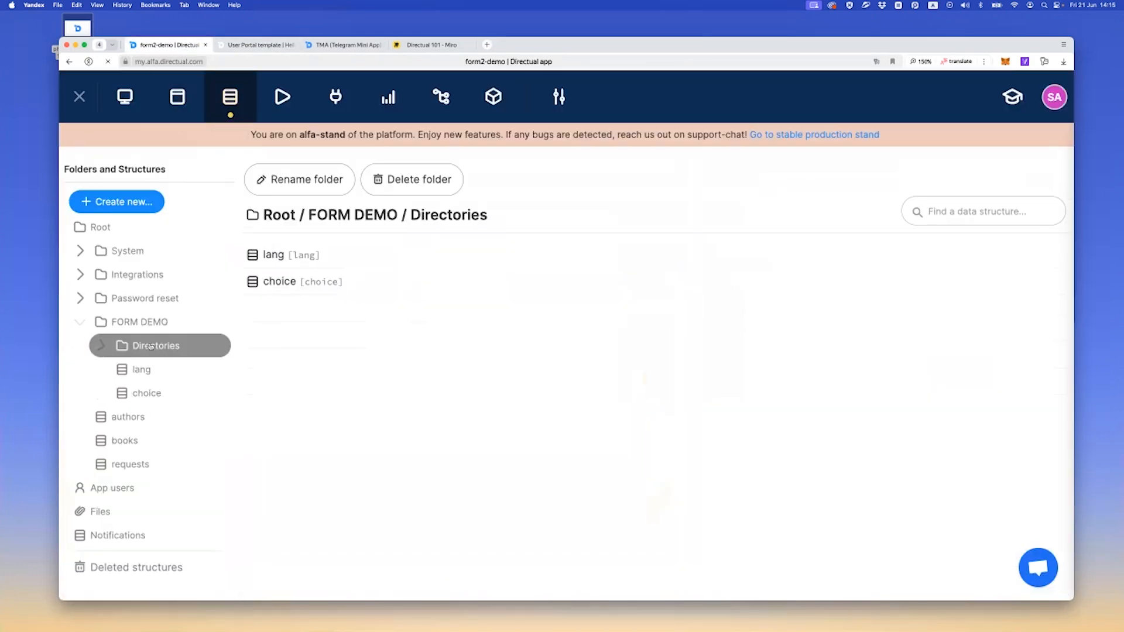
{"action": "left_click", "coordinate": [146, 392]}
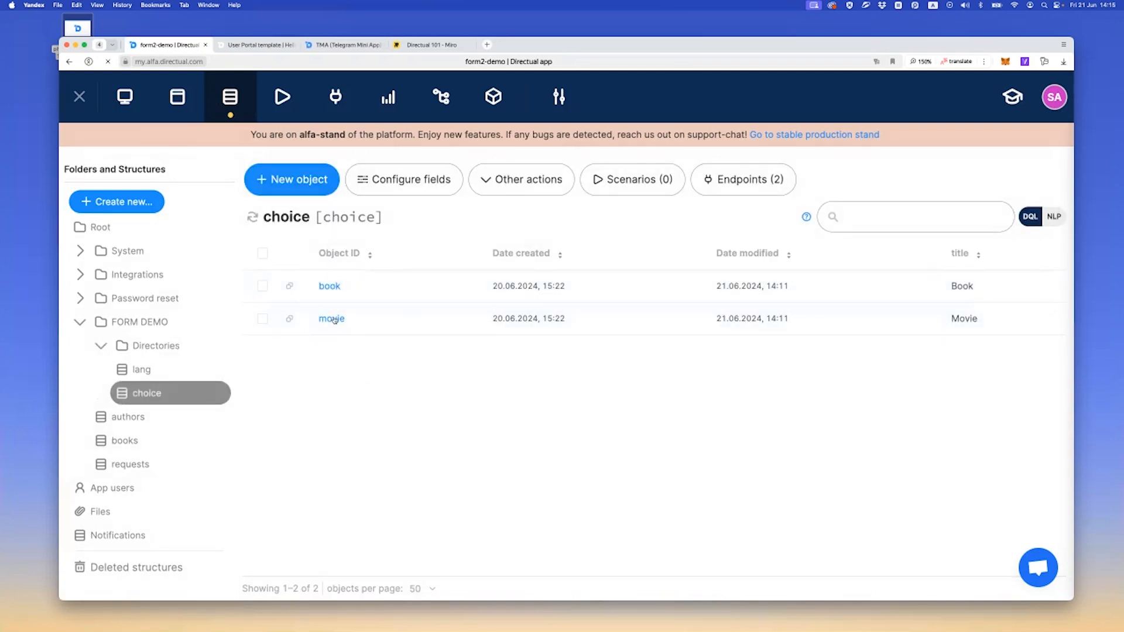
Add a new object to the choice structure with id play and title Play, and save it
{"action": "left_click", "coordinate": [287, 185]}
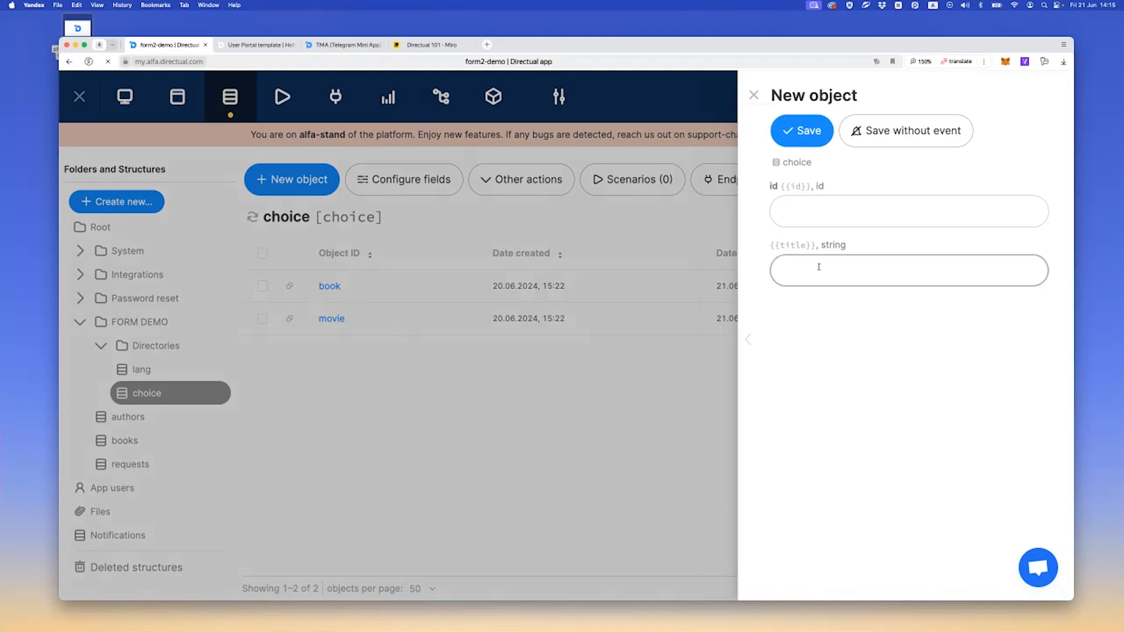
{"action": "left_click", "coordinate": [812, 215]}
{"action": "type", "text": "play"}
{"action": "key", "text": "Tab"}
{"action": "type", "text": "PL"}
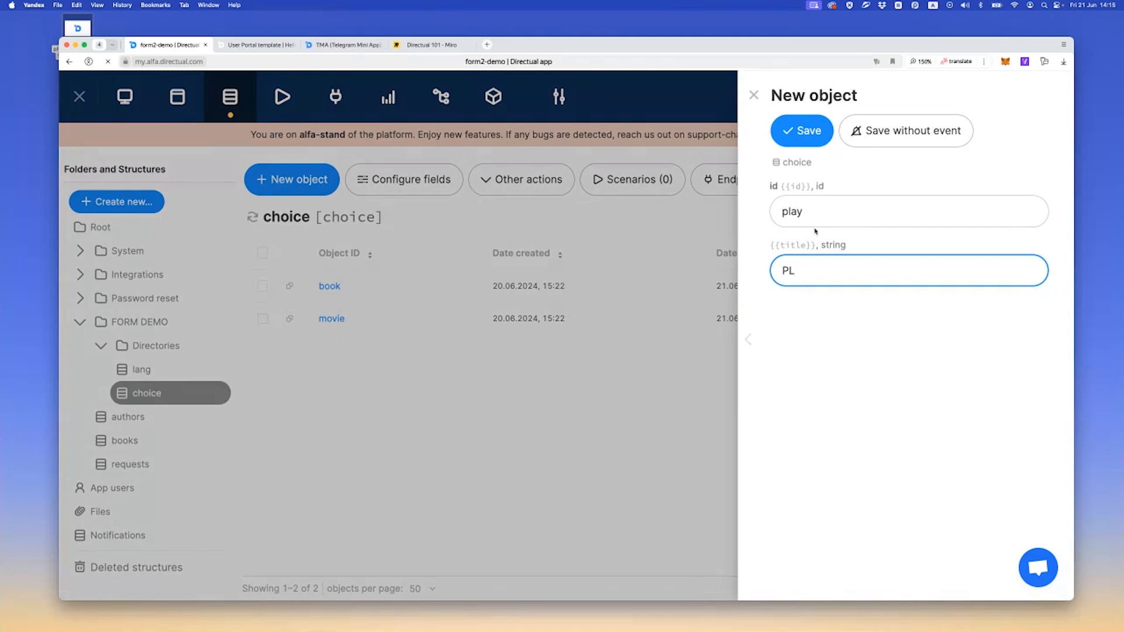
{"action": "type", "text": "ay"}
{"action": "left_click", "coordinate": [823, 125]}
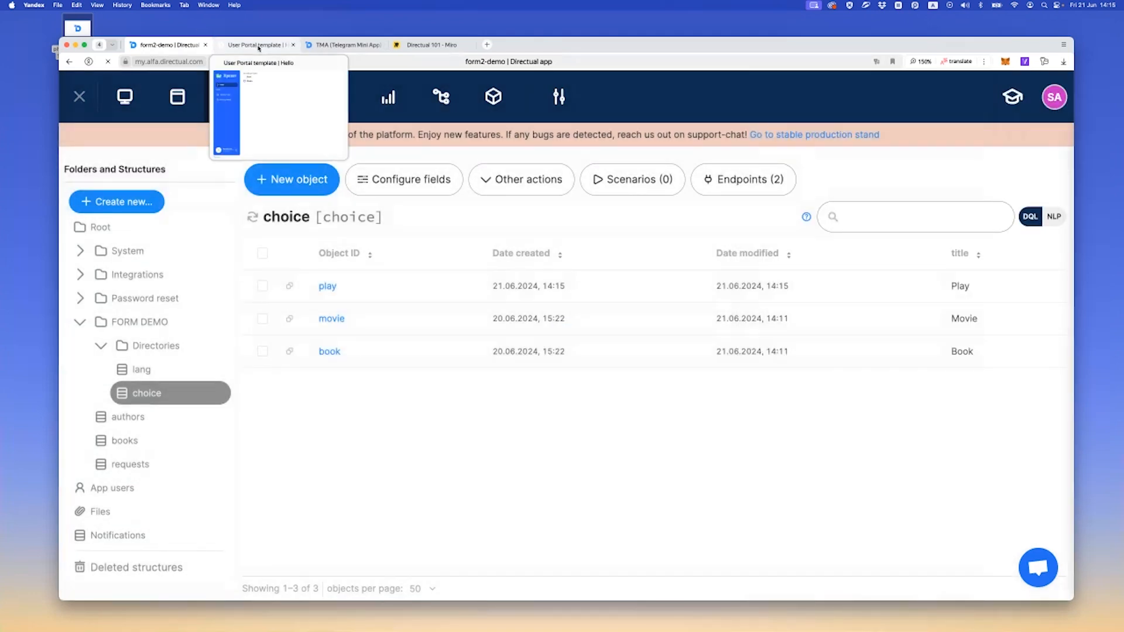
Reload the live Hello page and test selecting the Book and Play options
{"action": "left_click", "coordinate": [258, 45]}
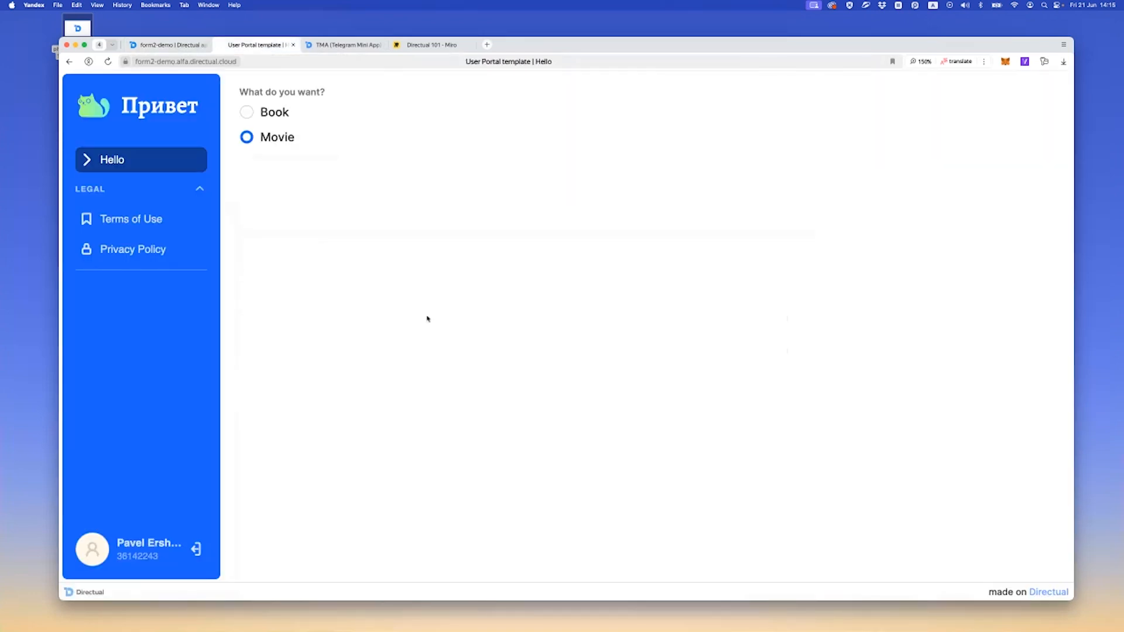
{"action": "key", "text": "super+r"}
{"action": "left_click", "coordinate": [274, 118]}
{"action": "left_click", "coordinate": [273, 164]}
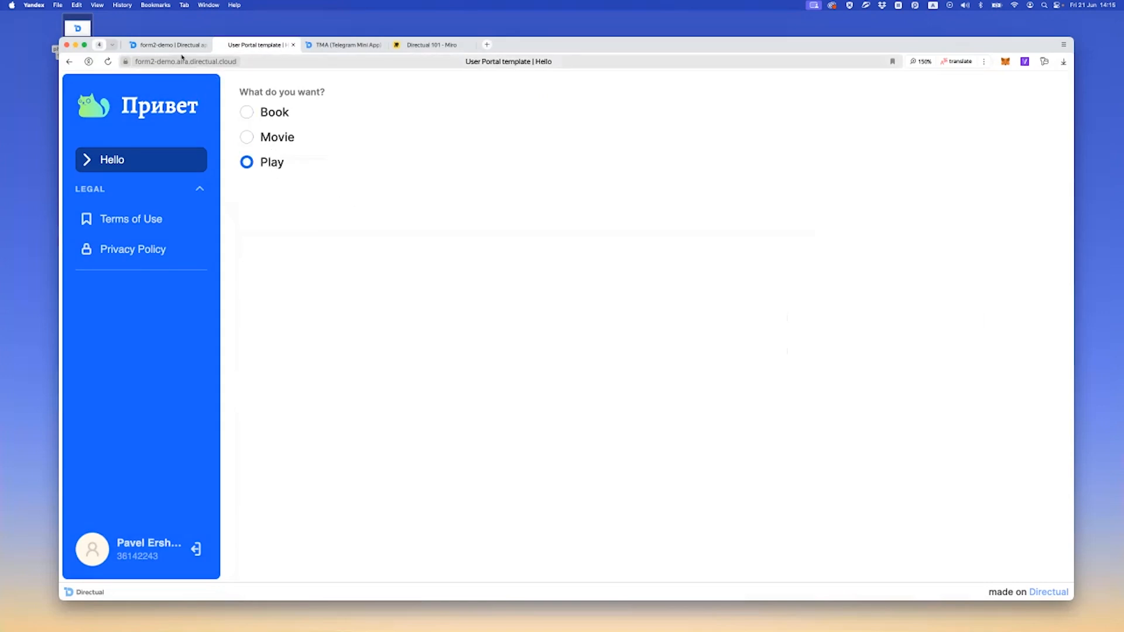
Reopen the Hello page's multistep form settings and expand the What do you want? input element of the default step
{"action": "left_click", "coordinate": [163, 45]}
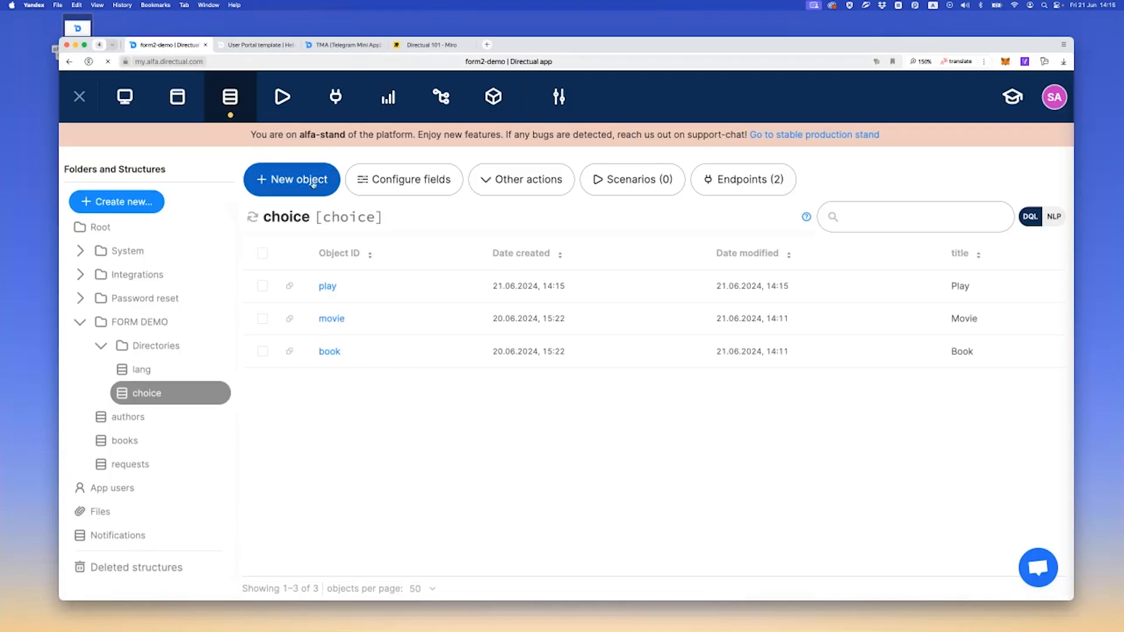
{"action": "left_click", "coordinate": [177, 98]}
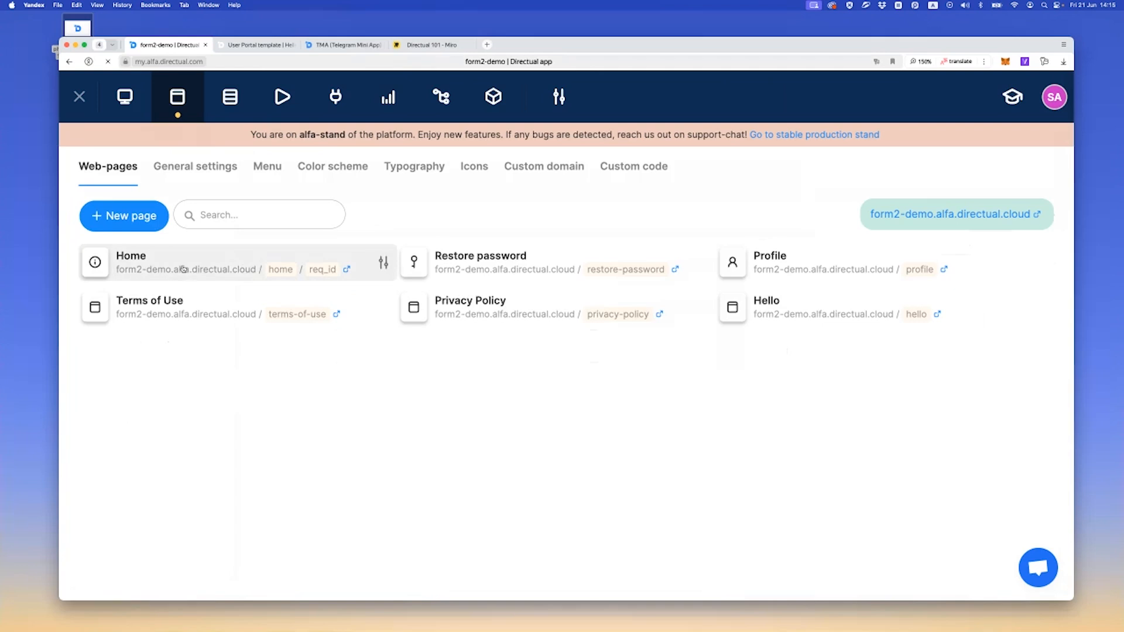
{"action": "left_click", "coordinate": [781, 316]}
{"action": "left_click", "coordinate": [558, 342]}
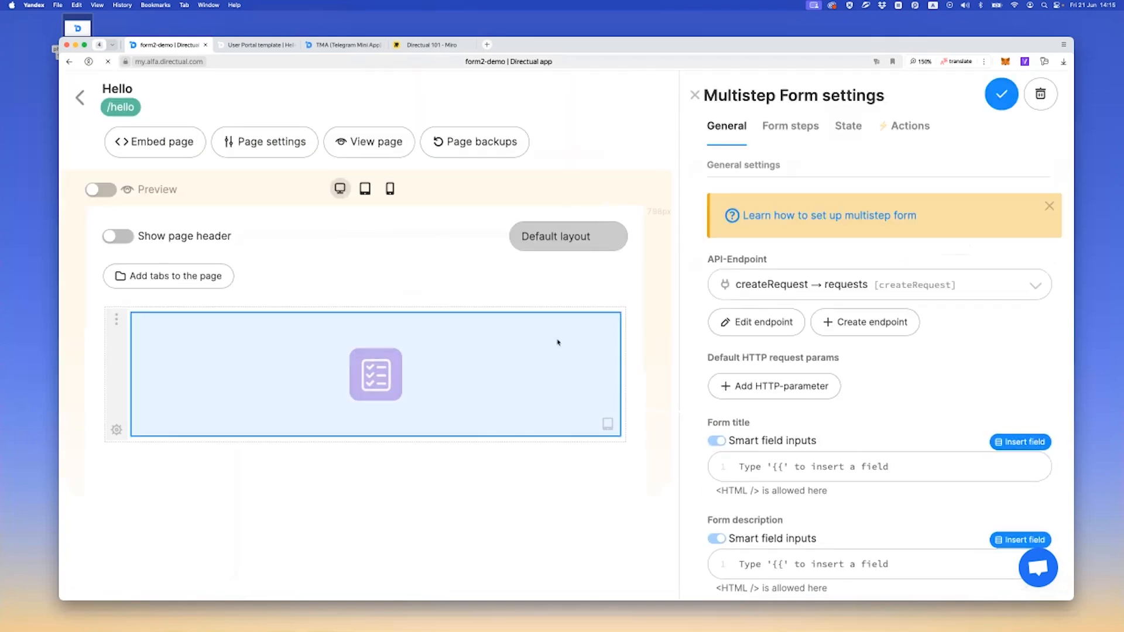
{"action": "left_click", "coordinate": [796, 128]}
{"action": "left_click", "coordinate": [878, 319]}
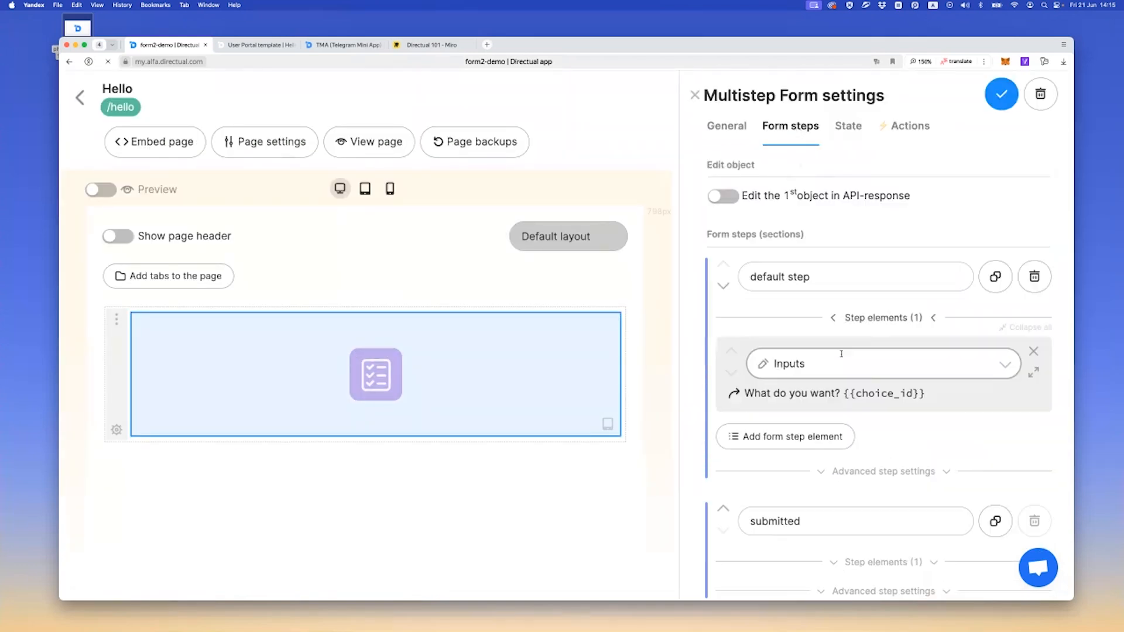
{"action": "scroll", "coordinate": [878, 328], "scroll_direction": "down", "scroll_amount": 1}
{"action": "left_click", "coordinate": [1034, 332]}
{"action": "scroll", "coordinate": [895, 361], "scroll_direction": "down", "scroll_amount": 2}
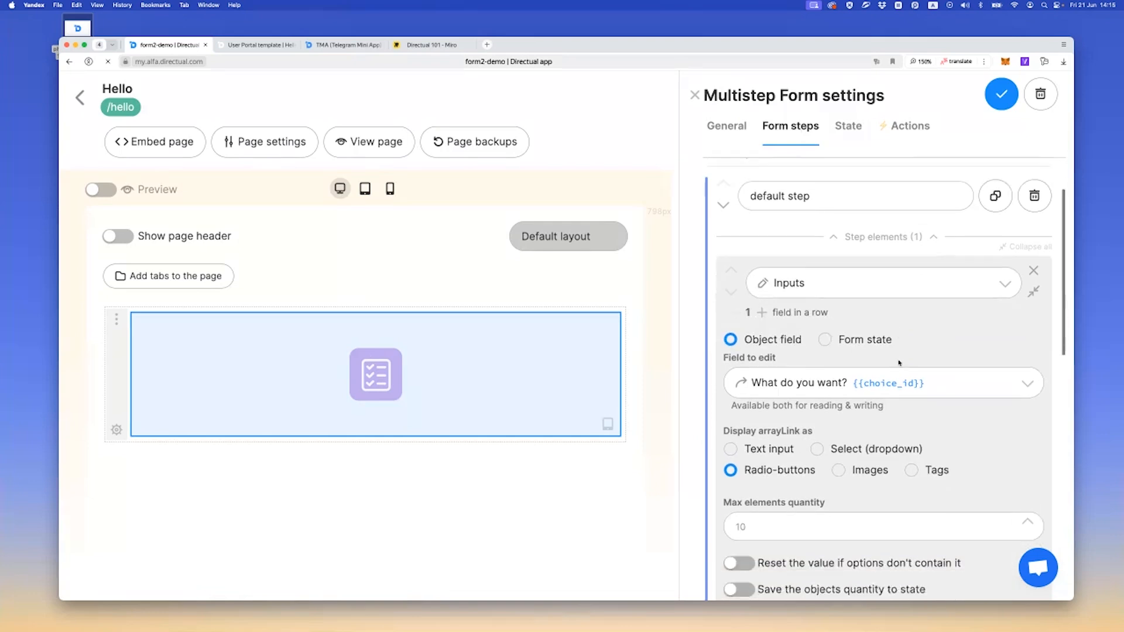
Set the What do you want? radio-buttons layout to Horizontal, save the form, and check it on the reloaded live Hello page
{"action": "scroll", "coordinate": [835, 364], "scroll_direction": "down", "scroll_amount": 3}
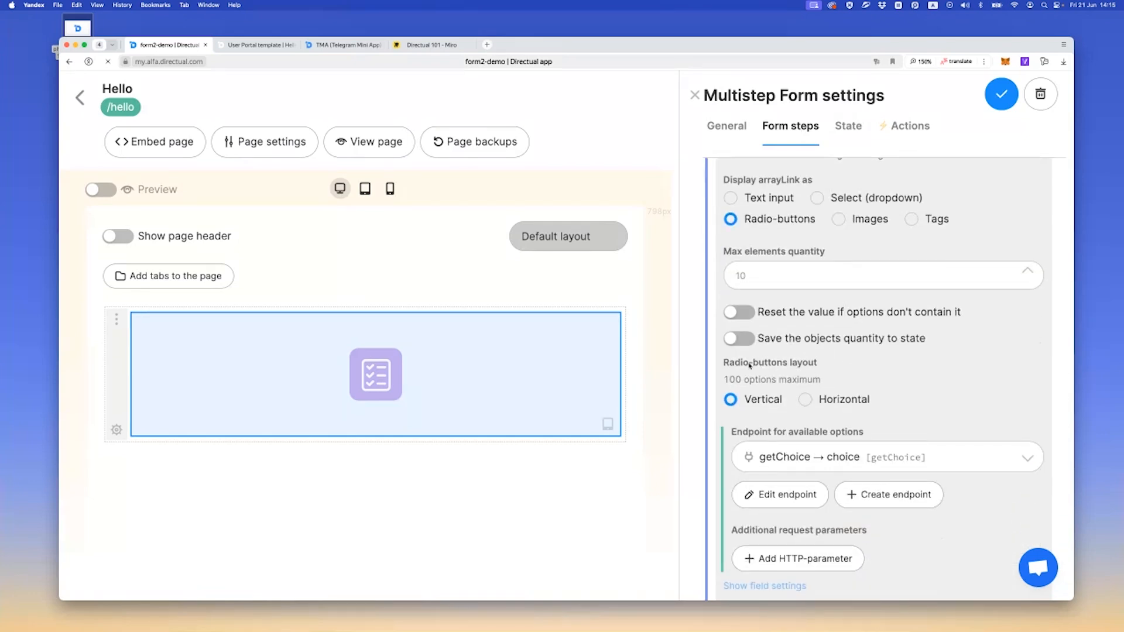
{"action": "left_click", "coordinate": [822, 403]}
{"action": "left_click", "coordinate": [1002, 94]}
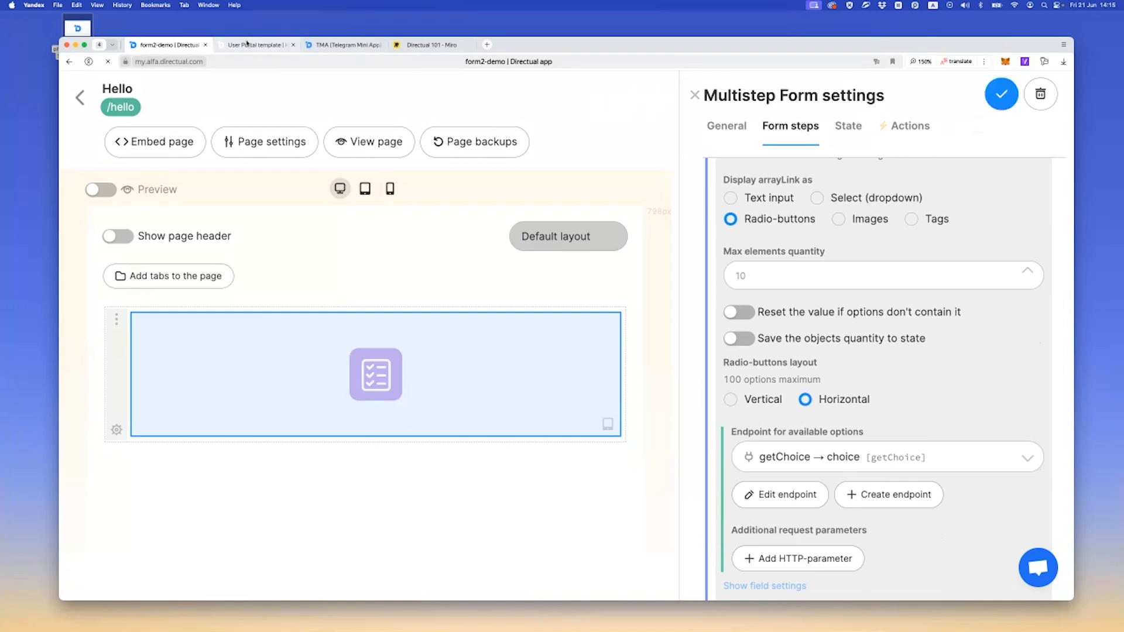
{"action": "key", "text": "ctrl+Tab"}
{"action": "key", "text": "super+r"}
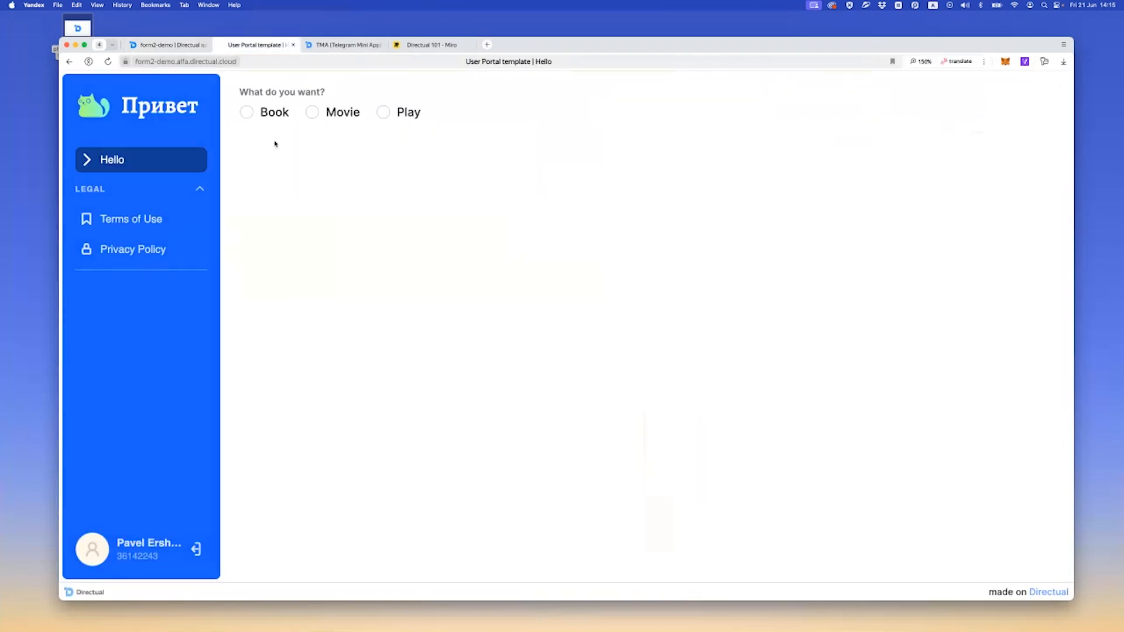
{"action": "left_click", "coordinate": [180, 47]}
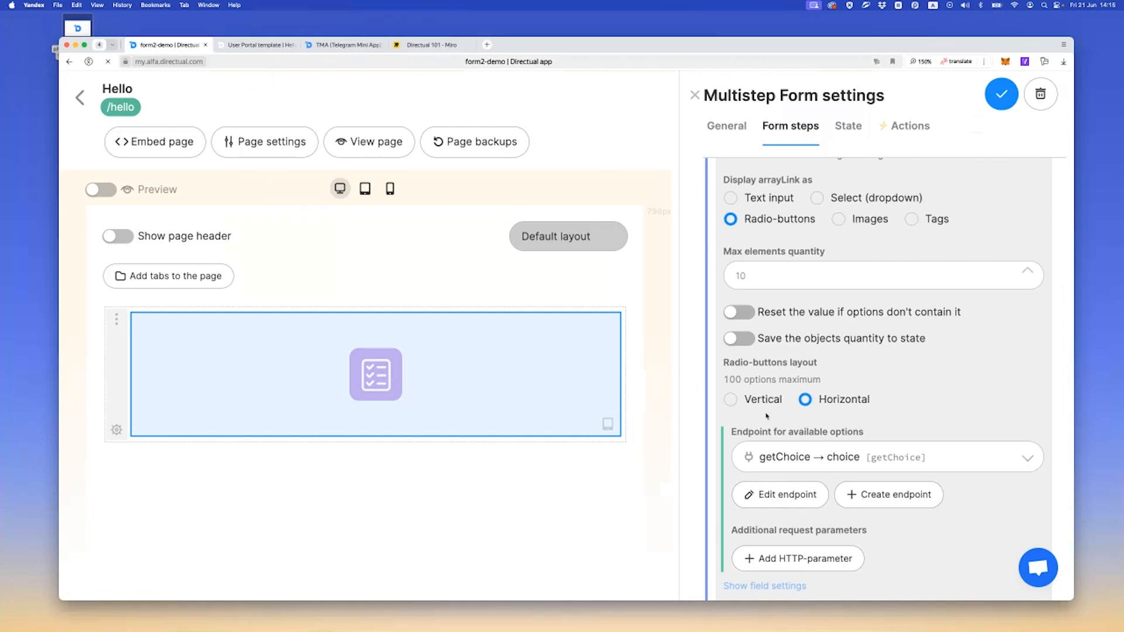
Review the What do you want? display settings and the default value of the form's step state property
{"action": "scroll", "coordinate": [767, 413], "scroll_direction": "down", "scroll_amount": 1}
{"action": "scroll", "coordinate": [767, 413], "scroll_direction": "up", "scroll_amount": 3}
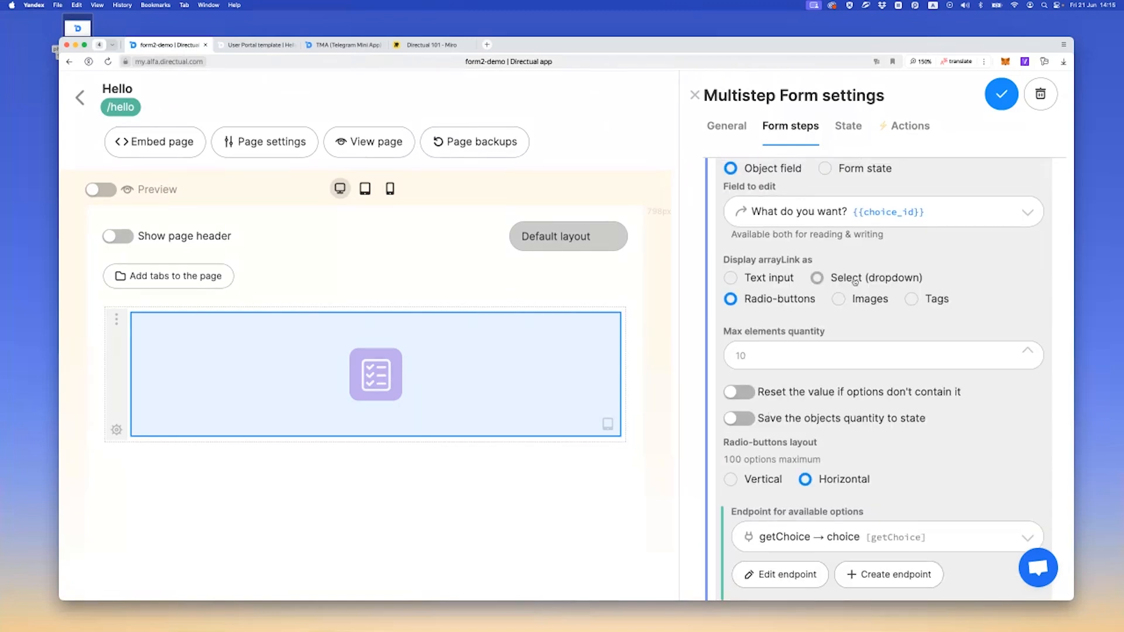
{"action": "left_click", "coordinate": [837, 140]}
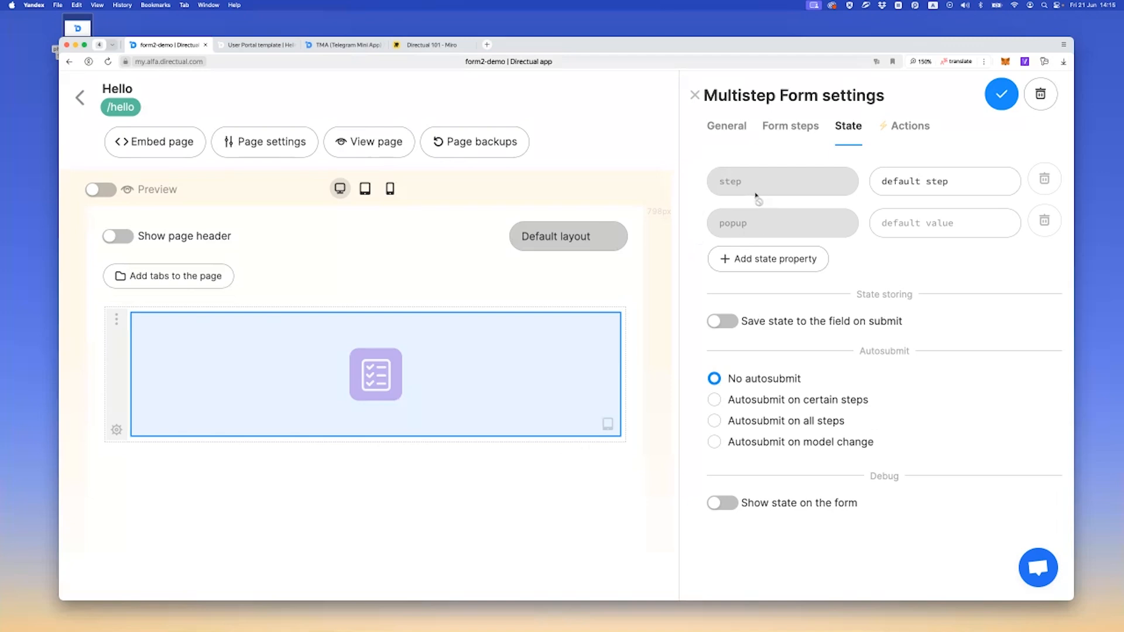
{"action": "left_click", "coordinate": [876, 182]}
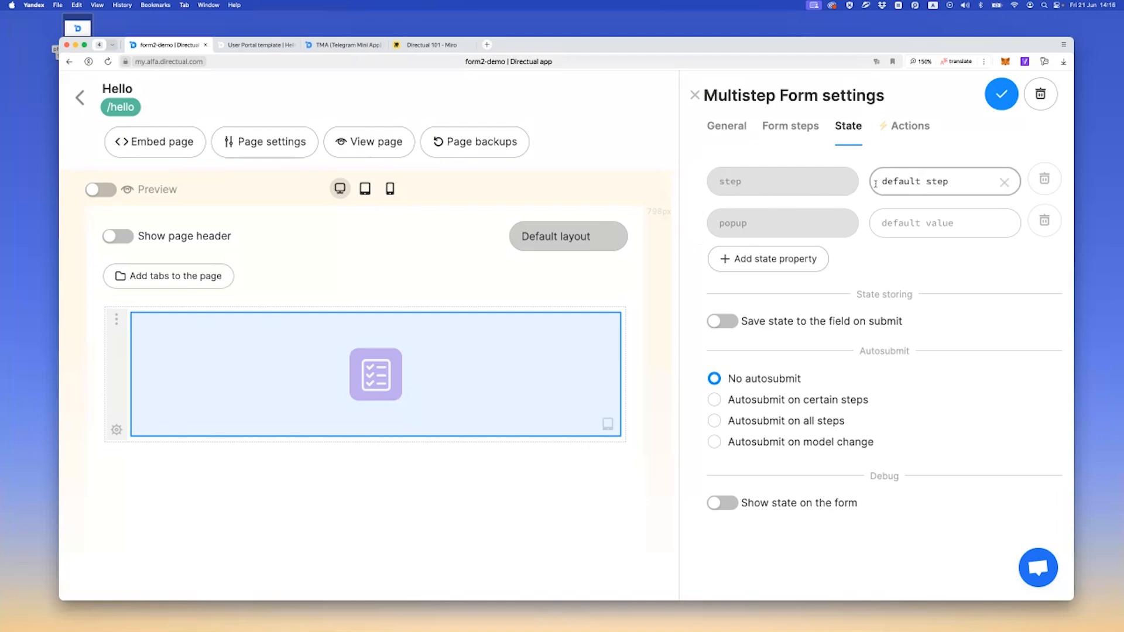
{"action": "left_click", "coordinate": [804, 133]}
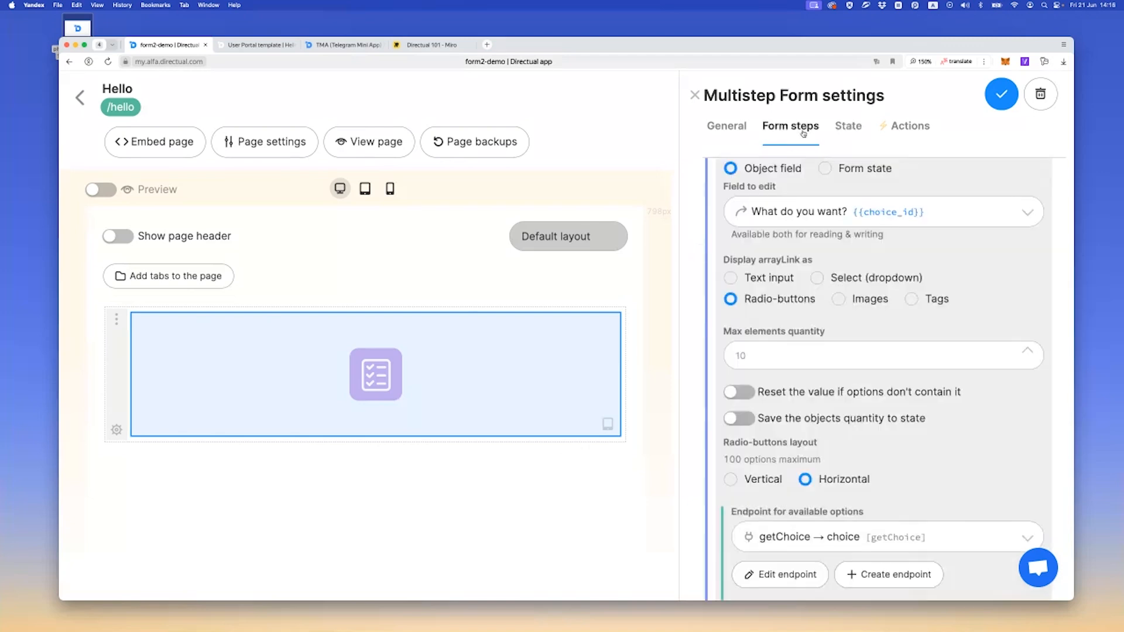
Collapse the default step's elements, add a new unnamed form step, and move it above the submitted step
{"action": "scroll", "coordinate": [808, 261], "scroll_direction": "up", "scroll_amount": 5}
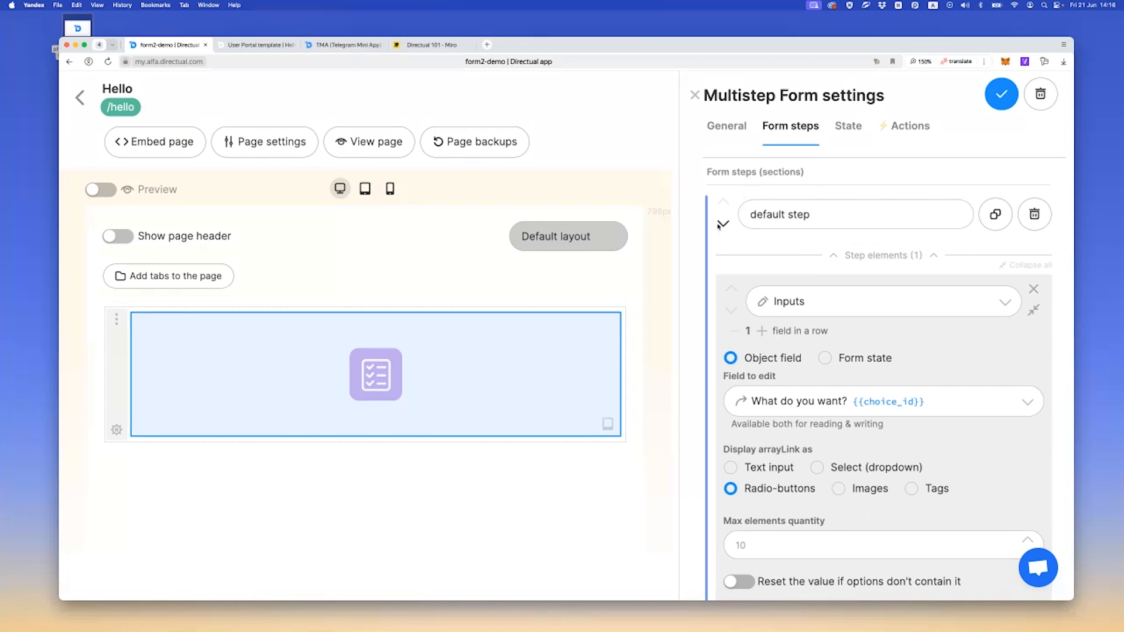
{"action": "left_click", "coordinate": [884, 256]}
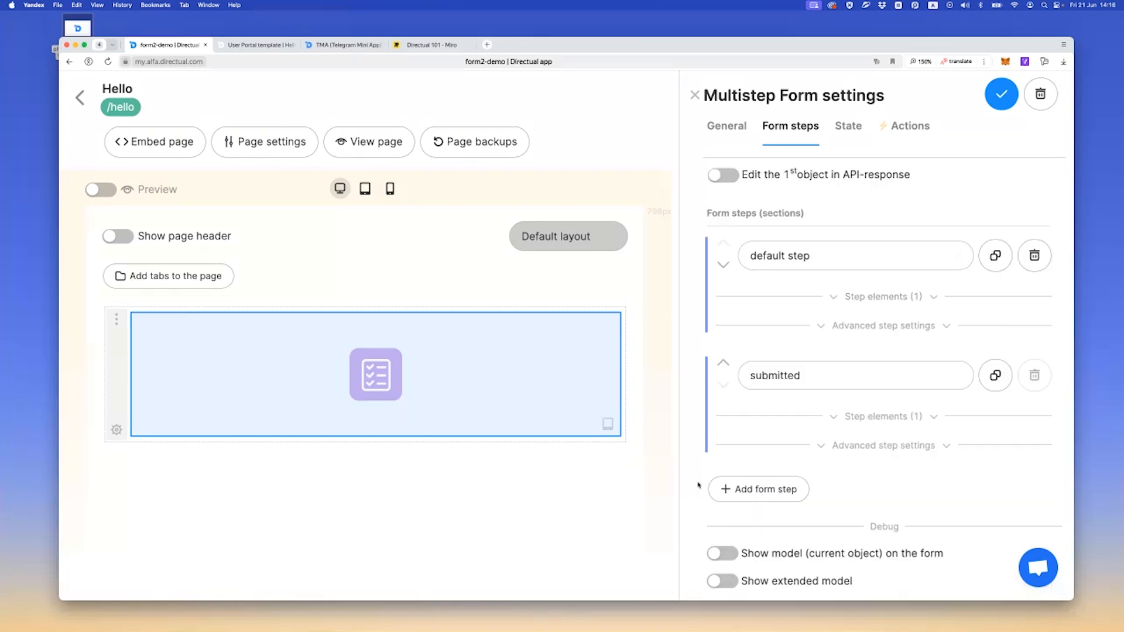
{"action": "left_click", "coordinate": [737, 489]}
{"action": "left_click", "coordinate": [723, 482]}
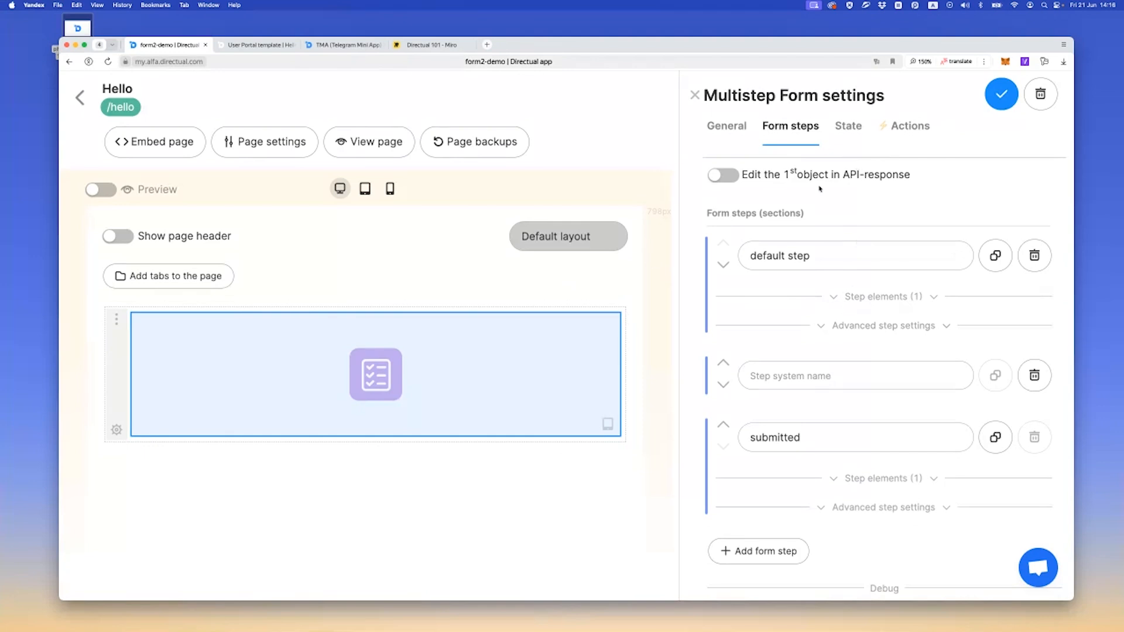
Dismiss the tip in the form's action settings and add a new action named go further
{"action": "left_click", "coordinate": [850, 127]}
{"action": "left_click", "coordinate": [900, 138]}
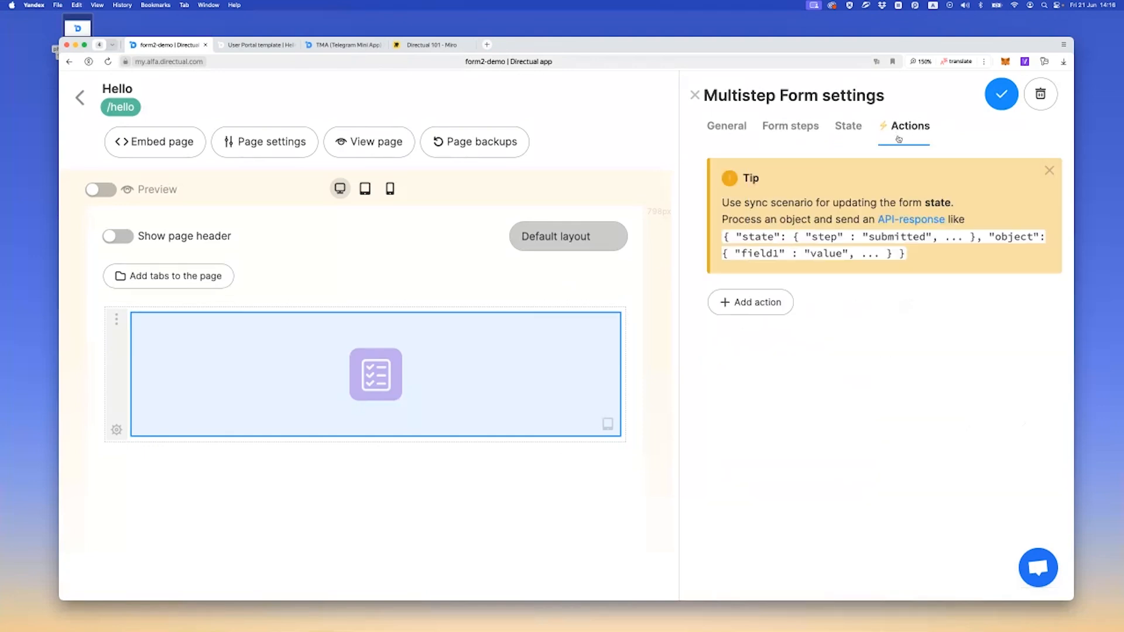
{"action": "left_click", "coordinate": [1050, 170]}
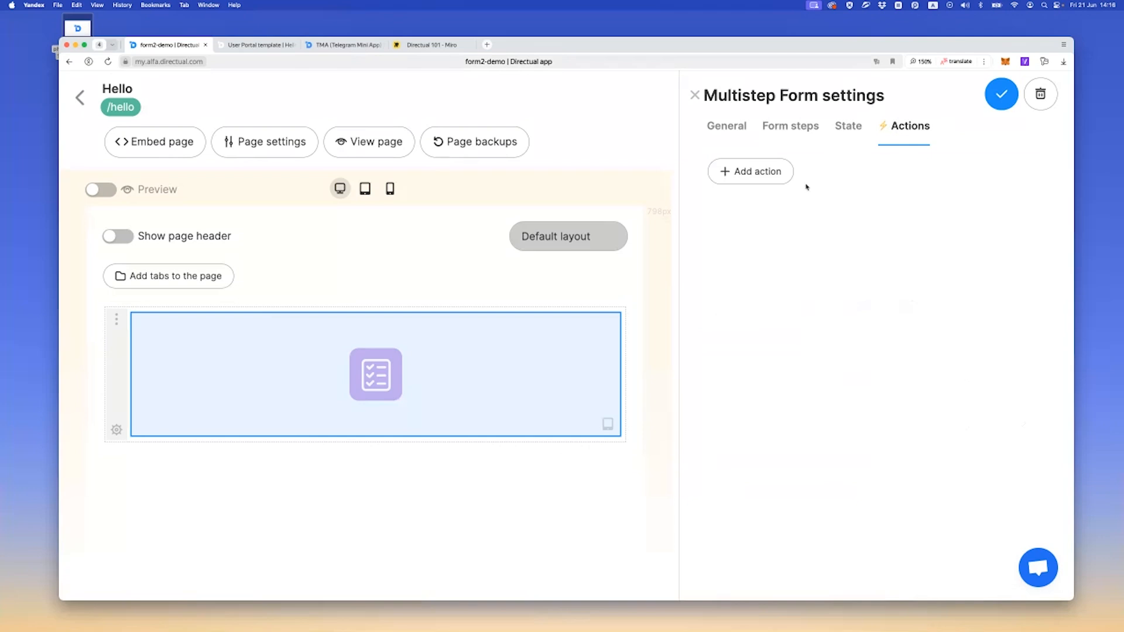
{"action": "left_click", "coordinate": [758, 184]}
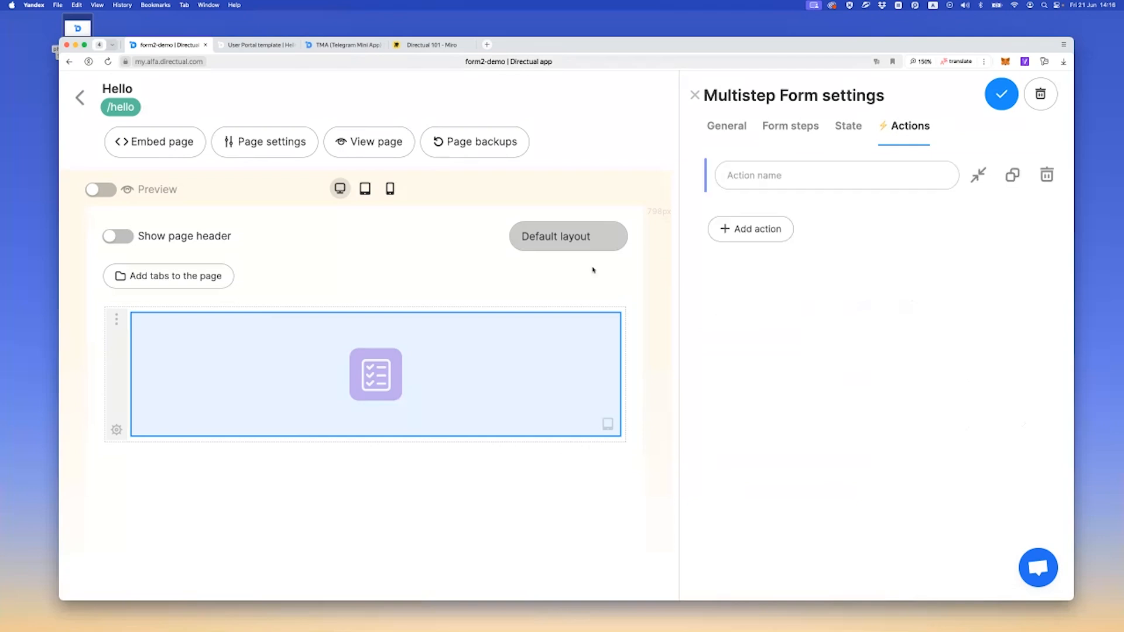
{"action": "left_click", "coordinate": [782, 176]}
{"action": "type", "text": "go further"}
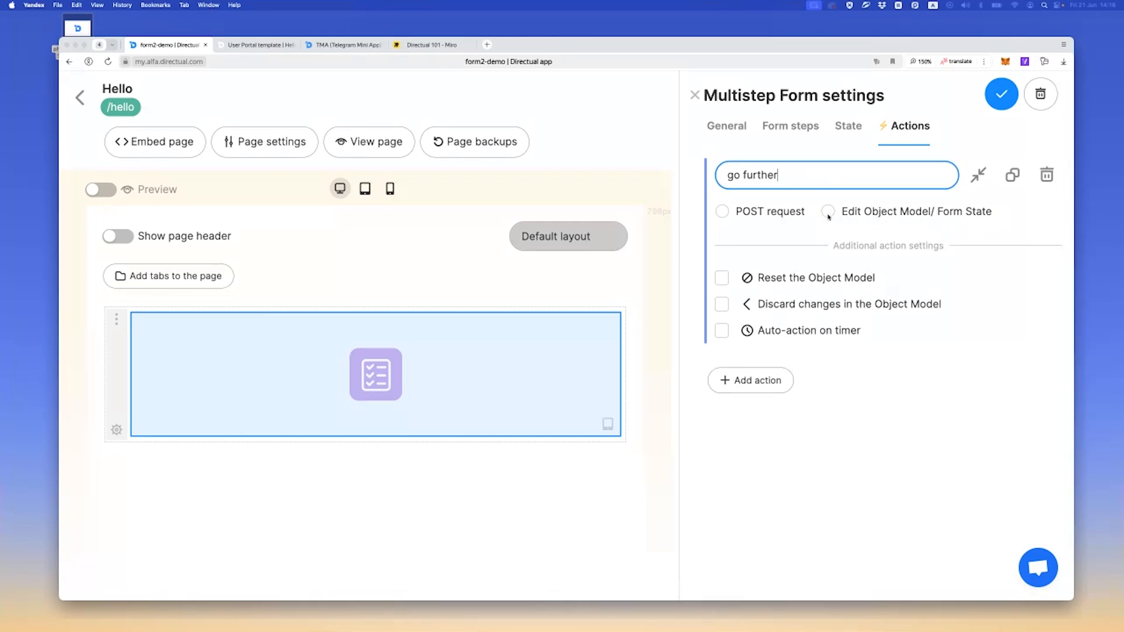
Make the go further action edit the form state, mapping FormState.step to the value 2, and save the form
{"action": "left_click", "coordinate": [828, 211]}
{"action": "left_click", "coordinate": [772, 280]}
{"action": "left_click", "coordinate": [775, 284]}
{"action": "type", "text": "ste"}
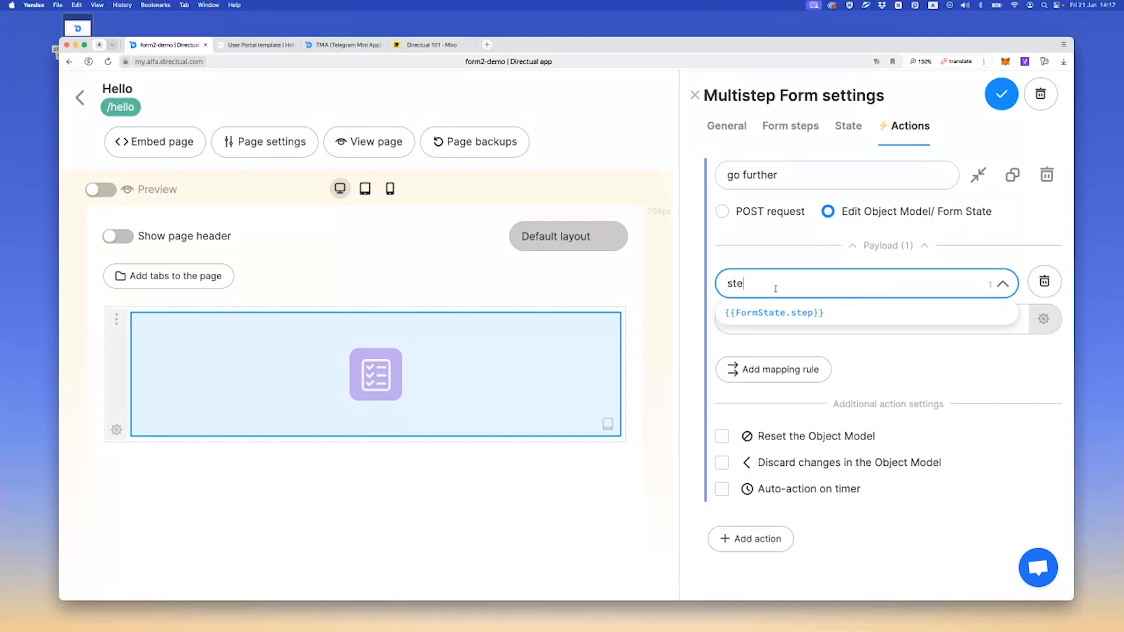
{"action": "type", "text": "p"}
{"action": "left_click", "coordinate": [781, 313]}
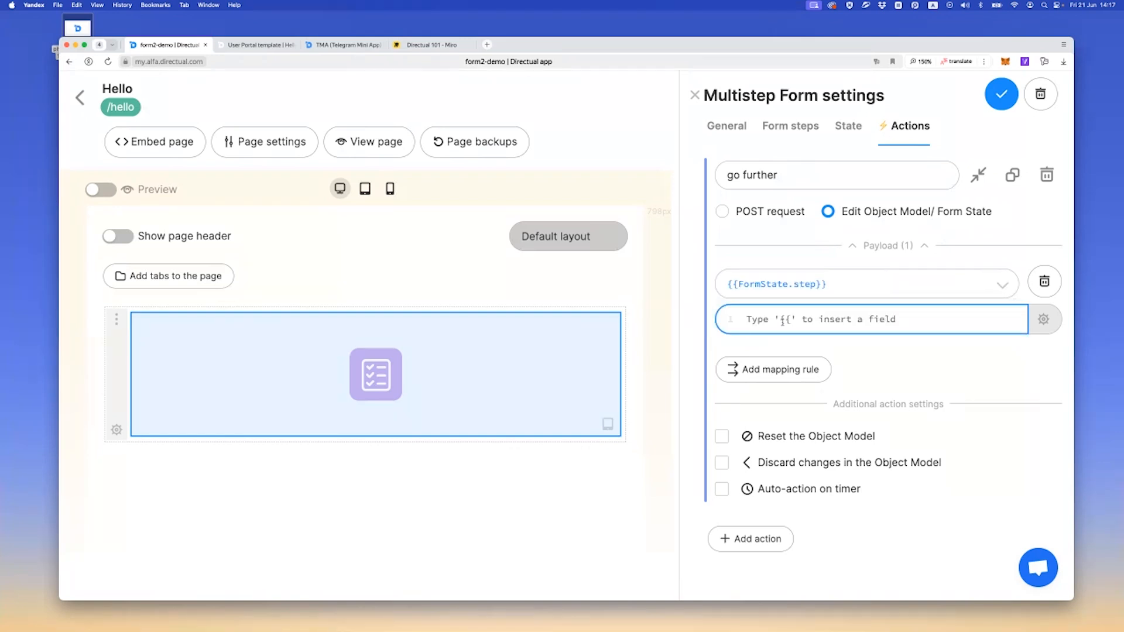
{"action": "type", "text": "2"}
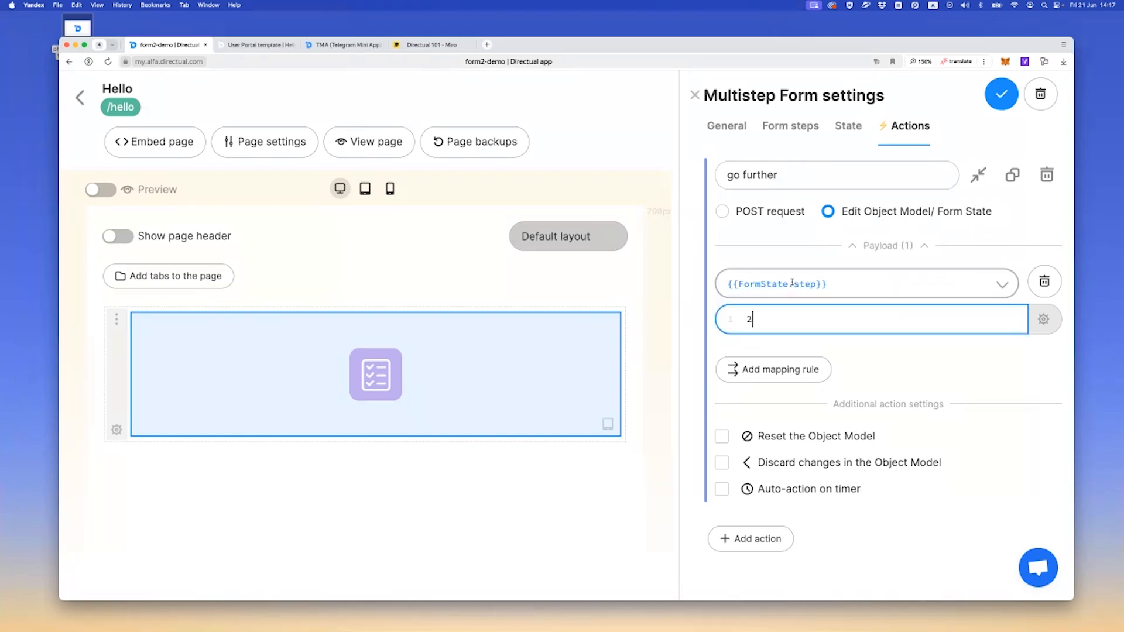
{"action": "left_click", "coordinate": [1002, 94]}
{"action": "left_click", "coordinate": [256, 44]}
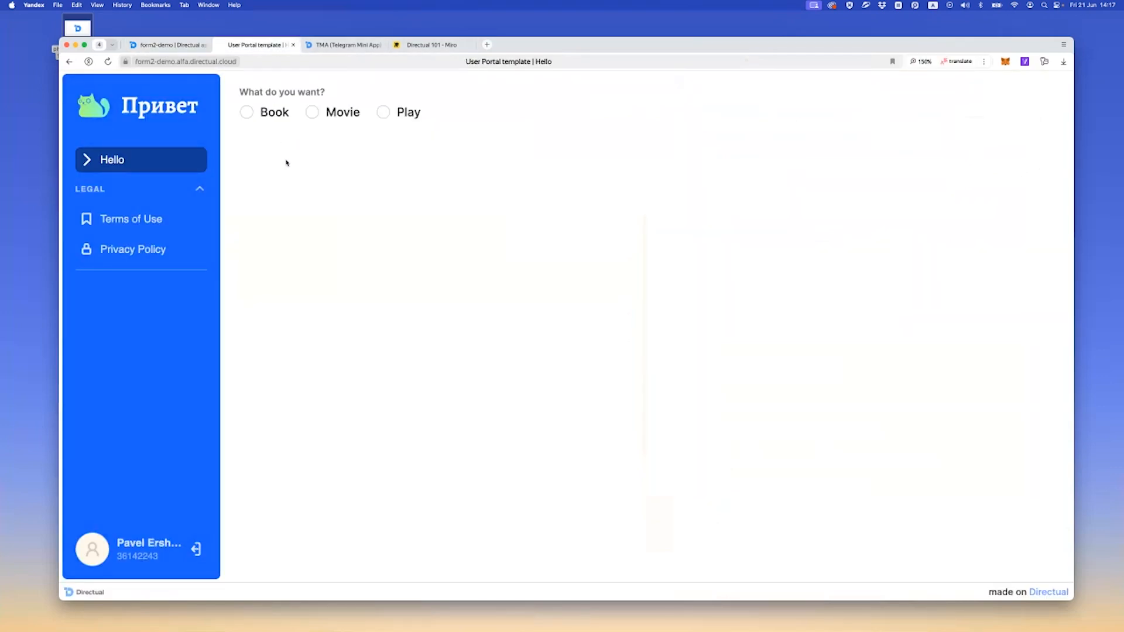
{"action": "left_click", "coordinate": [170, 44]}
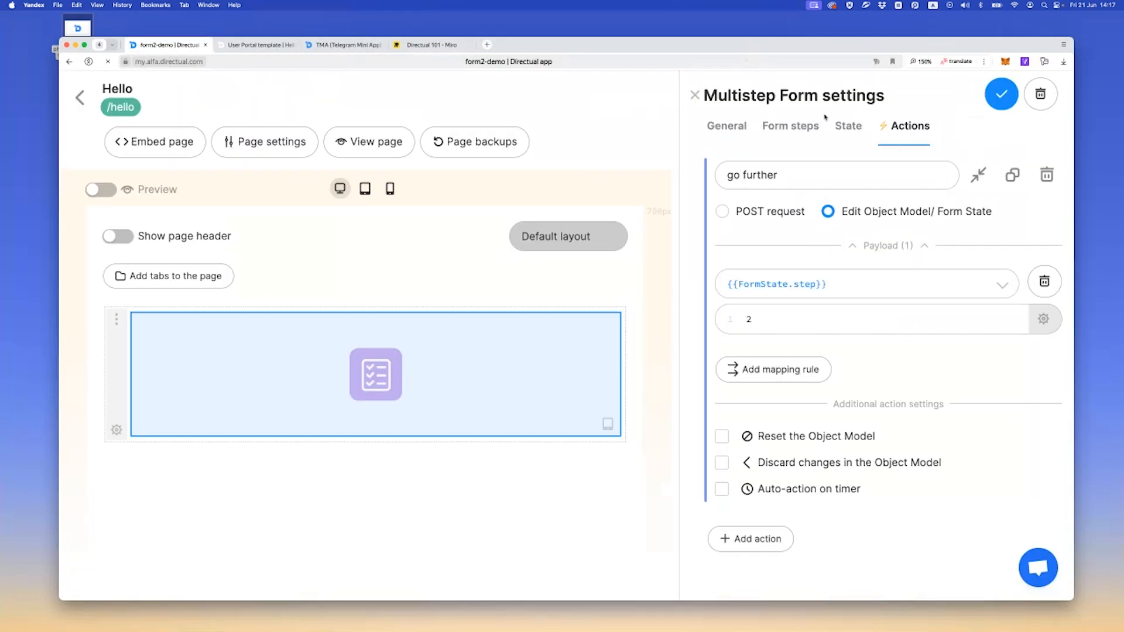
Add an Action buttons element to the default step and assign the go further action to it
{"action": "left_click", "coordinate": [790, 130]}
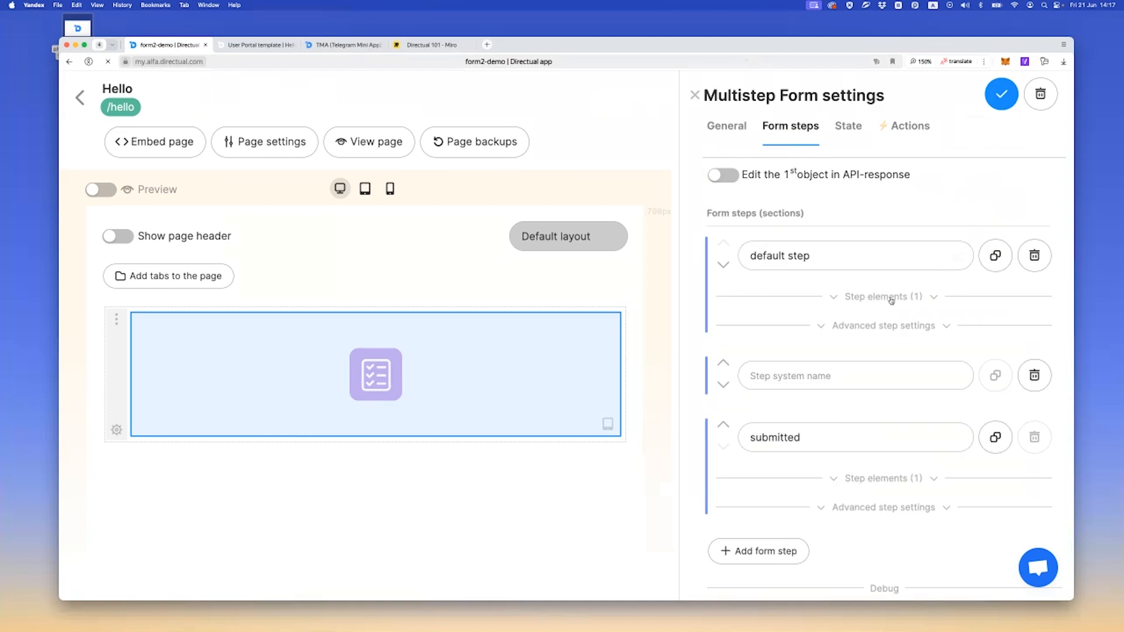
{"action": "left_click", "coordinate": [887, 297]}
{"action": "scroll", "coordinate": [819, 311], "scroll_direction": "down", "scroll_amount": 2}
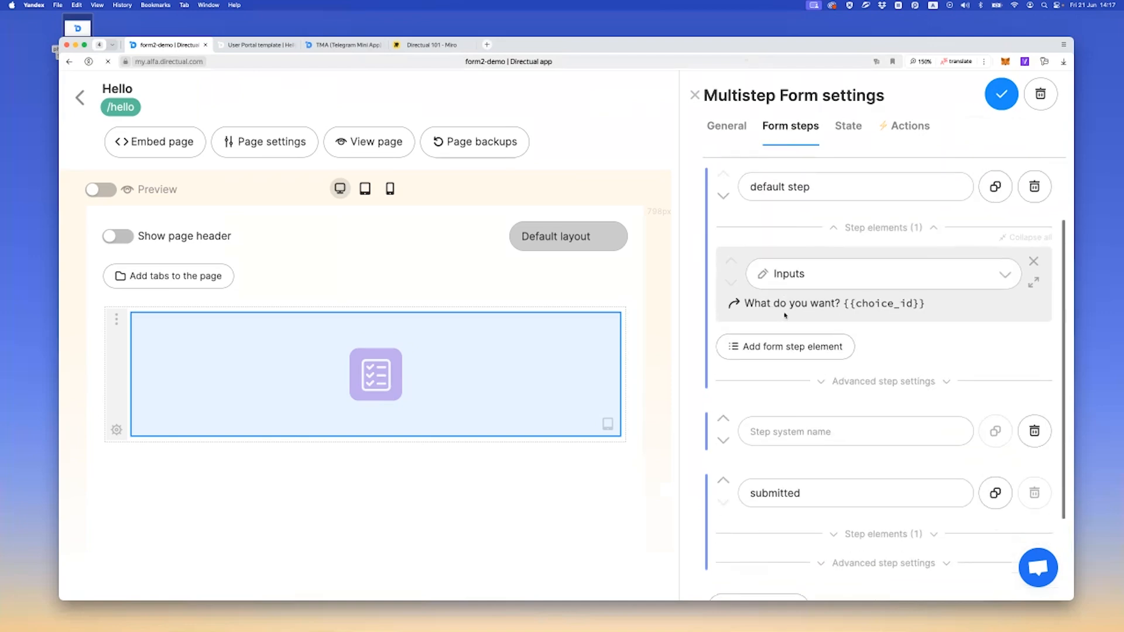
{"action": "left_click", "coordinate": [781, 346]}
{"action": "left_click", "coordinate": [812, 363]}
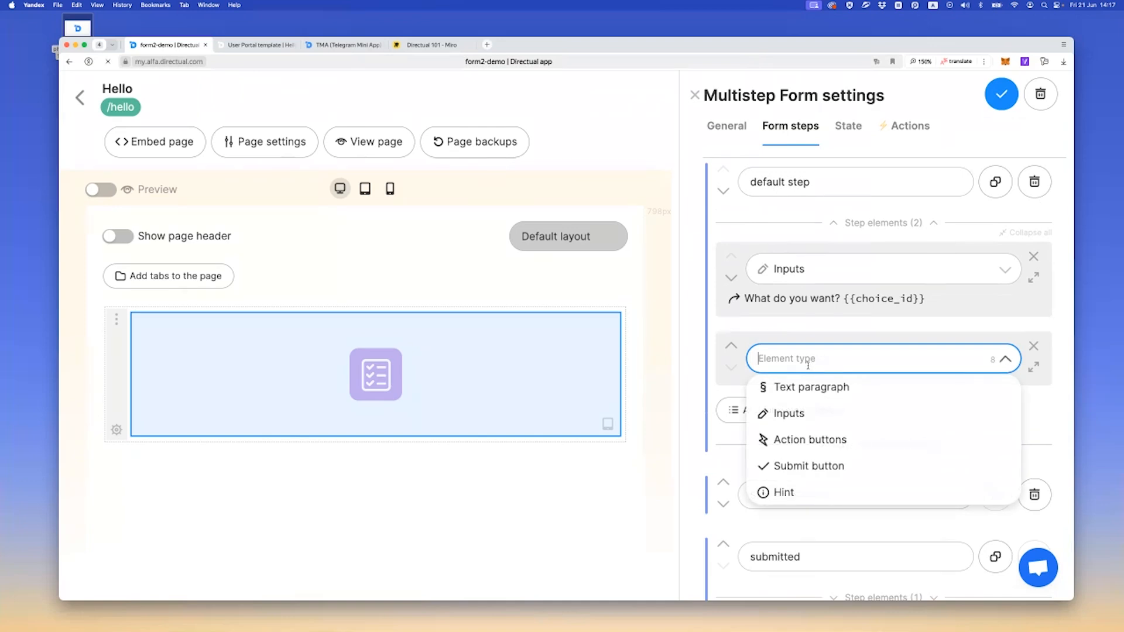
{"action": "left_click", "coordinate": [803, 438]}
{"action": "scroll", "coordinate": [784, 389], "scroll_direction": "down", "scroll_amount": 1}
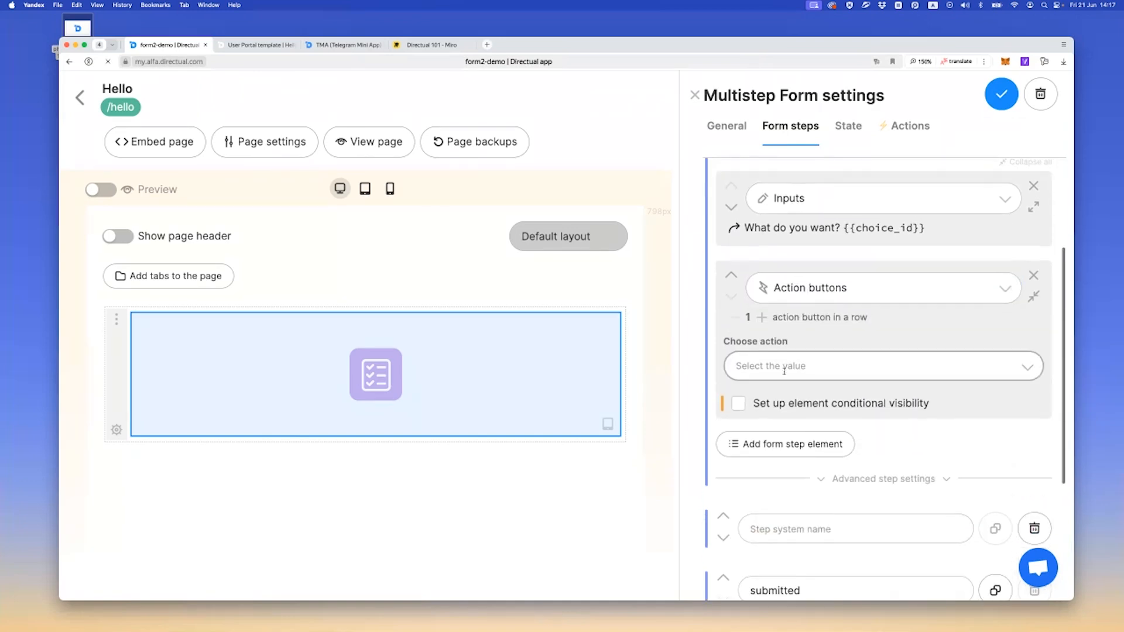
{"action": "left_click", "coordinate": [773, 366]}
{"action": "left_click", "coordinate": [764, 395]}
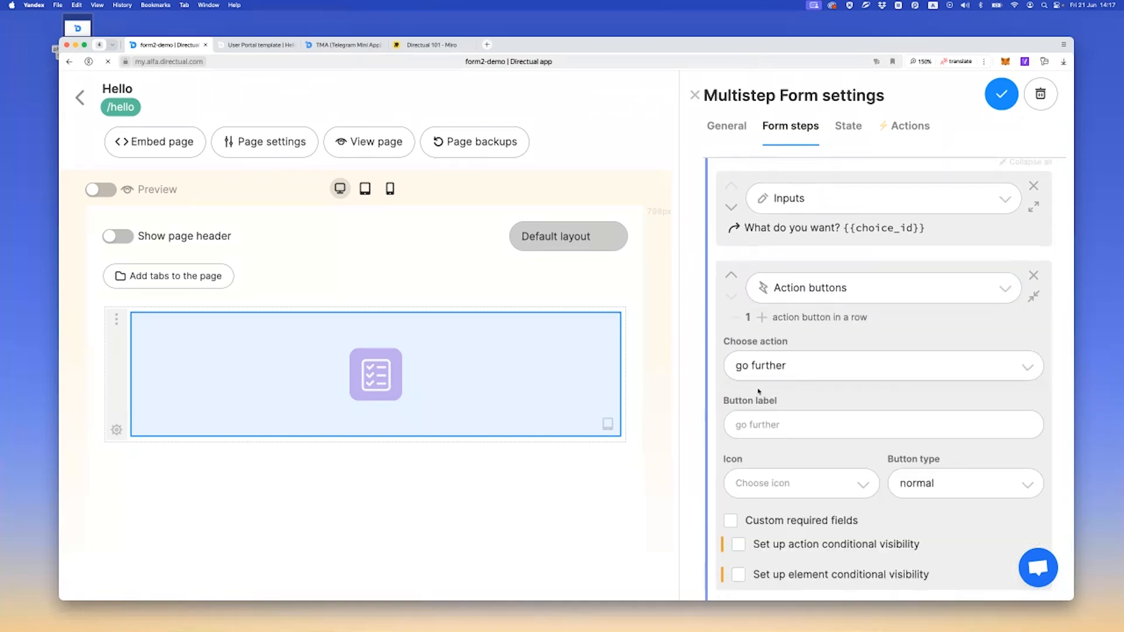
Give the go further button the forward icon and the accent button type, and save the form
{"action": "scroll", "coordinate": [773, 397], "scroll_direction": "down", "scroll_amount": 2}
{"action": "left_click", "coordinate": [786, 393]}
{"action": "type", "text": "for"}
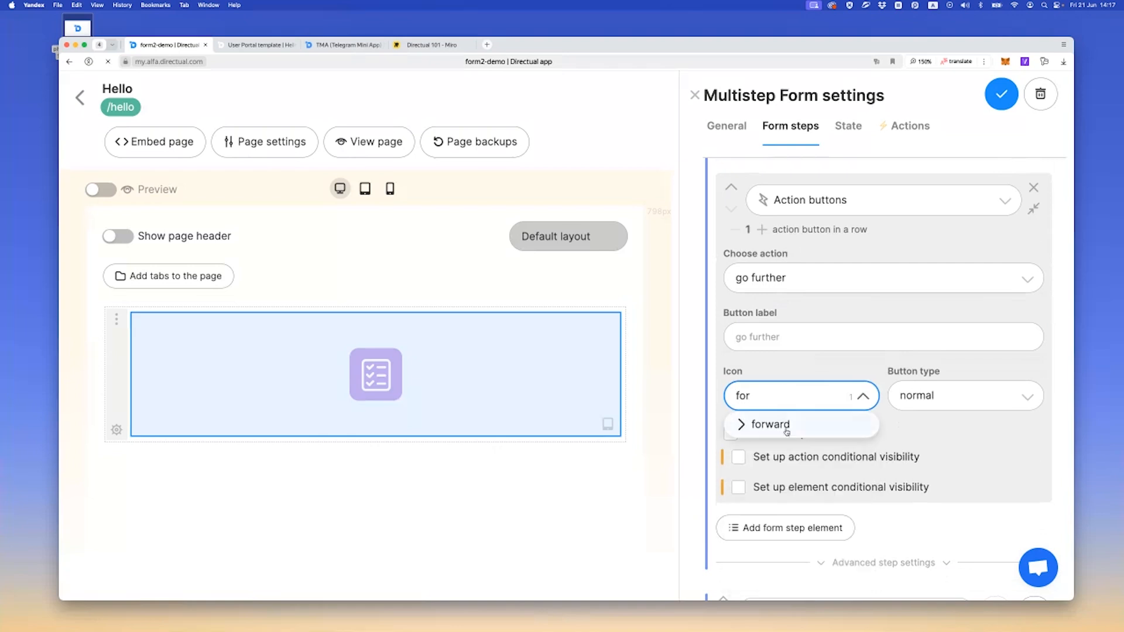
{"action": "left_click", "coordinate": [787, 430]}
{"action": "left_click", "coordinate": [1029, 395]}
{"action": "left_click", "coordinate": [920, 451]}
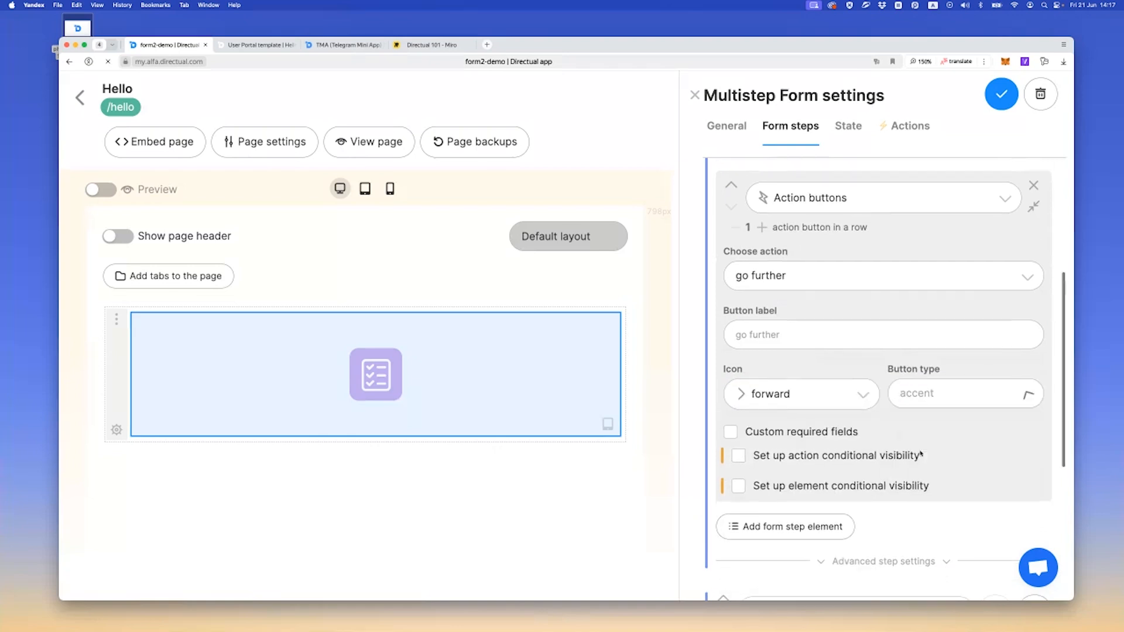
{"action": "left_click", "coordinate": [1001, 94]}
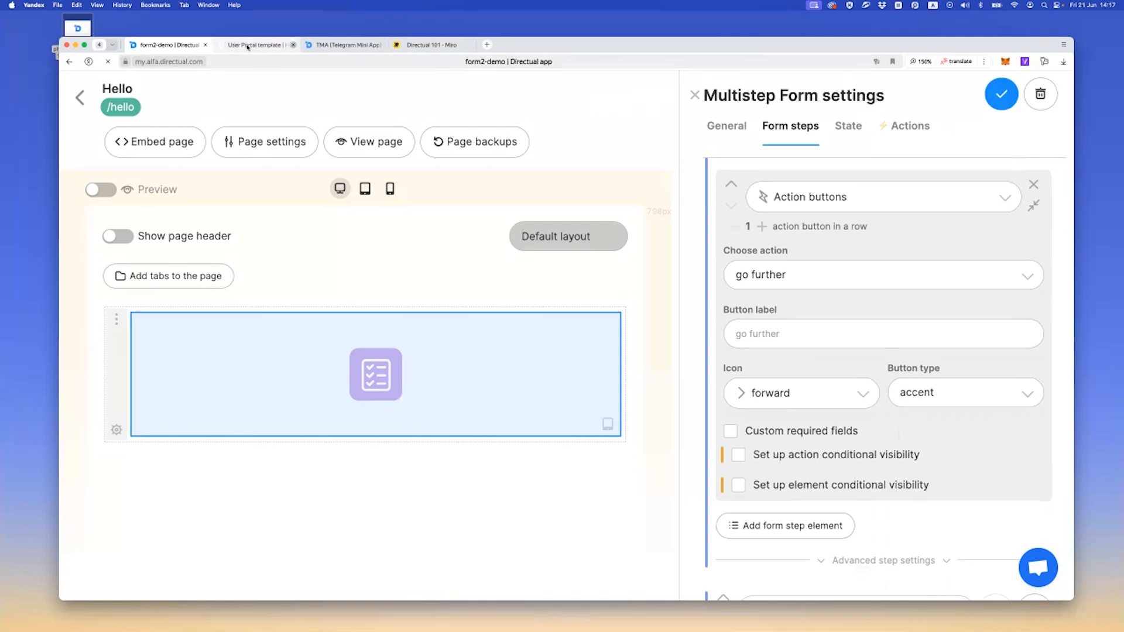
Reload the live Hello page and test the go further button
{"action": "left_click", "coordinate": [248, 46]}
{"action": "key", "text": "super+r"}
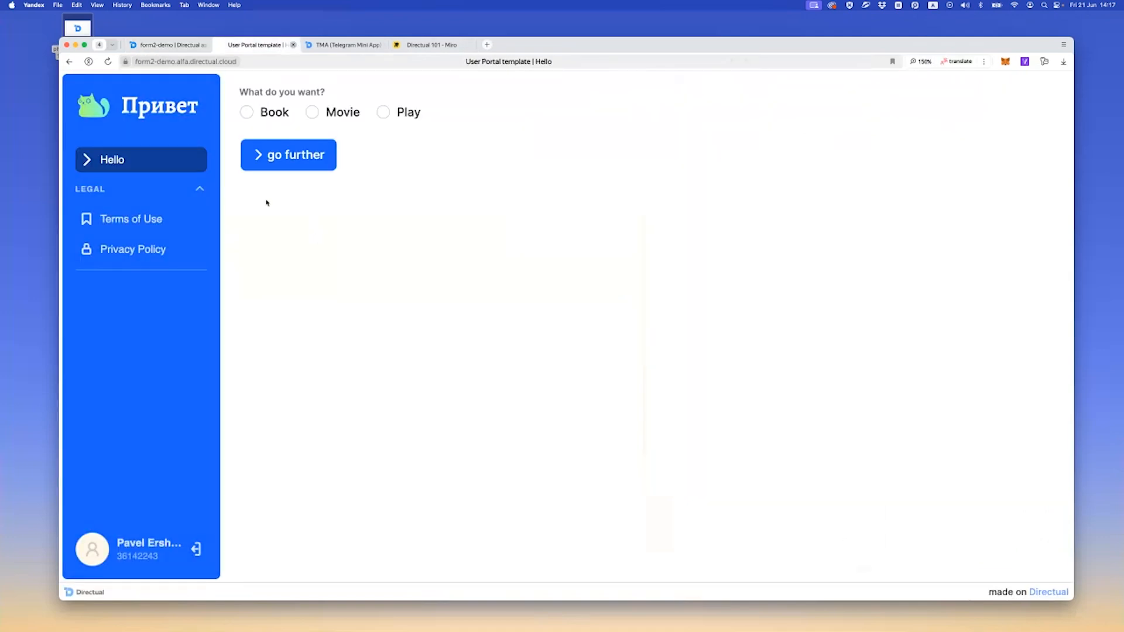
{"action": "left_click", "coordinate": [278, 166]}
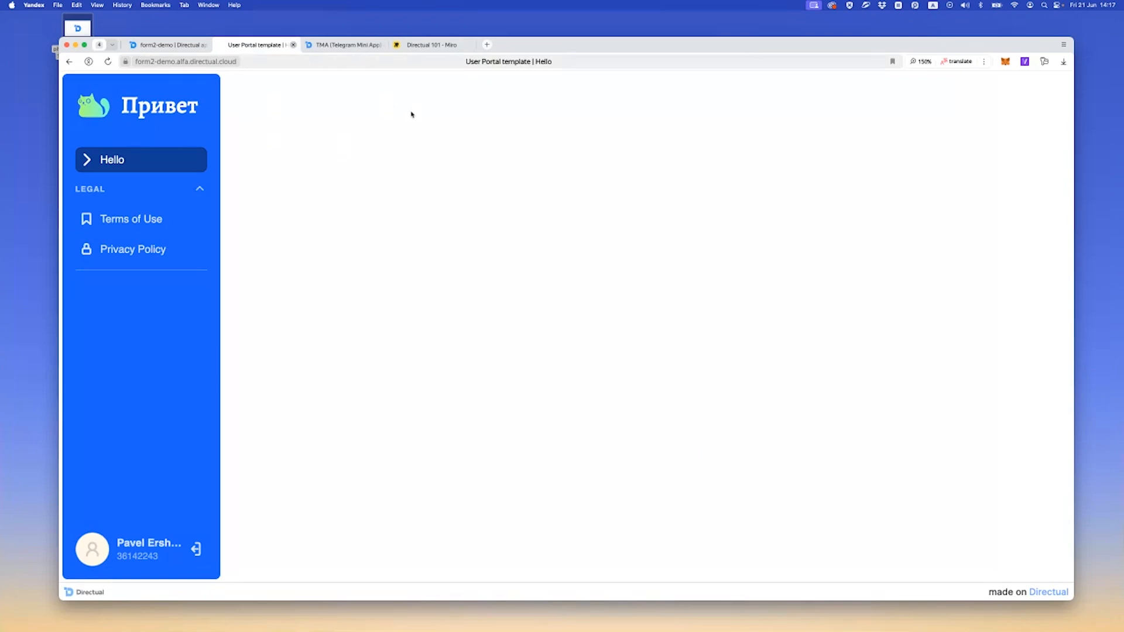
Return to the form settings, turn on showing the model and the state on the form for debugging, and save
{"action": "left_click", "coordinate": [167, 44]}
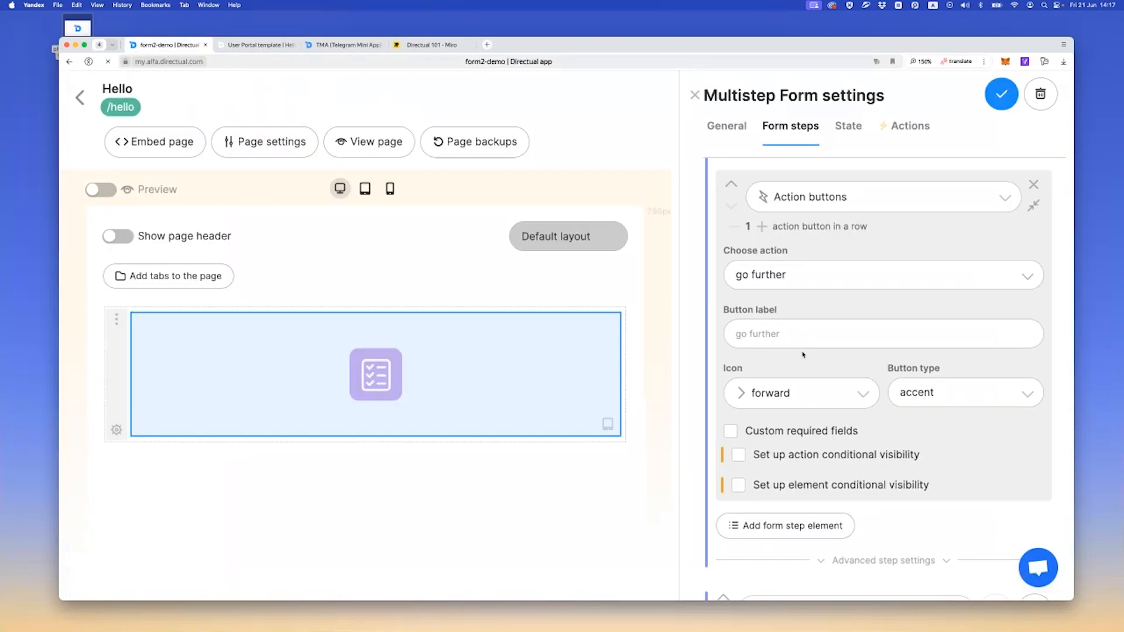
{"action": "scroll", "coordinate": [740, 416], "scroll_direction": "down", "scroll_amount": 5}
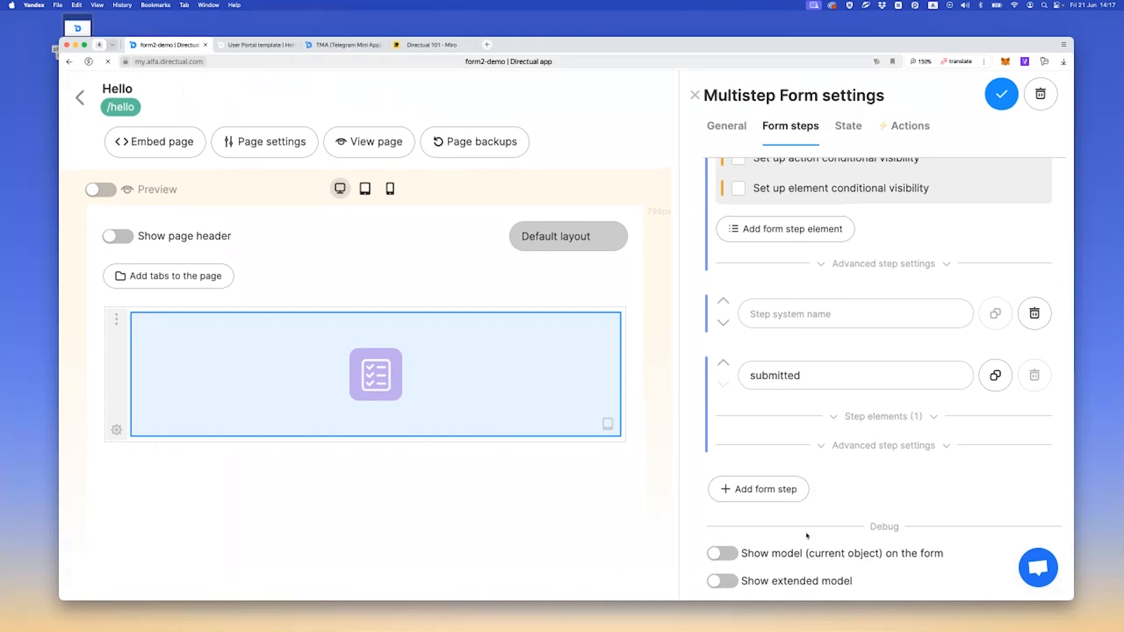
{"action": "left_click", "coordinate": [726, 553]}
{"action": "scroll", "coordinate": [811, 469], "scroll_direction": "up", "scroll_amount": 10}
{"action": "left_click", "coordinate": [849, 132]}
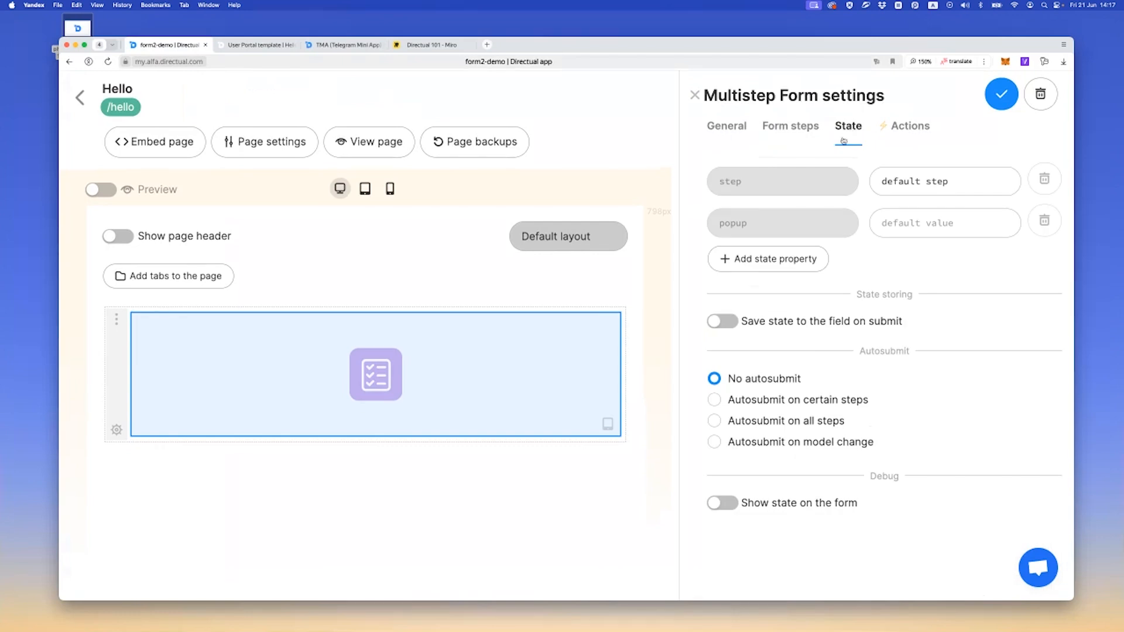
{"action": "left_click", "coordinate": [721, 508]}
Reload the live Hello page and examine the state, model and step debug output above the form
{"action": "left_click", "coordinate": [283, 46]}
{"action": "key", "text": "super+r"}
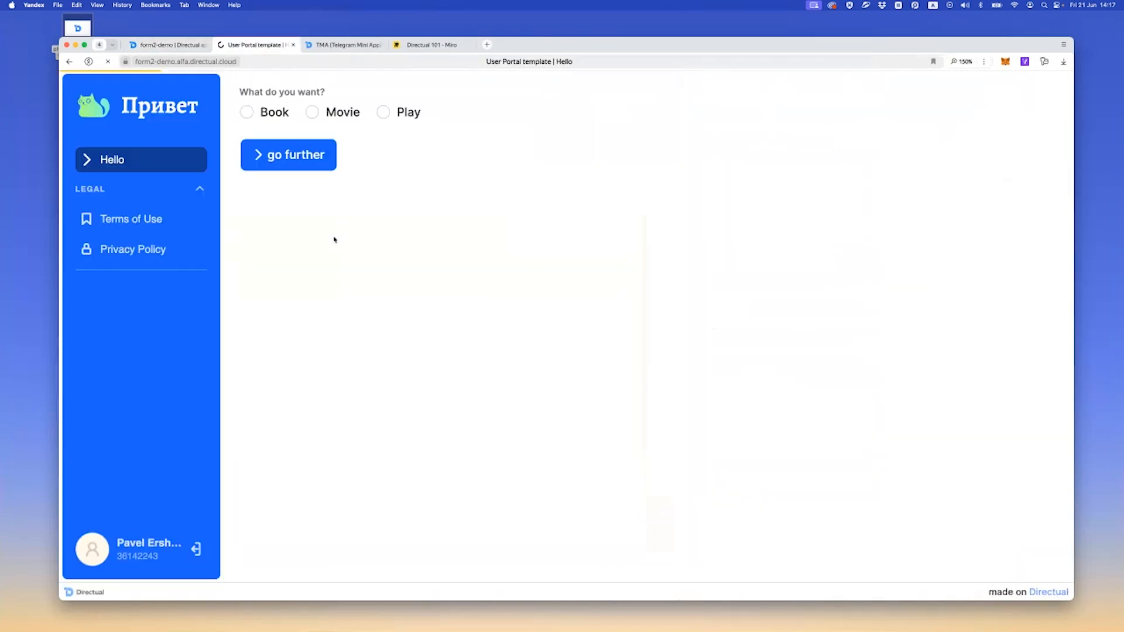
{"action": "left_click_drag", "start_coordinate": [273, 109], "coordinate": [400, 110]}
{"action": "left_click", "coordinate": [302, 122]}
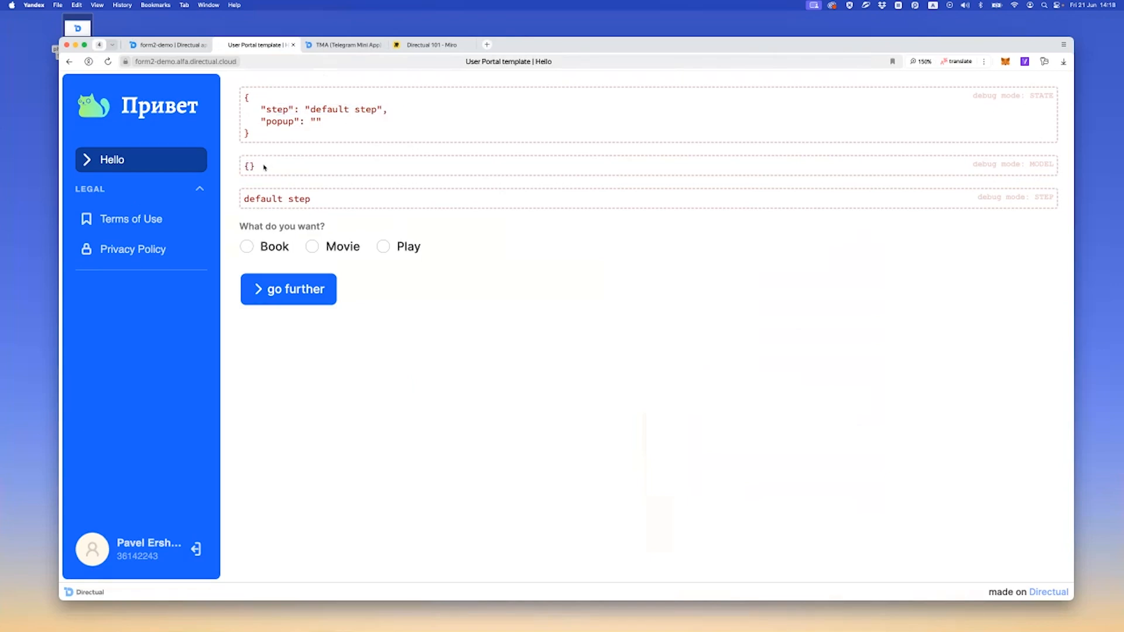
Test the live form by switching between the choices, going further with Book selected, and reloading the page
{"action": "left_click", "coordinate": [263, 247]}
{"action": "key", "text": "Right"}
{"action": "key", "text": "Right"}
{"action": "key", "text": "Left"}
{"action": "key", "text": "Left"}
{"action": "left_click", "coordinate": [339, 297]}
{"action": "left_click", "coordinate": [268, 298]}
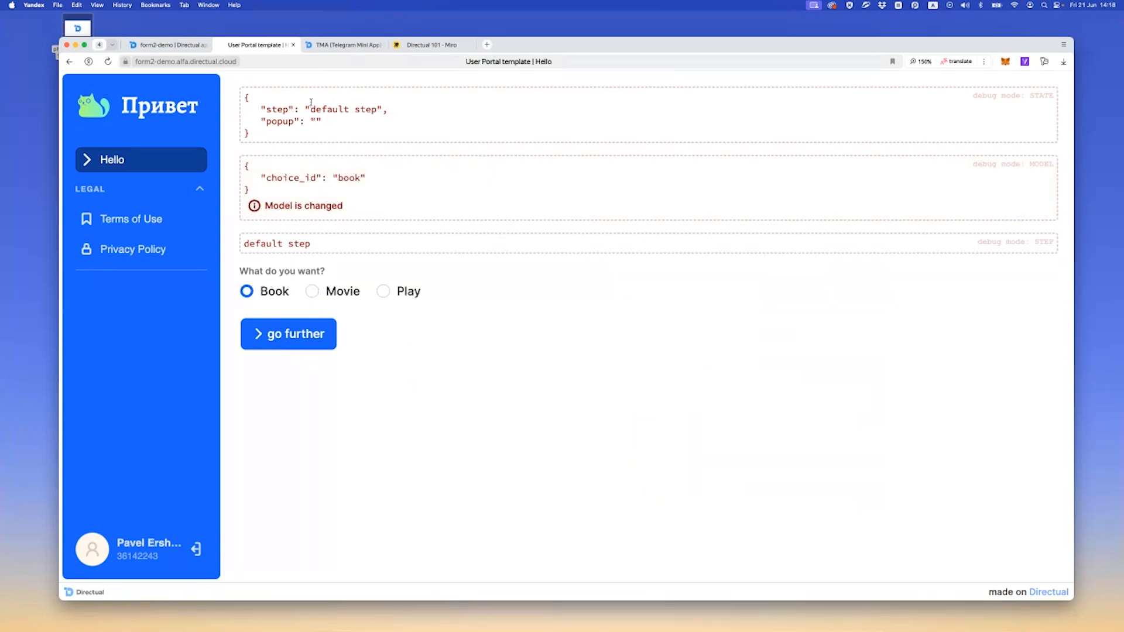
{"action": "left_click", "coordinate": [277, 341]}
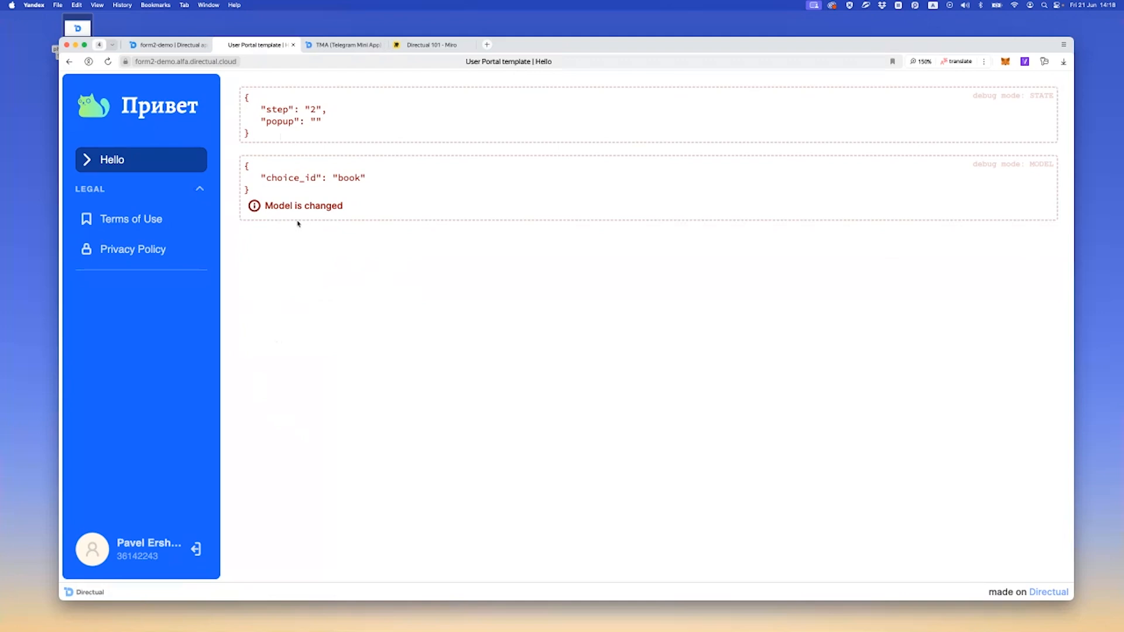
{"action": "key", "text": "super+r"}
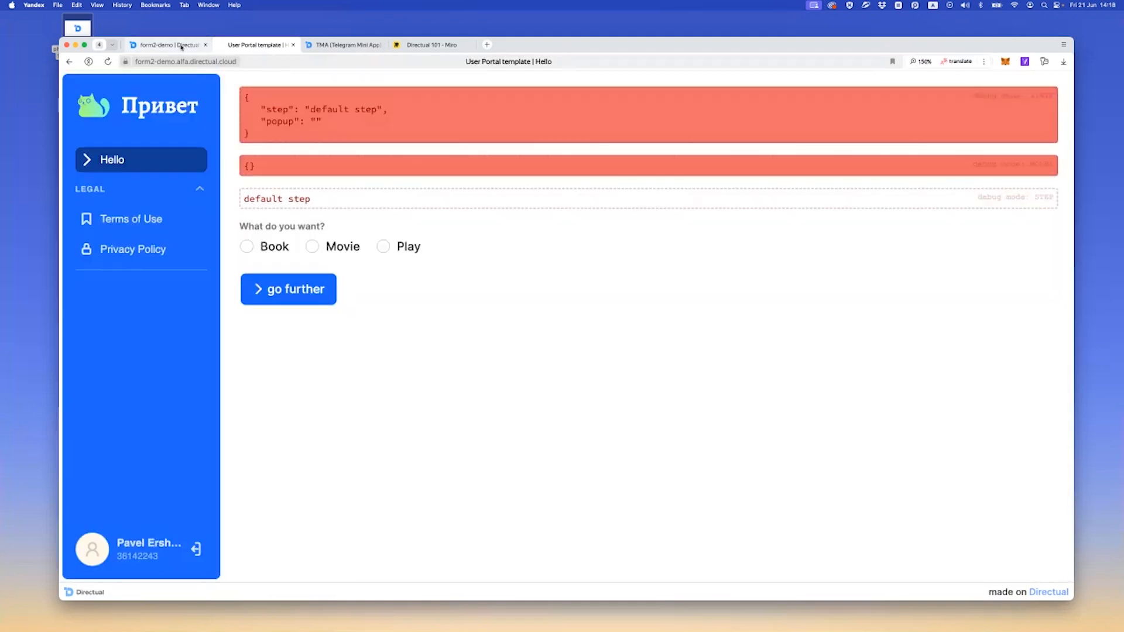
In the form settings, change the go further action's FormState.step value to {{choice_id}}-2 and save
{"action": "left_click", "coordinate": [180, 45]}
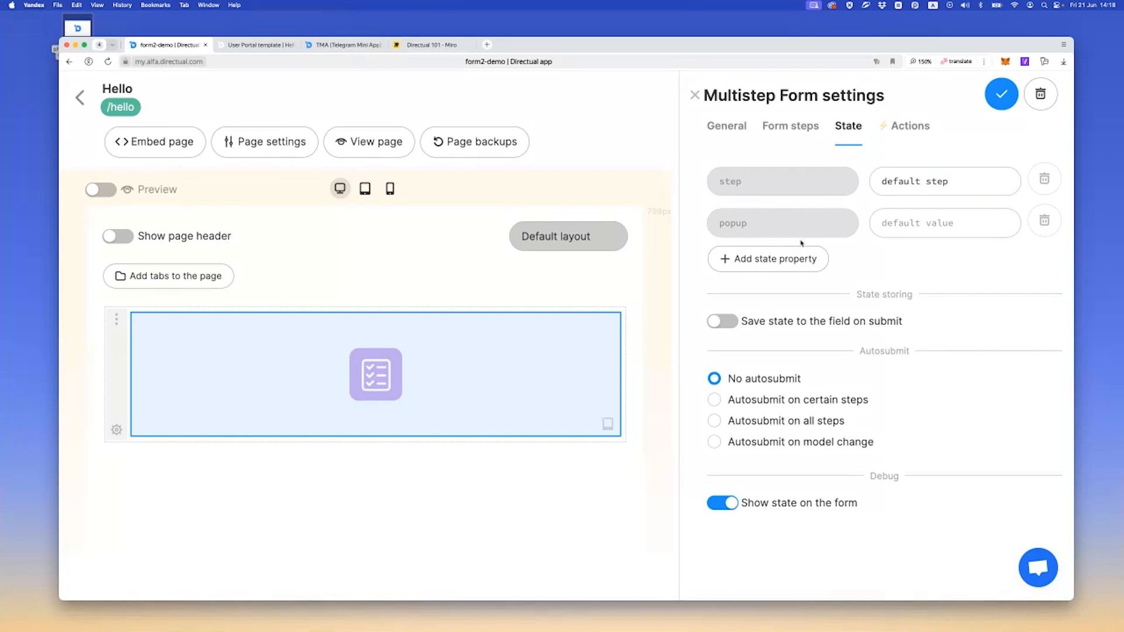
{"action": "left_click", "coordinate": [902, 129]}
{"action": "left_click", "coordinate": [749, 319]}
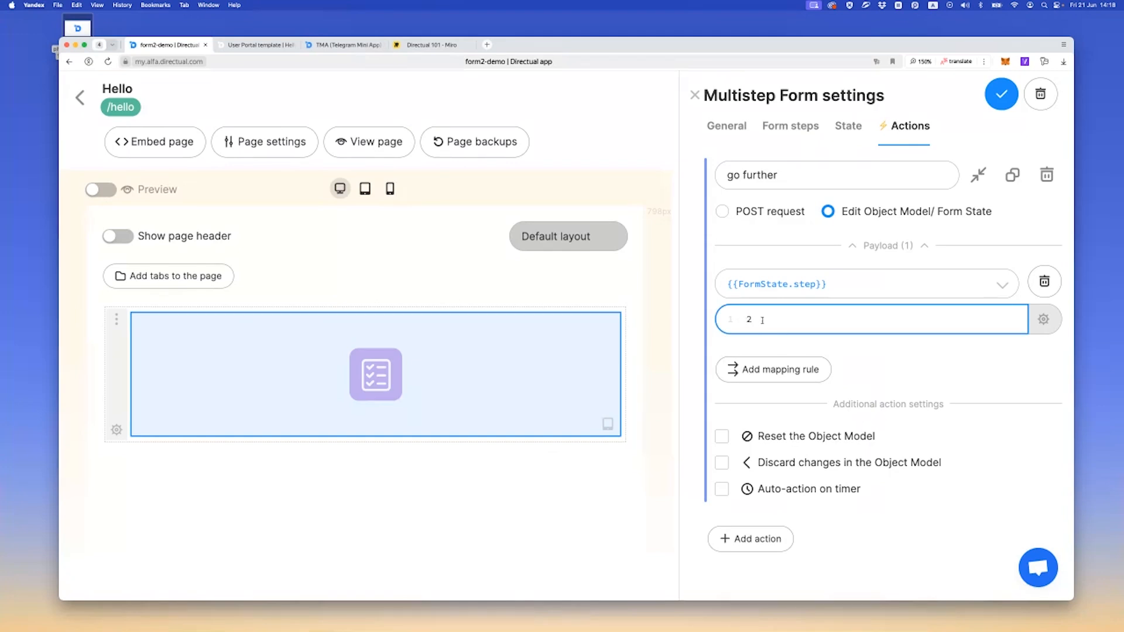
{"action": "type", "text": "{{"}
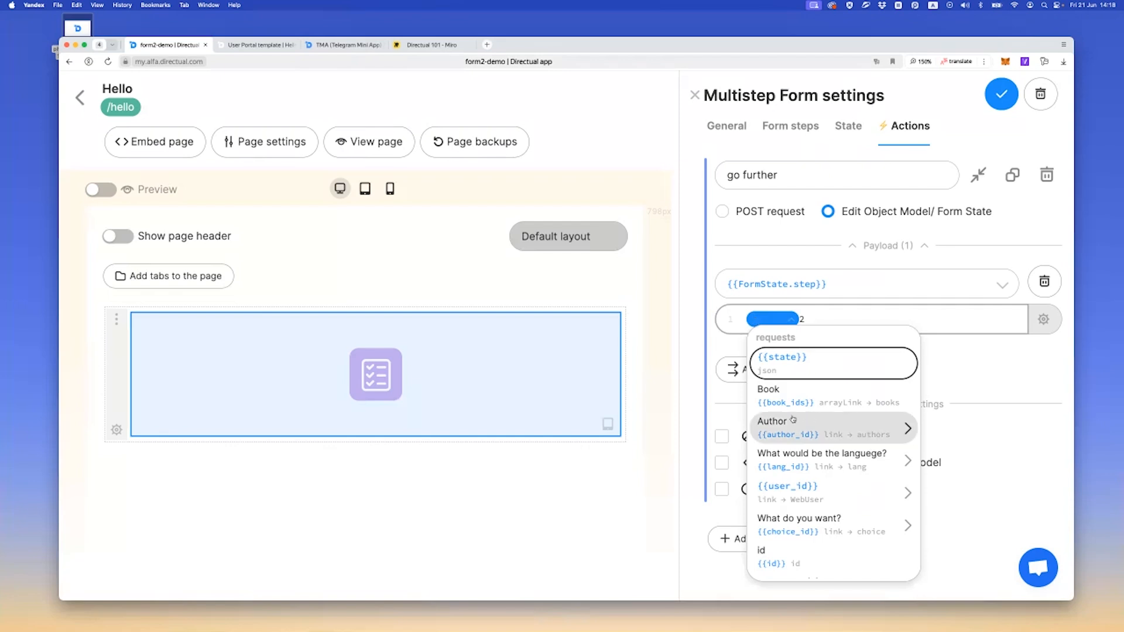
{"action": "scroll", "coordinate": [794, 419], "scroll_direction": "down", "scroll_amount": 2}
{"action": "left_click", "coordinate": [794, 473]}
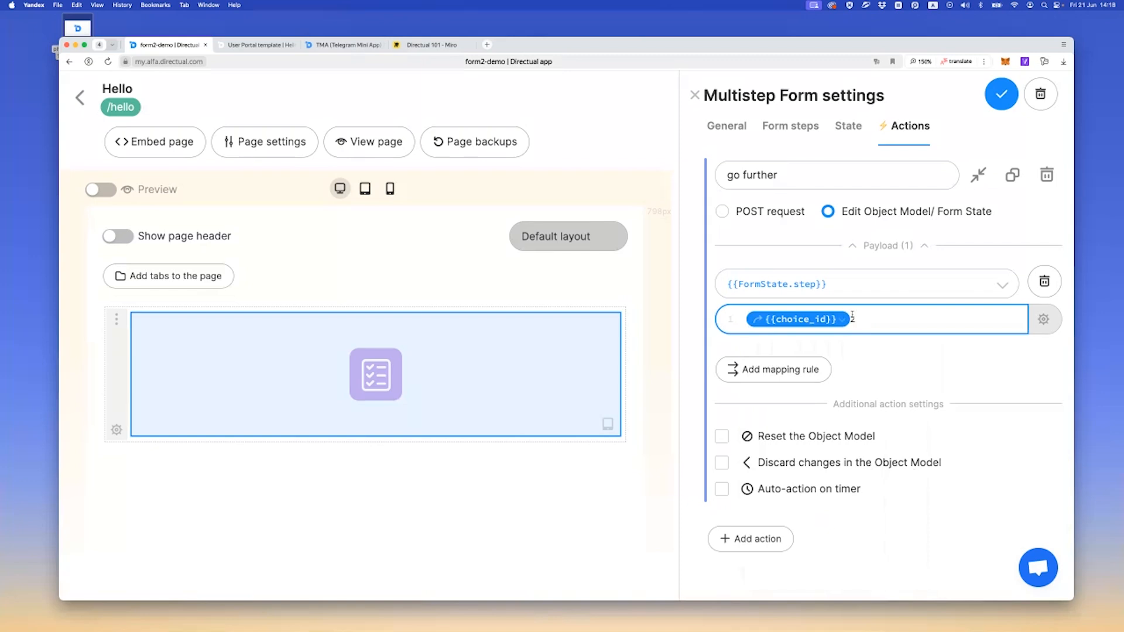
{"action": "type", "text": "-2"}
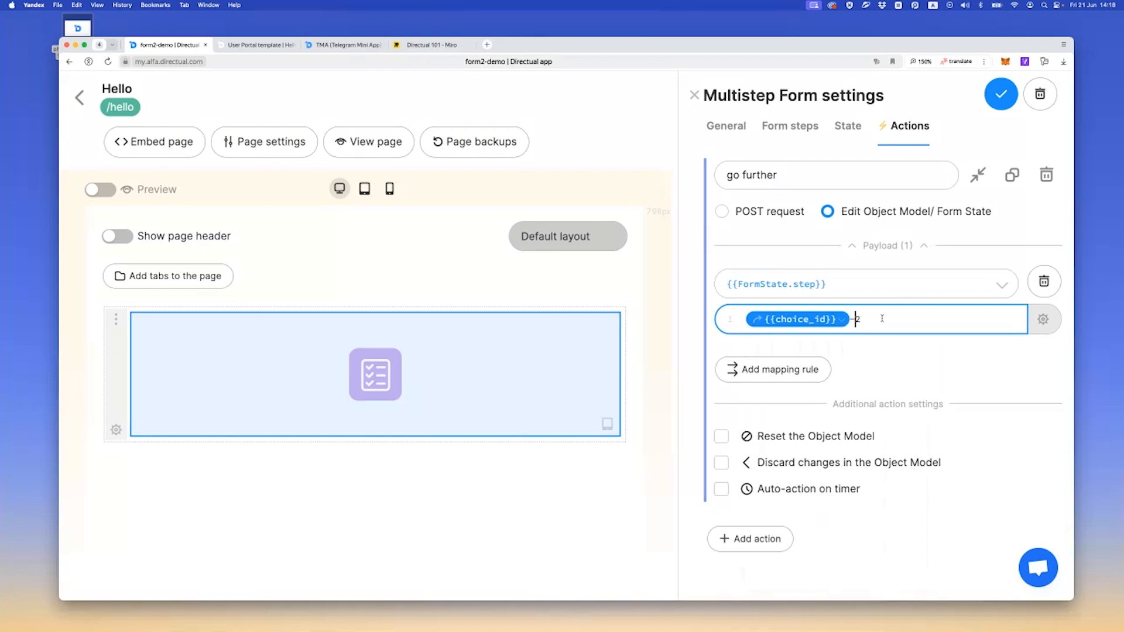
{"action": "left_click", "coordinate": [1002, 94]}
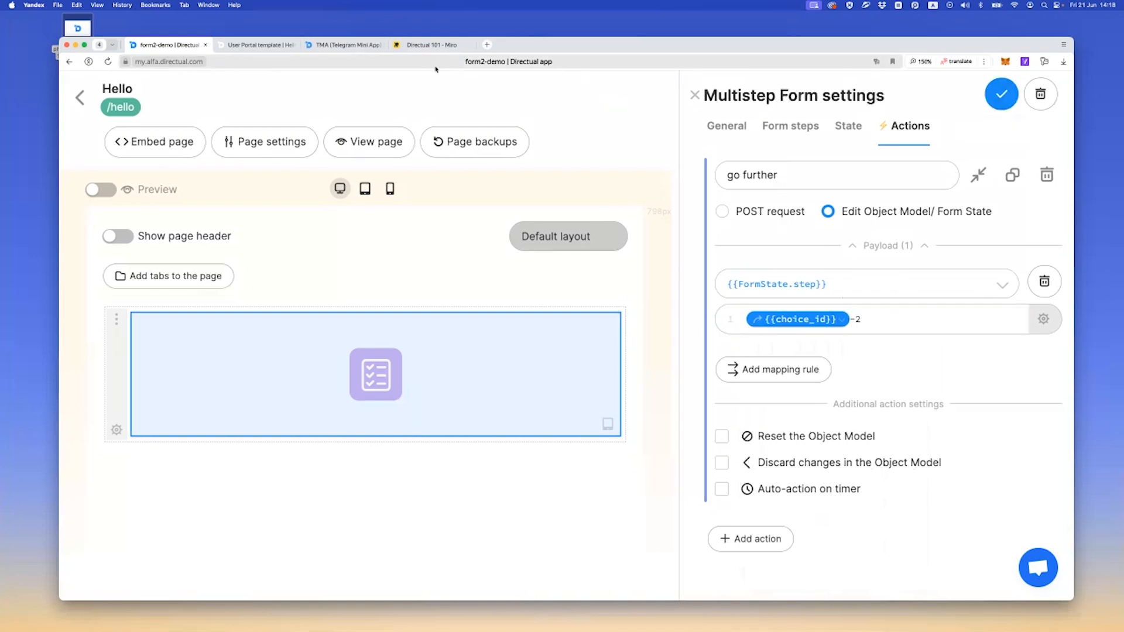
Reload the live Hello page, test go further without choosing an option, and reload the page again
{"action": "left_click", "coordinate": [257, 45]}
{"action": "key", "text": "super+r"}
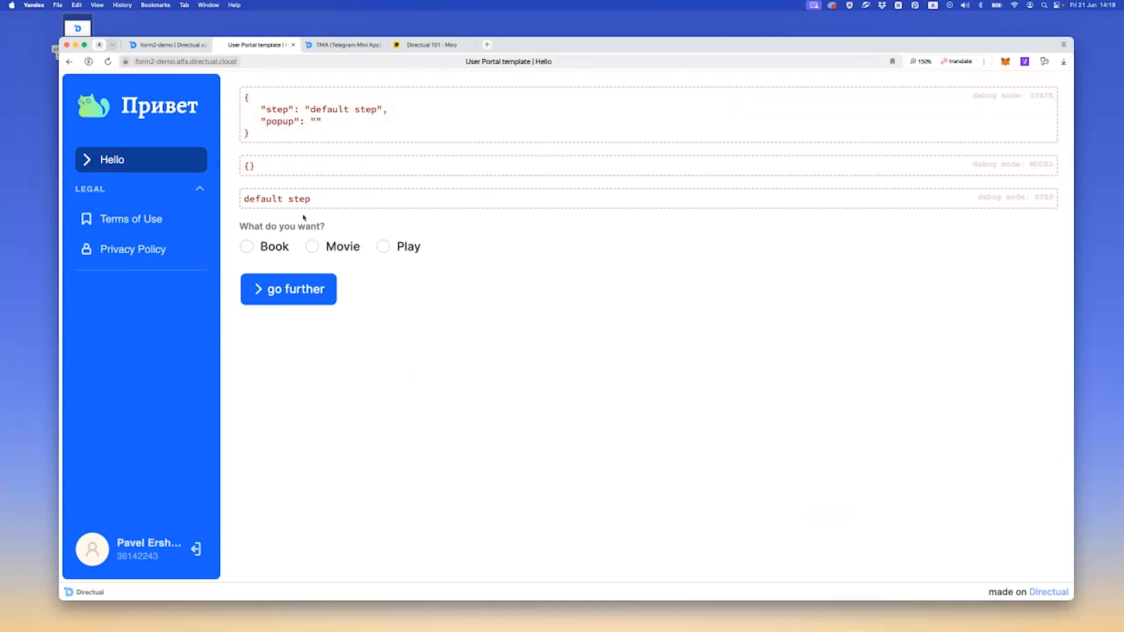
{"action": "left_click", "coordinate": [285, 291]}
{"action": "key", "text": "super+r"}
Set the default step's action buttons element to show only if "What do you want?" is NOT empty, and save the form
{"action": "left_click", "coordinate": [168, 44]}
{"action": "left_click", "coordinate": [798, 133]}
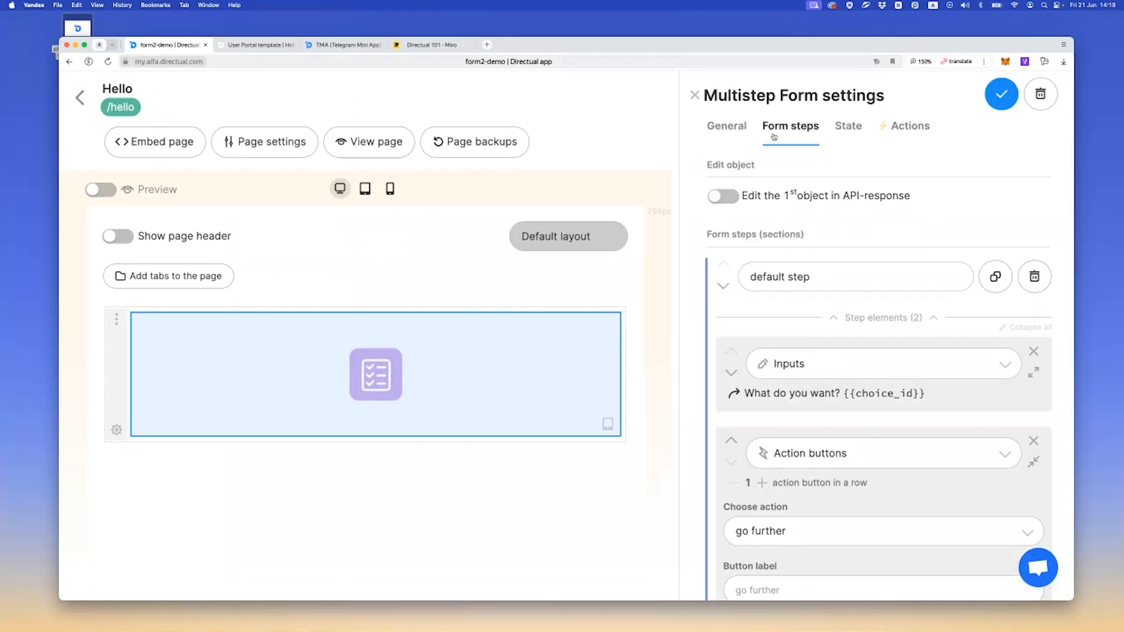
{"action": "scroll", "coordinate": [890, 311], "scroll_direction": "down", "scroll_amount": 3}
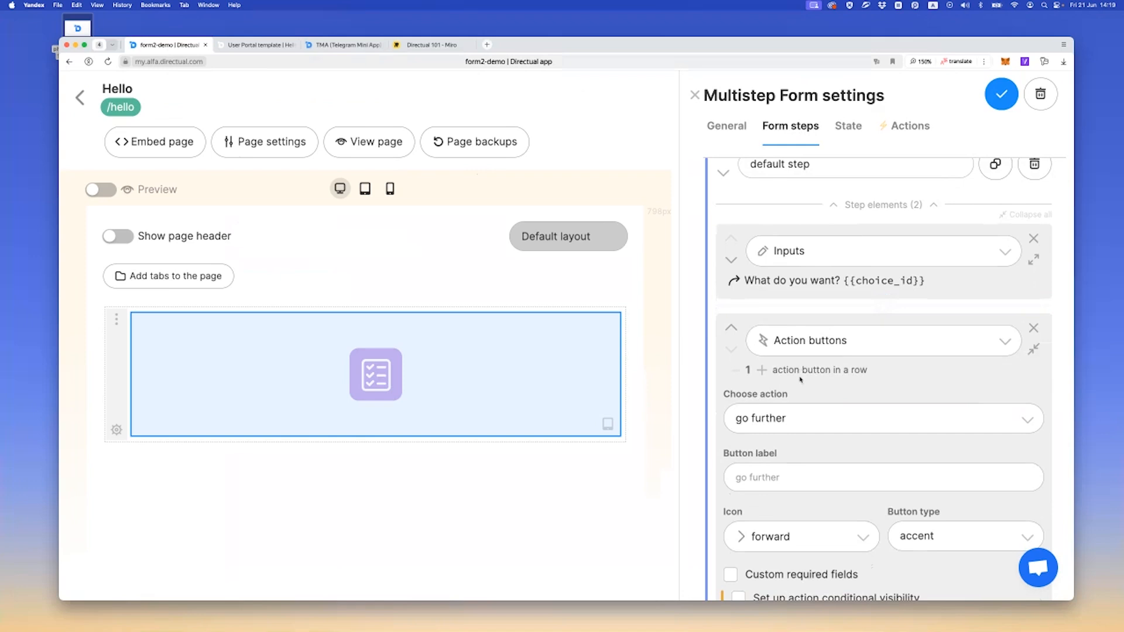
{"action": "scroll", "coordinate": [878, 387], "scroll_direction": "down", "scroll_amount": 5}
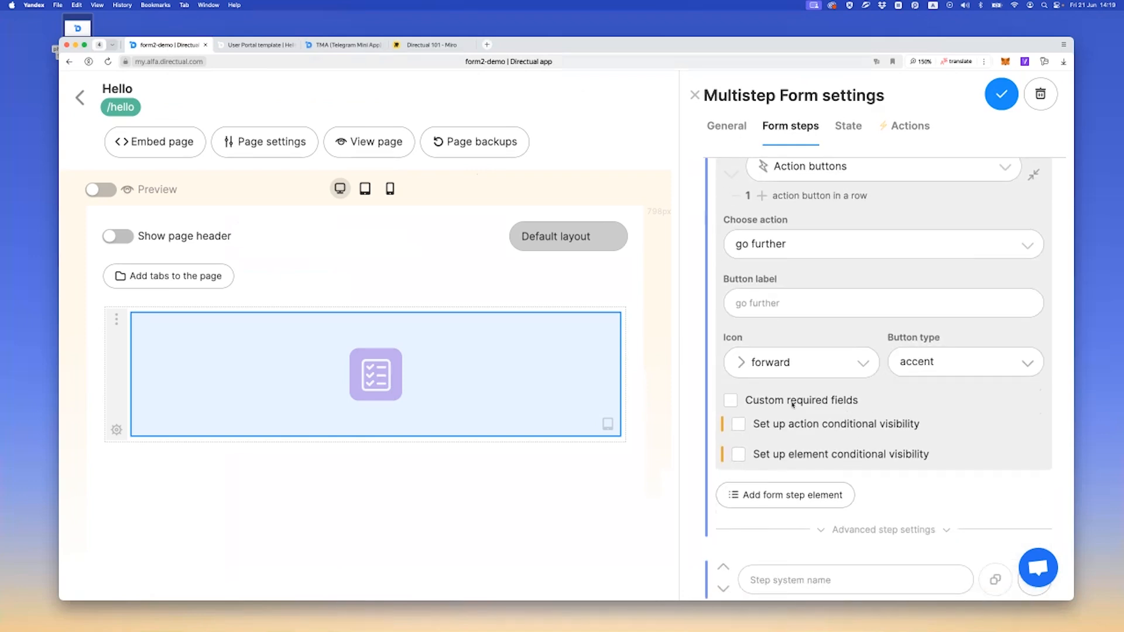
{"action": "left_click", "coordinate": [738, 455]}
{"action": "scroll", "coordinate": [763, 411], "scroll_direction": "down", "scroll_amount": 3}
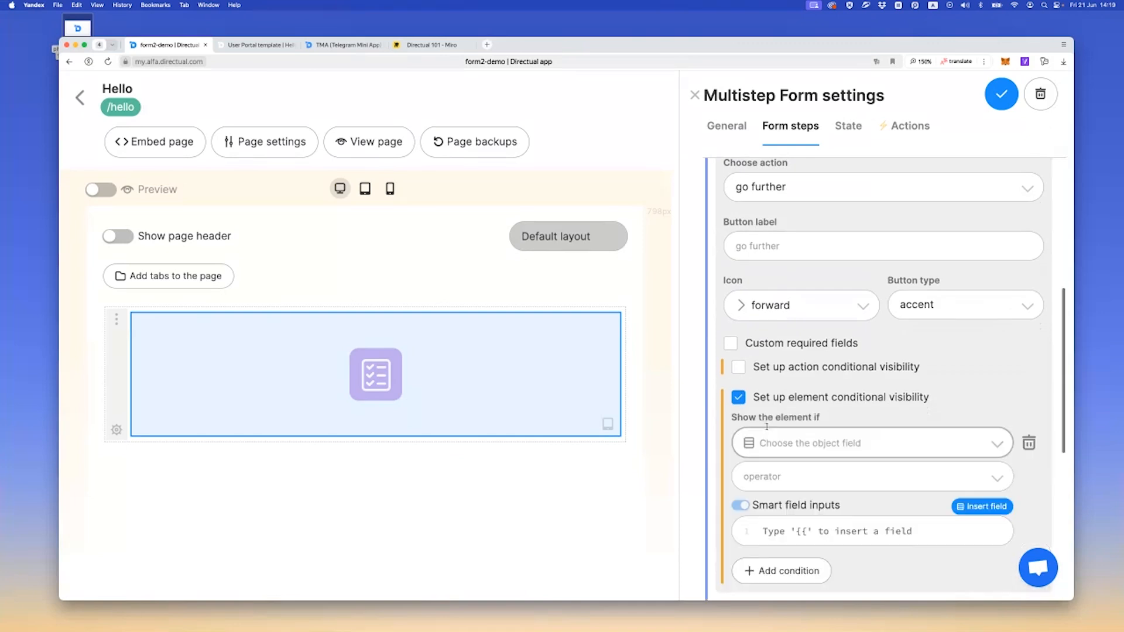
{"action": "left_click", "coordinate": [784, 396]}
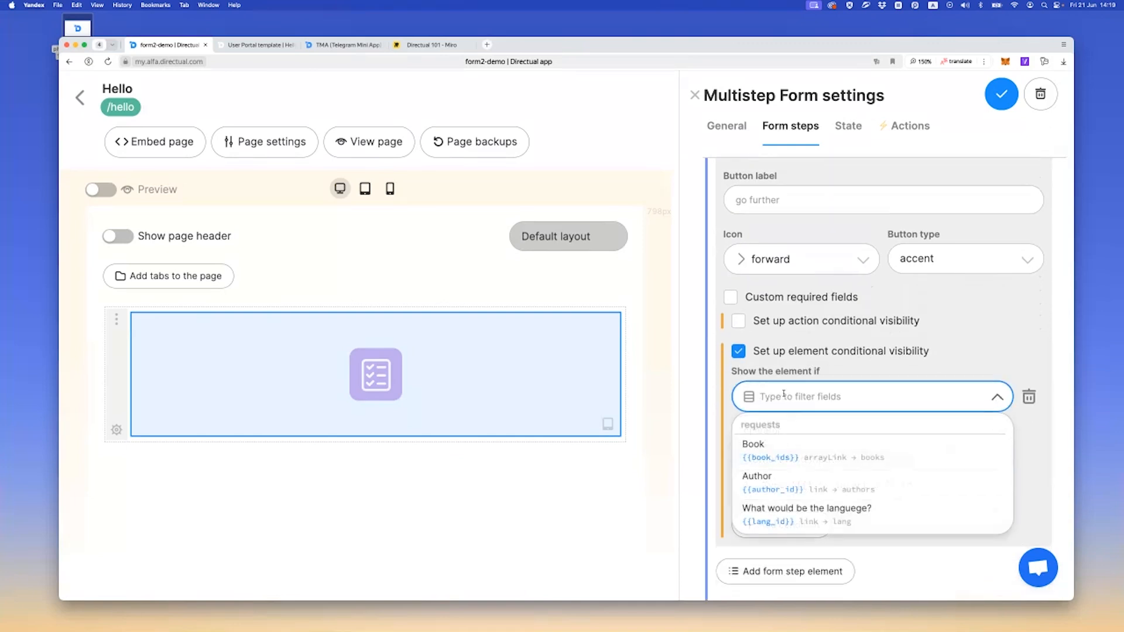
{"action": "scroll", "coordinate": [781, 445], "scroll_direction": "down", "scroll_amount": 6}
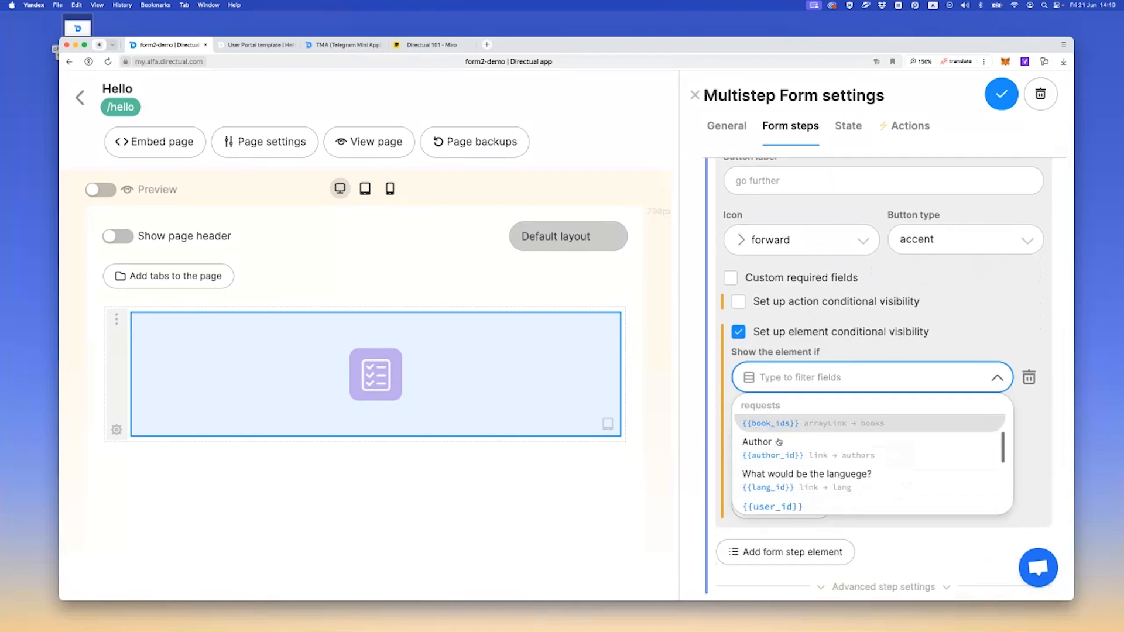
{"action": "left_click", "coordinate": [783, 443]}
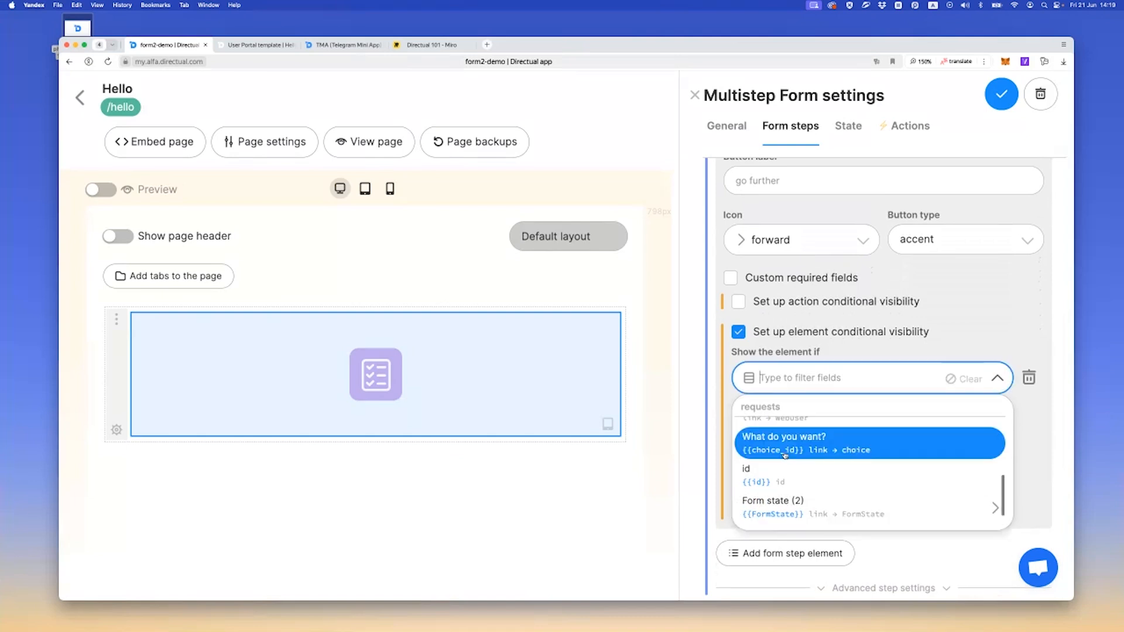
{"action": "left_click", "coordinate": [777, 419]}
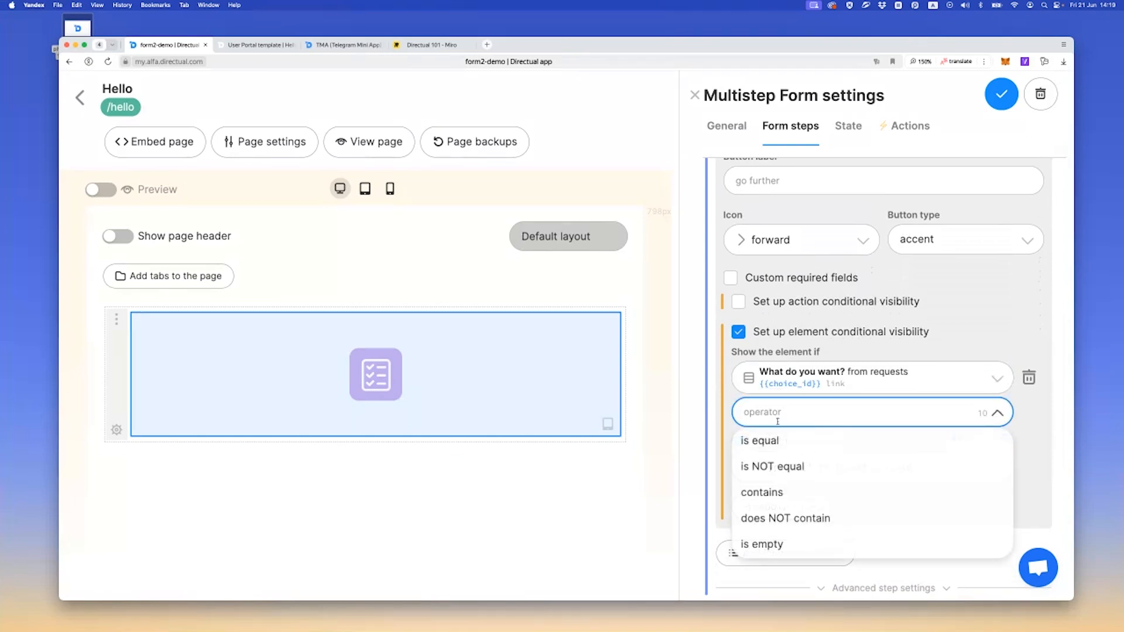
{"action": "scroll", "coordinate": [795, 499], "scroll_direction": "down", "scroll_amount": 2}
{"action": "left_click", "coordinate": [773, 528]}
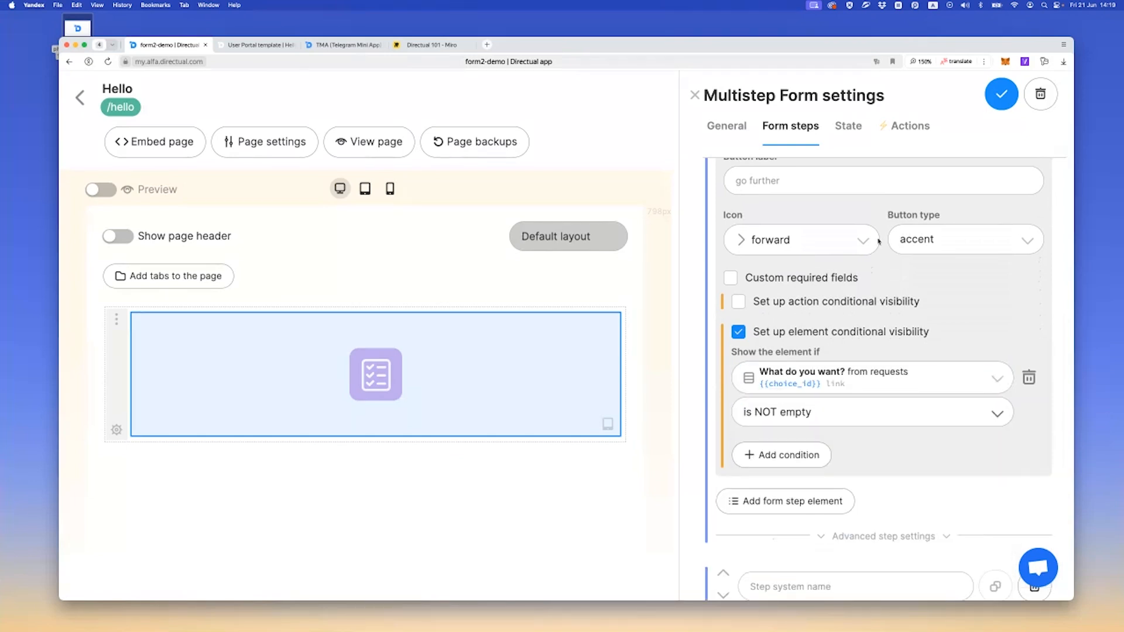
{"action": "left_click", "coordinate": [989, 89]}
Reload the live Hello page and test the button's visibility by switching between Book, Movie and Play
{"action": "left_click", "coordinate": [255, 44]}
{"action": "key", "text": "super+r"}
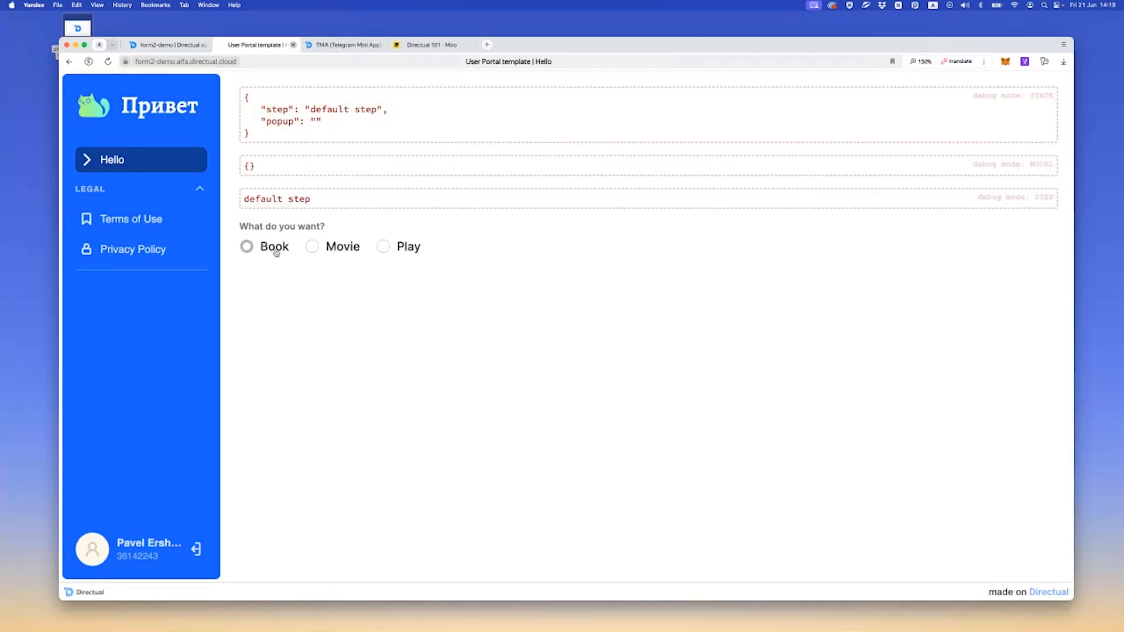
{"action": "left_click", "coordinate": [276, 248]}
{"action": "left_click", "coordinate": [350, 292]}
{"action": "left_click", "coordinate": [411, 294]}
{"action": "left_click", "coordinate": [313, 292]}
{"action": "left_click", "coordinate": [268, 291]}
{"action": "left_click", "coordinate": [352, 294]}
{"action": "left_click", "coordinate": [402, 296]}
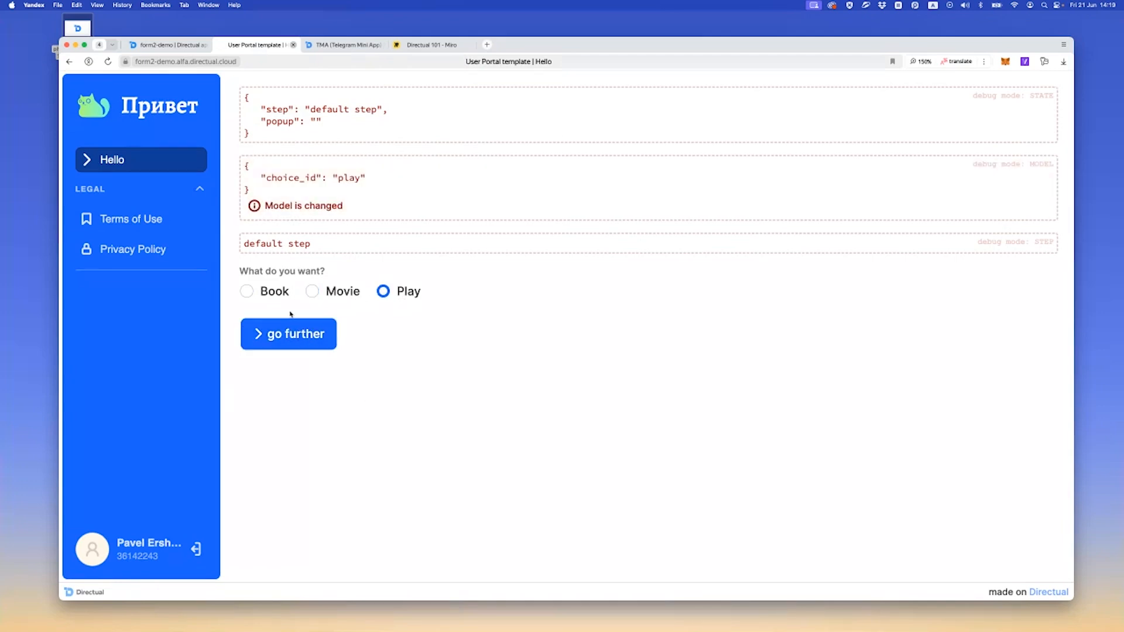
{"action": "left_click", "coordinate": [311, 292]}
{"action": "key", "text": "Left"}
{"action": "left_click", "coordinate": [312, 291]}
{"action": "left_click", "coordinate": [383, 292]}
{"action": "left_click", "coordinate": [259, 294]}
{"action": "left_click", "coordinate": [326, 296]}
{"action": "left_click", "coordinate": [377, 293]}
{"action": "left_click", "coordinate": [320, 298]}
In the form settings, turn on action conditional visibility for the go further button and choose to disable the button
{"action": "left_click", "coordinate": [166, 45]}
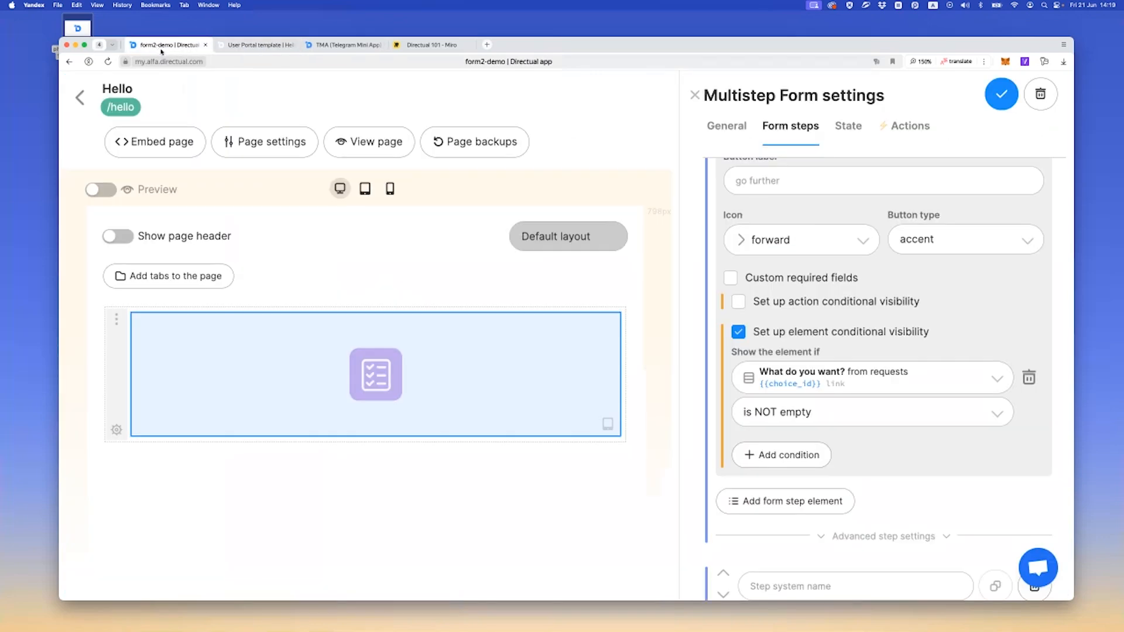
{"action": "scroll", "coordinate": [778, 358], "scroll_direction": "up", "scroll_amount": 1}
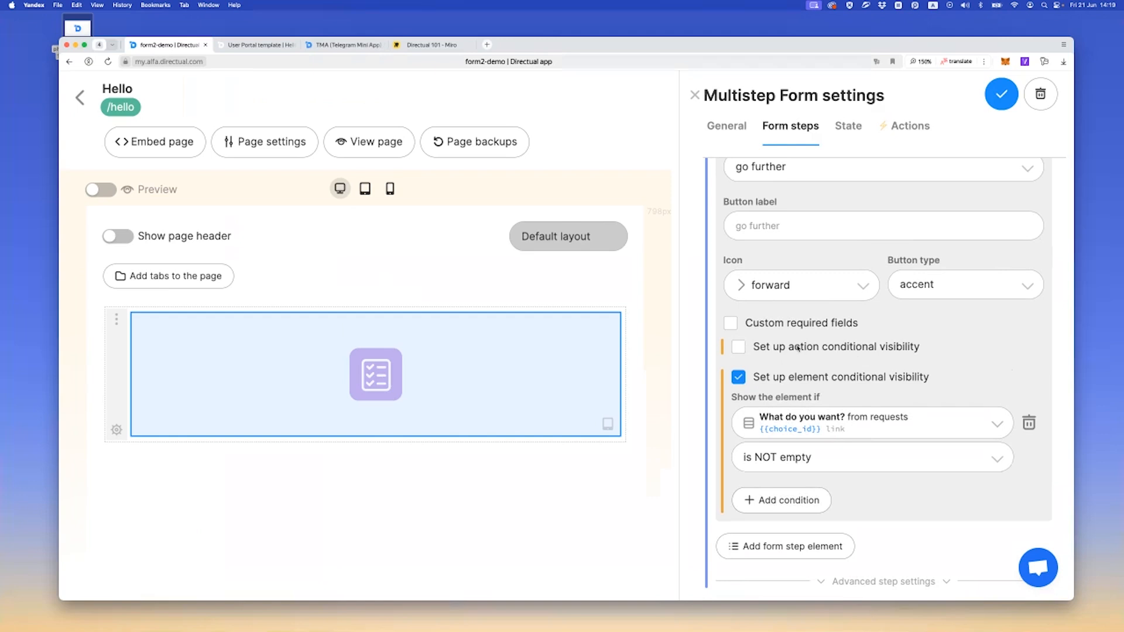
{"action": "scroll", "coordinate": [791, 342], "scroll_direction": "up", "scroll_amount": 1}
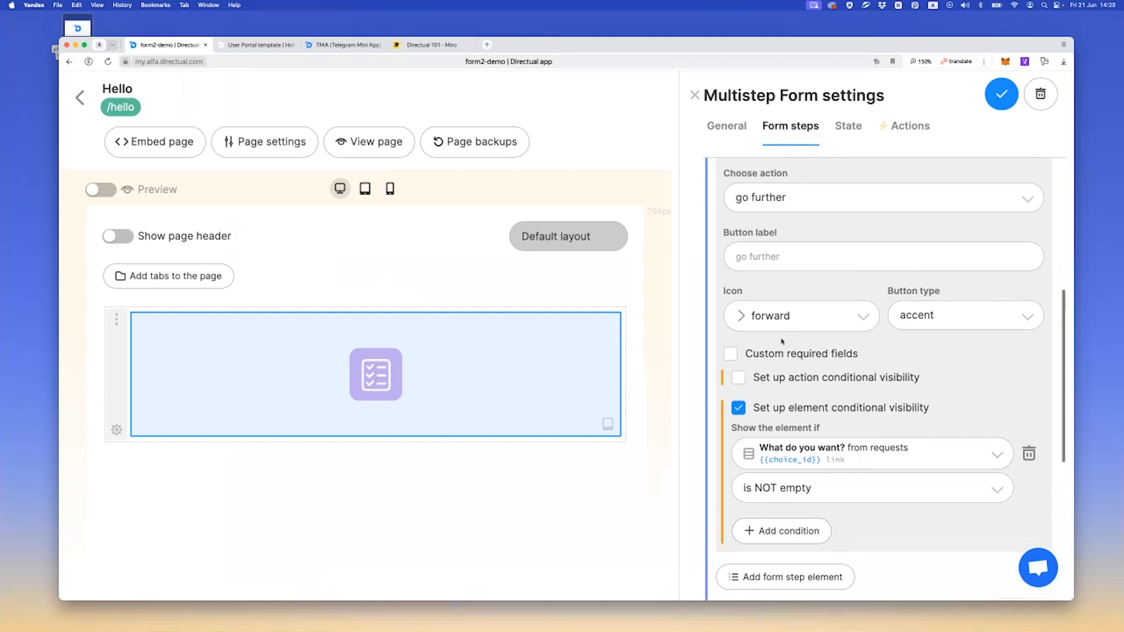
{"action": "left_click", "coordinate": [737, 377]}
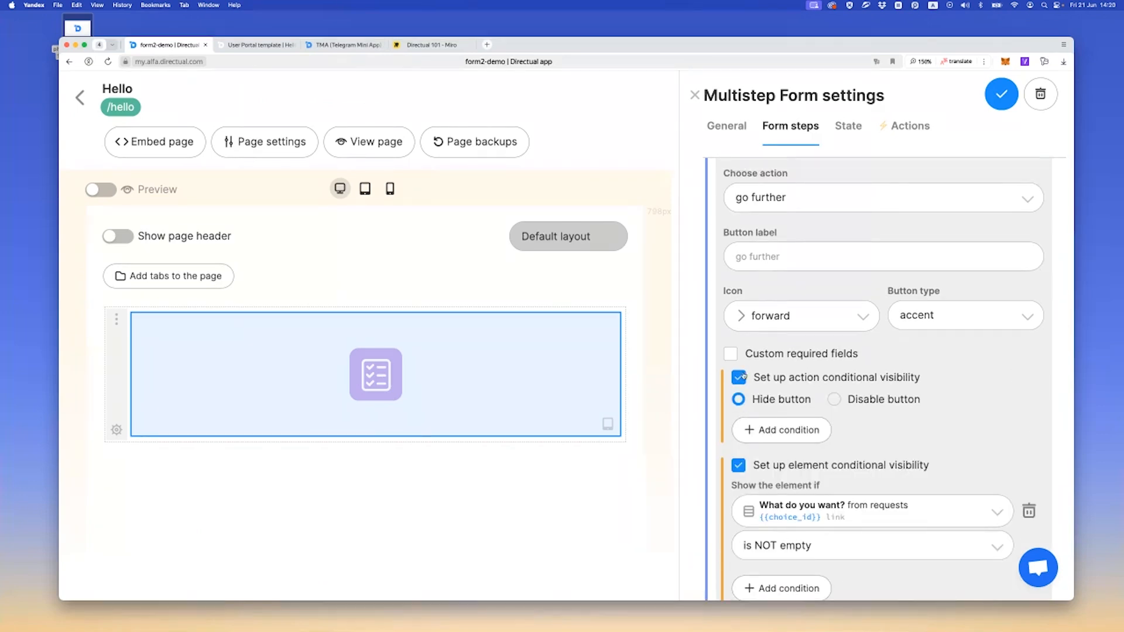
{"action": "scroll", "coordinate": [859, 385], "scroll_direction": "down", "scroll_amount": 1}
{"action": "left_click", "coordinate": [859, 361]}
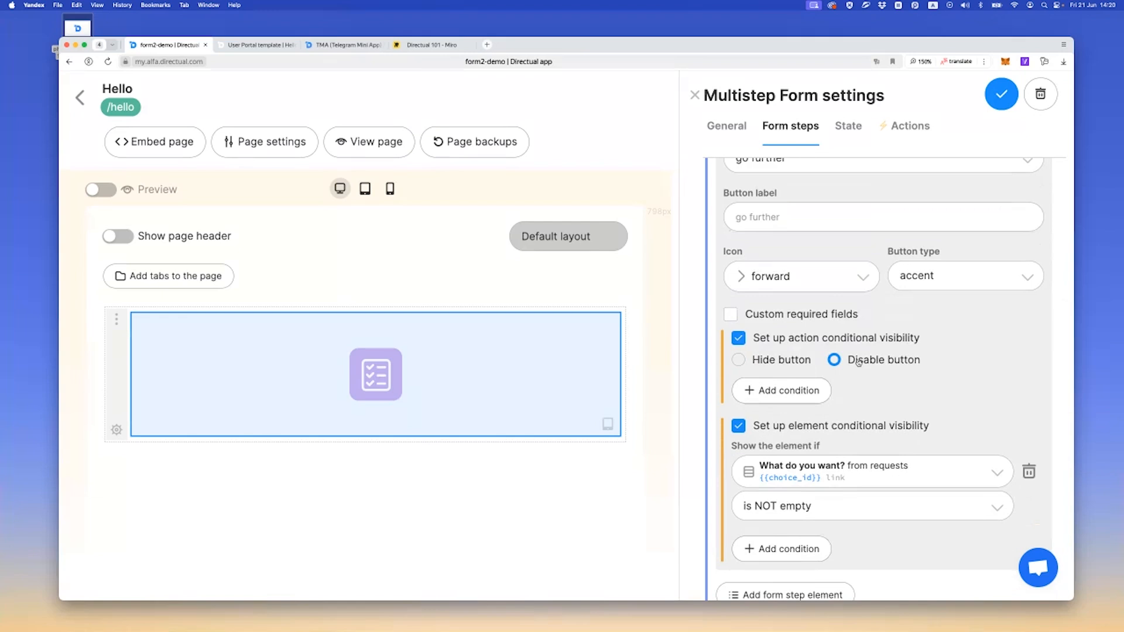
Add the button condition "What do you want?" is NOT equal to book, and save the form
{"action": "left_click", "coordinate": [786, 391]}
{"action": "scroll", "coordinate": [786, 392], "scroll_direction": "down", "scroll_amount": 2}
{"action": "left_click", "coordinate": [796, 350]}
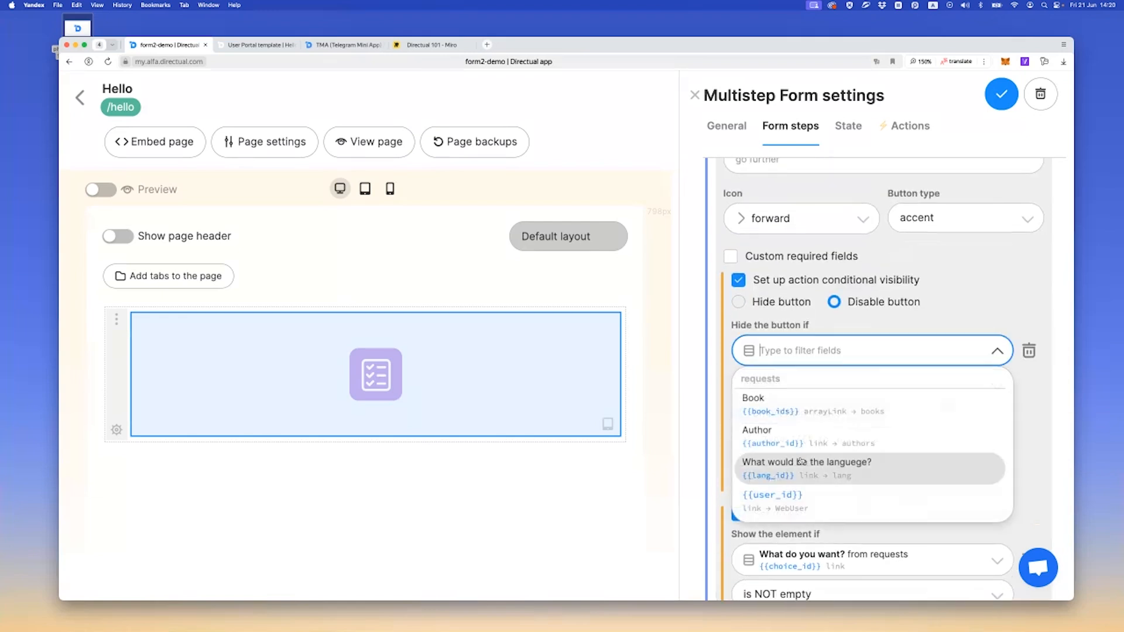
{"action": "scroll", "coordinate": [801, 460], "scroll_direction": "down", "scroll_amount": 1}
{"action": "scroll", "coordinate": [793, 422], "scroll_direction": "up", "scroll_amount": 1}
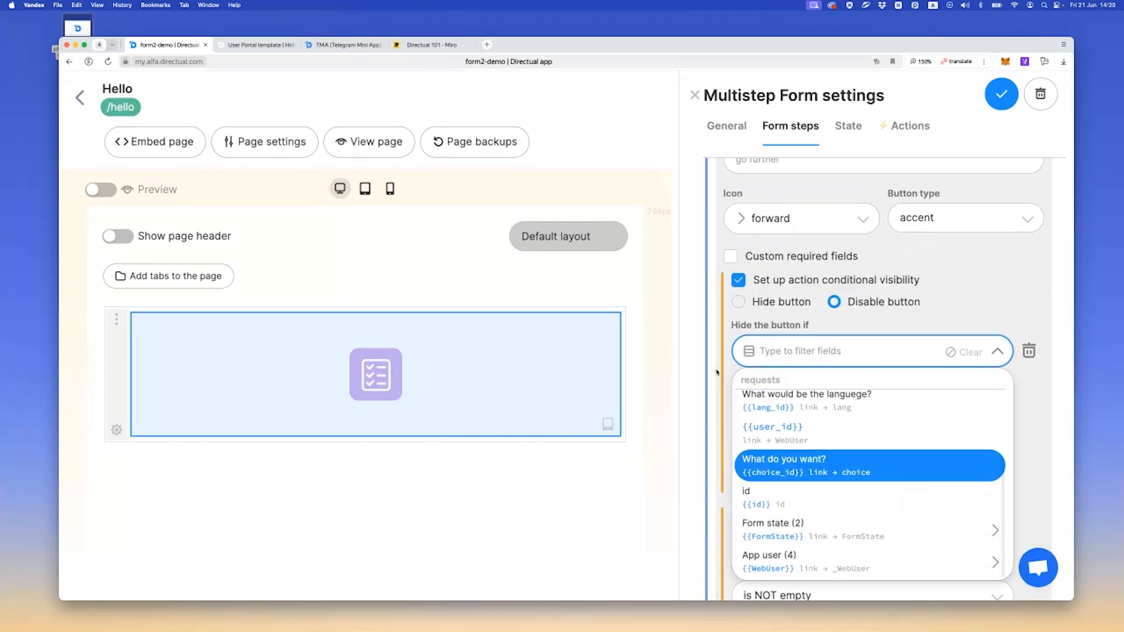
{"action": "left_click", "coordinate": [790, 393]}
{"action": "left_click", "coordinate": [791, 394]}
{"action": "scroll", "coordinate": [783, 469], "scroll_direction": "down", "scroll_amount": 1}
{"action": "scroll", "coordinate": [784, 466], "scroll_direction": "up", "scroll_amount": 1}
{"action": "left_click", "coordinate": [774, 440]}
{"action": "left_click", "coordinate": [778, 440]}
{"action": "type", "text": "b"}
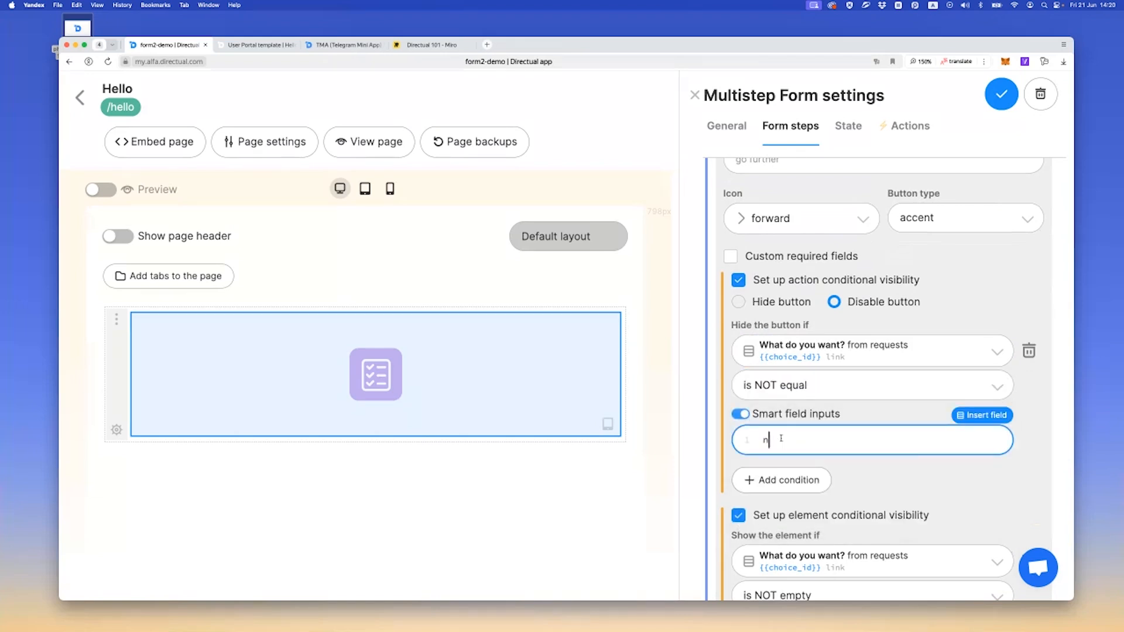
{"action": "type", "text": "ook"}
{"action": "left_click", "coordinate": [1001, 95]}
Reload the live page, test the button condition with Movie and Book, go further with Book, and reload again
{"action": "left_click", "coordinate": [261, 45]}
{"action": "key", "text": "super+r"}
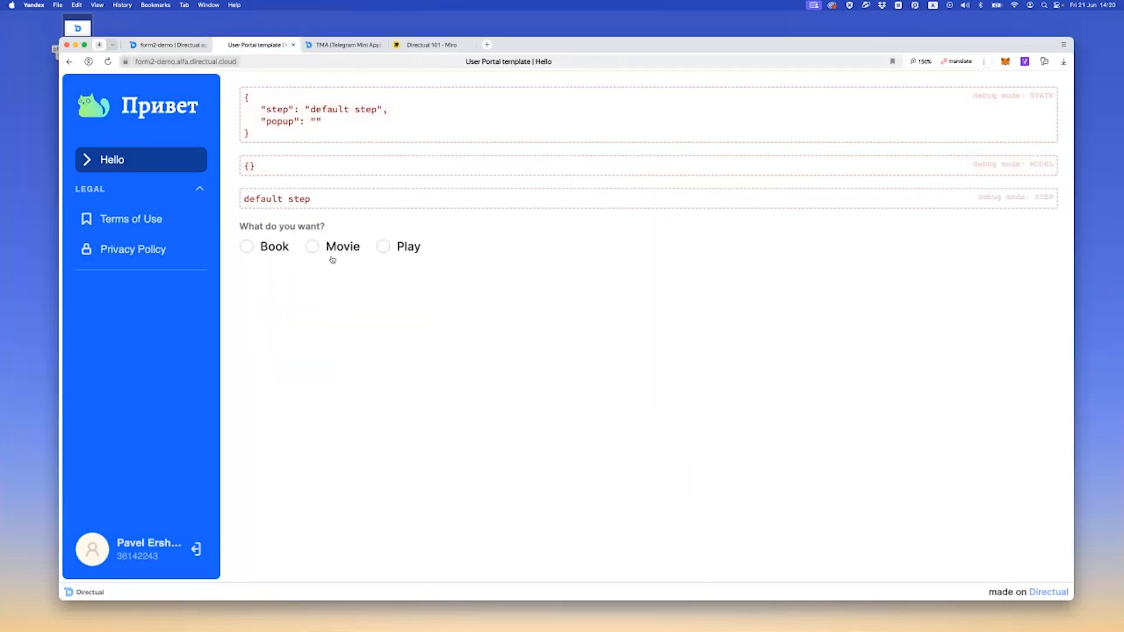
{"action": "left_click", "coordinate": [332, 246]}
{"action": "left_click", "coordinate": [246, 291]}
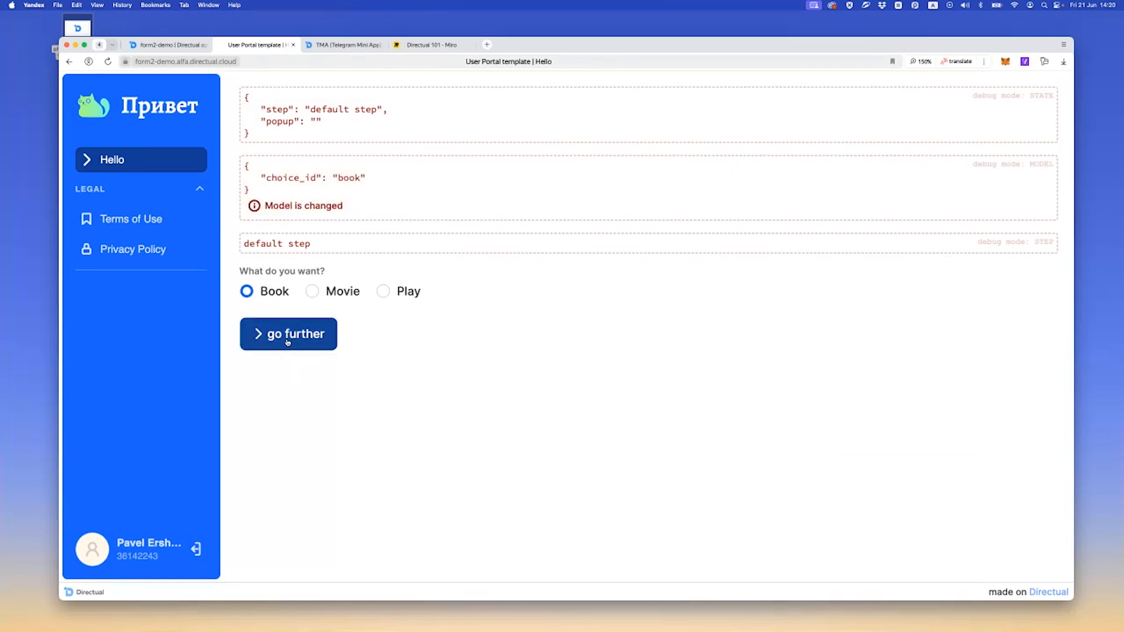
{"action": "left_click", "coordinate": [287, 343]}
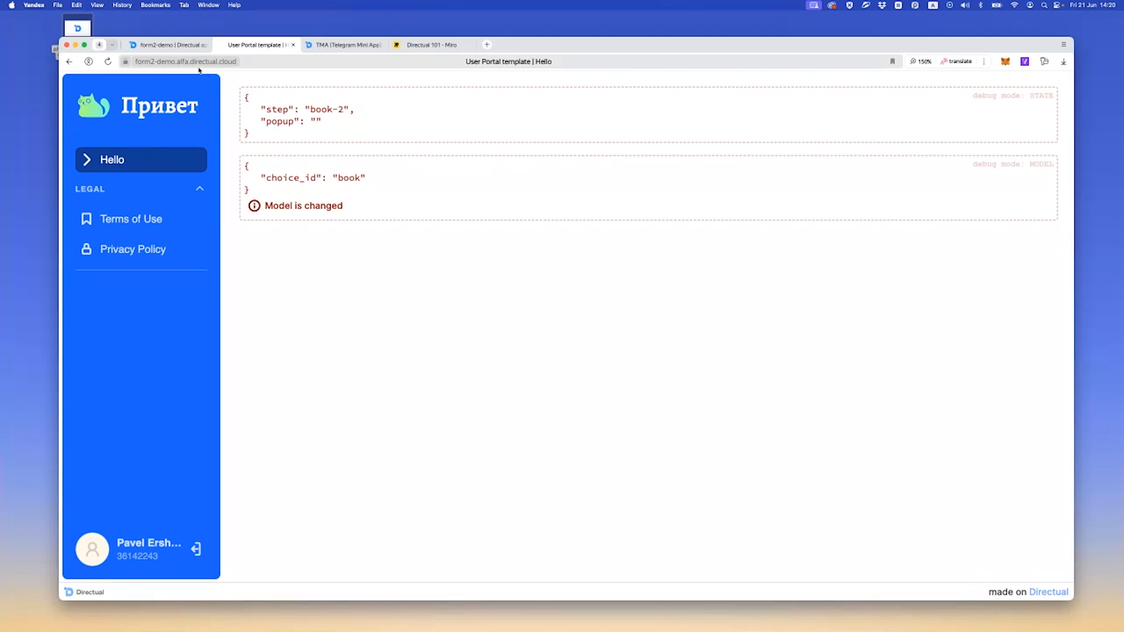
{"action": "key", "text": "super+r"}
Return to the multistep form settings, collapse the Action buttons element, and name the empty form step book-2
{"action": "left_click", "coordinate": [173, 45]}
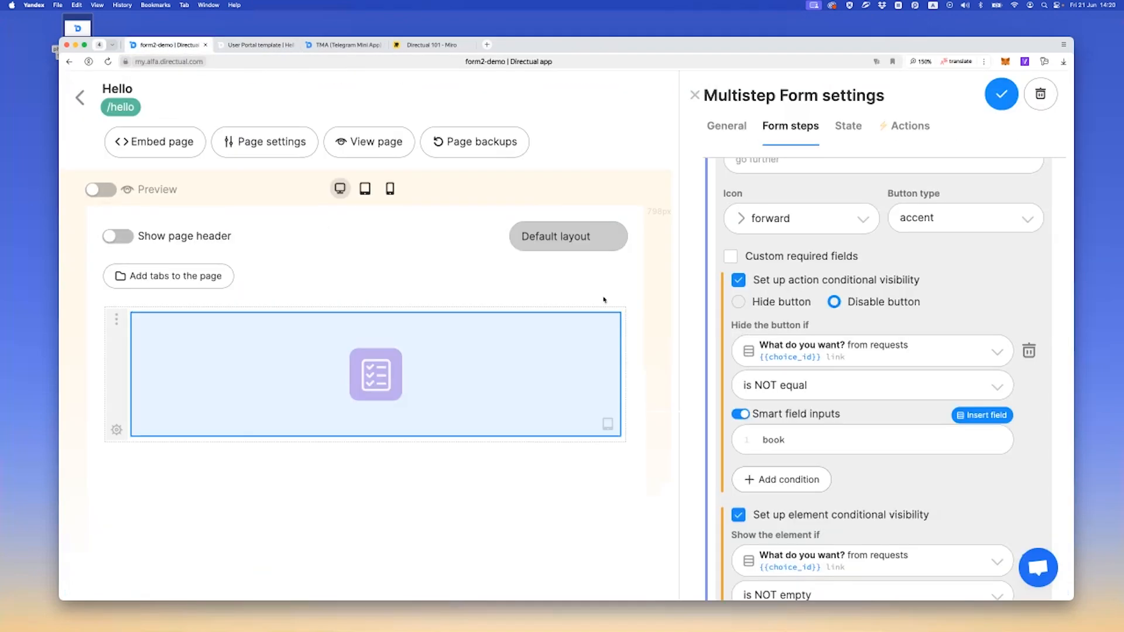
{"action": "scroll", "coordinate": [826, 192], "scroll_direction": "up", "scroll_amount": 5}
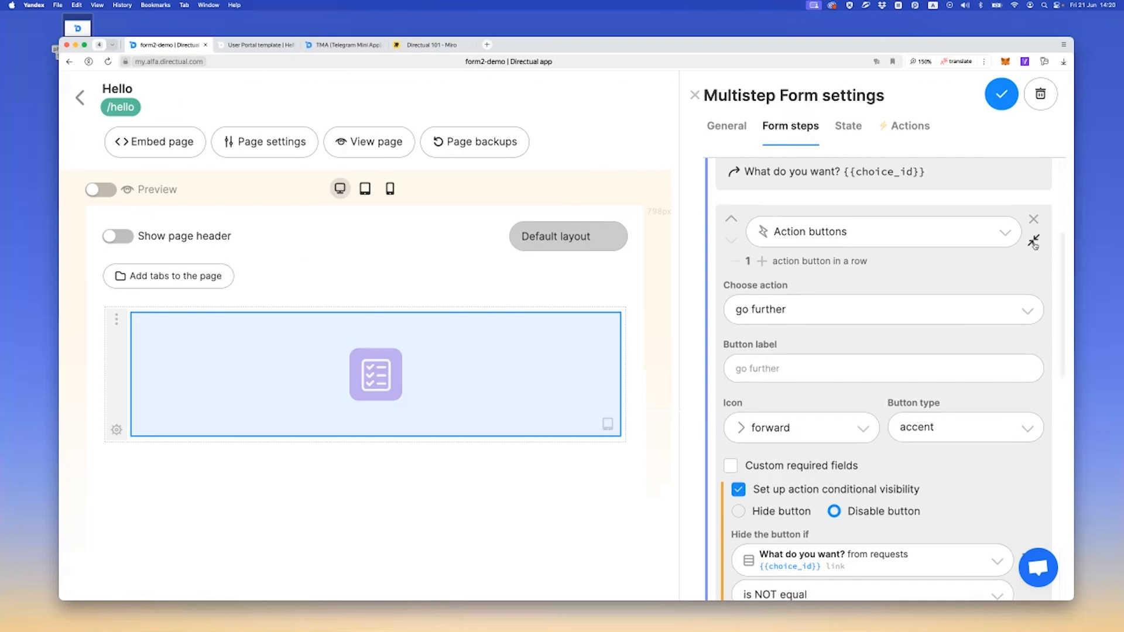
{"action": "left_click", "coordinate": [1033, 240]}
{"action": "left_click", "coordinate": [778, 381]}
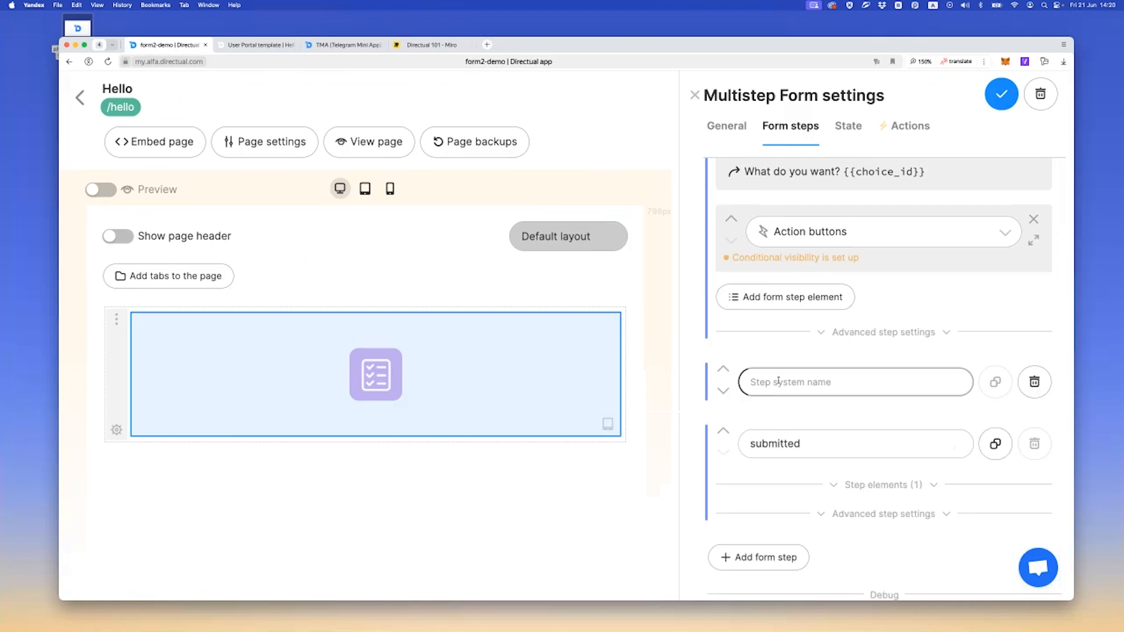
{"action": "type", "text": "book-w"}
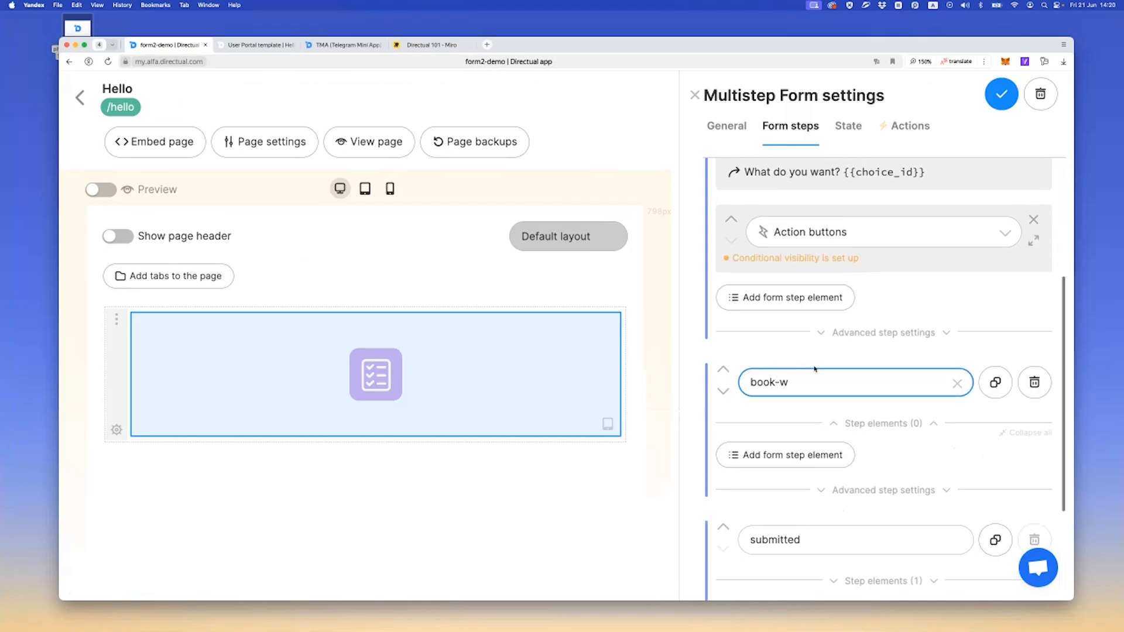
{"action": "key", "text": "BackSpace"}
{"action": "type", "text": "2"}
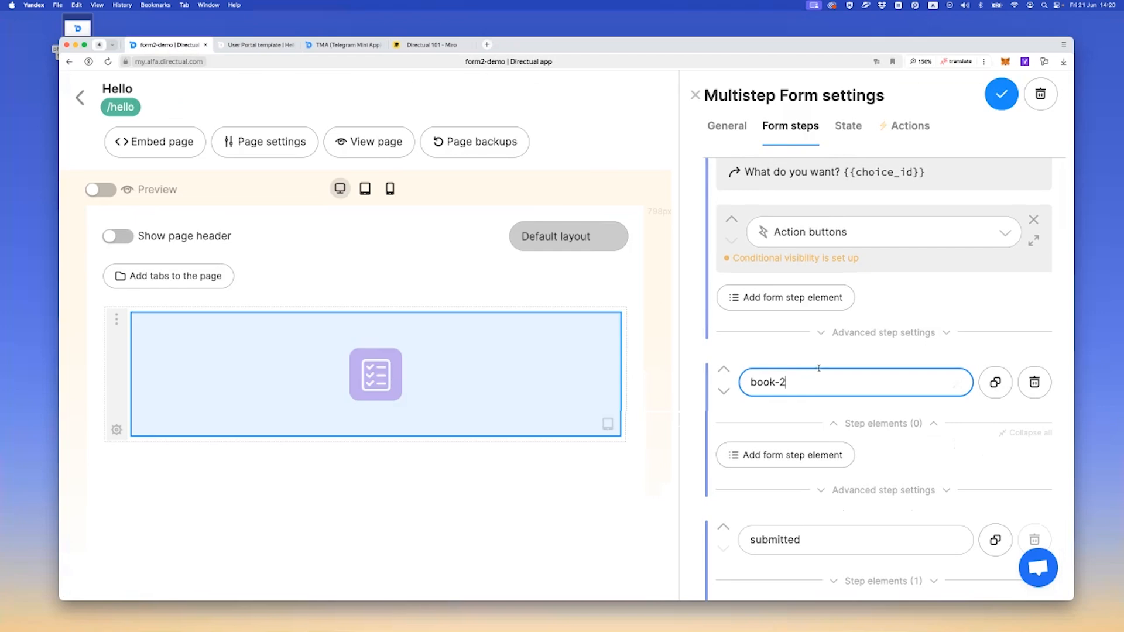
Add an Inputs element to the book-2 step with two fields arranged in a row
{"action": "left_click", "coordinate": [786, 454]}
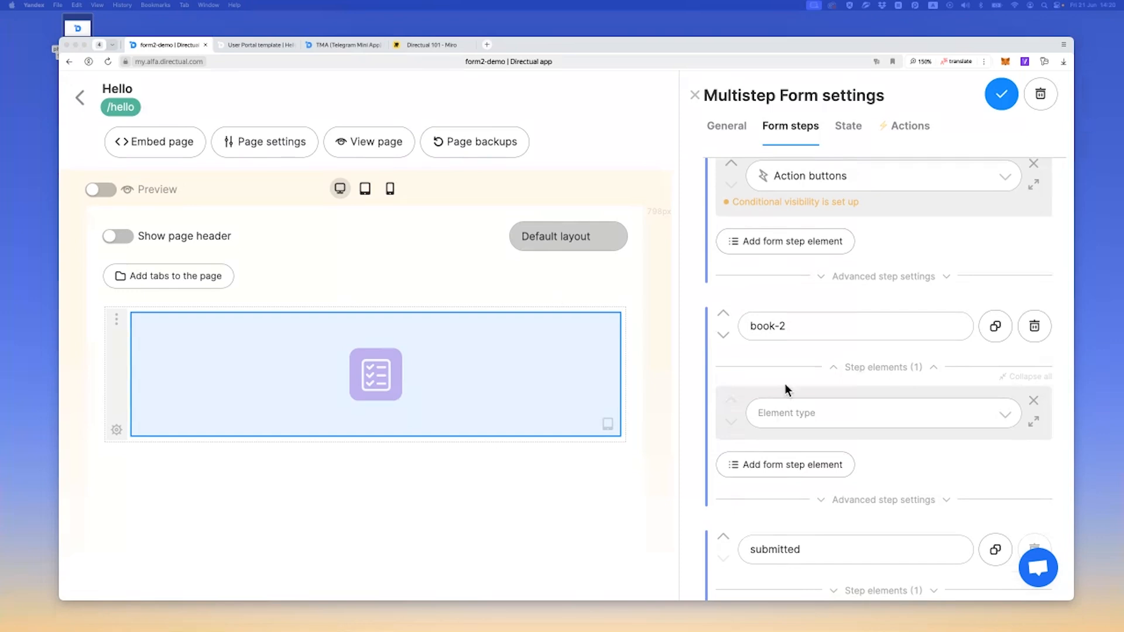
{"action": "scroll", "coordinate": [785, 390], "scroll_direction": "down", "scroll_amount": 2}
{"action": "left_click", "coordinate": [794, 368]}
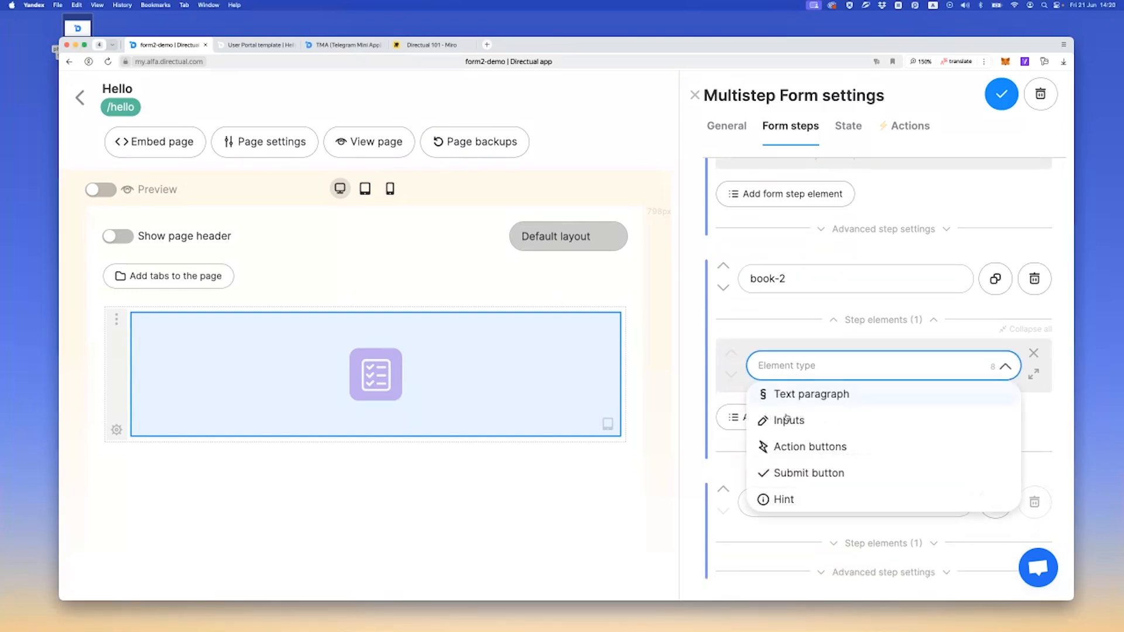
{"action": "left_click", "coordinate": [802, 422]}
{"action": "scroll", "coordinate": [800, 410], "scroll_direction": "down", "scroll_amount": 2}
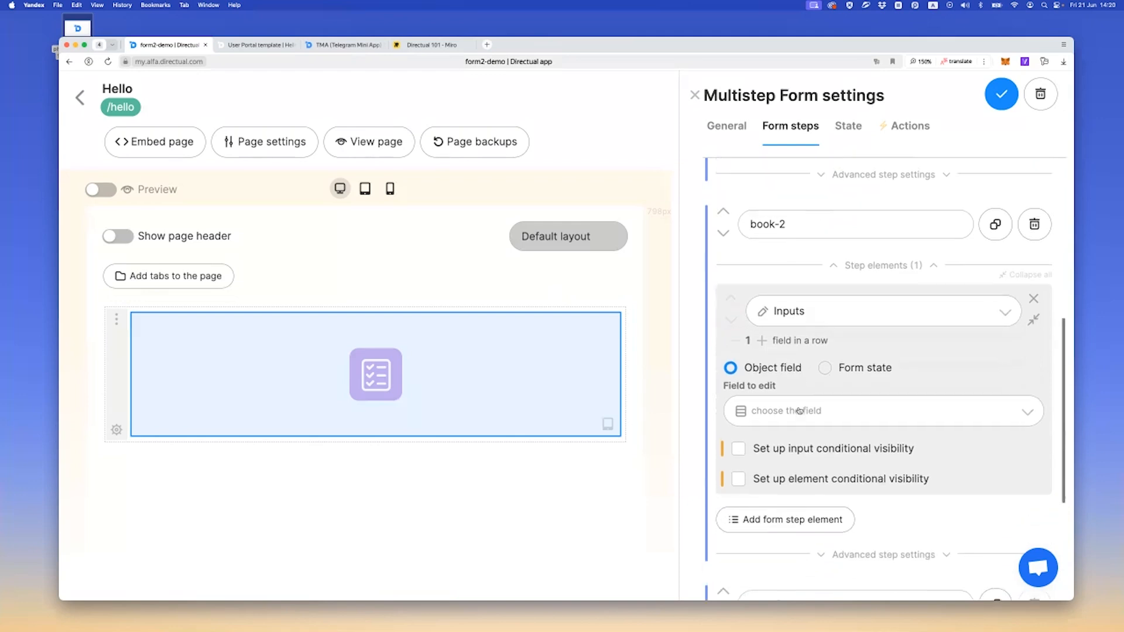
{"action": "left_click", "coordinate": [762, 338]}
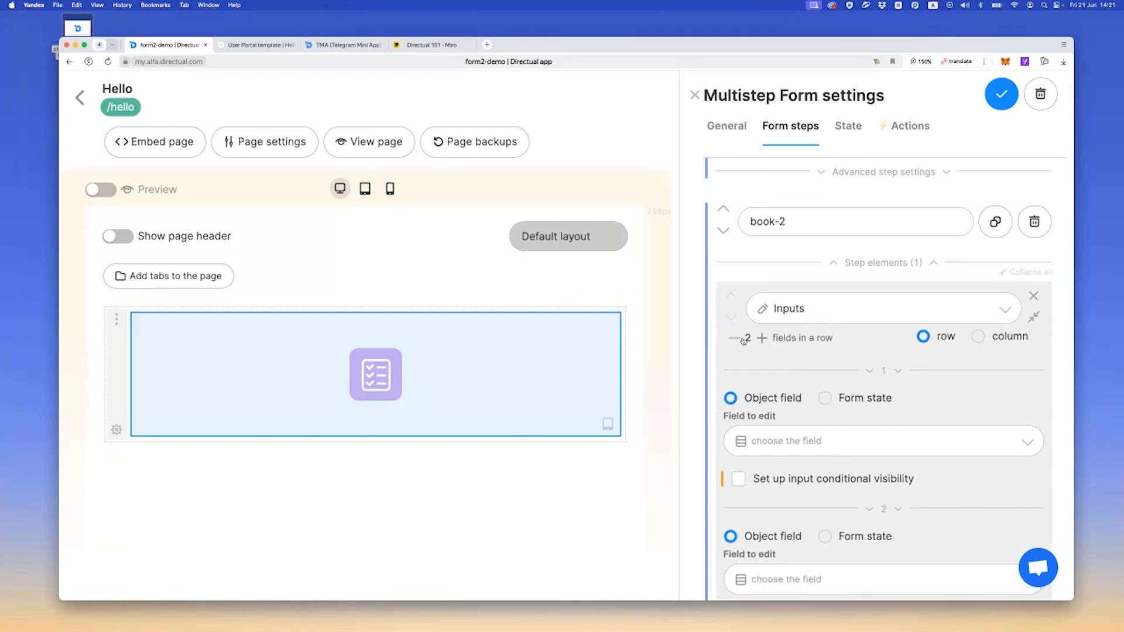
{"action": "left_click", "coordinate": [978, 336]}
{"action": "left_click", "coordinate": [937, 338]}
{"action": "scroll", "coordinate": [796, 334], "scroll_direction": "down", "scroll_amount": 1}
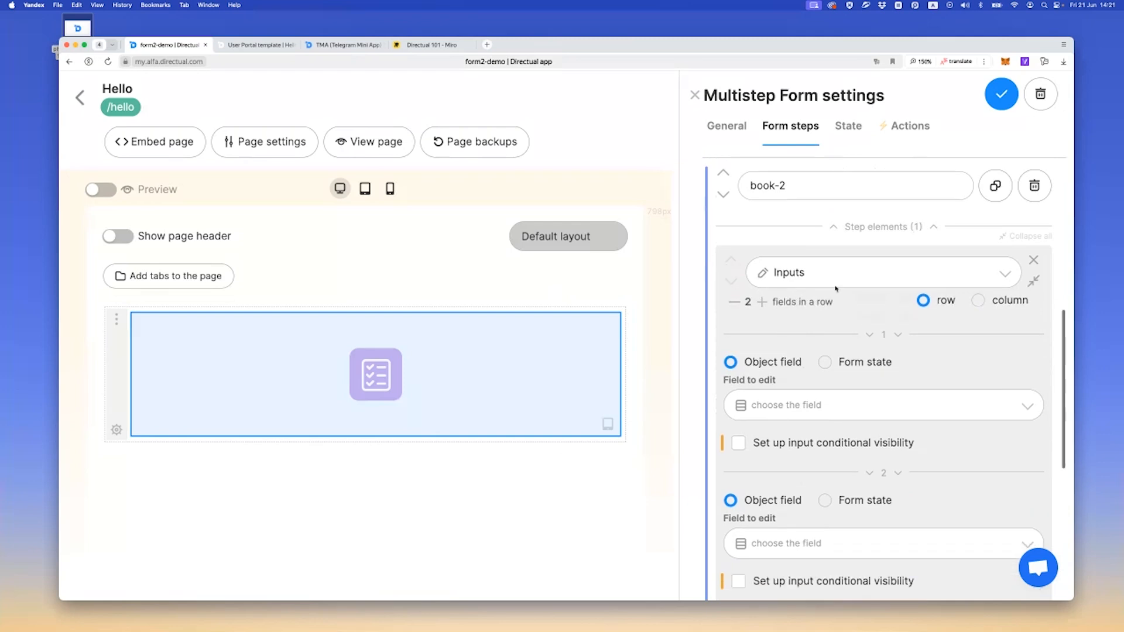
Set the first input's field to "What would be the languege?" (lang_id) and display it as Tags
{"action": "scroll", "coordinate": [779, 352], "scroll_direction": "down", "scroll_amount": 1}
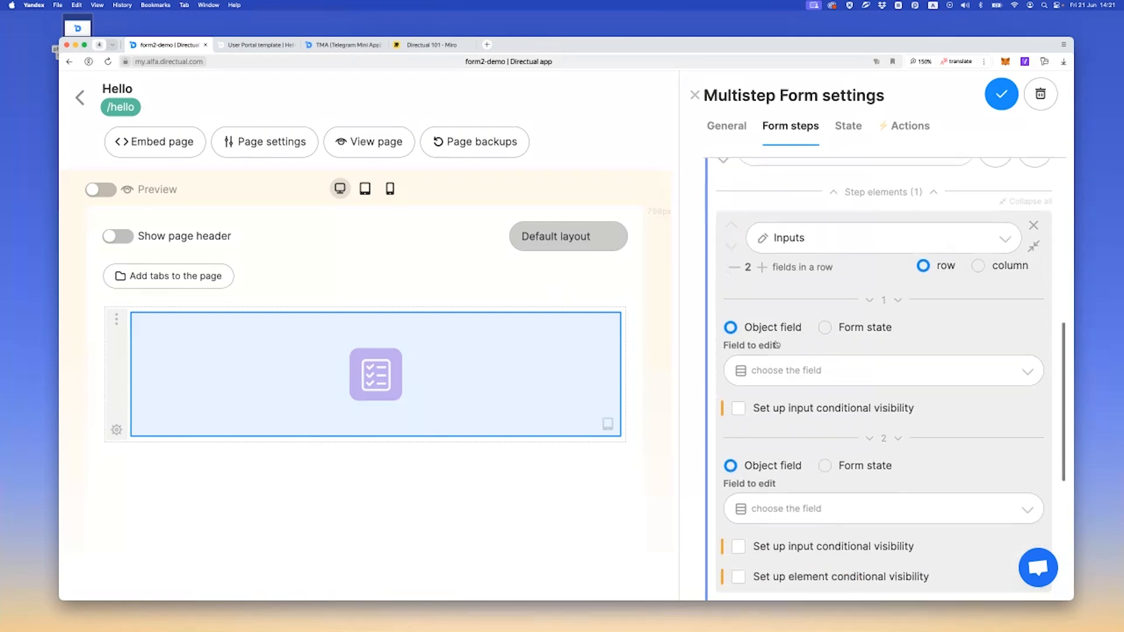
{"action": "left_click", "coordinate": [792, 369]}
{"action": "scroll", "coordinate": [790, 426], "scroll_direction": "down", "scroll_amount": 2}
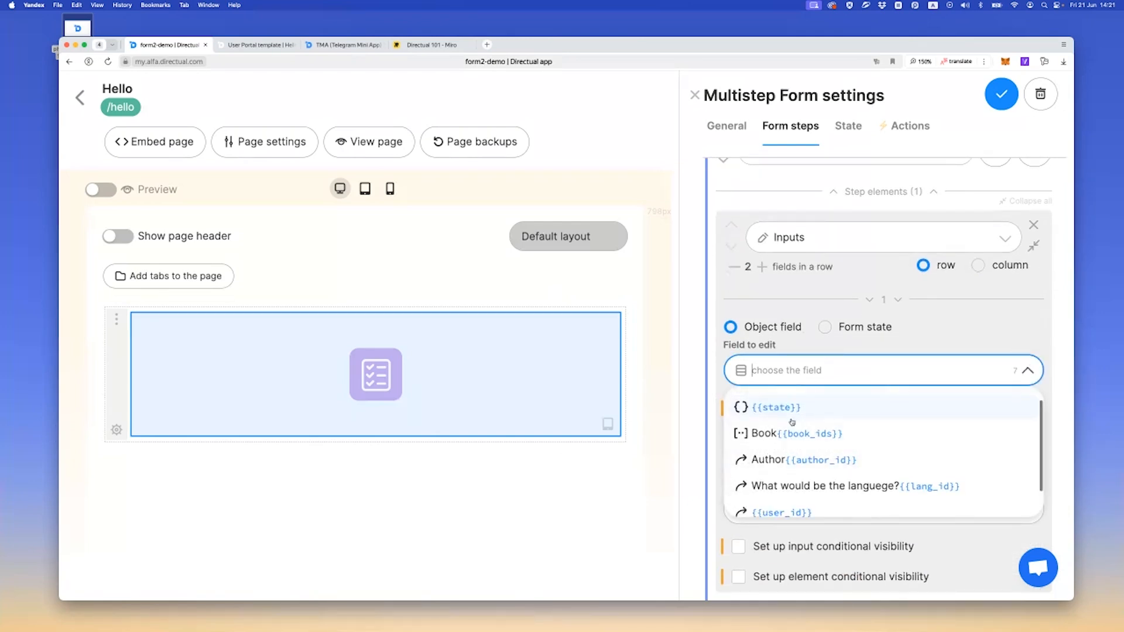
{"action": "left_click", "coordinate": [788, 452]}
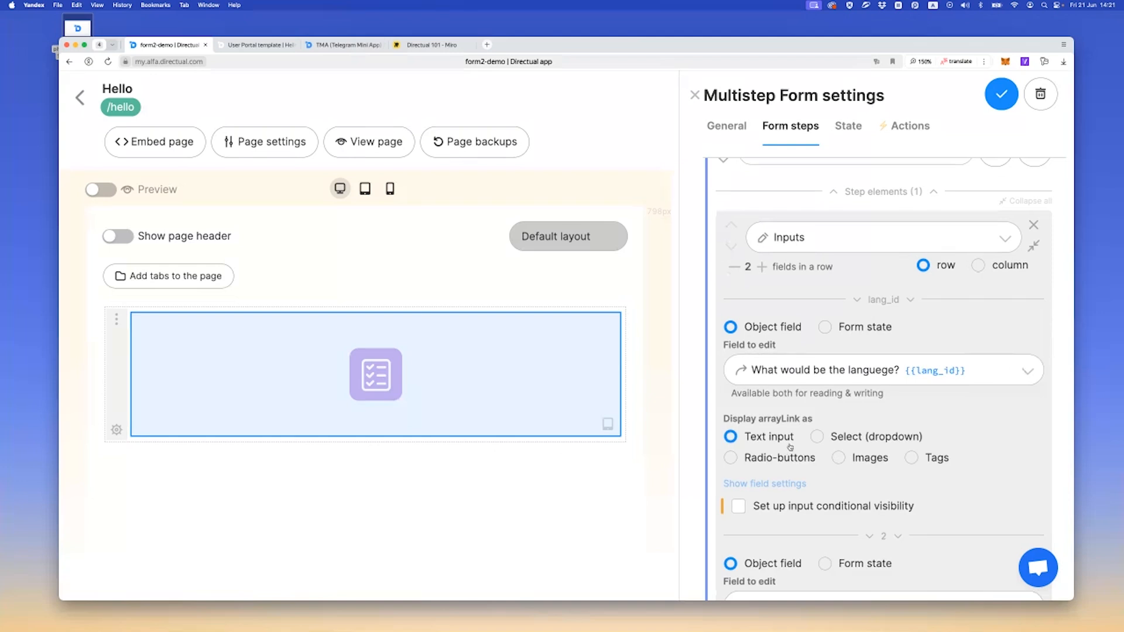
{"action": "scroll", "coordinate": [787, 408], "scroll_direction": "down", "scroll_amount": 2}
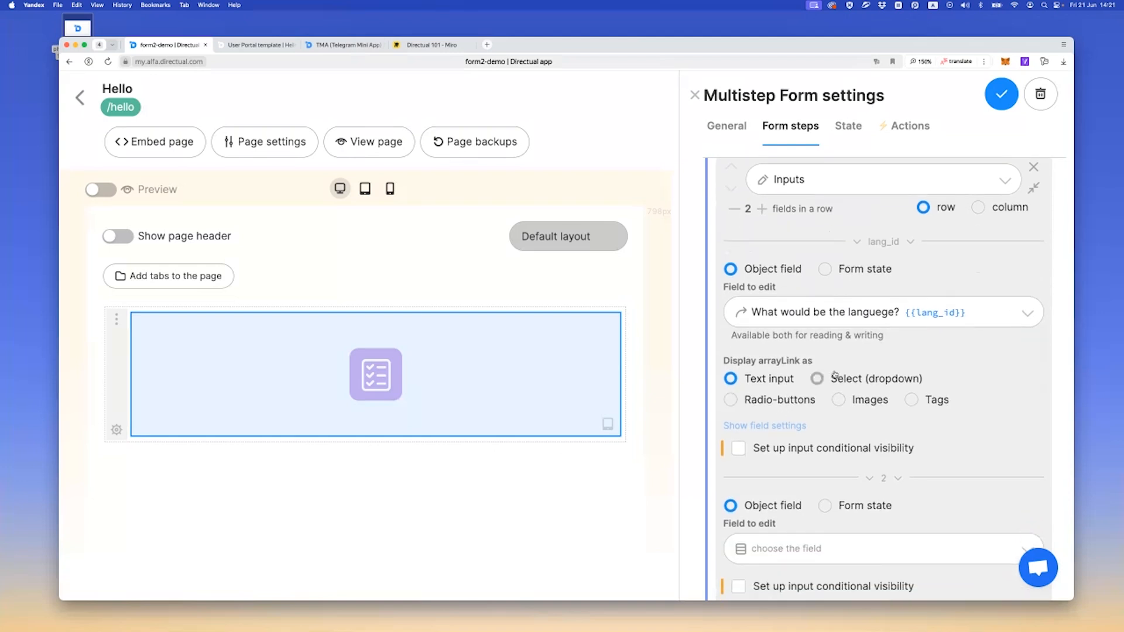
{"action": "left_click", "coordinate": [934, 400]}
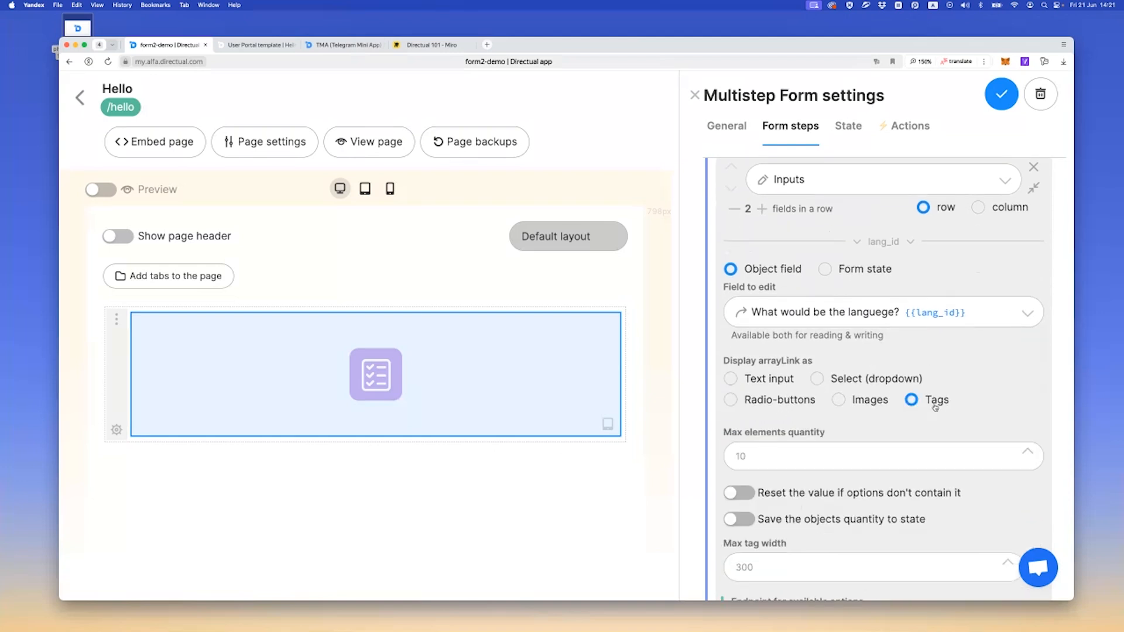
Start a new endpoint for the language options with method name getlanguages and description "get languages"
{"action": "scroll", "coordinate": [808, 406], "scroll_direction": "down", "scroll_amount": 2}
{"action": "scroll", "coordinate": [807, 407], "scroll_direction": "down", "scroll_amount": 5}
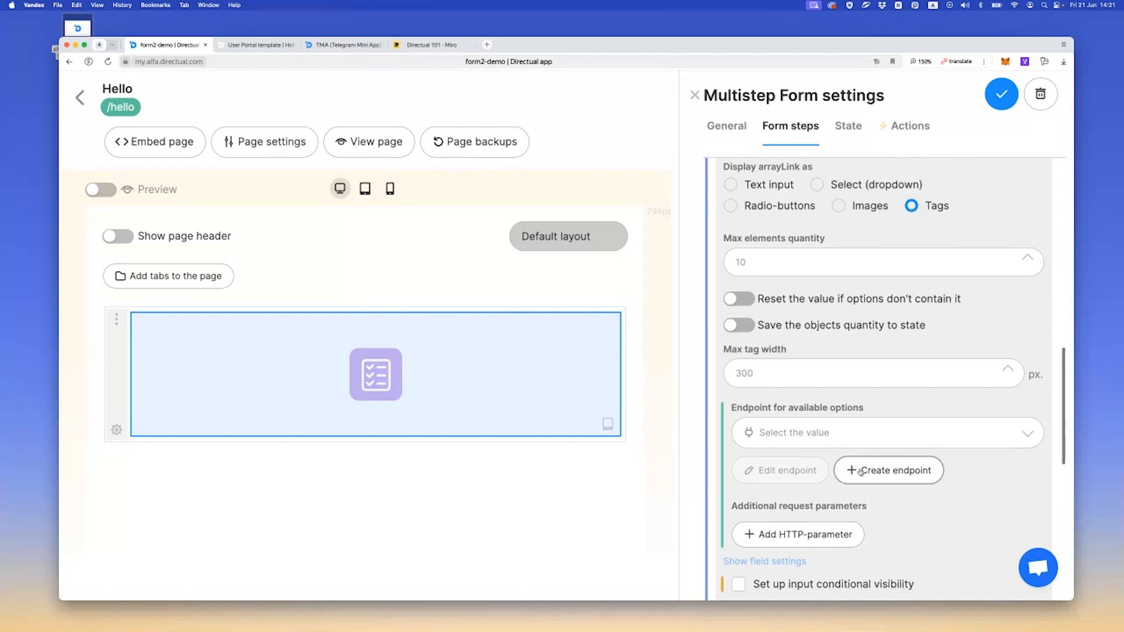
{"action": "left_click", "coordinate": [870, 469]}
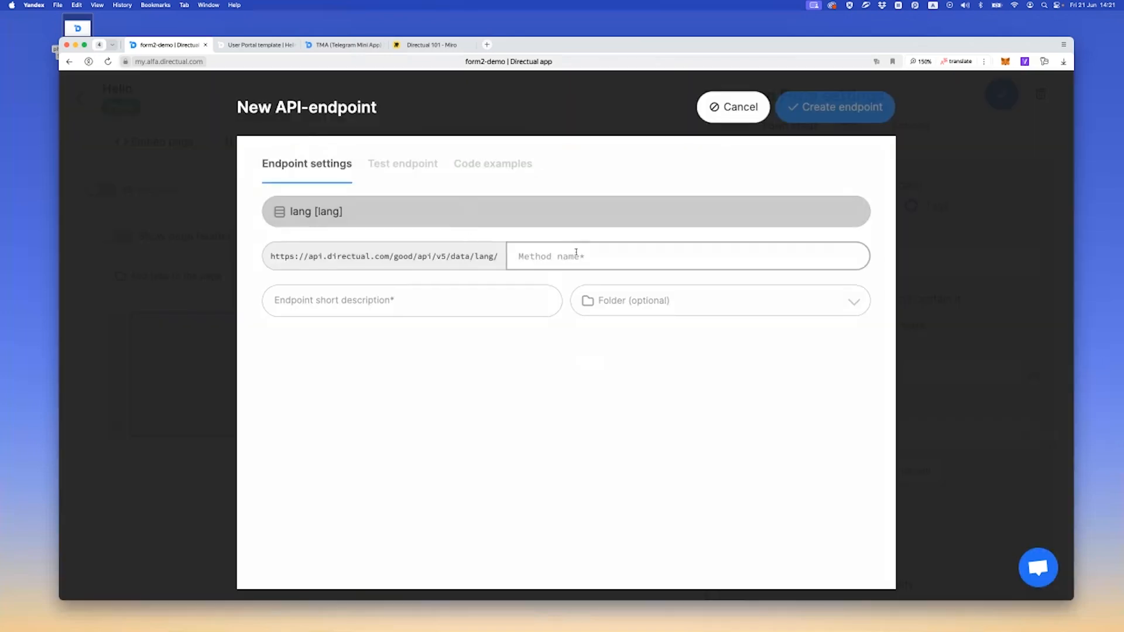
{"action": "type", "text": "gewtlanguage"}
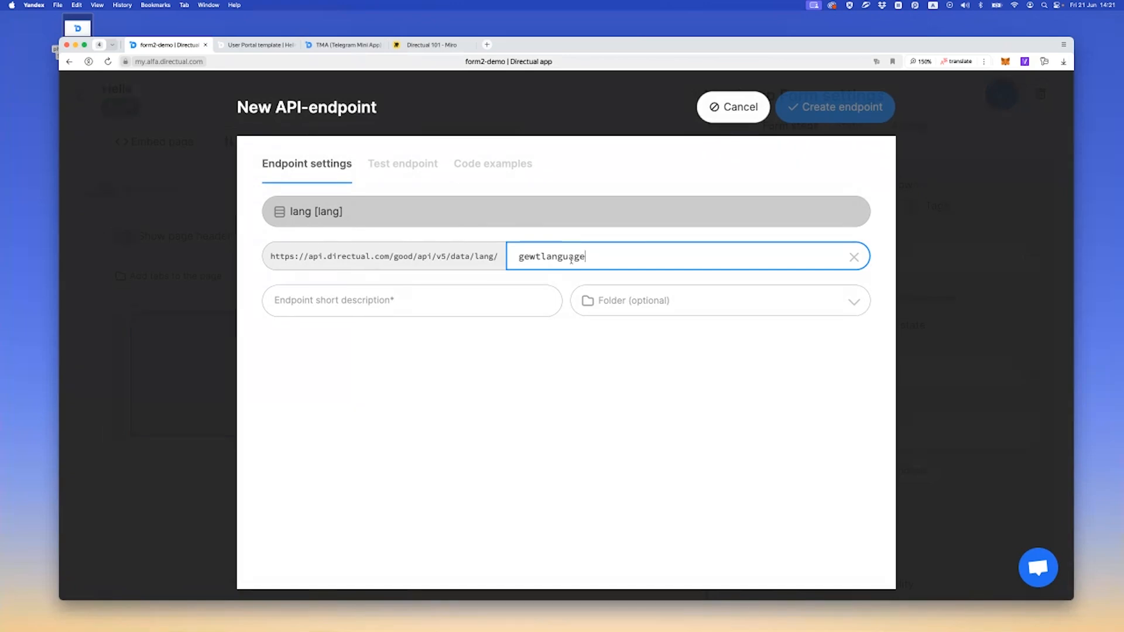
{"action": "type", "text": "s"}
{"action": "key", "text": "super+a"}
{"action": "key", "text": "super+c"}
{"action": "left_click", "coordinate": [543, 300]}
{"action": "key", "text": "super+v"}
{"action": "left_click", "coordinate": [537, 256]}
{"action": "key", "text": "BackSpace"}
{"action": "left_click", "coordinate": [295, 301]}
{"action": "key", "text": "BackSpace"}
{"action": "key", "text": "Right"}
Make the endpoint accessible to all signed in users and create it
{"action": "left_click", "coordinate": [270, 355]}
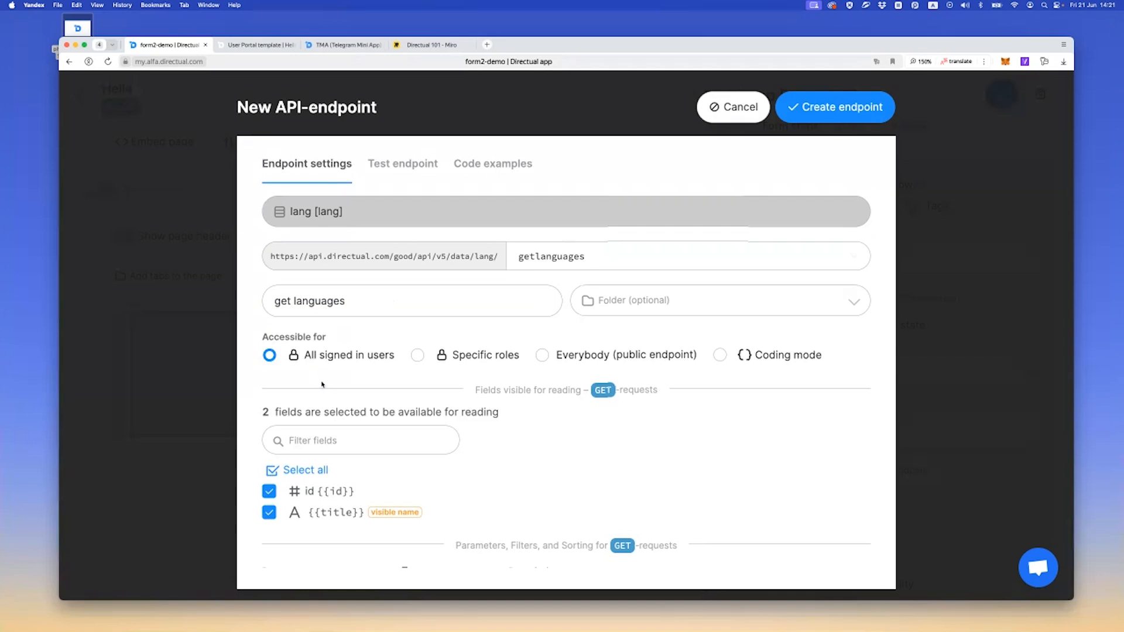
{"action": "scroll", "coordinate": [303, 407], "scroll_direction": "down", "scroll_amount": 2}
{"action": "scroll", "coordinate": [323, 441], "scroll_direction": "up", "scroll_amount": 2}
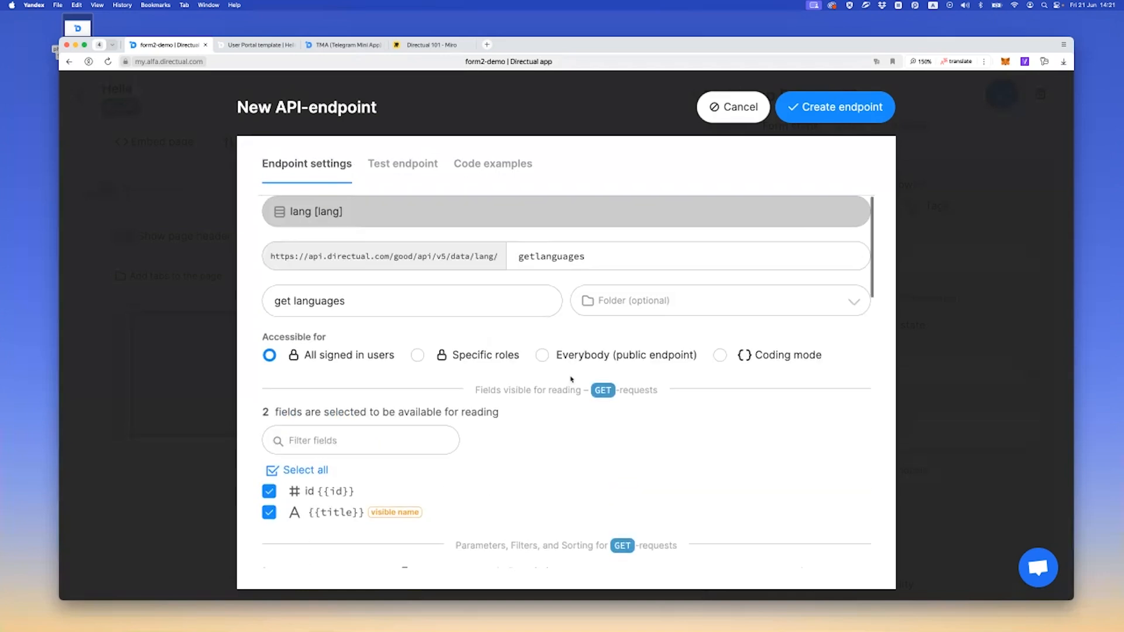
{"action": "left_click", "coordinate": [846, 116]}
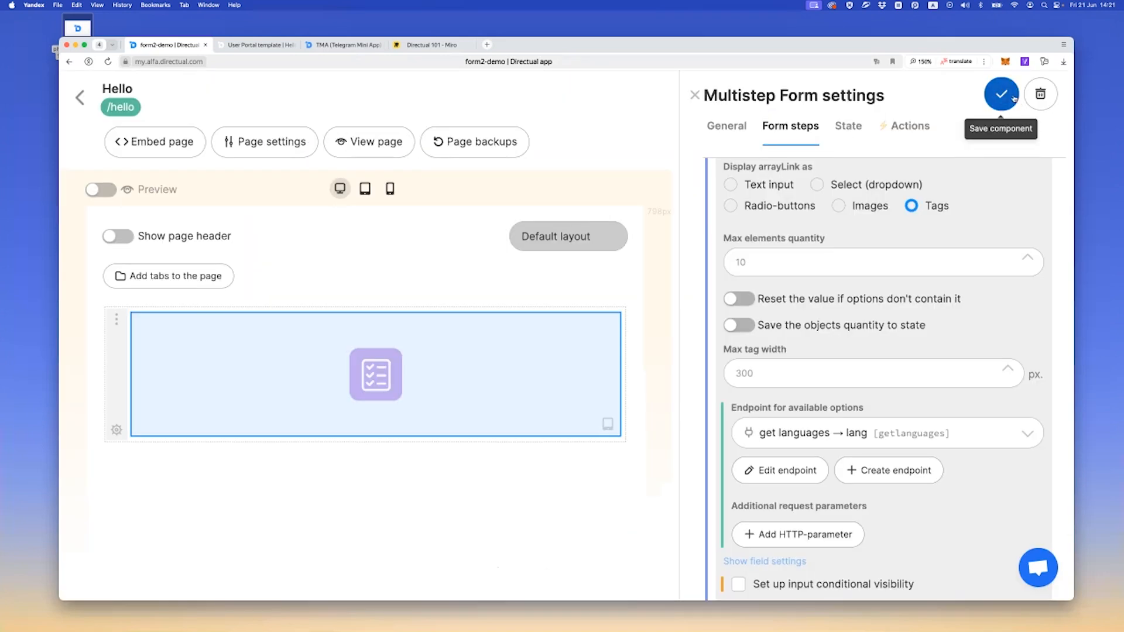
On the live Hello page, go further with Book and test the language tags by selecting Español, then Русский
{"action": "left_click", "coordinate": [257, 46]}
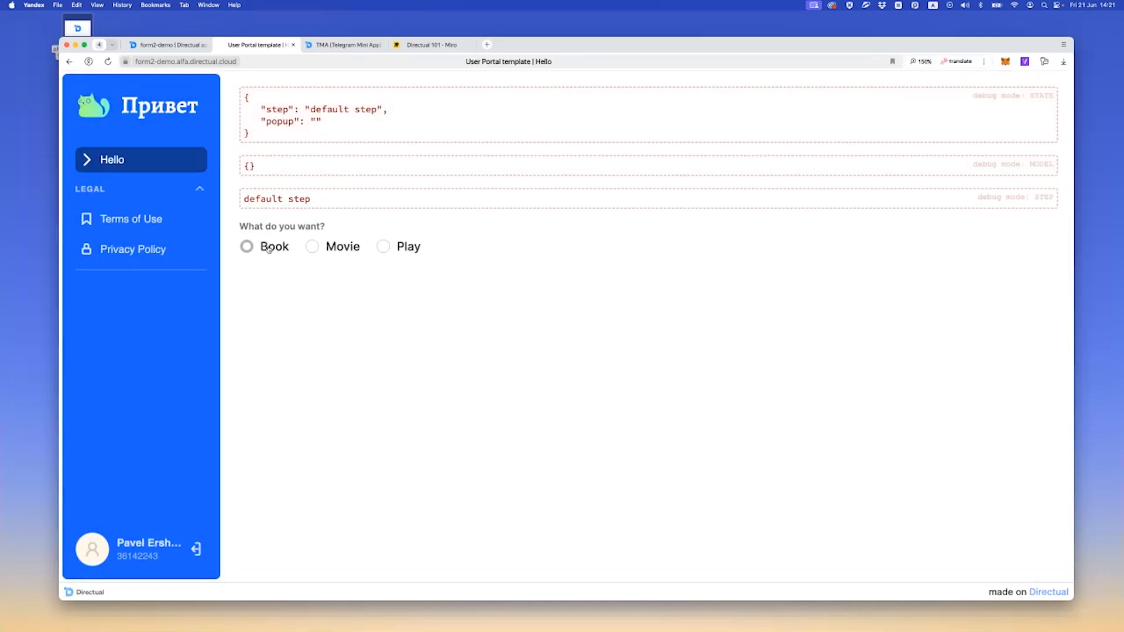
{"action": "left_click", "coordinate": [268, 248]}
{"action": "left_click", "coordinate": [296, 340]}
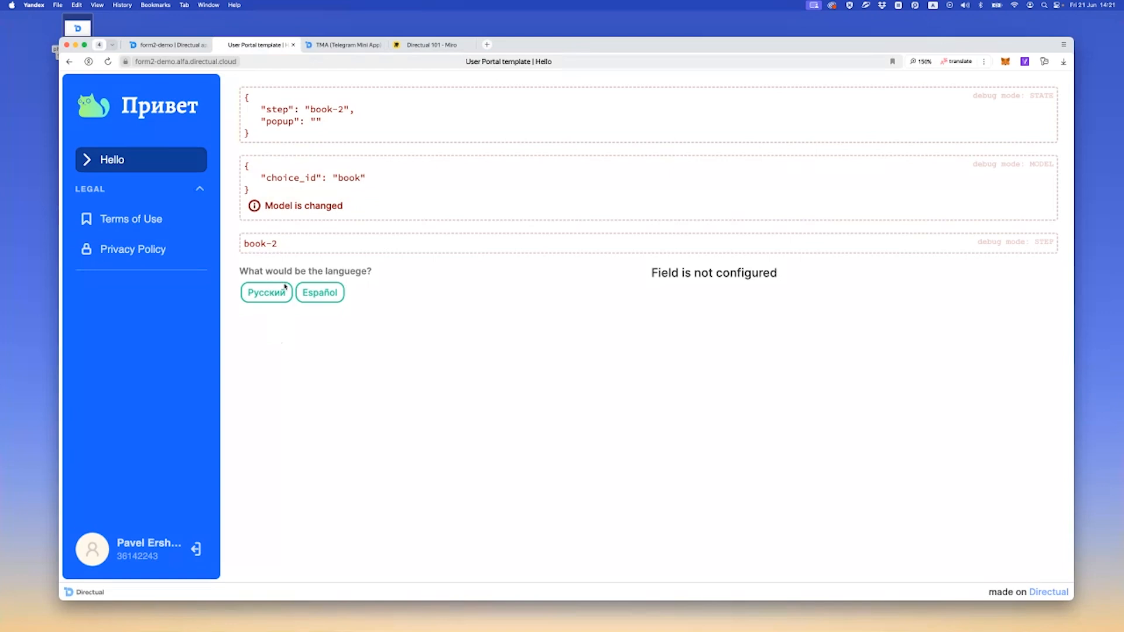
{"action": "left_click", "coordinate": [320, 295]}
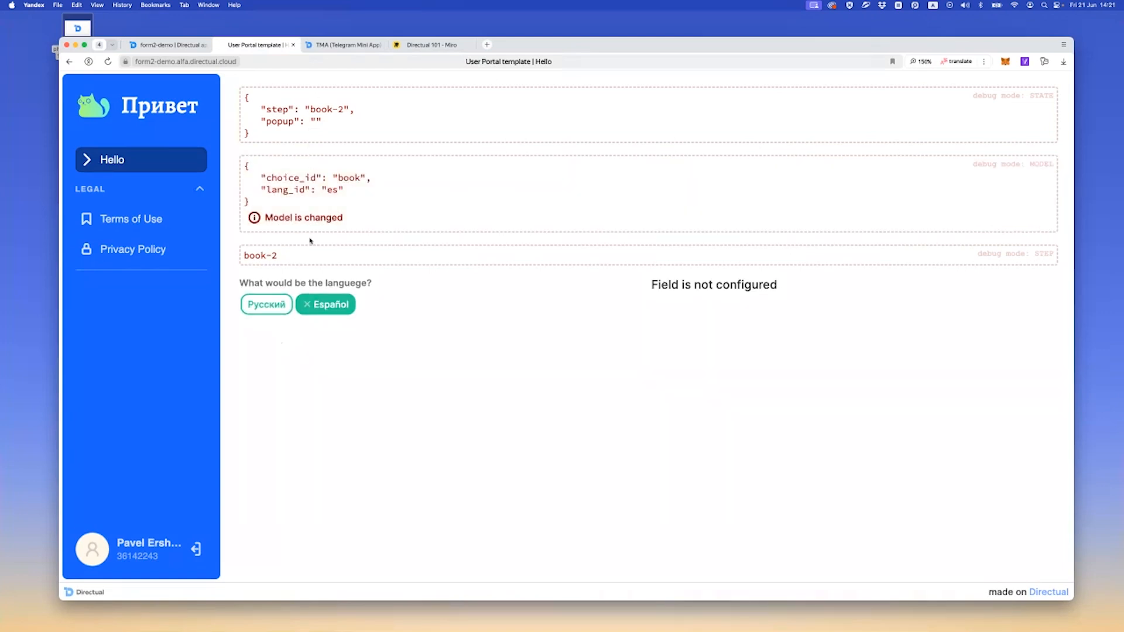
{"action": "left_click", "coordinate": [267, 304]}
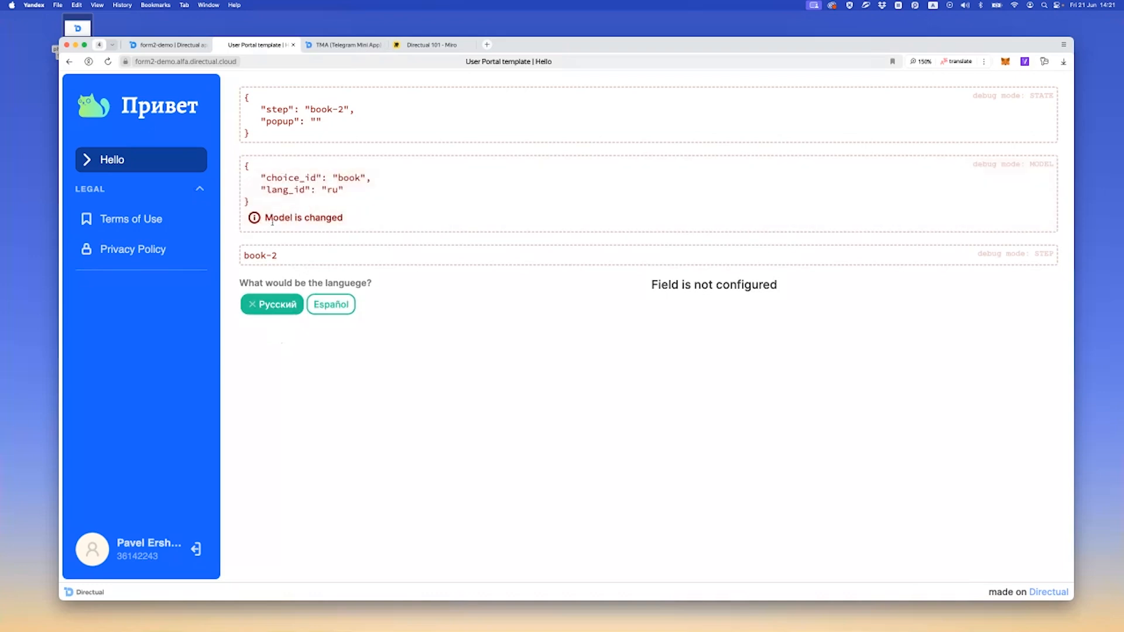
{"action": "left_click_drag", "start_coordinate": [265, 217], "coordinate": [351, 218]}
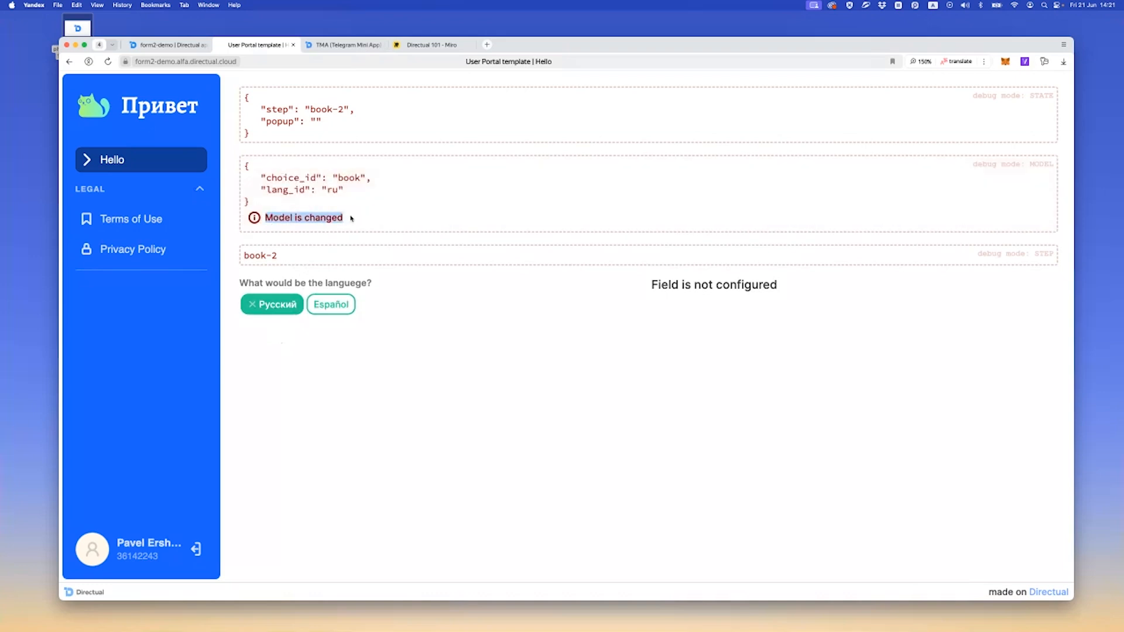
{"action": "left_click", "coordinate": [265, 218]}
{"action": "left_click_drag", "start_coordinate": [265, 217], "coordinate": [348, 219]}
{"action": "left_click", "coordinate": [347, 227]}
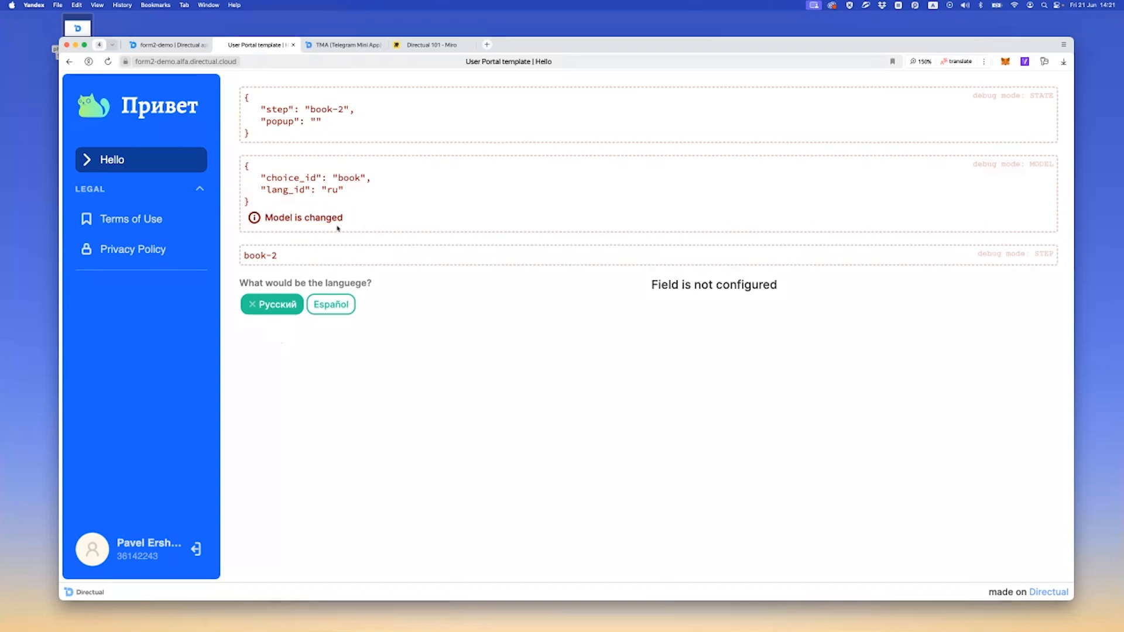
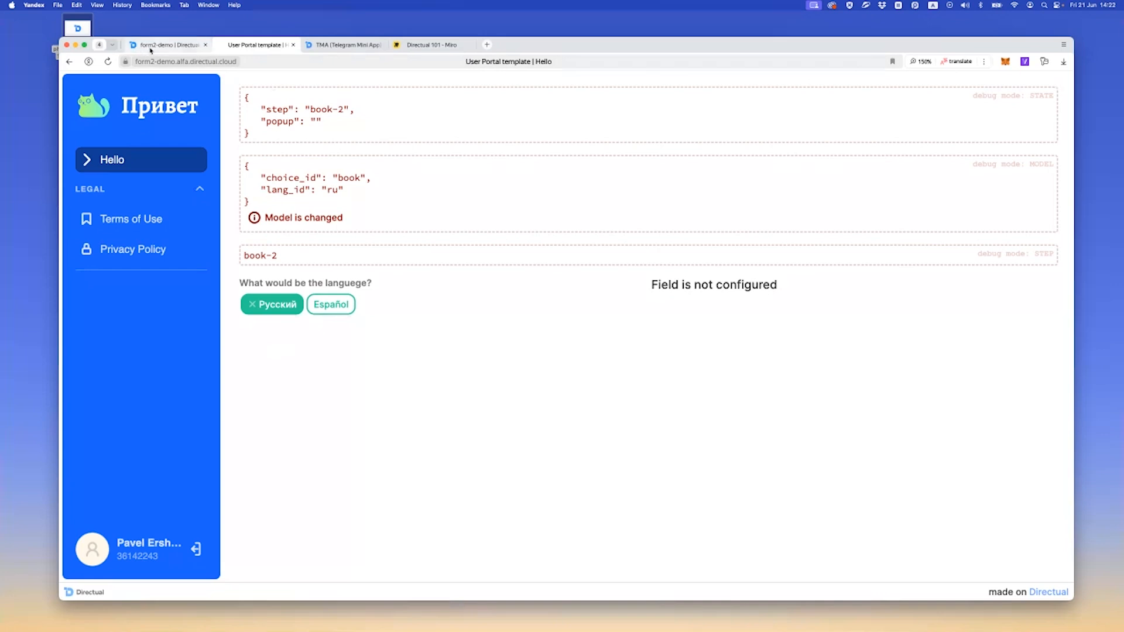
In the form builder, add a Submit button element to the default step of the multistep form and save the component
{"action": "left_click", "coordinate": [174, 45]}
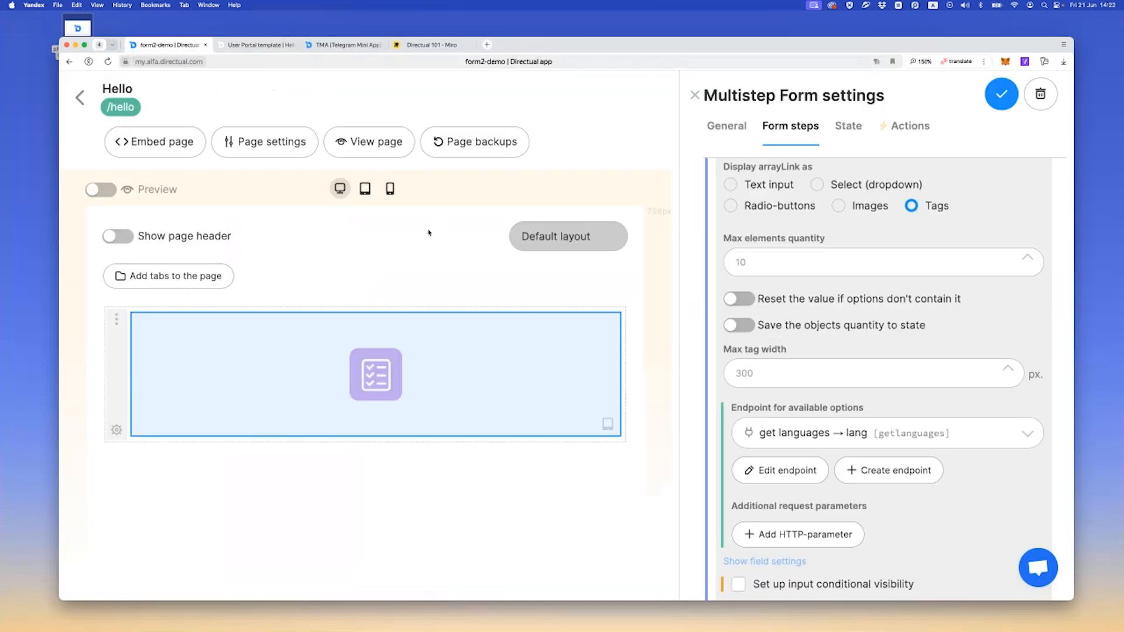
{"action": "left_click", "coordinate": [741, 128]}
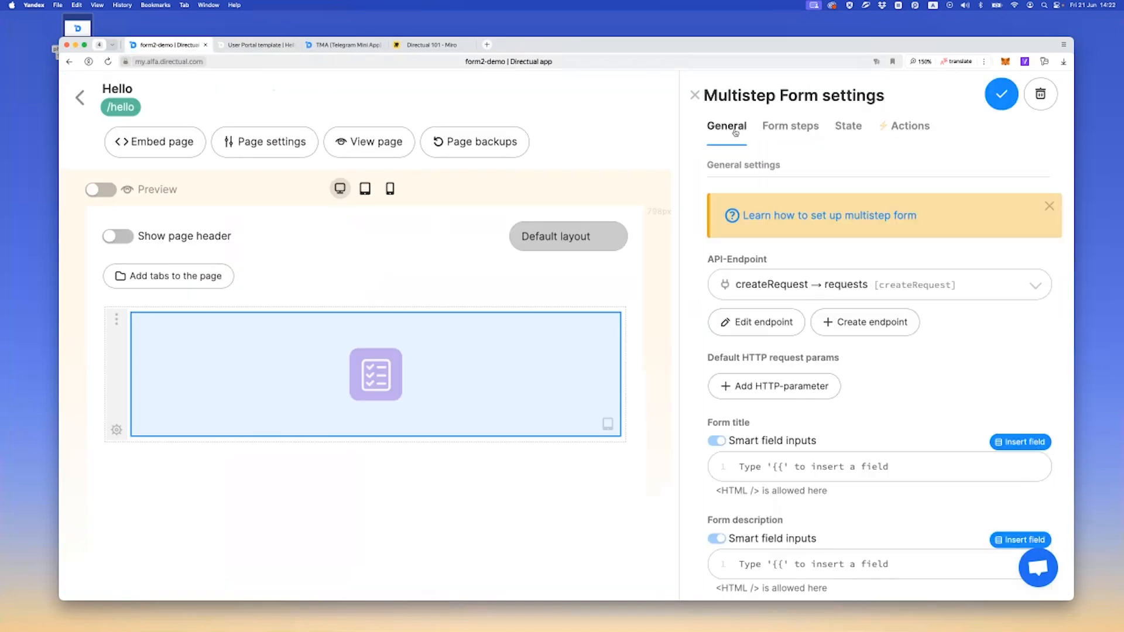
{"action": "left_click", "coordinate": [791, 127]}
{"action": "scroll", "coordinate": [808, 362], "scroll_direction": "up", "scroll_amount": 5}
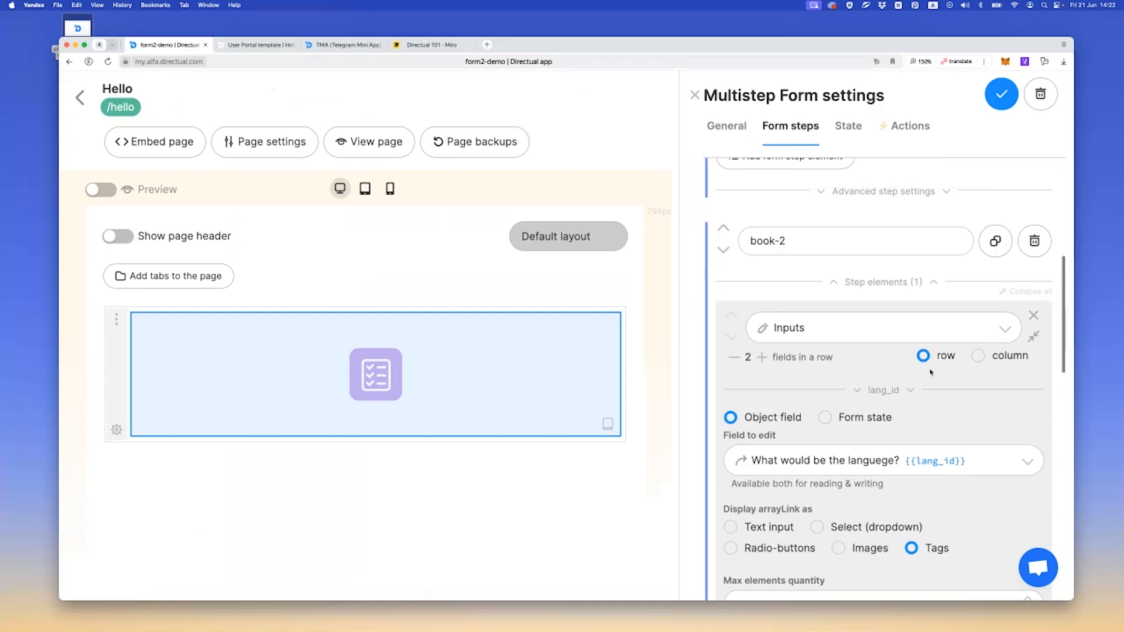
{"action": "left_click", "coordinate": [1034, 336]}
{"action": "scroll", "coordinate": [893, 333], "scroll_direction": "up", "scroll_amount": 2}
{"action": "scroll", "coordinate": [894, 333], "scroll_direction": "up", "scroll_amount": 3}
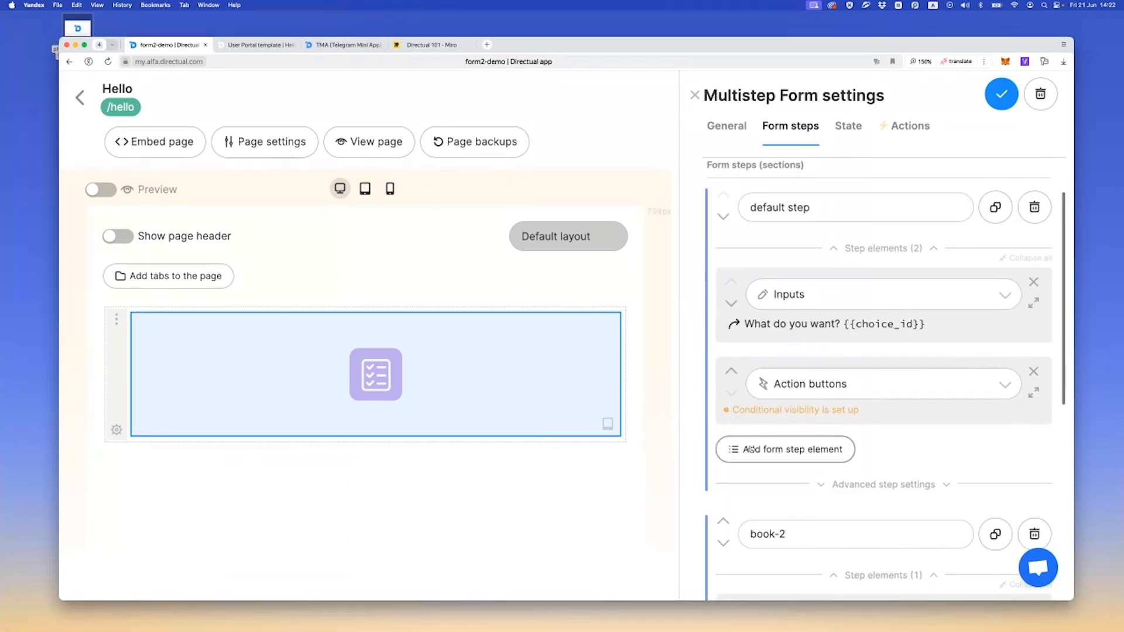
{"action": "left_click", "coordinate": [791, 452]}
{"action": "left_click", "coordinate": [785, 377]}
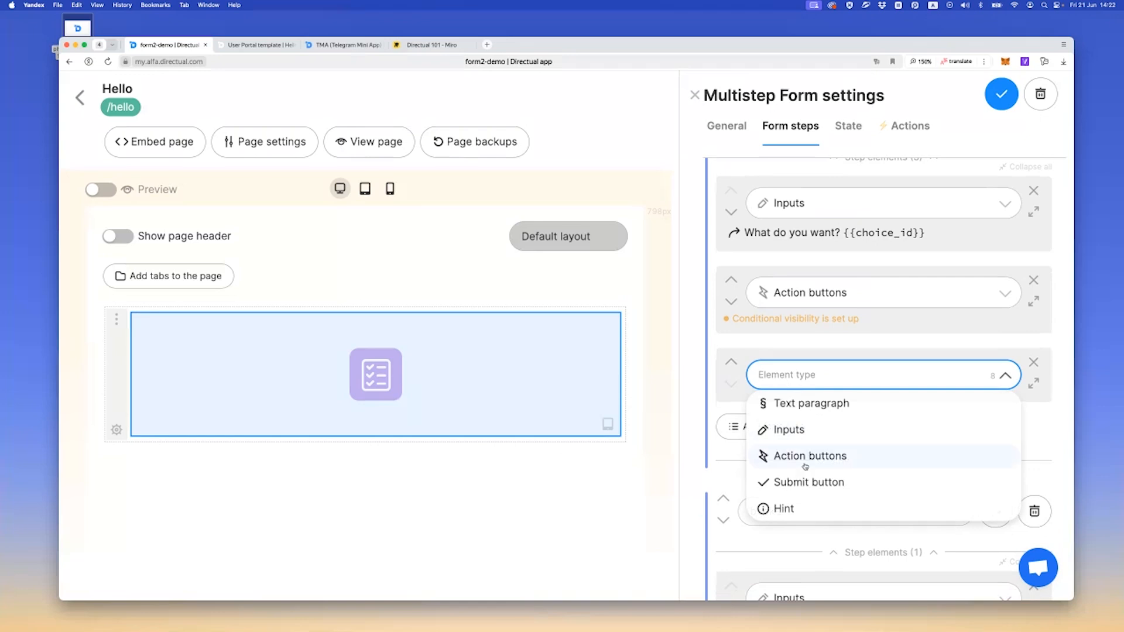
{"action": "scroll", "coordinate": [806, 445], "scroll_direction": "down", "scroll_amount": 2}
{"action": "left_click", "coordinate": [810, 428]}
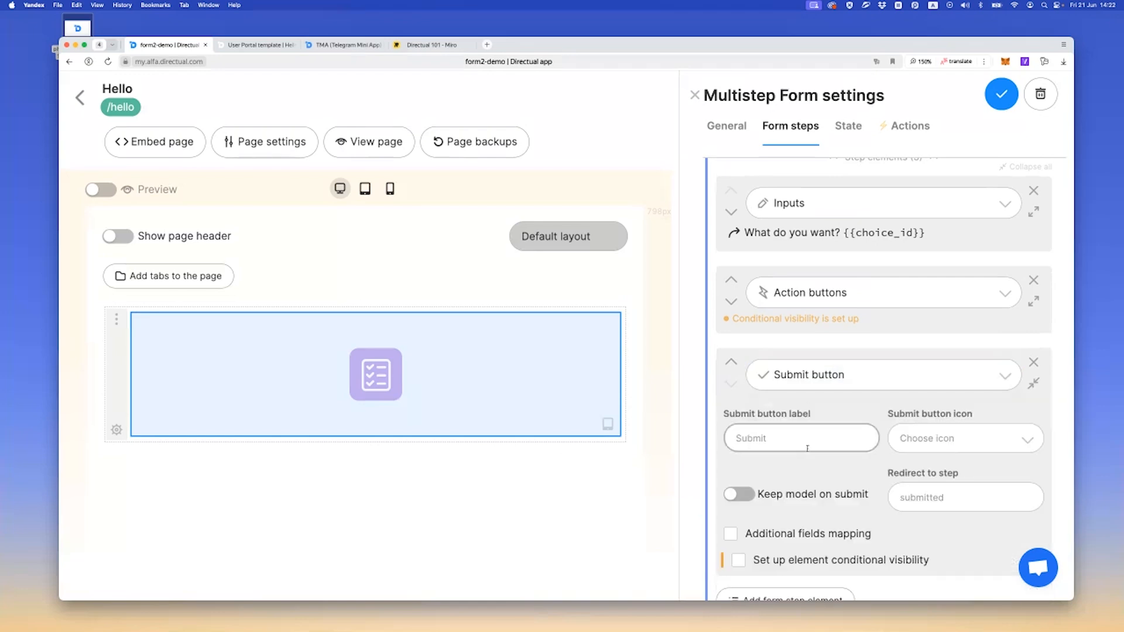
{"action": "left_click", "coordinate": [1001, 94]}
On the live Hello page, choose Book and submit the form
{"action": "left_click", "coordinate": [261, 44]}
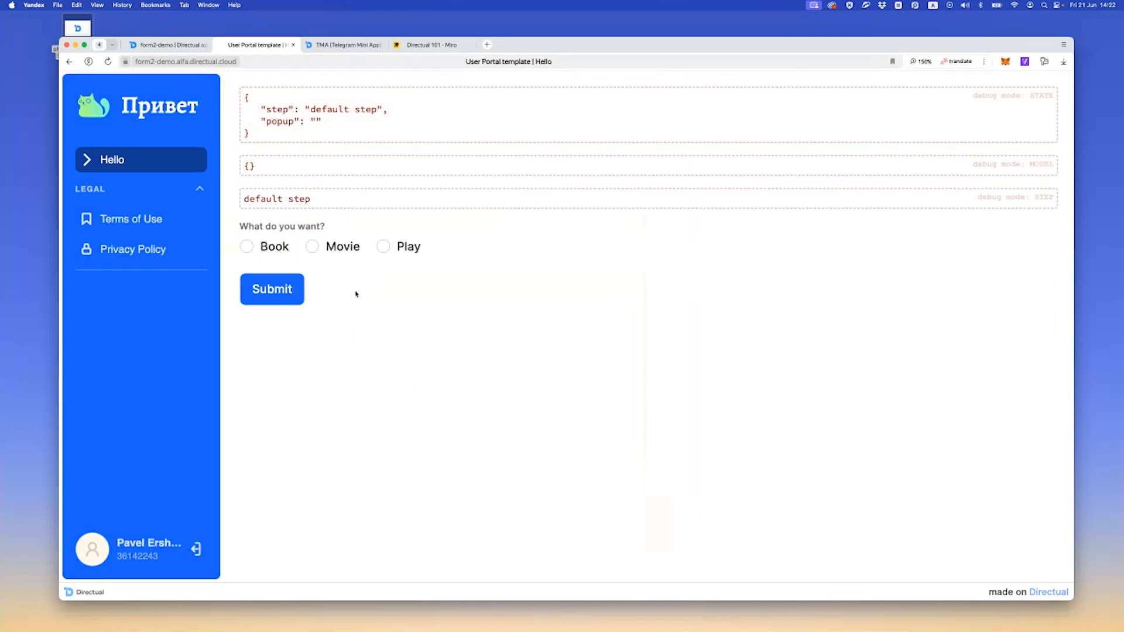
{"action": "left_click", "coordinate": [269, 246]}
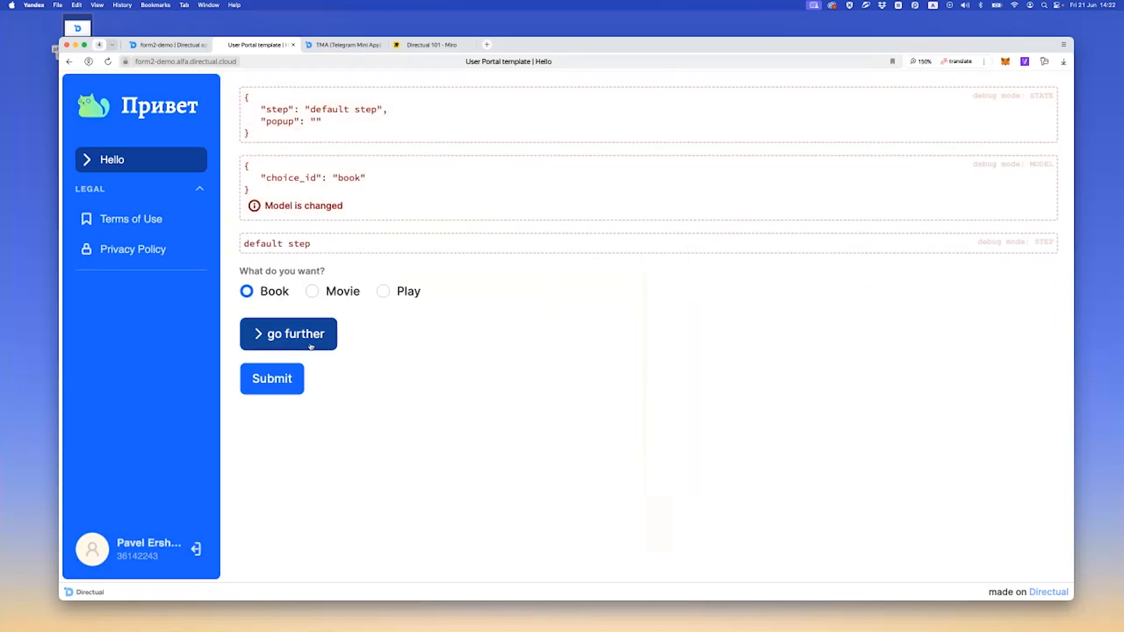
{"action": "left_click", "coordinate": [273, 386]}
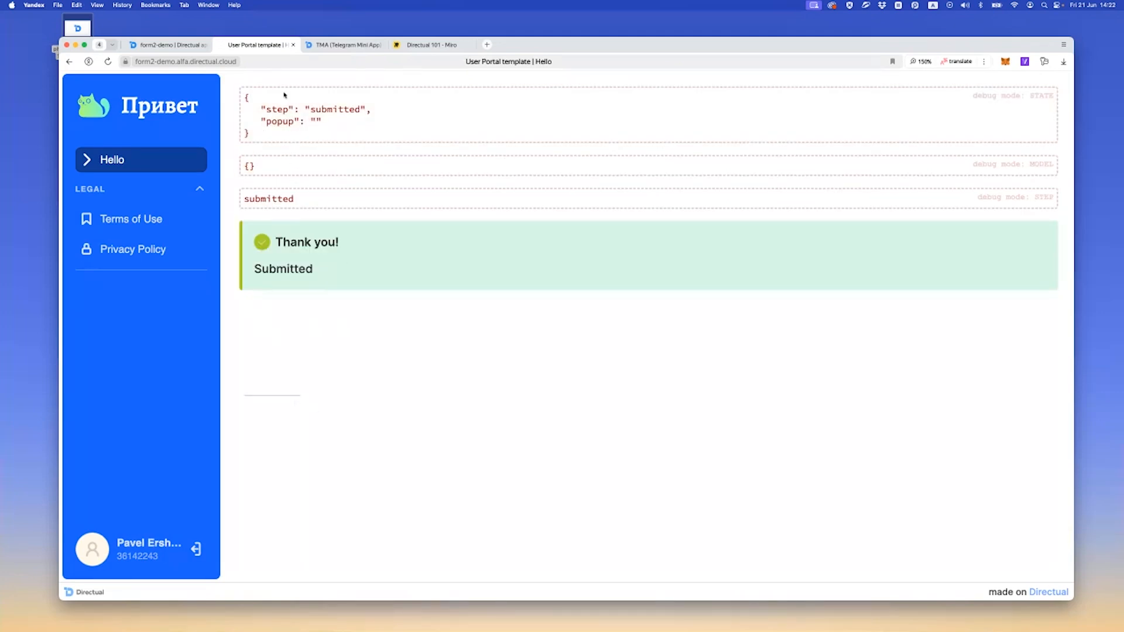
Back in the platform, open the requests structure in the FORM DEMO folder to check the submitted record
{"action": "left_click", "coordinate": [161, 45]}
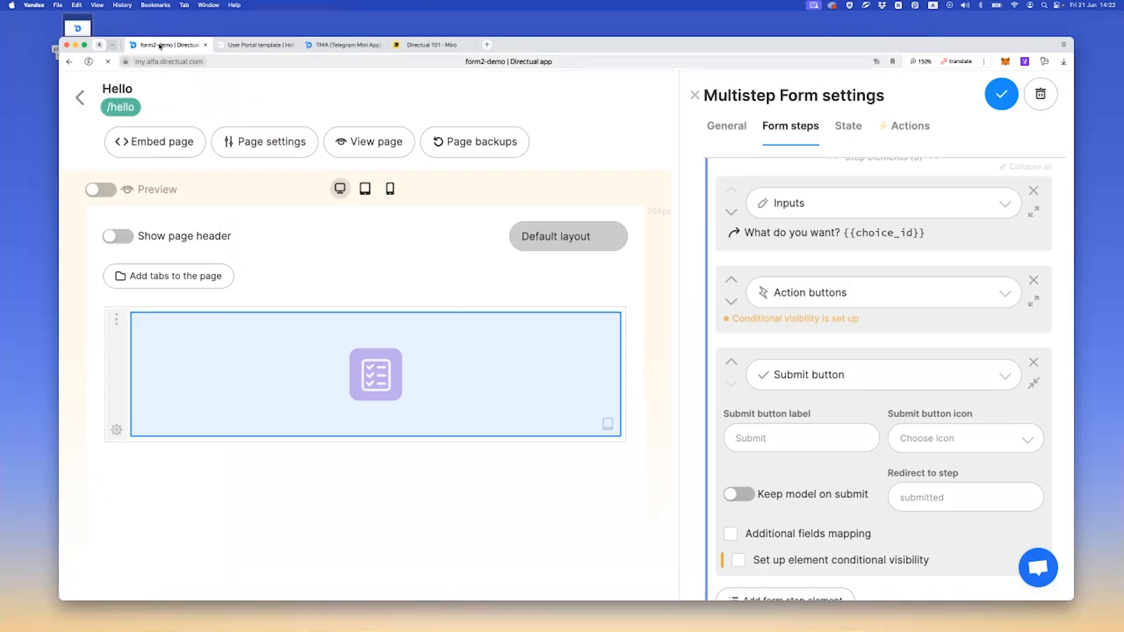
{"action": "left_click", "coordinate": [79, 97]}
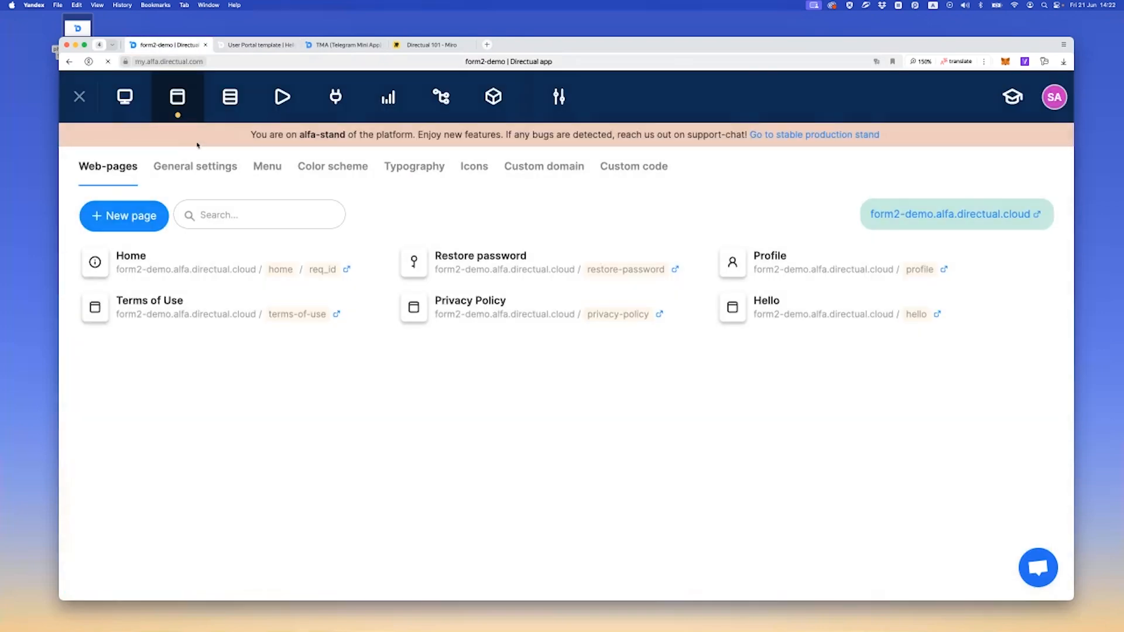
{"action": "left_click", "coordinate": [228, 100]}
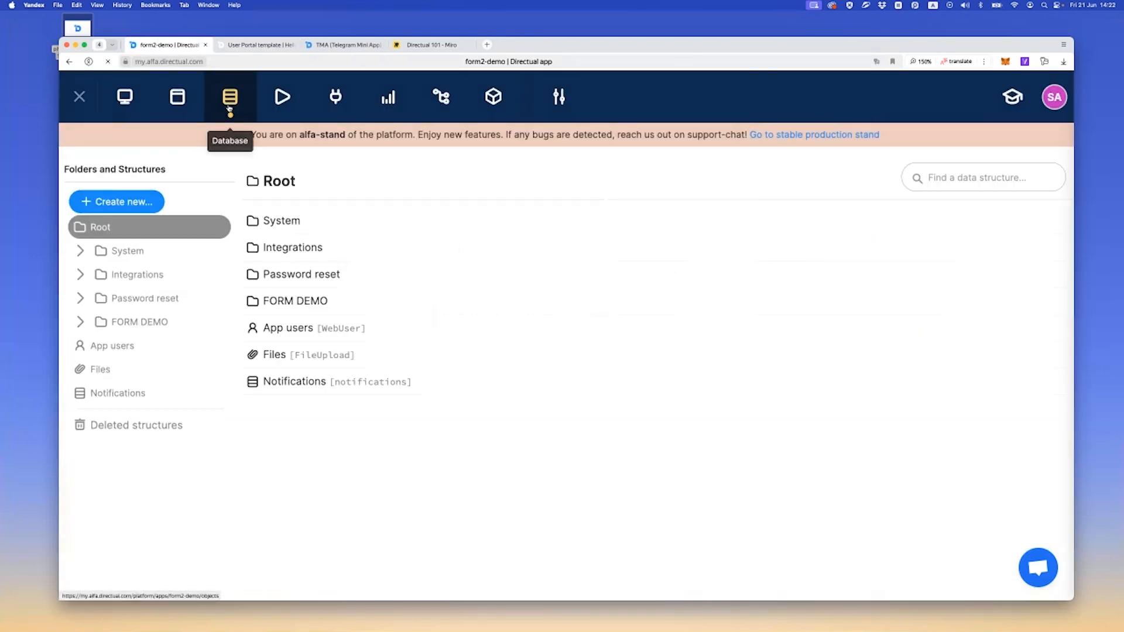
{"action": "left_click", "coordinate": [167, 322]}
{"action": "left_click", "coordinate": [144, 417]}
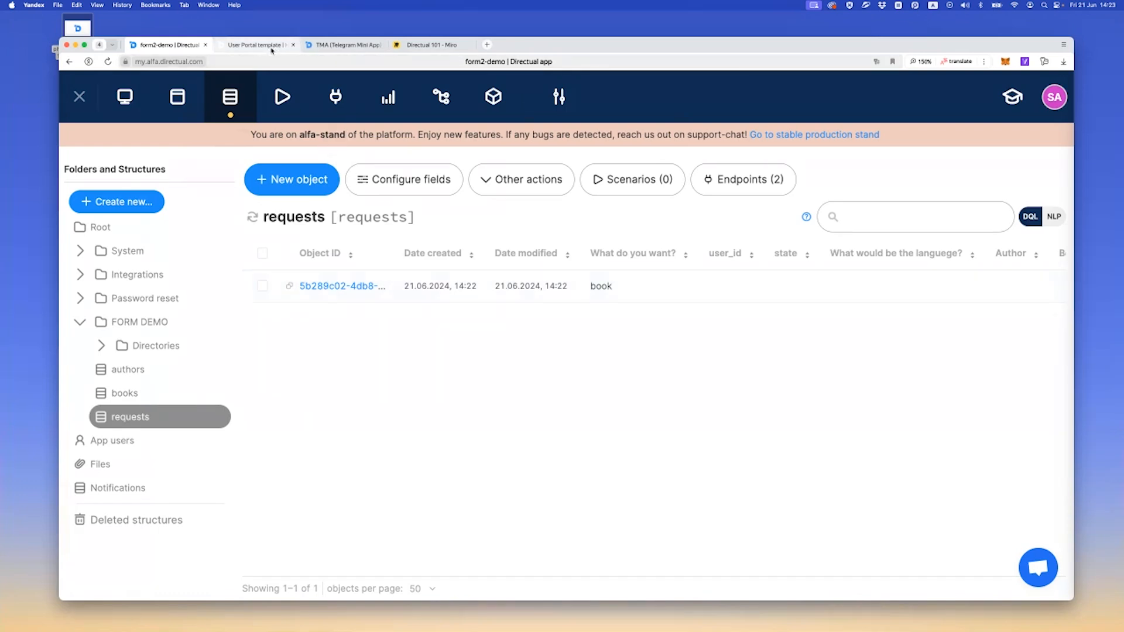
Reopen the Hello page's multistep form and review the createRequest endpoint's fields available for reading and writing
{"action": "left_click", "coordinate": [176, 103]}
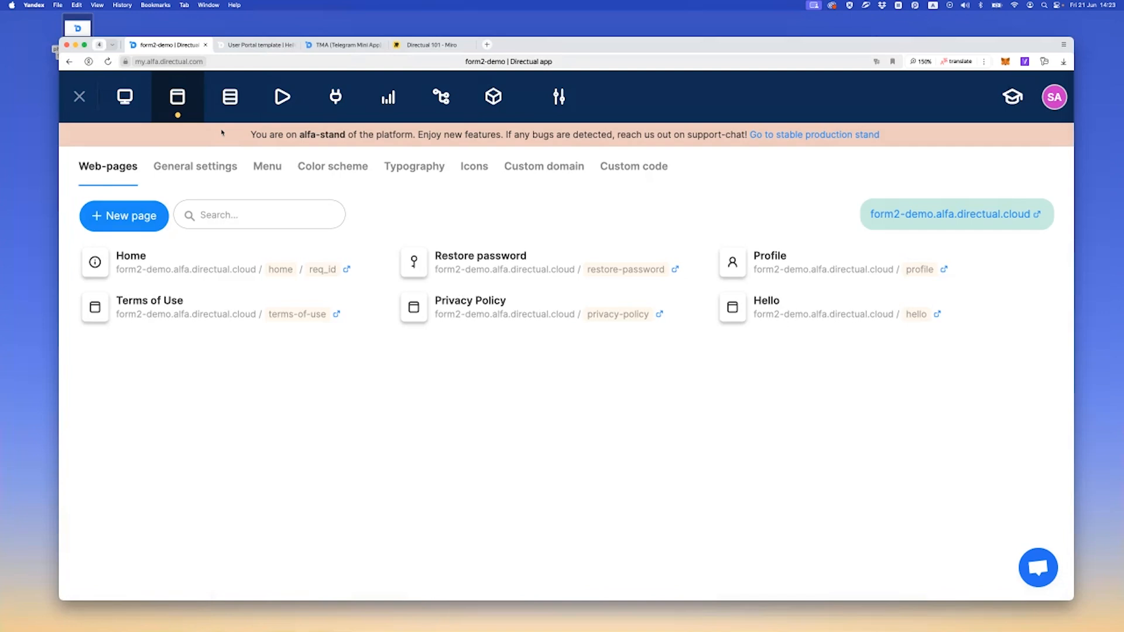
{"action": "left_click", "coordinate": [816, 314]}
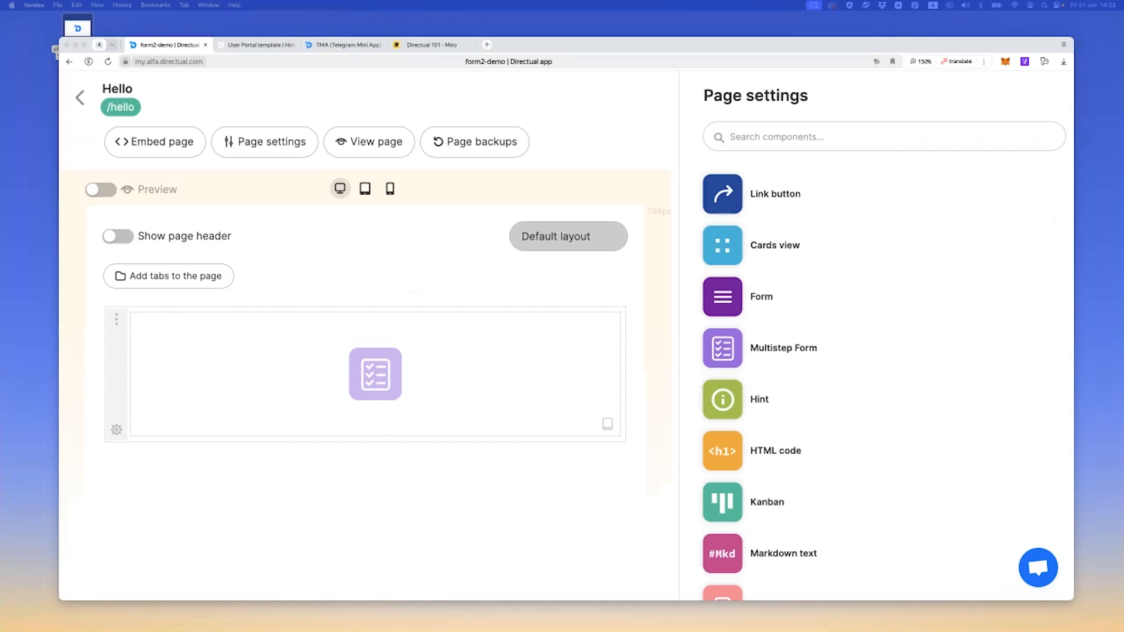
{"action": "left_click", "coordinate": [427, 367]}
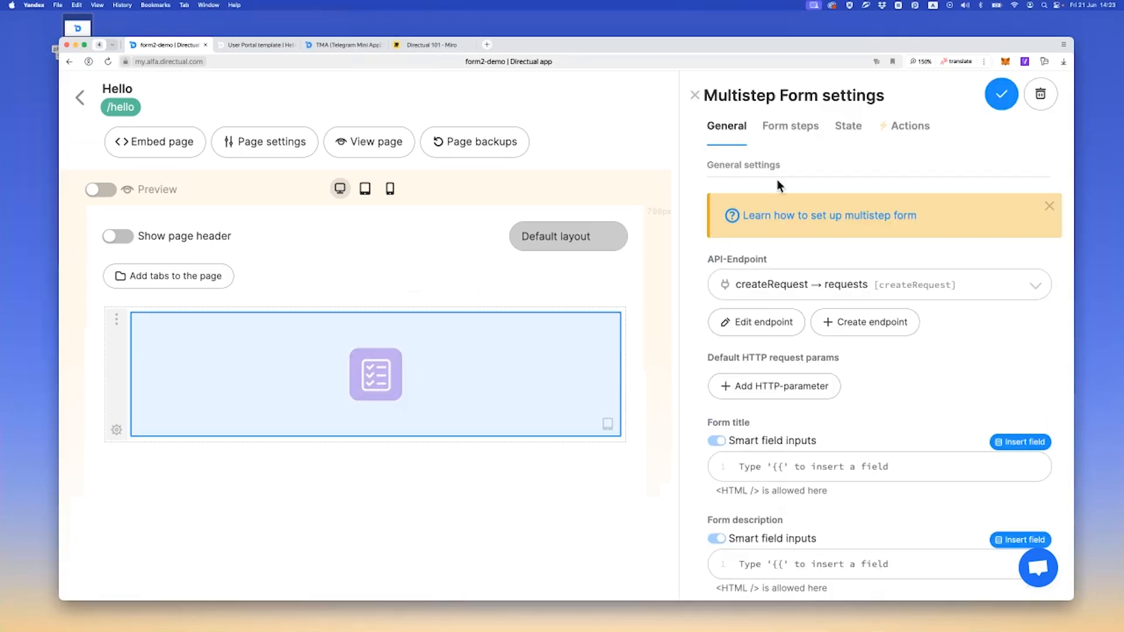
{"action": "left_click", "coordinate": [756, 323]}
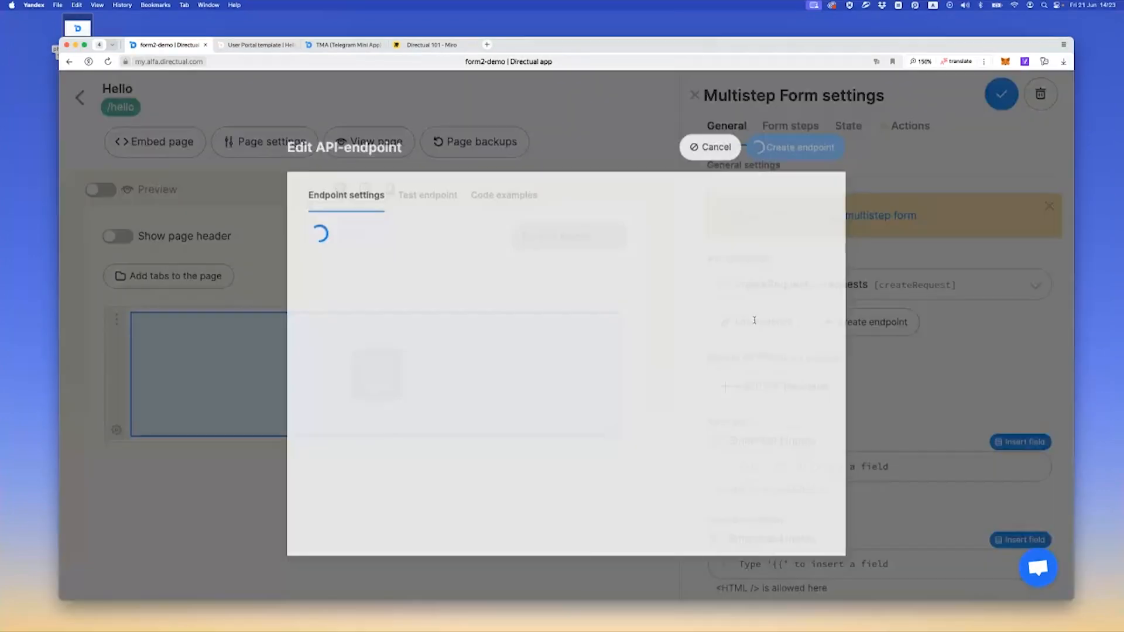
{"action": "scroll", "coordinate": [260, 327], "scroll_direction": "down", "scroll_amount": 5}
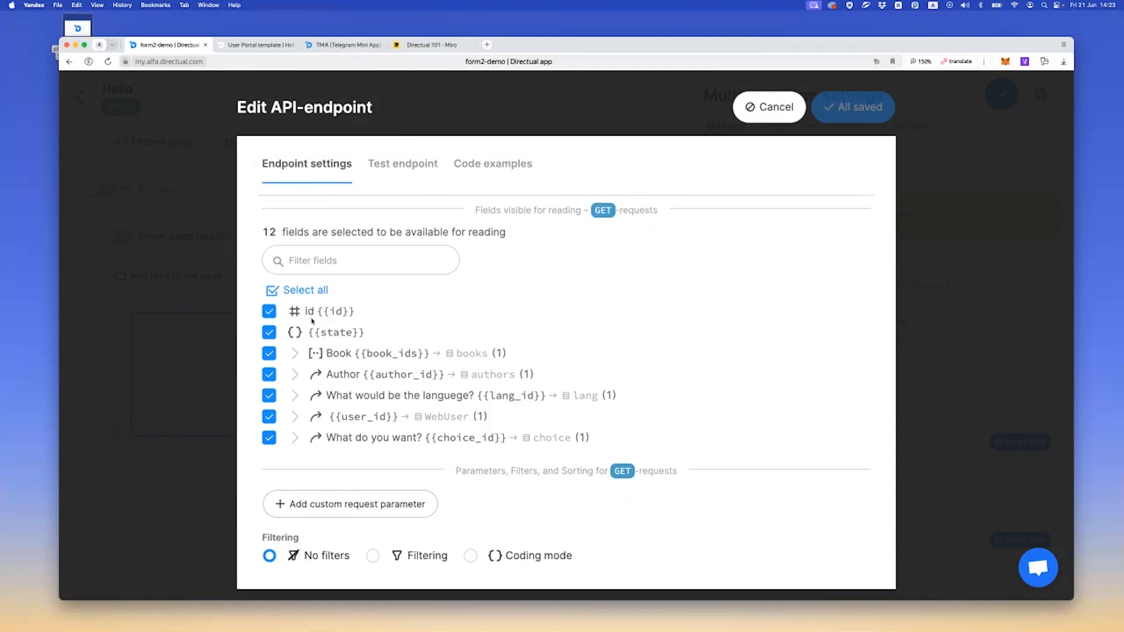
{"action": "scroll", "coordinate": [312, 320], "scroll_direction": "down", "scroll_amount": 2}
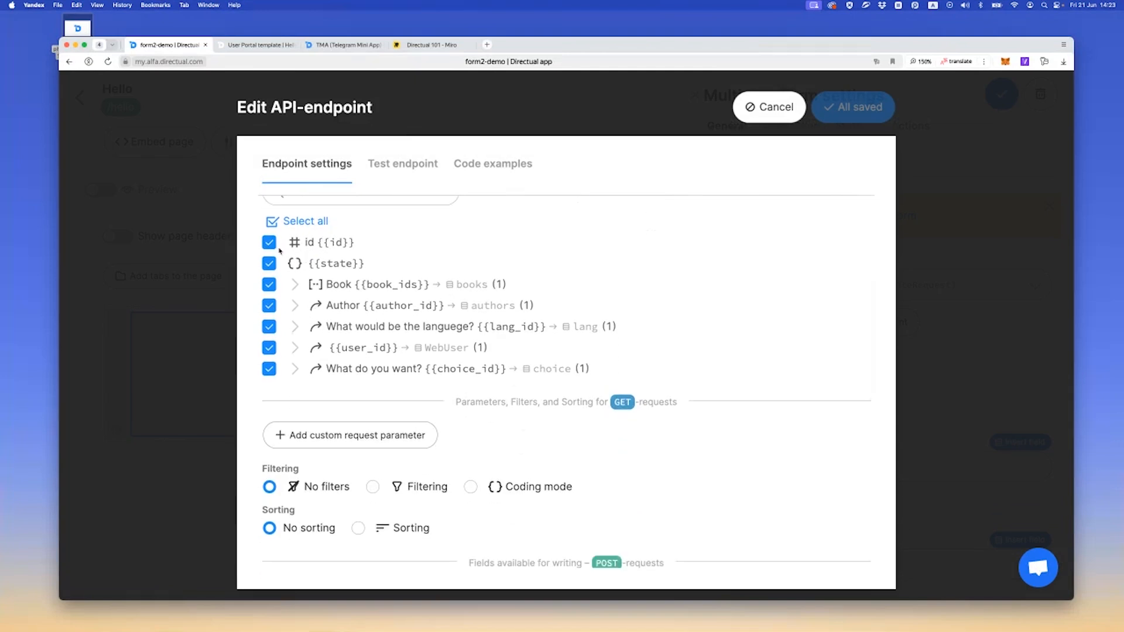
{"action": "scroll", "coordinate": [331, 284], "scroll_direction": "down", "scroll_amount": 8}
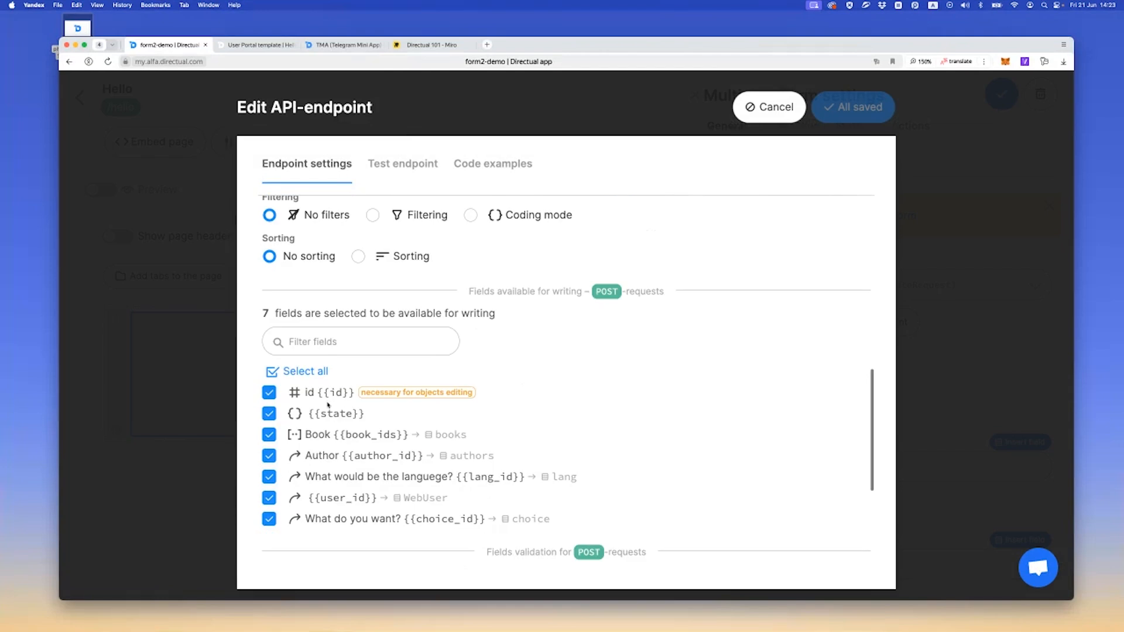
{"action": "scroll", "coordinate": [322, 376], "scroll_direction": "up", "scroll_amount": 8}
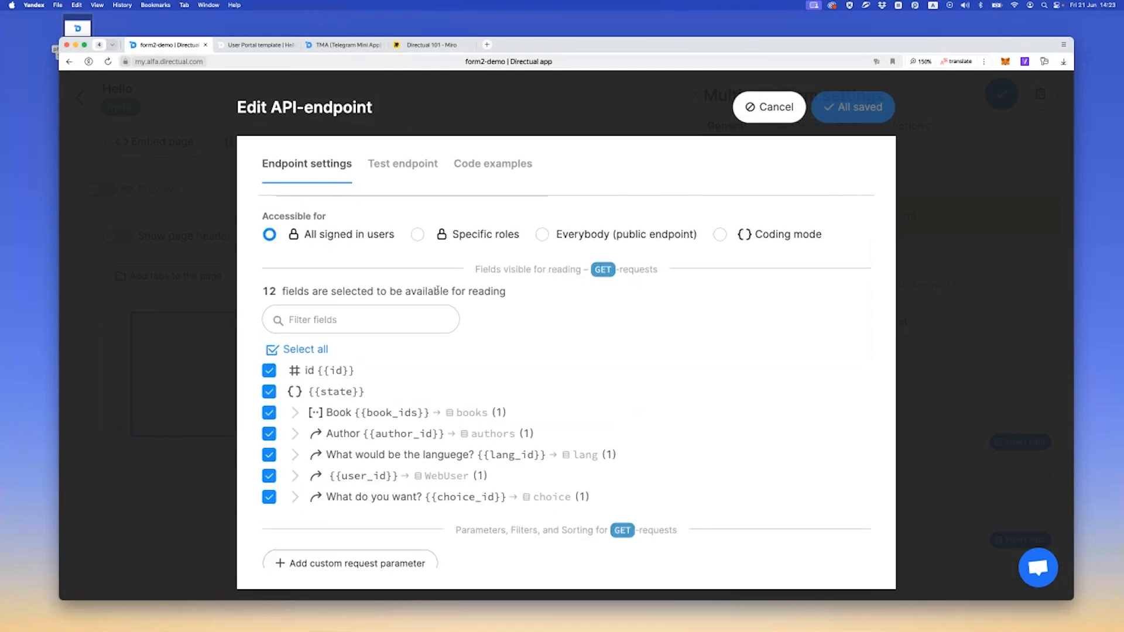
{"action": "left_click", "coordinate": [775, 120]}
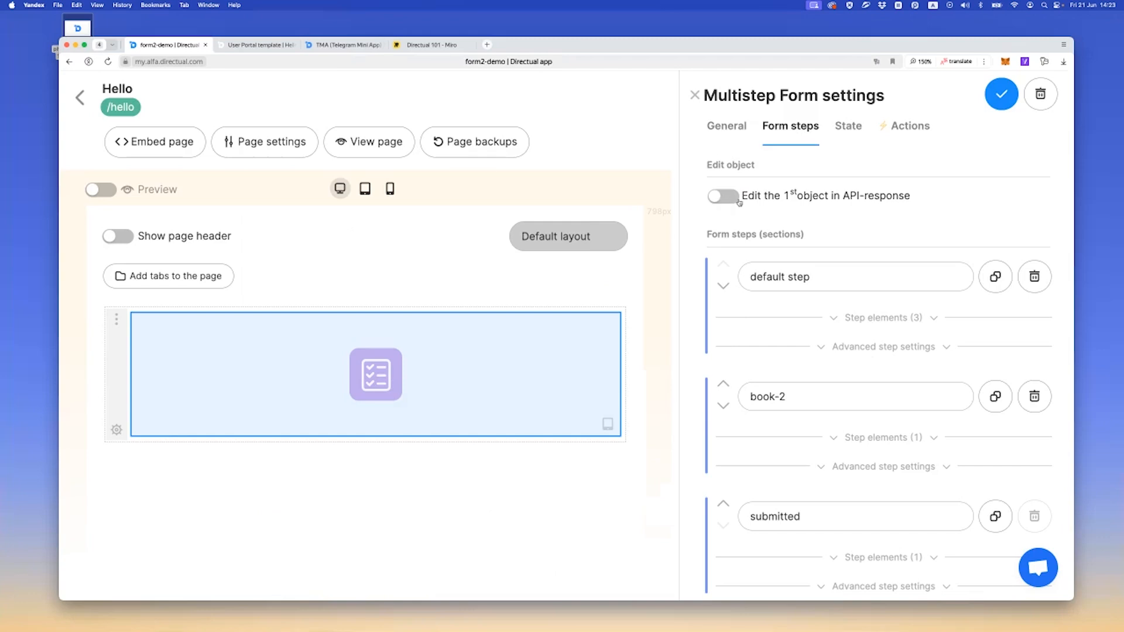
Turn on editing of the 1st object in the API-response for the multistep form
{"action": "left_click", "coordinate": [724, 199]}
{"action": "left_click", "coordinate": [719, 130]}
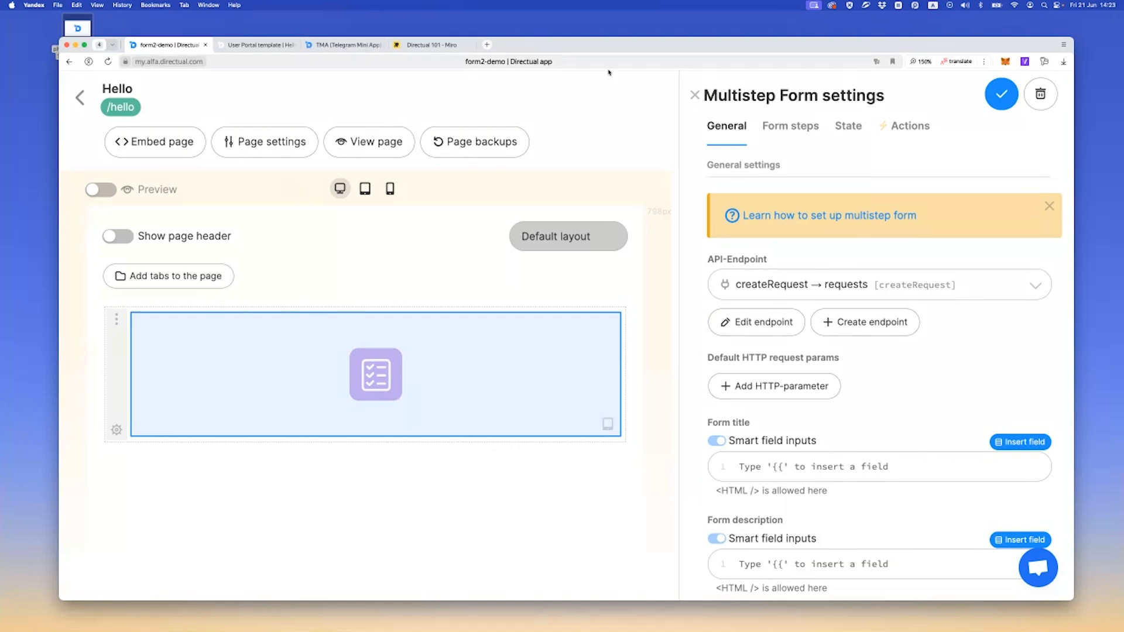
Add the route parameter req_id to the Hello page and save the page settings
{"action": "left_click", "coordinate": [249, 144]}
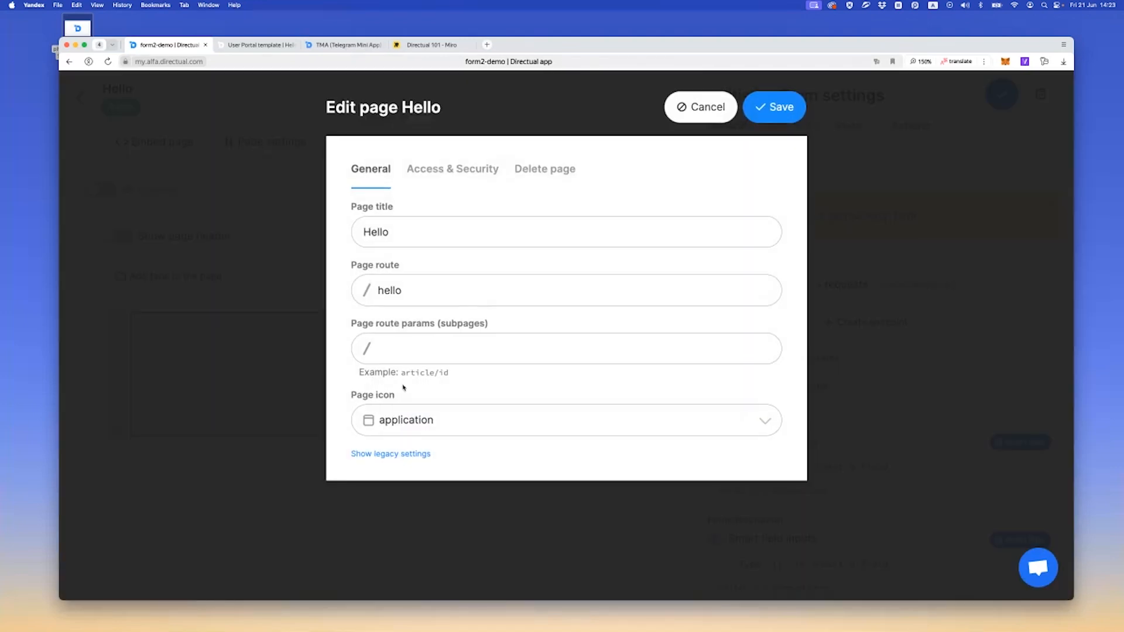
{"action": "left_click", "coordinate": [406, 354]}
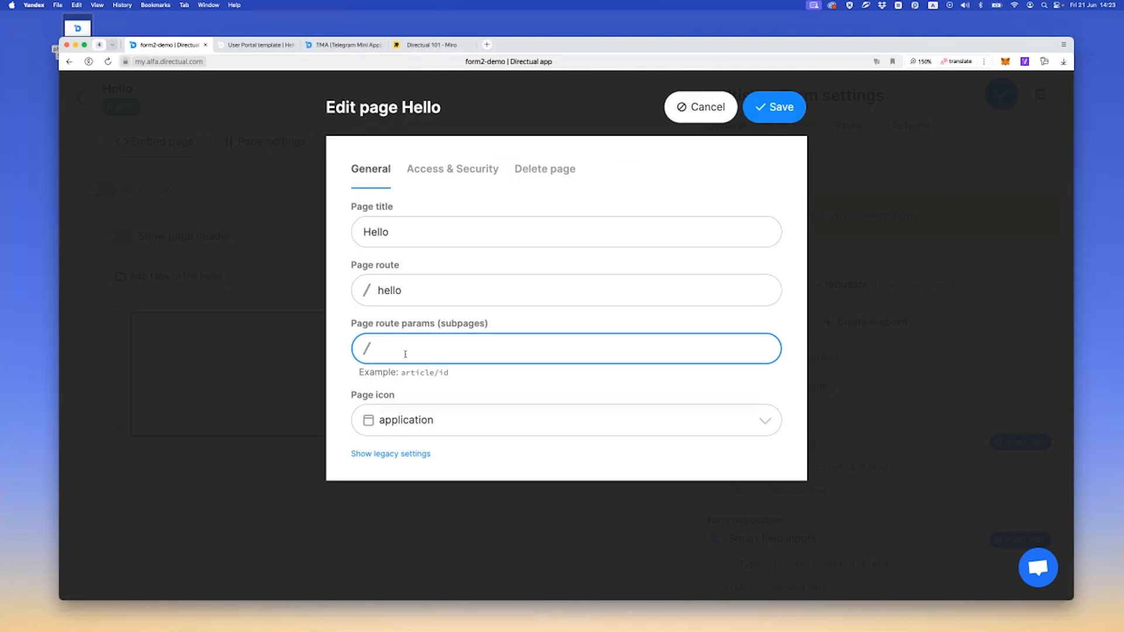
{"action": "type", "text": "req_id"}
{"action": "key", "text": "super+a"}
{"action": "left_click", "coordinate": [423, 354]}
{"action": "left_click", "coordinate": [773, 108]}
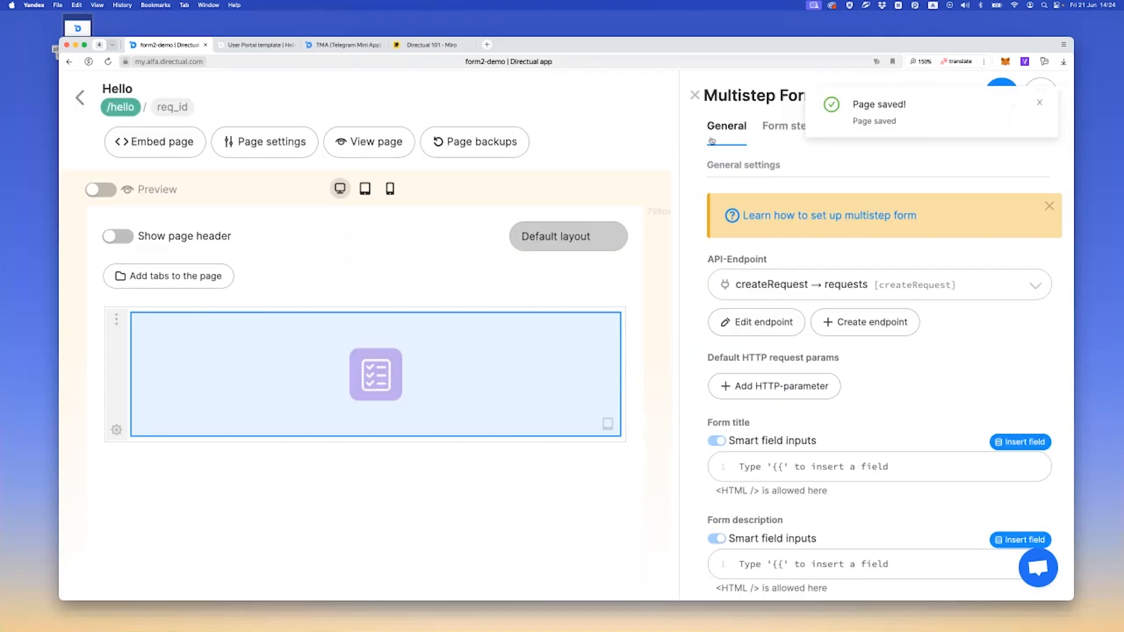
Add a custom request parameter named req_id to the form's createRequest endpoint
{"action": "left_click", "coordinate": [749, 329]}
{"action": "scroll", "coordinate": [352, 322], "scroll_direction": "down", "scroll_amount": 10}
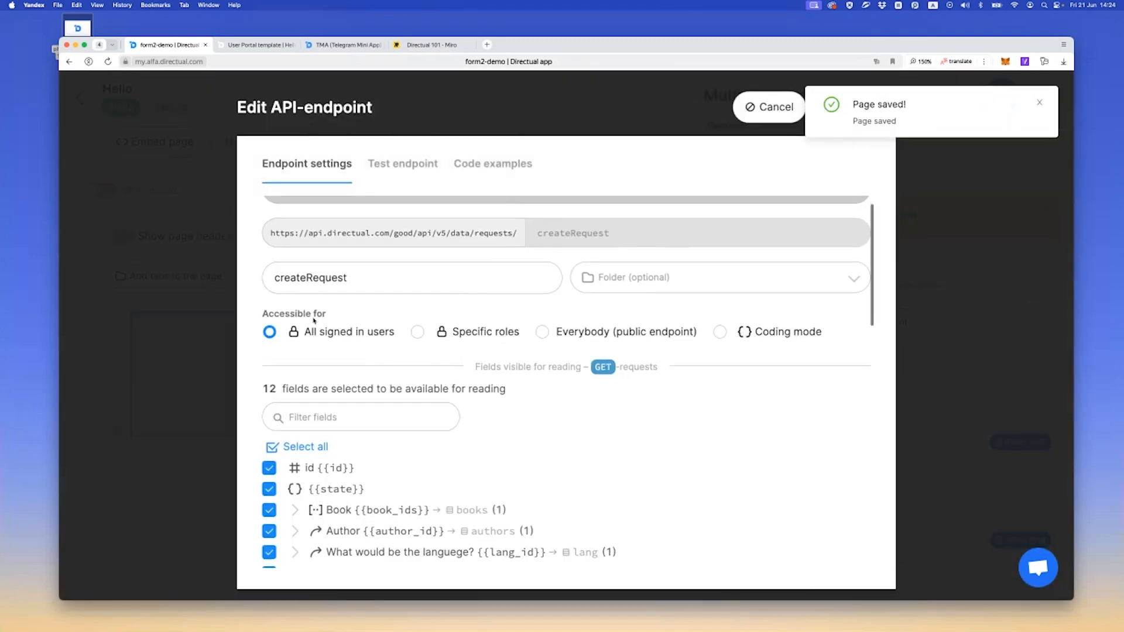
{"action": "left_click", "coordinate": [314, 282]}
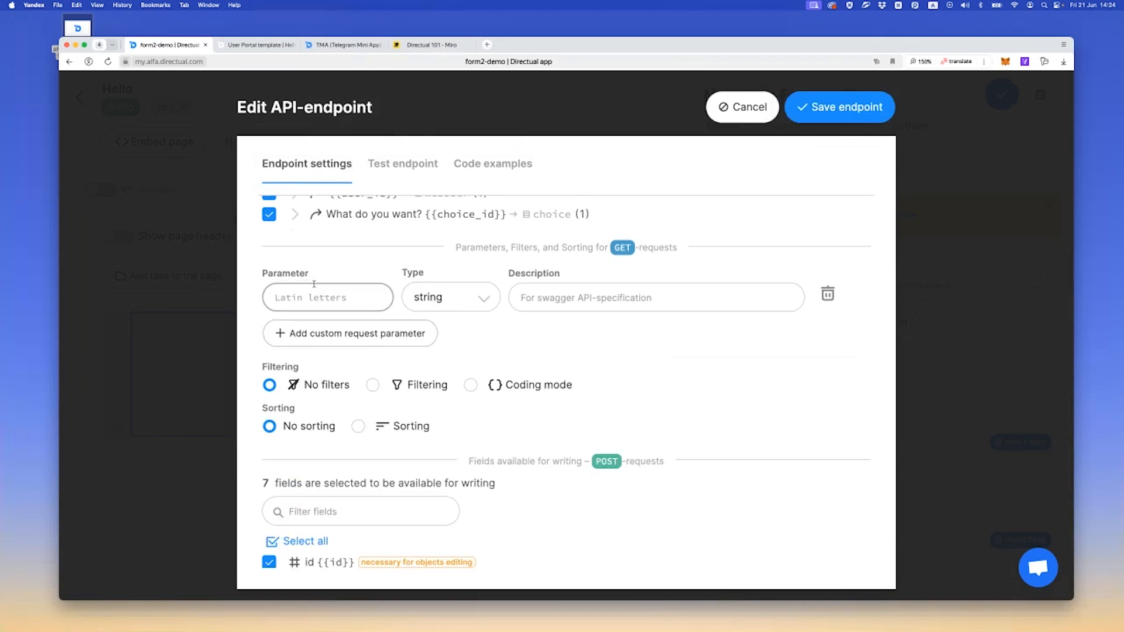
{"action": "left_click", "coordinate": [346, 297]}
{"action": "type", "text": "req_id"}
Turn on filtering for the endpoint's GET requests and choose the id field from requests as the filter field
{"action": "scroll", "coordinate": [304, 314], "scroll_direction": "down", "scroll_amount": 3}
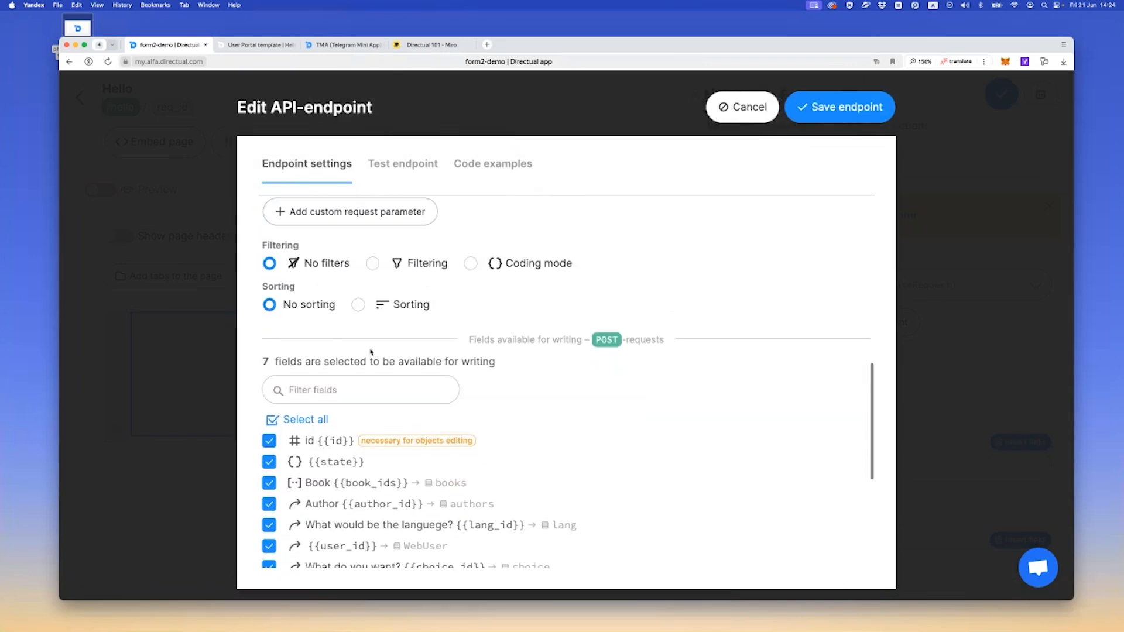
{"action": "left_click", "coordinate": [413, 265]}
{"action": "left_click", "coordinate": [353, 301]}
{"action": "type", "text": "id"}
{"action": "key", "text": "Up"}
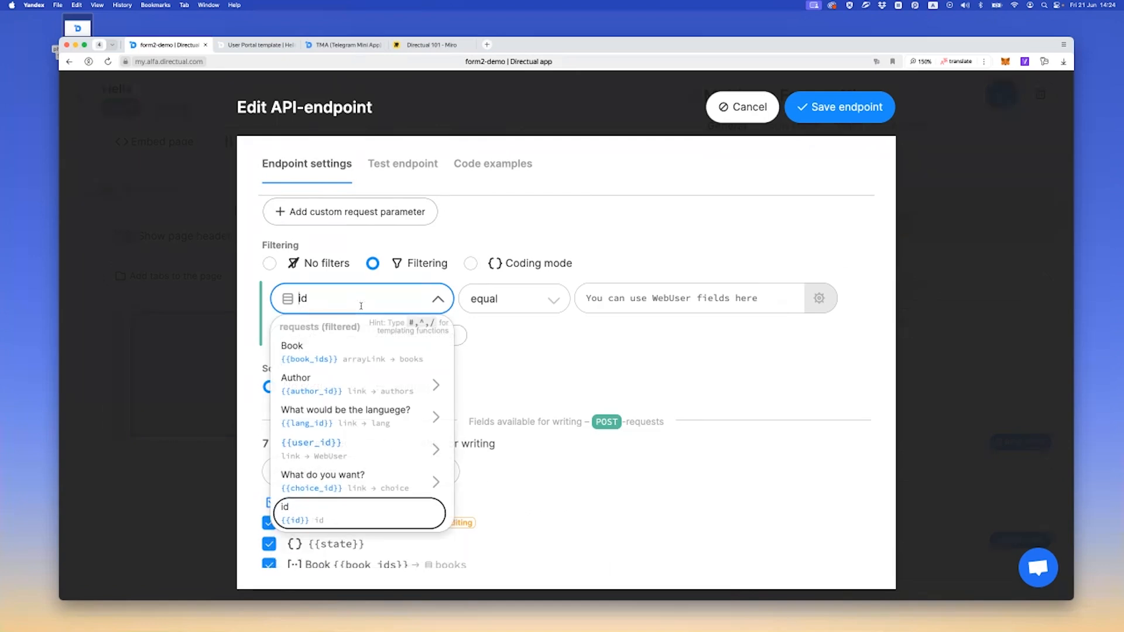
{"action": "key", "text": "Return"}
{"action": "scroll", "coordinate": [350, 333], "scroll_direction": "up", "scroll_amount": 2}
{"action": "scroll", "coordinate": [350, 333], "scroll_direction": "up", "scroll_amount": 1}
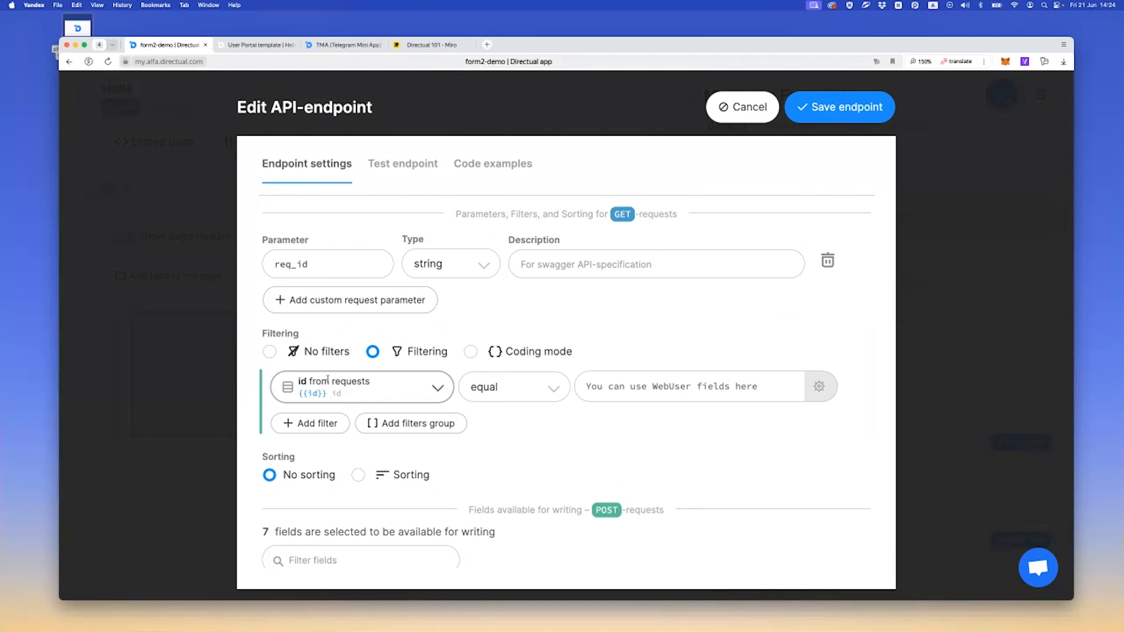
Set the id filter's comparison value to {{HttpRequest.req_id}} and save the endpoint
{"action": "left_click", "coordinate": [655, 387]}
{"action": "type", "text": "{{"}
{"action": "left_click", "coordinate": [606, 390]}
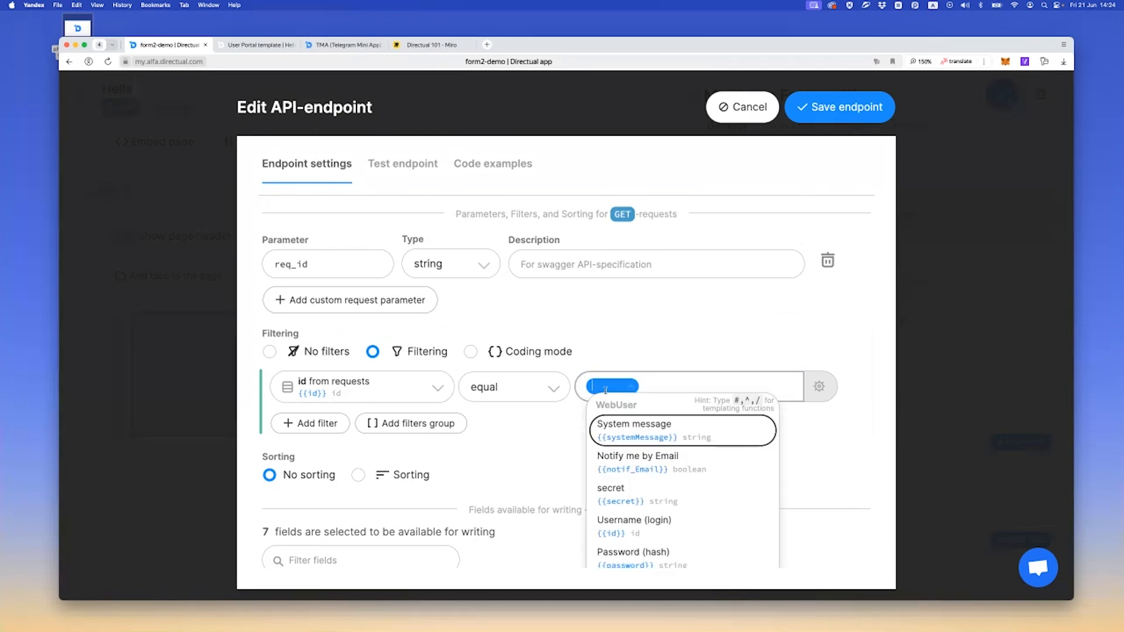
{"action": "type", "text": "ht"}
{"action": "key", "text": "Return"}
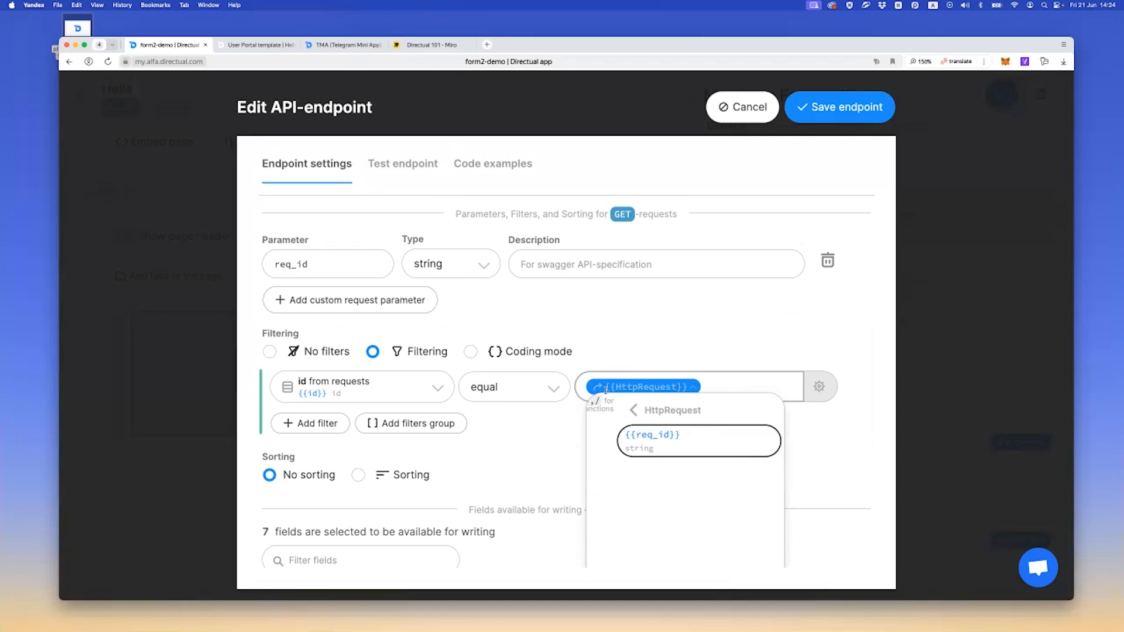
{"action": "key", "text": "Return"}
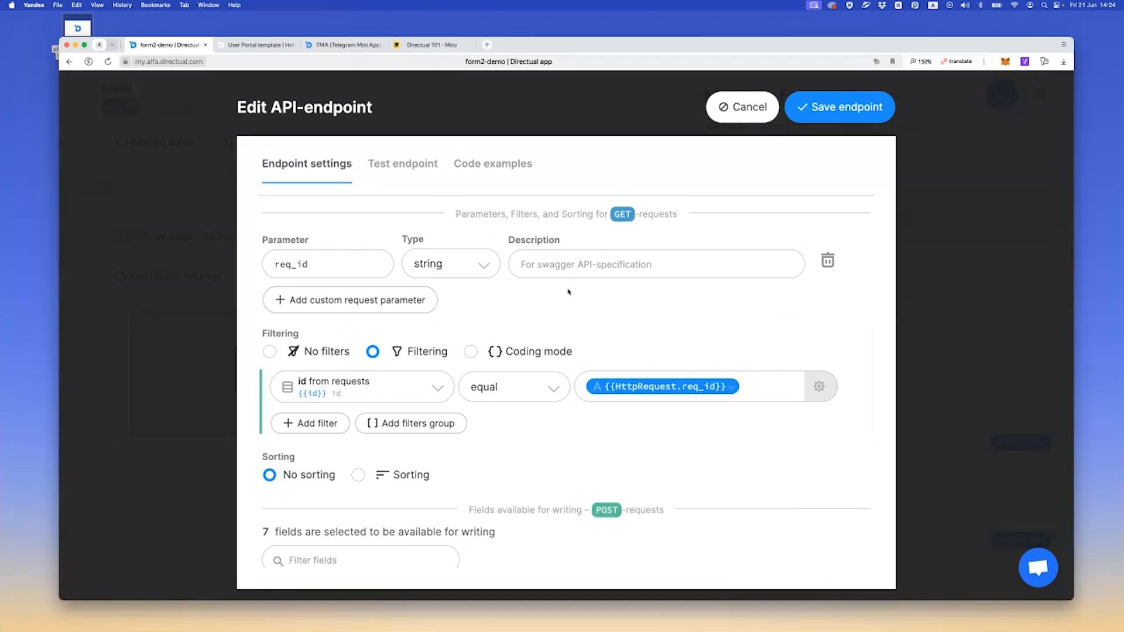
{"action": "left_click", "coordinate": [817, 119]}
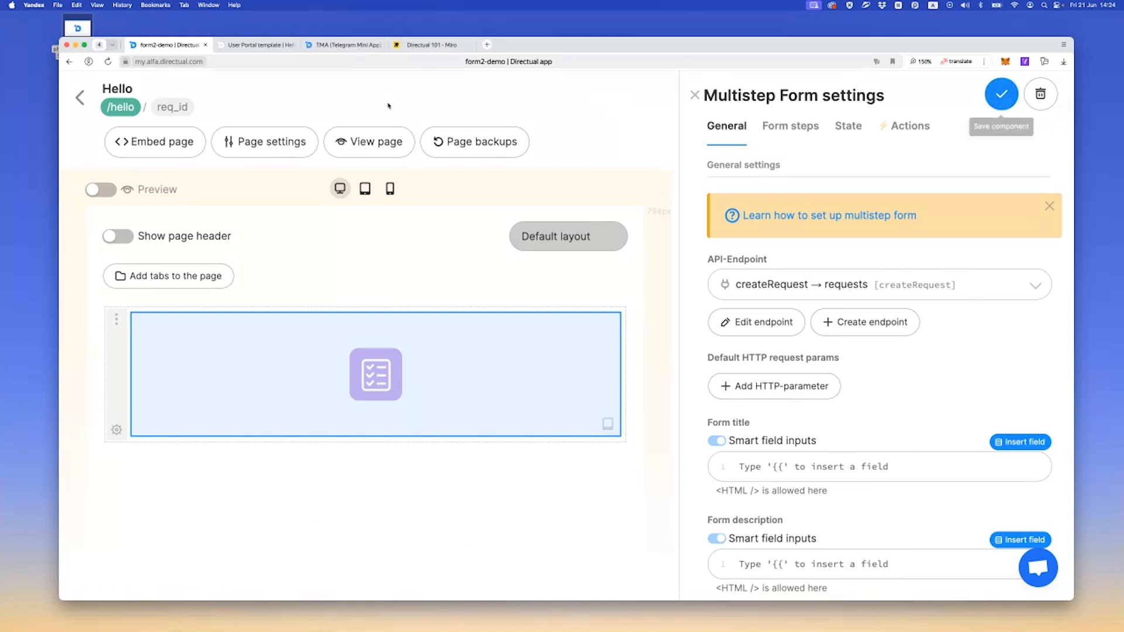
Reload the live Hello page and copy the object ID of the existing request in the FORM DEMO requests structure
{"action": "left_click", "coordinate": [252, 45]}
{"action": "key", "text": "super+r"}
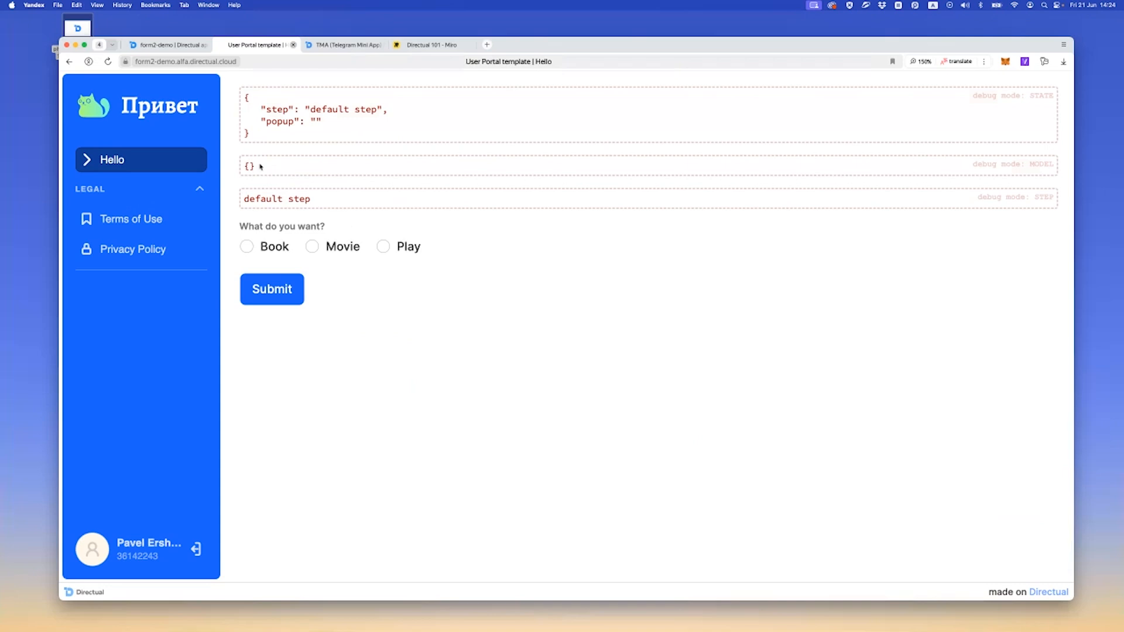
{"action": "left_click", "coordinate": [172, 45]}
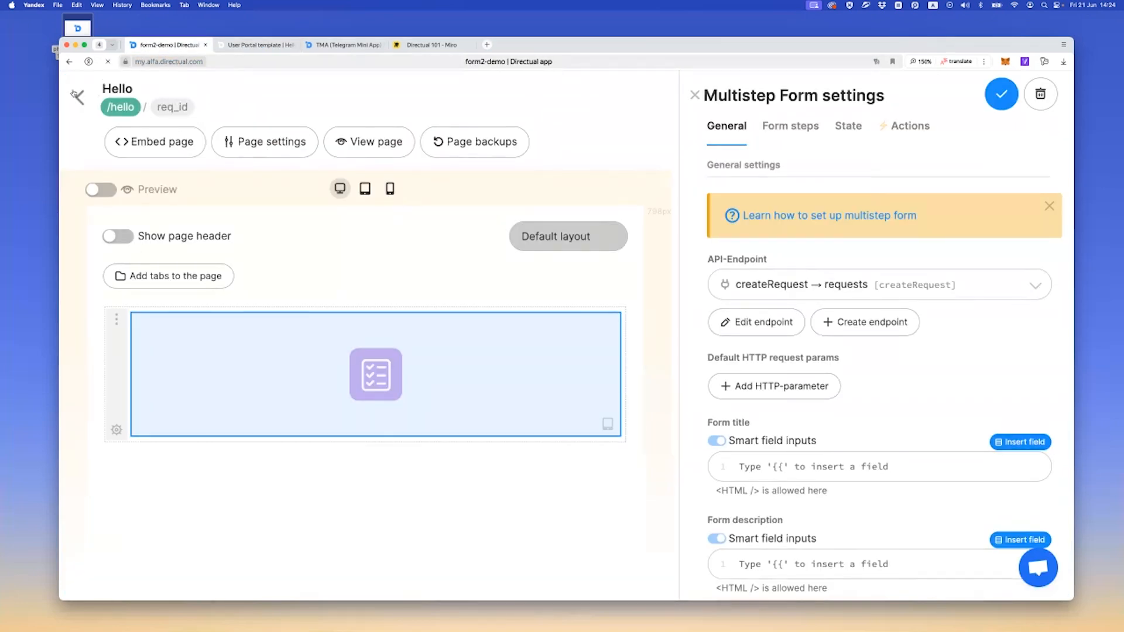
{"action": "left_click", "coordinate": [79, 95]}
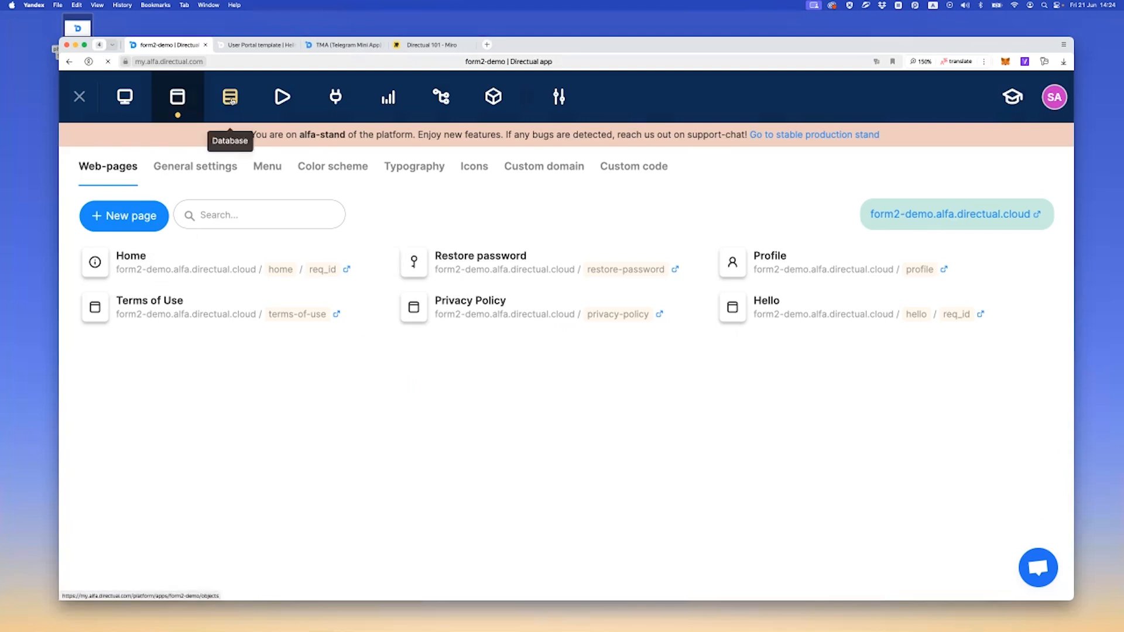
{"action": "left_click", "coordinate": [230, 95]}
{"action": "left_click", "coordinate": [155, 324]}
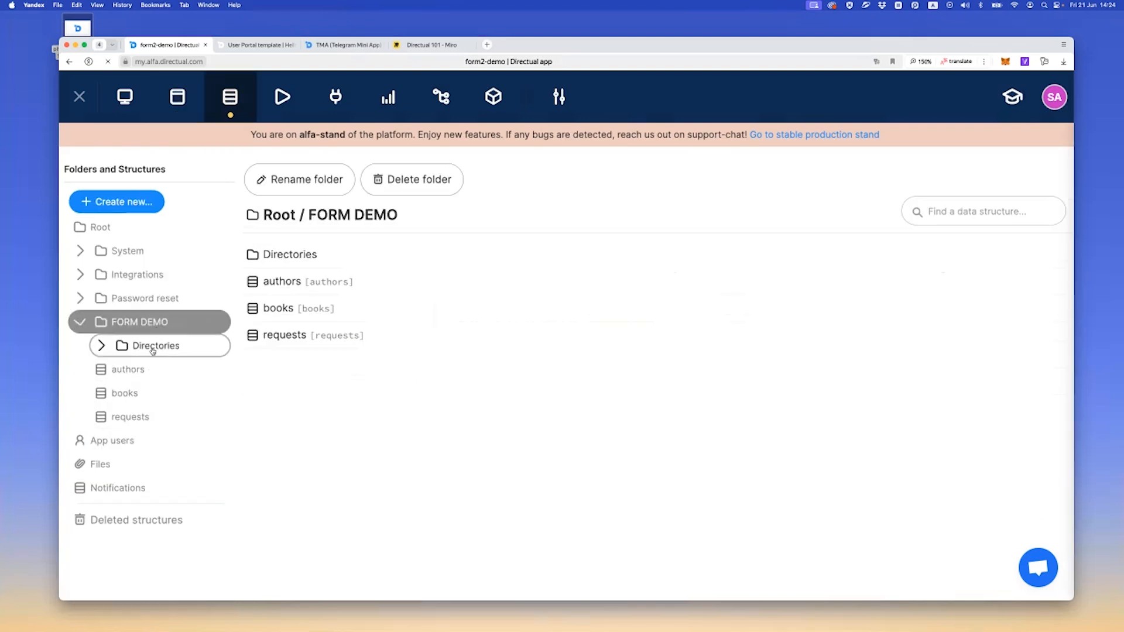
{"action": "left_click", "coordinate": [157, 417]}
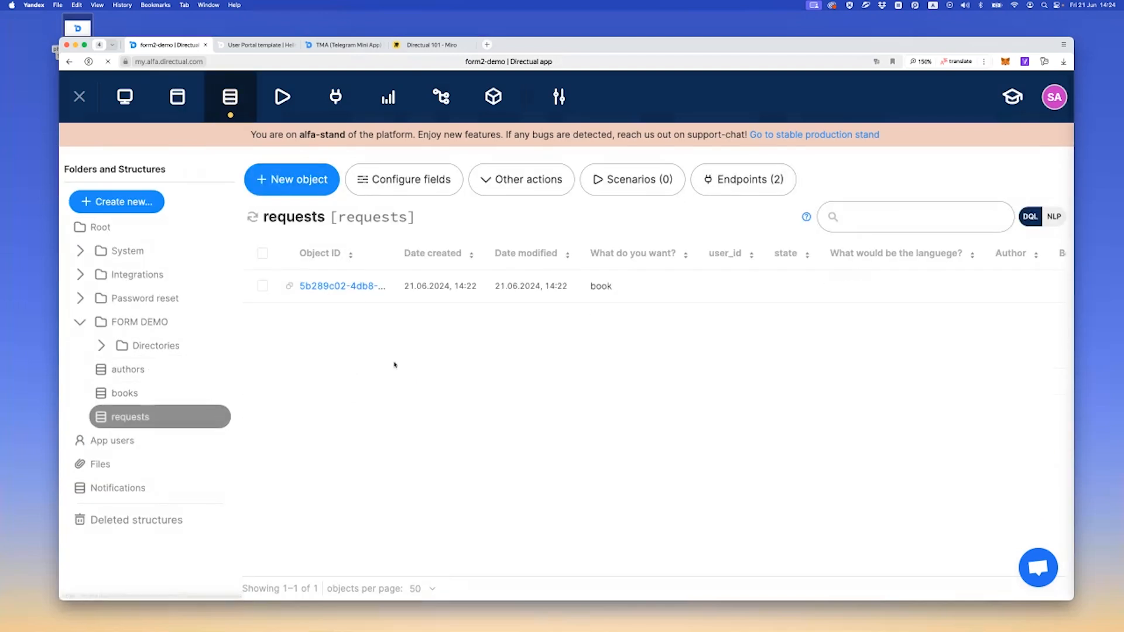
{"action": "left_click", "coordinate": [289, 286]}
Open the existing request in the live Hello form by adding its copied ID to the page address, and examine the loaded model
{"action": "left_click", "coordinate": [256, 42]}
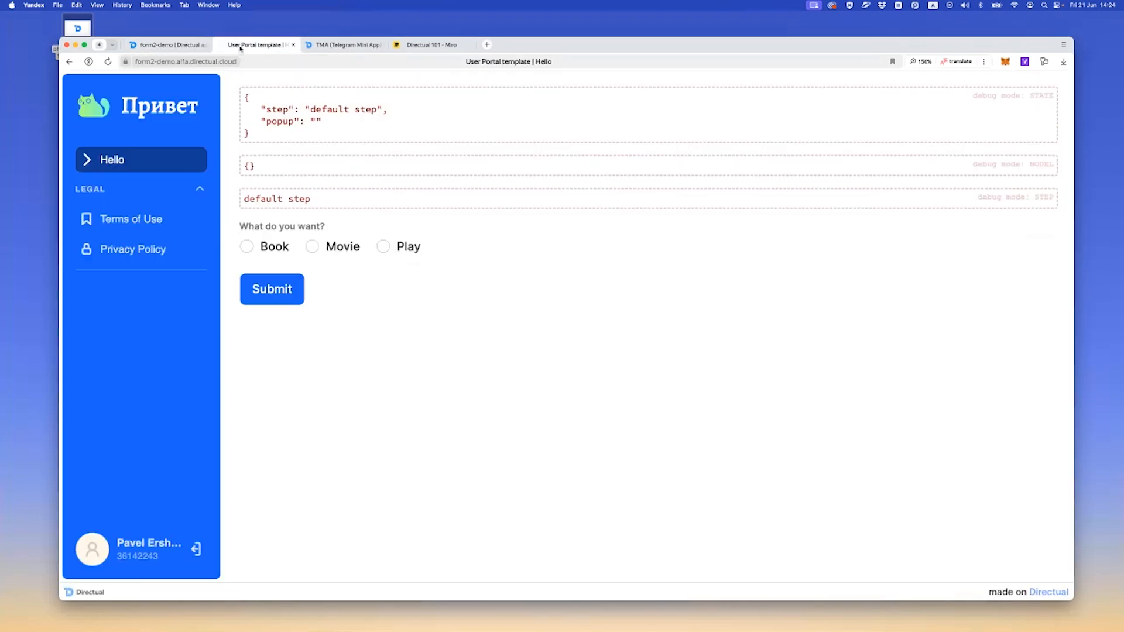
{"action": "left_click", "coordinate": [298, 63]}
{"action": "left_click", "coordinate": [299, 64]}
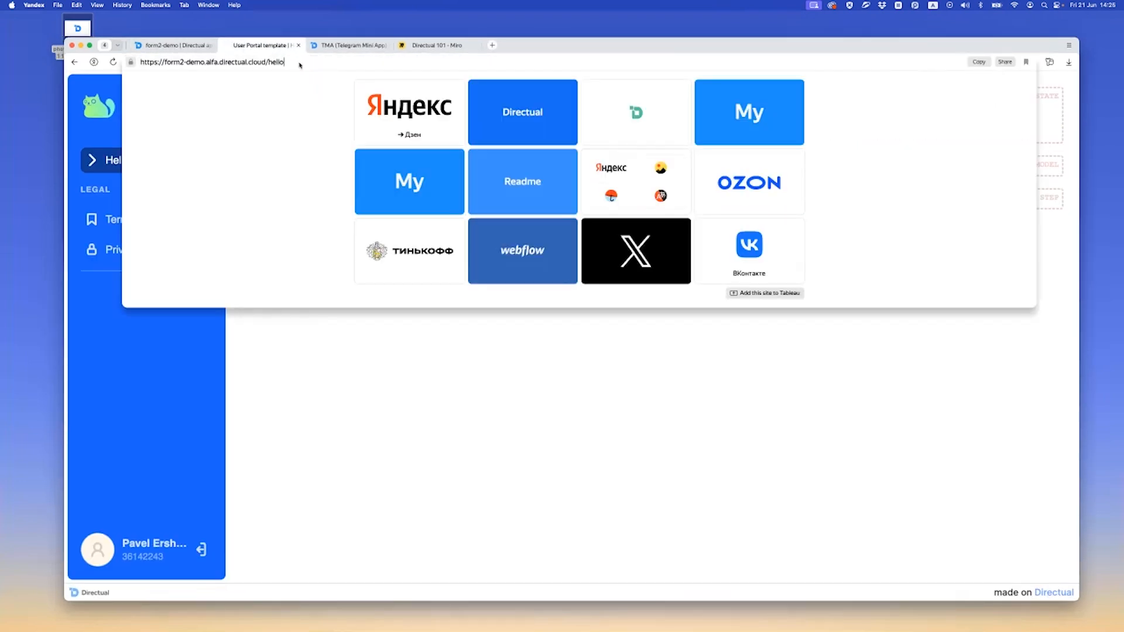
{"action": "type", "text": "?id="}
{"action": "key", "text": "cmd+v"}
{"action": "key", "text": "Return"}
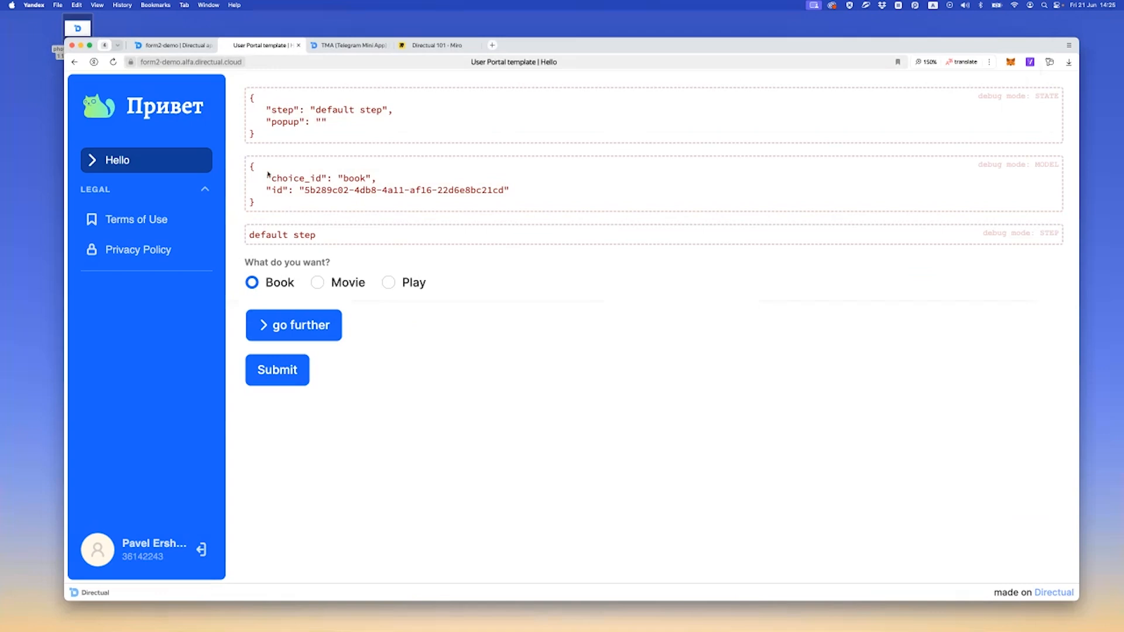
{"action": "left_click_drag", "start_coordinate": [252, 167], "coordinate": [281, 209]}
{"action": "left_click", "coordinate": [305, 192]}
Change the request's answer to Movie, submit the form and reload the page
{"action": "left_click", "coordinate": [342, 286]}
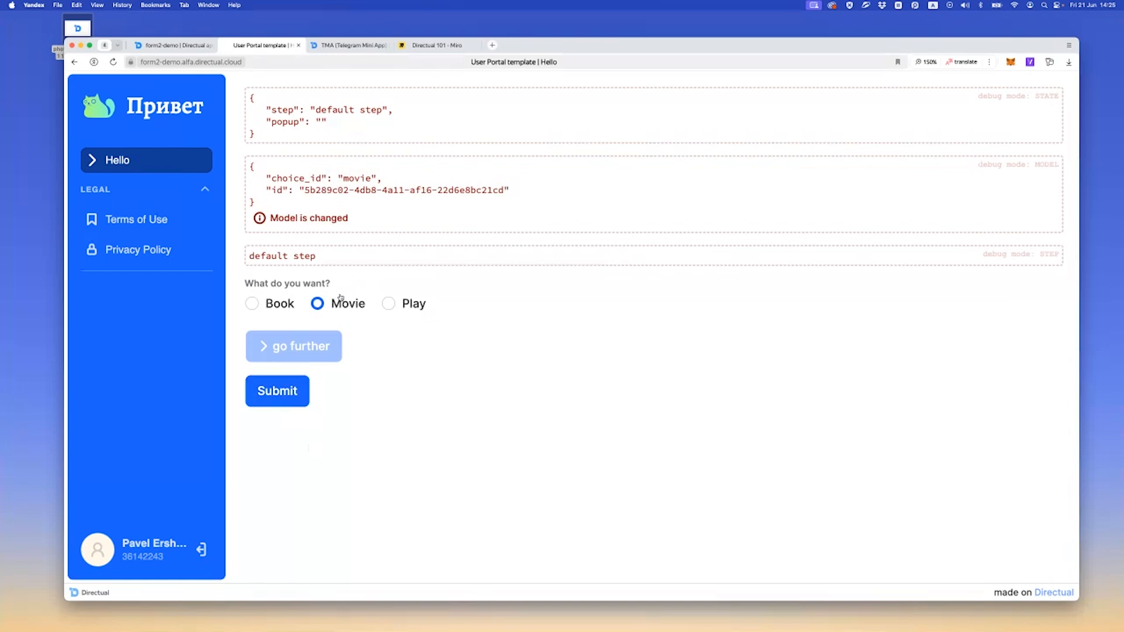
{"action": "left_click", "coordinate": [291, 388]}
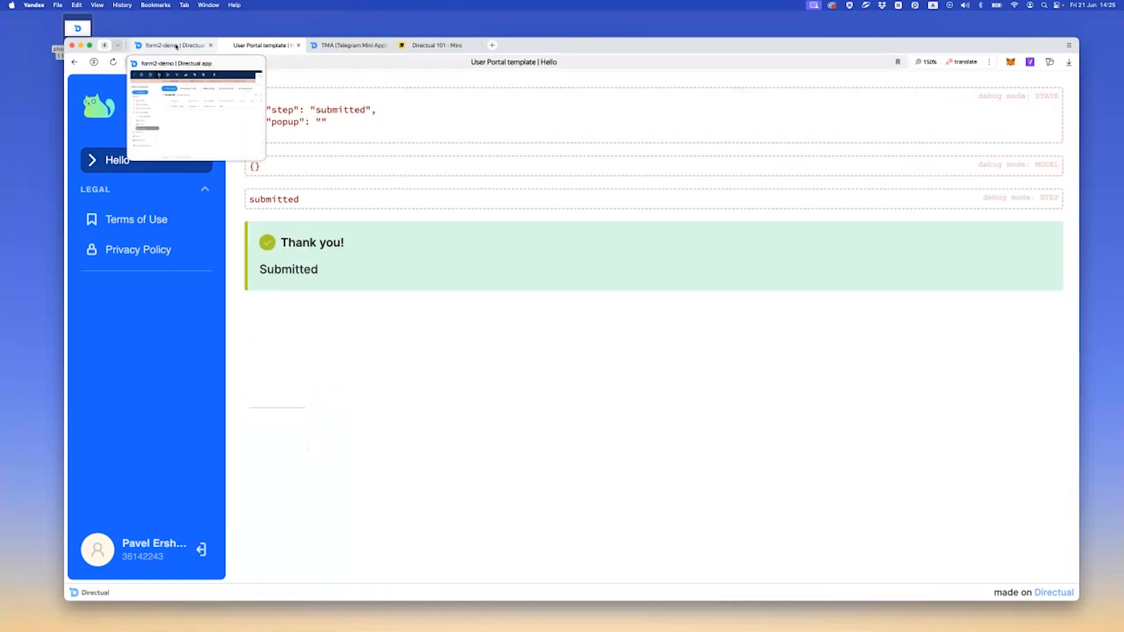
{"action": "key", "text": "super+r"}
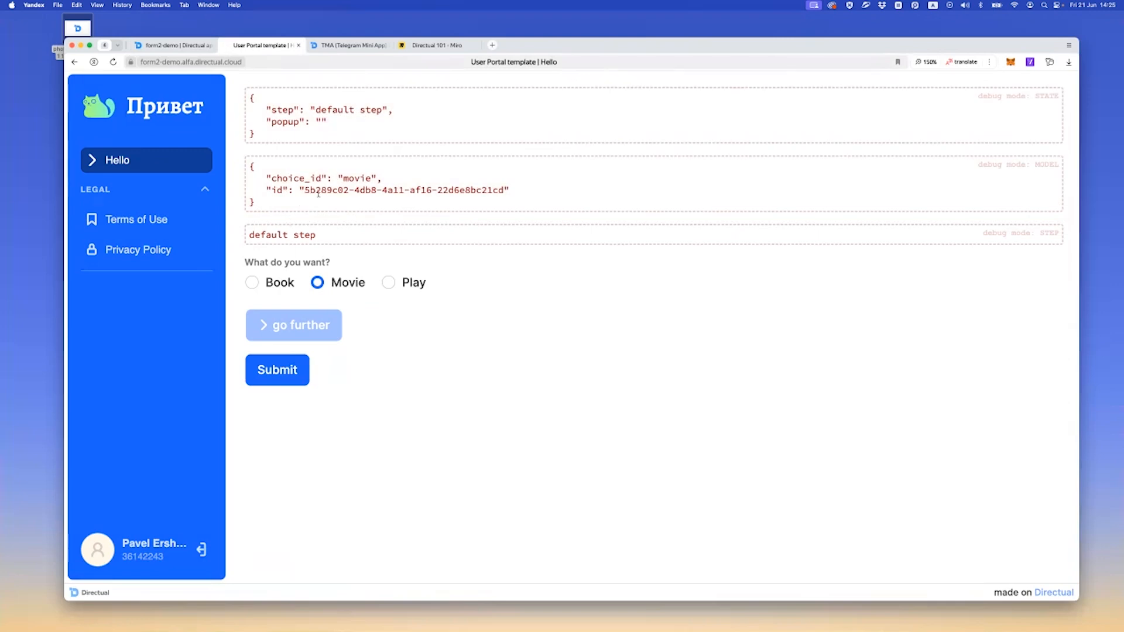
Remove the Submit button element from the default step of the Hello page's multistep form
{"action": "left_click", "coordinate": [173, 45]}
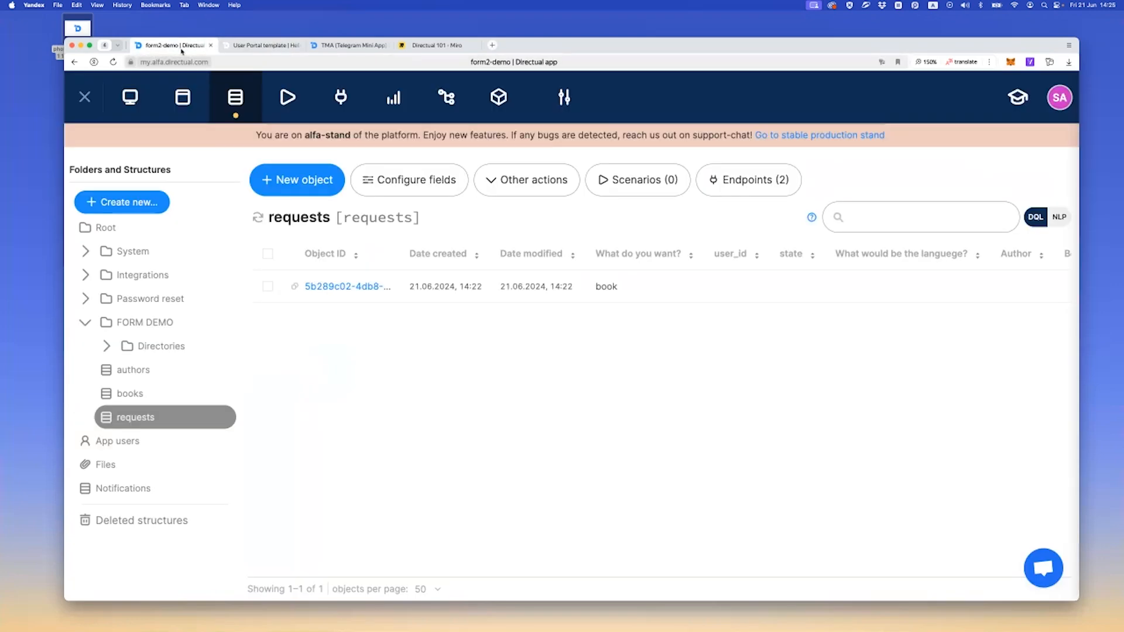
{"action": "left_click", "coordinate": [186, 104]}
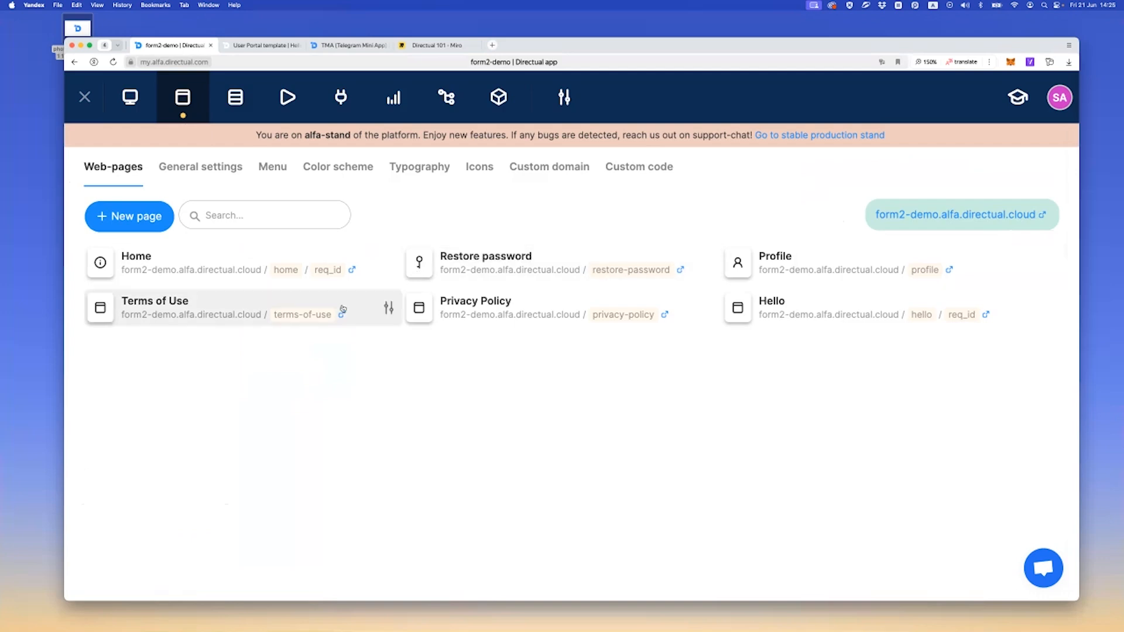
{"action": "left_click", "coordinate": [800, 317]}
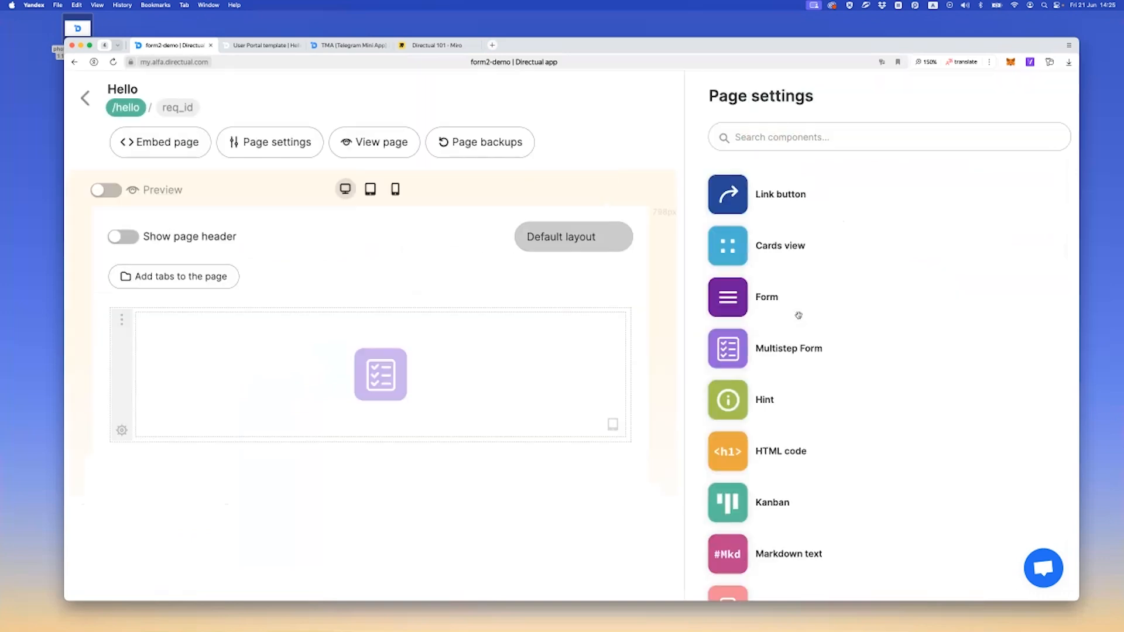
{"action": "left_click", "coordinate": [482, 369]}
{"action": "left_click", "coordinate": [779, 128]}
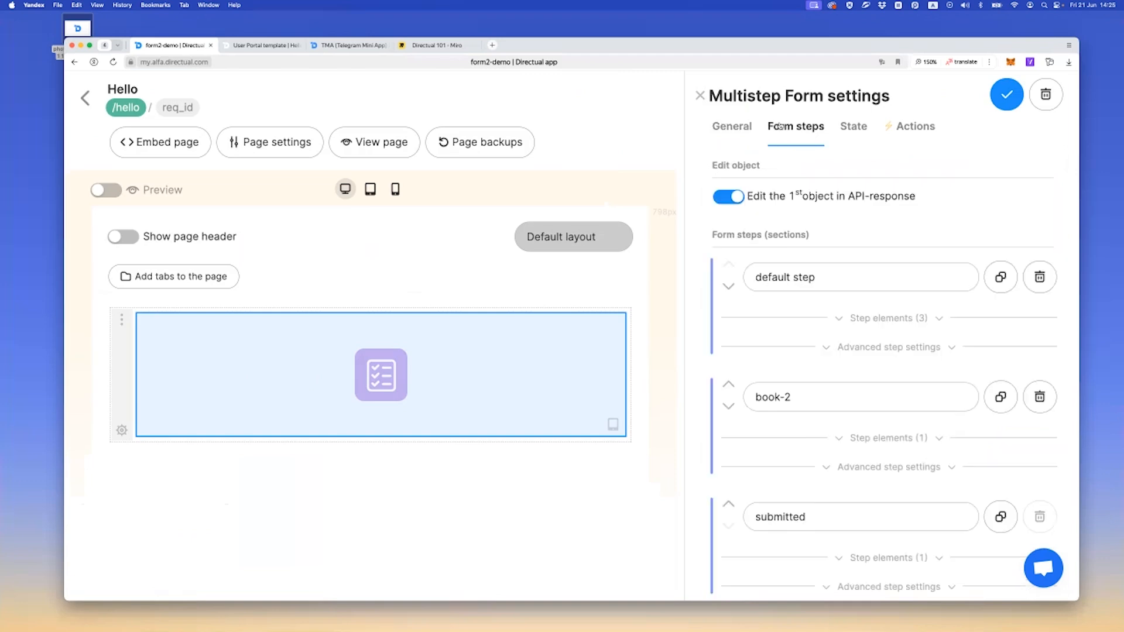
{"action": "scroll", "coordinate": [852, 387], "scroll_direction": "down", "scroll_amount": 5}
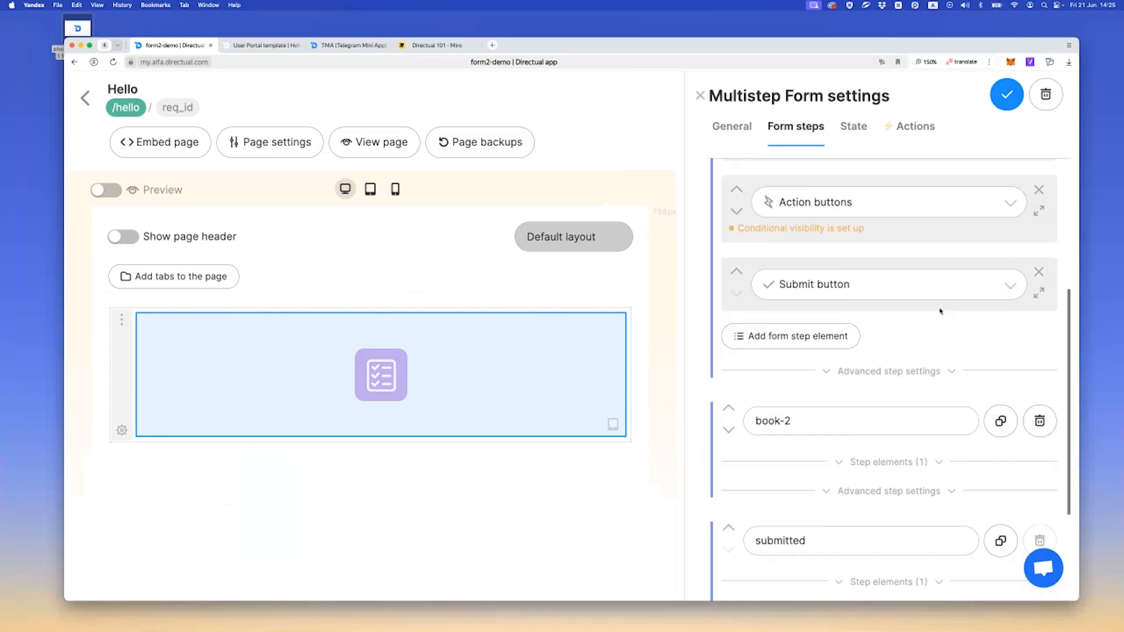
{"action": "left_click", "coordinate": [1038, 271]}
{"action": "left_click", "coordinate": [979, 283]}
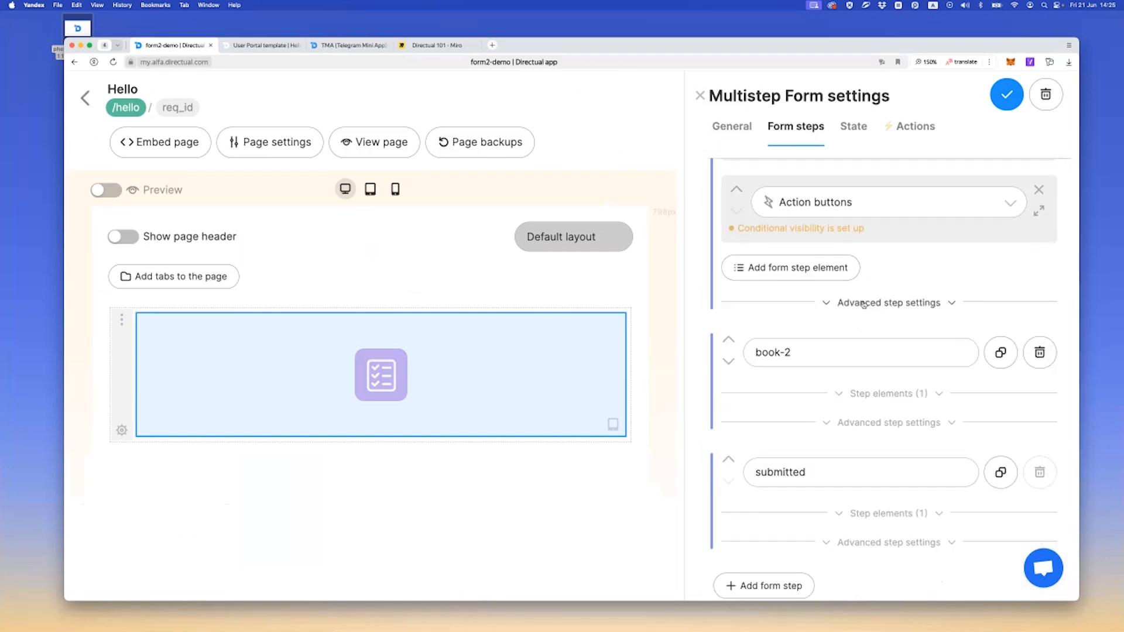
Set the multistep form to autosubmit on all steps and save the component
{"action": "scroll", "coordinate": [890, 264], "scroll_direction": "up", "scroll_amount": 2}
{"action": "left_click", "coordinate": [854, 130]}
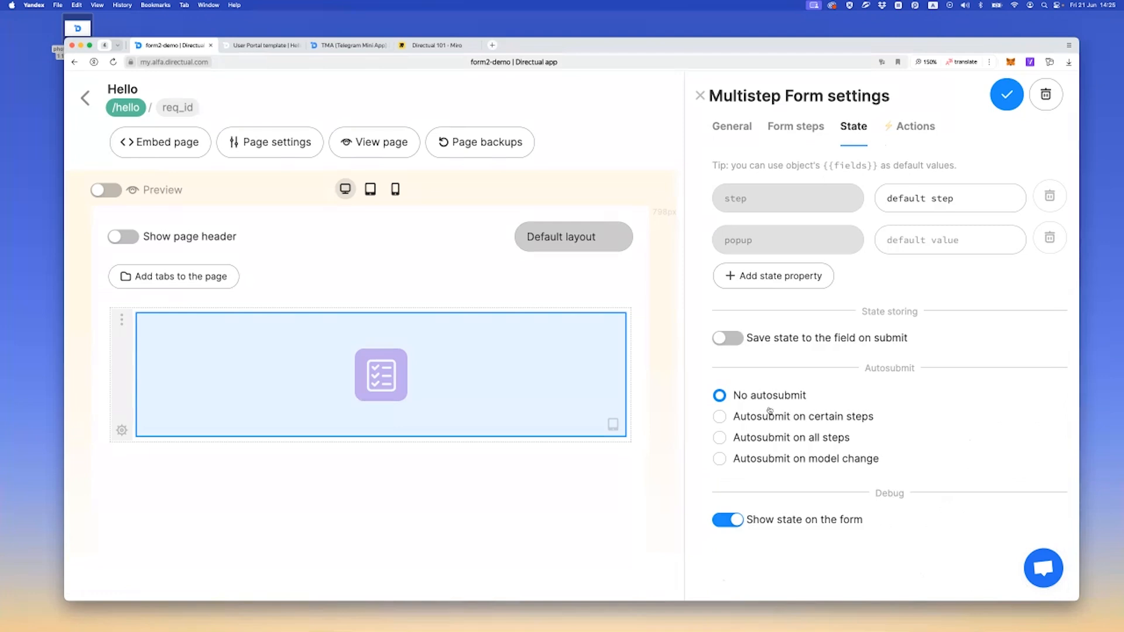
{"action": "left_click", "coordinate": [770, 438]}
{"action": "left_click", "coordinate": [792, 135]}
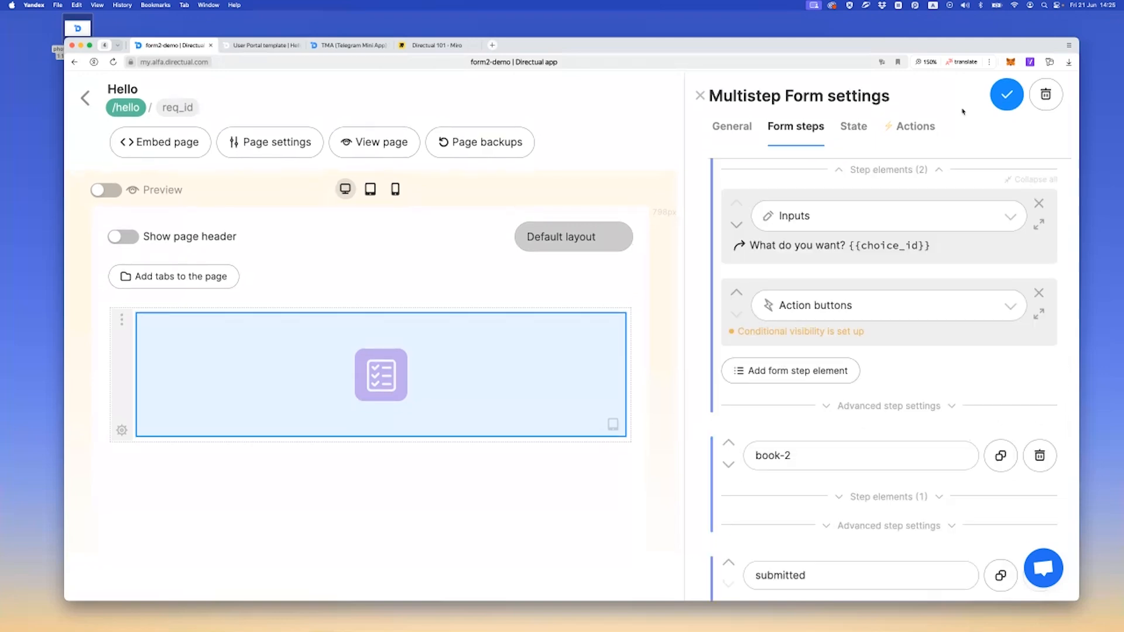
Test autosubmit on the reloaded live form by choosing Book and going further, and advance again after another reload
{"action": "left_click", "coordinate": [262, 47]}
{"action": "key", "text": "super+r"}
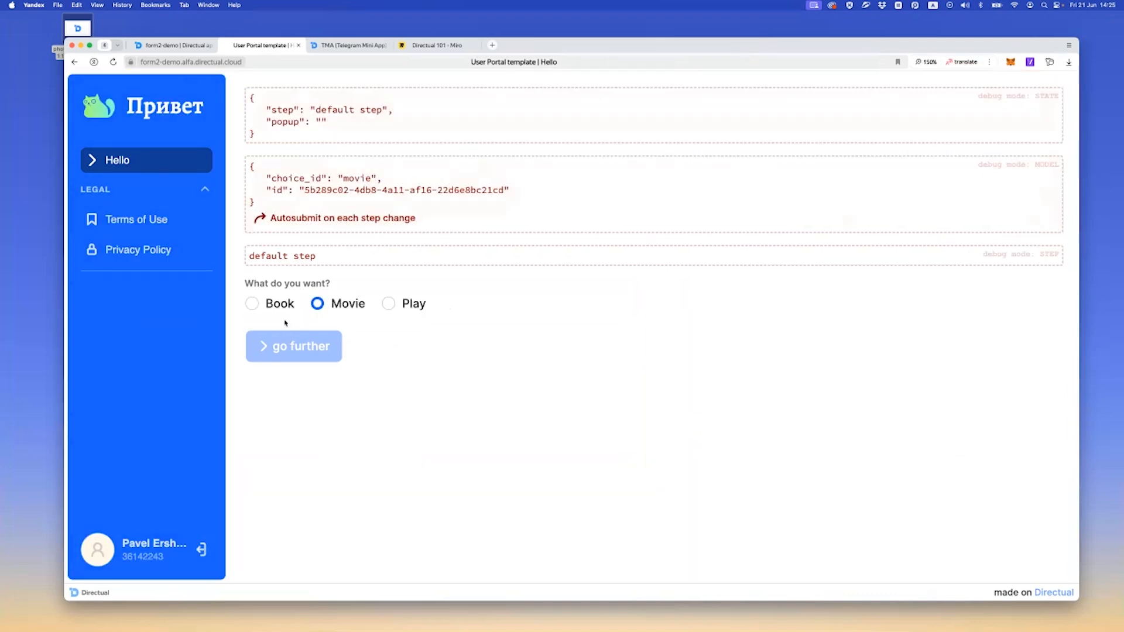
{"action": "left_click", "coordinate": [273, 308]}
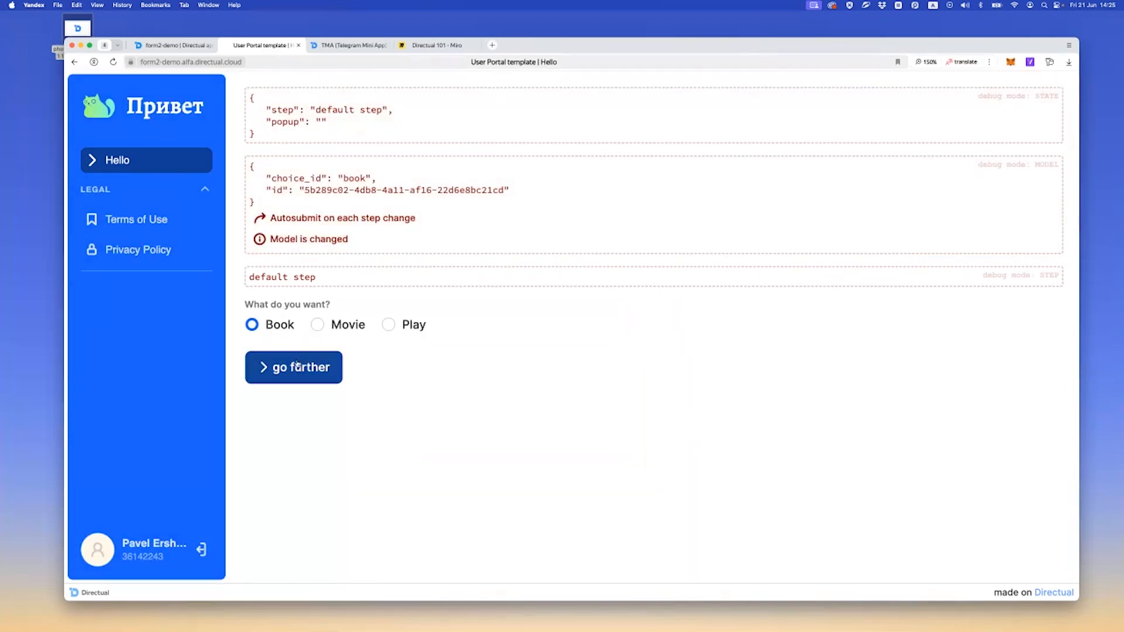
{"action": "left_click", "coordinate": [297, 366]}
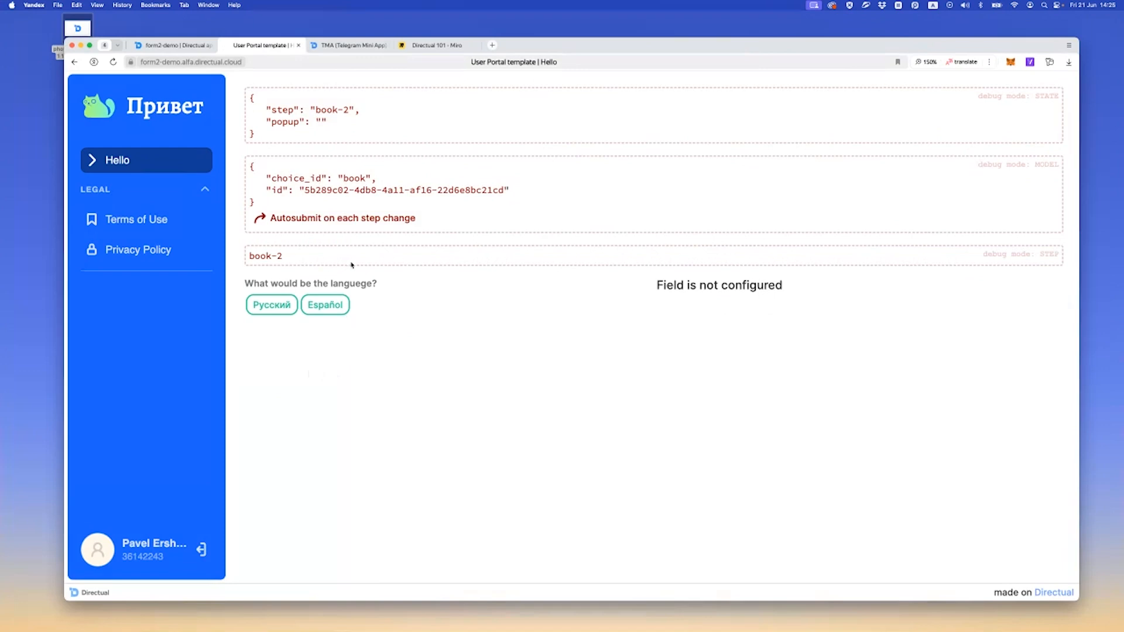
{"action": "left_click_drag", "start_coordinate": [280, 219], "coordinate": [381, 229]}
{"action": "left_click", "coordinate": [330, 229]}
{"action": "key", "text": "super+r"}
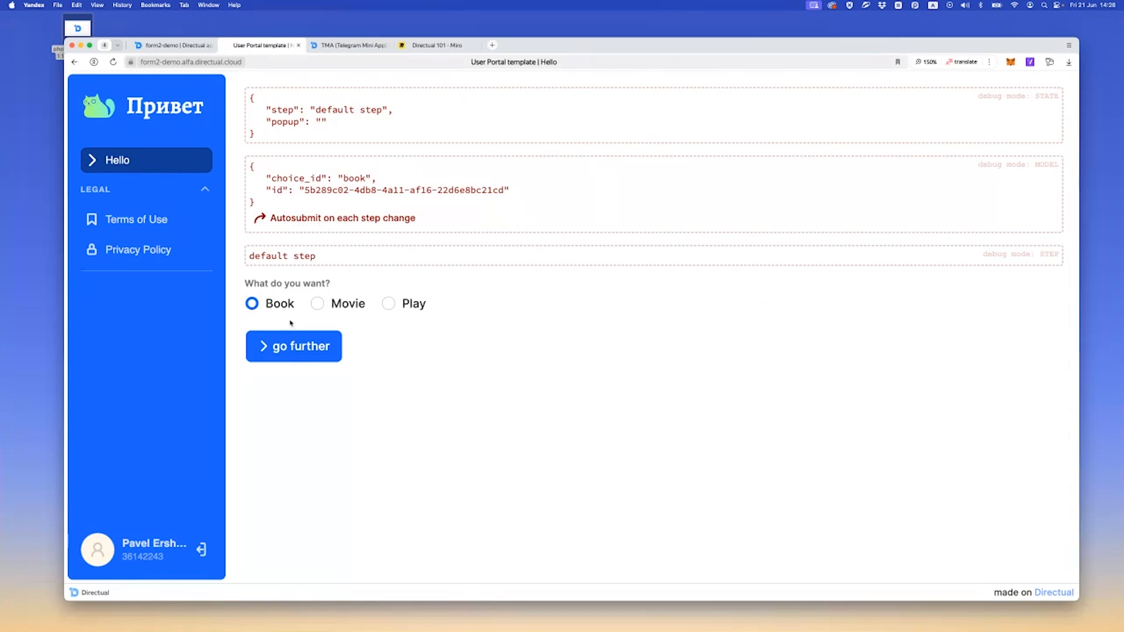
{"action": "left_click", "coordinate": [290, 346]}
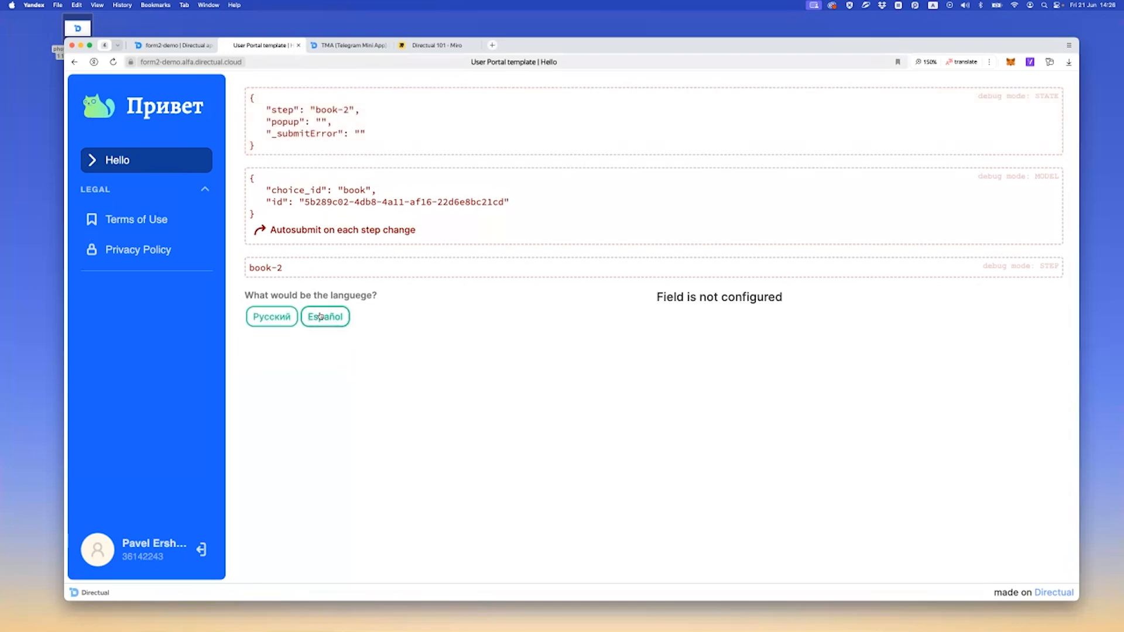
Enable saving the form's state to the {{state}} field on submit and restoring it from the object, and save the component
{"action": "left_click", "coordinate": [178, 46]}
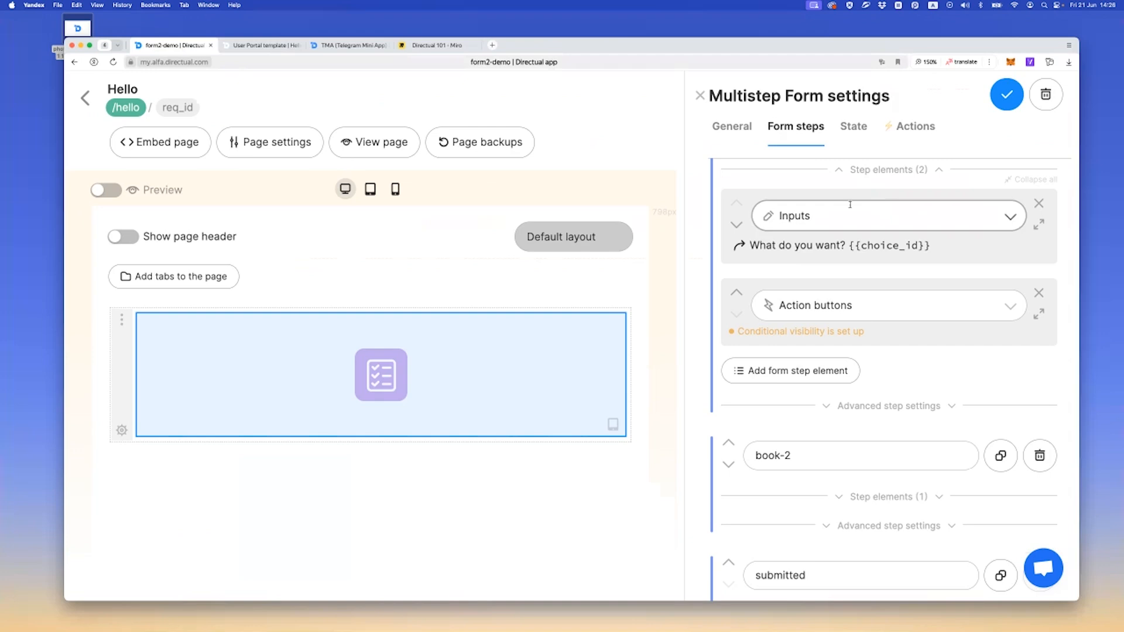
{"action": "scroll", "coordinate": [850, 204], "scroll_direction": "up", "scroll_amount": 3}
{"action": "left_click", "coordinate": [855, 129]}
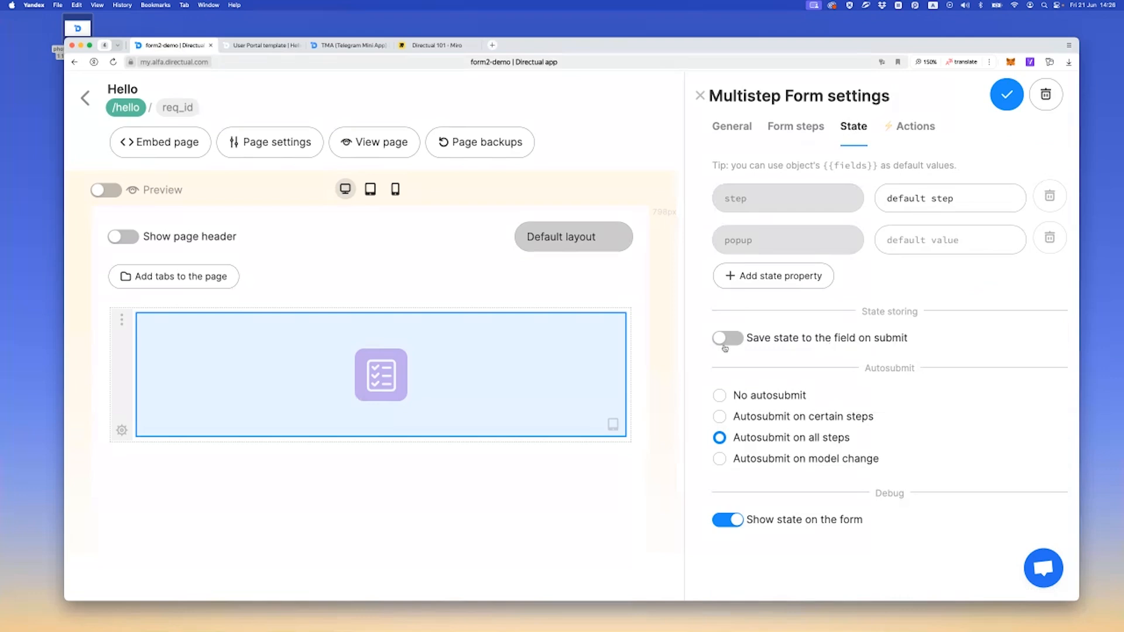
{"action": "left_click", "coordinate": [726, 342]}
{"action": "scroll", "coordinate": [758, 372], "scroll_direction": "down", "scroll_amount": 1}
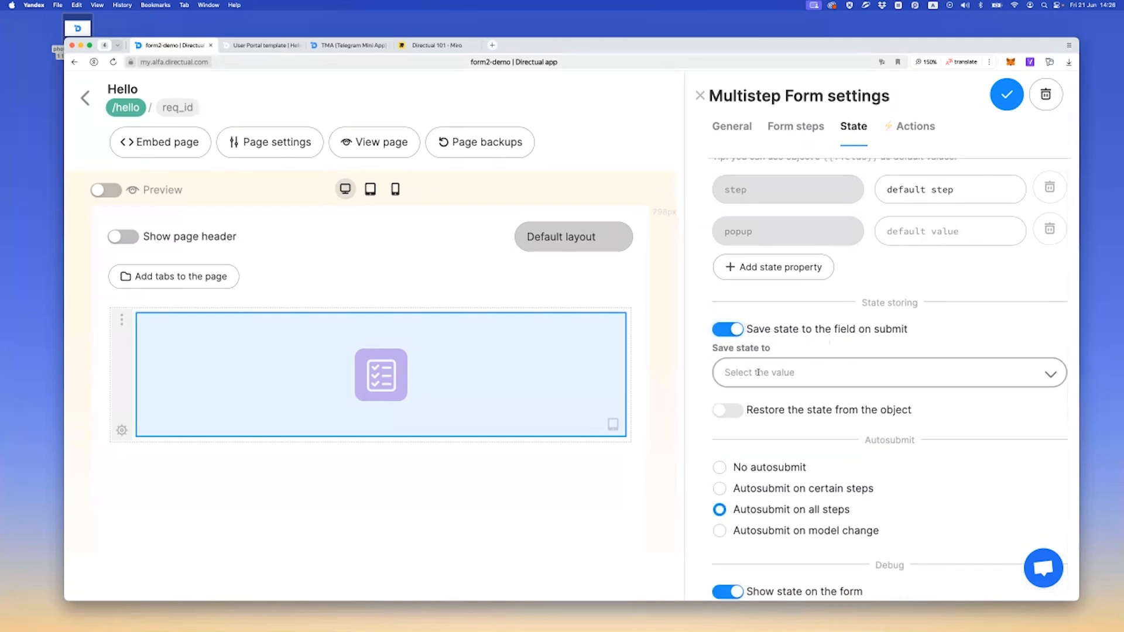
{"action": "left_click", "coordinate": [758, 372]}
{"action": "scroll", "coordinate": [774, 440], "scroll_direction": "down", "scroll_amount": 2}
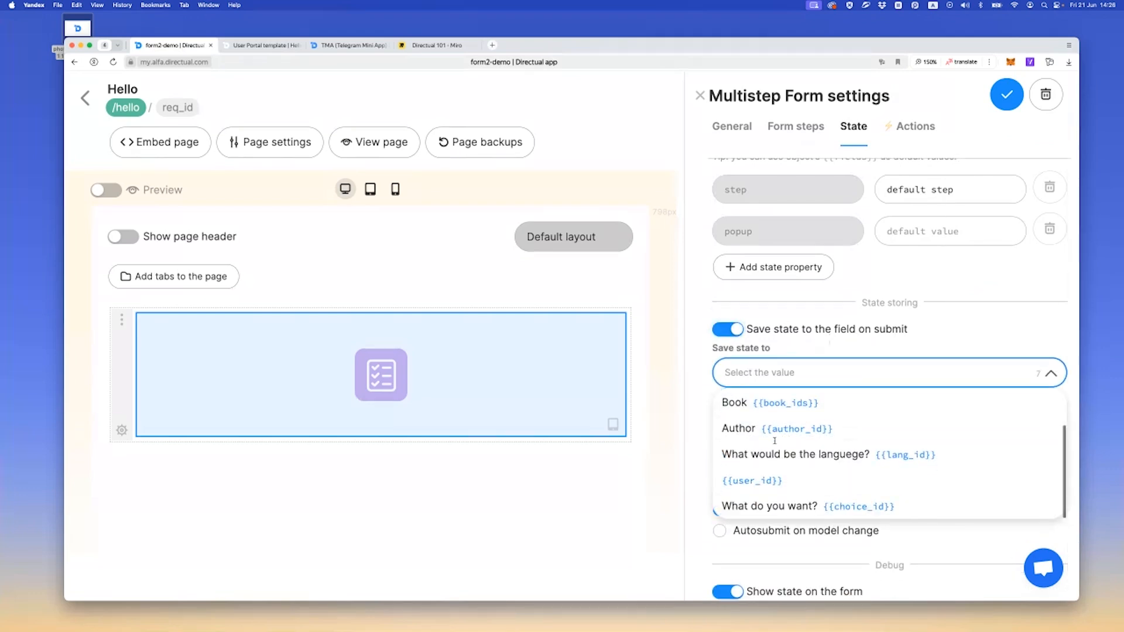
{"action": "scroll", "coordinate": [763, 479], "scroll_direction": "up", "scroll_amount": 2}
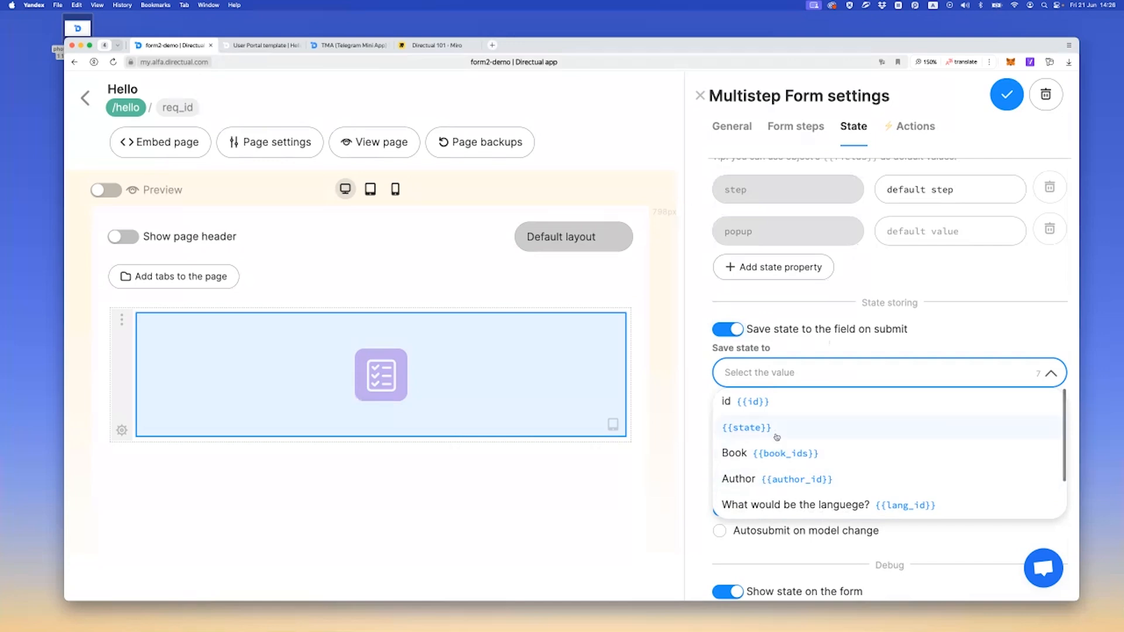
{"action": "left_click", "coordinate": [758, 434]}
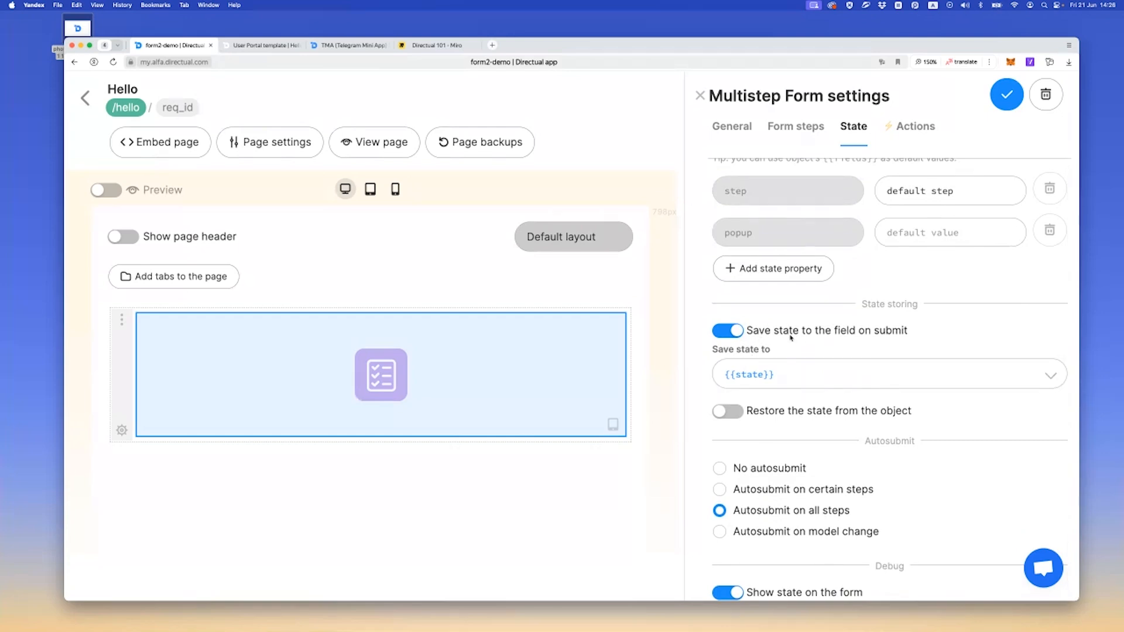
{"action": "left_click", "coordinate": [730, 416]}
{"action": "left_click", "coordinate": [1006, 93]}
Test state restoring by reloading the live form, going further to the language question and reloading the page again
{"action": "left_click", "coordinate": [253, 46]}
{"action": "key", "text": "super+r"}
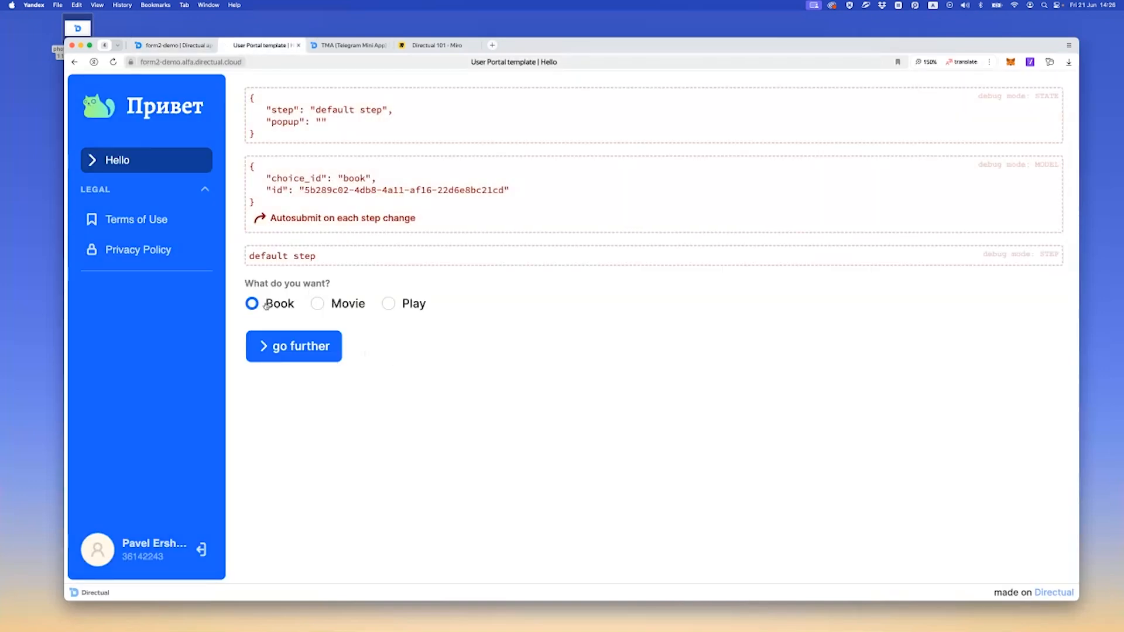
{"action": "left_click", "coordinate": [299, 350]}
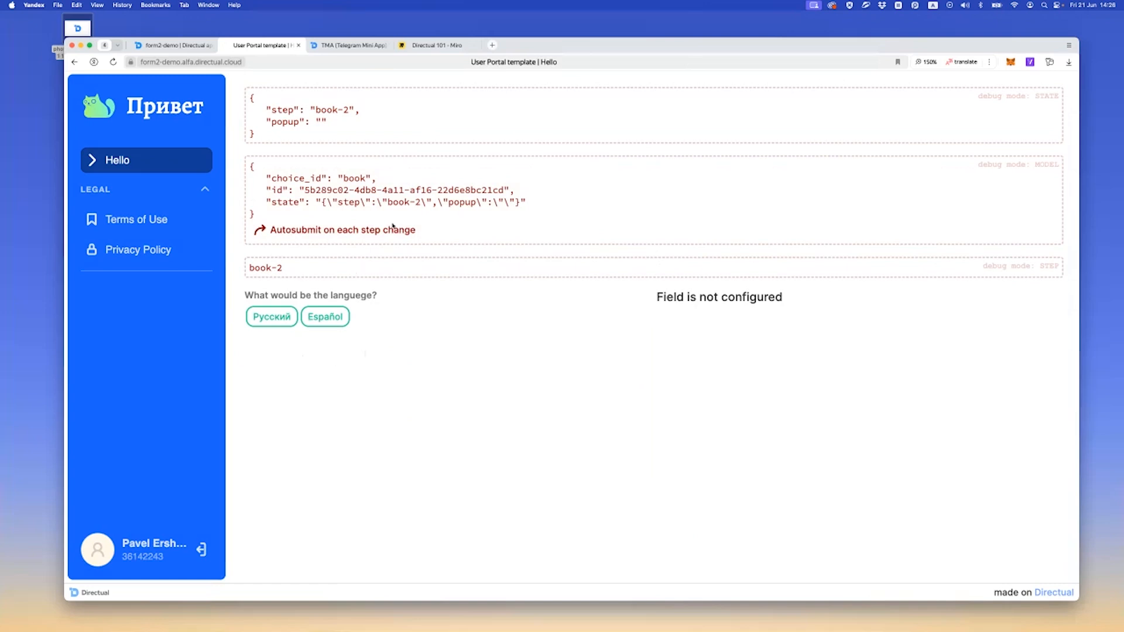
{"action": "left_click_drag", "start_coordinate": [274, 204], "coordinate": [540, 204]}
{"action": "left_click", "coordinate": [363, 190]}
{"action": "key", "text": "super+r"}
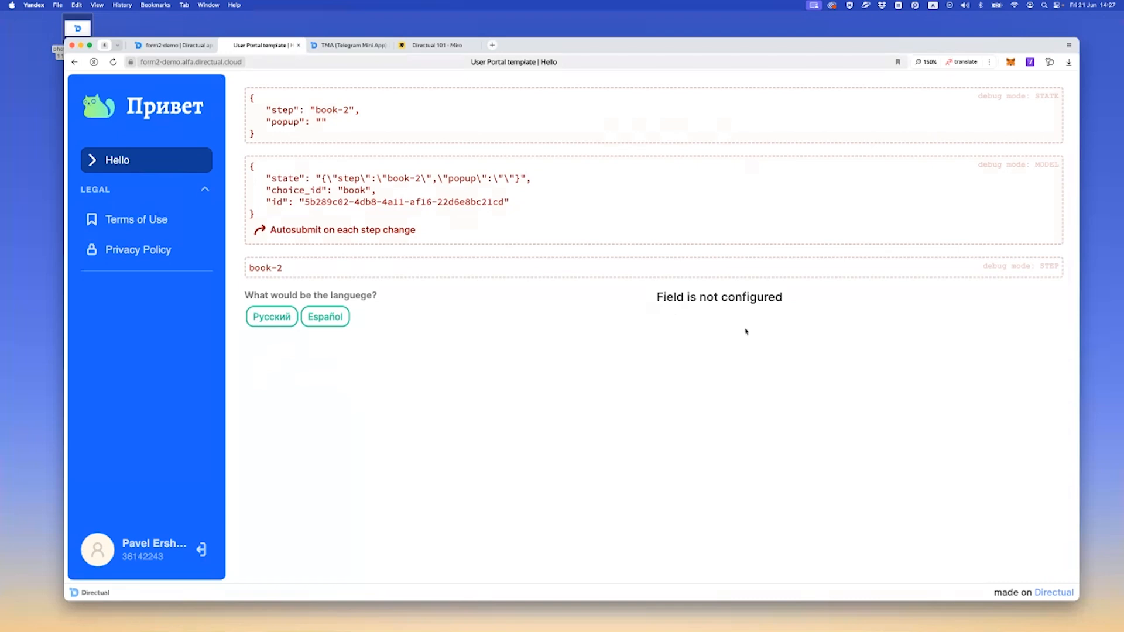
In the form builder's step settings, collapse the default step's elements and expand the Inputs element of the book-2 step
{"action": "left_click", "coordinate": [162, 46]}
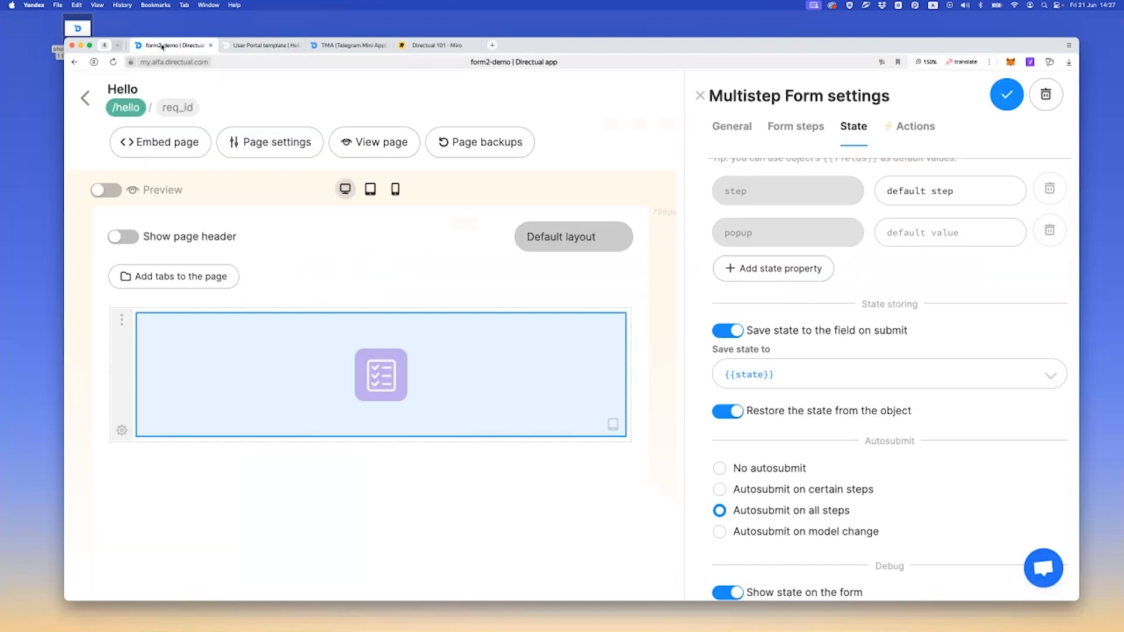
{"action": "left_click", "coordinate": [805, 128]}
{"action": "scroll", "coordinate": [780, 347], "scroll_direction": "down", "scroll_amount": 5}
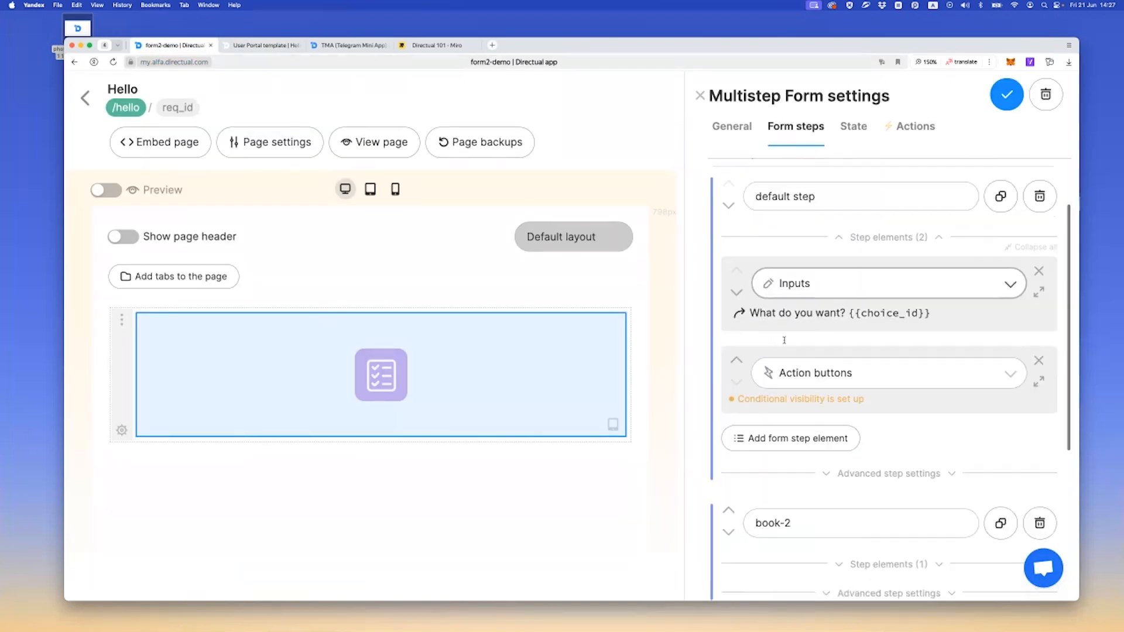
{"action": "scroll", "coordinate": [780, 346], "scroll_direction": "up", "scroll_amount": 3}
{"action": "left_click", "coordinate": [852, 321]}
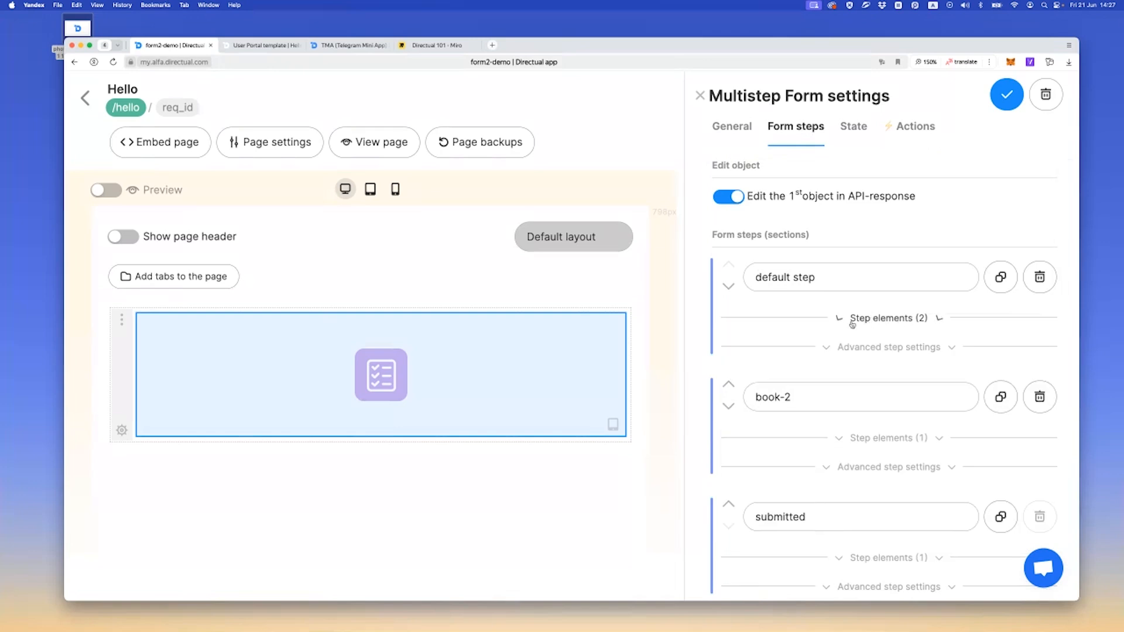
{"action": "scroll", "coordinate": [817, 335], "scroll_direction": "down", "scroll_amount": 2}
{"action": "left_click", "coordinate": [852, 304]}
{"action": "scroll", "coordinate": [911, 321], "scroll_direction": "down", "scroll_amount": 3}
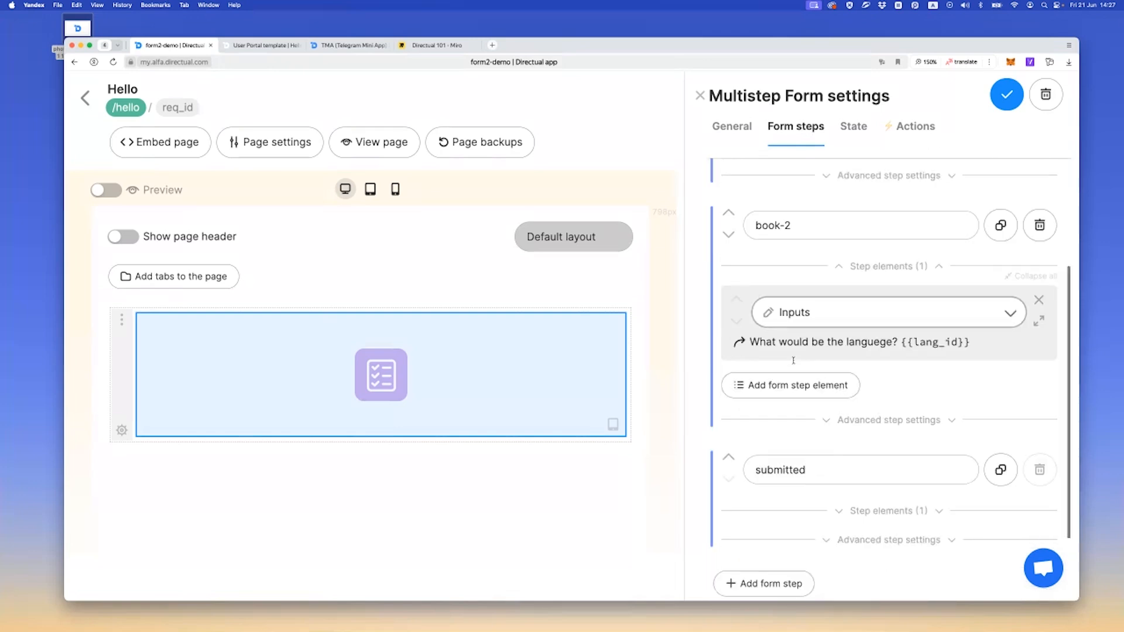
{"action": "left_click", "coordinate": [1039, 286]}
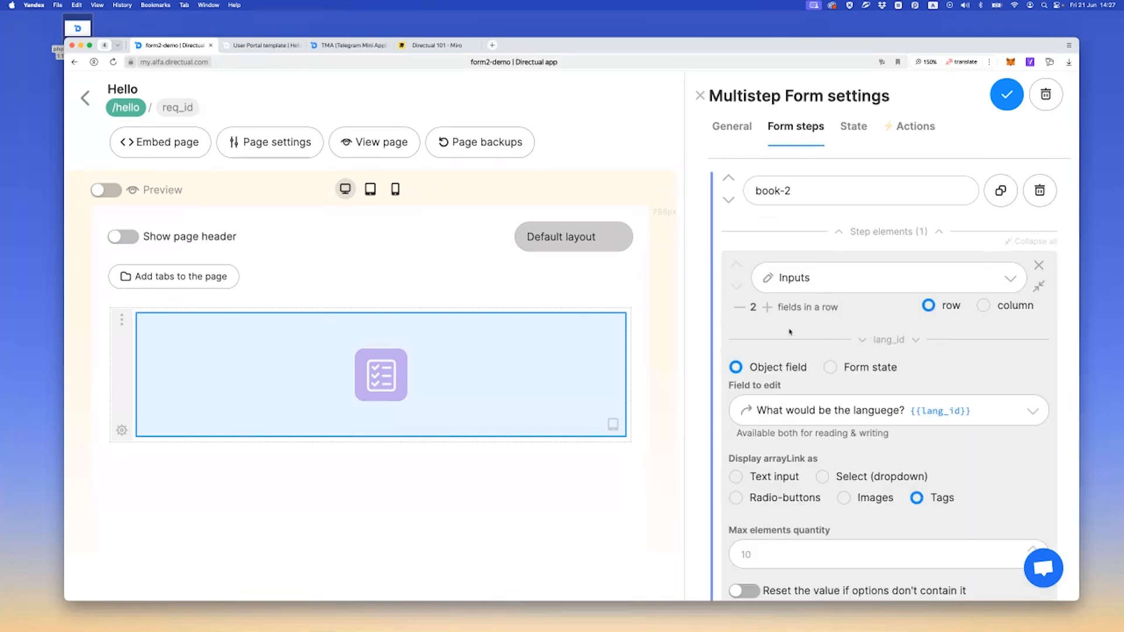
Set the second input of the book-2 step to Author {{author_id}} and display it as Select (dropdown)
{"action": "scroll", "coordinate": [790, 332], "scroll_direction": "down", "scroll_amount": 10}
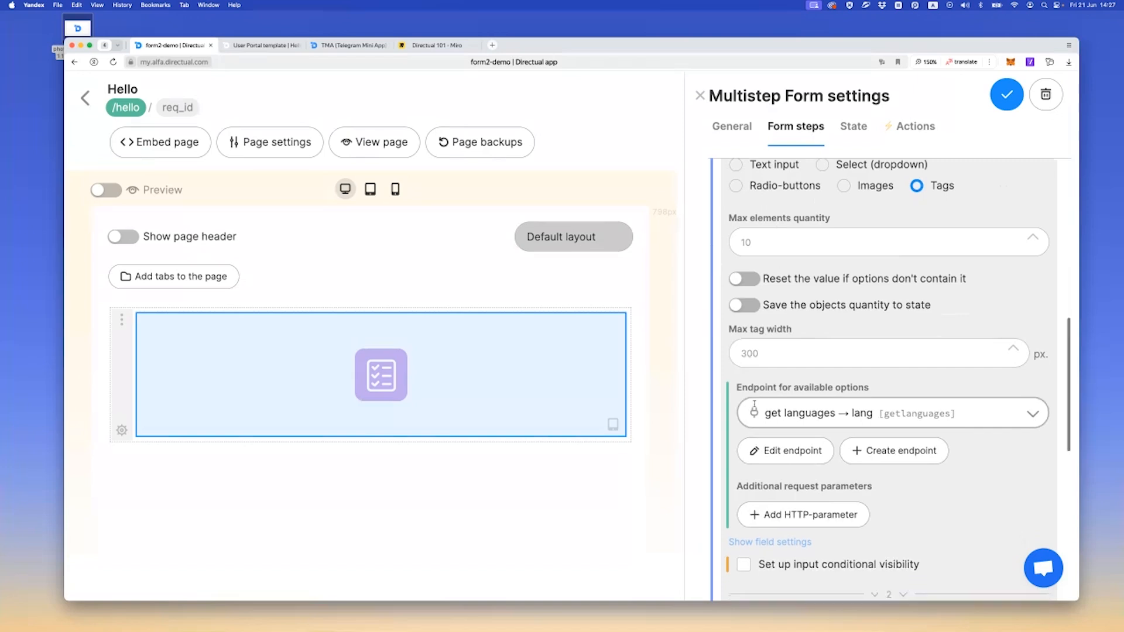
{"action": "scroll", "coordinate": [755, 404], "scroll_direction": "down", "scroll_amount": 10}
{"action": "left_click", "coordinate": [783, 333]}
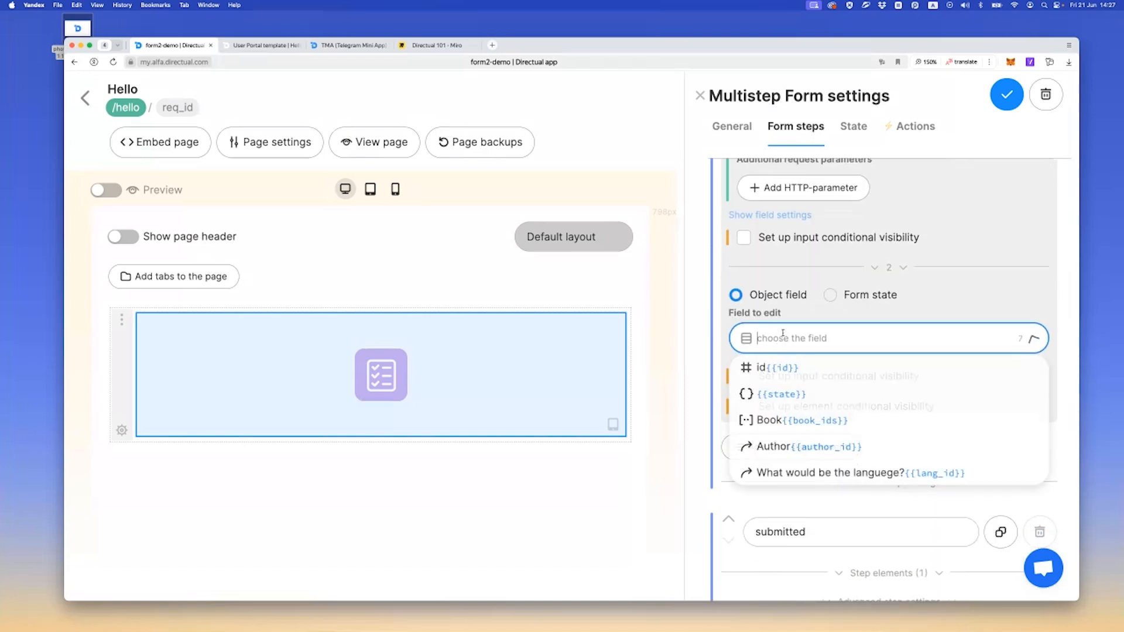
{"action": "left_click", "coordinate": [801, 451]}
{"action": "scroll", "coordinate": [787, 404], "scroll_direction": "down", "scroll_amount": 1}
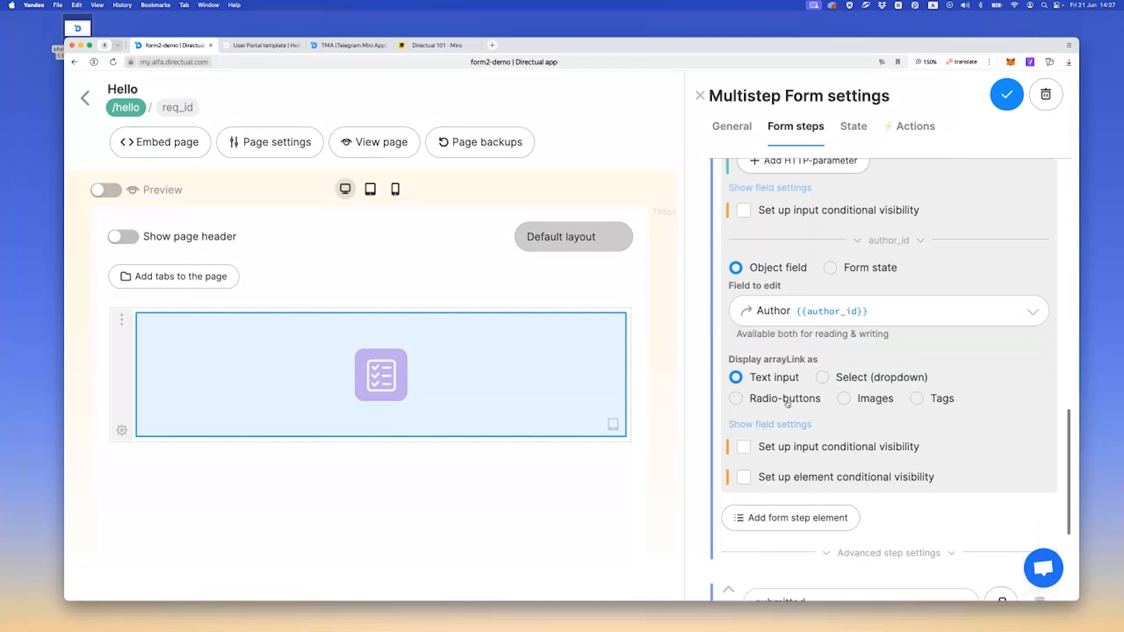
{"action": "left_click", "coordinate": [878, 366]}
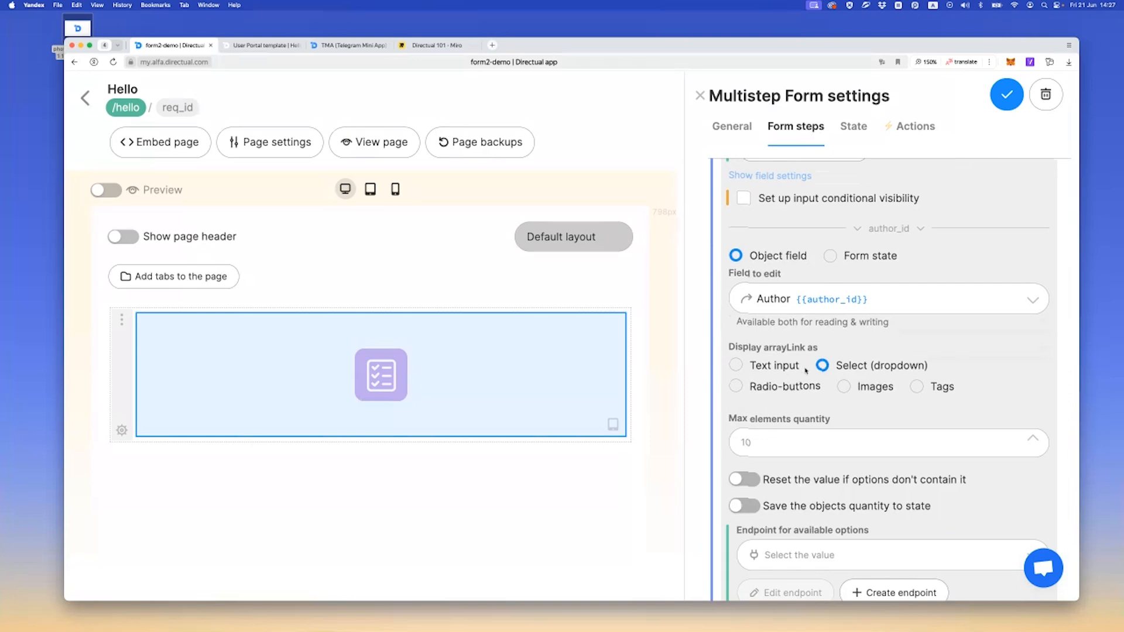
Start a new options endpoint on the authors structure for the Author dropdown, with the method name getAuthors
{"action": "scroll", "coordinate": [806, 371], "scroll_direction": "down", "scroll_amount": 2}
{"action": "scroll", "coordinate": [793, 367], "scroll_direction": "down", "scroll_amount": 1}
{"action": "left_click", "coordinate": [904, 483]}
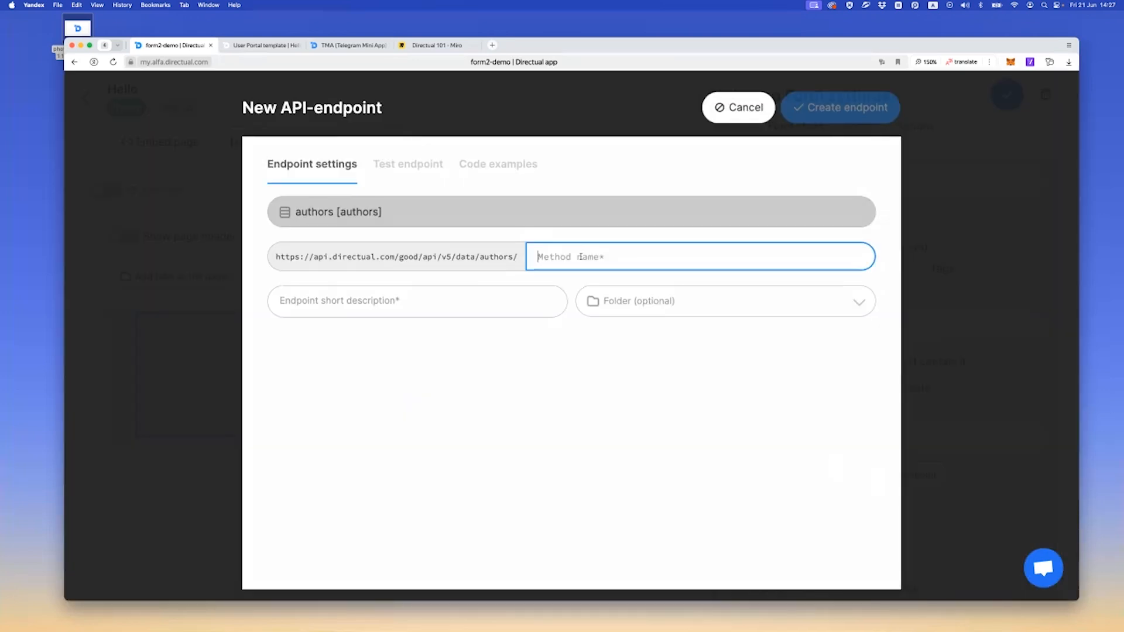
{"action": "type", "text": "getAuthors"}
Reuse getAuthors as the endpoint's short description and create the endpoint for all signed in users
{"action": "key", "text": "super+a"}
{"action": "key", "text": "super+c"}
{"action": "left_click", "coordinate": [414, 304]}
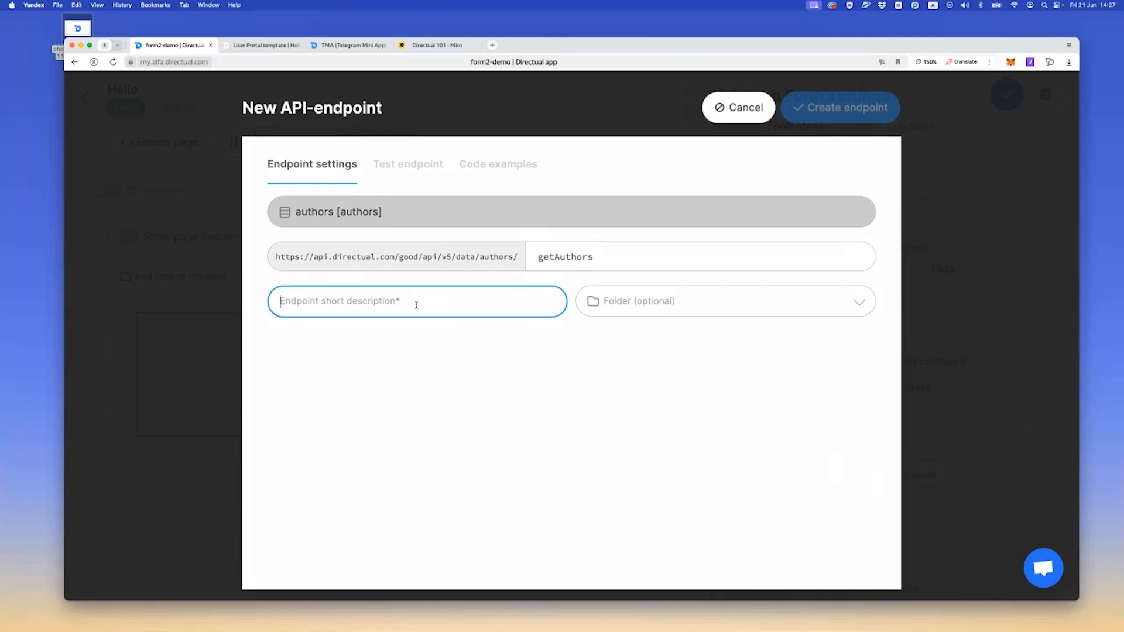
{"action": "key", "text": "super+v"}
{"action": "scroll", "coordinate": [348, 369], "scroll_direction": "down", "scroll_amount": 5}
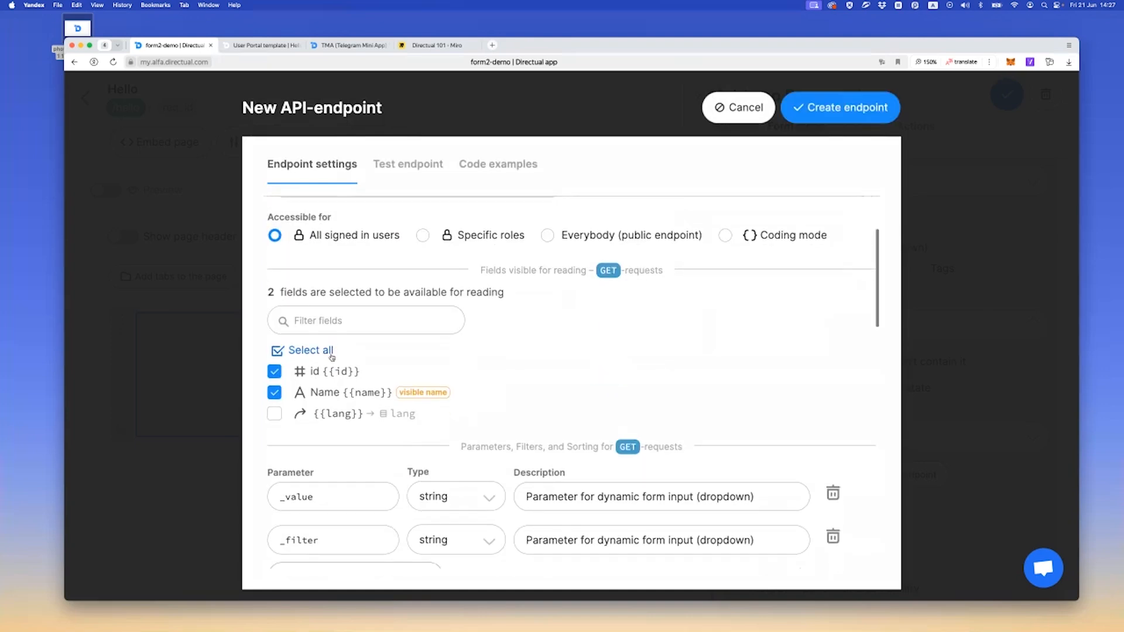
{"action": "scroll", "coordinate": [345, 362], "scroll_direction": "up", "scroll_amount": 2}
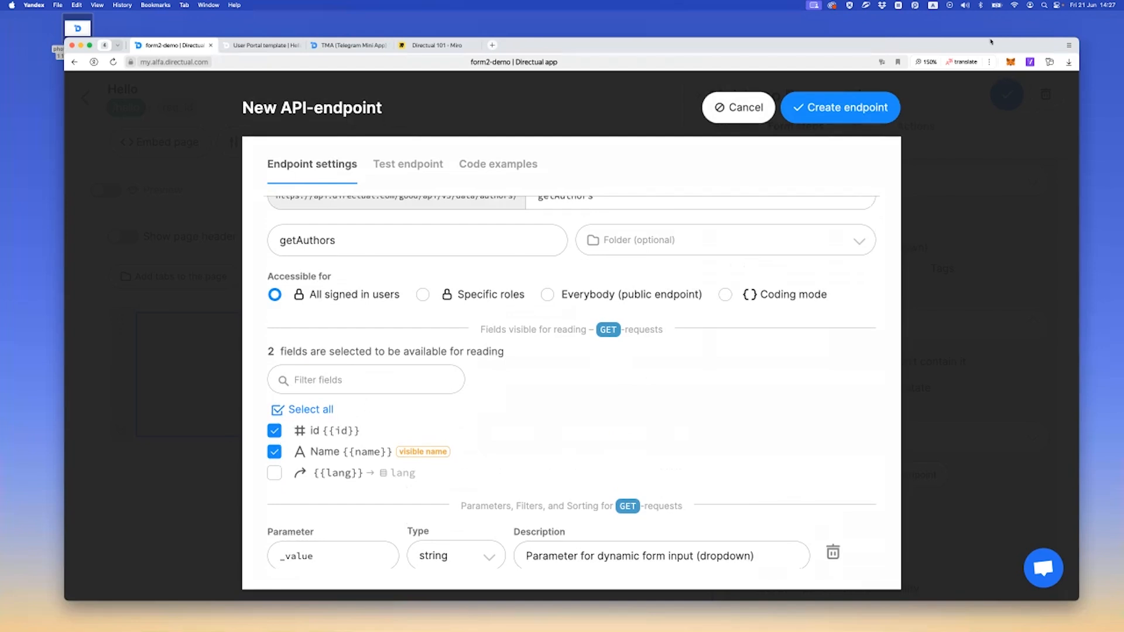
{"action": "left_click", "coordinate": [853, 108]}
Save the multistep form with the Author dropdown configured and reload the live form
{"action": "left_click", "coordinate": [264, 46]}
{"action": "key", "text": "super+r"}
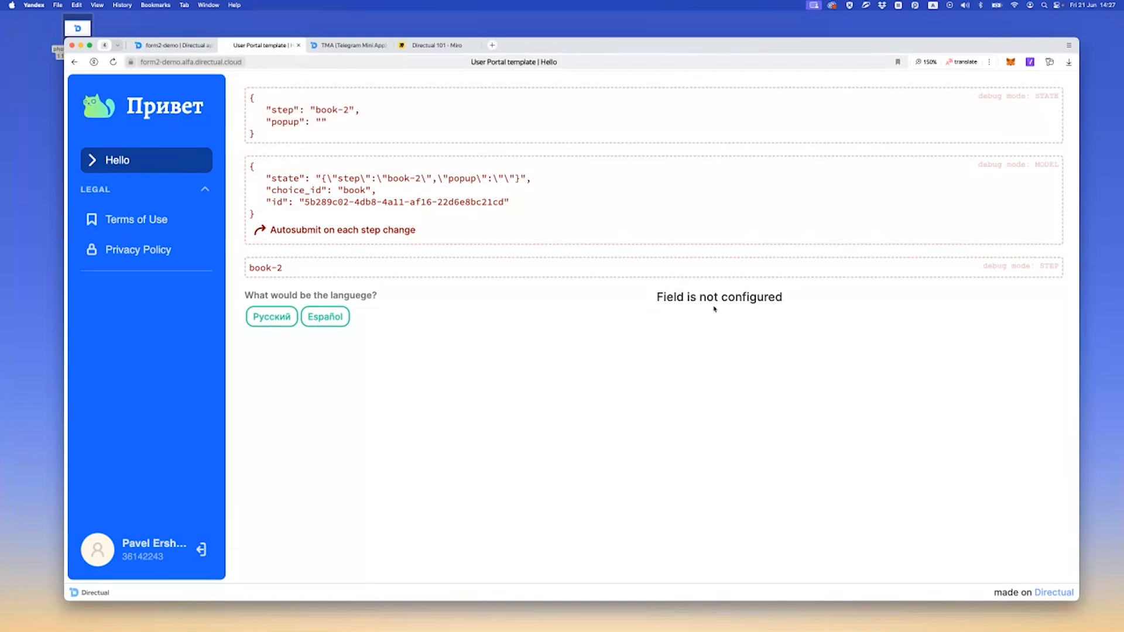
{"action": "left_click", "coordinate": [173, 45]}
{"action": "scroll", "coordinate": [851, 376], "scroll_direction": "up", "scroll_amount": 2}
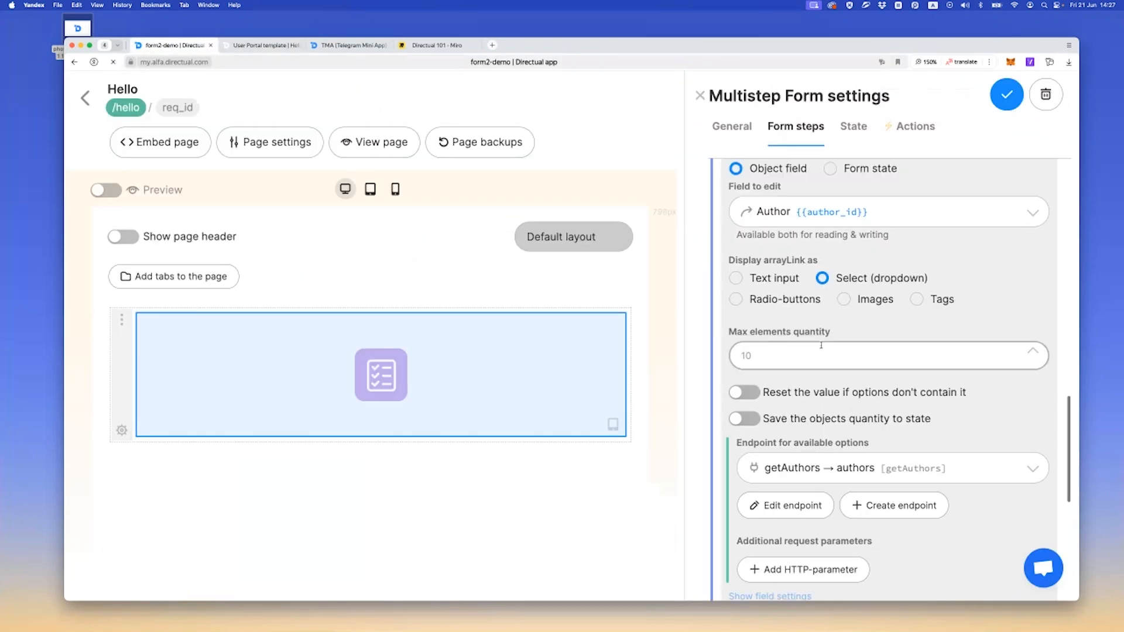
{"action": "left_click", "coordinate": [287, 46]}
{"action": "key", "text": "super+r"}
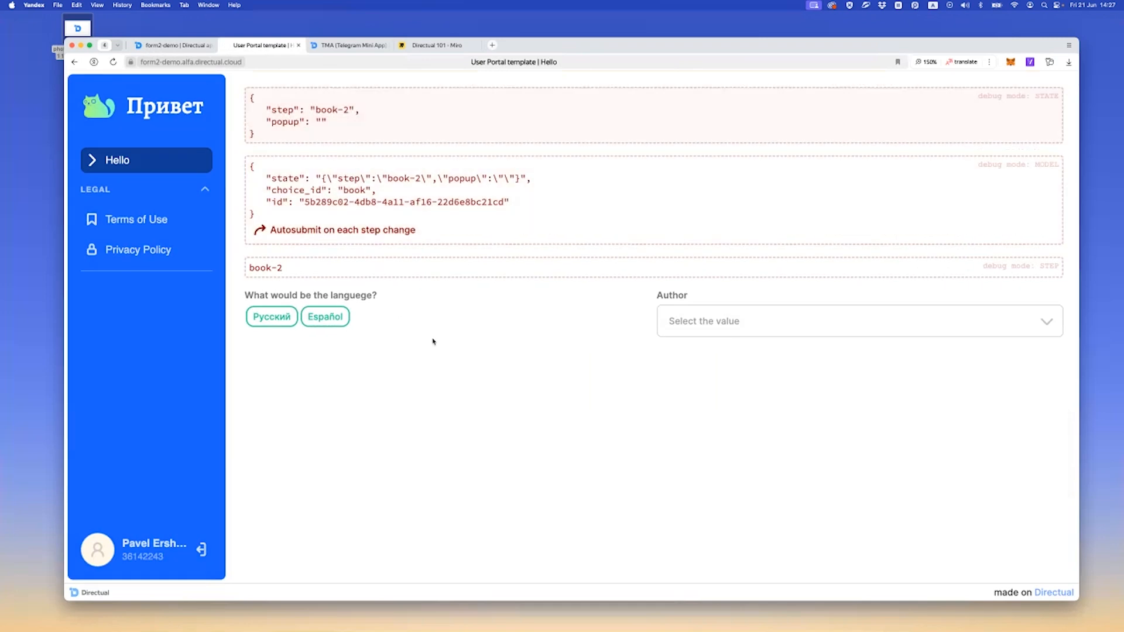
Test the live form by choosing Русский, switching to Español and checking the options offered for Author
{"action": "left_click", "coordinate": [277, 324]}
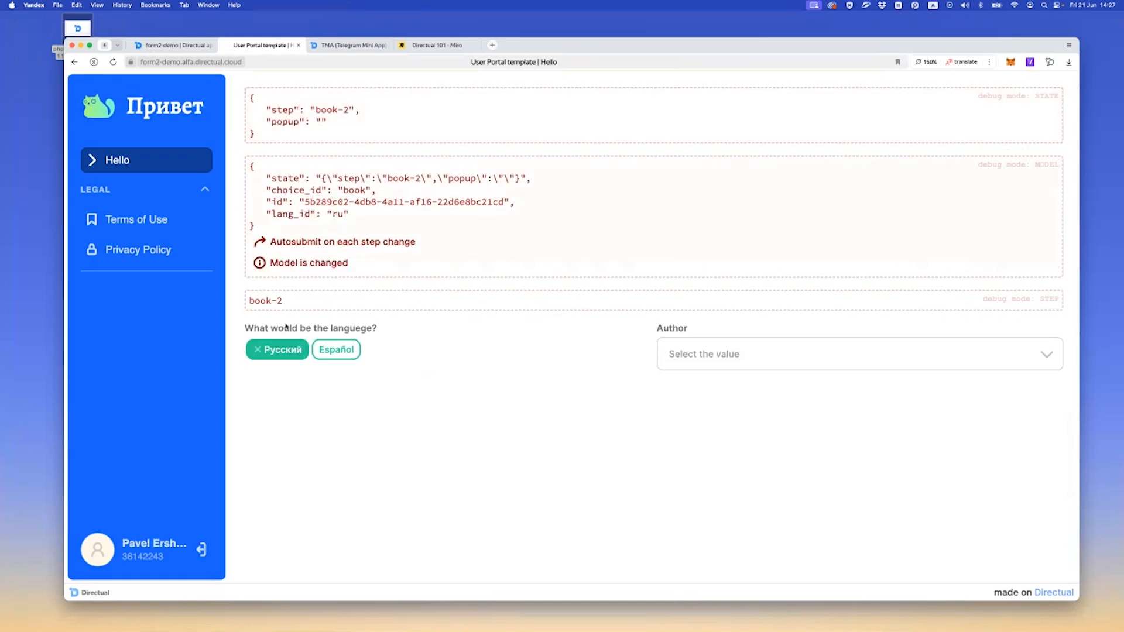
{"action": "left_click", "coordinate": [326, 349]}
{"action": "left_click", "coordinate": [683, 347]}
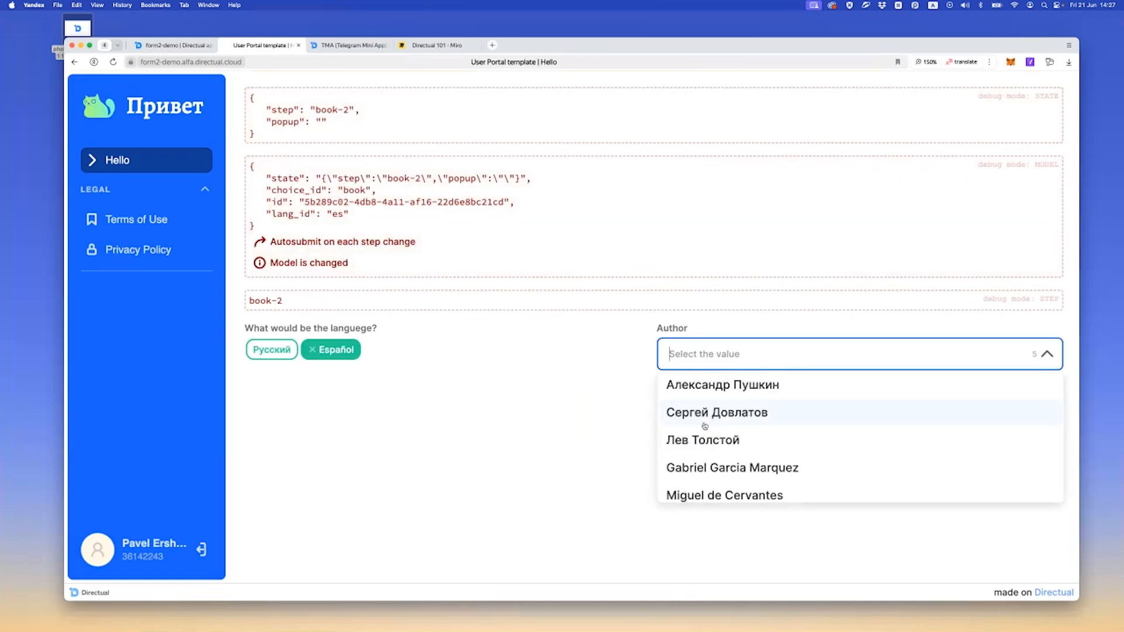
{"action": "left_click", "coordinate": [494, 429]}
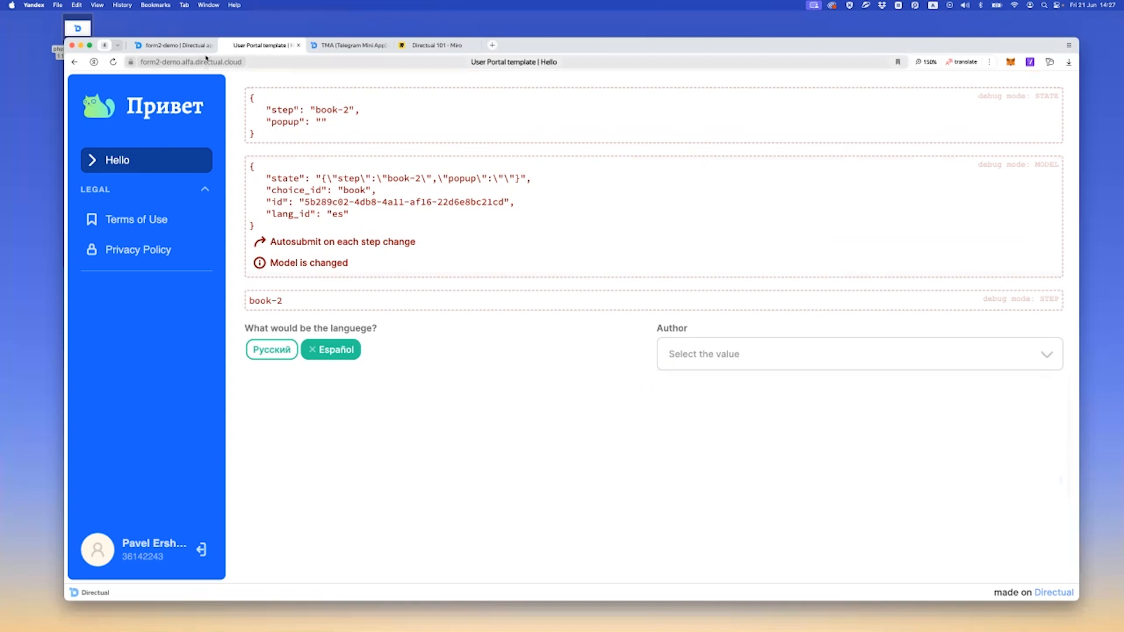
Return to the form builder, widen the Multistep Form settings and open the Author dropdown's getAuthors endpoint for editing
{"action": "left_click", "coordinate": [185, 48]}
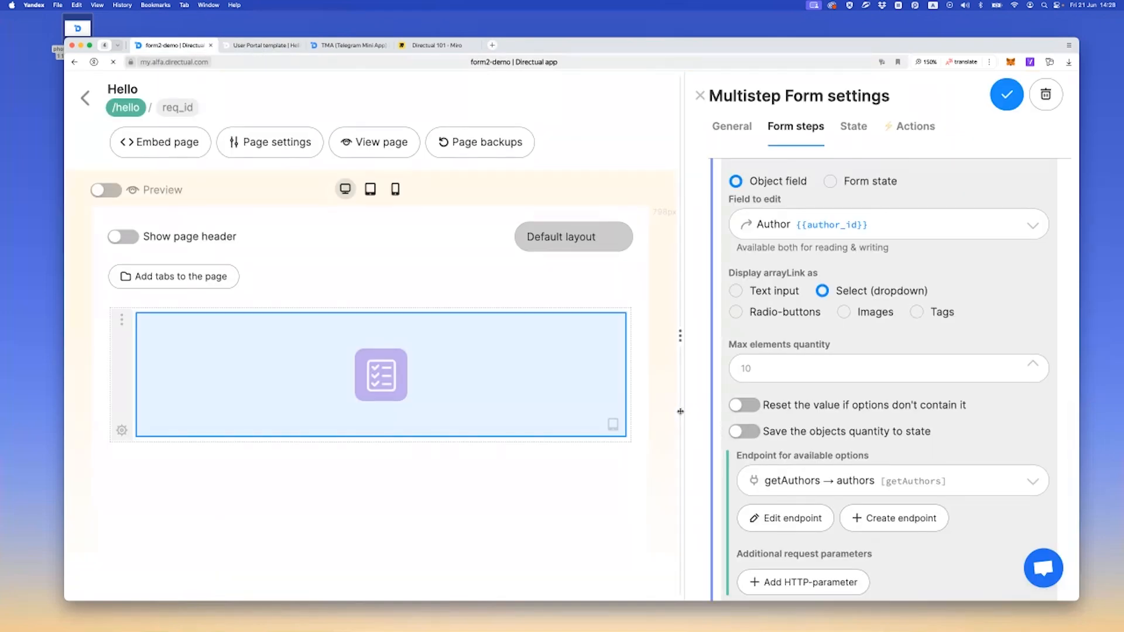
{"action": "left_click_drag", "start_coordinate": [685, 413], "coordinate": [621, 414]}
{"action": "scroll", "coordinate": [678, 343], "scroll_direction": "up", "scroll_amount": 3}
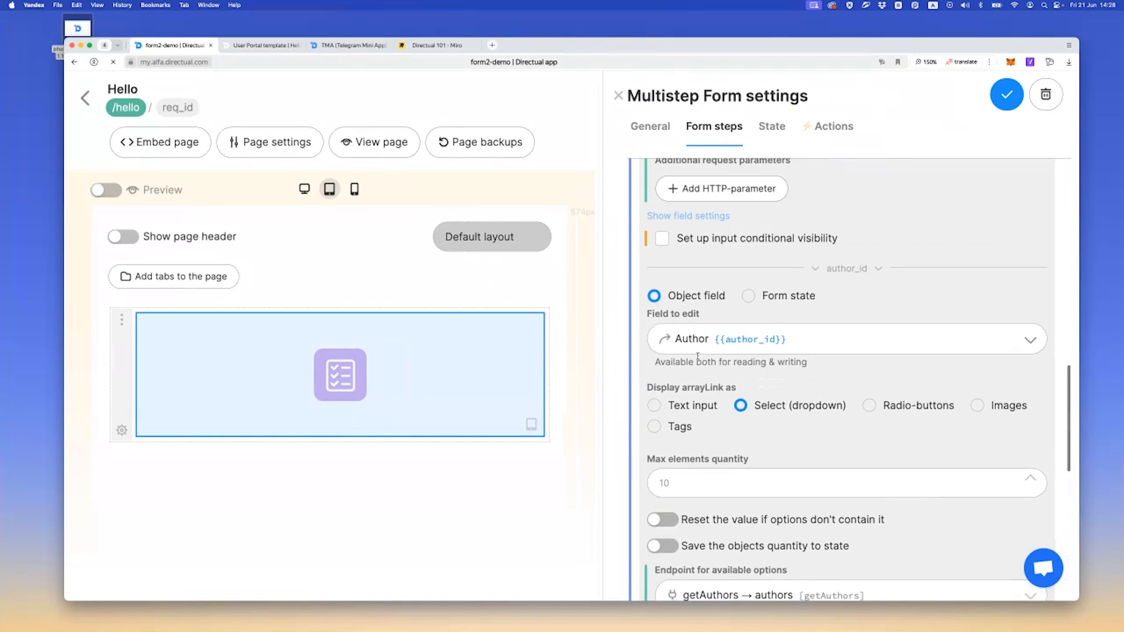
{"action": "scroll", "coordinate": [714, 365], "scroll_direction": "down", "scroll_amount": 4}
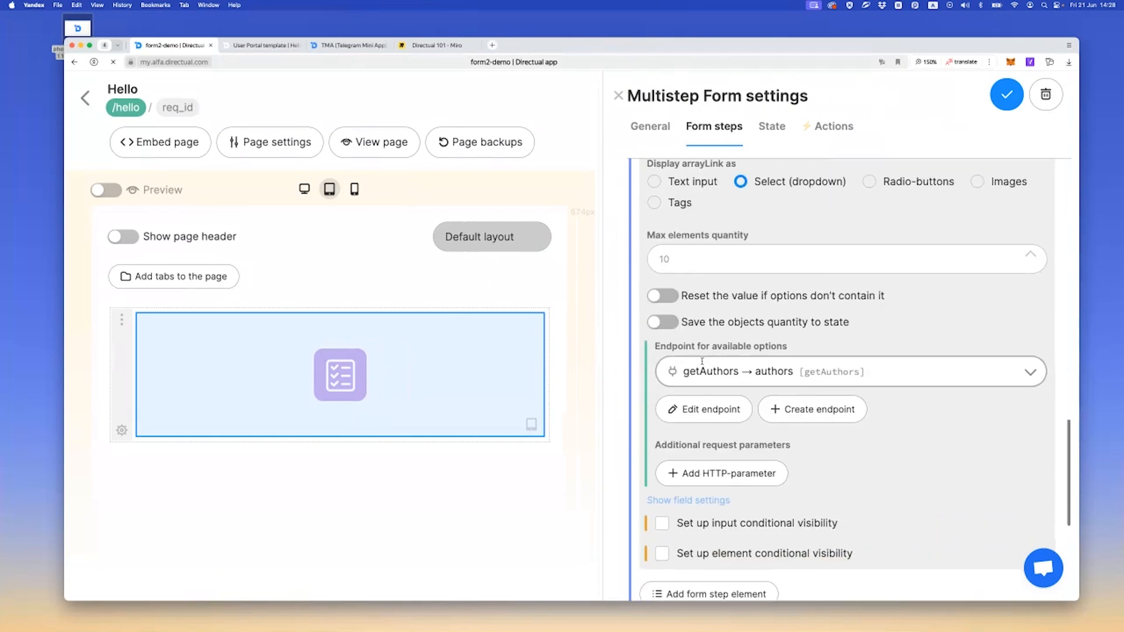
{"action": "scroll", "coordinate": [761, 377], "scroll_direction": "up", "scroll_amount": 5}
{"action": "scroll", "coordinate": [825, 391], "scroll_direction": "down", "scroll_amount": 3}
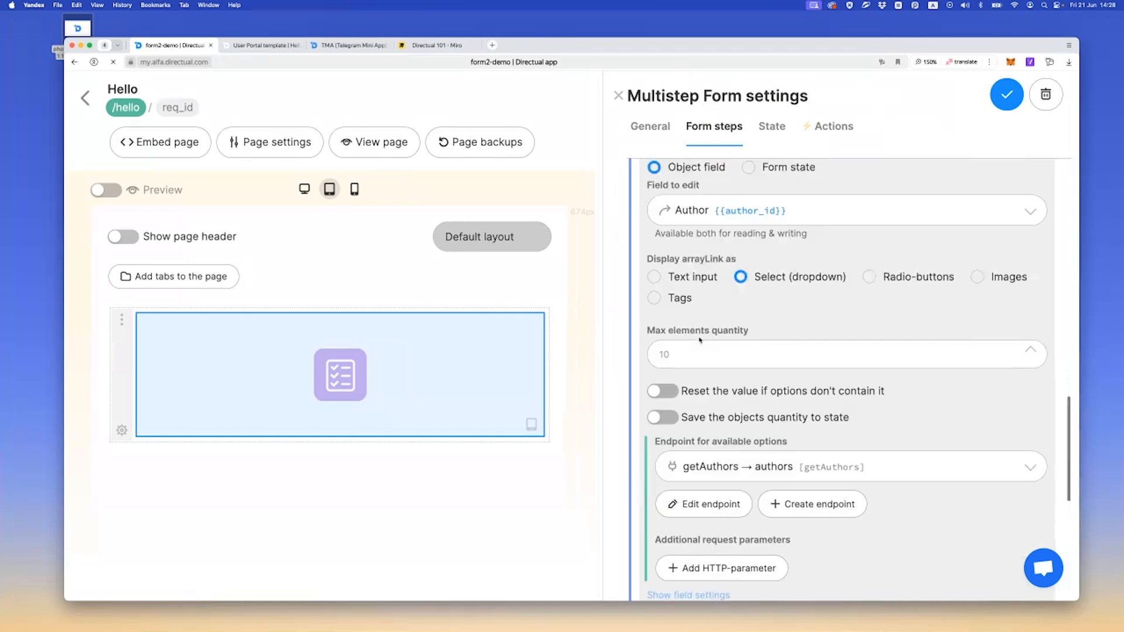
{"action": "left_click", "coordinate": [713, 477]}
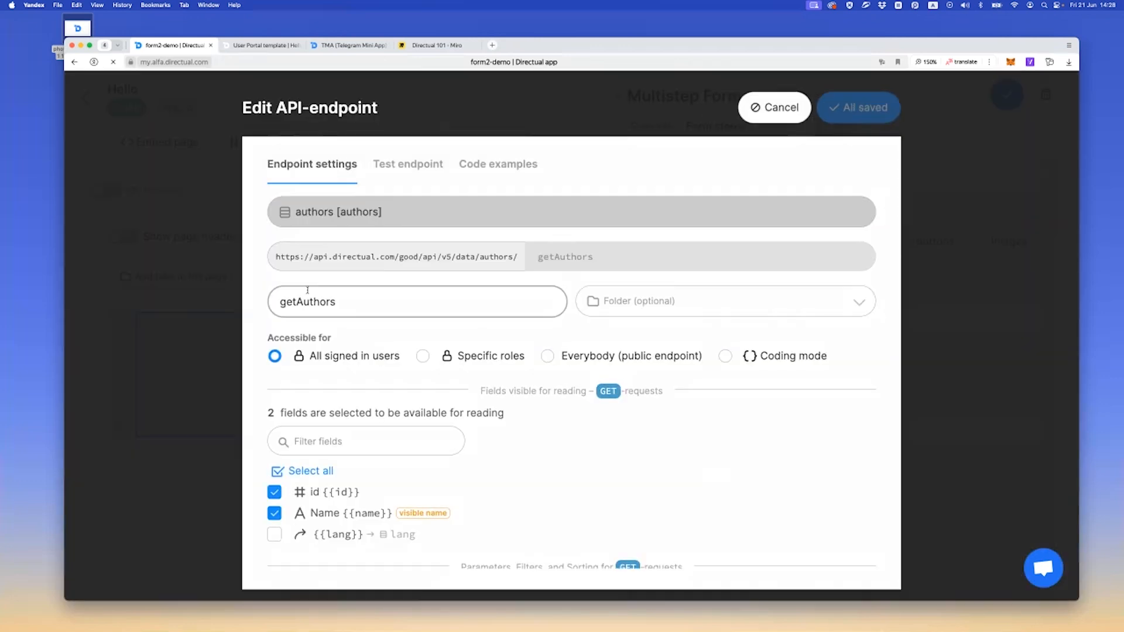
Add an outermost filter to the getAuthors endpoint on the {{lang}} field with the equal condition
{"action": "scroll", "coordinate": [318, 292], "scroll_direction": "down", "scroll_amount": 5}
{"action": "scroll", "coordinate": [318, 293], "scroll_direction": "down", "scroll_amount": 2}
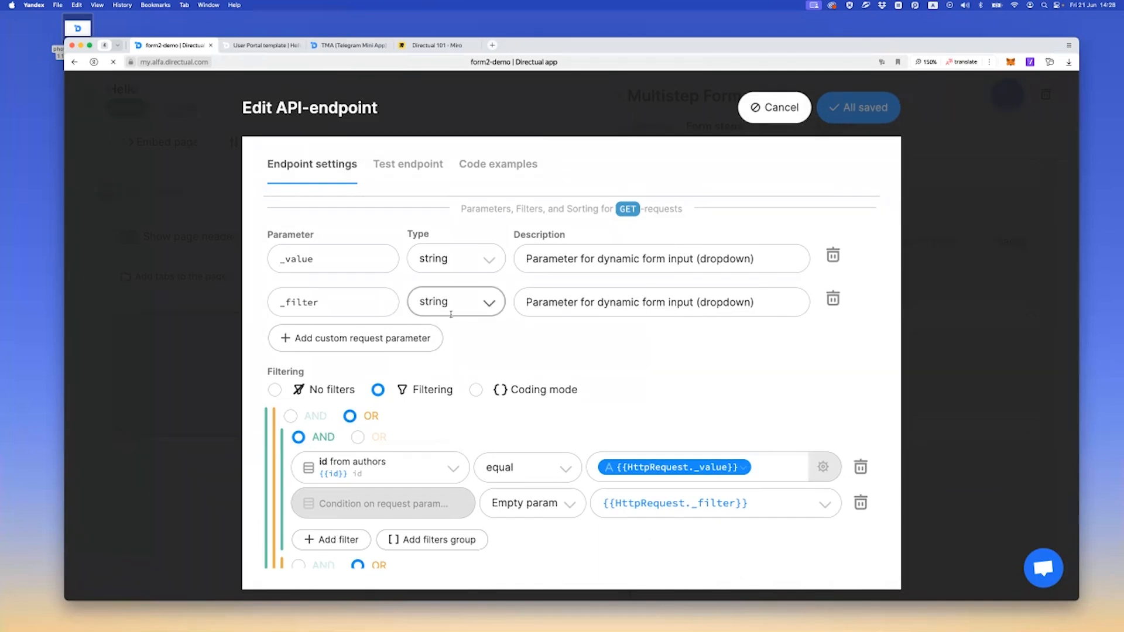
{"action": "scroll", "coordinate": [451, 315], "scroll_direction": "down", "scroll_amount": 6}
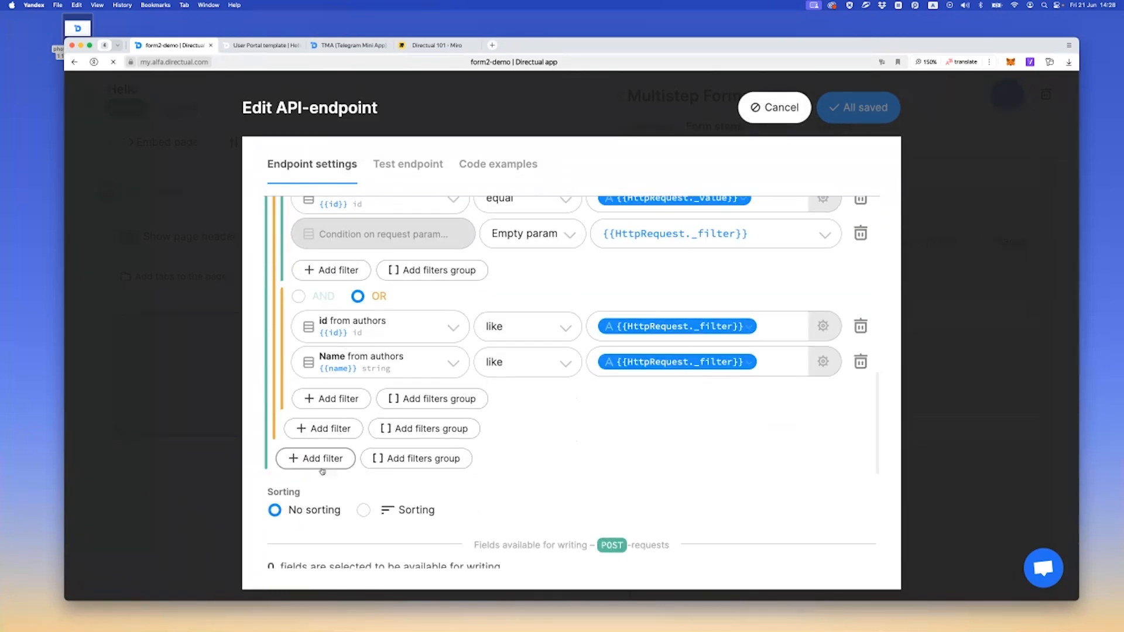
{"action": "left_click", "coordinate": [321, 462]}
{"action": "left_click", "coordinate": [328, 487]}
{"action": "type", "text": "la"}
{"action": "key", "text": "Return"}
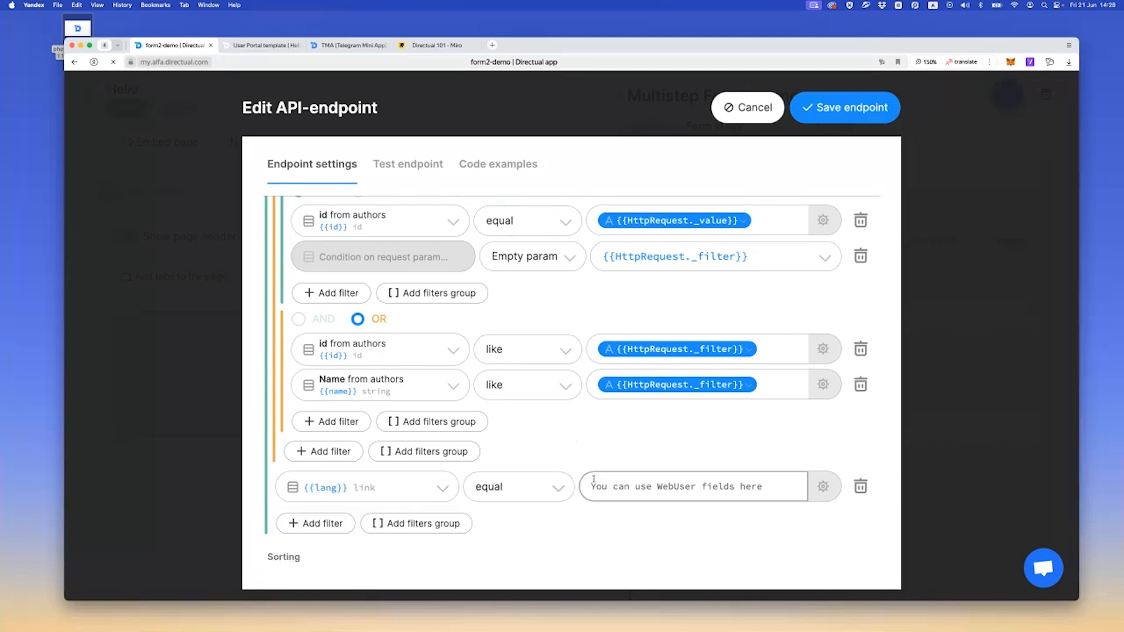
Add a custom string request parameter to the endpoint and name it lang
{"action": "scroll", "coordinate": [572, 457], "scroll_direction": "up", "scroll_amount": 10}
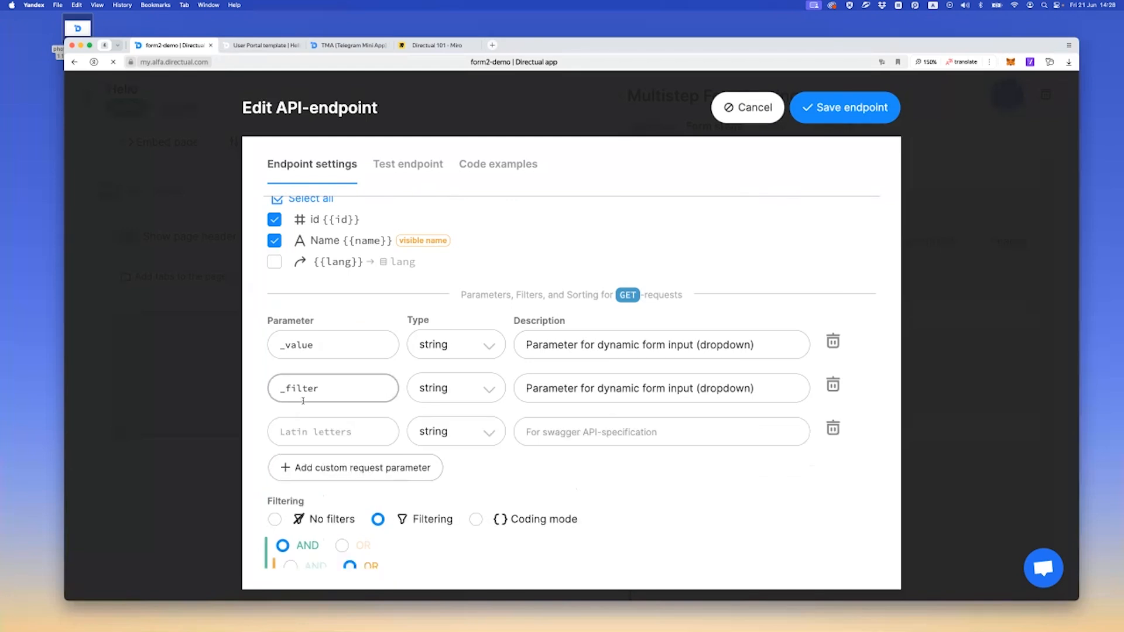
{"action": "scroll", "coordinate": [303, 401], "scroll_direction": "down", "scroll_amount": 1}
{"action": "left_click", "coordinate": [295, 397]}
{"action": "type", "text": "lang"}
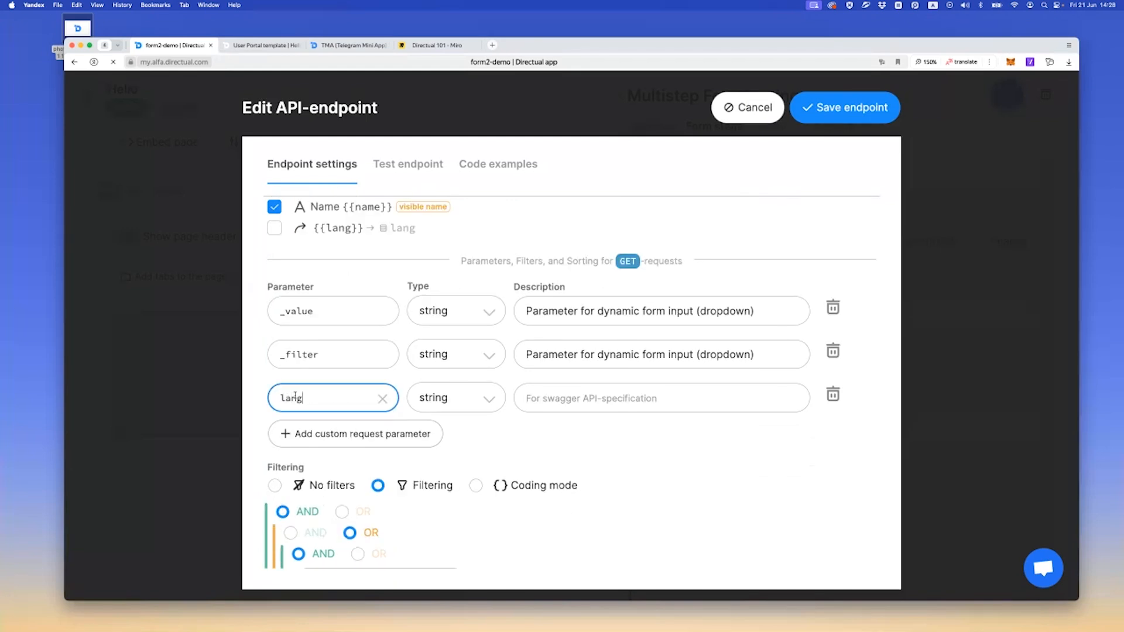
{"action": "left_click_drag", "start_coordinate": [321, 397], "coordinate": [239, 399]}
{"action": "key", "text": "super+c"}
Set the {{lang}} filter's value to the lang parameter of HttpRequest and save the getAuthors endpoint
{"action": "scroll", "coordinate": [374, 412], "scroll_direction": "down", "scroll_amount": 9}
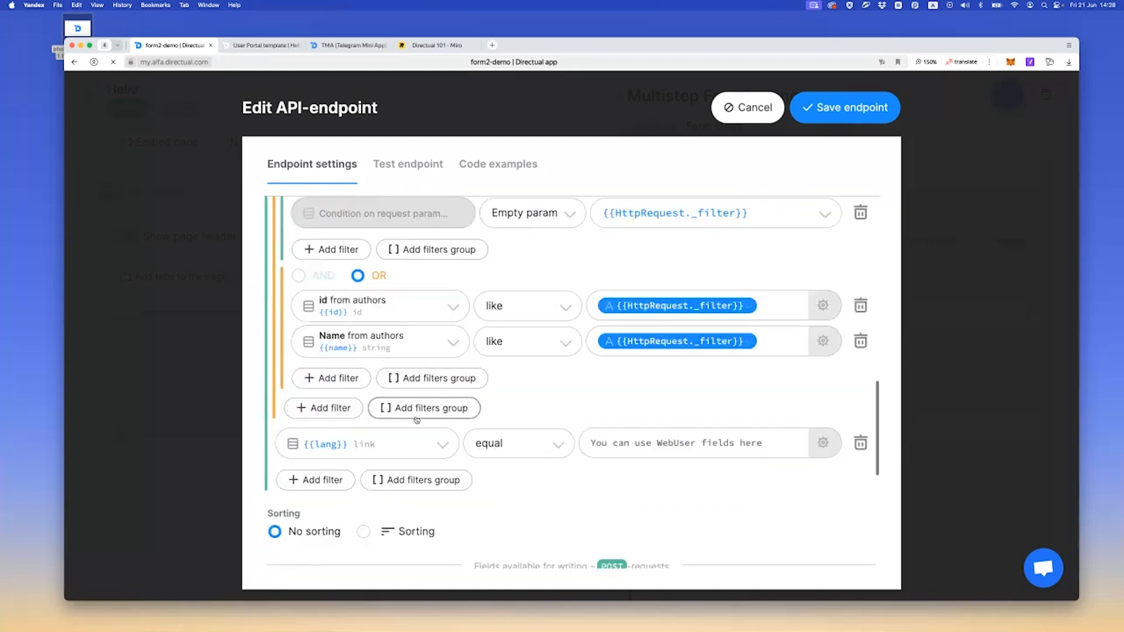
{"action": "left_click", "coordinate": [620, 323]}
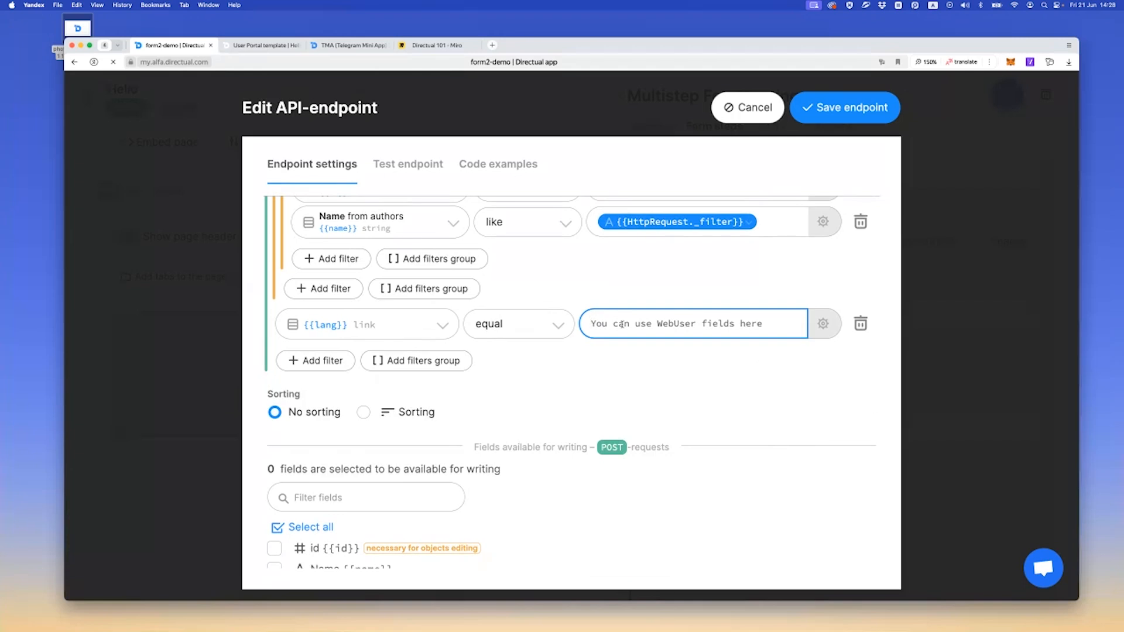
{"action": "type", "text": "{{"}
{"action": "left_click", "coordinate": [665, 323]}
{"action": "left_click", "coordinate": [613, 323]}
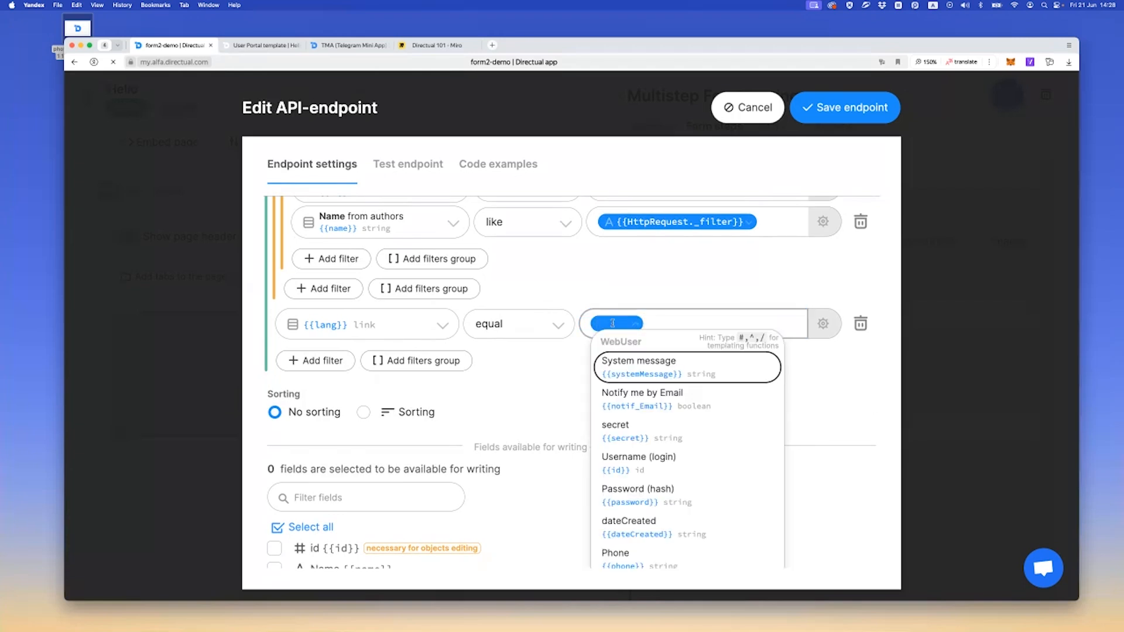
{"action": "type", "text": "htt"}
{"action": "key", "text": "Return"}
{"action": "key", "text": "Down"}
{"action": "key", "text": "Down"}
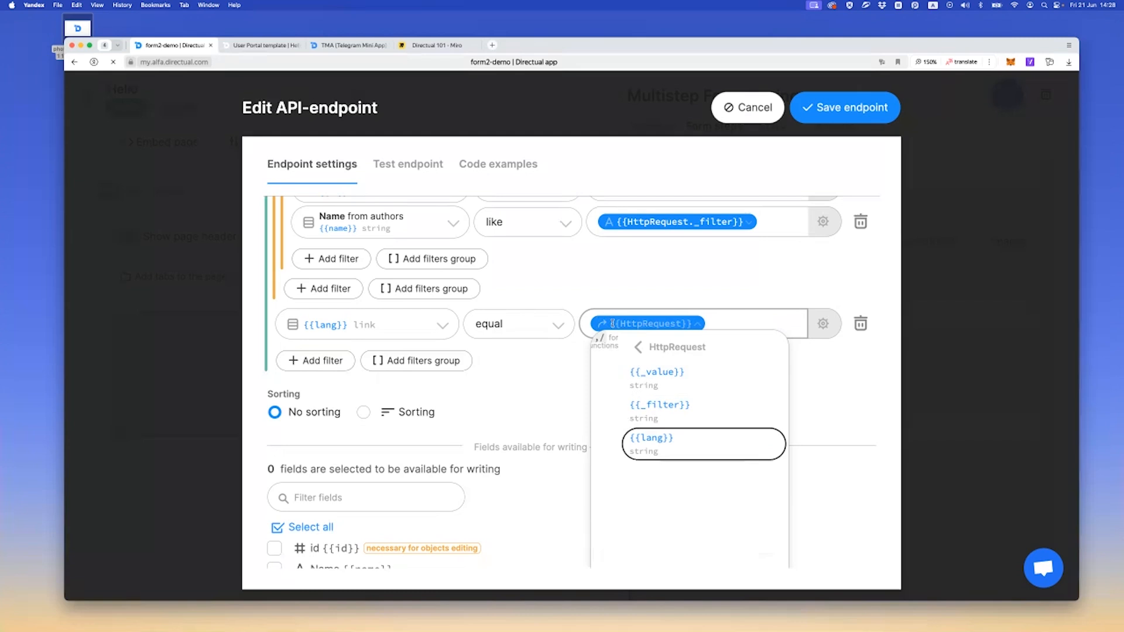
{"action": "key", "text": "Return"}
{"action": "left_click", "coordinate": [845, 107]}
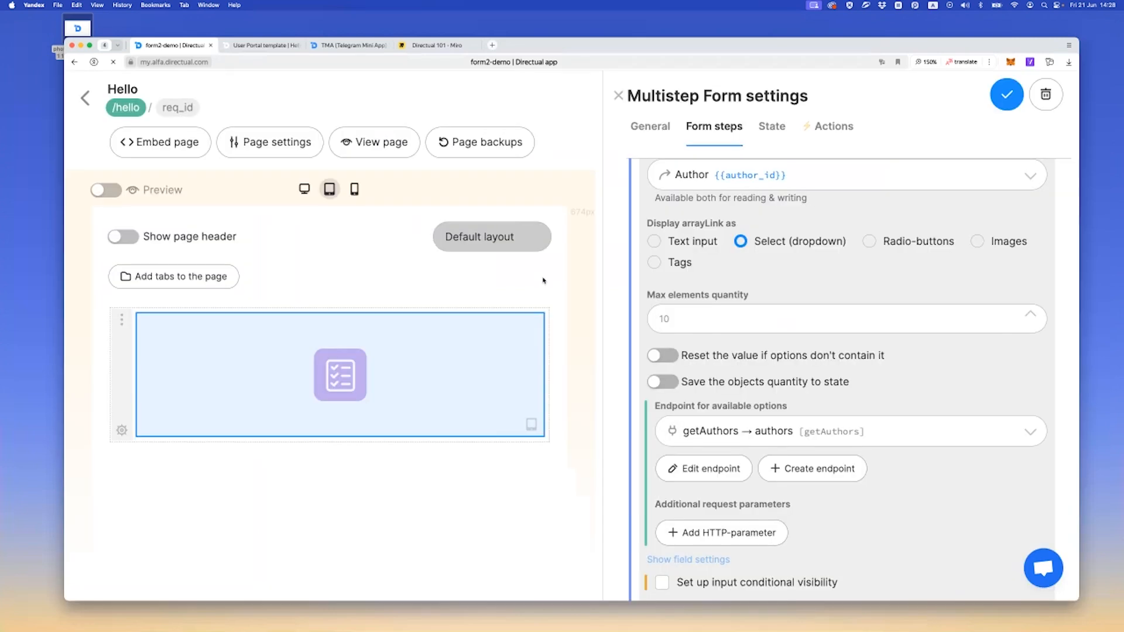
{"action": "scroll", "coordinate": [775, 363], "scroll_direction": "down", "scroll_amount": 3}
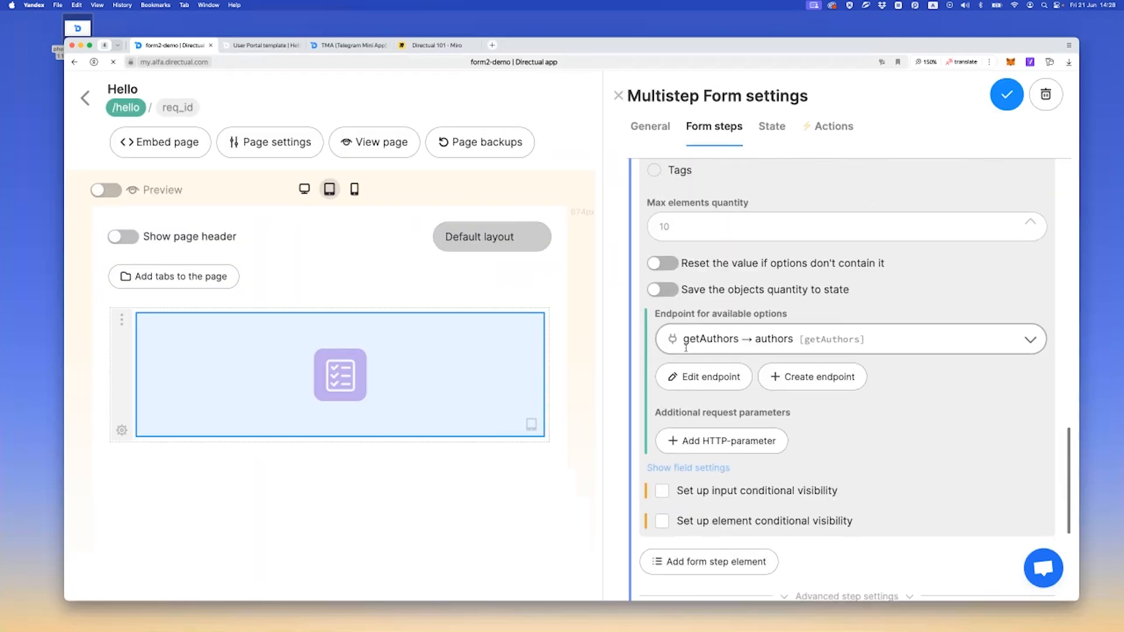
Add an HTTP-parameter lang to the Author dropdown's request, valued from the What would be the languege? field, and save the component
{"action": "scroll", "coordinate": [686, 348], "scroll_direction": "down", "scroll_amount": 1}
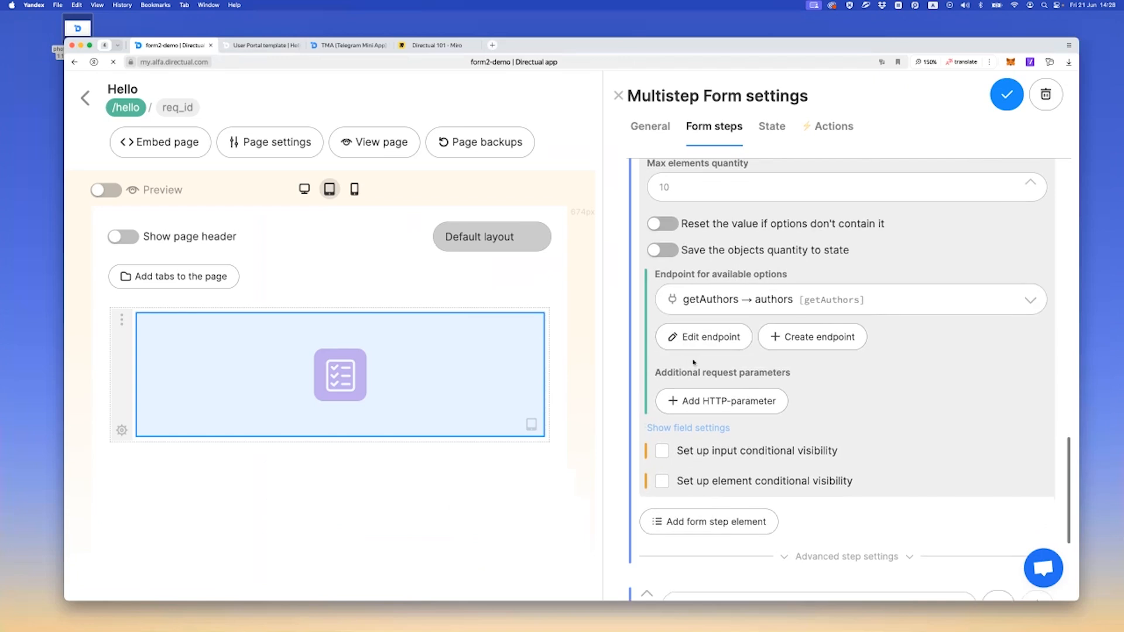
{"action": "left_click", "coordinate": [693, 417]}
{"action": "left_click", "coordinate": [690, 404]}
{"action": "type", "text": "lang"}
{"action": "left_click", "coordinate": [895, 406]}
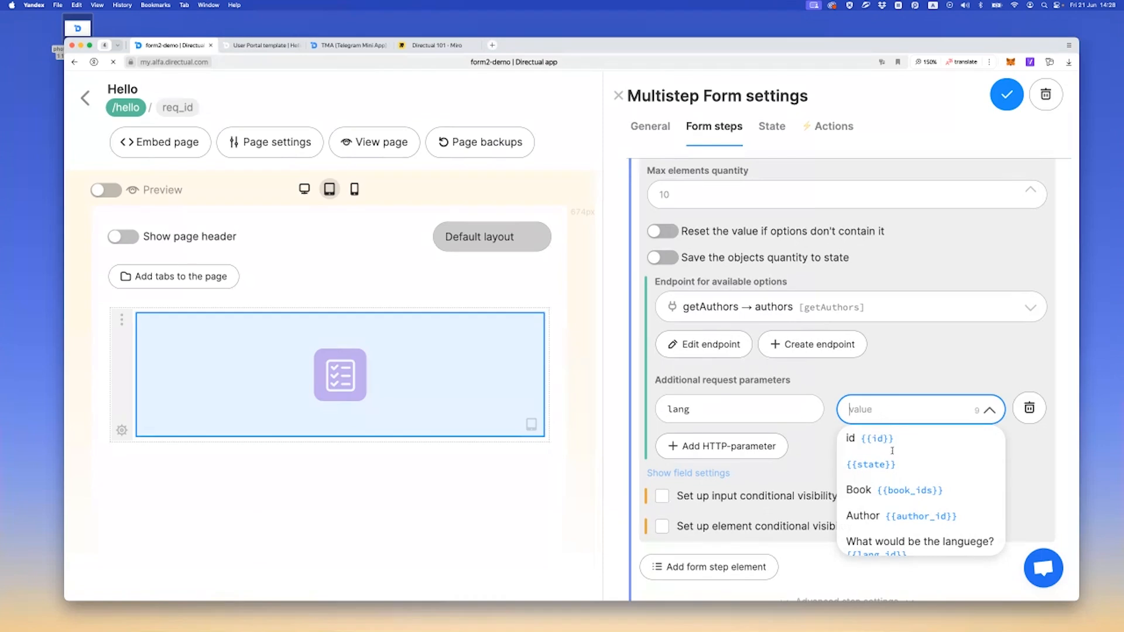
{"action": "scroll", "coordinate": [892, 451], "scroll_direction": "down", "scroll_amount": 3}
{"action": "left_click", "coordinate": [882, 468]}
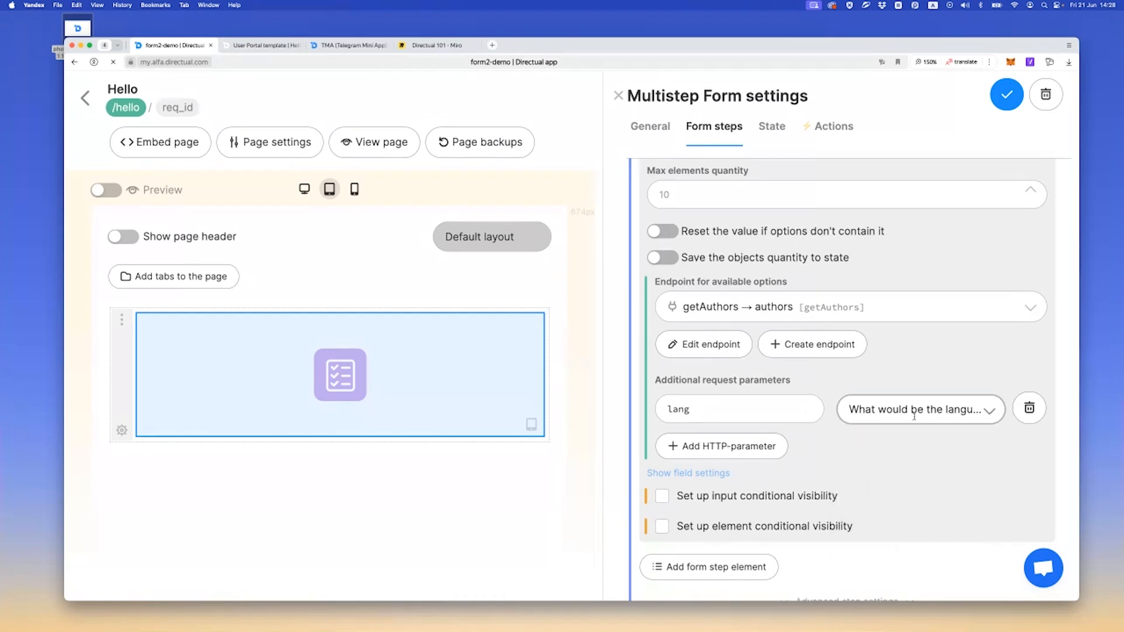
{"action": "left_click", "coordinate": [1008, 99]}
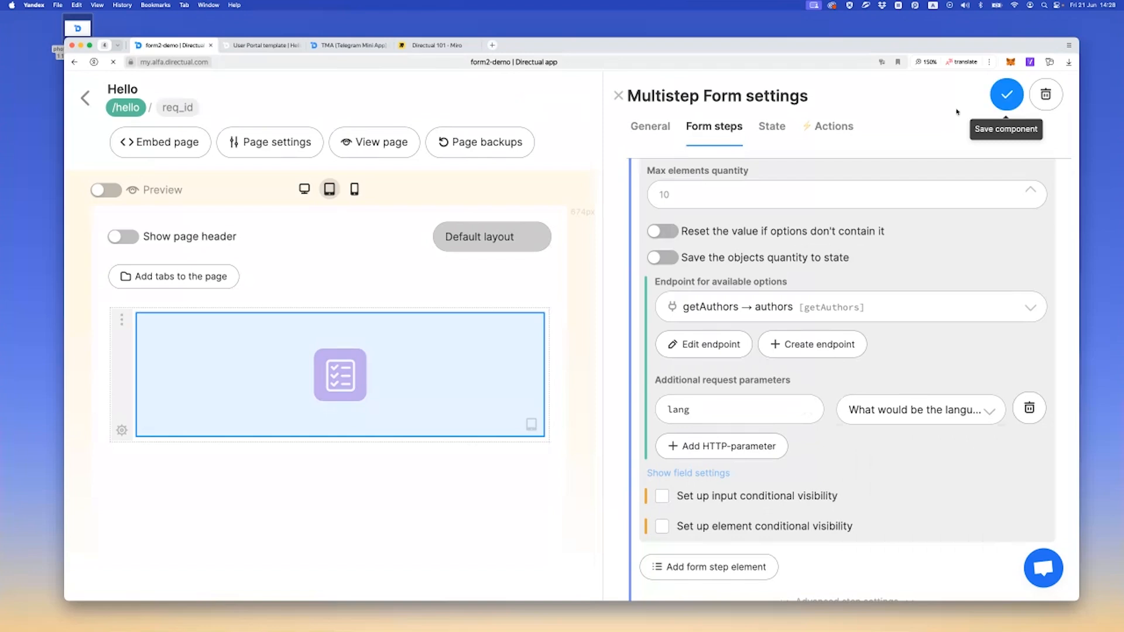
Check the Author options on the live form with no language chosen and with Español chosen
{"action": "left_click", "coordinate": [261, 45]}
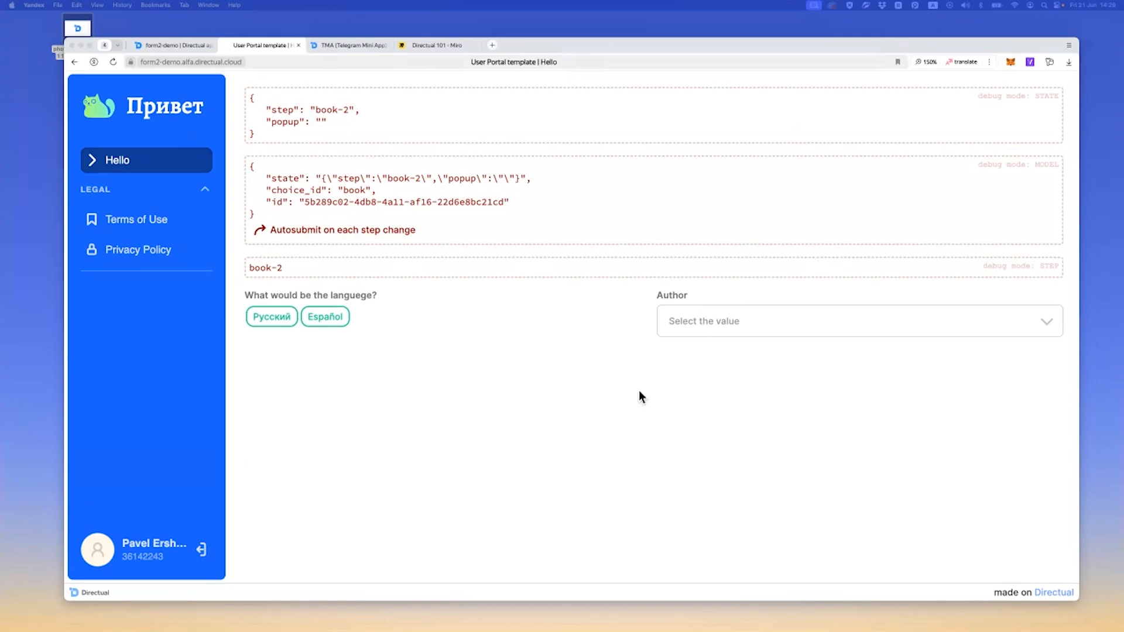
{"action": "left_click", "coordinate": [711, 325]}
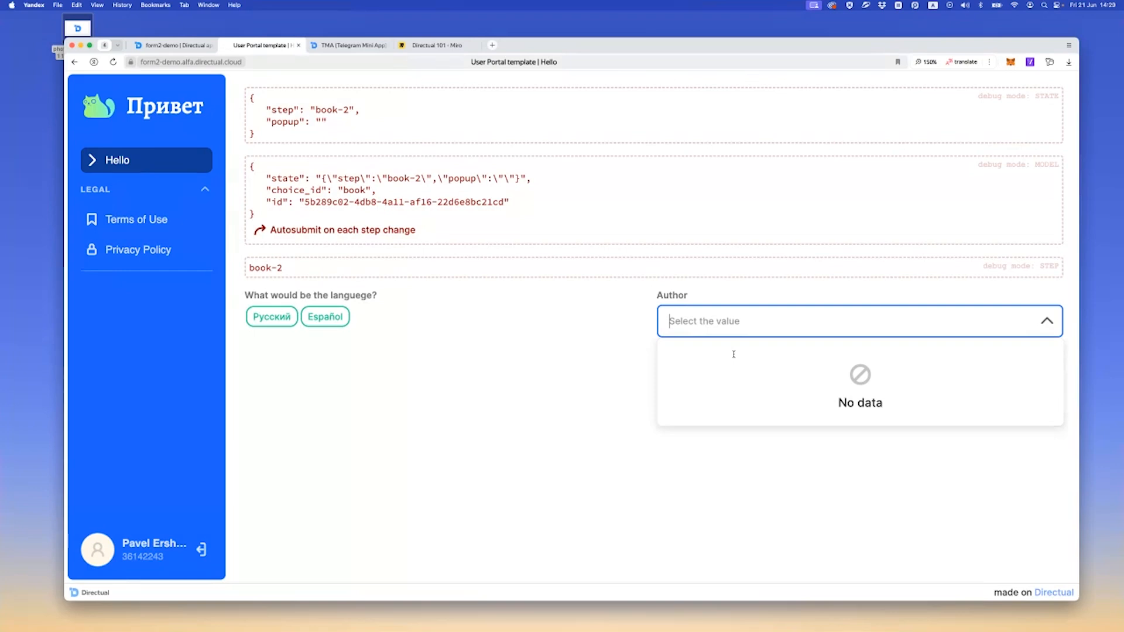
{"action": "left_click", "coordinate": [467, 354]}
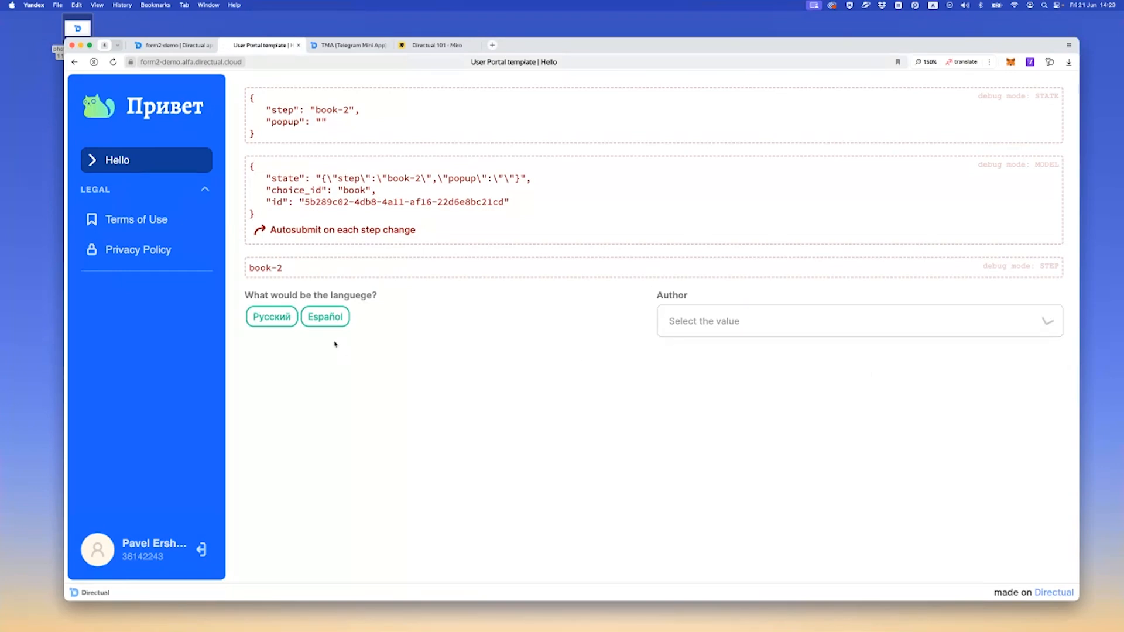
{"action": "left_click", "coordinate": [324, 317]}
{"action": "left_click", "coordinate": [706, 354]}
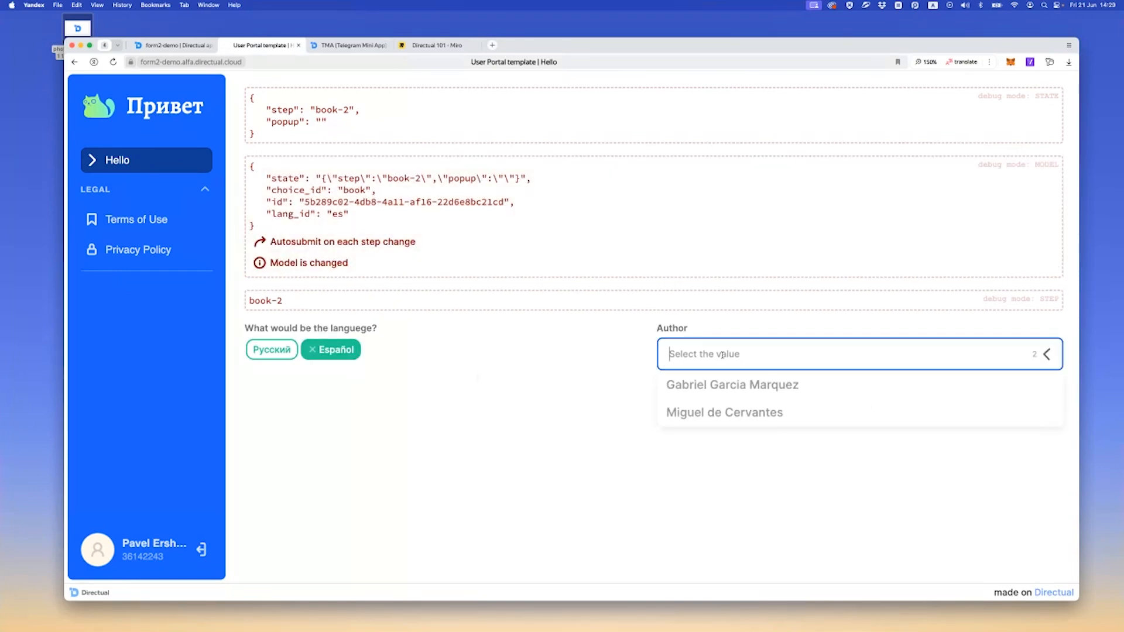
{"action": "left_click", "coordinate": [404, 413]}
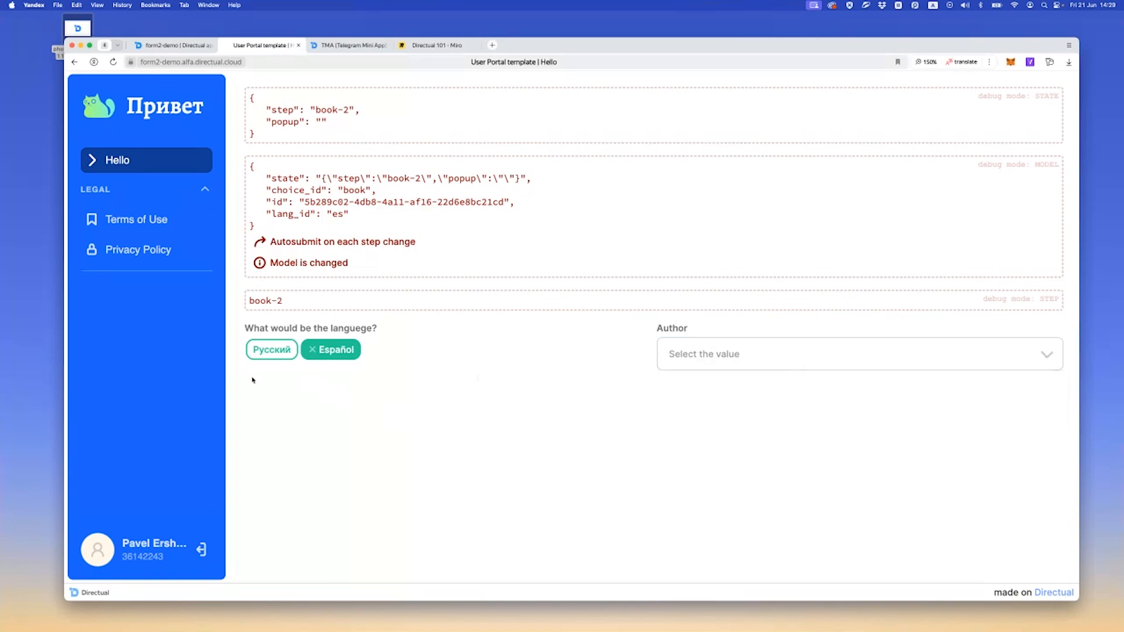
Check the Author options with Русский chosen, switch the language back to Español and clear the language choice
{"action": "left_click", "coordinate": [272, 360]}
{"action": "left_click", "coordinate": [752, 355]}
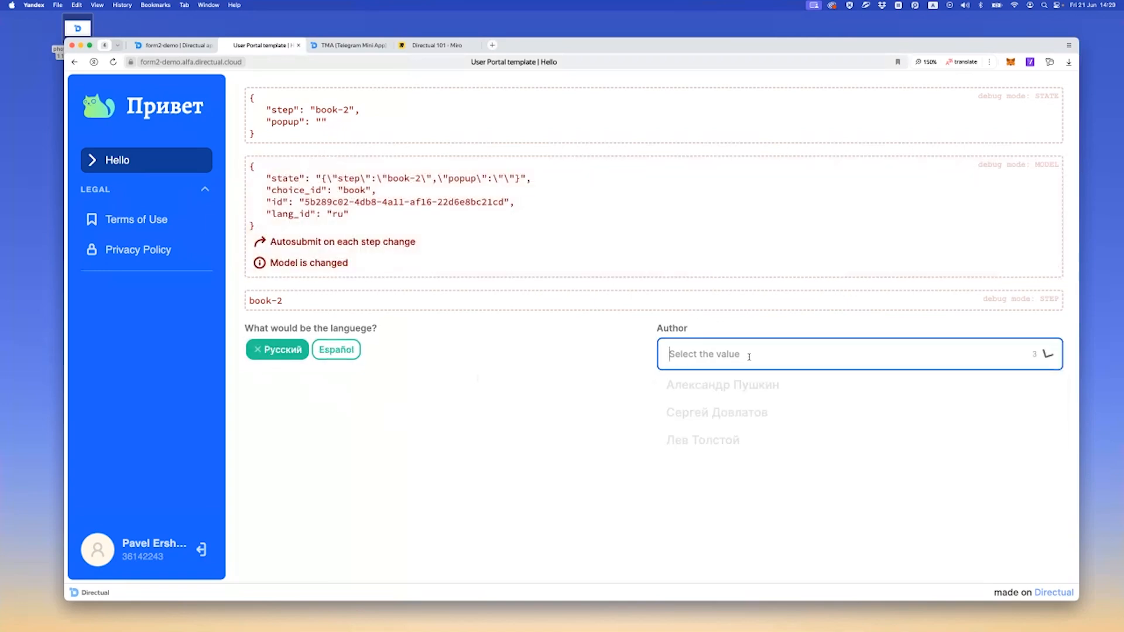
{"action": "left_click", "coordinate": [404, 428]}
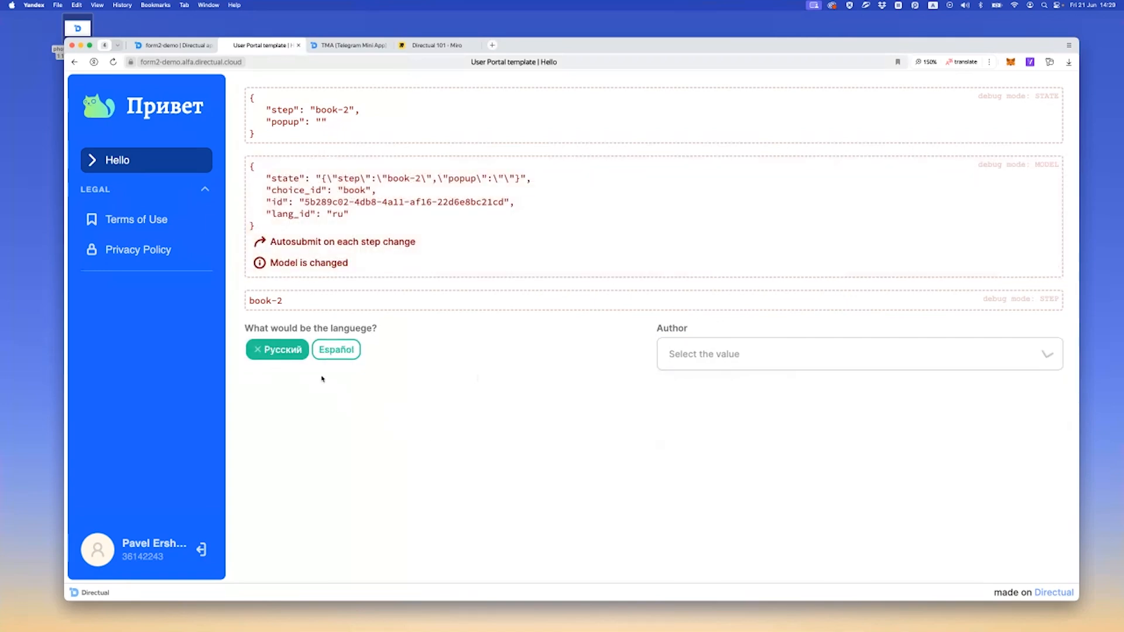
{"action": "left_click", "coordinate": [329, 352]}
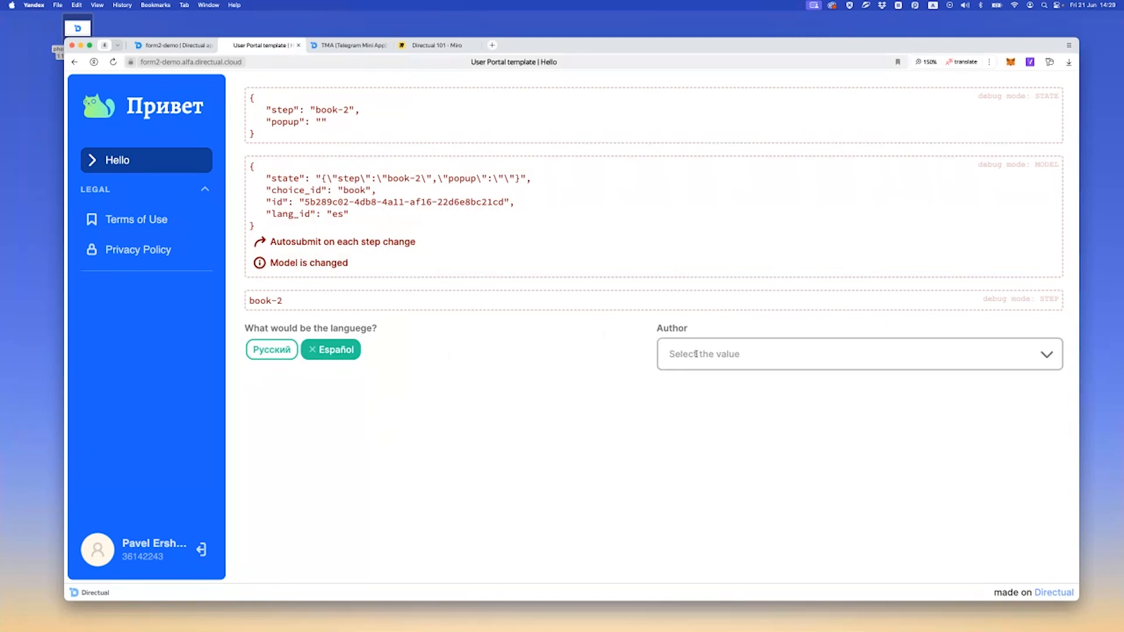
{"action": "left_click", "coordinate": [313, 350]}
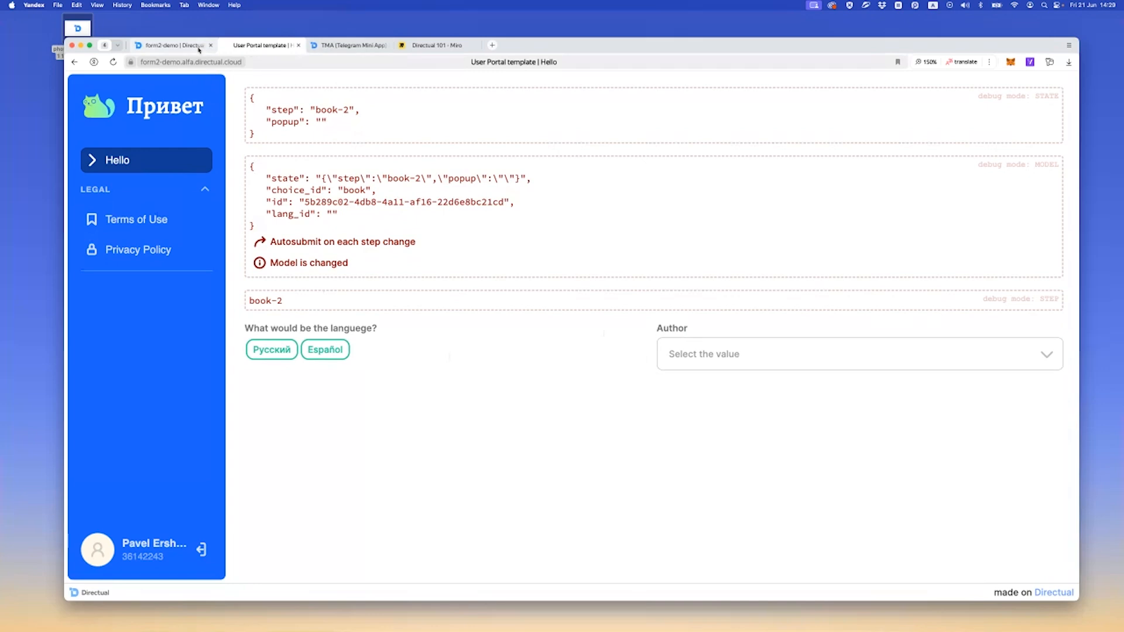
Return to the form builder and enable input conditional visibility for the Author field with the Disable input option
{"action": "left_click", "coordinate": [173, 46]}
{"action": "scroll", "coordinate": [822, 212], "scroll_direction": "down", "scroll_amount": 5}
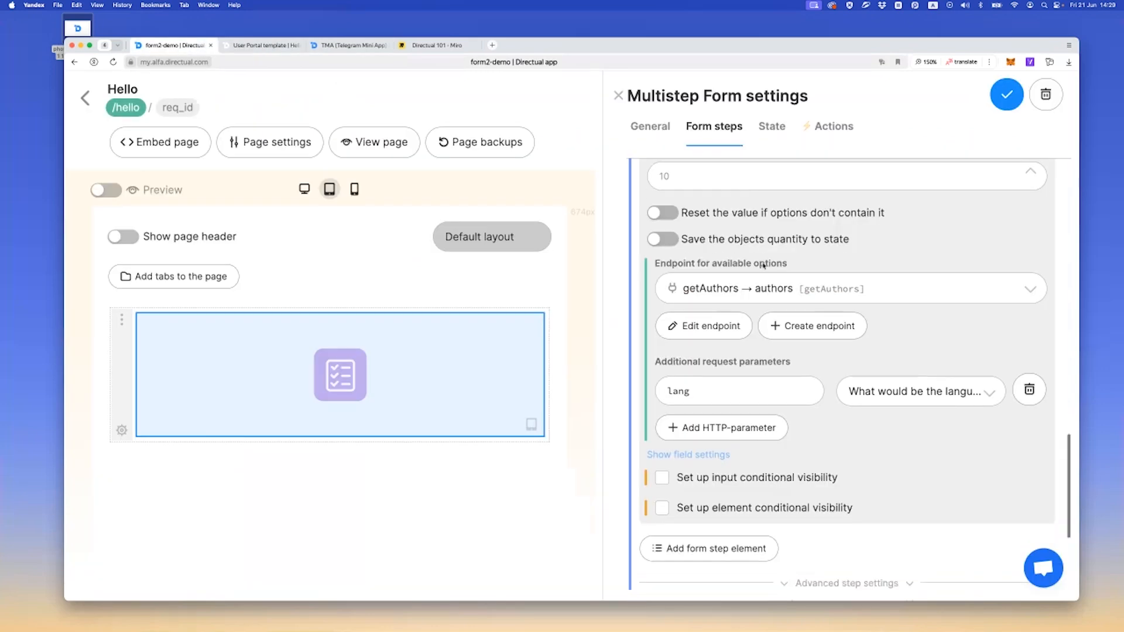
{"action": "scroll", "coordinate": [736, 315], "scroll_direction": "up", "scroll_amount": 3}
{"action": "scroll", "coordinate": [736, 316], "scroll_direction": "up", "scroll_amount": 4}
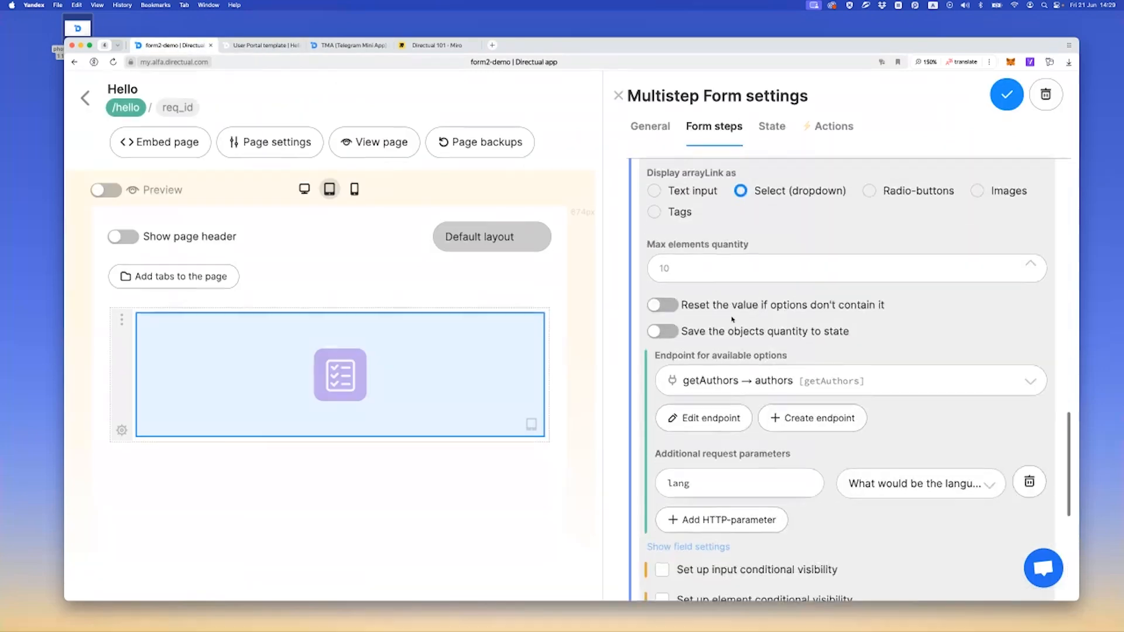
{"action": "scroll", "coordinate": [726, 316], "scroll_direction": "down", "scroll_amount": 5}
{"action": "scroll", "coordinate": [702, 428], "scroll_direction": "down", "scroll_amount": 1}
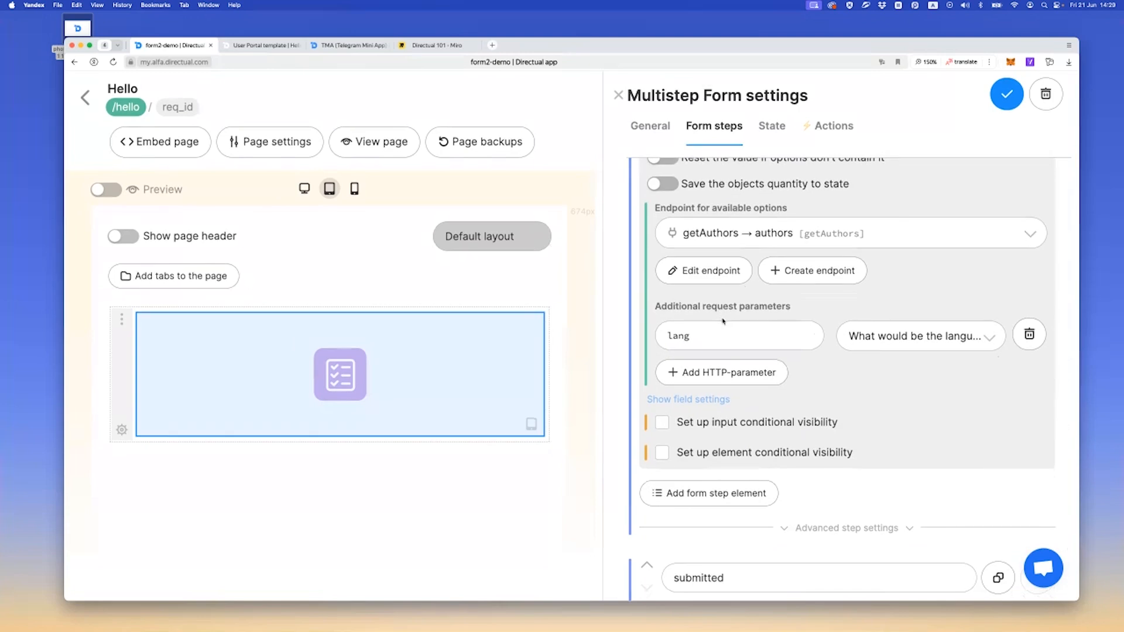
{"action": "left_click", "coordinate": [683, 425]}
{"action": "scroll", "coordinate": [761, 387], "scroll_direction": "down", "scroll_amount": 2}
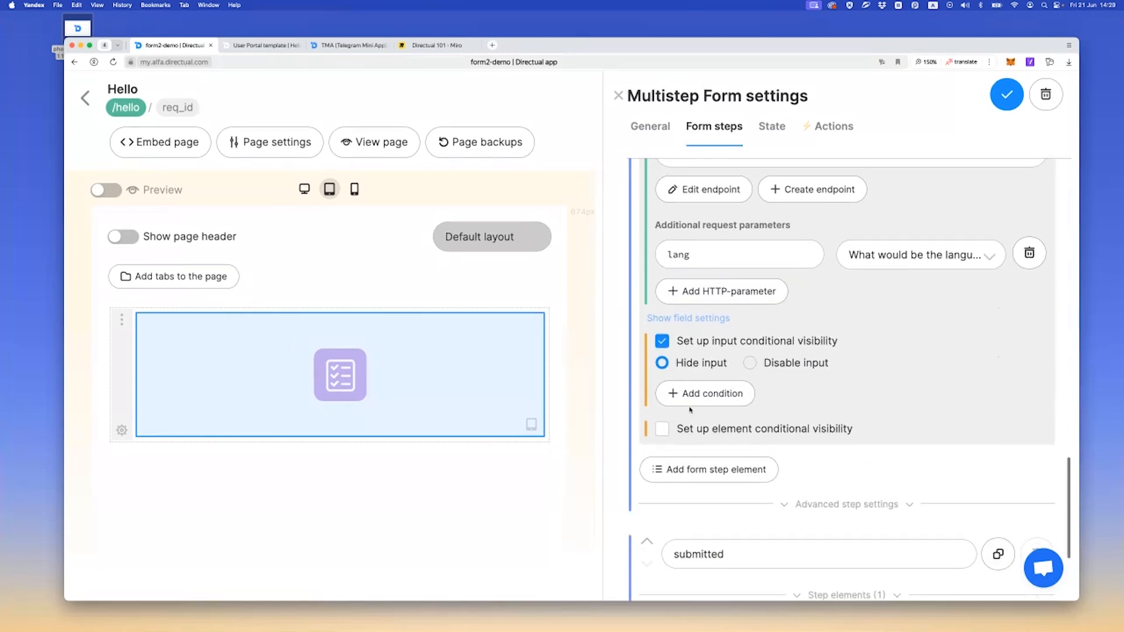
{"action": "left_click", "coordinate": [769, 364]}
Add a condition on the What would be the languege? {{lang_id}} field with the is empty operator and save the component
{"action": "left_click", "coordinate": [697, 393]}
{"action": "scroll", "coordinate": [699, 375], "scroll_direction": "down", "scroll_amount": 1}
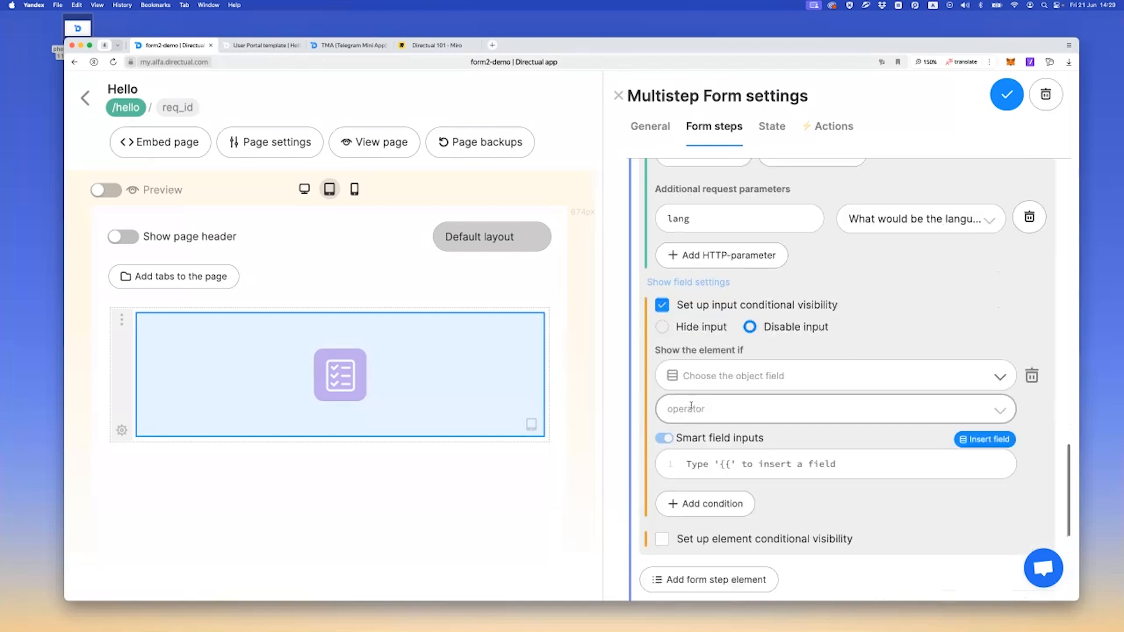
{"action": "left_click", "coordinate": [699, 364]}
{"action": "scroll", "coordinate": [708, 428], "scroll_direction": "down", "scroll_amount": 1}
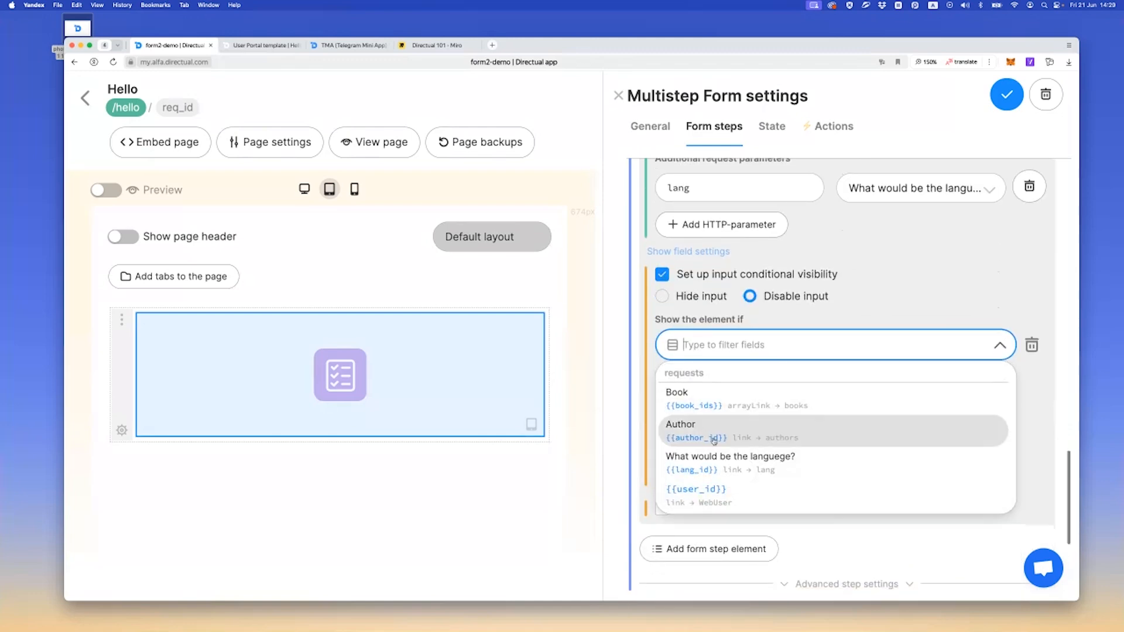
{"action": "scroll", "coordinate": [710, 433], "scroll_direction": "down", "scroll_amount": 3}
{"action": "scroll", "coordinate": [706, 432], "scroll_direction": "up", "scroll_amount": 4}
{"action": "scroll", "coordinate": [705, 431], "scroll_direction": "up", "scroll_amount": 1}
{"action": "scroll", "coordinate": [703, 432], "scroll_direction": "down", "scroll_amount": 4}
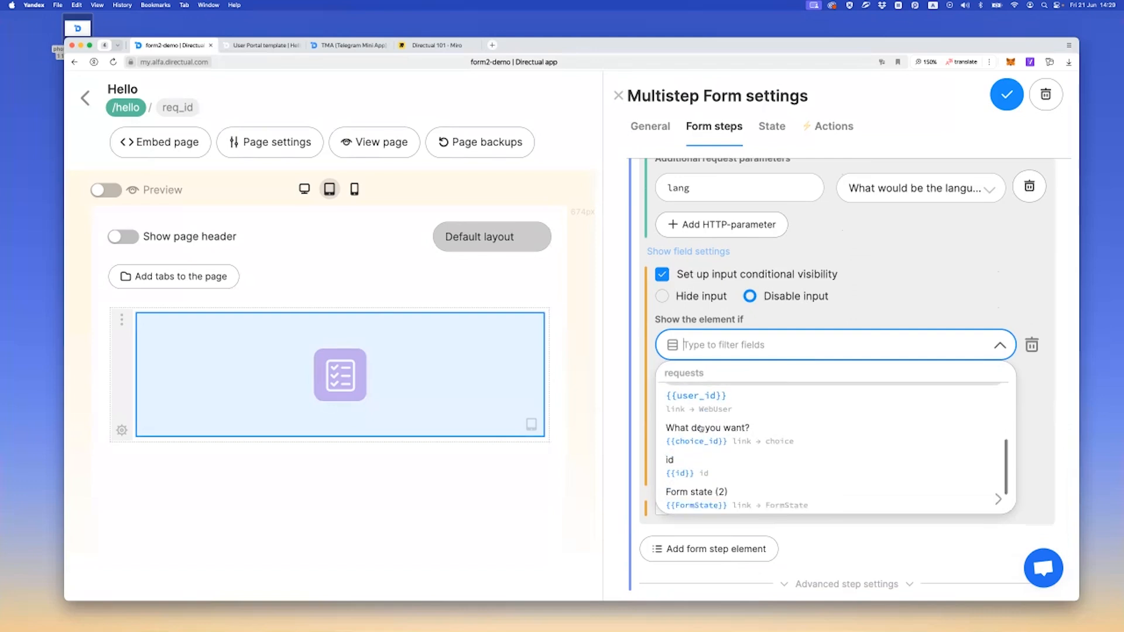
{"action": "type", "text": "lan"}
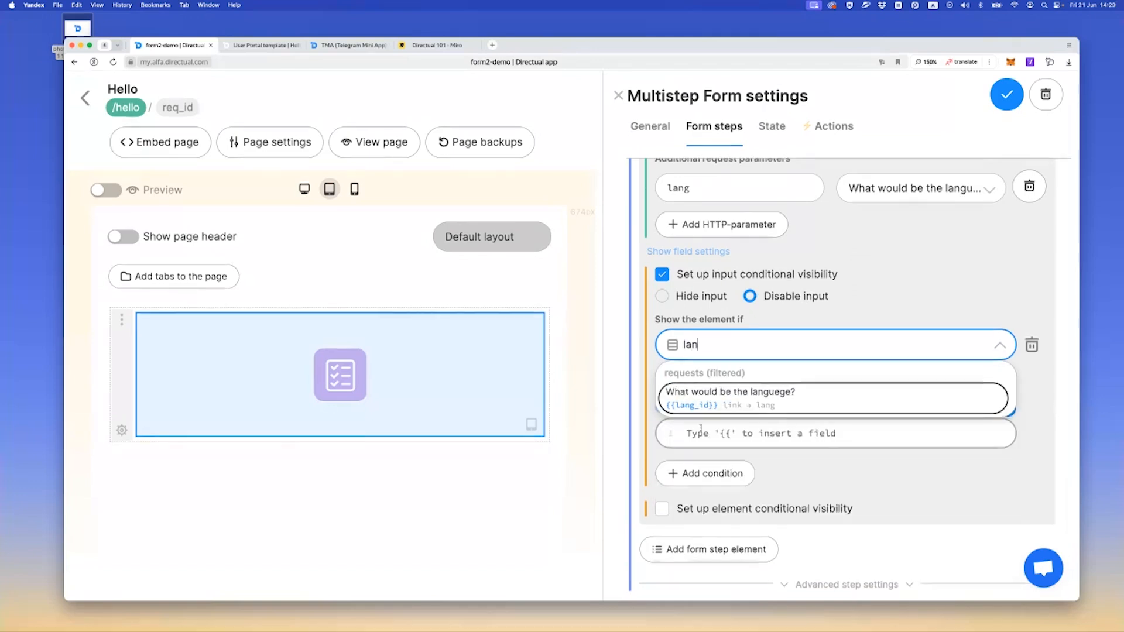
{"action": "left_click", "coordinate": [740, 406]}
{"action": "left_click", "coordinate": [721, 382]}
{"action": "left_click", "coordinate": [726, 511]}
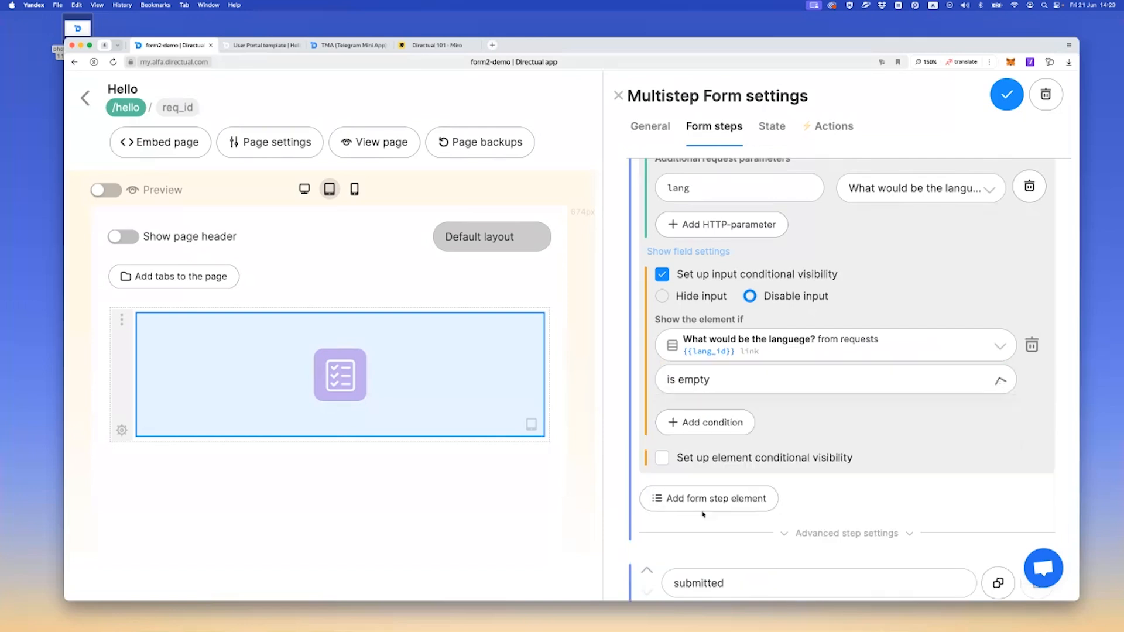
{"action": "left_click", "coordinate": [1016, 83]}
Reload the live form to check the Author field's availability without a language, and return to the form builder
{"action": "left_click", "coordinate": [264, 45]}
{"action": "key", "text": "super+r"}
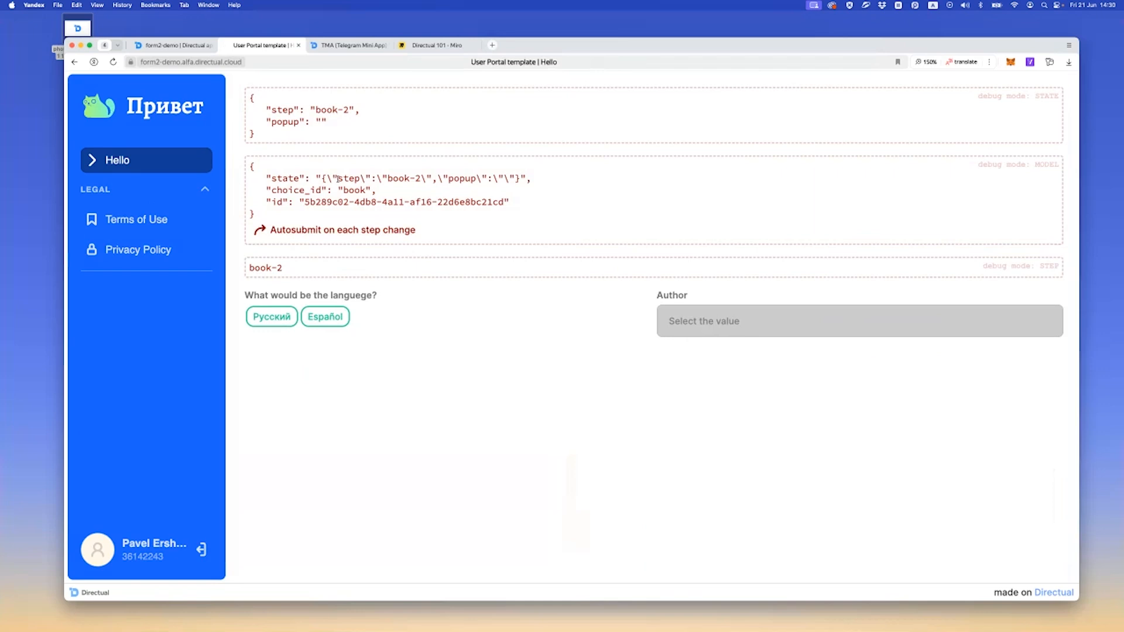
{"action": "left_click", "coordinate": [174, 45]}
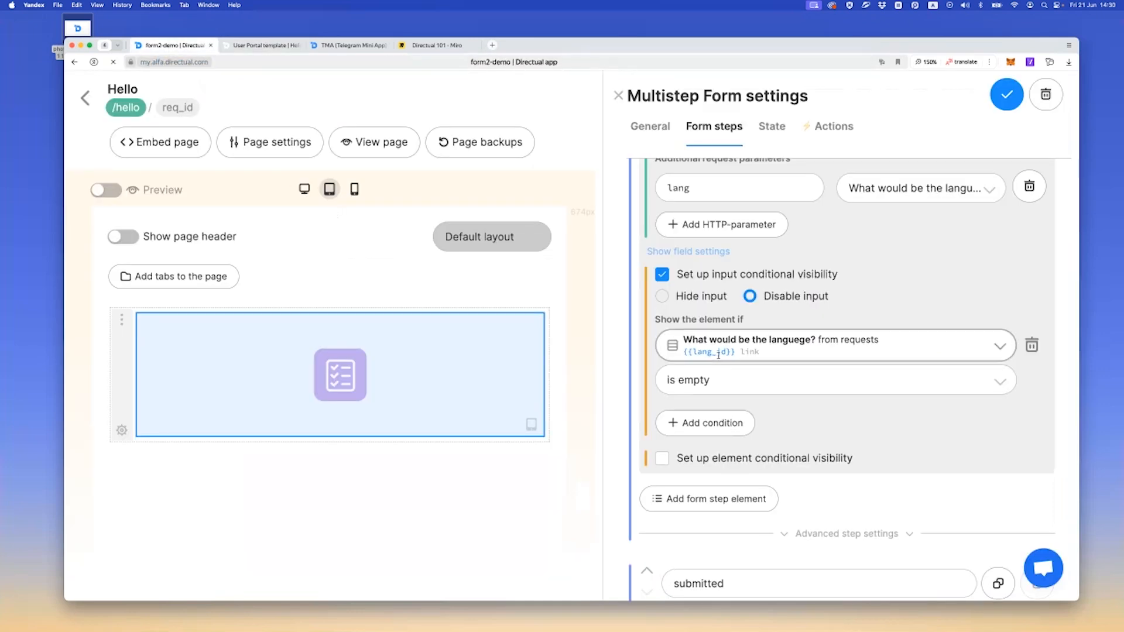
Collapse the Inputs element holding the language and Author fields and review the form's State settings
{"action": "scroll", "coordinate": [761, 341], "scroll_direction": "up", "scroll_amount": 6}
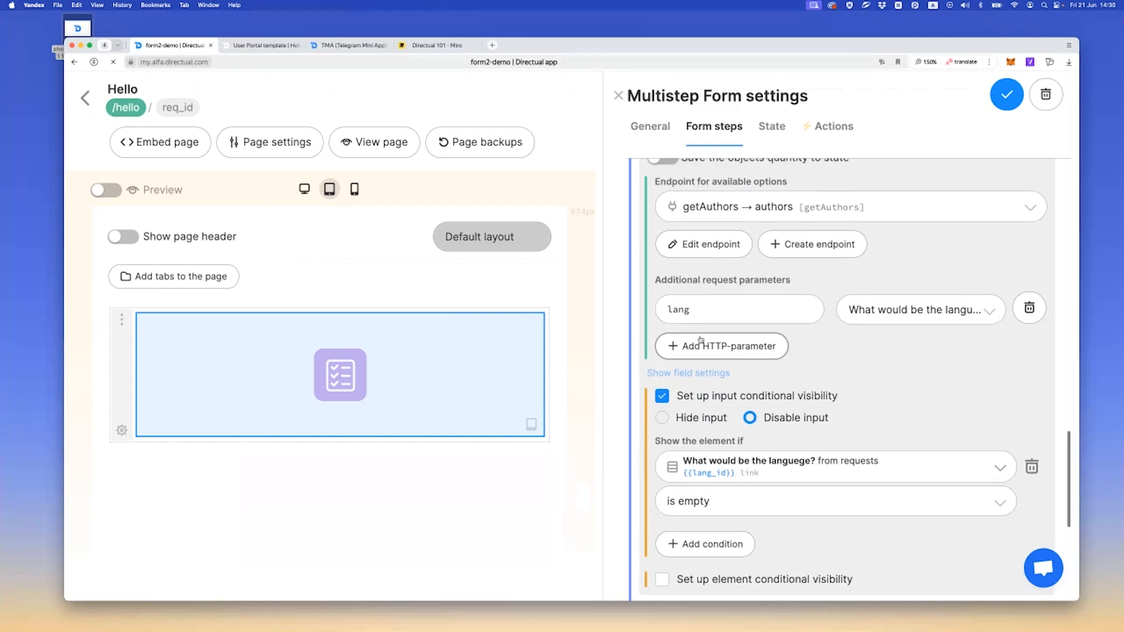
{"action": "scroll", "coordinate": [829, 340], "scroll_direction": "up", "scroll_amount": 10}
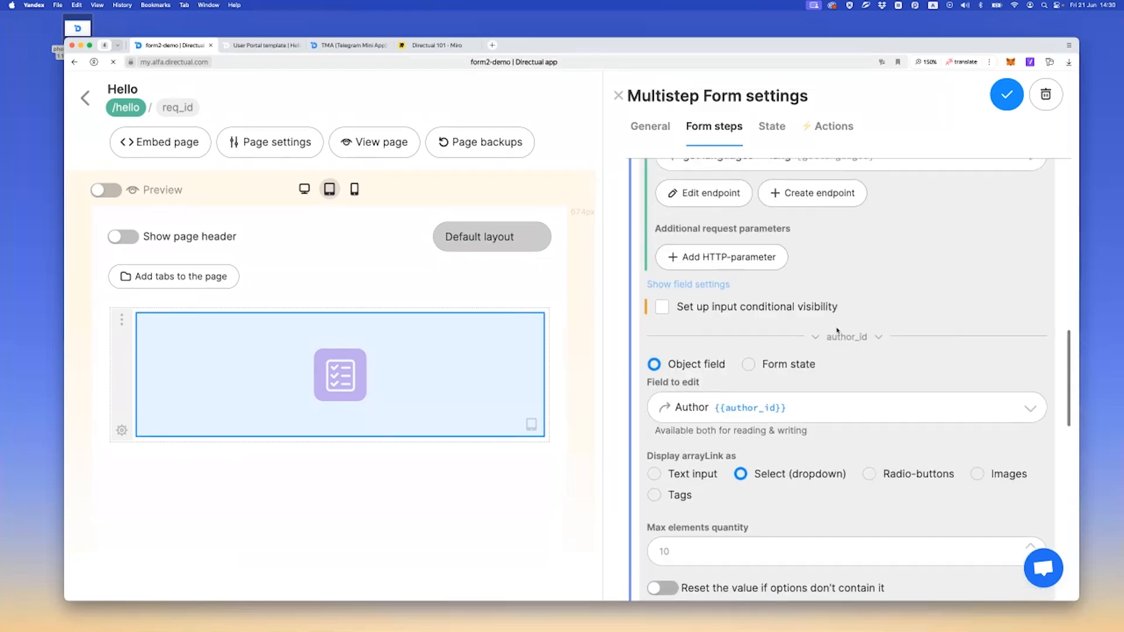
{"action": "scroll", "coordinate": [983, 314], "scroll_direction": "up", "scroll_amount": 4}
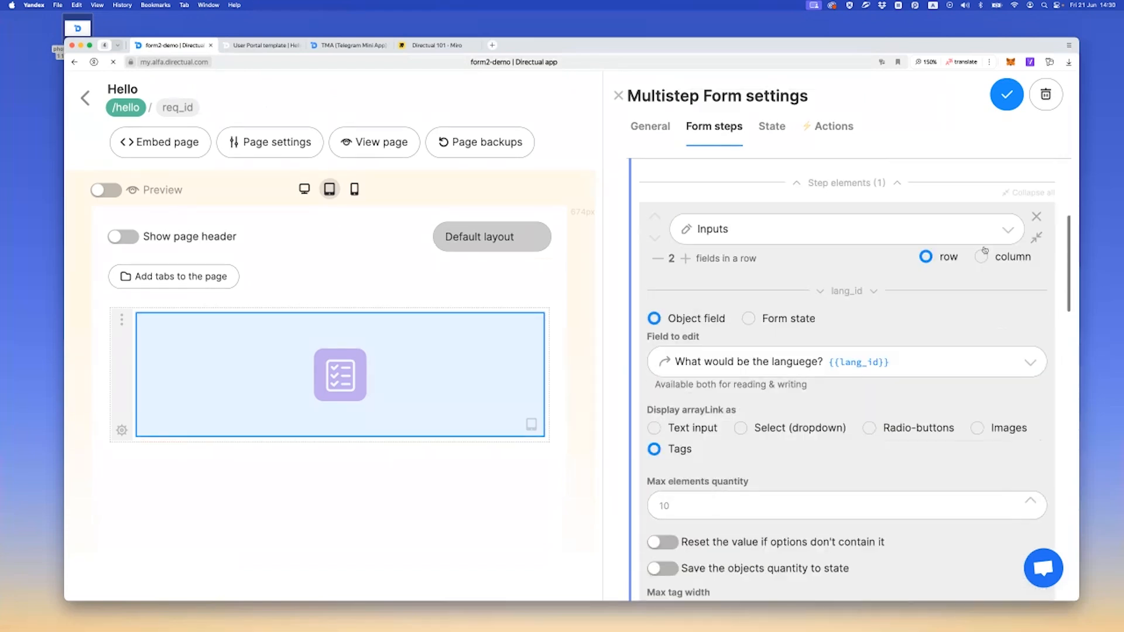
{"action": "left_click", "coordinate": [1036, 238]}
{"action": "scroll", "coordinate": [753, 335], "scroll_direction": "up", "scroll_amount": 1}
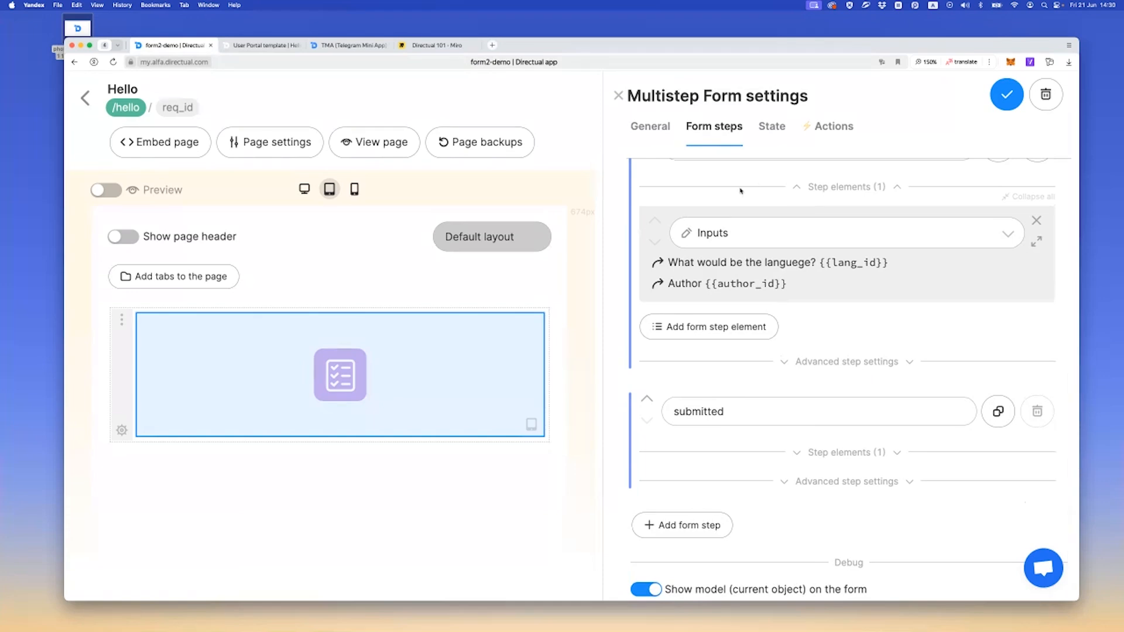
{"action": "left_click", "coordinate": [785, 130]}
{"action": "left_click", "coordinate": [857, 233]}
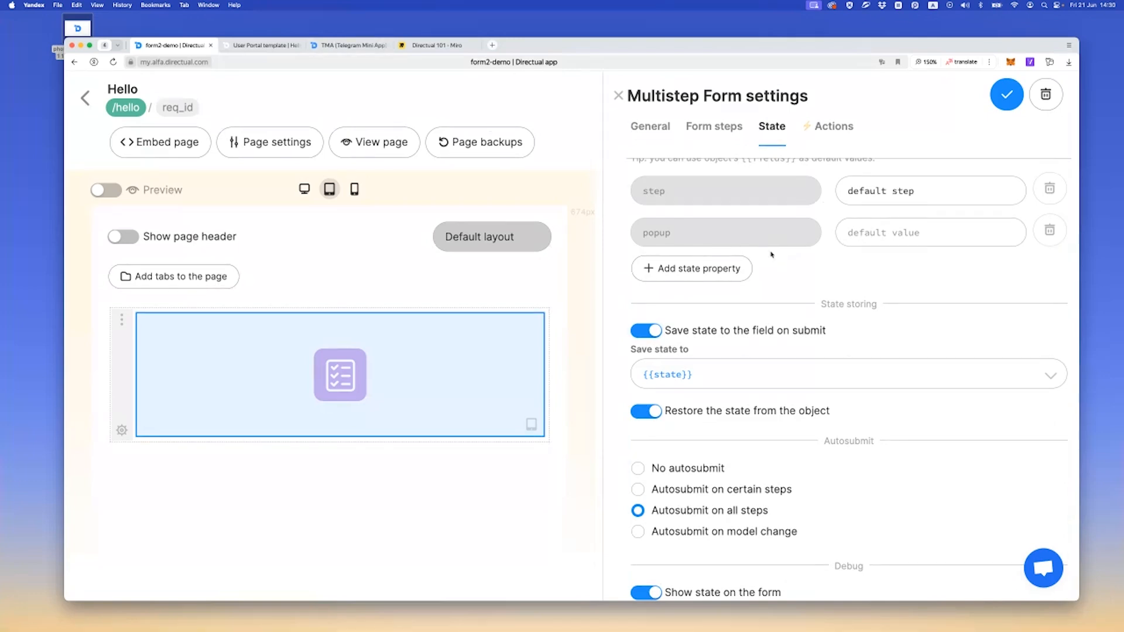
Collapse the go further action and add an action named show popup of the Edit Object Model/ Form State type
{"action": "left_click", "coordinate": [828, 132]}
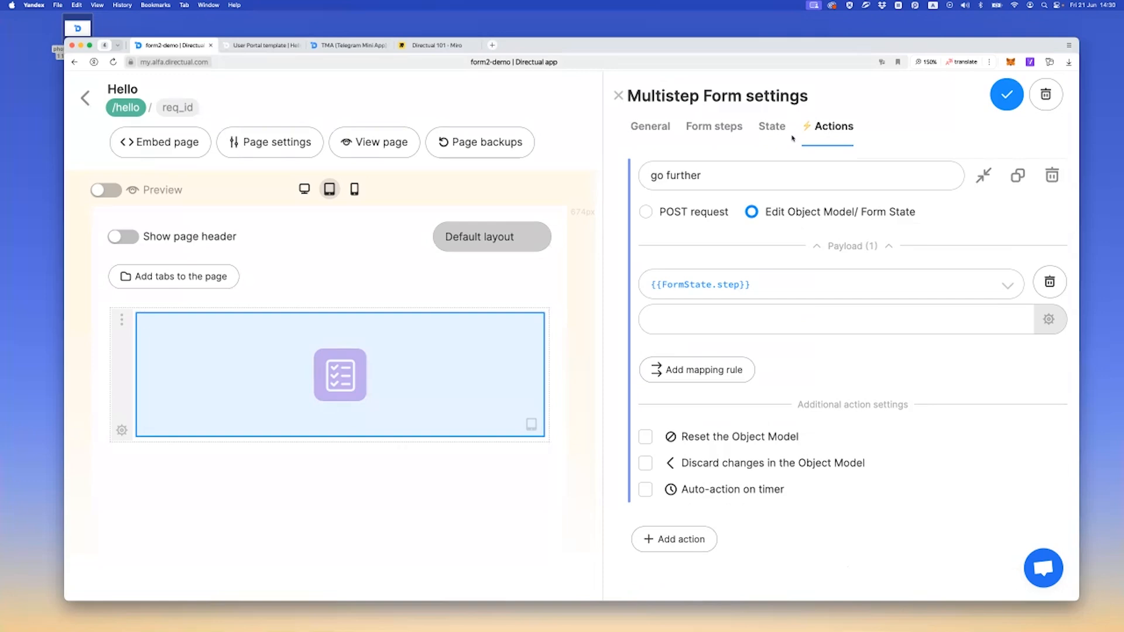
{"action": "left_click", "coordinate": [715, 330]}
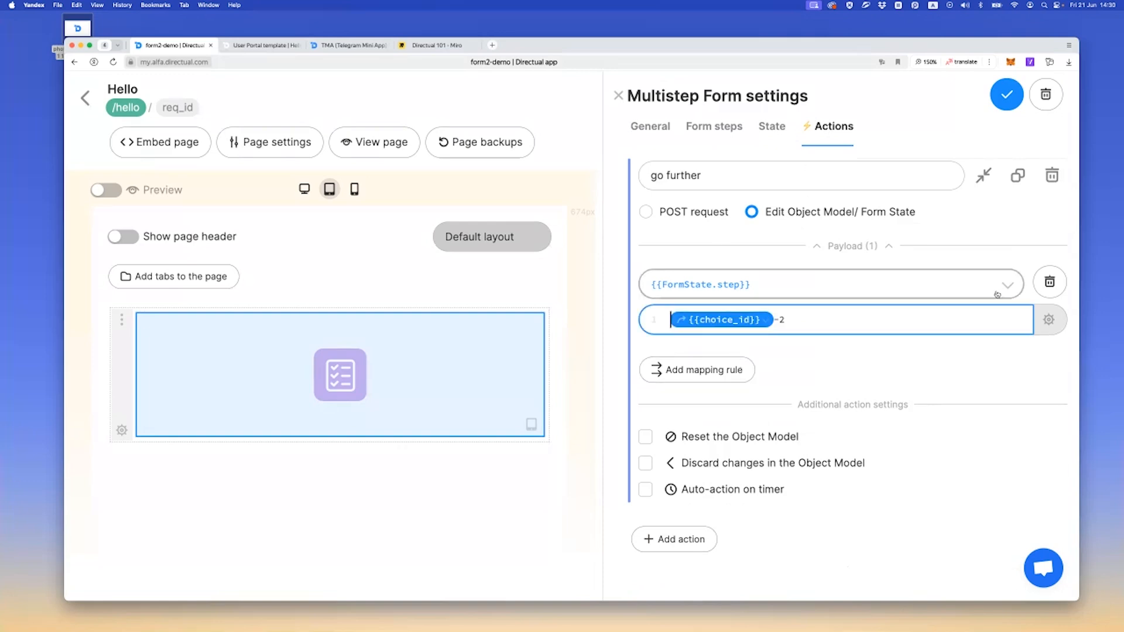
{"action": "left_click", "coordinate": [985, 176]}
{"action": "left_click", "coordinate": [679, 230]}
{"action": "type", "text": "shoew pop"}
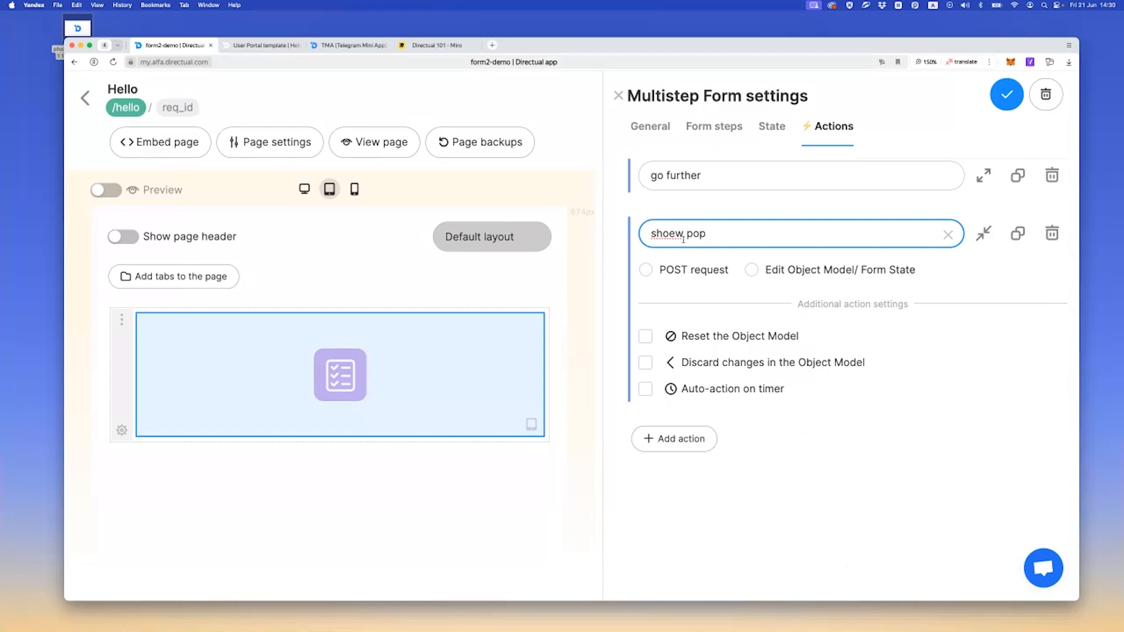
{"action": "key", "text": "BackSpace"}
{"action": "type", "text": "popup"}
{"action": "left_click", "coordinate": [847, 268]}
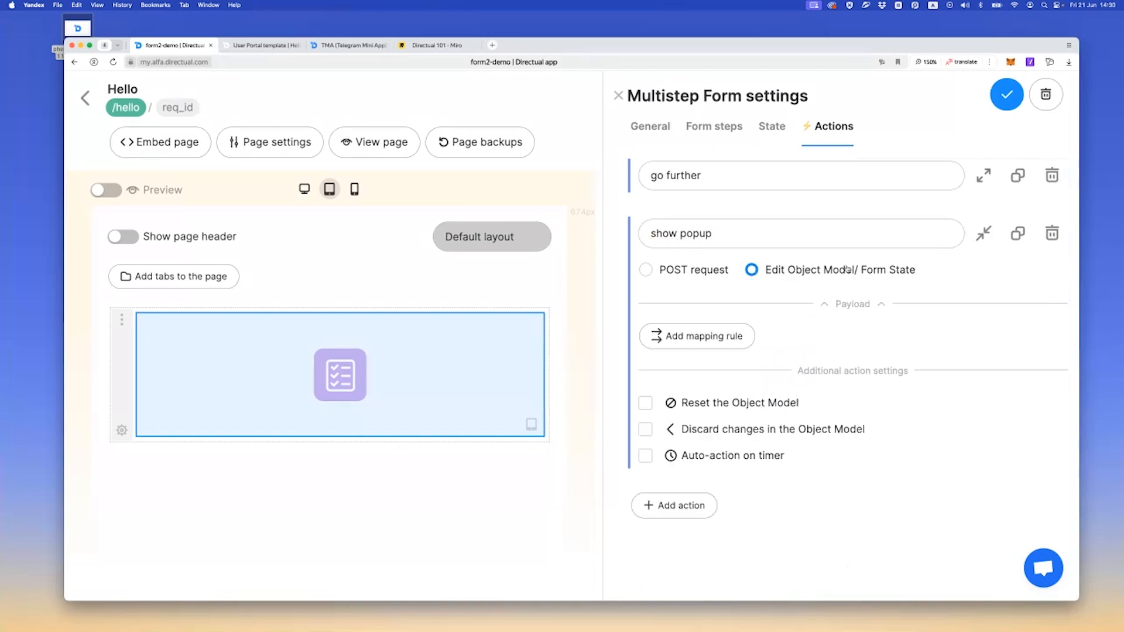
Add a mapping rule to the show popup action that sets {{FormState.popup}} to popup1
{"action": "left_click", "coordinate": [687, 335]}
{"action": "scroll", "coordinate": [688, 319], "scroll_direction": "down", "scroll_amount": 1}
{"action": "left_click", "coordinate": [714, 308]}
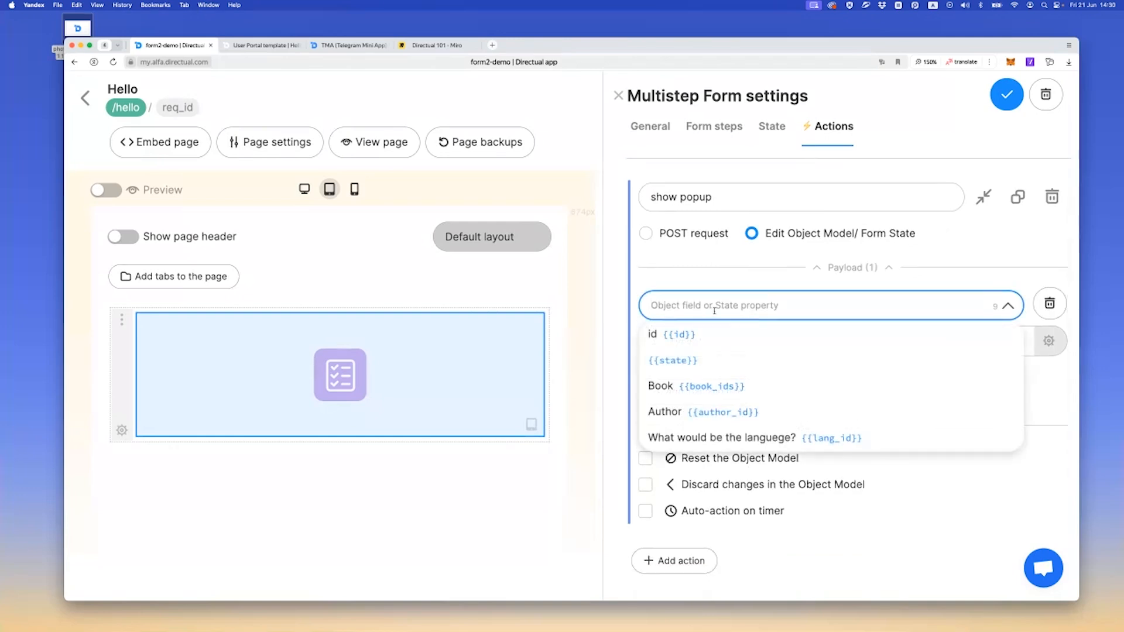
{"action": "type", "text": "pop"}
{"action": "key", "text": "Down"}
{"action": "key", "text": "Return"}
{"action": "left_click", "coordinate": [683, 348]}
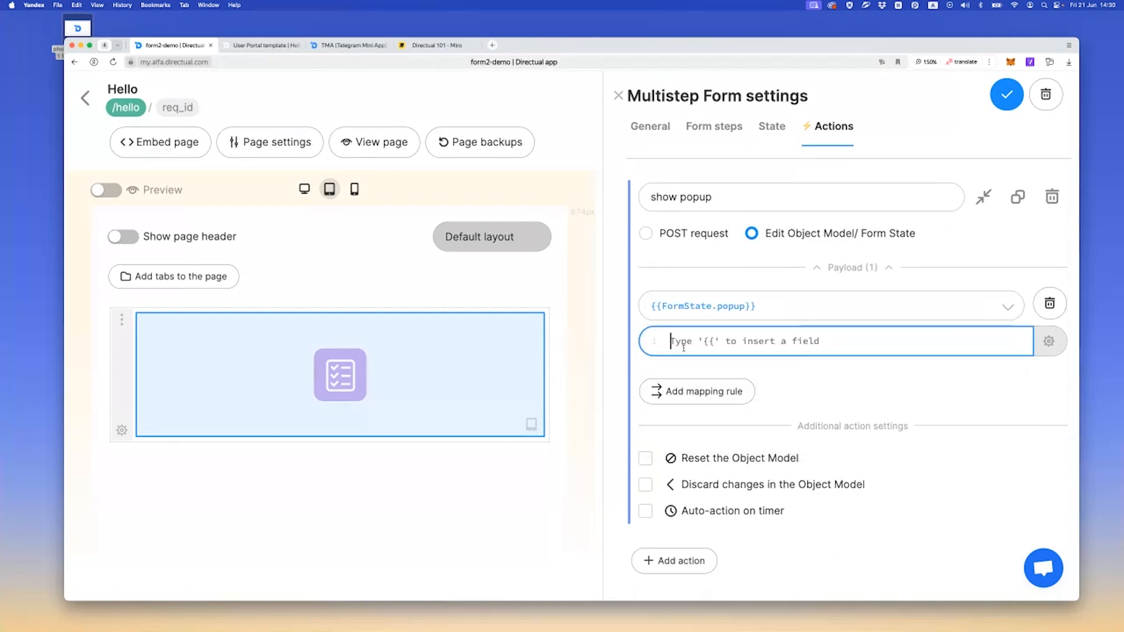
{"action": "type", "text": "popup1"}
{"action": "double_click", "coordinate": [683, 348]}
{"action": "left_click", "coordinate": [866, 343]}
Add an Action buttons element to the book-2 step and assign it the show popup action
{"action": "left_click", "coordinate": [692, 132]}
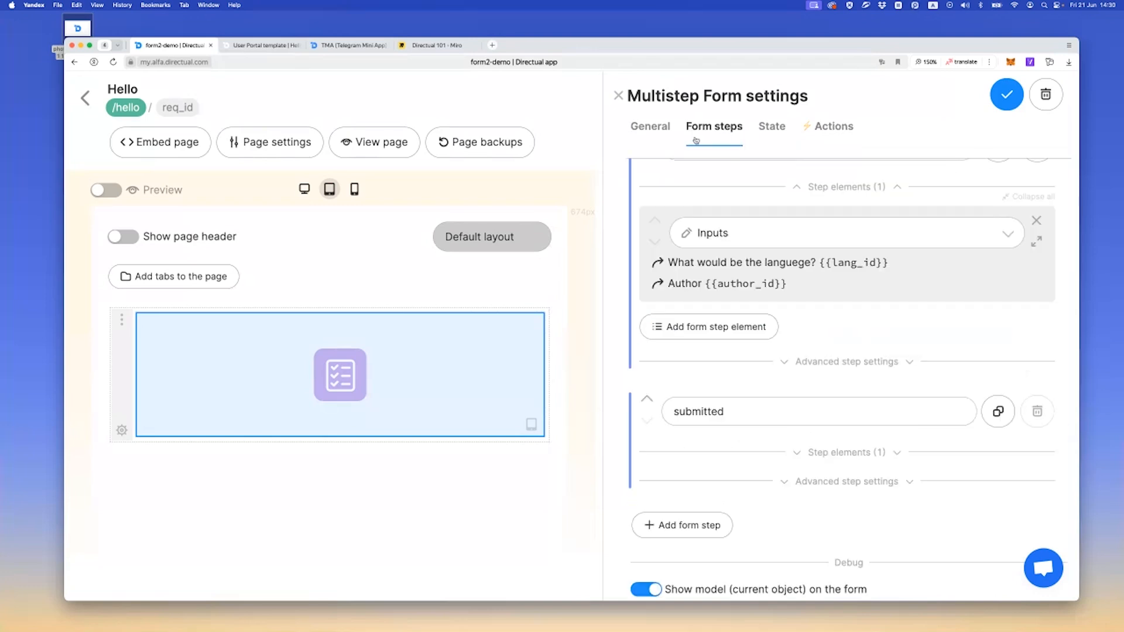
{"action": "scroll", "coordinate": [714, 328], "scroll_direction": "up", "scroll_amount": 5}
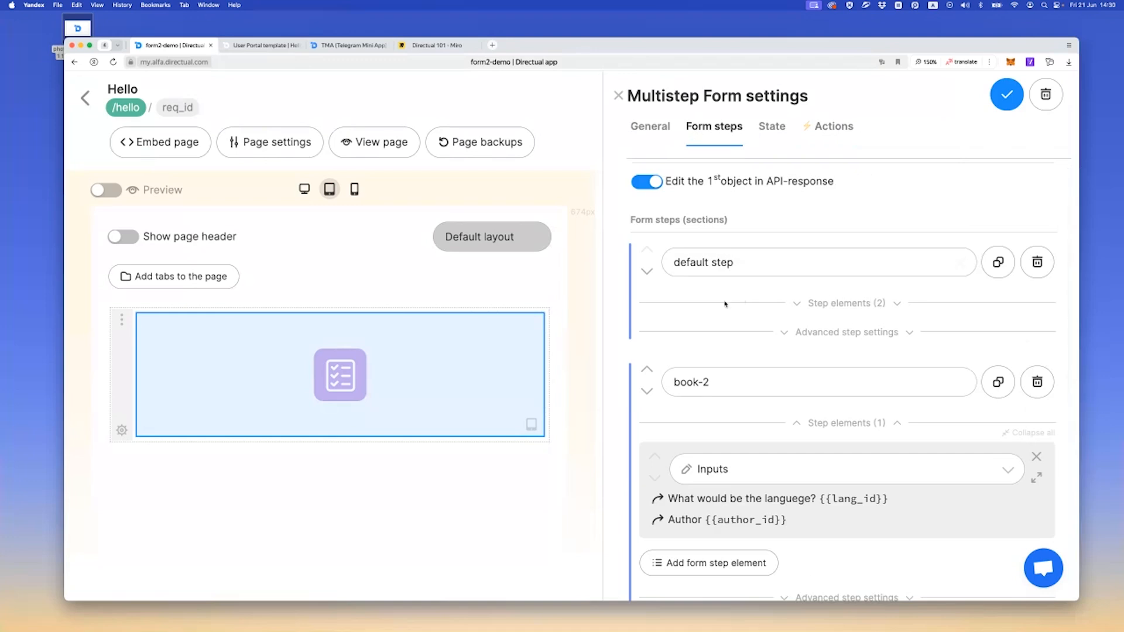
{"action": "scroll", "coordinate": [726, 328], "scroll_direction": "down", "scroll_amount": 3}
{"action": "left_click", "coordinate": [727, 434]}
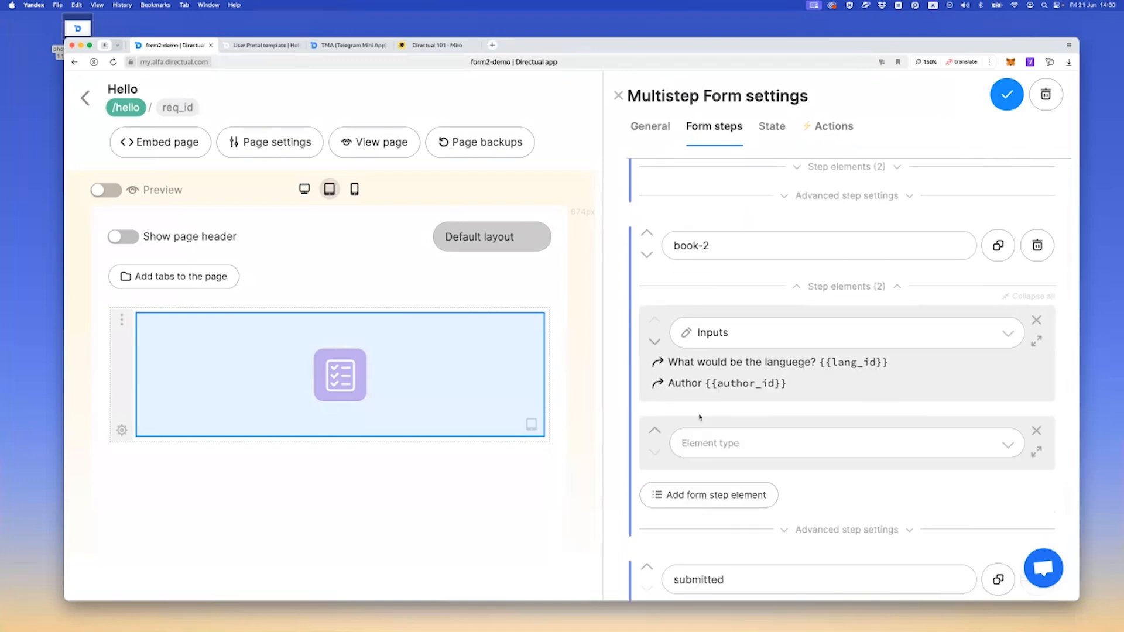
{"action": "left_click", "coordinate": [726, 373]}
{"action": "left_click", "coordinate": [724, 457]}
{"action": "left_click", "coordinate": [721, 454]}
{"action": "left_click", "coordinate": [705, 503]}
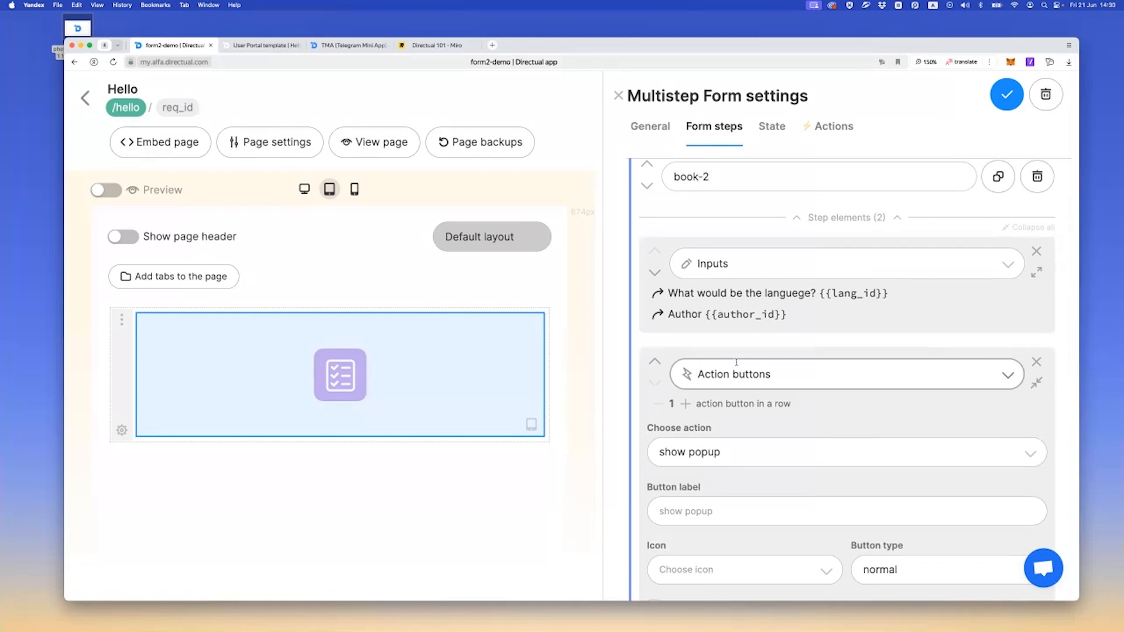
Reload the live form, try its show popup button, and return to the form builder
{"action": "left_click", "coordinate": [258, 47]}
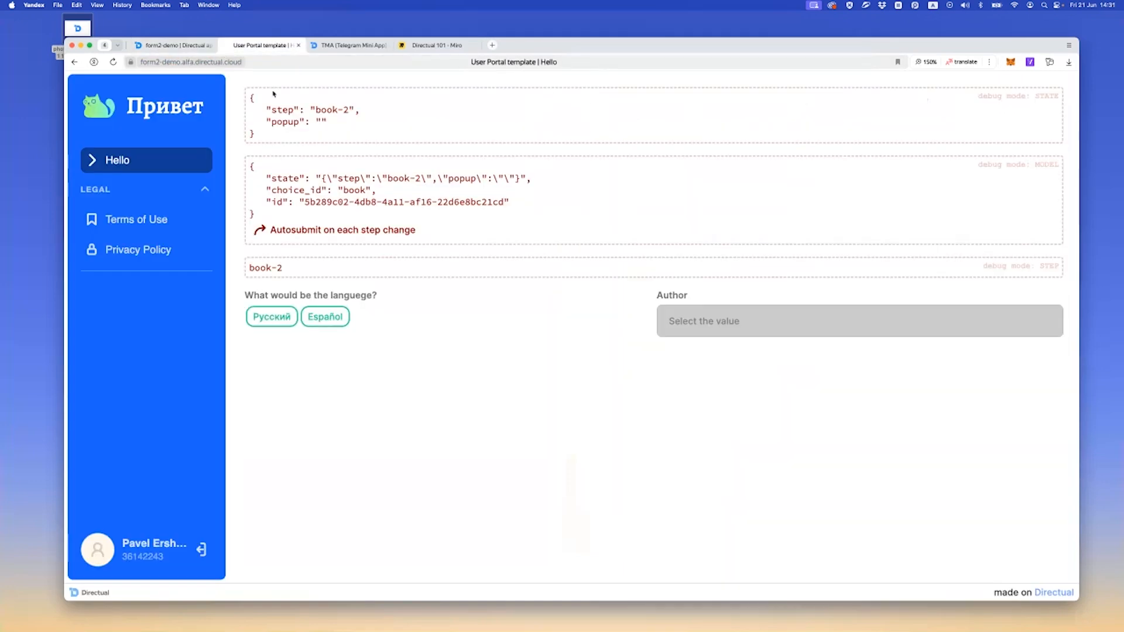
{"action": "key", "text": "super+r"}
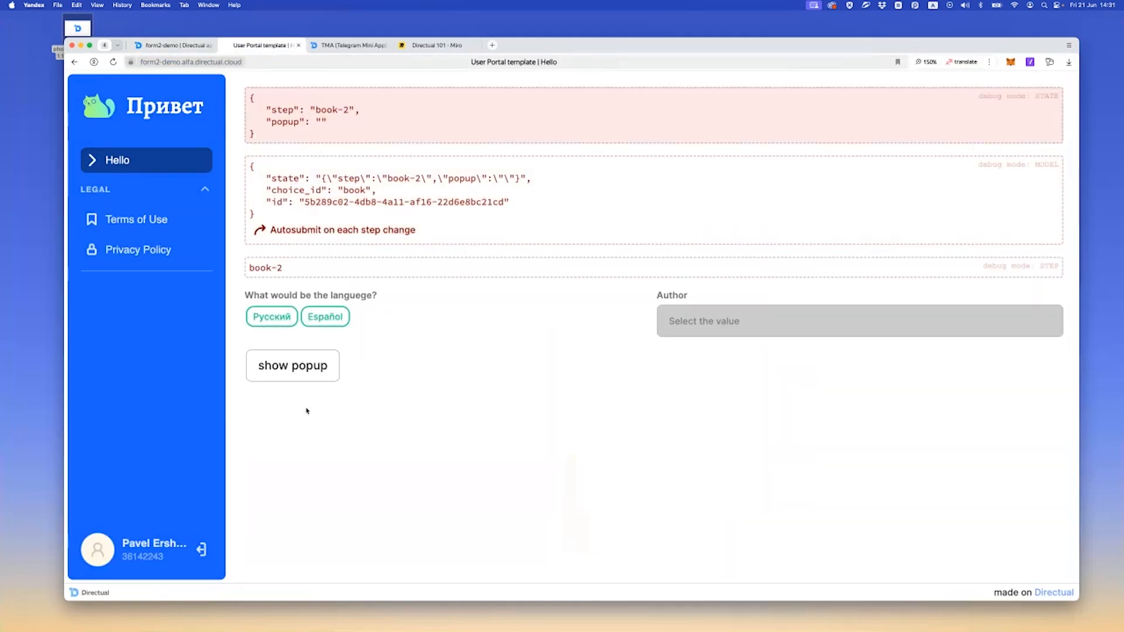
{"action": "left_click", "coordinate": [290, 369]}
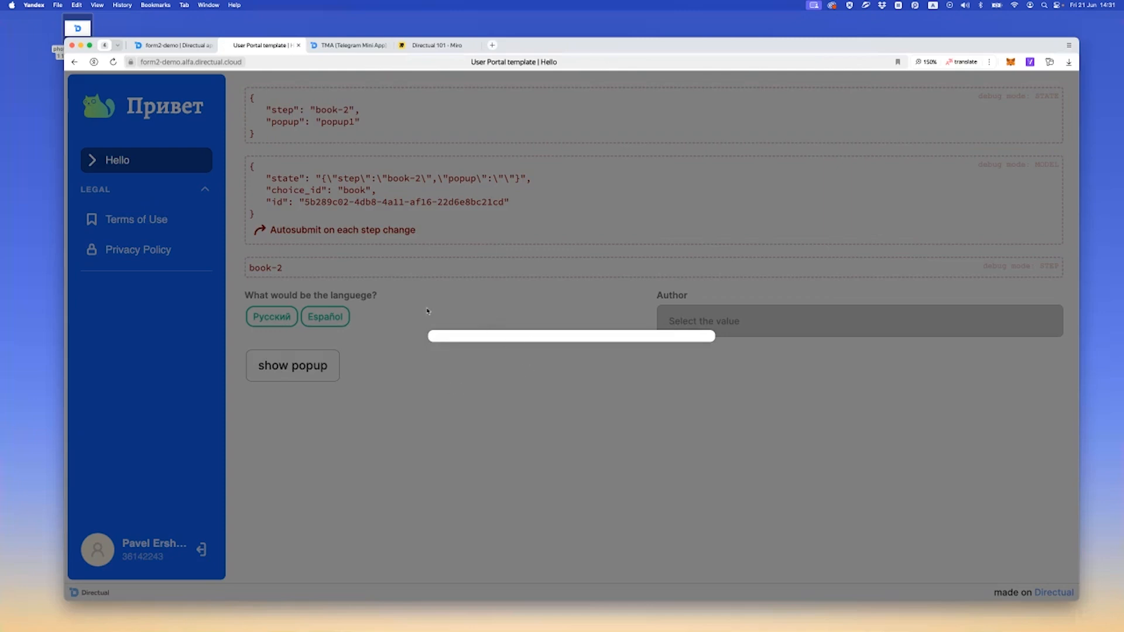
{"action": "left_click", "coordinate": [193, 41]}
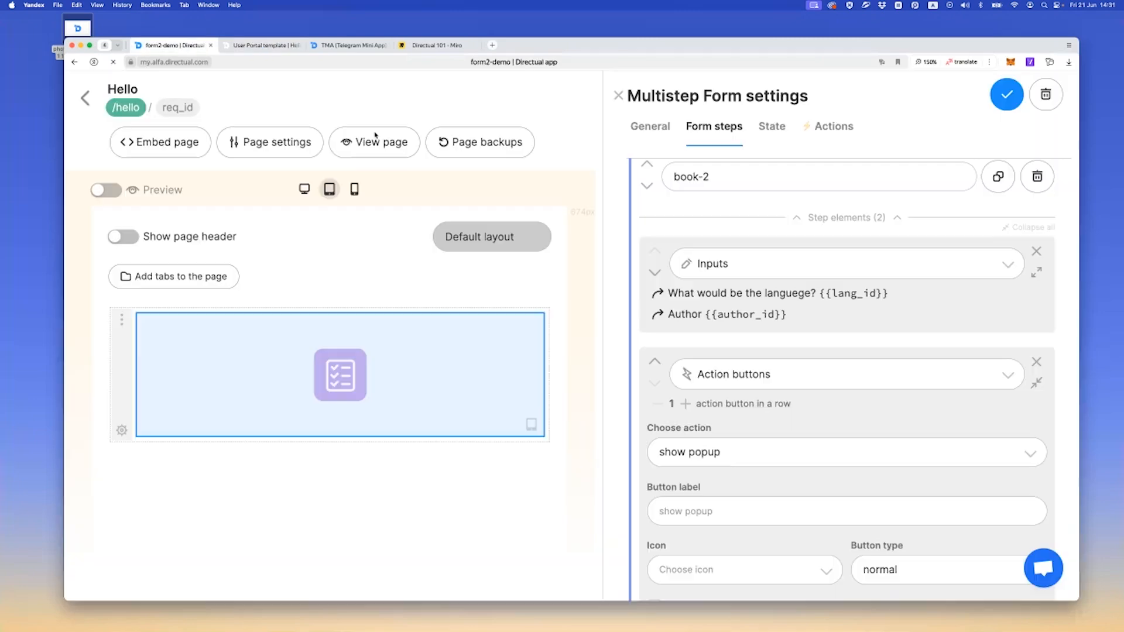
{"action": "left_click", "coordinate": [261, 45]}
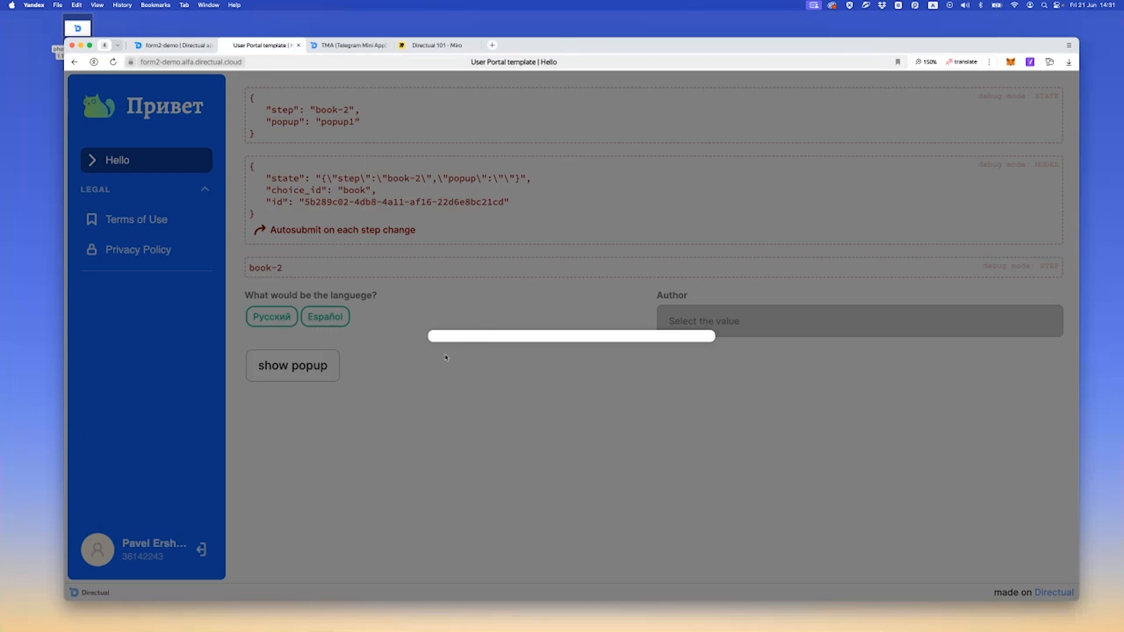
{"action": "left_click", "coordinate": [174, 45]}
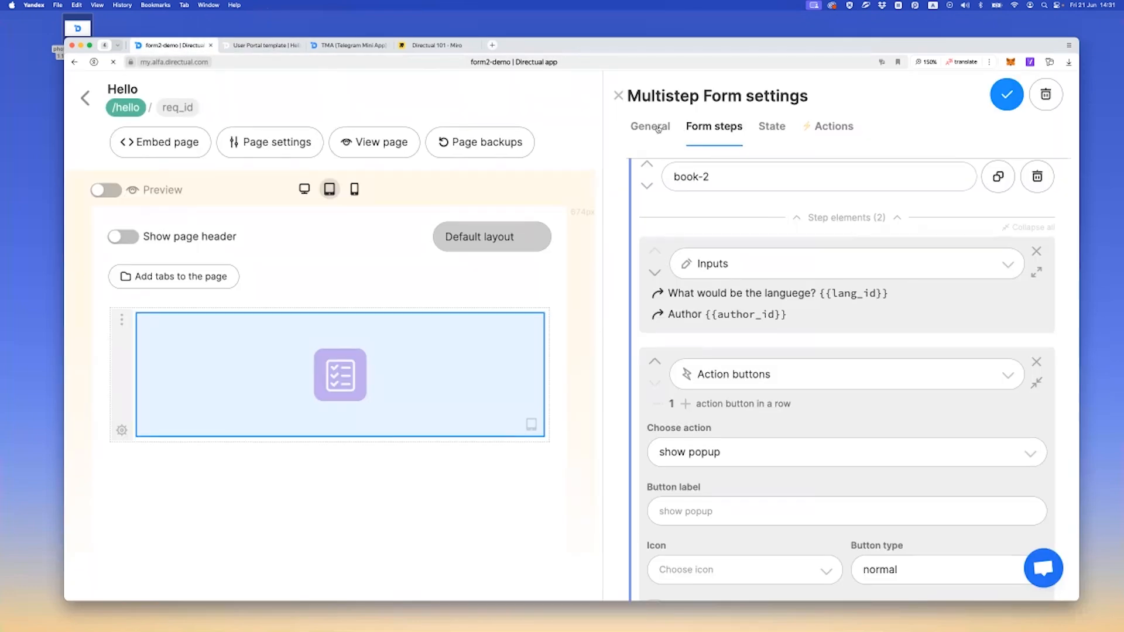
Enable Close popup on click outside it in the form's general settings
{"action": "left_click", "coordinate": [658, 129]}
{"action": "scroll", "coordinate": [674, 352], "scroll_direction": "down", "scroll_amount": 5}
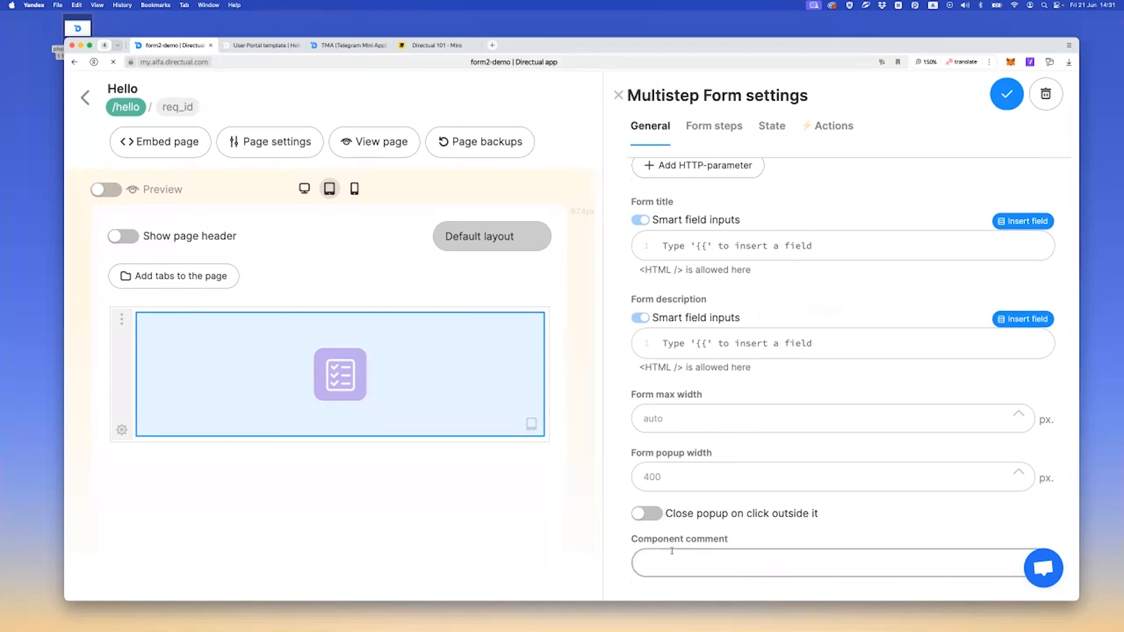
{"action": "left_click", "coordinate": [646, 516]}
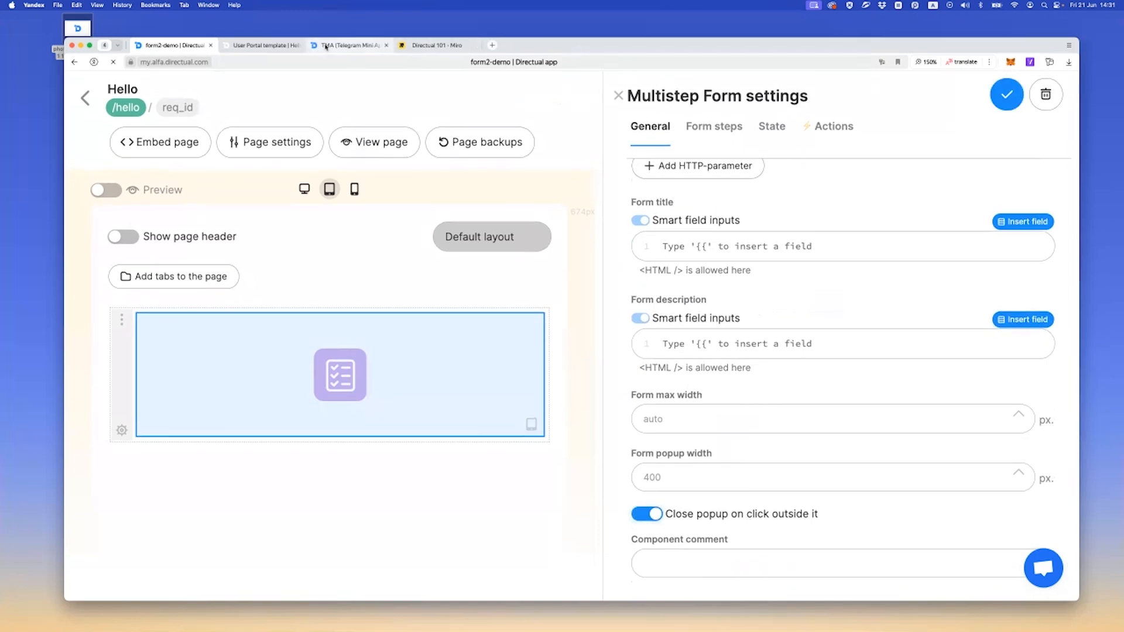
Open the popup on the live form, dismiss it from outside, and return to the form builder
{"action": "left_click", "coordinate": [263, 45]}
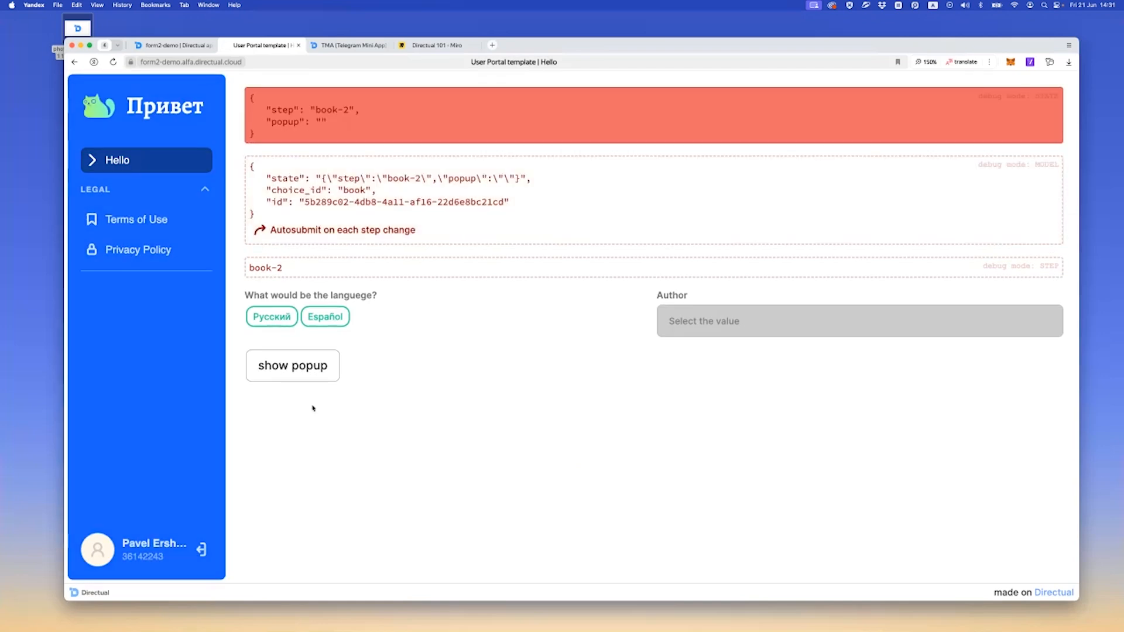
{"action": "left_click", "coordinate": [301, 367]}
{"action": "left_click", "coordinate": [285, 243]}
{"action": "left_click", "coordinate": [173, 45]}
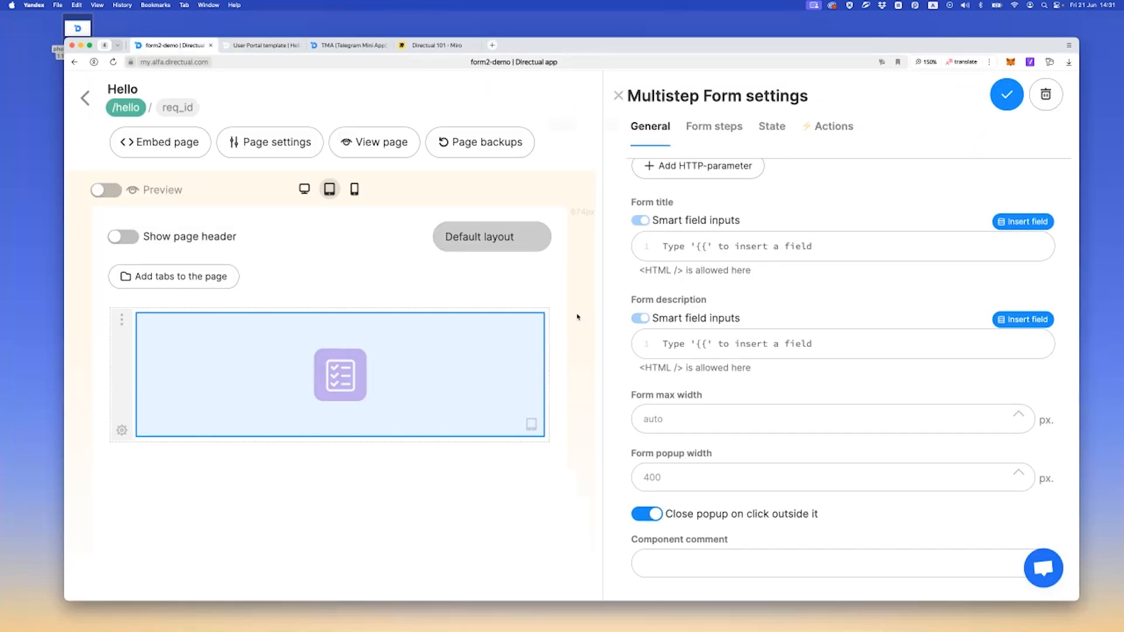
Review the popup value mapped in the show popup action and the form's State properties
{"action": "scroll", "coordinate": [630, 298], "scroll_direction": "up", "scroll_amount": 5}
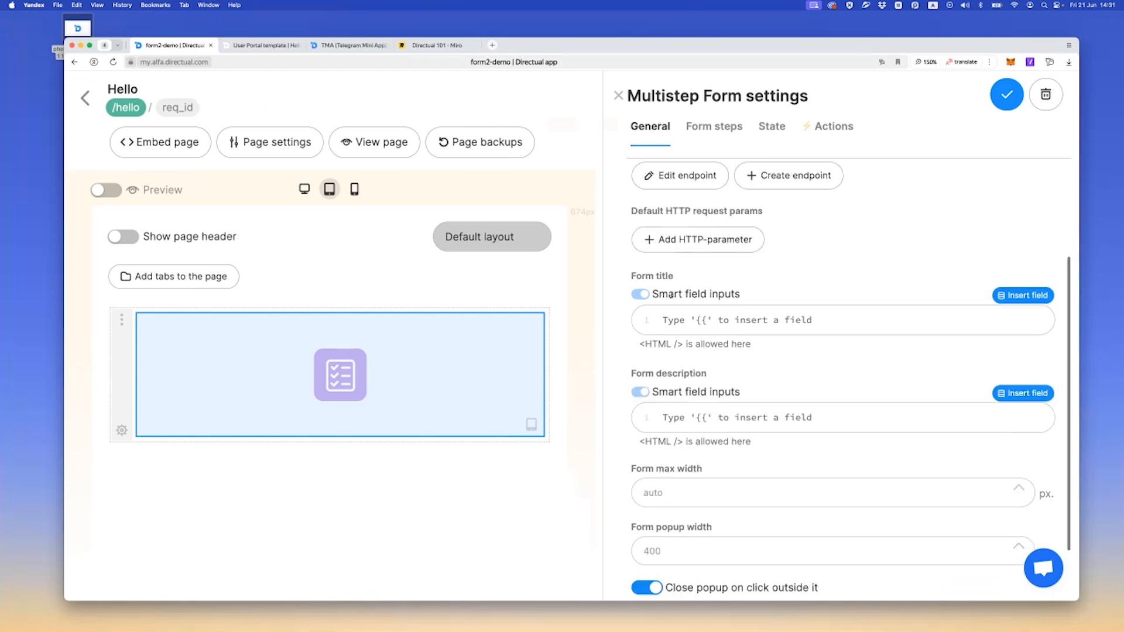
{"action": "left_click", "coordinate": [763, 130]}
{"action": "left_click", "coordinate": [814, 133]}
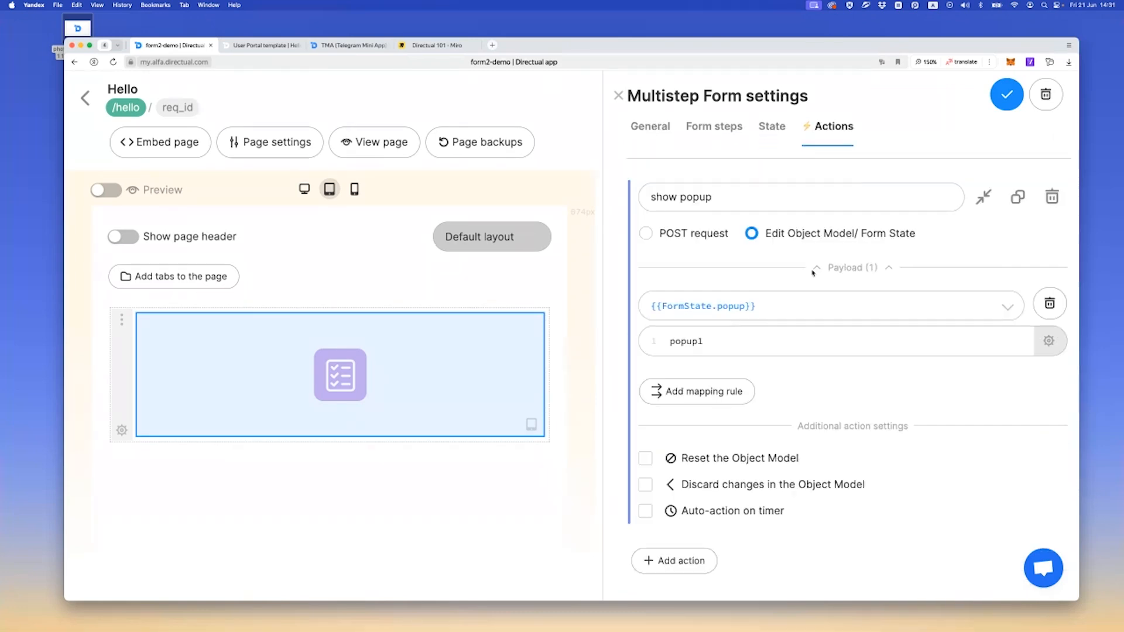
{"action": "double_click", "coordinate": [711, 346]}
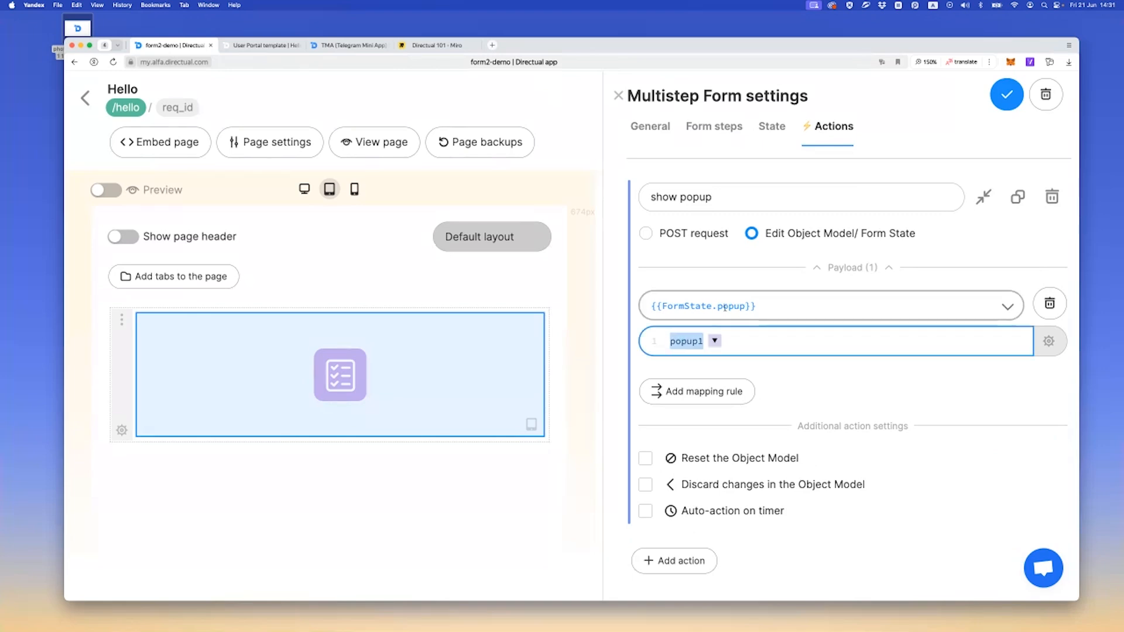
{"action": "left_click", "coordinate": [772, 127]}
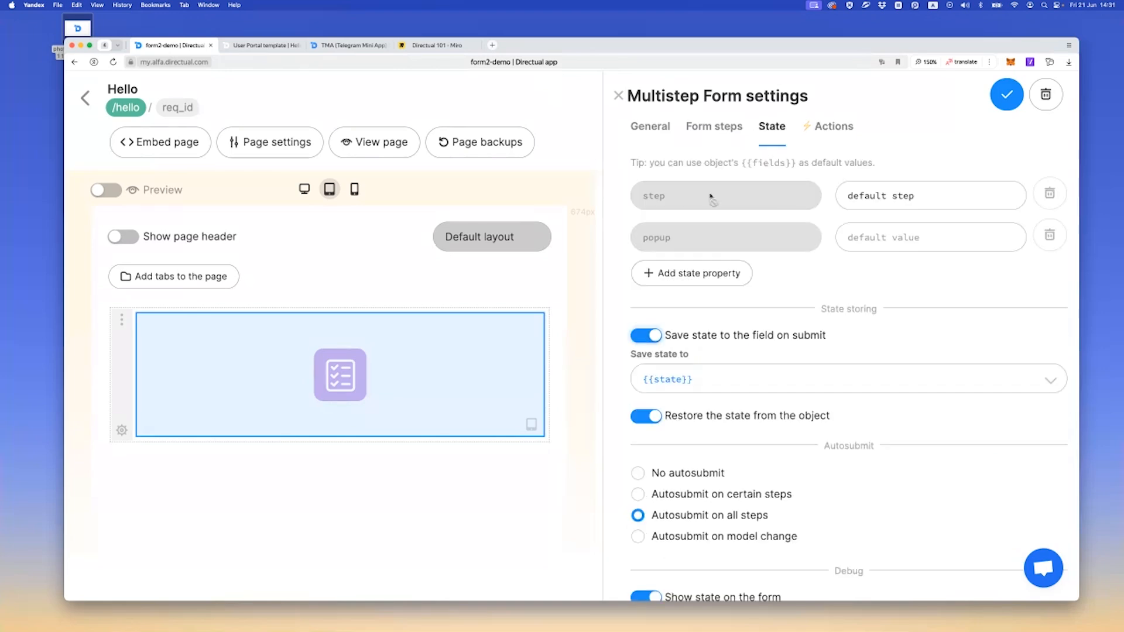
Collapse the book-2 step's elements and add a form step named popup1 after the submitted step
{"action": "left_click", "coordinate": [712, 136]}
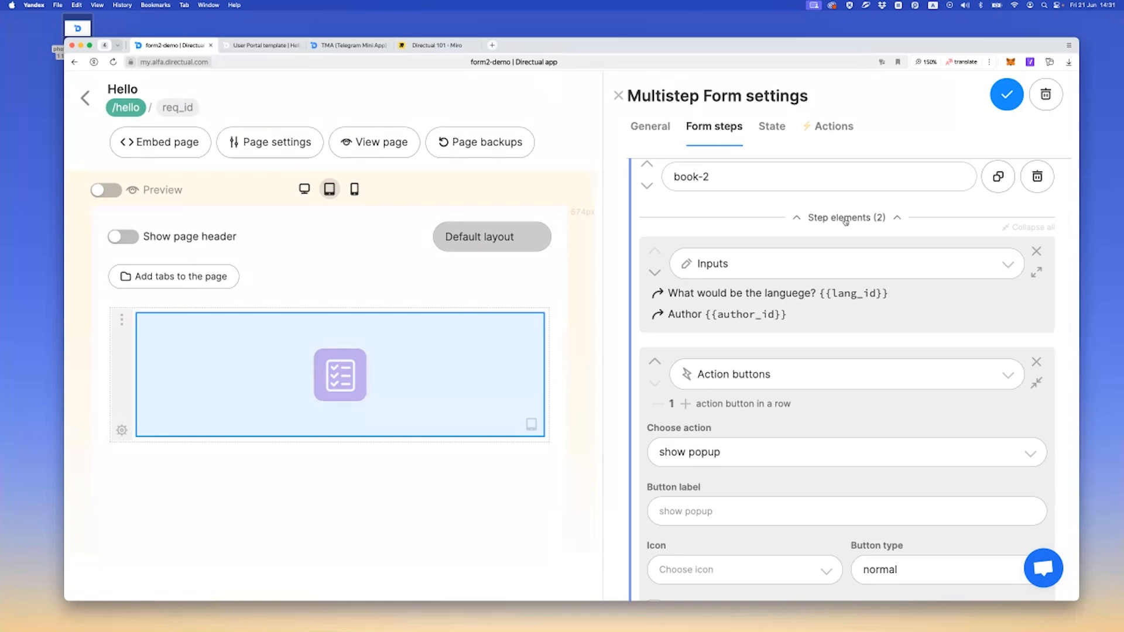
{"action": "scroll", "coordinate": [853, 399], "scroll_direction": "up", "scroll_amount": 3}
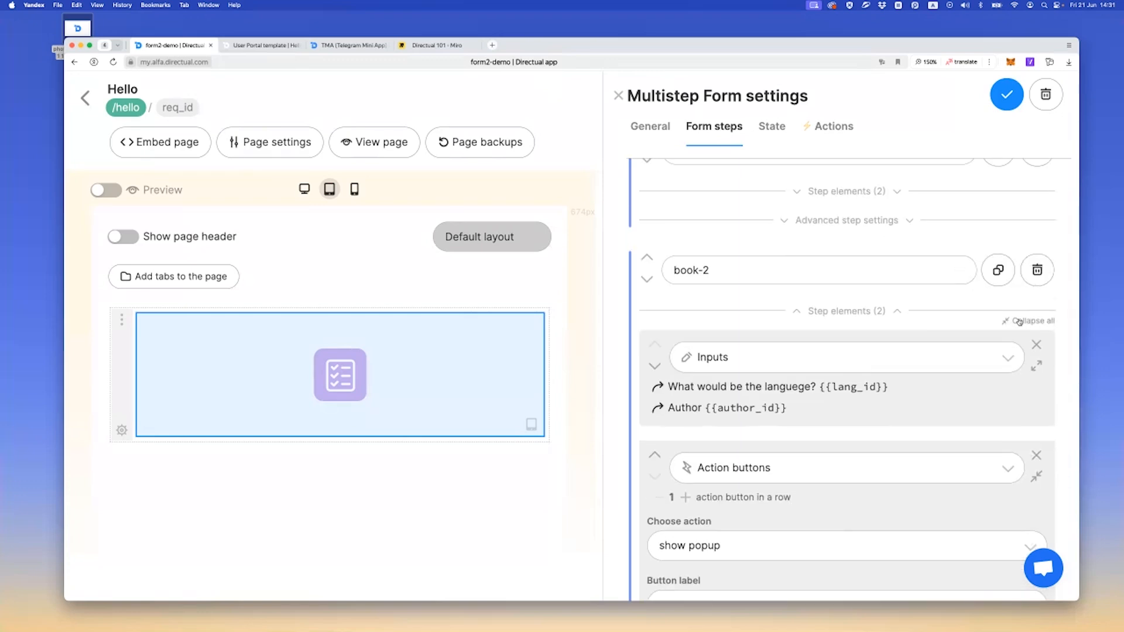
{"action": "left_click", "coordinate": [1025, 320]}
{"action": "scroll", "coordinate": [729, 297], "scroll_direction": "down", "scroll_amount": 7}
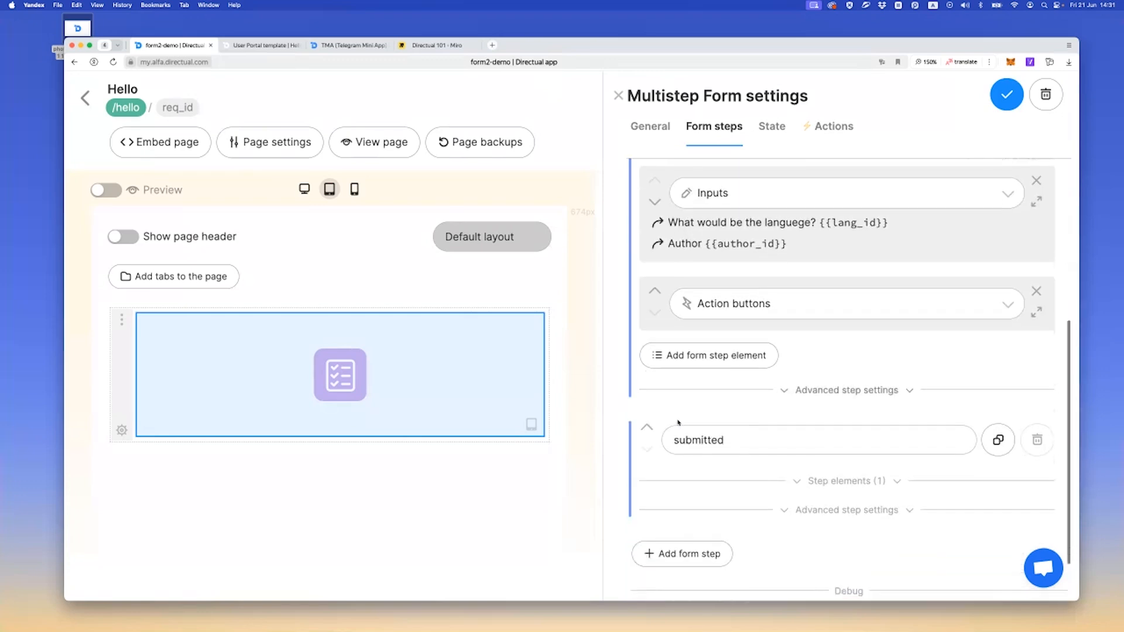
{"action": "left_click", "coordinate": [681, 488]}
{"action": "left_click", "coordinate": [694, 495]}
{"action": "type", "text": "popup1"}
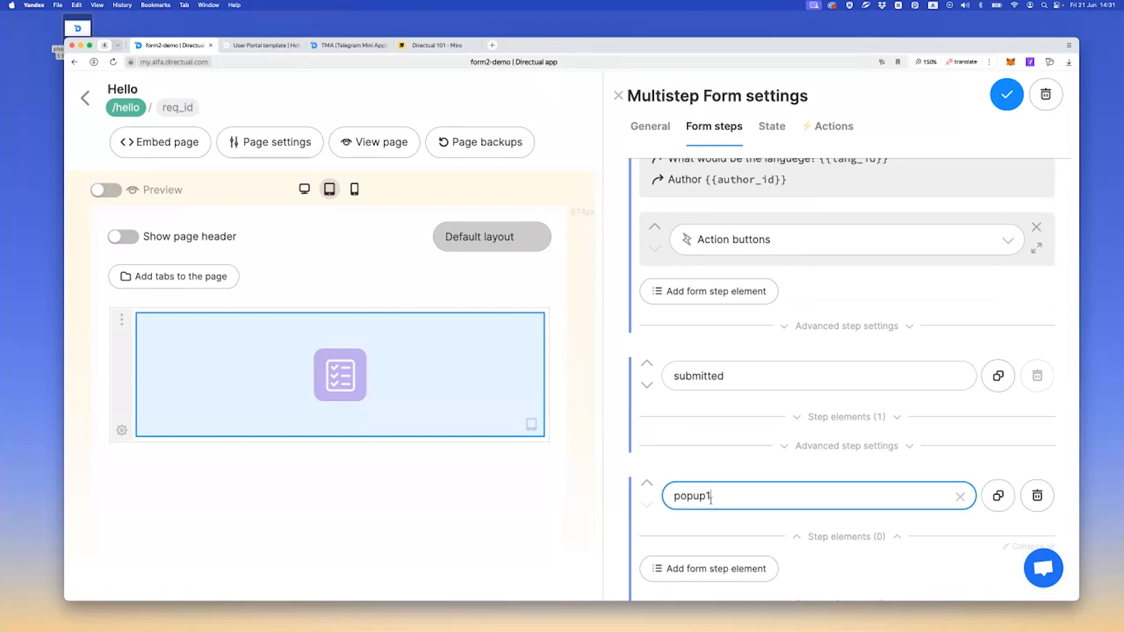
Add a Text paragraph element to the popup1 step
{"action": "scroll", "coordinate": [690, 460], "scroll_direction": "down", "scroll_amount": 2}
{"action": "left_click", "coordinate": [691, 460]}
{"action": "scroll", "coordinate": [691, 450], "scroll_direction": "down", "scroll_amount": 2}
{"action": "left_click", "coordinate": [714, 390]}
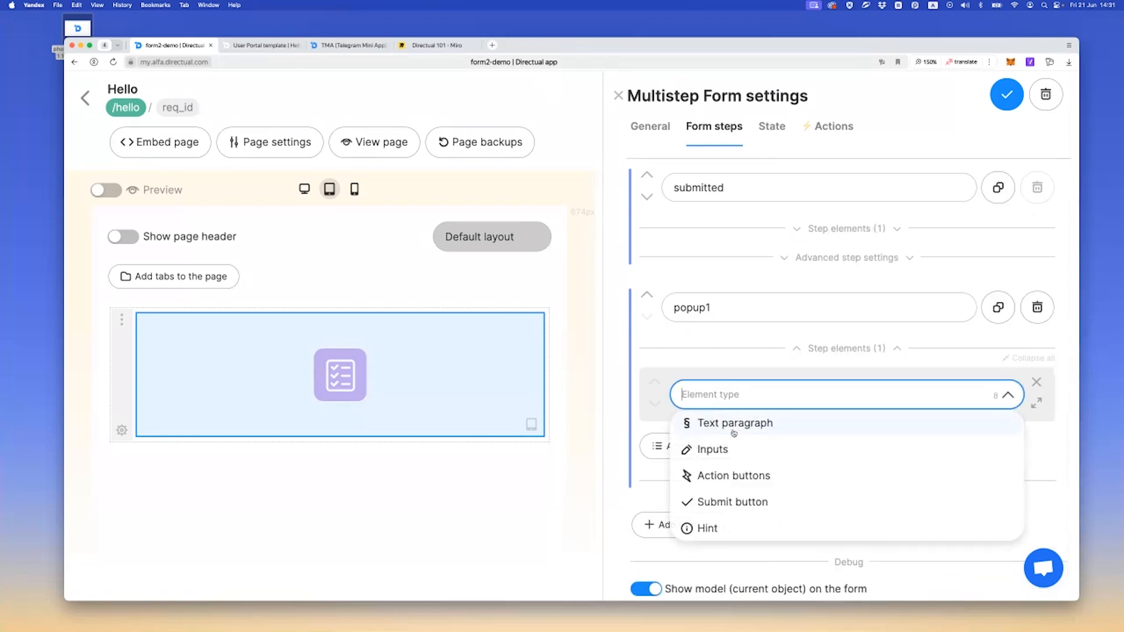
{"action": "left_click", "coordinate": [702, 422]}
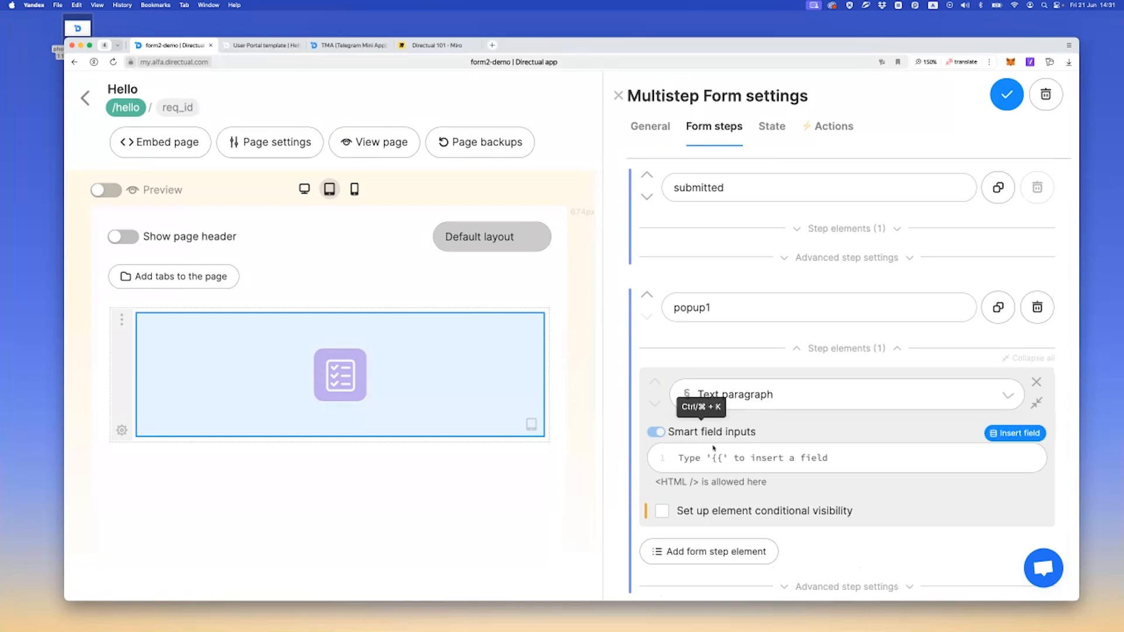
Set the popup1 paragraph text to Hello, {{WebUser.firstName}}! and save the component
{"action": "left_click", "coordinate": [699, 456]}
{"action": "type", "text": "H"}
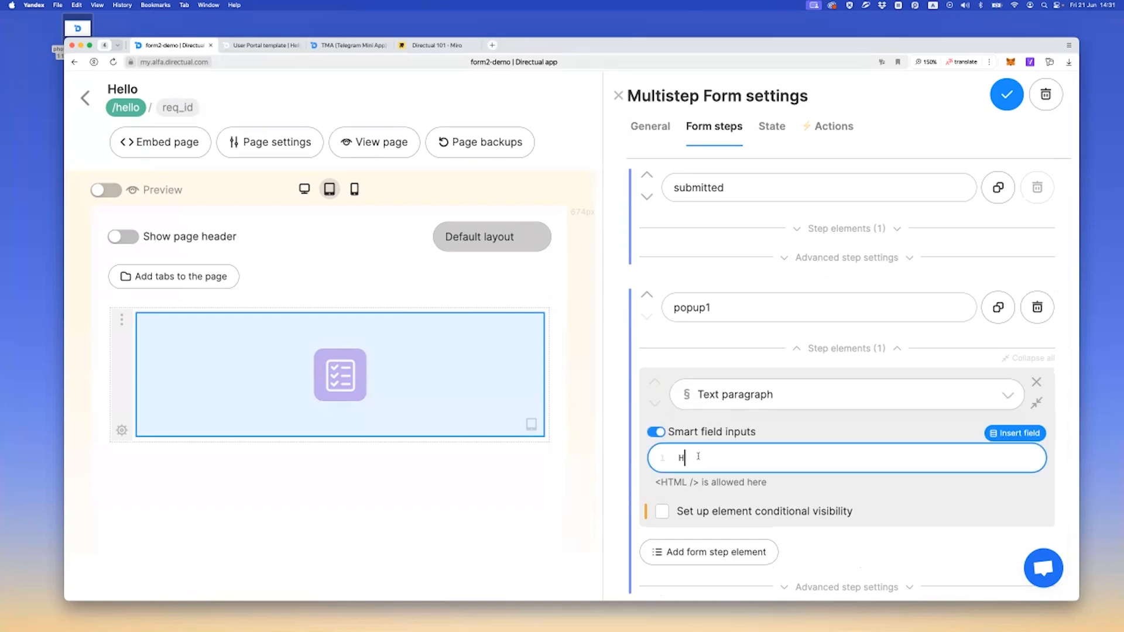
{"action": "type", "text": "ello!"}
{"action": "key", "text": "BackSpace"}
{"action": "key", "text": "BackSpace"}
{"action": "type", "text": ", "}
{"action": "type", "text": "{{"}
{"action": "type", "text": "we"}
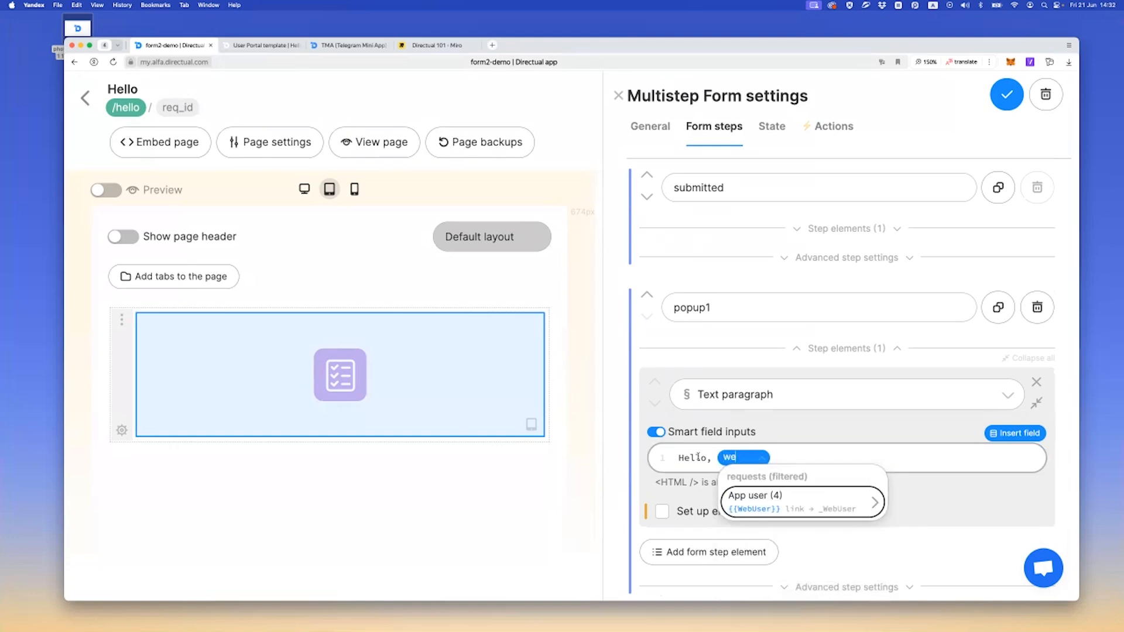
{"action": "key", "text": "Return"}
{"action": "type", "text": "f"}
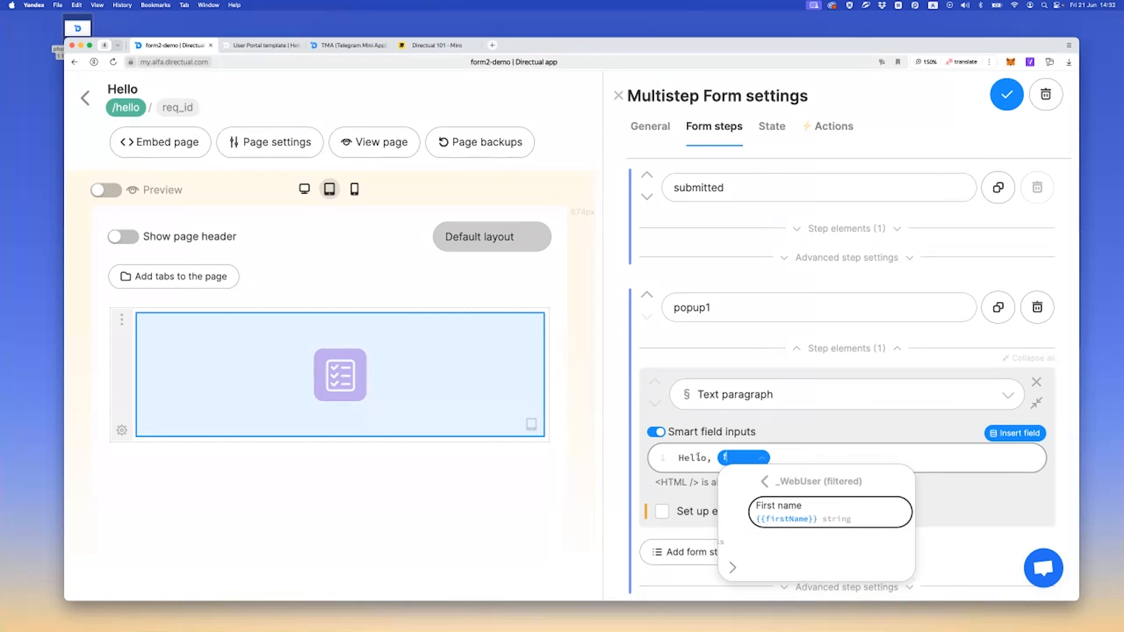
{"action": "type", "text": "ir"}
{"action": "key", "text": "Return"}
{"action": "type", "text": "!"}
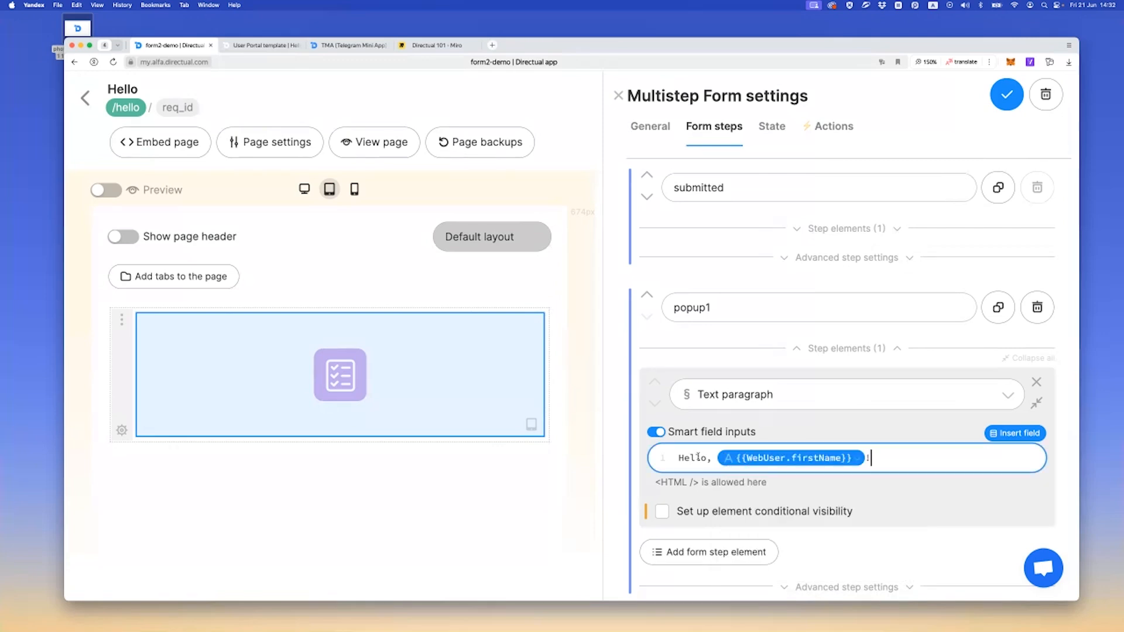
{"action": "left_click", "coordinate": [1007, 94]}
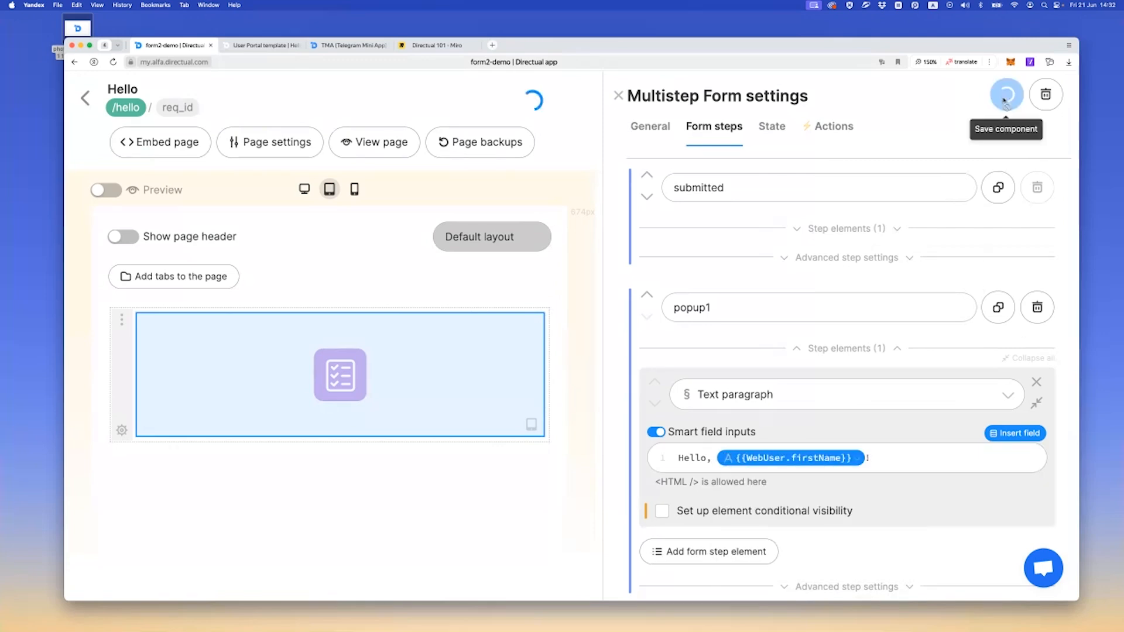
Reload the live form and test opening the greeting popup, dismissing it from outside, and opening it again
{"action": "left_click", "coordinate": [246, 46]}
{"action": "key", "text": "super+r"}
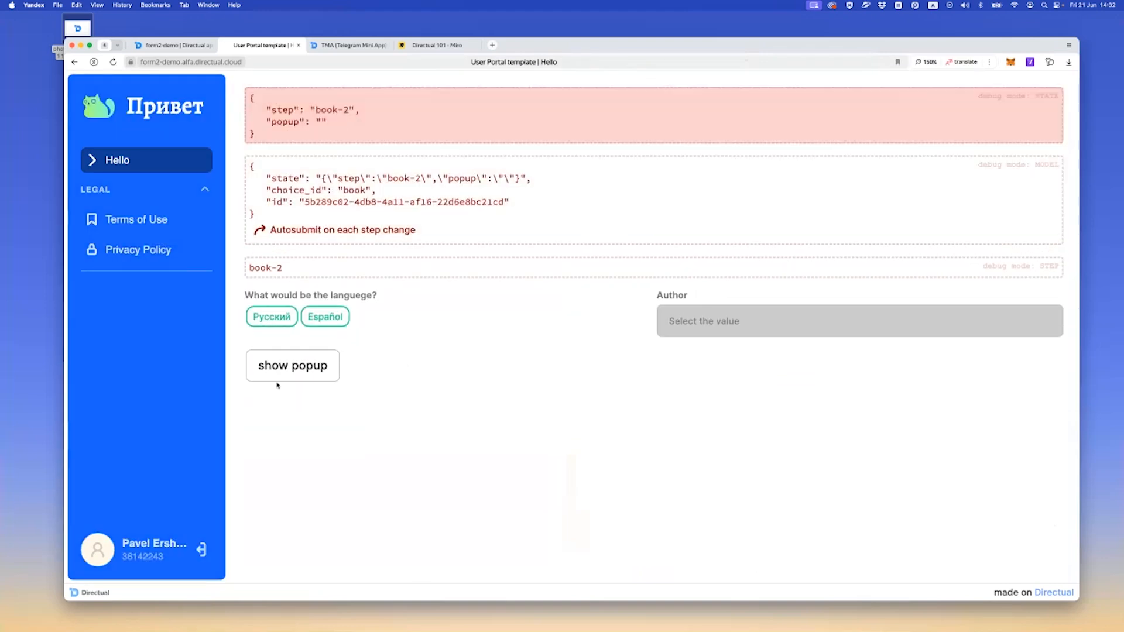
{"action": "left_click", "coordinate": [280, 377]}
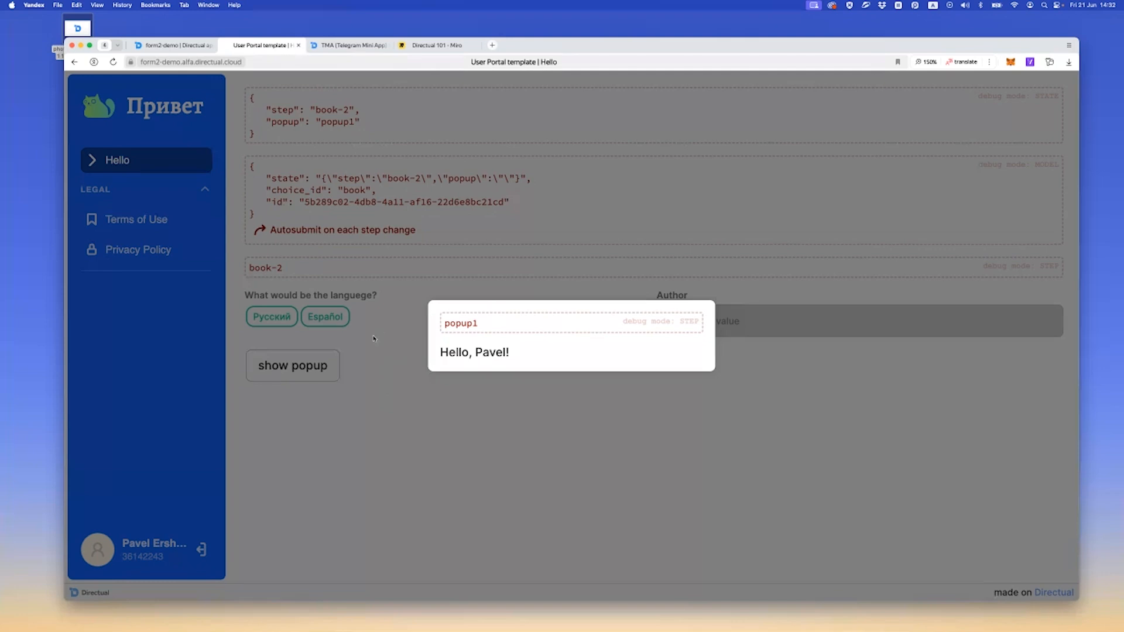
{"action": "left_click", "coordinate": [379, 358]}
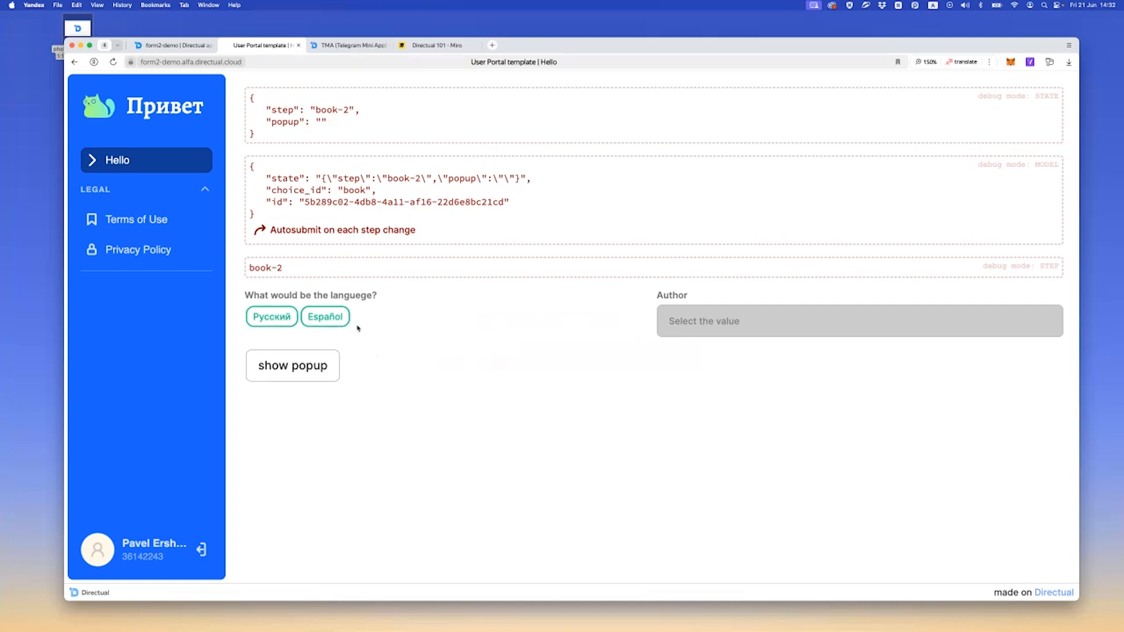
{"action": "left_click", "coordinate": [293, 370]}
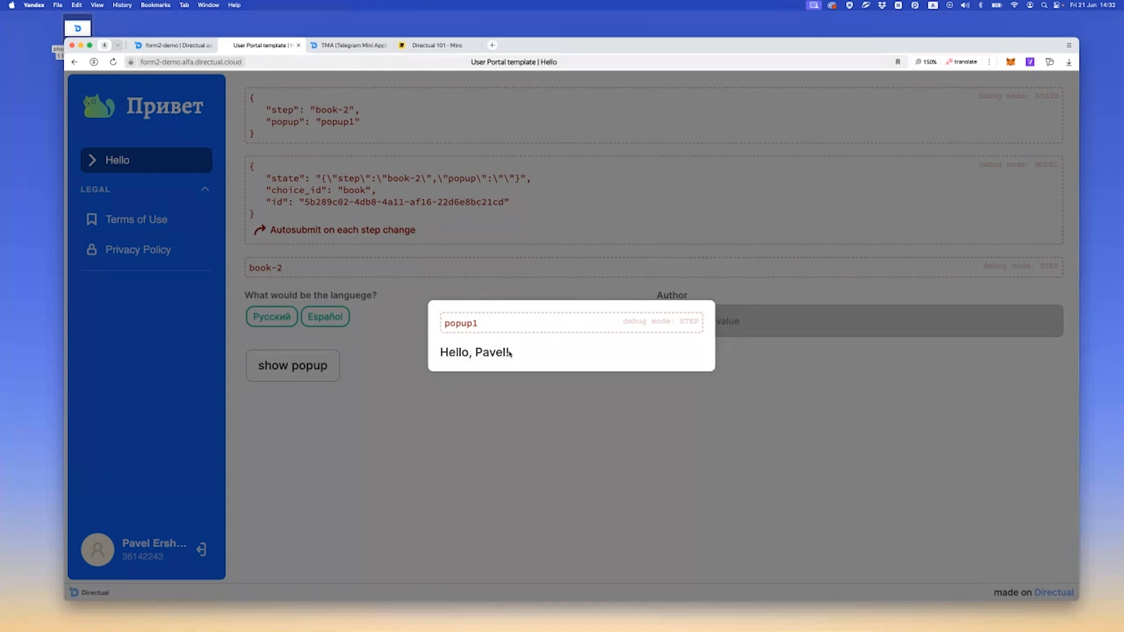
Dismiss the greeting popup and load the live form at /hello without the request ID in the address
{"action": "left_click", "coordinate": [400, 394]}
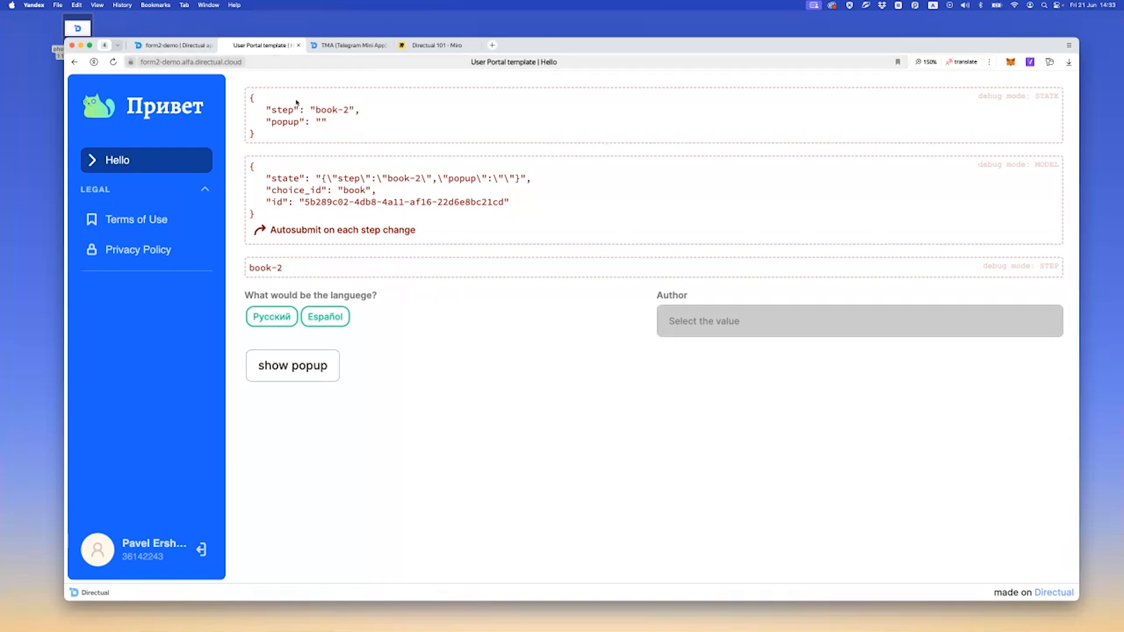
{"action": "left_click", "coordinate": [299, 63]}
{"action": "left_click_drag", "start_coordinate": [283, 62], "coordinate": [484, 65]}
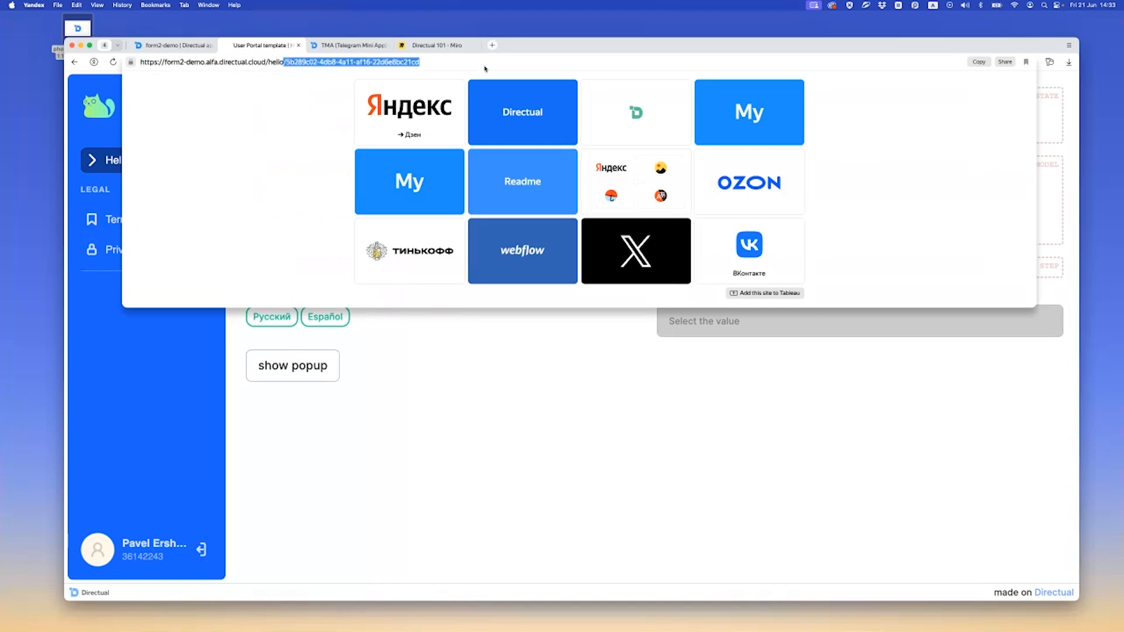
{"action": "key", "text": "BackSpace"}
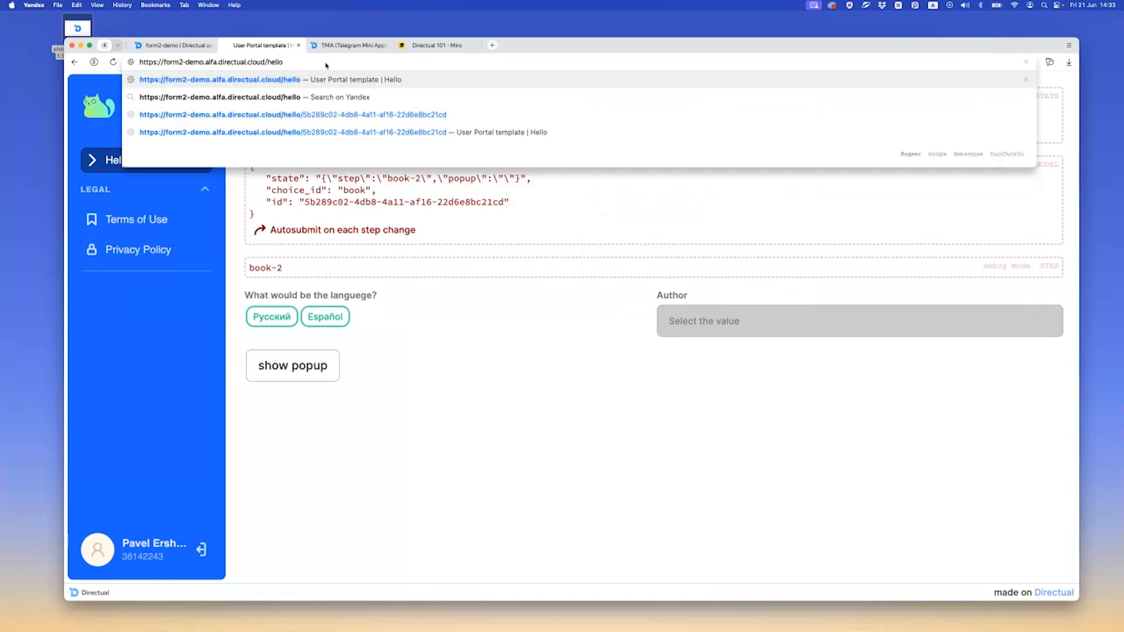
{"action": "key", "text": "Return"}
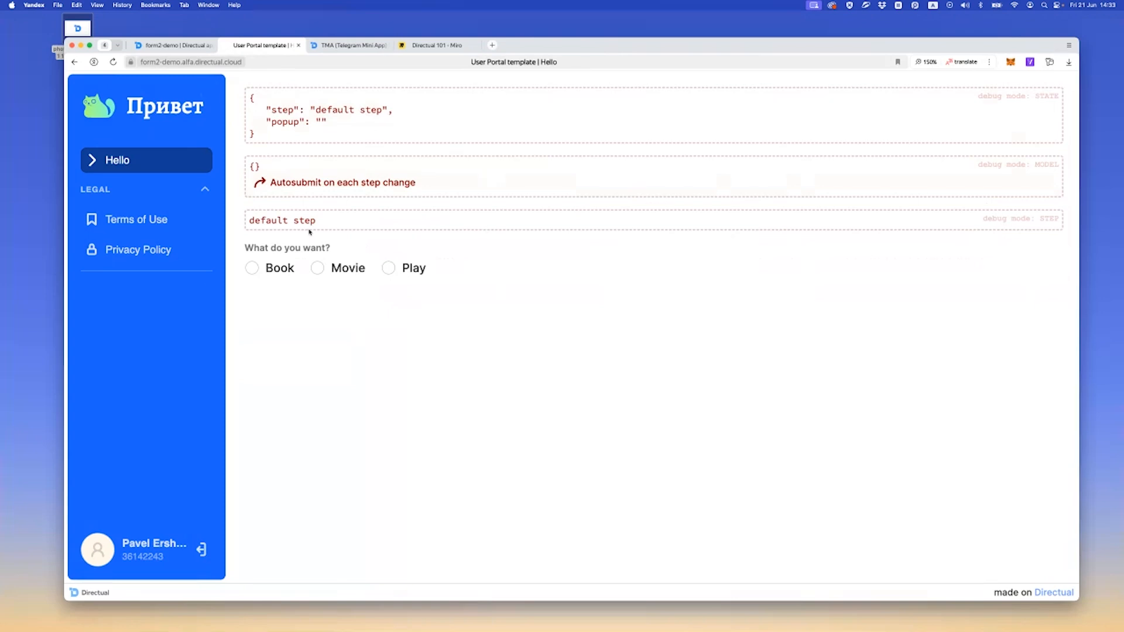
Give the Hello page's req_id subpage a custom layout and place a Multistep Form component in its empty section
{"action": "left_click", "coordinate": [176, 45]}
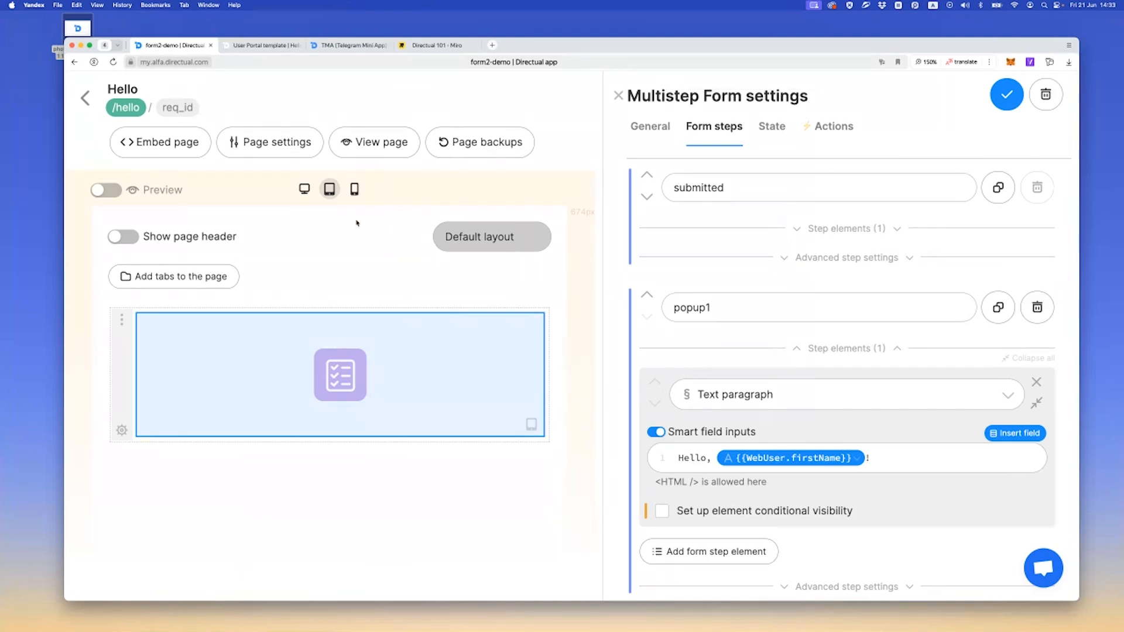
{"action": "left_click", "coordinate": [178, 109]}
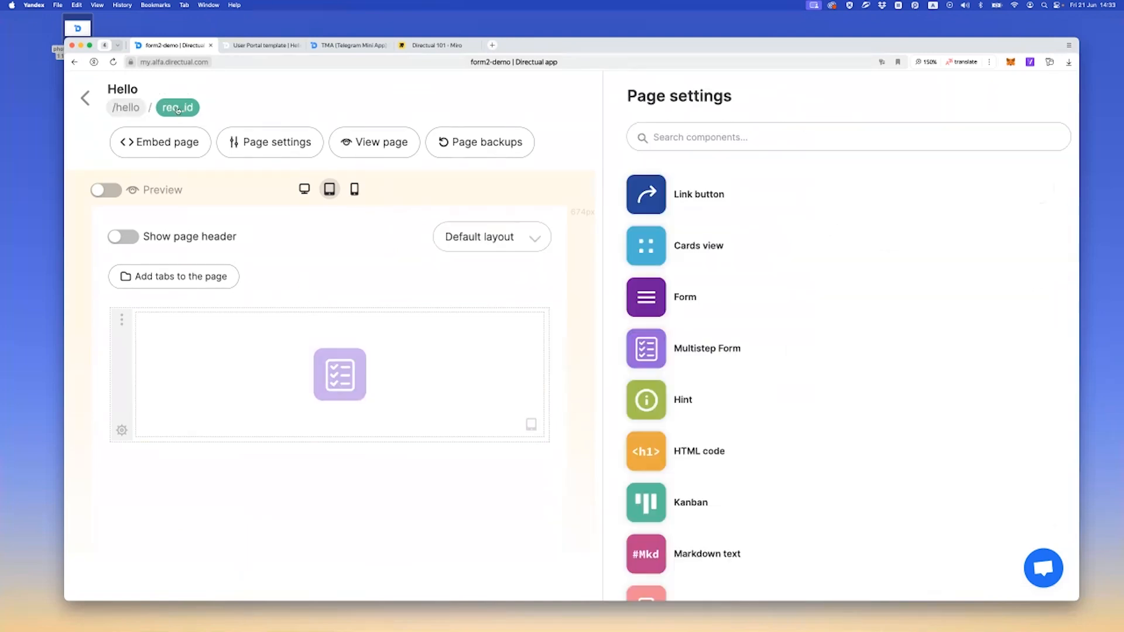
{"action": "left_click", "coordinate": [469, 238]}
{"action": "left_click", "coordinate": [476, 298]}
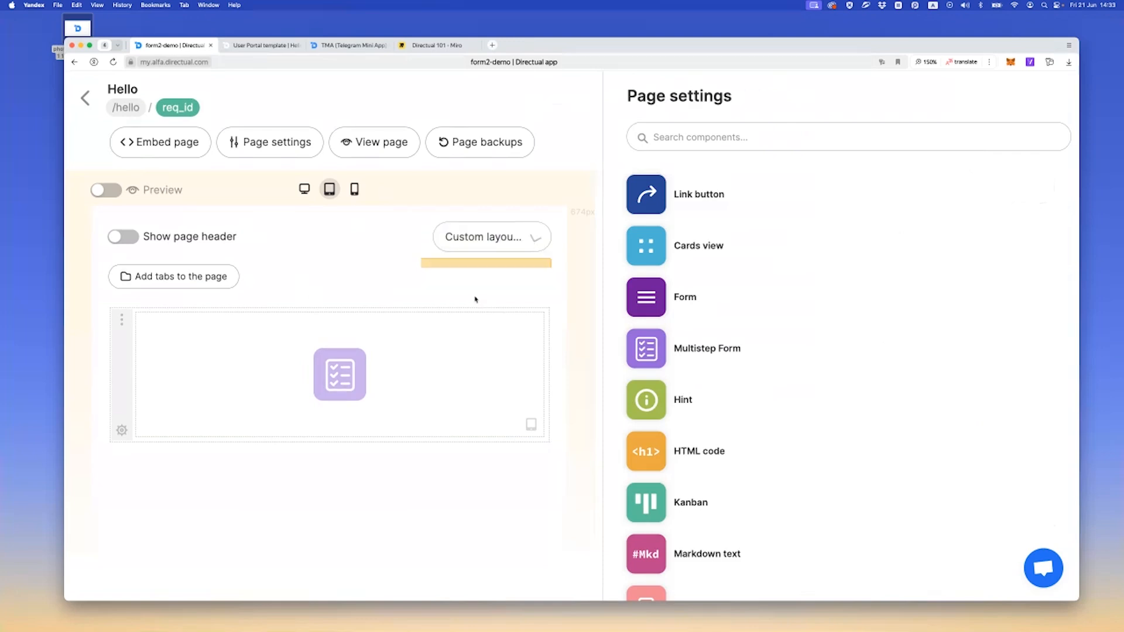
{"action": "left_click", "coordinate": [329, 431]}
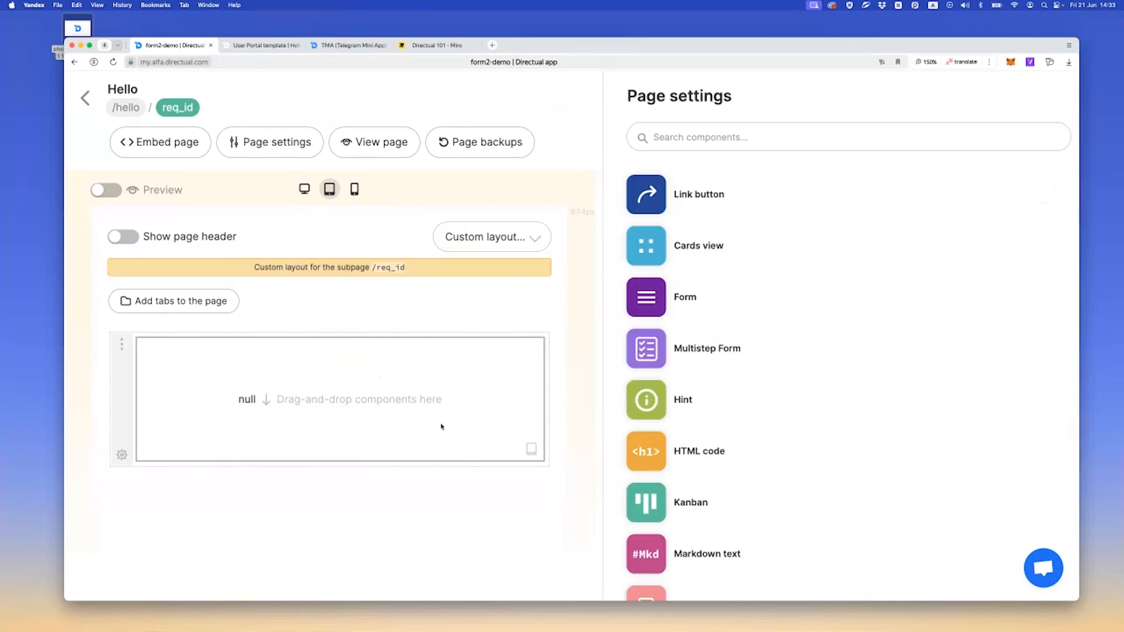
{"action": "left_click_drag", "start_coordinate": [646, 349], "coordinate": [351, 376]}
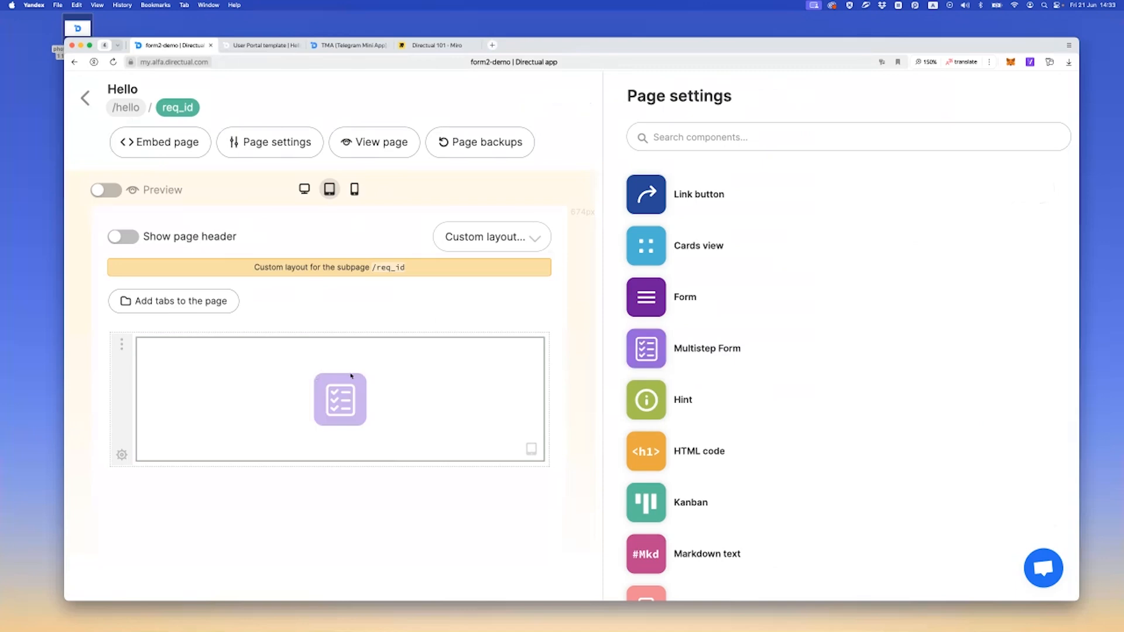
Set the subpage form's API endpoint to createRequest → requests and enable editing the 1st object in the API response
{"action": "left_click", "coordinate": [352, 376]}
{"action": "left_click", "coordinate": [679, 286]}
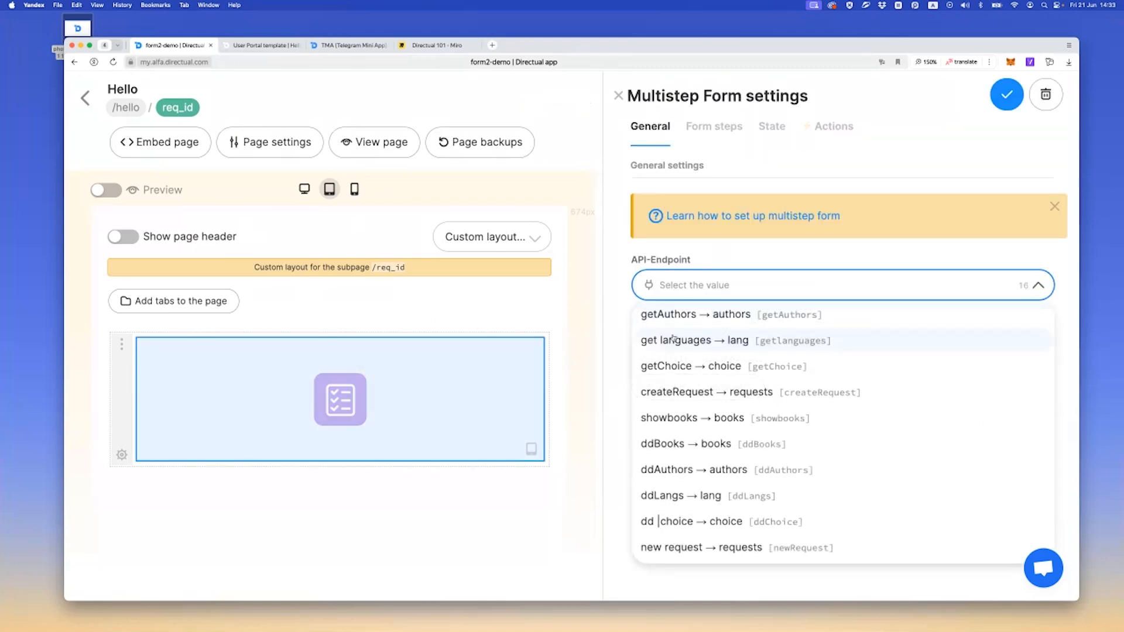
{"action": "left_click", "coordinate": [697, 392]}
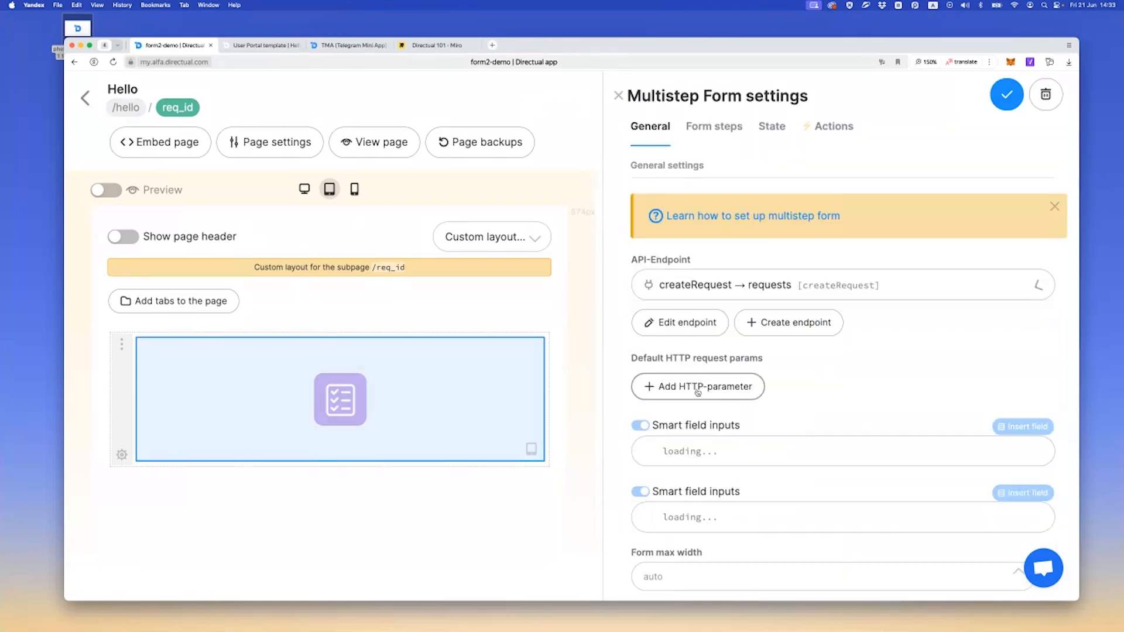
{"action": "left_click", "coordinate": [721, 129]}
{"action": "left_click", "coordinate": [649, 198]}
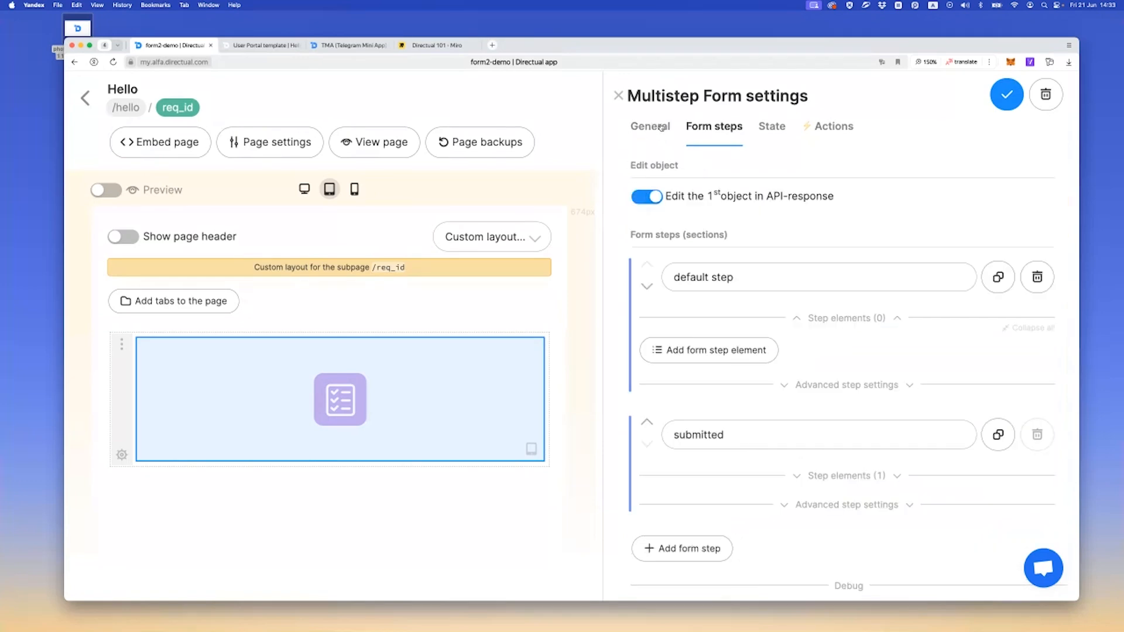
{"action": "left_click", "coordinate": [662, 128]}
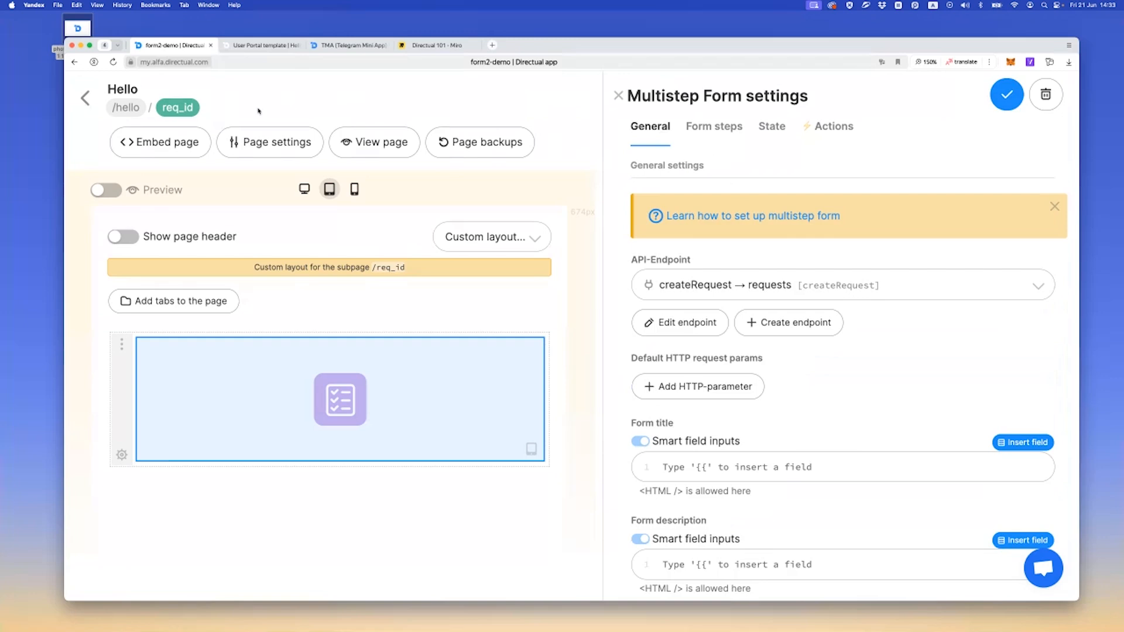
Switch to the /hello layout, delete the default step in the open form settings and review the State and Actions settings
{"action": "left_click", "coordinate": [125, 107]}
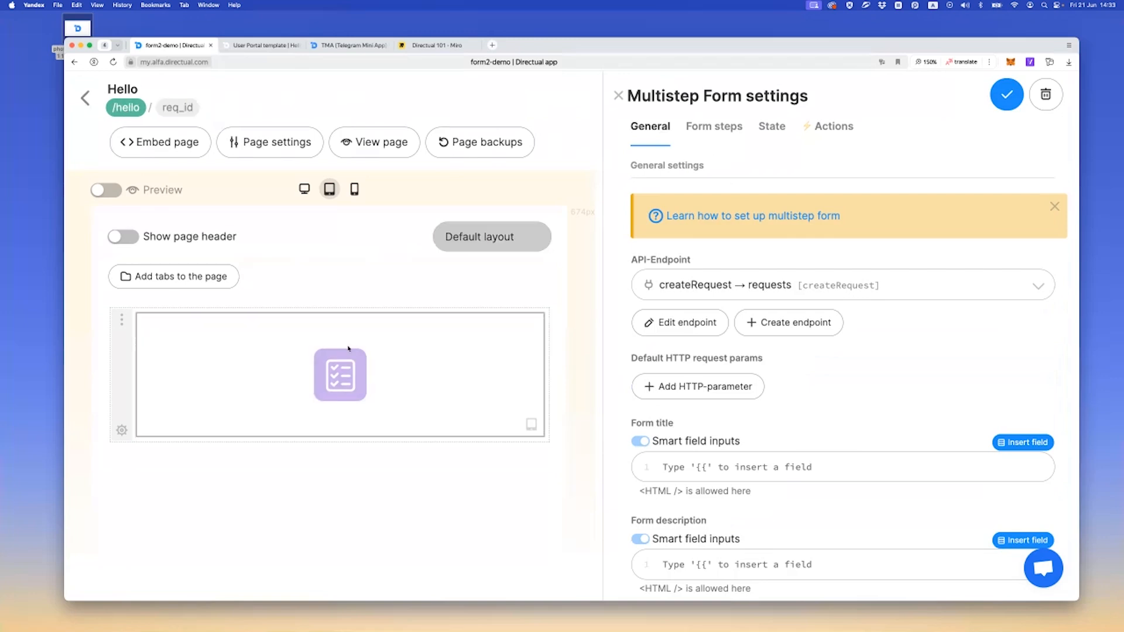
{"action": "left_click", "coordinate": [719, 130]}
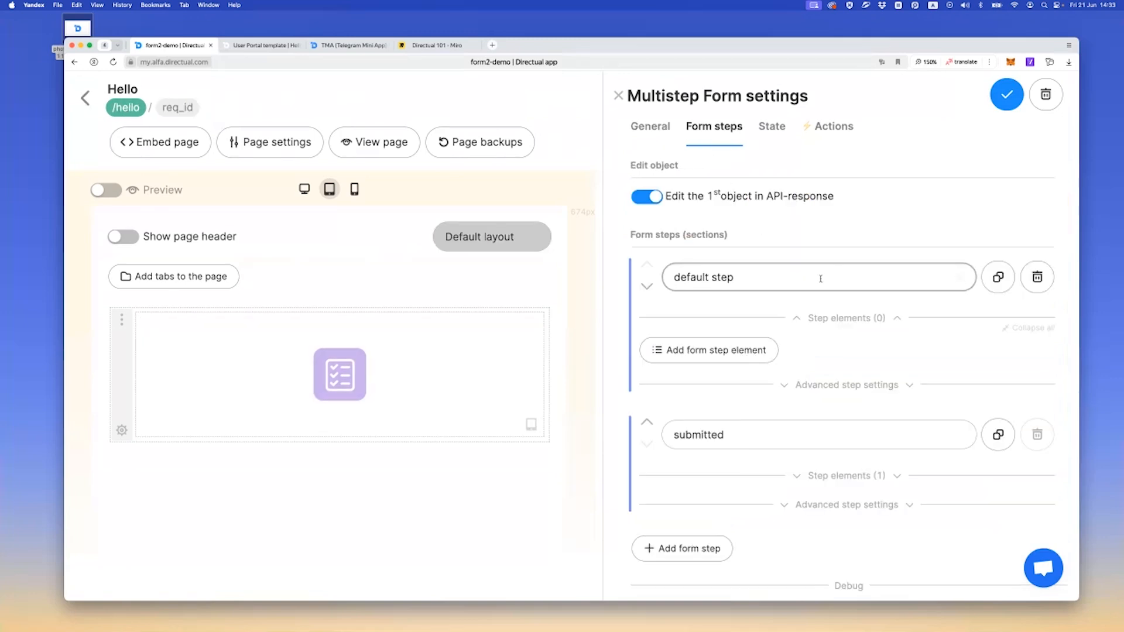
{"action": "left_click", "coordinate": [1046, 286]}
{"action": "left_click", "coordinate": [984, 288]}
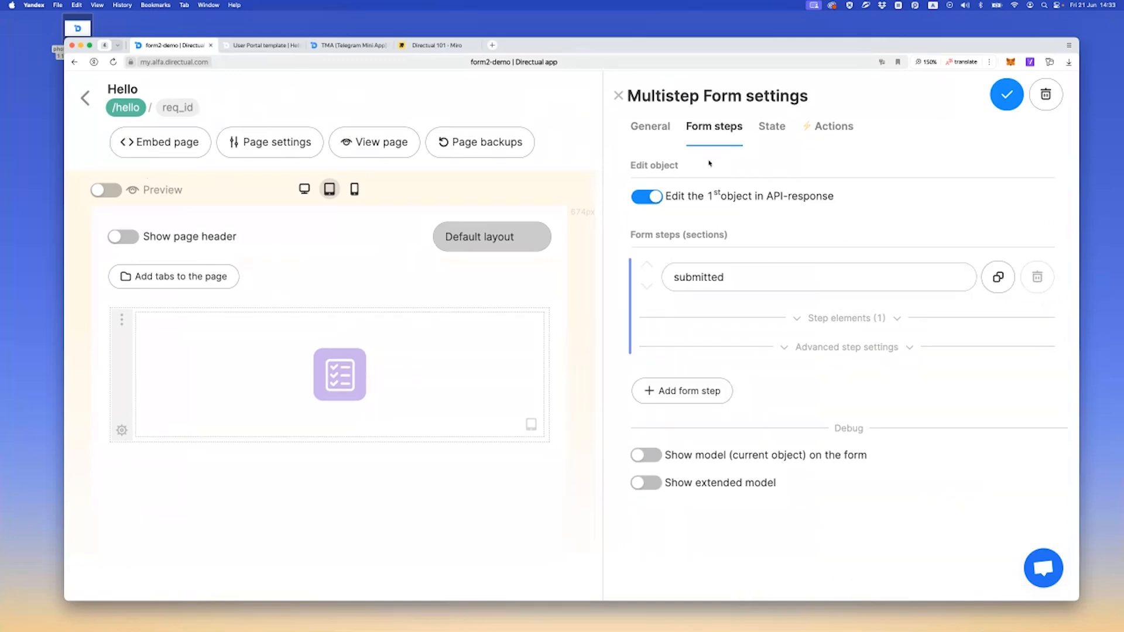
{"action": "left_click", "coordinate": [776, 130]}
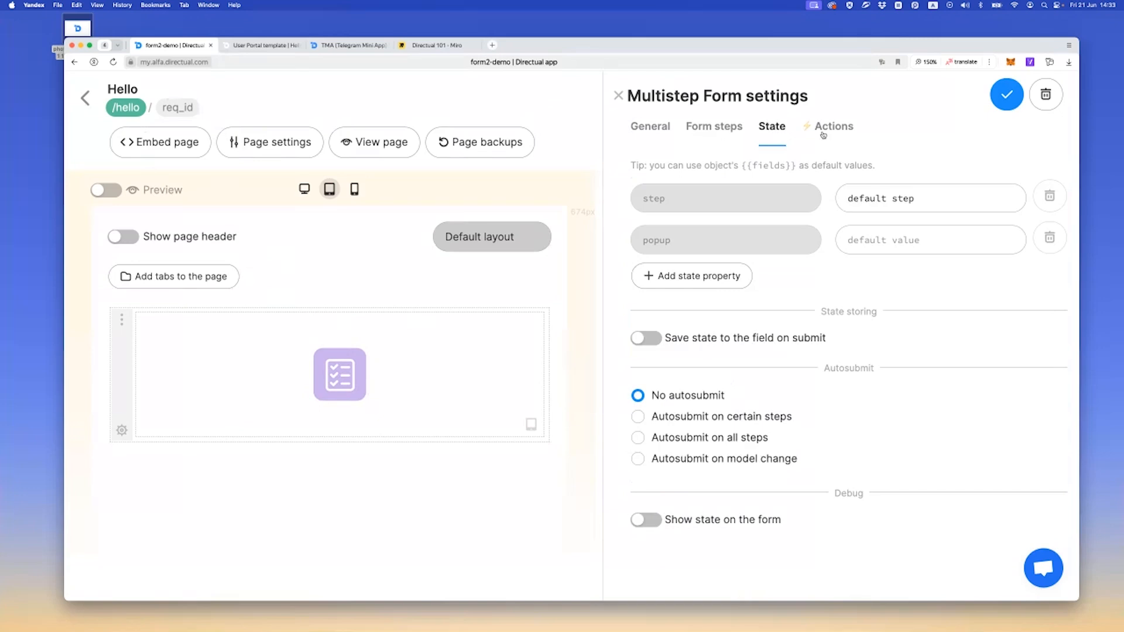
{"action": "left_click", "coordinate": [823, 135]}
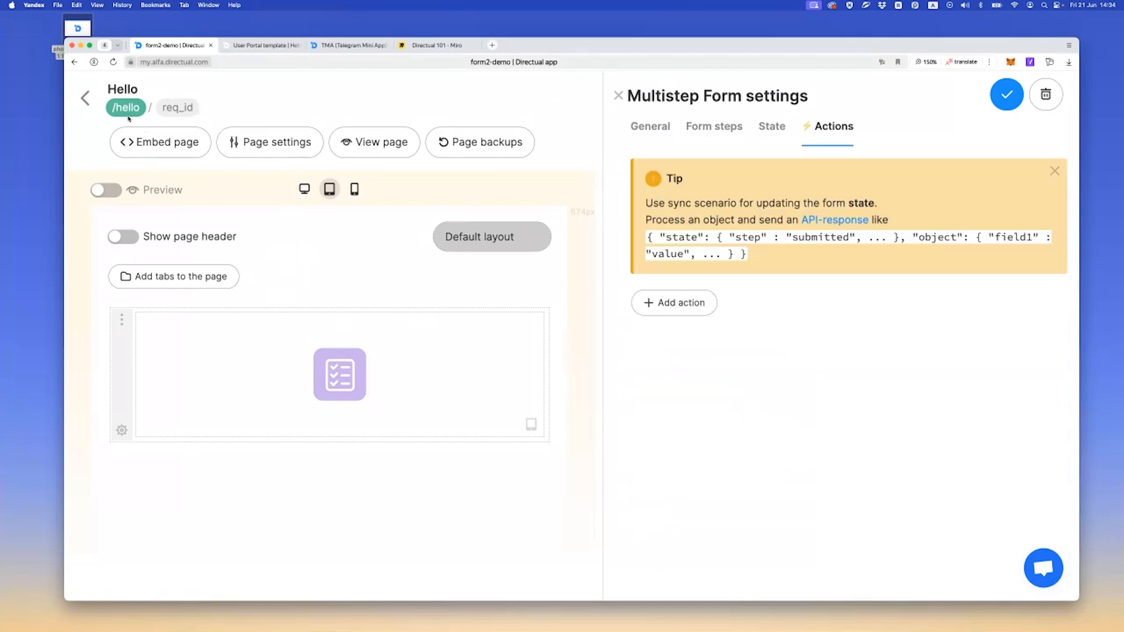
Delete the default step, book-2 and popup1 from the /hello form and disable editing the 1st object in the API response
{"action": "left_click", "coordinate": [340, 374]}
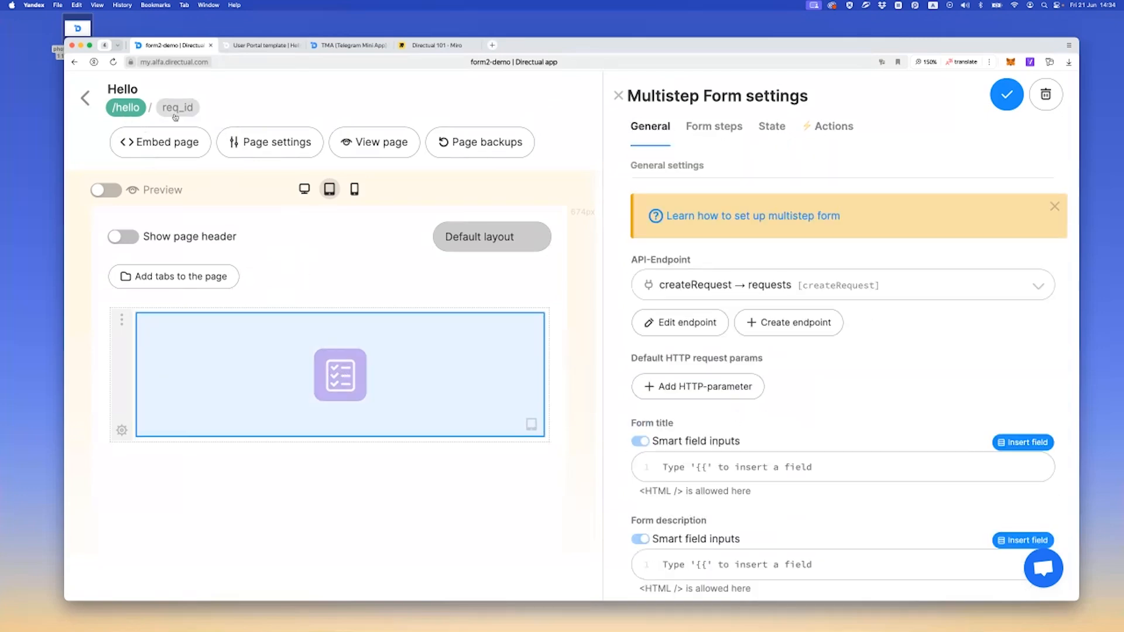
{"action": "left_click", "coordinate": [703, 139]}
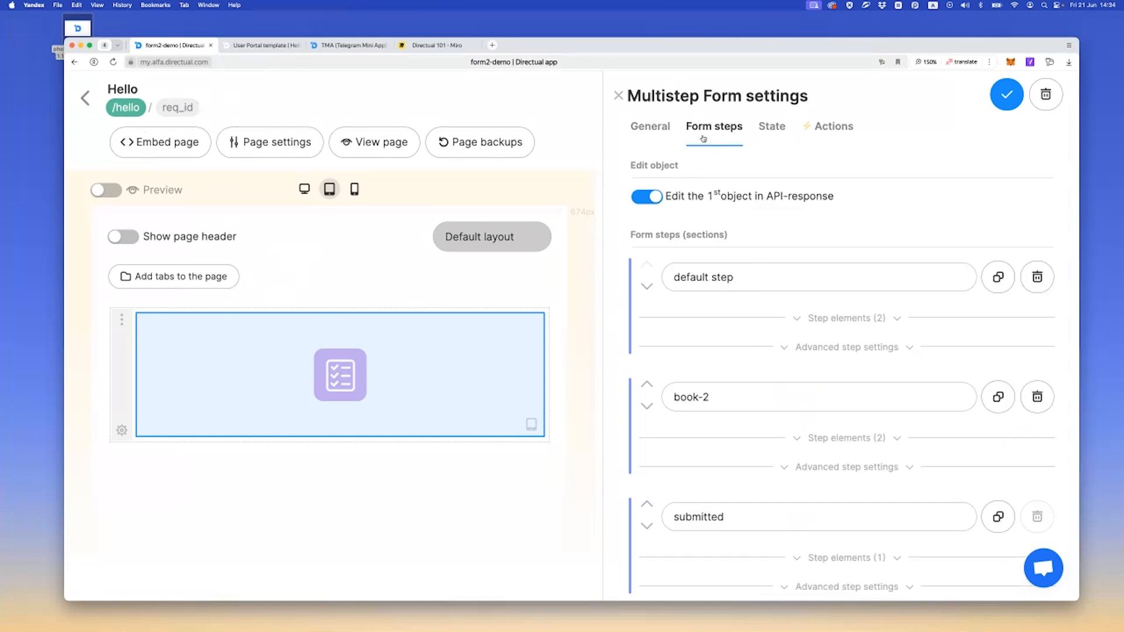
{"action": "left_click", "coordinate": [1037, 277]}
{"action": "left_click", "coordinate": [956, 286]}
{"action": "left_click", "coordinate": [1037, 277]}
{"action": "left_click", "coordinate": [956, 286]}
{"action": "left_click", "coordinate": [1039, 399]}
{"action": "left_click", "coordinate": [925, 405]}
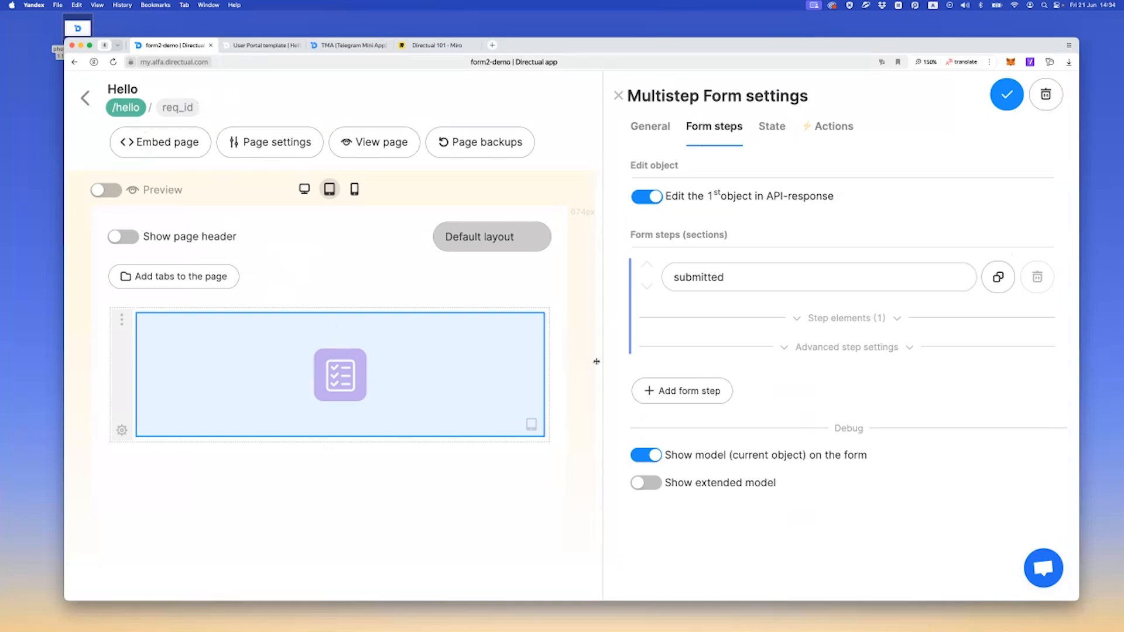
{"action": "left_click", "coordinate": [632, 201]}
Create a data structure named user_actions in the FORM DEMO database folder
{"action": "left_click", "coordinate": [87, 97]}
{"action": "left_click", "coordinate": [235, 96]}
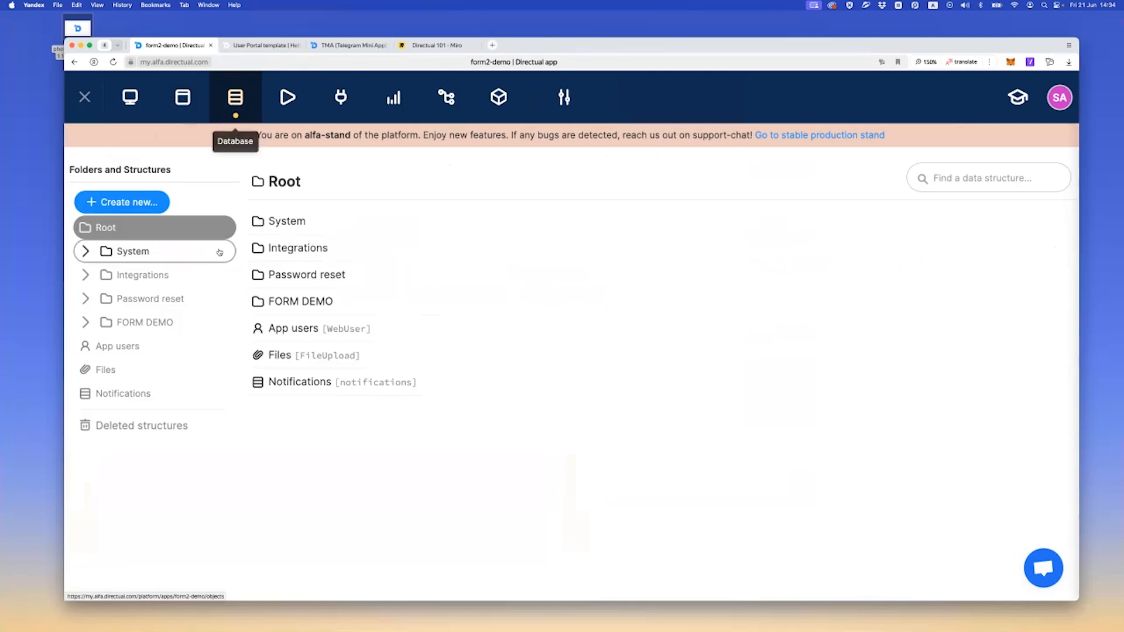
{"action": "left_click", "coordinate": [145, 322]}
{"action": "left_click", "coordinate": [126, 202]}
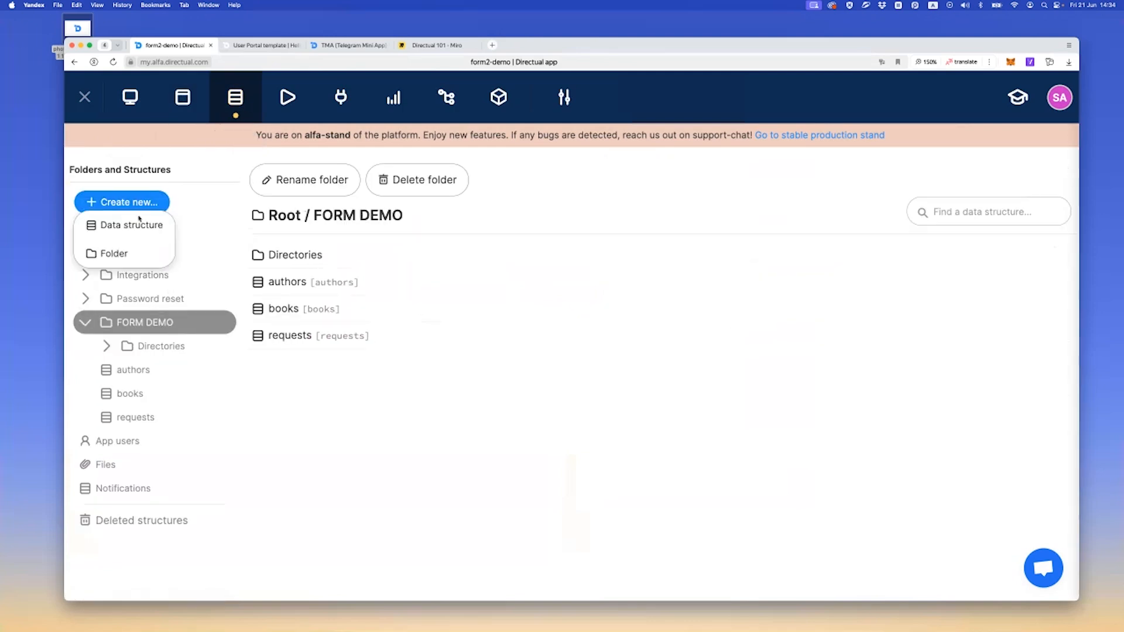
{"action": "left_click", "coordinate": [130, 225]}
{"action": "type", "text": "user_rtequests"}
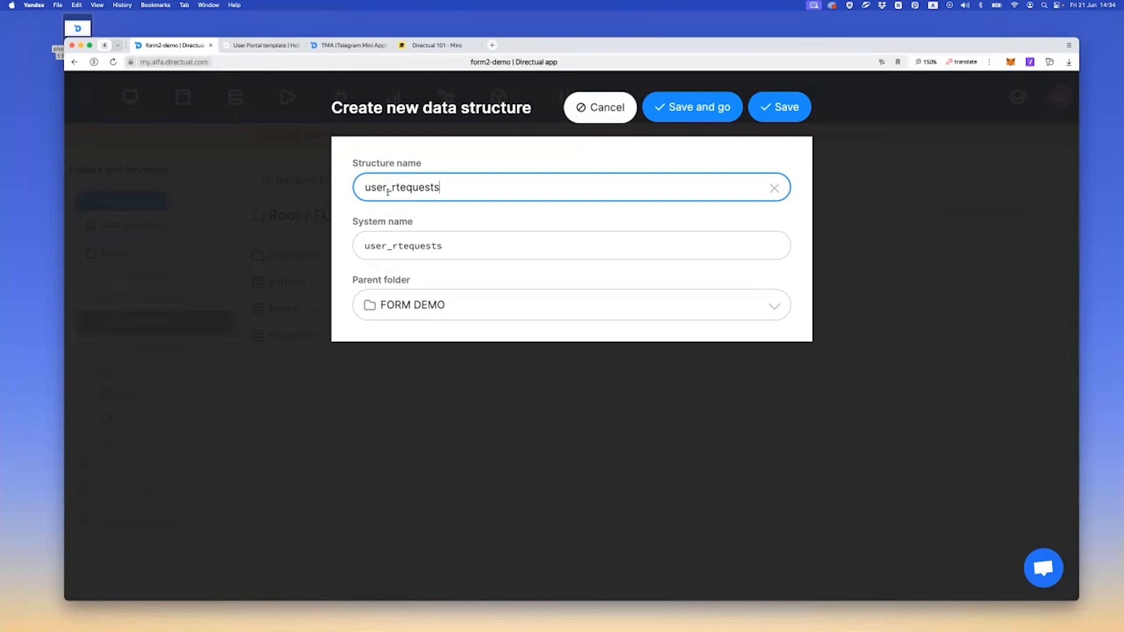
{"action": "key", "text": "BackSpace"}
{"action": "key", "text": "BackSpace"}
{"action": "key", "text": "BackSpace"}
{"action": "key", "text": "BackSpace"}
{"action": "key", "text": "BackSpace"}
{"action": "key", "text": "BackSpace"}
{"action": "key", "text": "BackSpace"}
{"action": "type", "text": "actions"}
{"action": "left_click", "coordinate": [721, 107]}
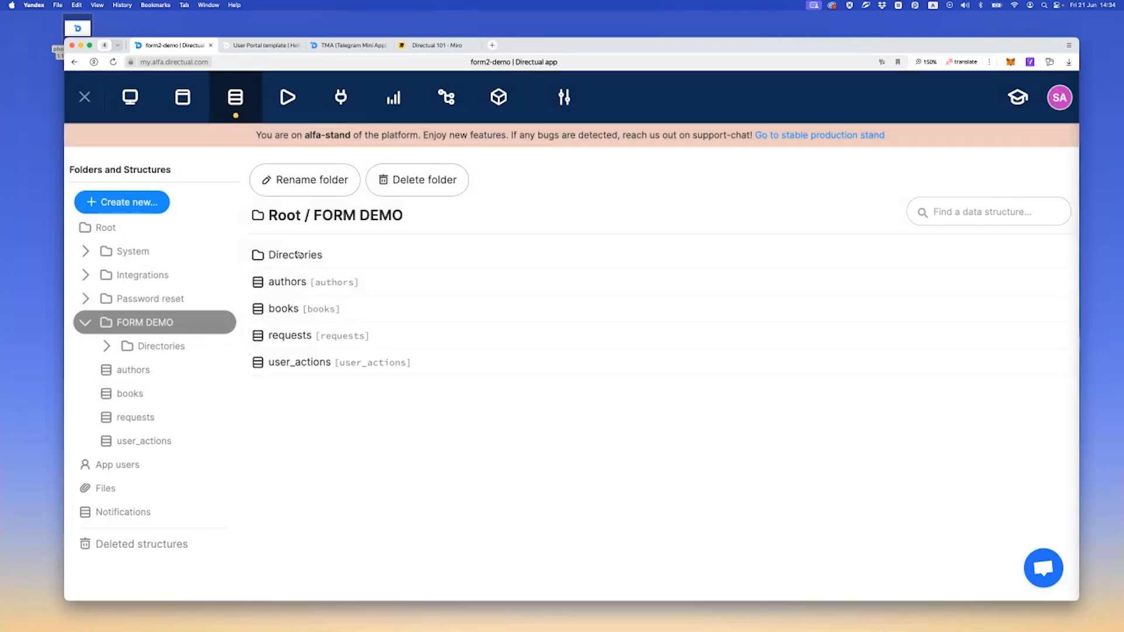
Add two fields named type and user to the user_actions structure
{"action": "left_click", "coordinate": [389, 184]}
{"action": "left_click", "coordinate": [145, 339]}
{"action": "left_click", "coordinate": [147, 368]}
{"action": "left_click", "coordinate": [185, 330]}
{"action": "type", "text": "type"}
{"action": "left_click", "coordinate": [178, 355]}
{"action": "type", "text": "user"}
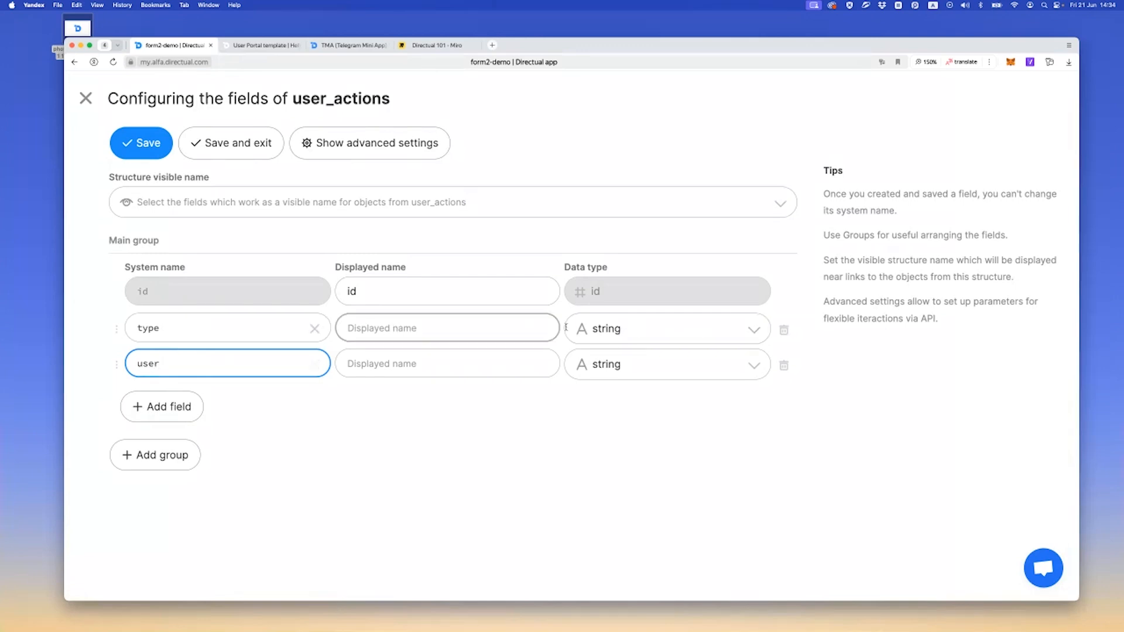
Make the user field a link to the App users structure and save the field configuration
{"action": "left_click", "coordinate": [619, 364]}
{"action": "type", "text": "li"}
{"action": "key", "text": "Down"}
{"action": "key", "text": "Down"}
{"action": "key", "text": "Return"}
{"action": "left_click", "coordinate": [627, 401]}
{"action": "type", "text": "app user"}
{"action": "key", "text": "Return"}
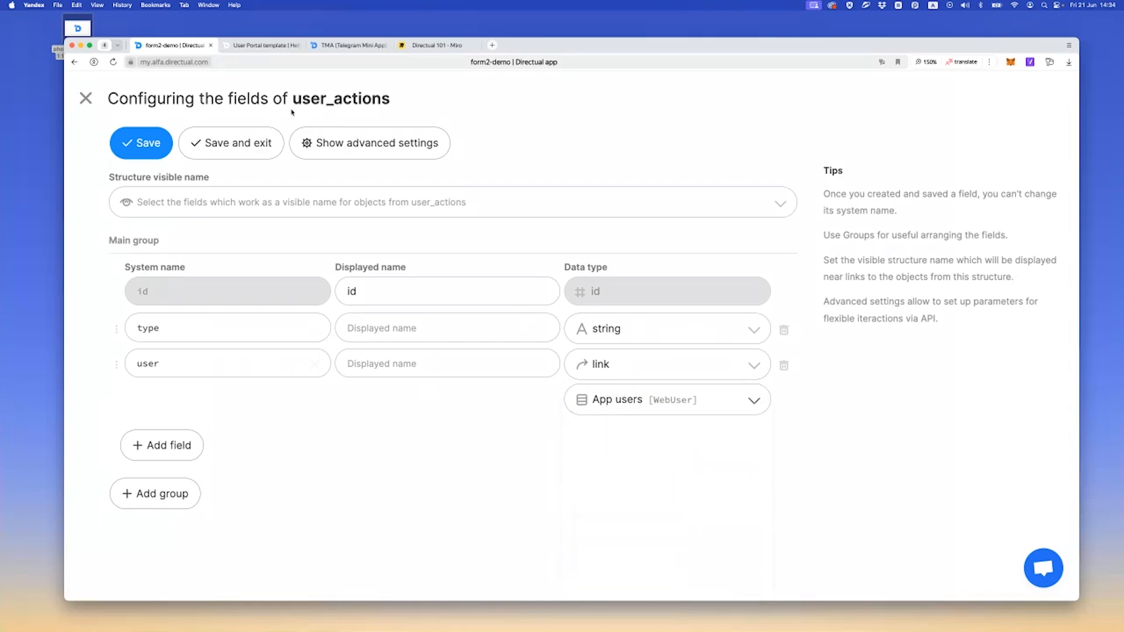
{"action": "left_click", "coordinate": [223, 143]}
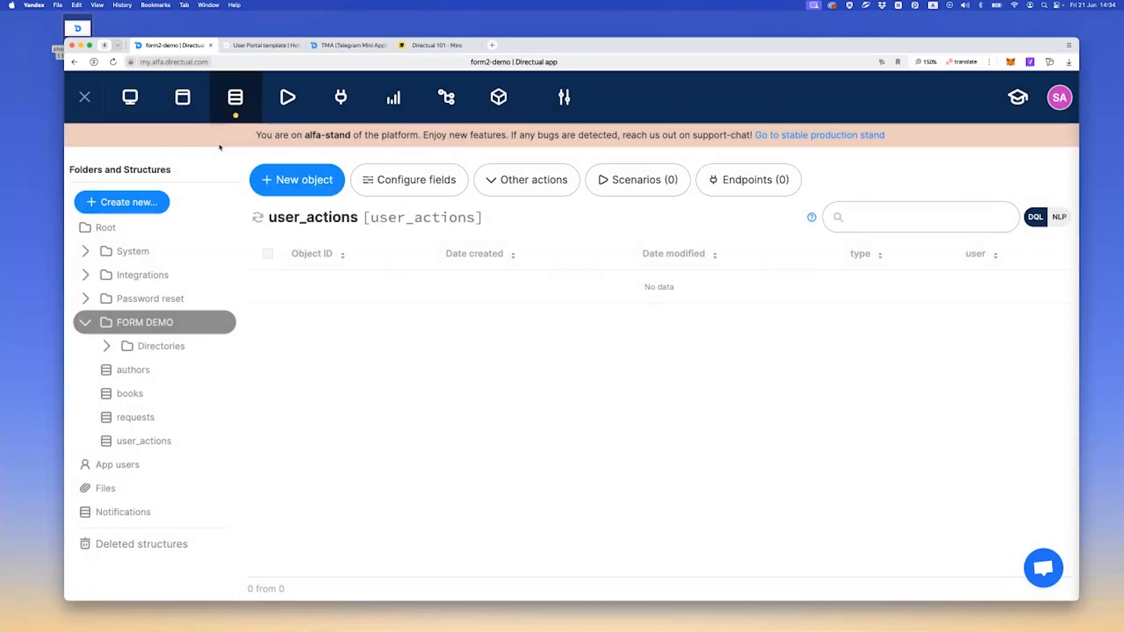
Open the Hello page's Multistep Form and delete its two existing actions
{"action": "left_click", "coordinate": [182, 97]}
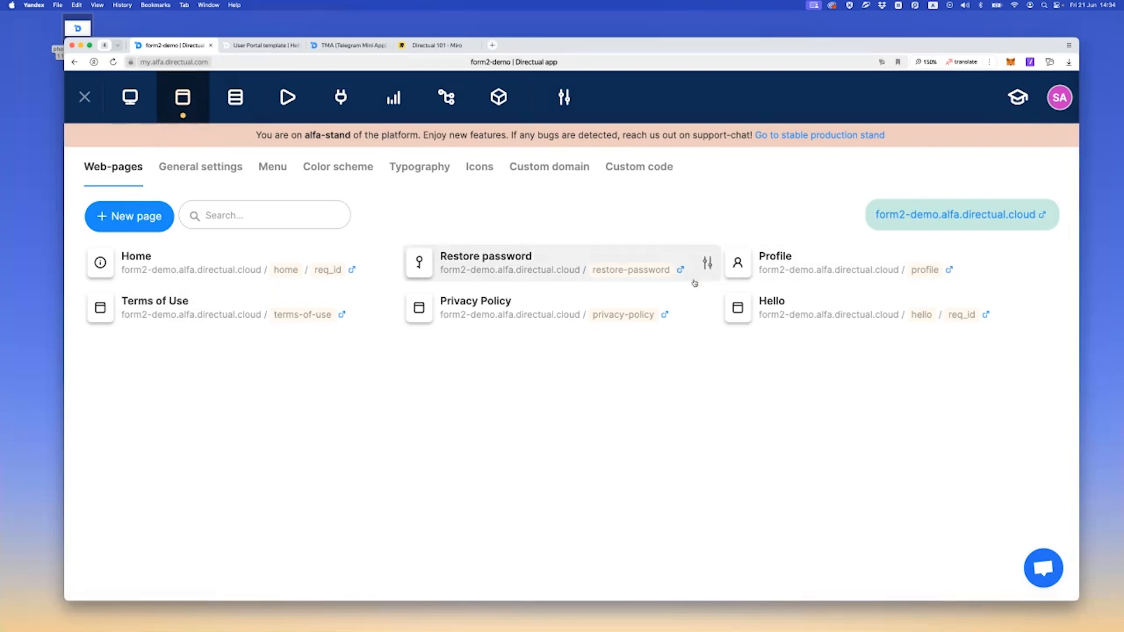
{"action": "left_click", "coordinate": [779, 319]}
{"action": "left_click", "coordinate": [397, 359]}
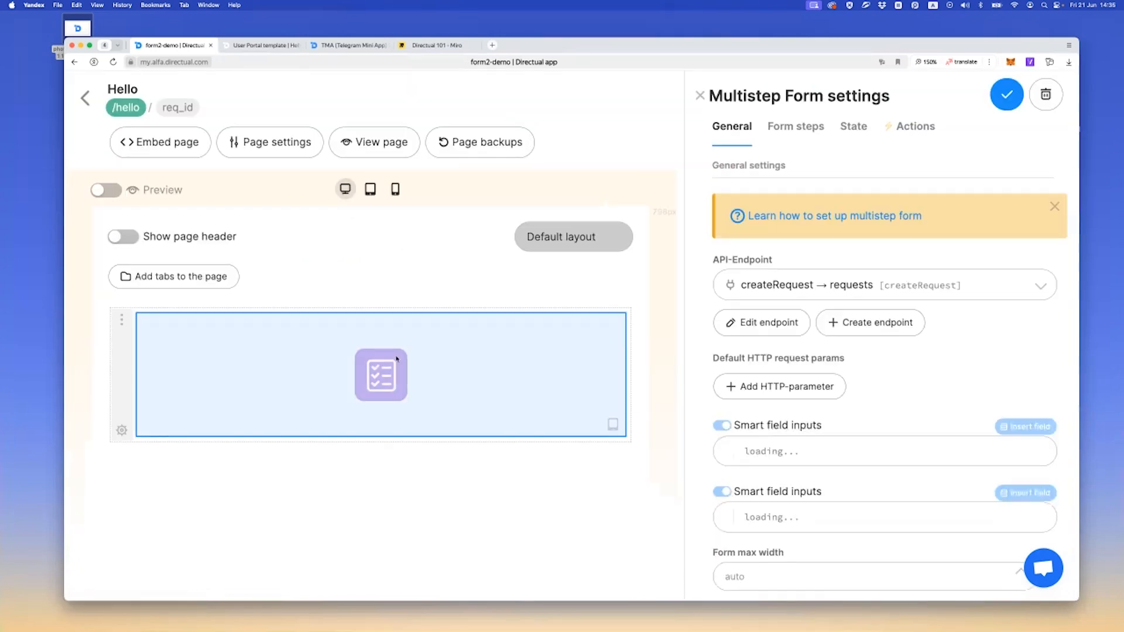
{"action": "left_click", "coordinate": [902, 130]}
{"action": "left_click", "coordinate": [1053, 175]}
{"action": "left_click", "coordinate": [969, 184]}
{"action": "left_click", "coordinate": [1052, 175]}
{"action": "left_click", "coordinate": [968, 184]}
Turn off saving state on submit and the state and model debug displays in the /hello form
{"action": "left_click", "coordinate": [861, 134]}
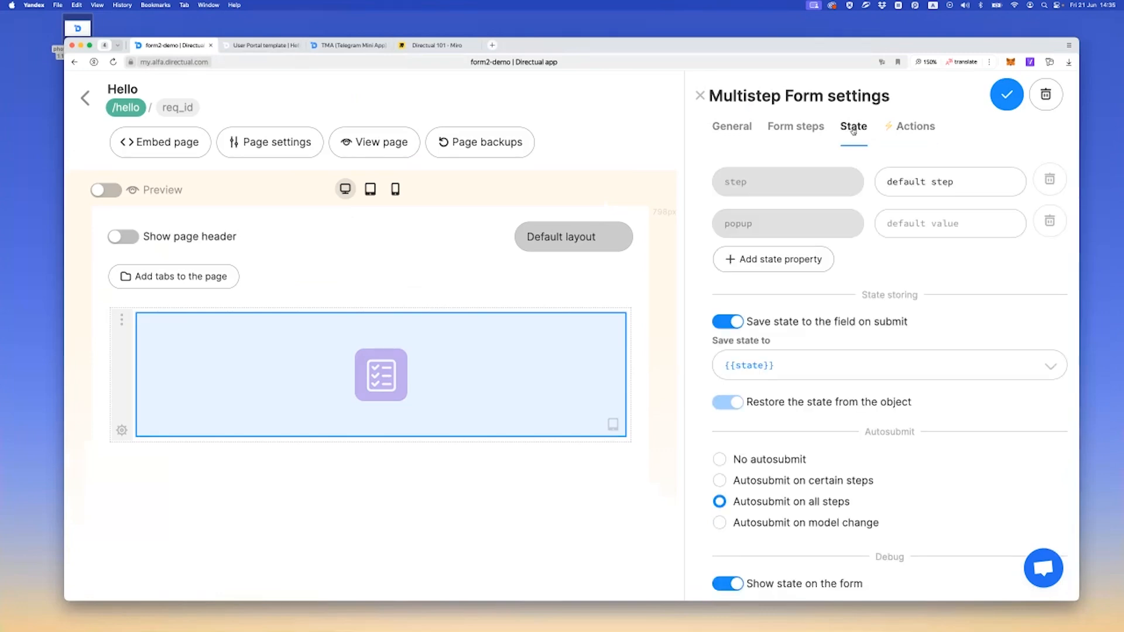
{"action": "left_click", "coordinate": [731, 324]}
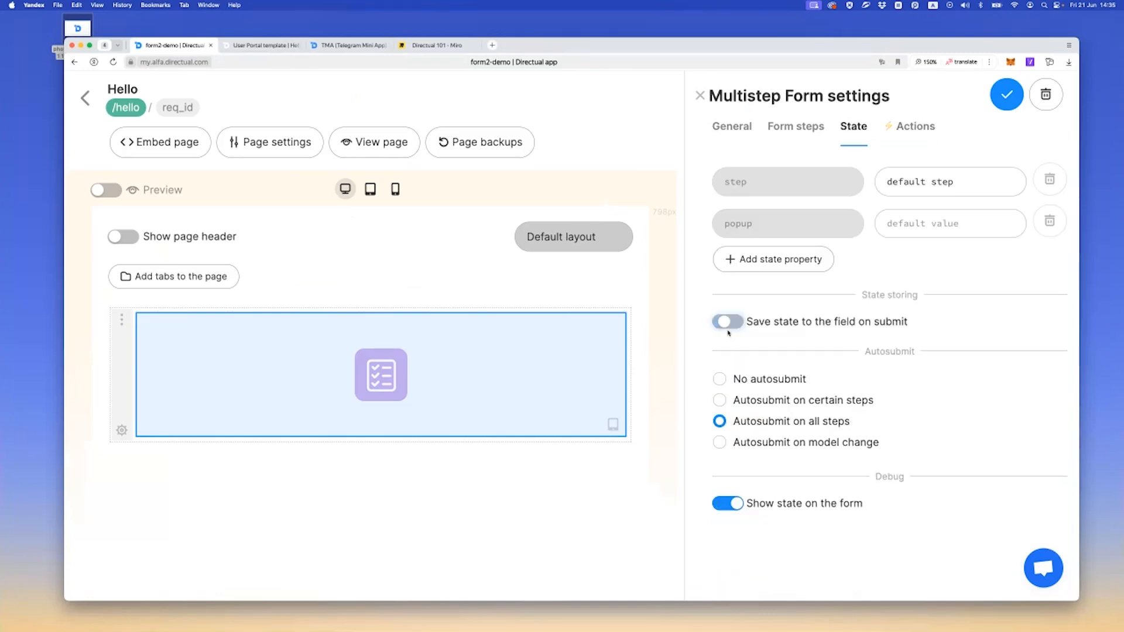
{"action": "left_click", "coordinate": [731, 505]}
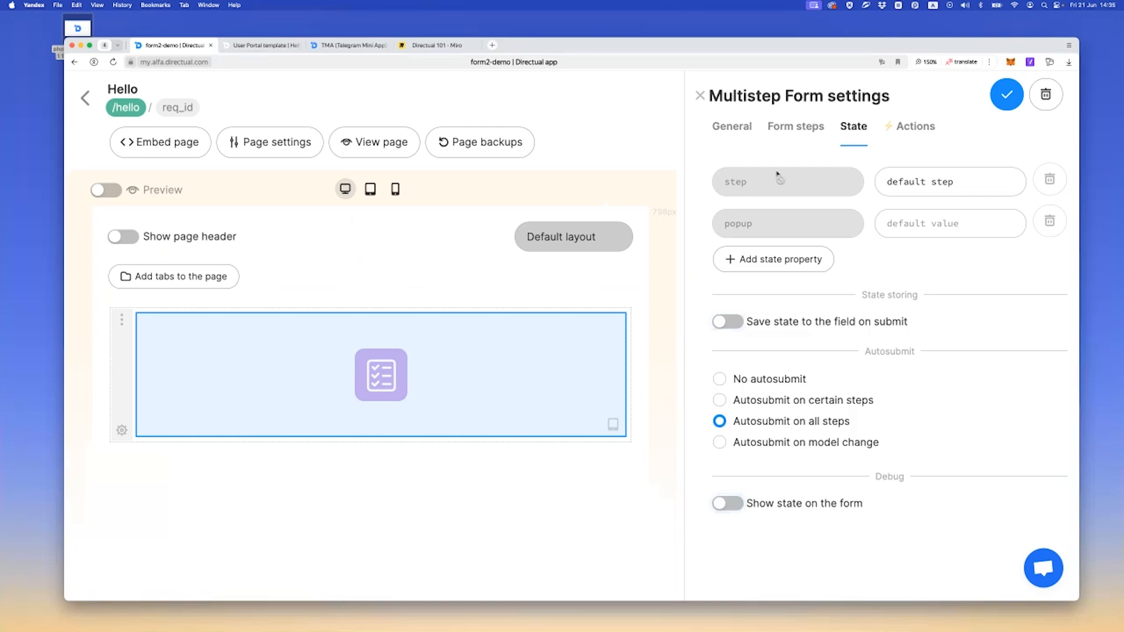
{"action": "left_click", "coordinate": [792, 127]}
{"action": "left_click", "coordinate": [732, 455]}
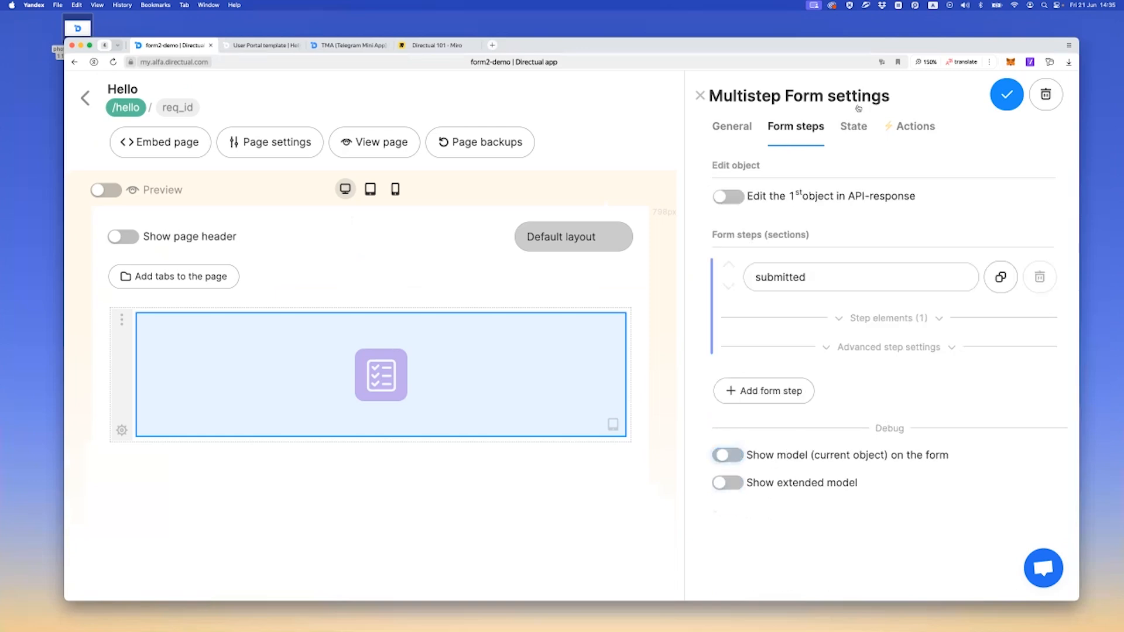
Add a form action named Create new request and set it as a POST request
{"action": "left_click", "coordinate": [912, 127]}
{"action": "left_click", "coordinate": [763, 175]}
{"action": "left_click", "coordinate": [769, 178]}
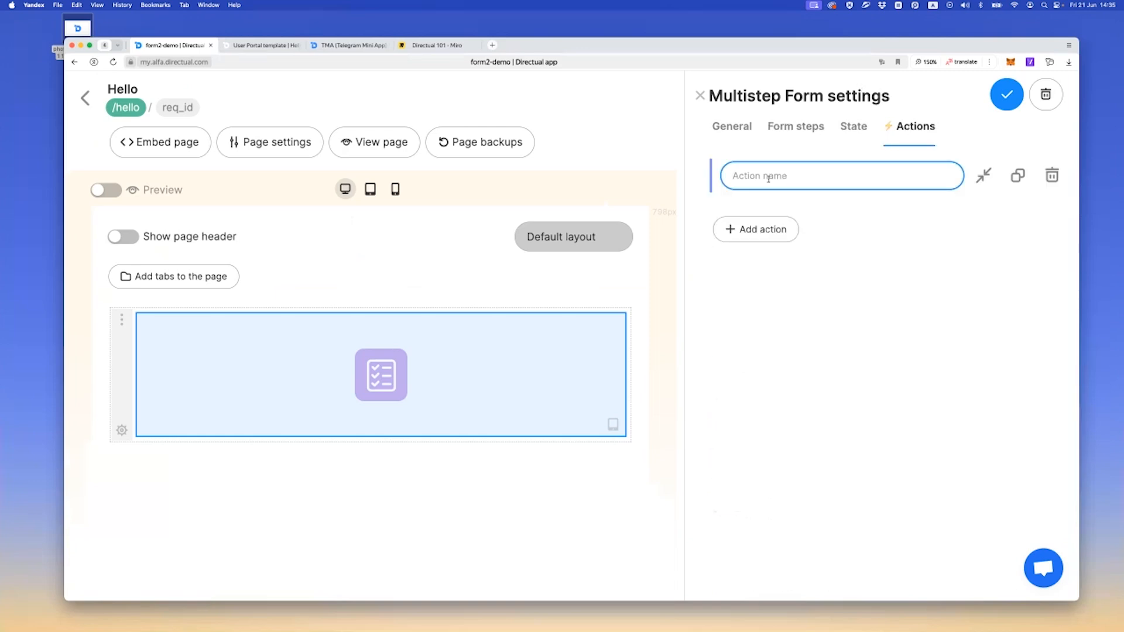
{"action": "type", "text": "Create ner"}
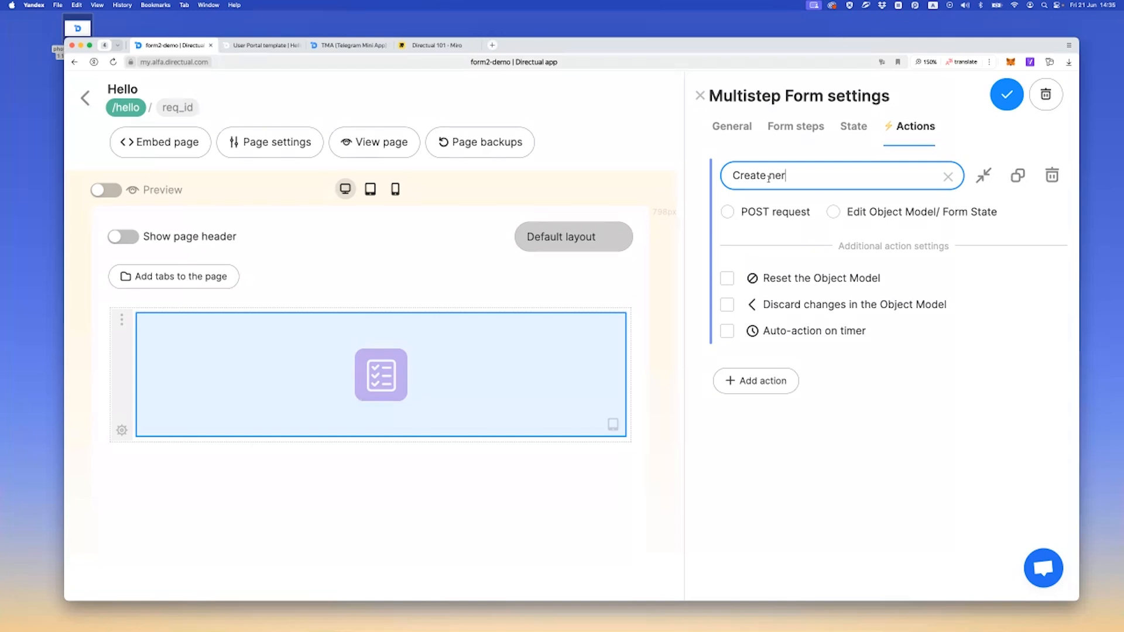
{"action": "key", "text": "BackSpace"}
{"action": "type", "text": "w request"}
{"action": "left_click", "coordinate": [748, 217]}
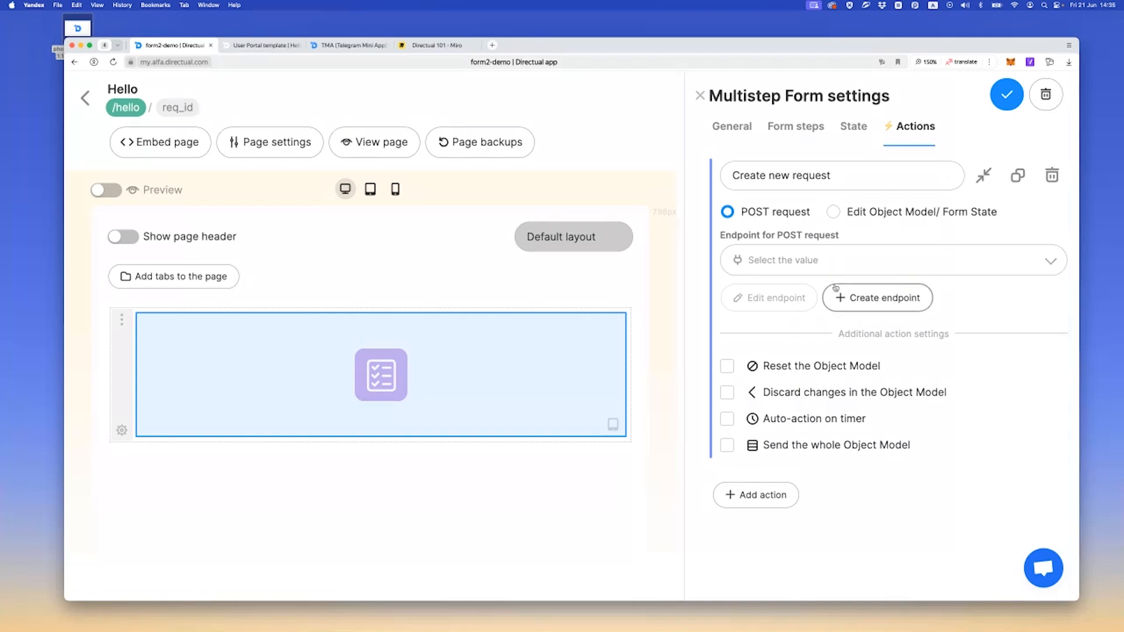
Start a new API endpoint on the user_actions structure with the path newAction and the short description new action
{"action": "left_click", "coordinate": [866, 298]}
{"action": "left_click", "coordinate": [458, 211]}
{"action": "type", "text": "act"}
{"action": "key", "text": "Down"}
{"action": "key", "text": "Down"}
{"action": "key", "text": "Down"}
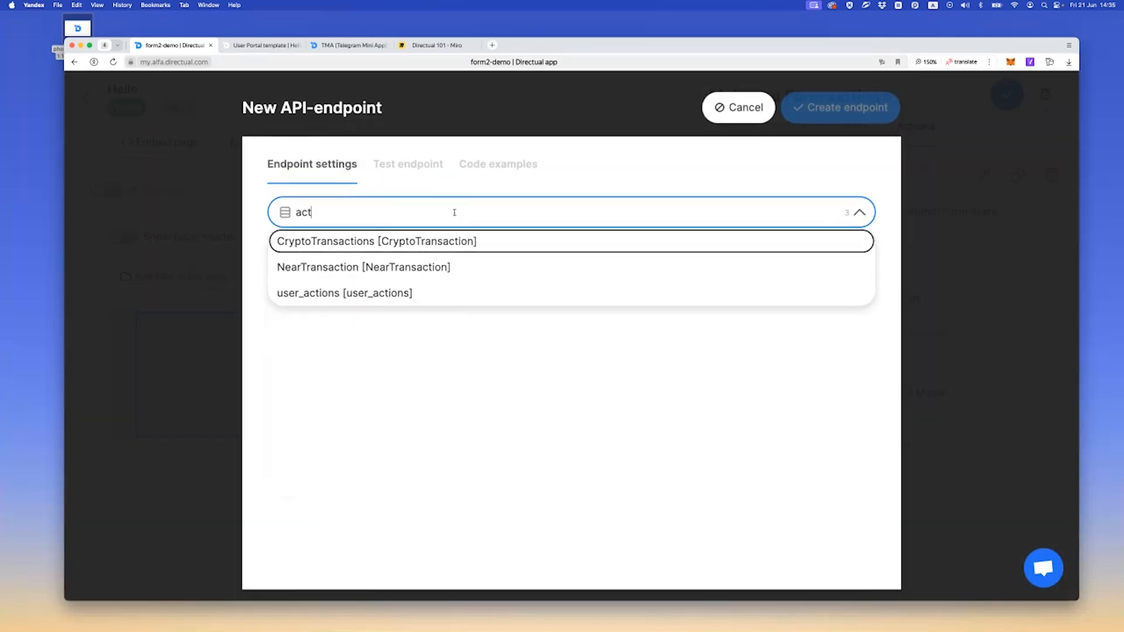
{"action": "key", "text": "Return"}
{"action": "left_click", "coordinate": [590, 255]}
{"action": "type", "text": "newAction"}
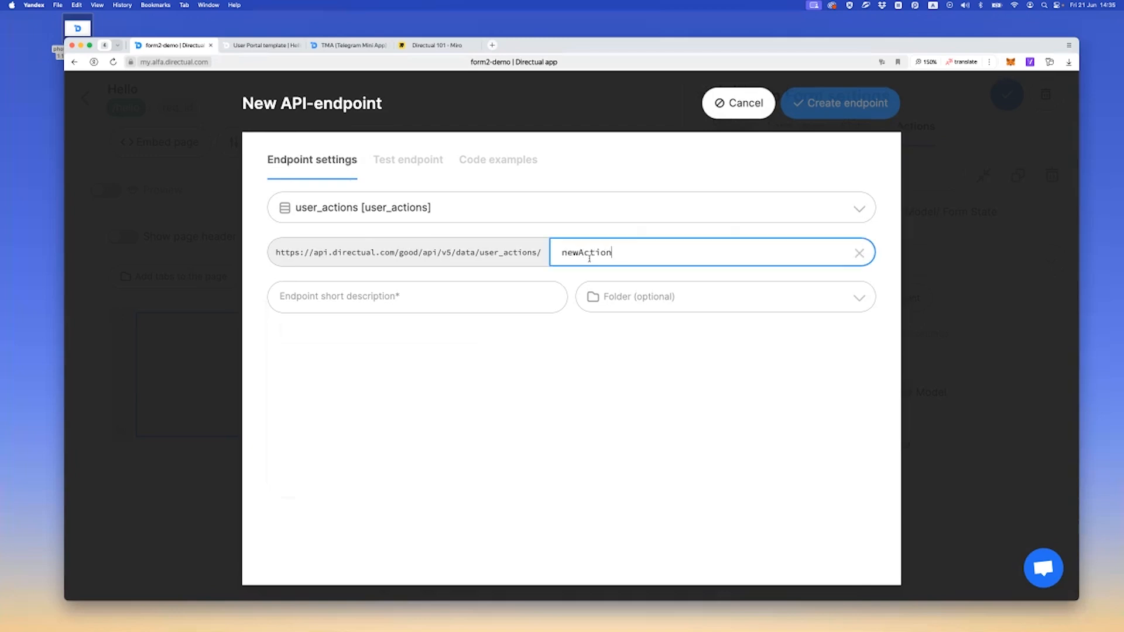
{"action": "left_click", "coordinate": [327, 303]}
{"action": "type", "text": "new action"}
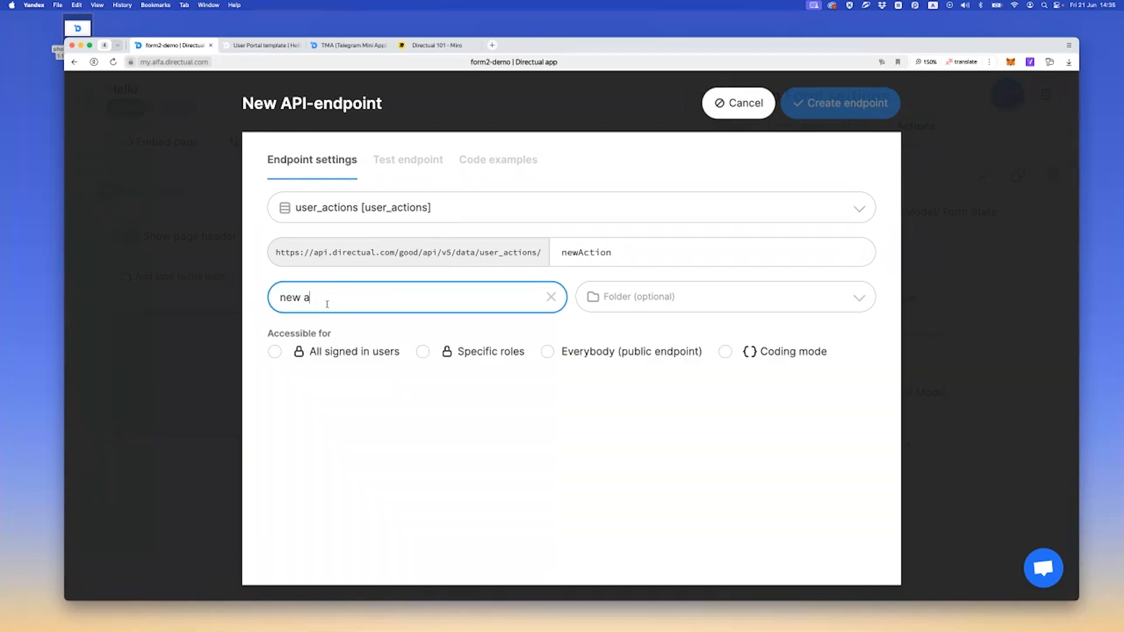
Make the endpoint accessible to all signed in users, with no readable fields and only type available for writing
{"action": "left_click", "coordinate": [352, 360]}
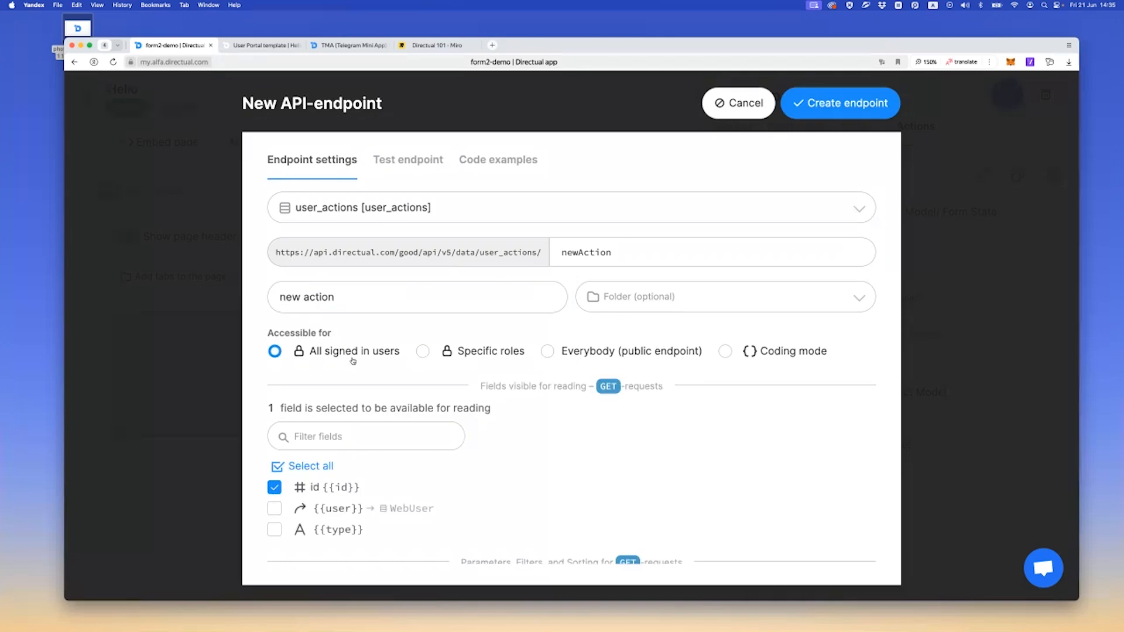
{"action": "scroll", "coordinate": [264, 414], "scroll_direction": "down", "scroll_amount": 3}
{"action": "left_click", "coordinate": [275, 400]}
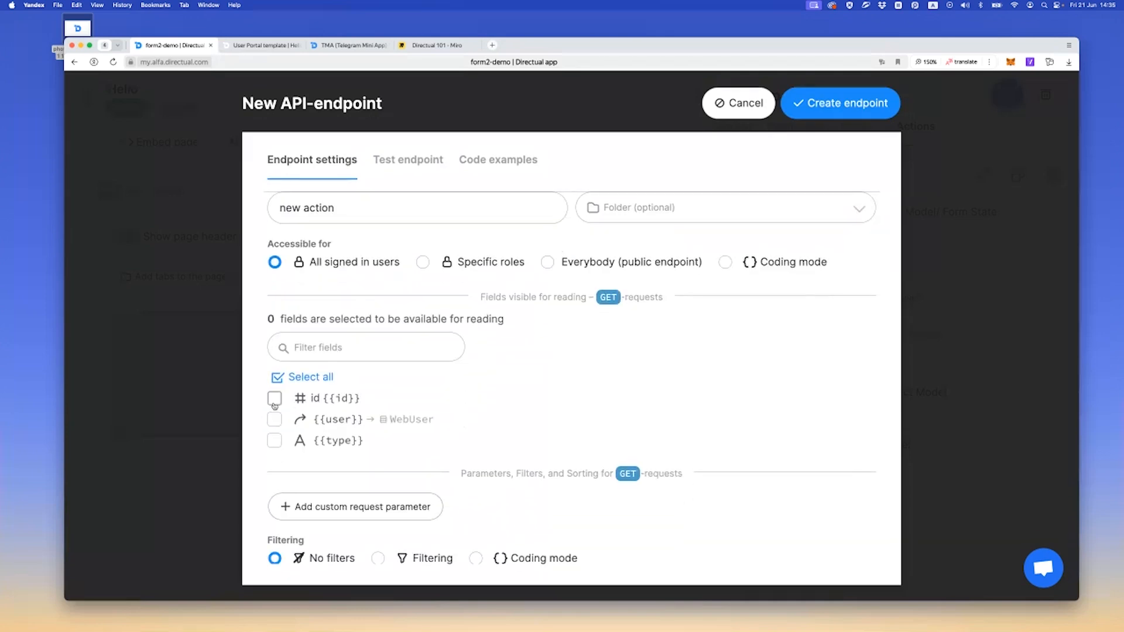
{"action": "scroll", "coordinate": [314, 254], "scroll_direction": "down", "scroll_amount": 2}
{"action": "scroll", "coordinate": [314, 254], "scroll_direction": "down", "scroll_amount": 9}
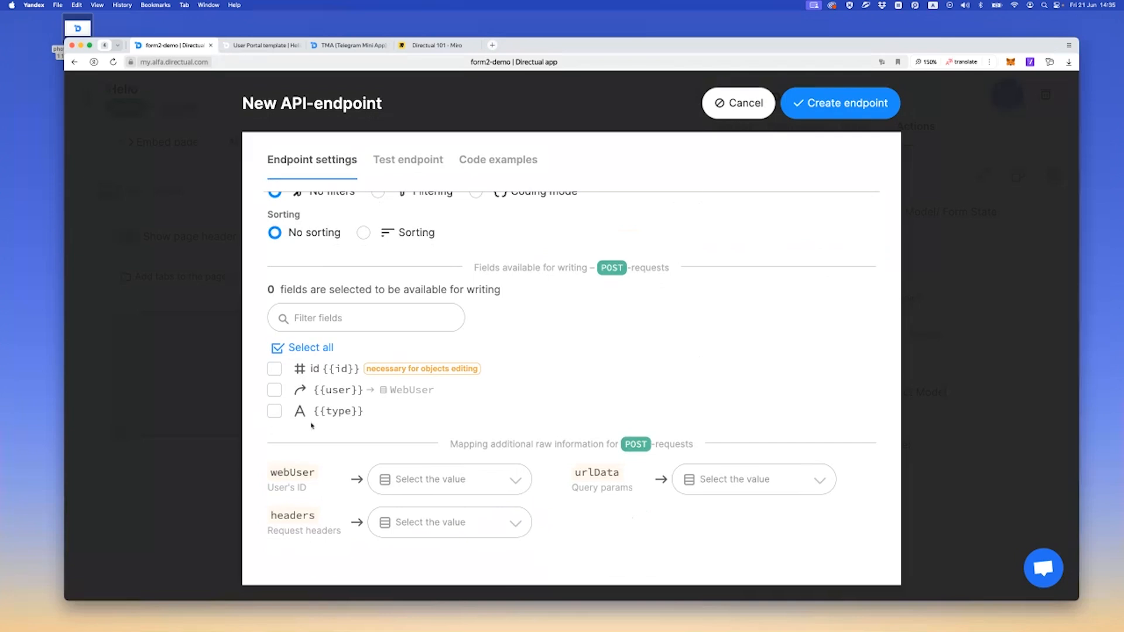
{"action": "left_click", "coordinate": [284, 414]}
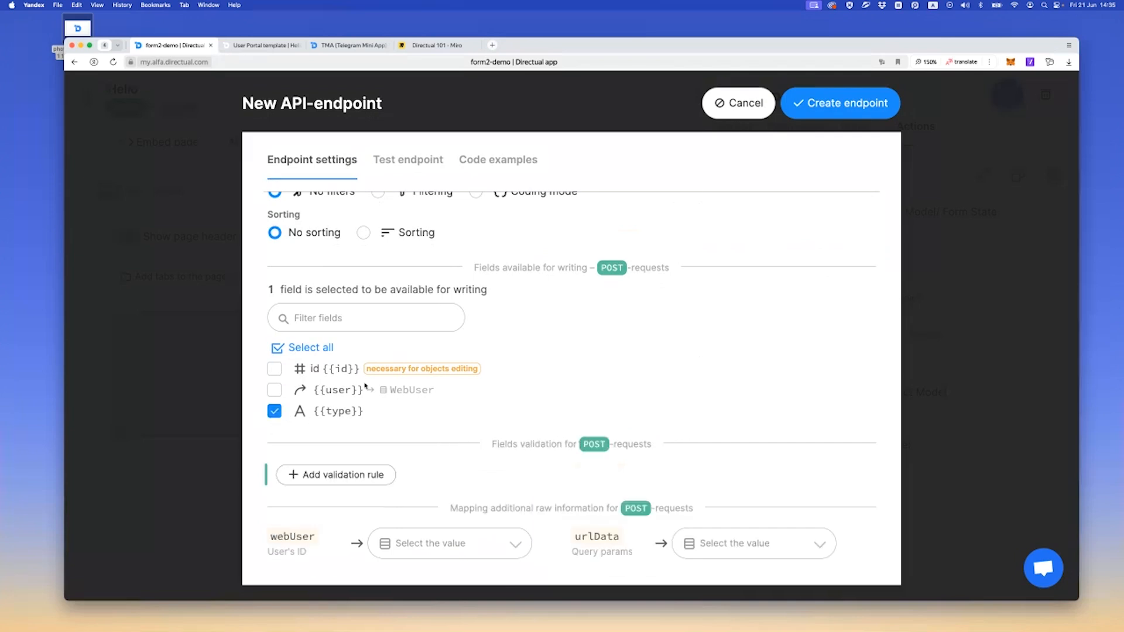
Map the endpoint's webUser information to the user field and create the endpoint
{"action": "scroll", "coordinate": [301, 386], "scroll_direction": "down", "scroll_amount": 4}
{"action": "left_click", "coordinate": [422, 420]}
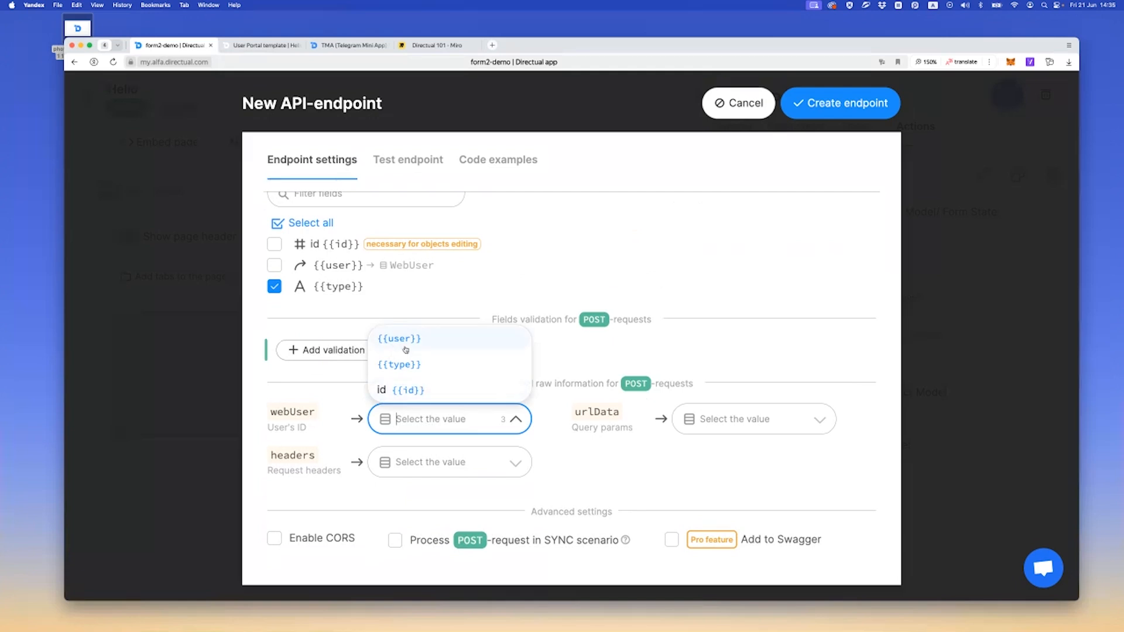
{"action": "left_click", "coordinate": [406, 349]}
{"action": "scroll", "coordinate": [441, 344], "scroll_direction": "up", "scroll_amount": 3}
{"action": "left_click", "coordinate": [807, 105]}
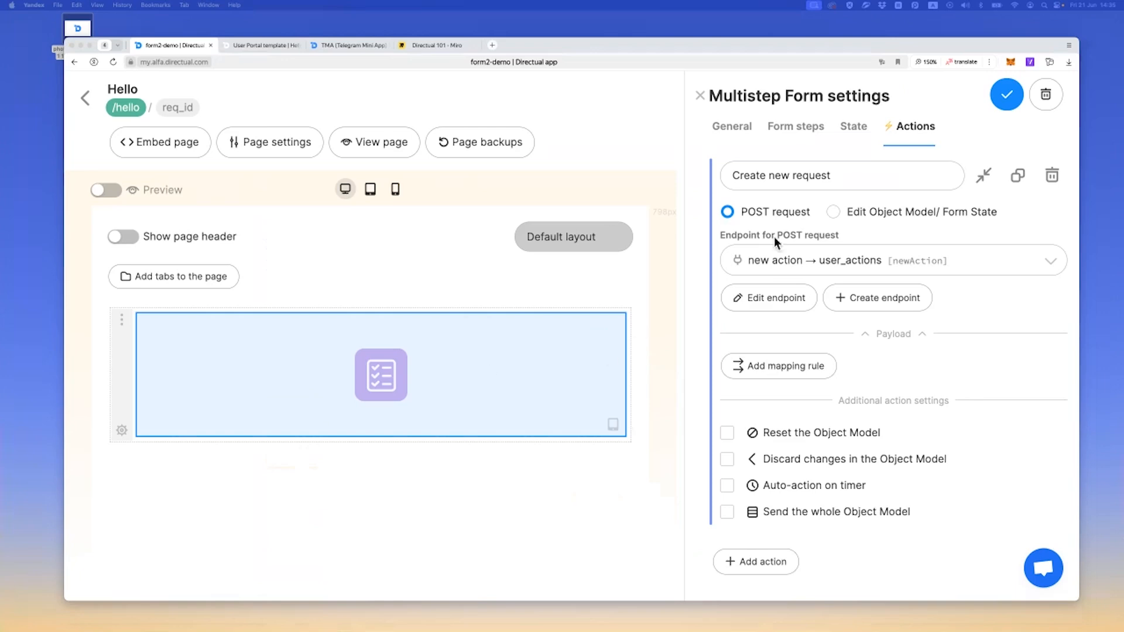
Rename the submitted form step to default step, copying the name from the form's default state value
{"action": "left_click", "coordinate": [804, 127]}
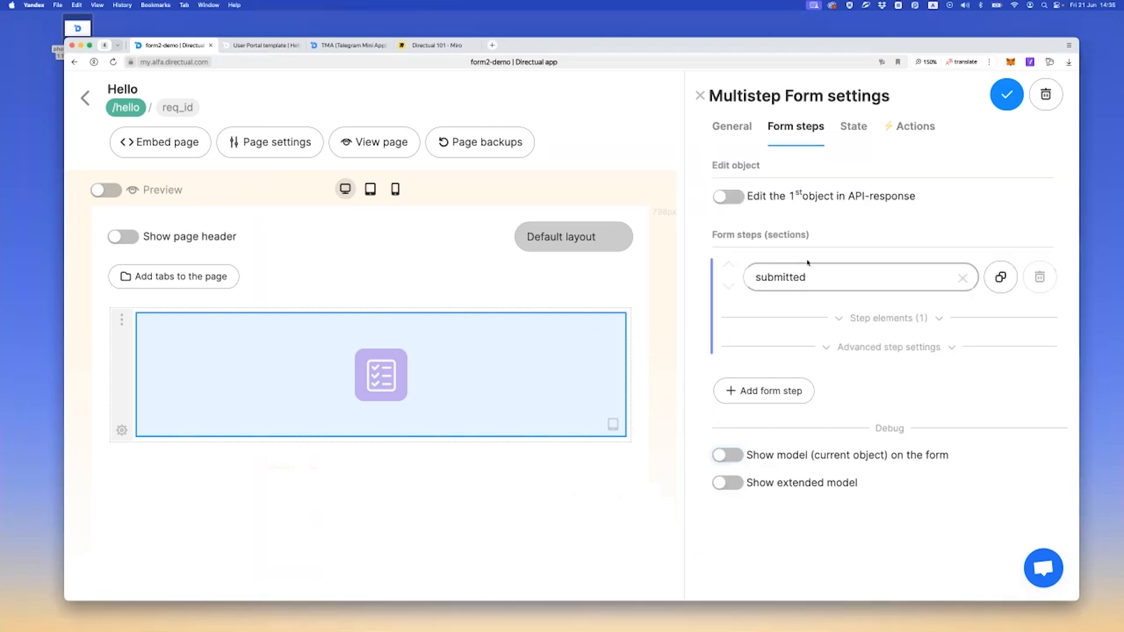
{"action": "left_click", "coordinate": [852, 127]}
{"action": "left_click", "coordinate": [917, 176]}
{"action": "triple_click", "coordinate": [916, 176]}
{"action": "key", "text": "super+c"}
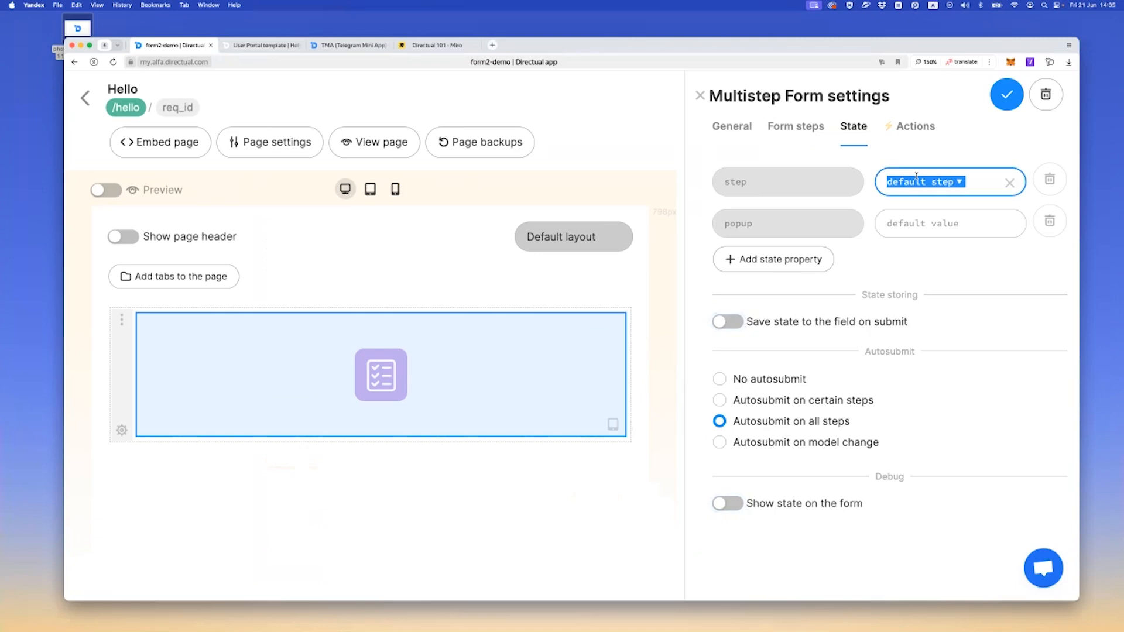
{"action": "left_click", "coordinate": [796, 126]}
{"action": "left_click", "coordinate": [802, 277]}
{"action": "double_click", "coordinate": [795, 277]}
{"action": "key", "text": "super+v"}
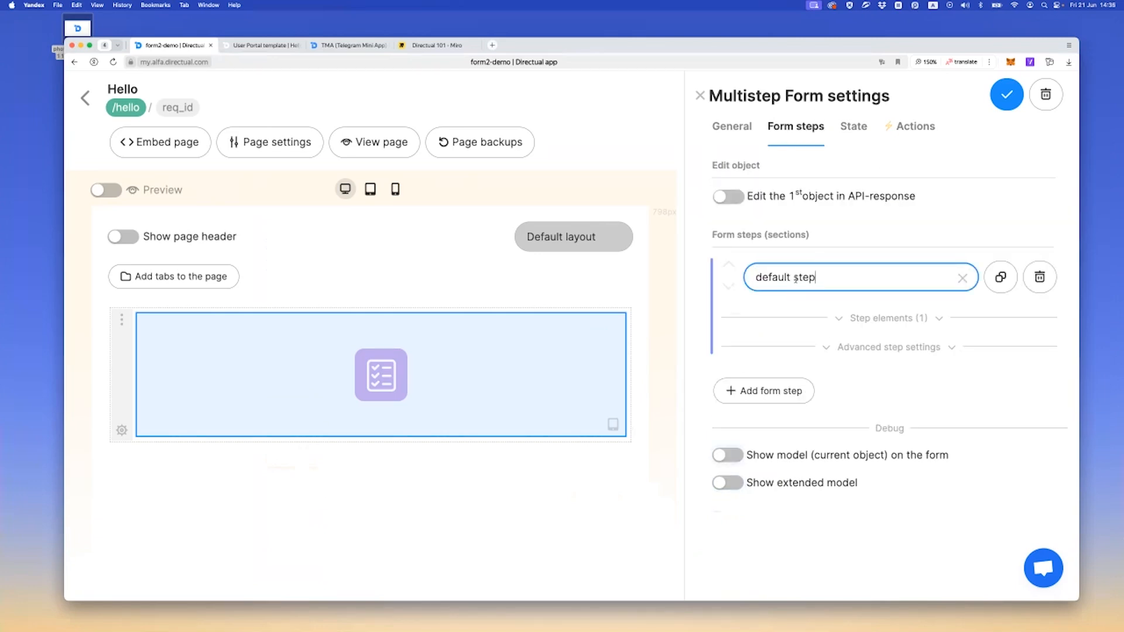
{"action": "left_click", "coordinate": [860, 251]}
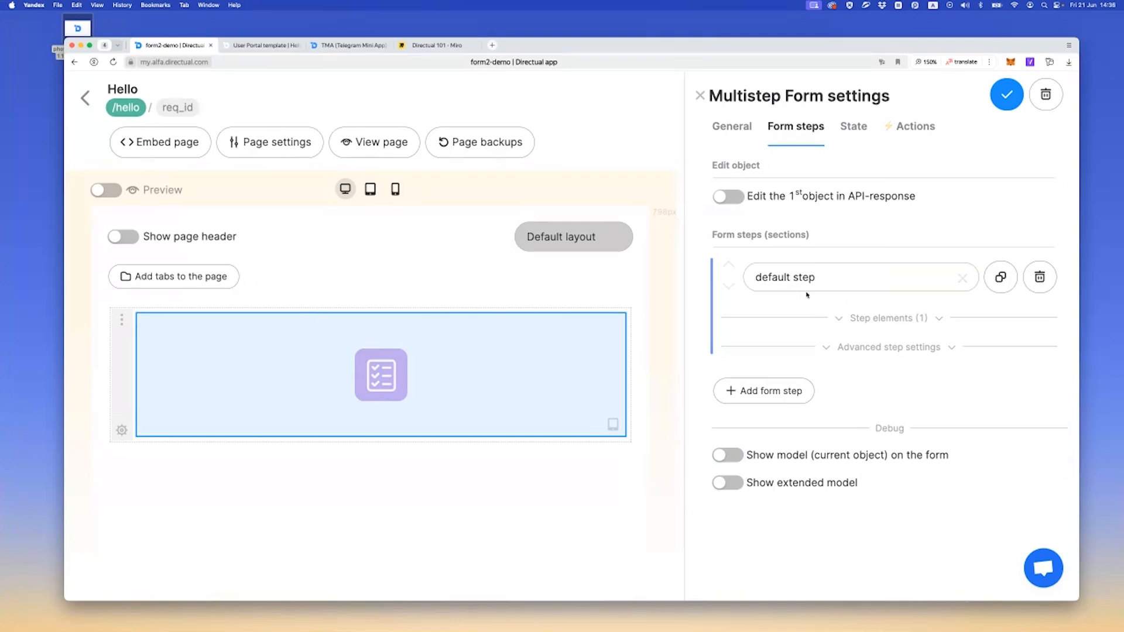
Replace the Hint element in the default step with an Action buttons element
{"action": "left_click", "coordinate": [887, 318]}
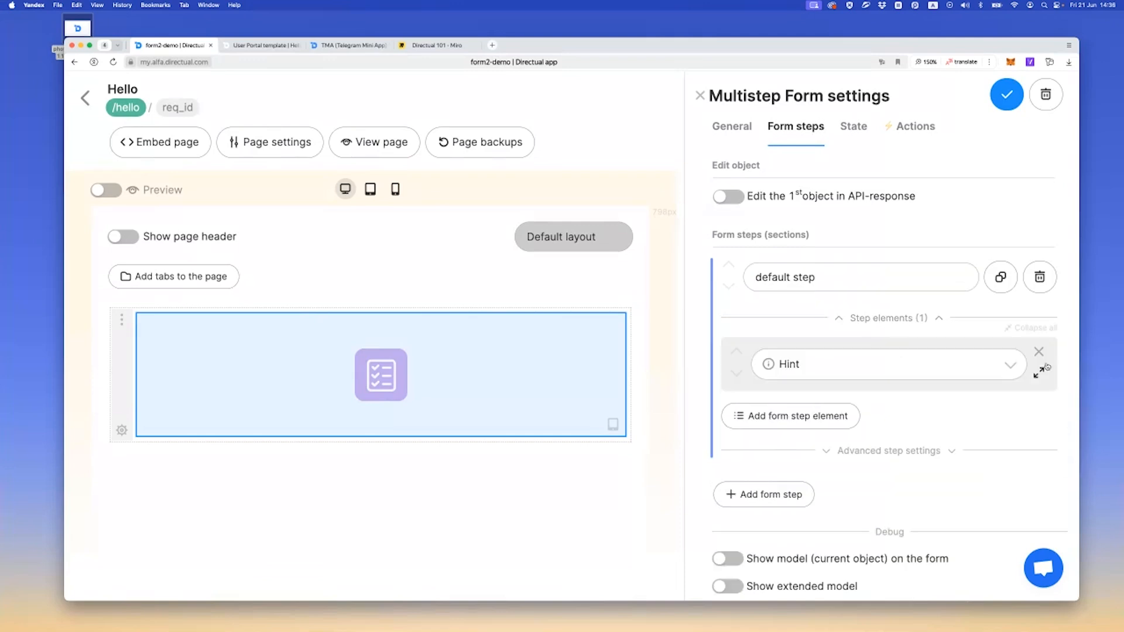
{"action": "left_click", "coordinate": [1039, 353]}
{"action": "left_click", "coordinate": [992, 363]}
{"action": "left_click", "coordinate": [778, 351]}
{"action": "left_click", "coordinate": [779, 366]}
{"action": "left_click", "coordinate": [798, 445]}
Assign the Create new request action to the button and save the Multistep Form
{"action": "left_click", "coordinate": [796, 447]}
{"action": "left_click", "coordinate": [797, 471]}
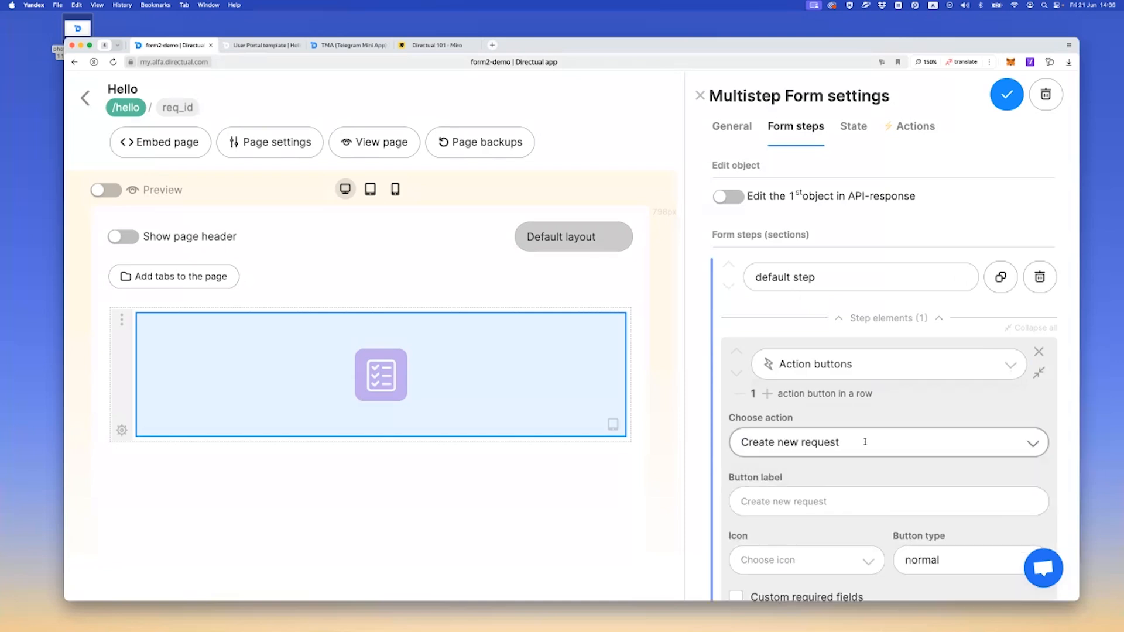
{"action": "scroll", "coordinate": [860, 442], "scroll_direction": "down", "scroll_amount": 2}
{"action": "scroll", "coordinate": [860, 441], "scroll_direction": "down", "scroll_amount": 1}
{"action": "scroll", "coordinate": [860, 442], "scroll_direction": "up", "scroll_amount": 3}
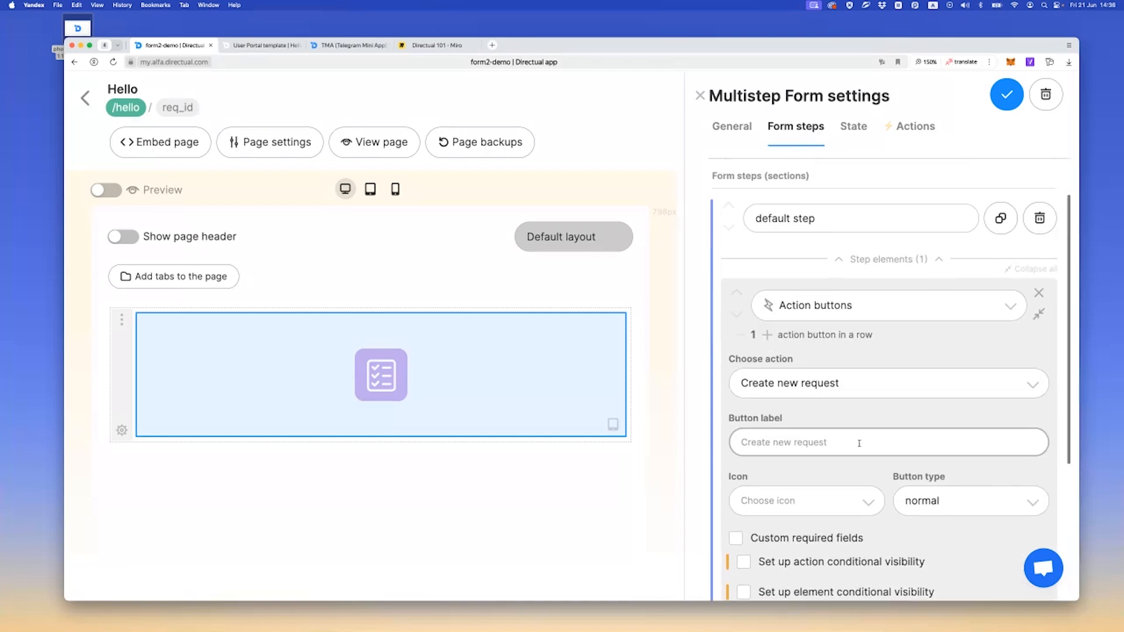
{"action": "left_click", "coordinate": [1007, 94]}
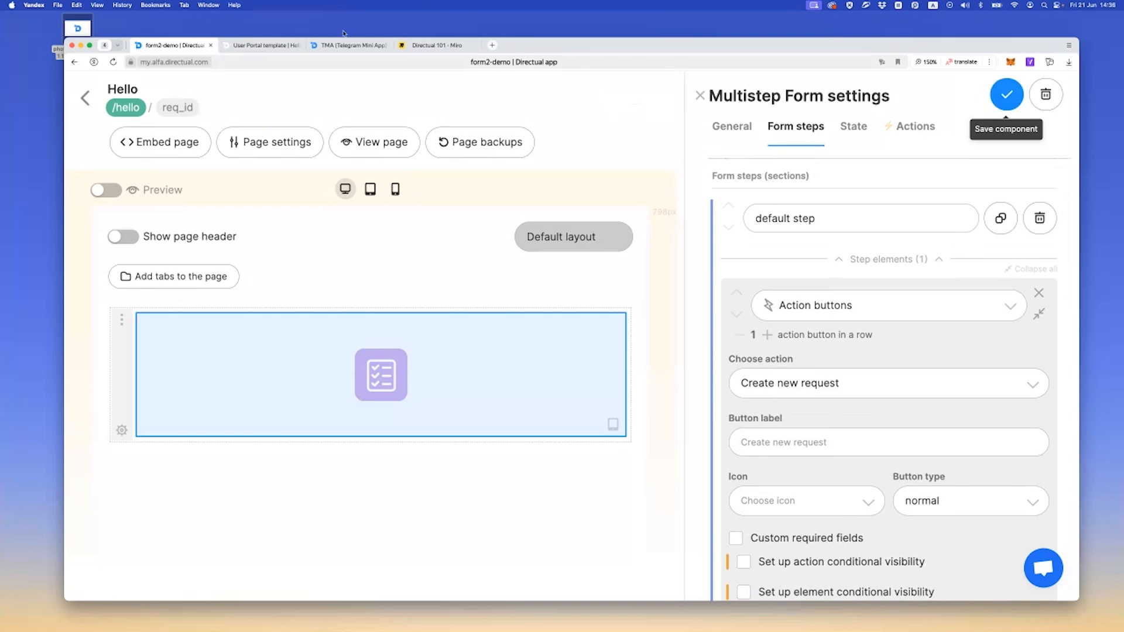
Test the Create new request button on the reloaded live Hello page and check the user_actions structure for a record
{"action": "left_click", "coordinate": [244, 51]}
{"action": "key", "text": "super+r"}
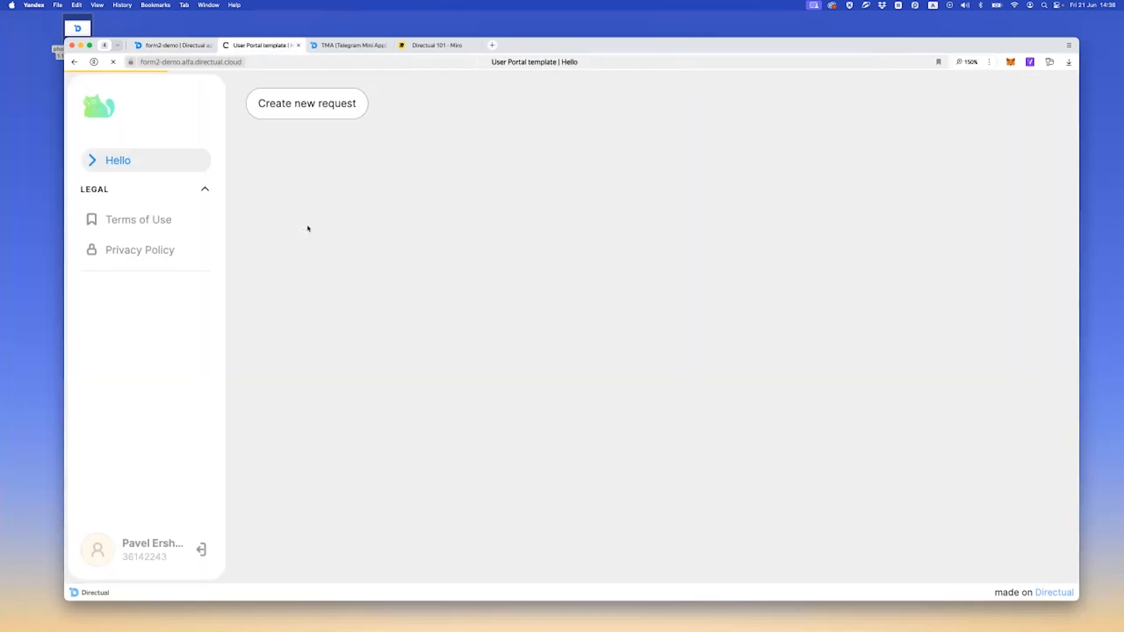
{"action": "left_click", "coordinate": [302, 108]}
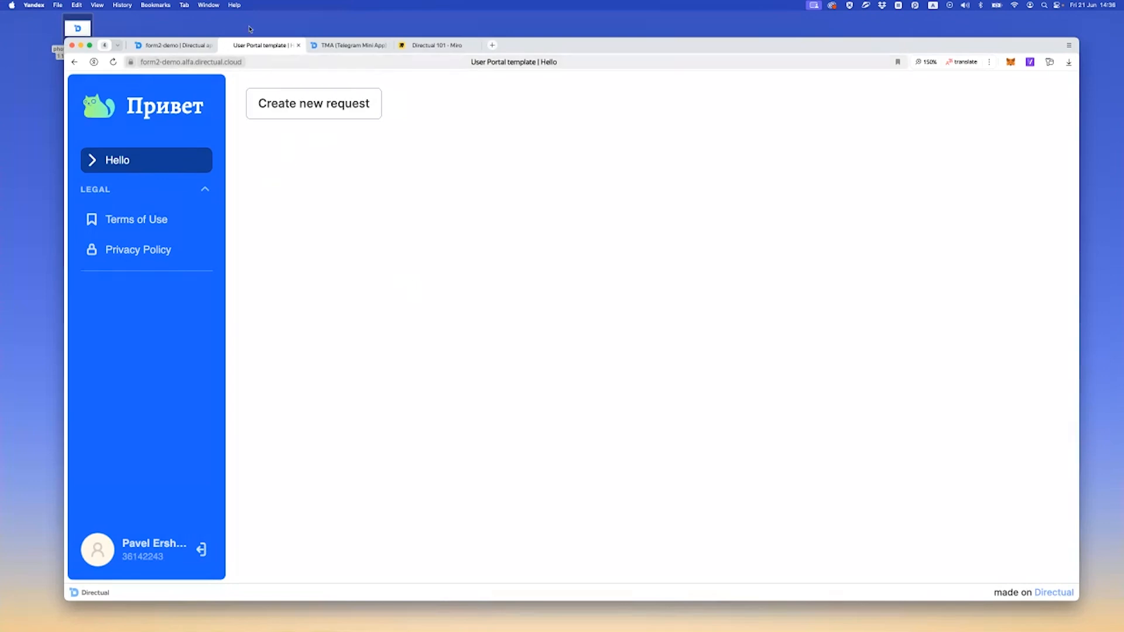
{"action": "left_click", "coordinate": [170, 45]}
{"action": "left_click", "coordinate": [86, 98]}
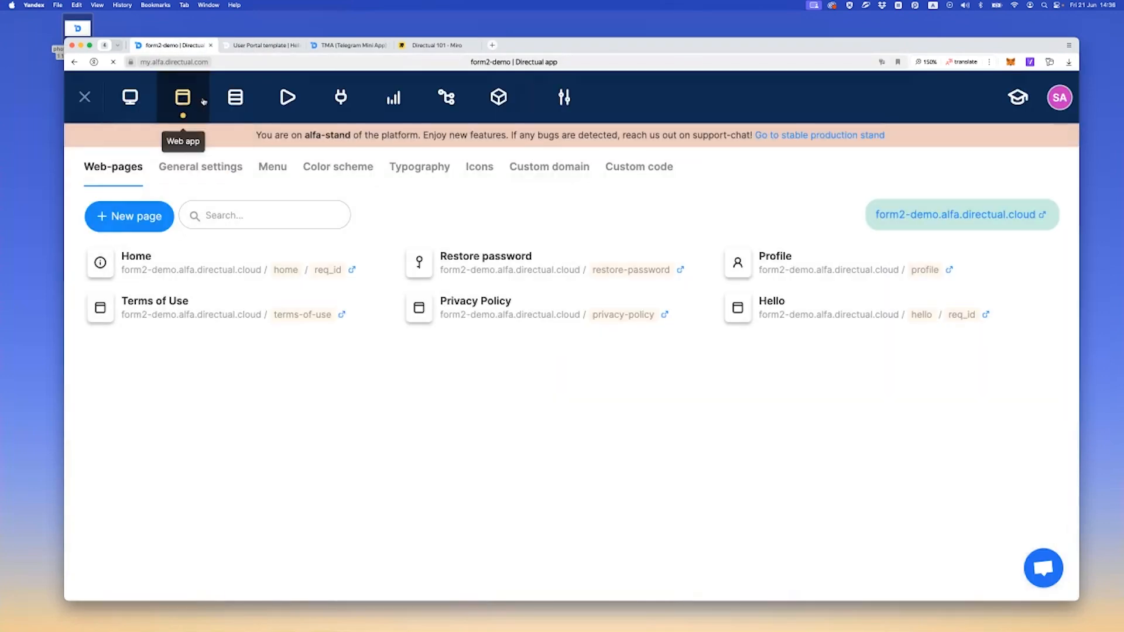
{"action": "left_click", "coordinate": [236, 100]}
{"action": "left_click", "coordinate": [155, 443]}
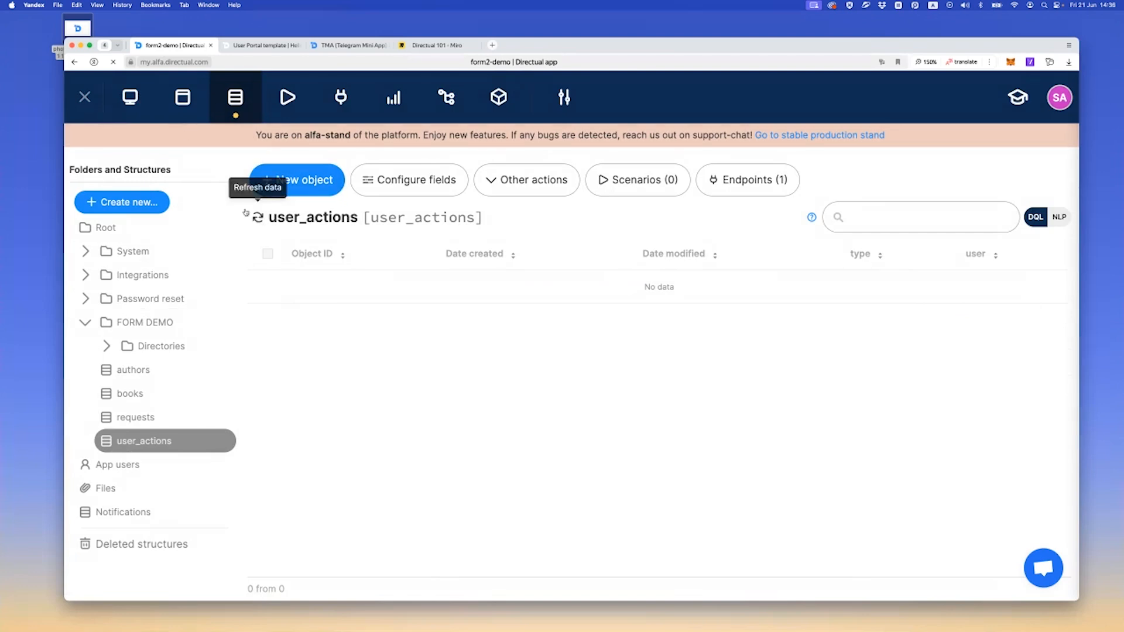
Add a payload mapping to the Hello form's Create new request action that sets type to new_reqiest, and save the form
{"action": "left_click", "coordinate": [183, 101]}
{"action": "left_click", "coordinate": [776, 315]}
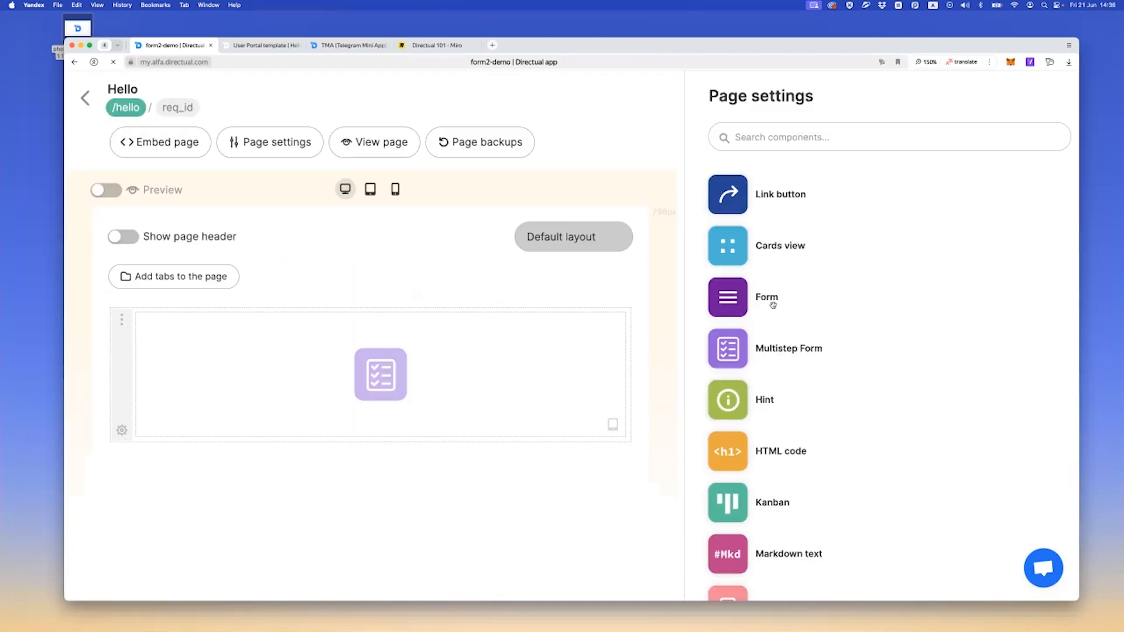
{"action": "left_click", "coordinate": [529, 349]}
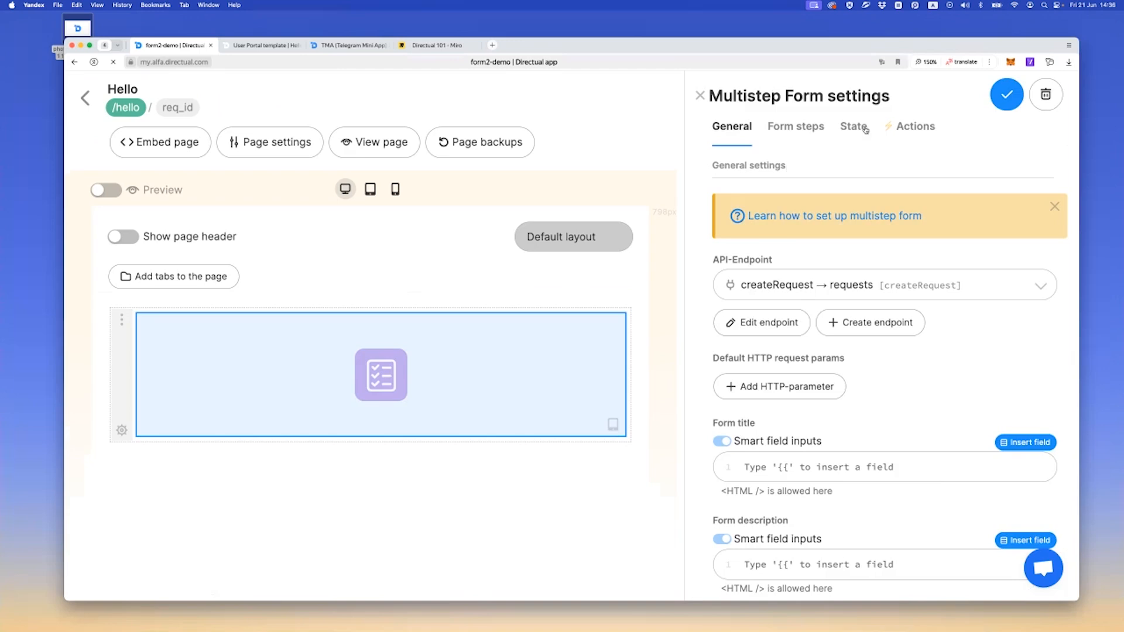
{"action": "left_click", "coordinate": [919, 127]}
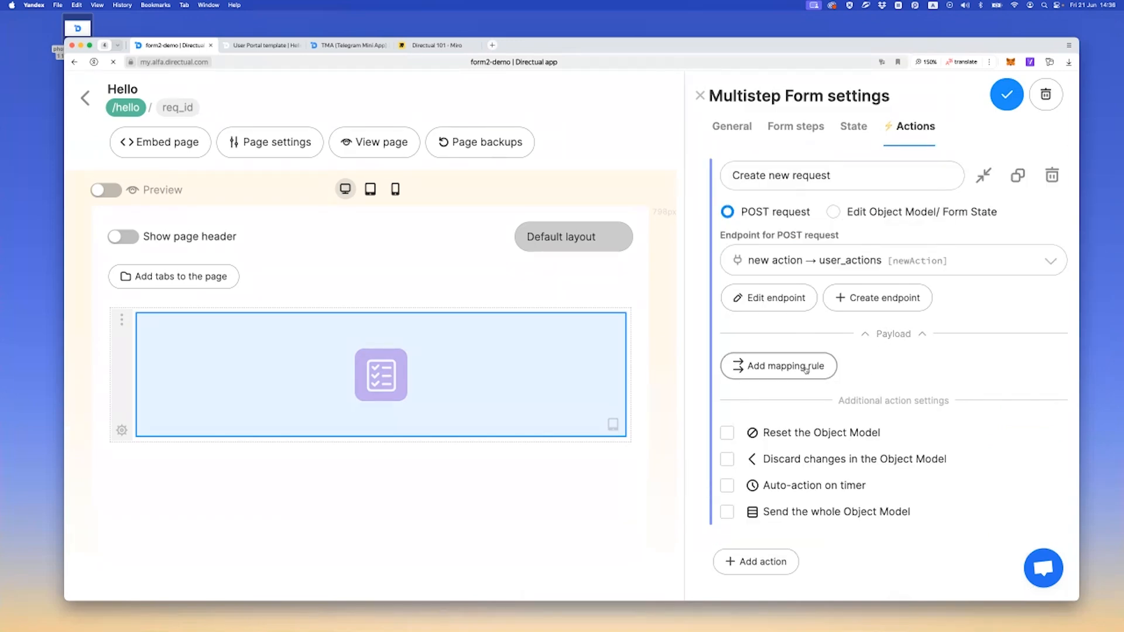
{"action": "left_click", "coordinate": [780, 367]}
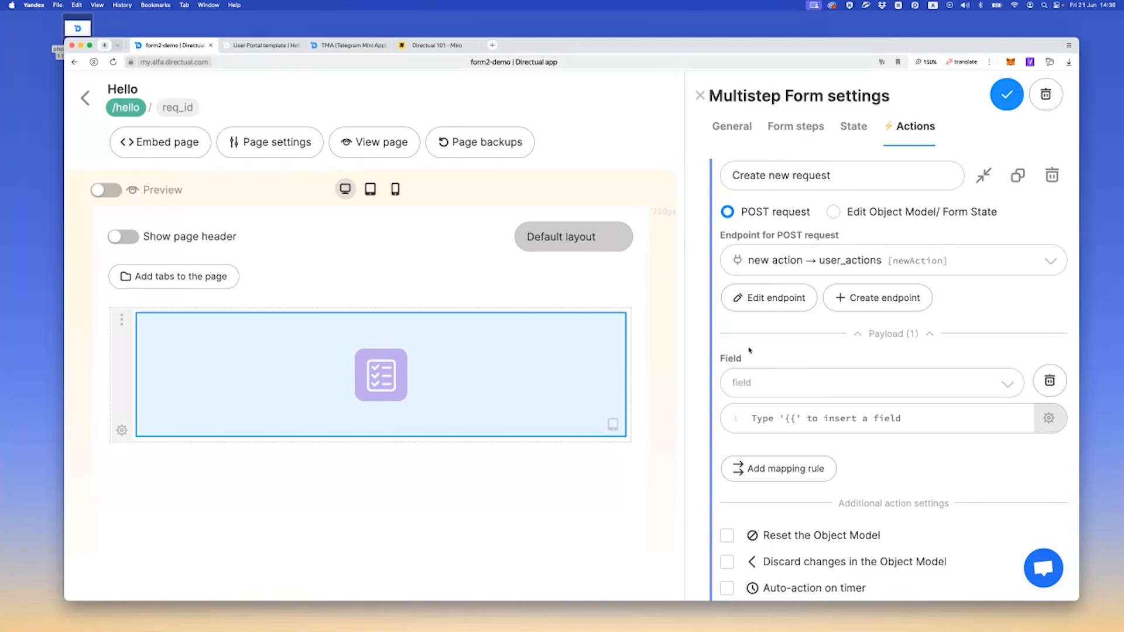
{"action": "scroll", "coordinate": [755, 346], "scroll_direction": "down", "scroll_amount": 1}
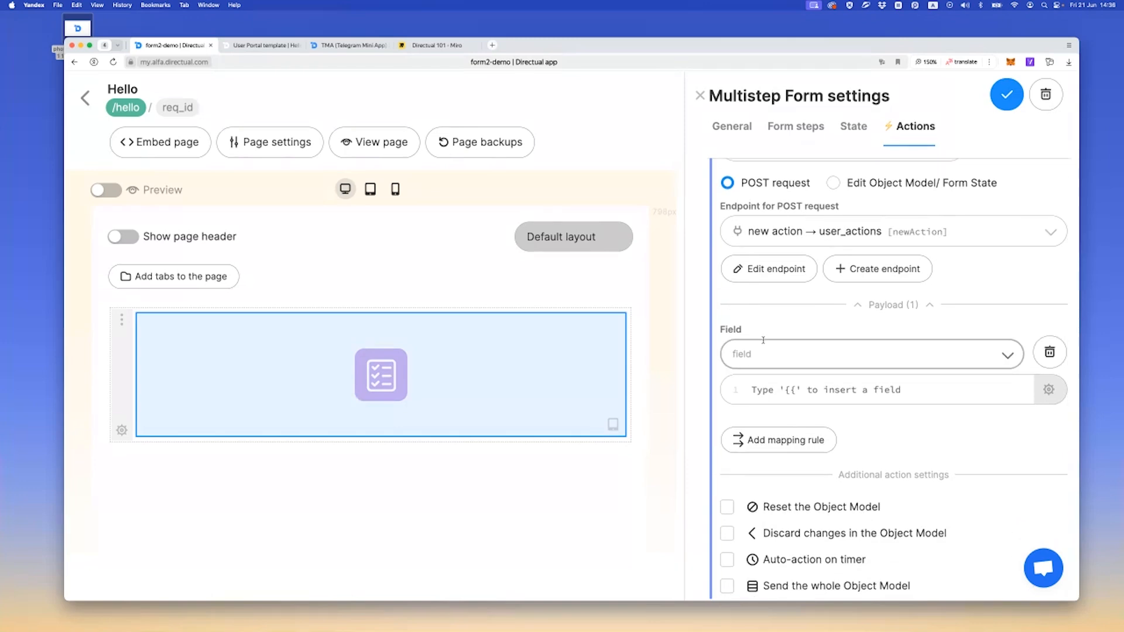
{"action": "left_click", "coordinate": [759, 351]}
{"action": "left_click", "coordinate": [754, 382]}
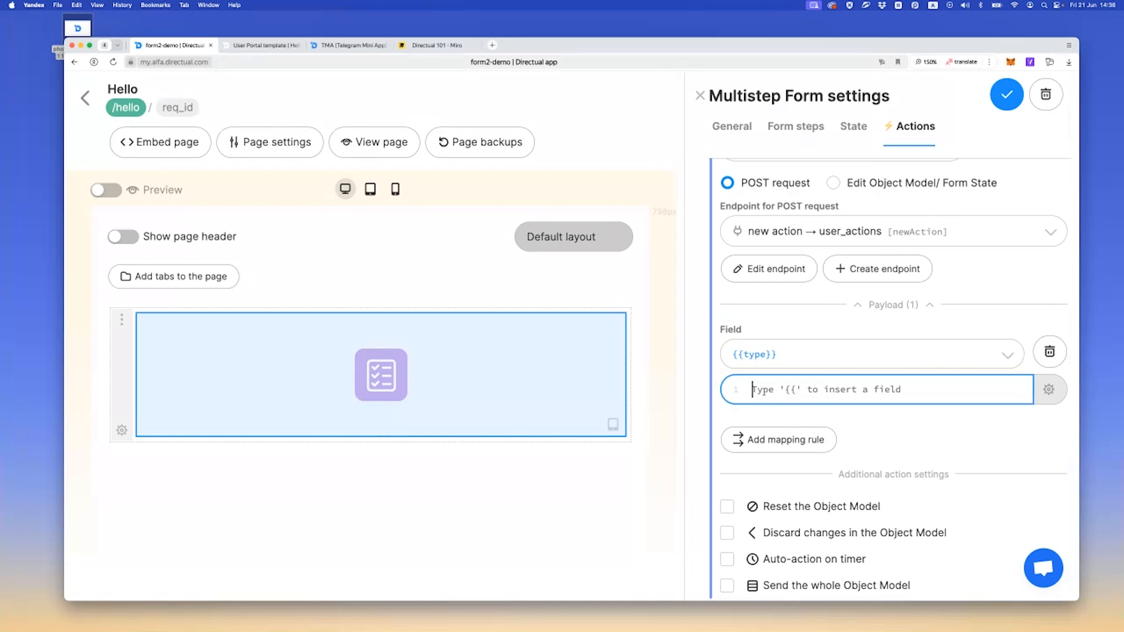
{"action": "type", "text": "new_reqiest"}
{"action": "left_click", "coordinate": [1007, 94]}
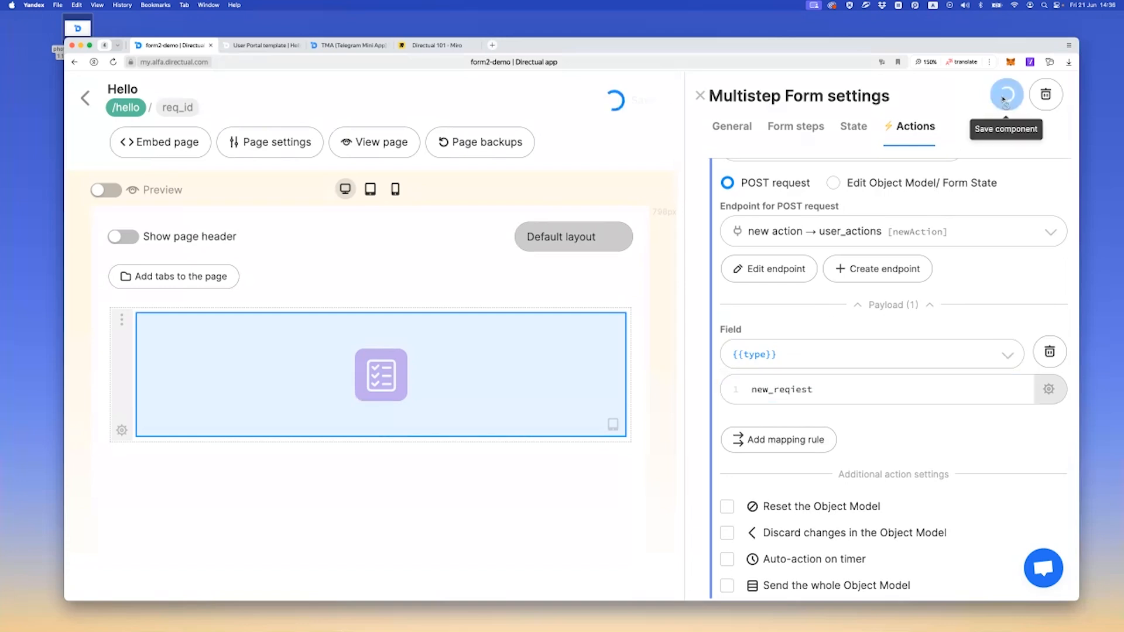
Test the Create new request button again on the live page and inspect the resulting record in user_actions
{"action": "left_click", "coordinate": [251, 46]}
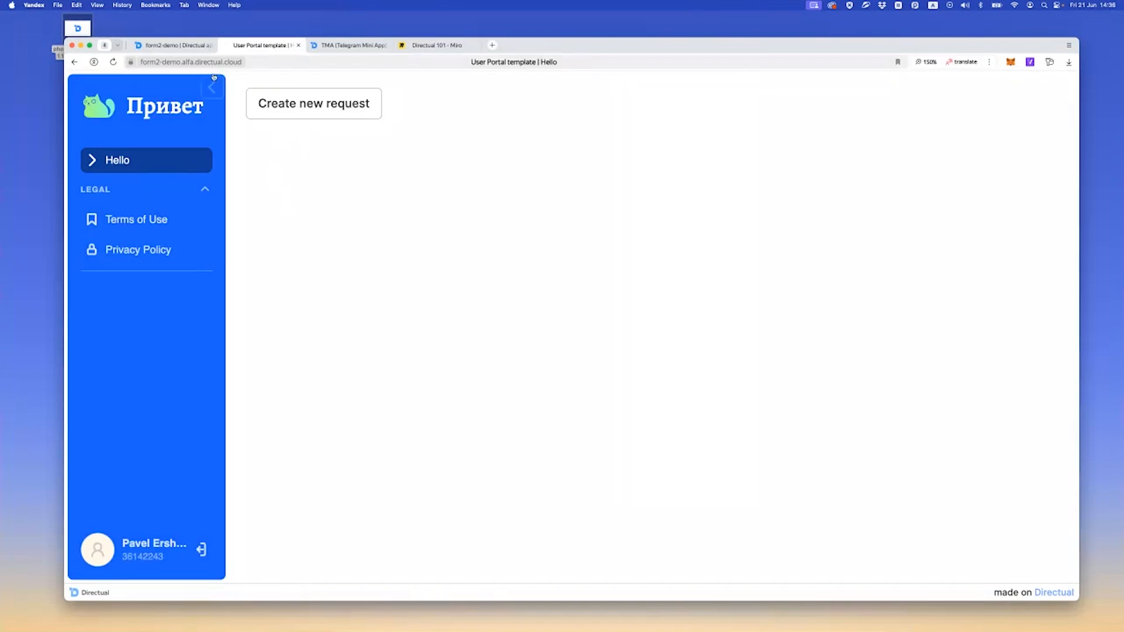
{"action": "left_click", "coordinate": [173, 45]}
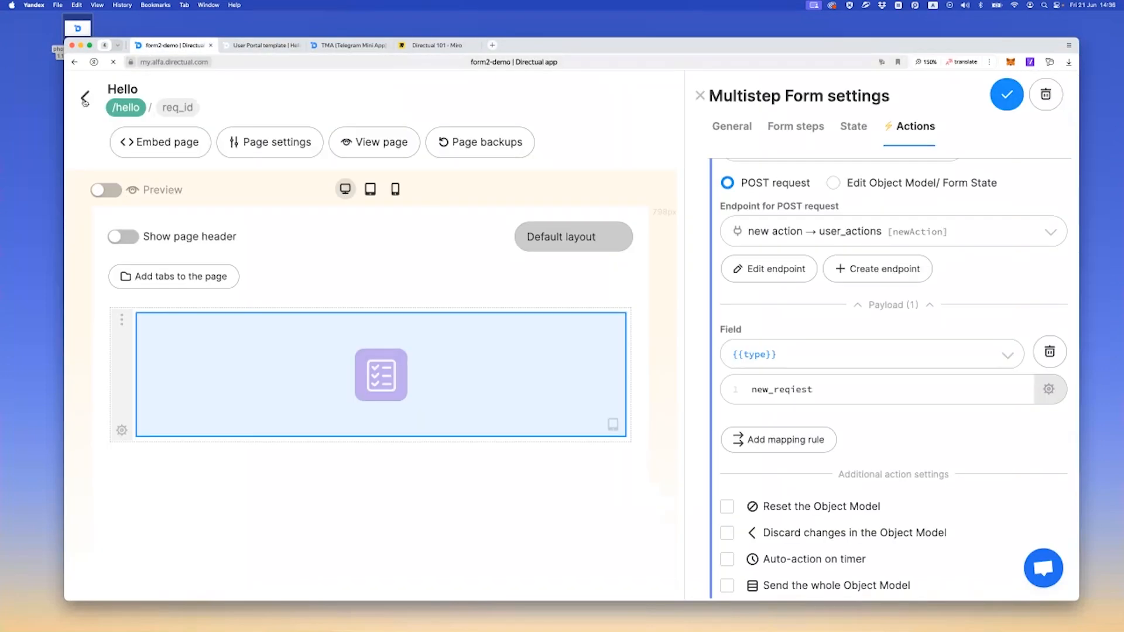
{"action": "left_click", "coordinate": [85, 98]}
{"action": "left_click", "coordinate": [235, 97]}
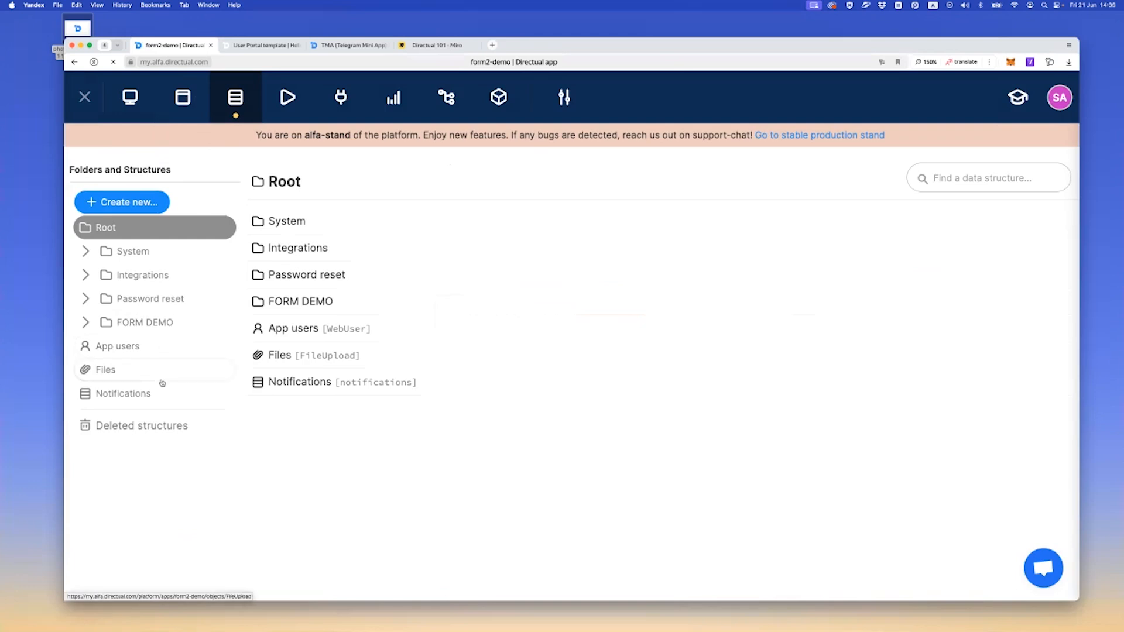
{"action": "left_click", "coordinate": [173, 322]}
{"action": "left_click", "coordinate": [184, 441]}
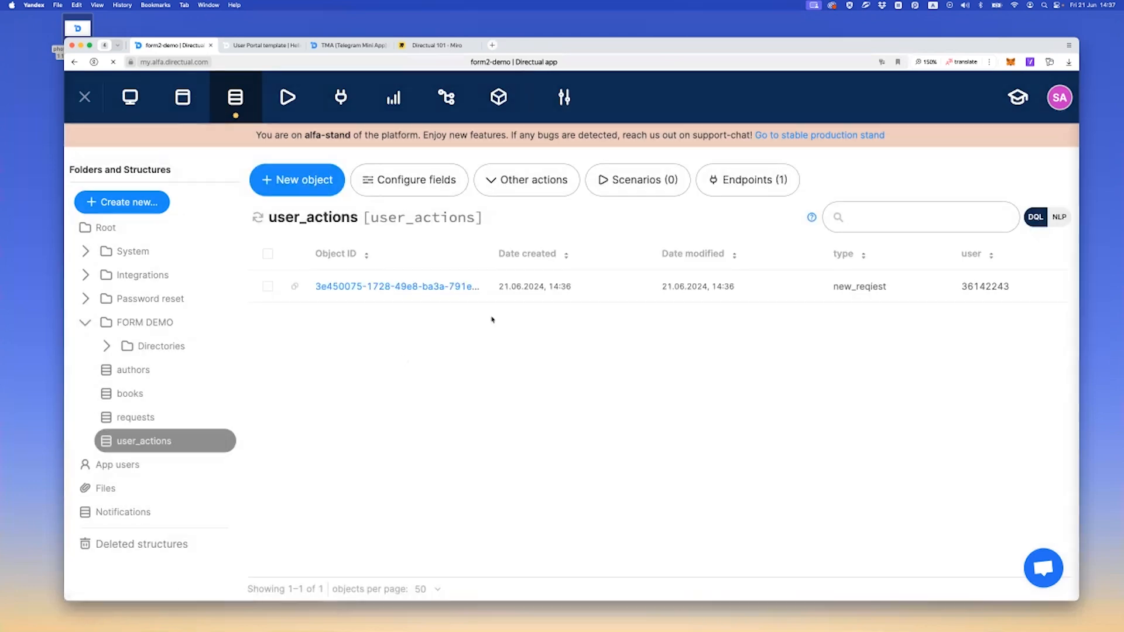
{"action": "left_click", "coordinate": [465, 287]}
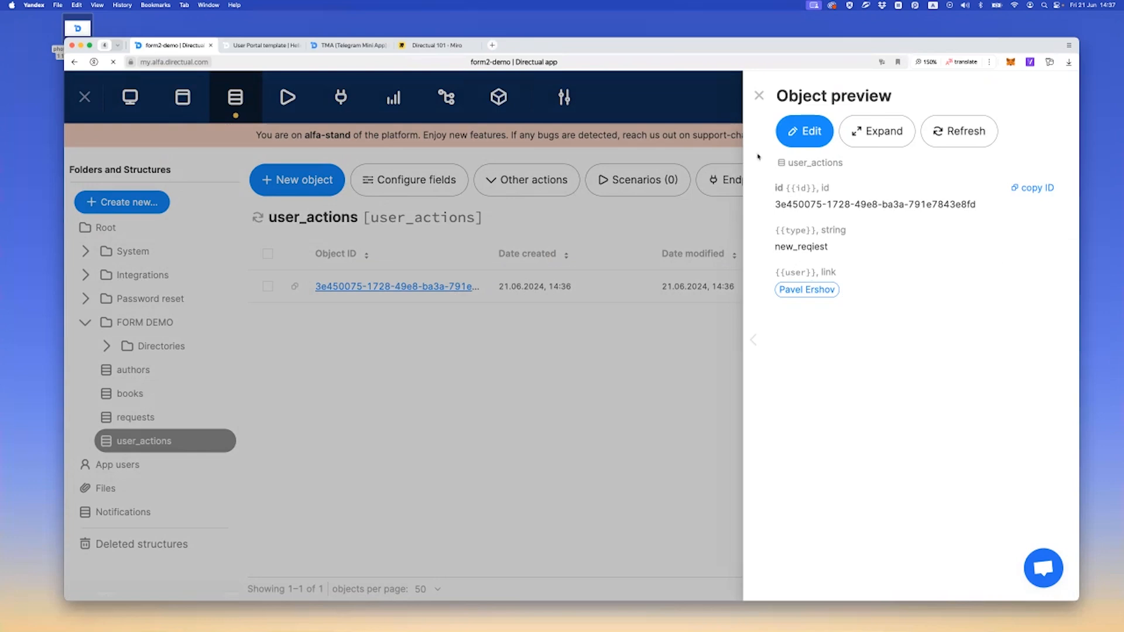
{"action": "left_click", "coordinate": [759, 95]}
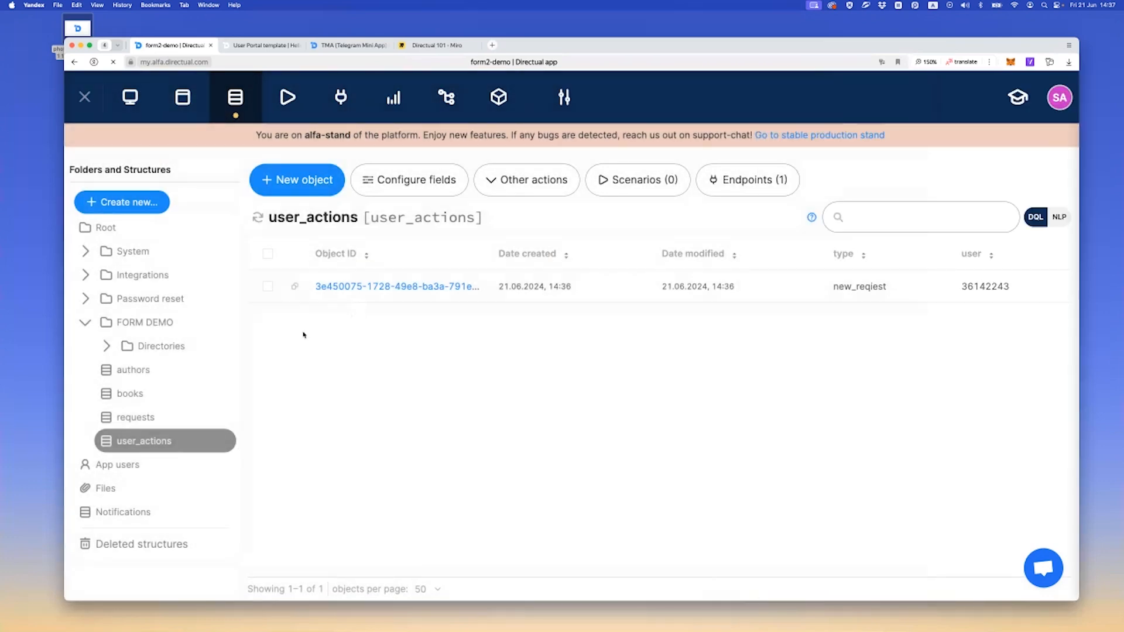
Open the app's list of scenarios
{"action": "left_click", "coordinate": [287, 102]}
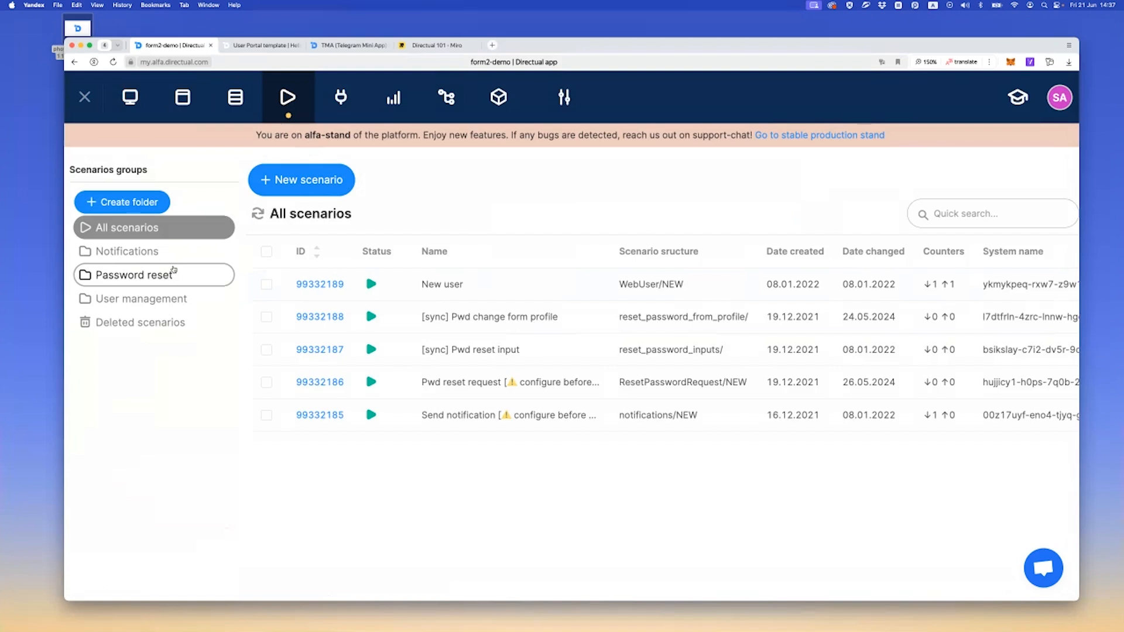
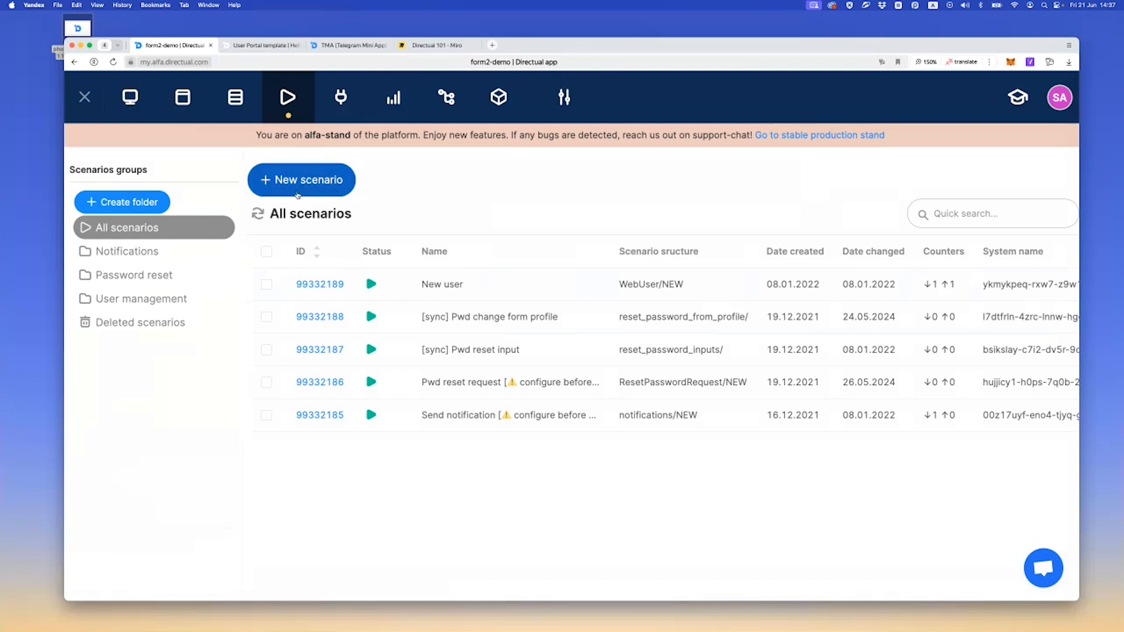
Create a scenario named process actitons with user_actions as its target data structure, and open it
{"action": "left_click", "coordinate": [301, 180]}
{"action": "type", "text": "process actitons"}
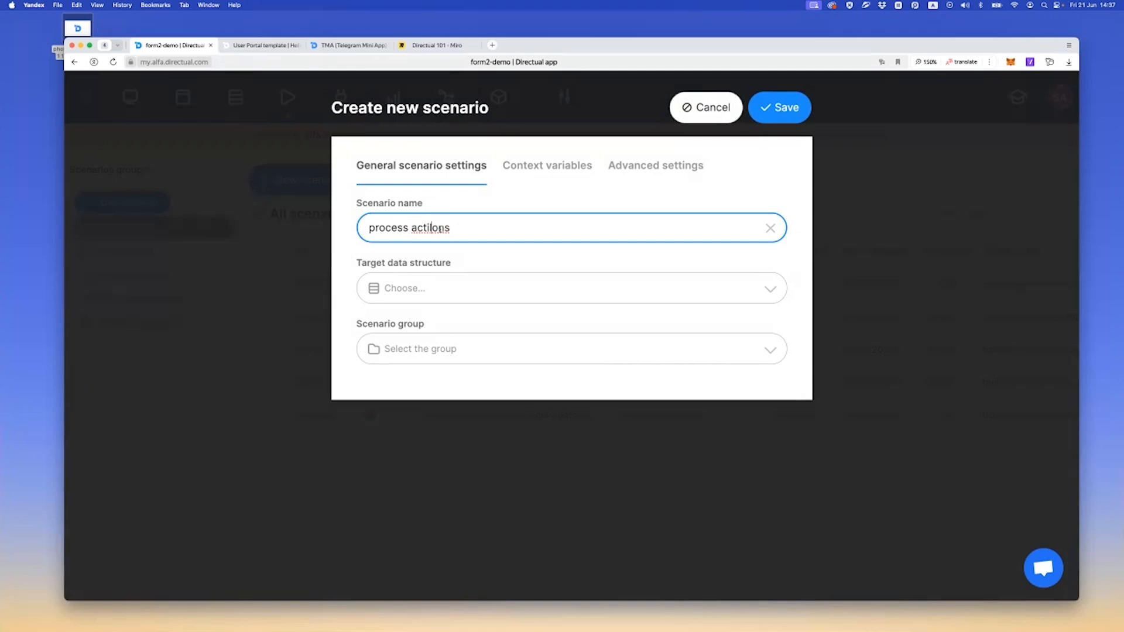
{"action": "left_click", "coordinate": [445, 286]}
{"action": "type", "text": "act"}
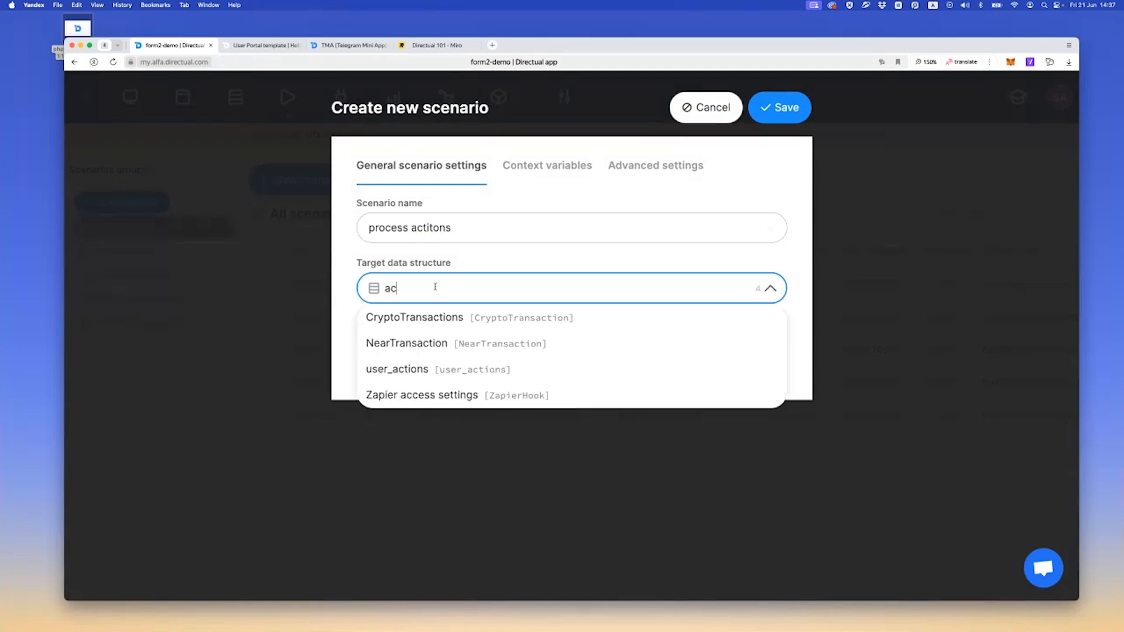
{"action": "key", "text": "Down"}
{"action": "key", "text": "Down"}
{"action": "key", "text": "Down"}
{"action": "key", "text": "Return"}
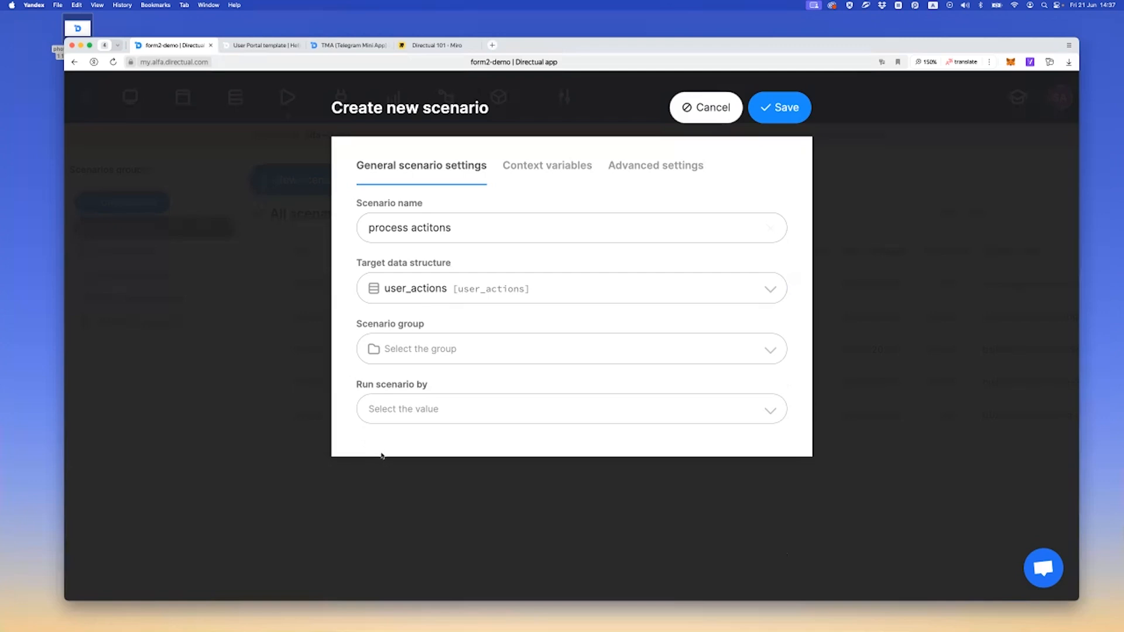
{"action": "left_click", "coordinate": [781, 108]}
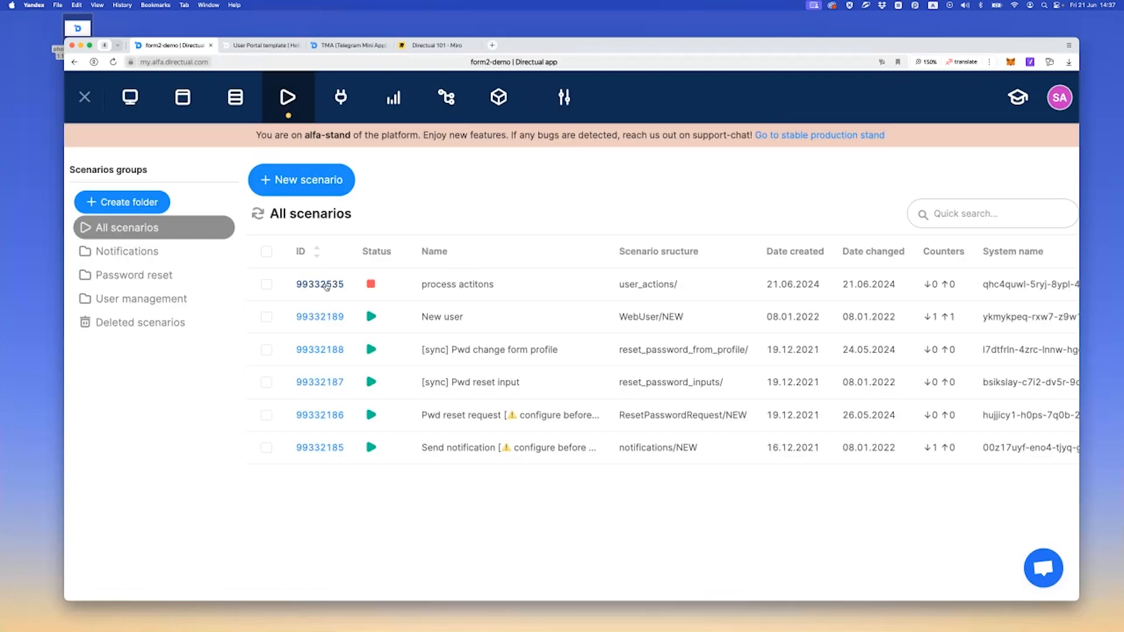
{"action": "left_click", "coordinate": [326, 285]}
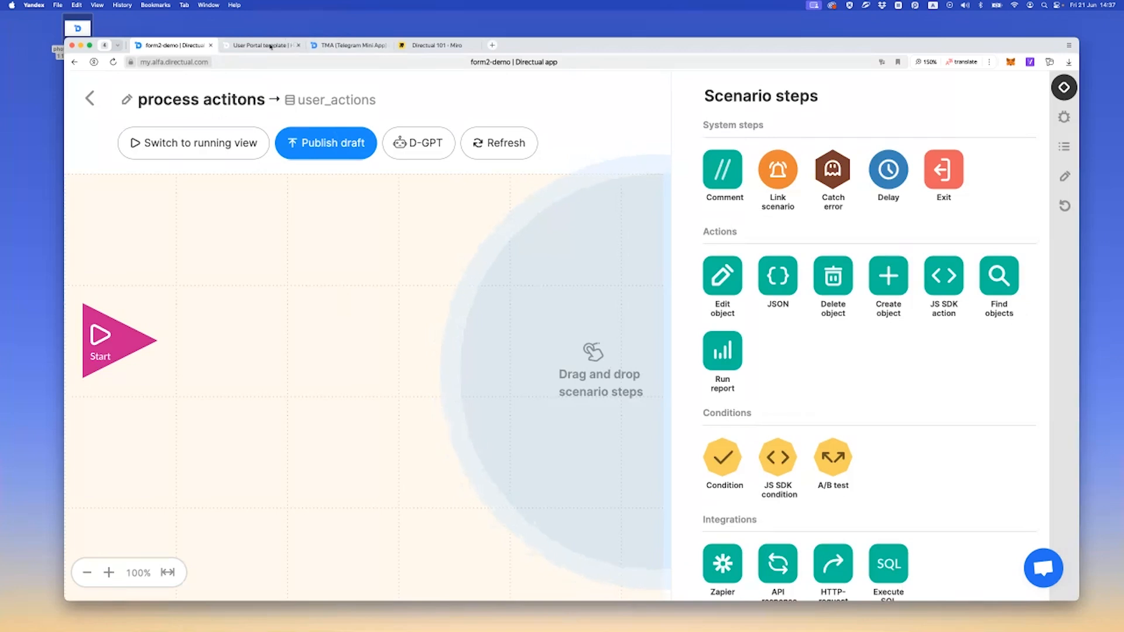
Open the user_actions structure in a separate tab, and add a Condition step linked from Start with a Comment step above it
{"action": "right_click", "coordinate": [301, 98]}
{"action": "left_click", "coordinate": [345, 100]}
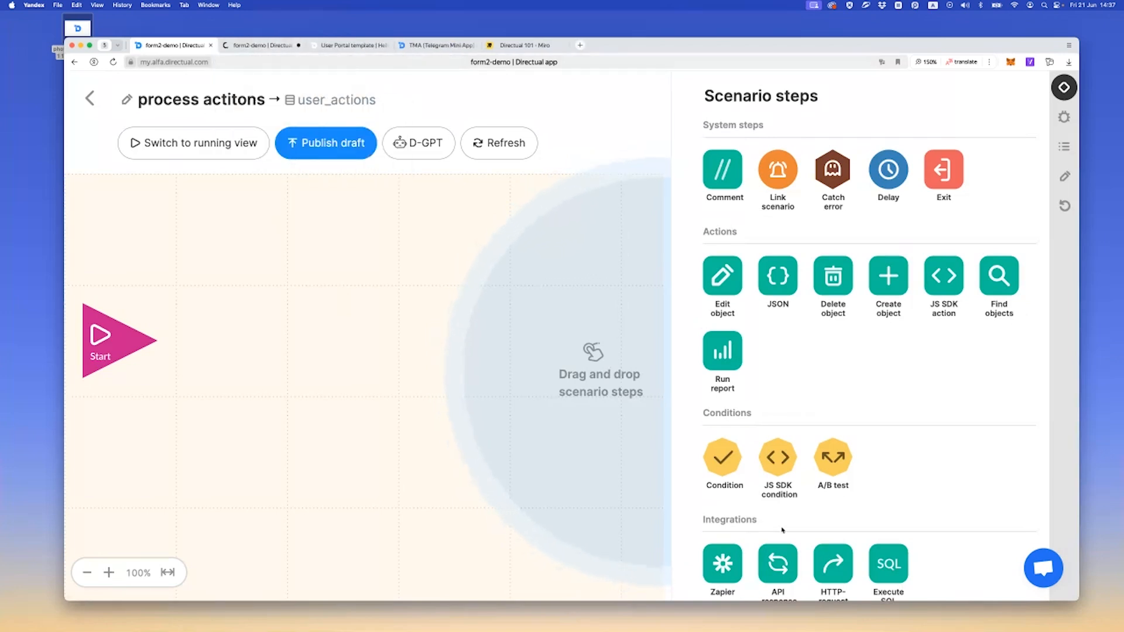
{"action": "left_click_drag", "start_coordinate": [723, 457], "coordinate": [232, 340]}
{"action": "left_click_drag", "start_coordinate": [157, 341], "coordinate": [226, 352]}
{"action": "left_click_drag", "start_coordinate": [674, 172], "coordinate": [240, 246]}
Copy the type value from the user_actions record and save it as the comment's text, new_reqiest
{"action": "left_click", "coordinate": [258, 46]}
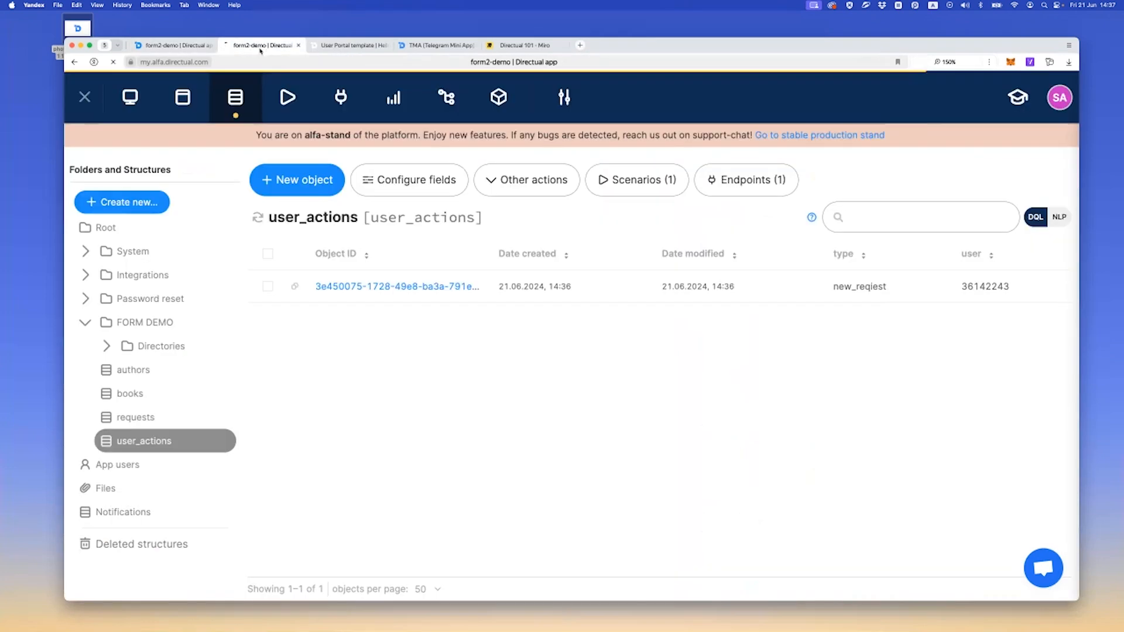
{"action": "left_click", "coordinate": [374, 286]}
{"action": "double_click", "coordinate": [793, 246]}
{"action": "key", "text": "super+c"}
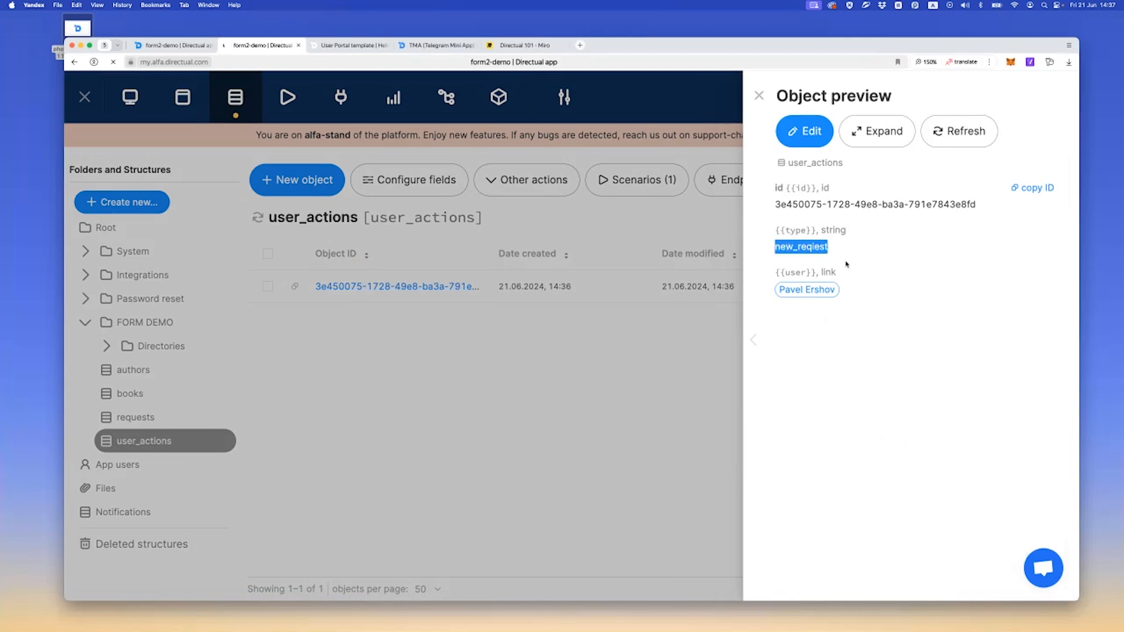
{"action": "left_click", "coordinate": [173, 46]}
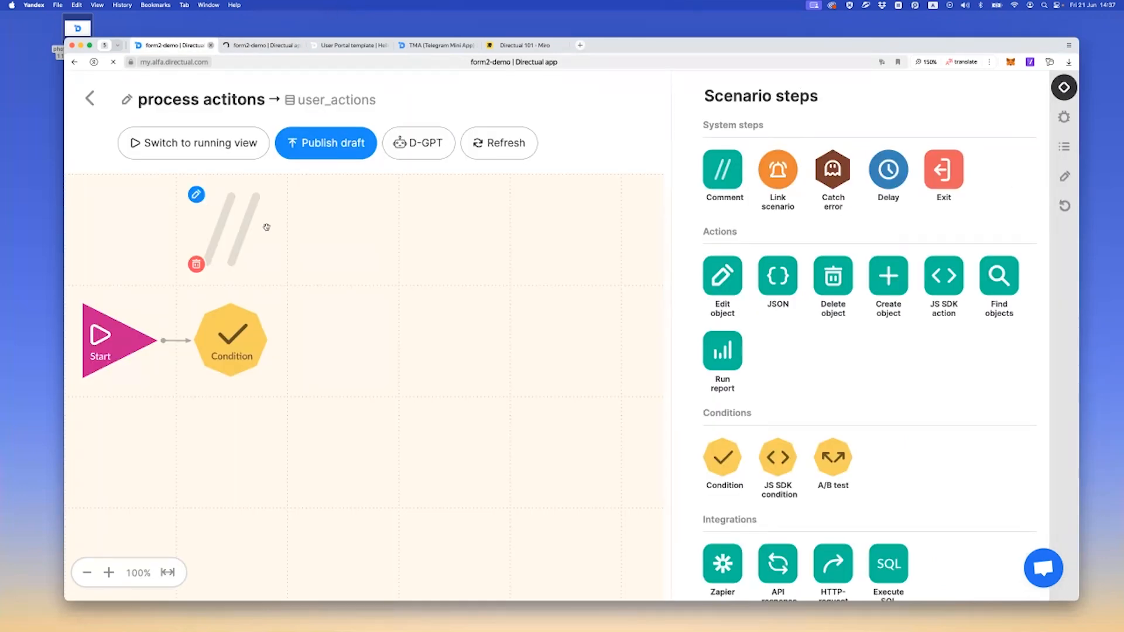
{"action": "double_click", "coordinate": [267, 227]}
{"action": "left_click", "coordinate": [408, 196]}
{"action": "key", "text": "super+v"}
{"action": "left_click", "coordinate": [950, 108]}
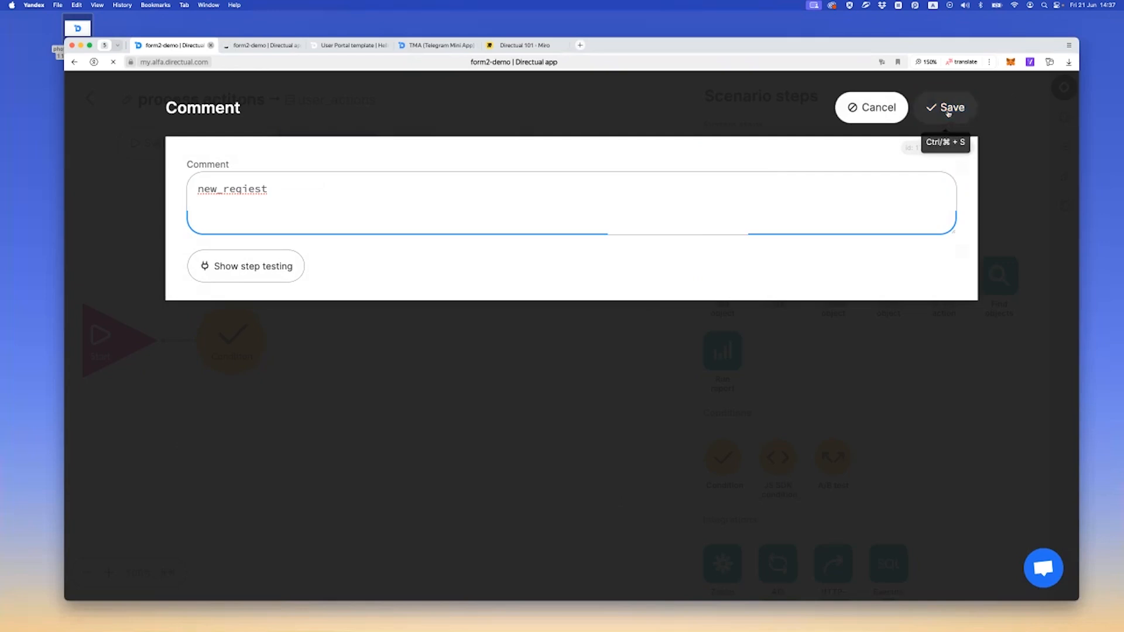
Configure the Condition step to check that {{type}} is equal to new_reqiest, and save it
{"action": "double_click", "coordinate": [219, 339]}
{"action": "left_click", "coordinate": [246, 174]}
{"action": "type", "text": "ty"}
{"action": "left_click", "coordinate": [249, 226]}
{"action": "left_click", "coordinate": [260, 246]}
{"action": "key", "text": "super+v"}
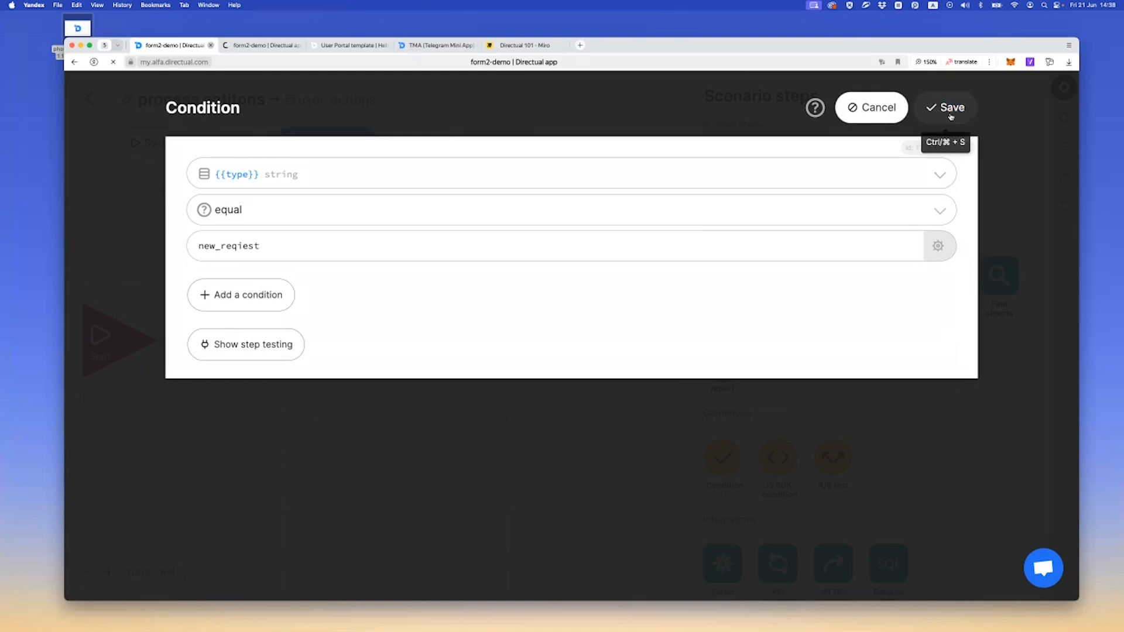
{"action": "left_click", "coordinate": [943, 107]}
Add a Create object step on the condition's YES branch that creates an object in the requests structure
{"action": "left_click_drag", "start_coordinate": [469, 292], "coordinate": [234, 448]}
{"action": "left_click_drag", "start_coordinate": [268, 339], "coordinate": [233, 436]}
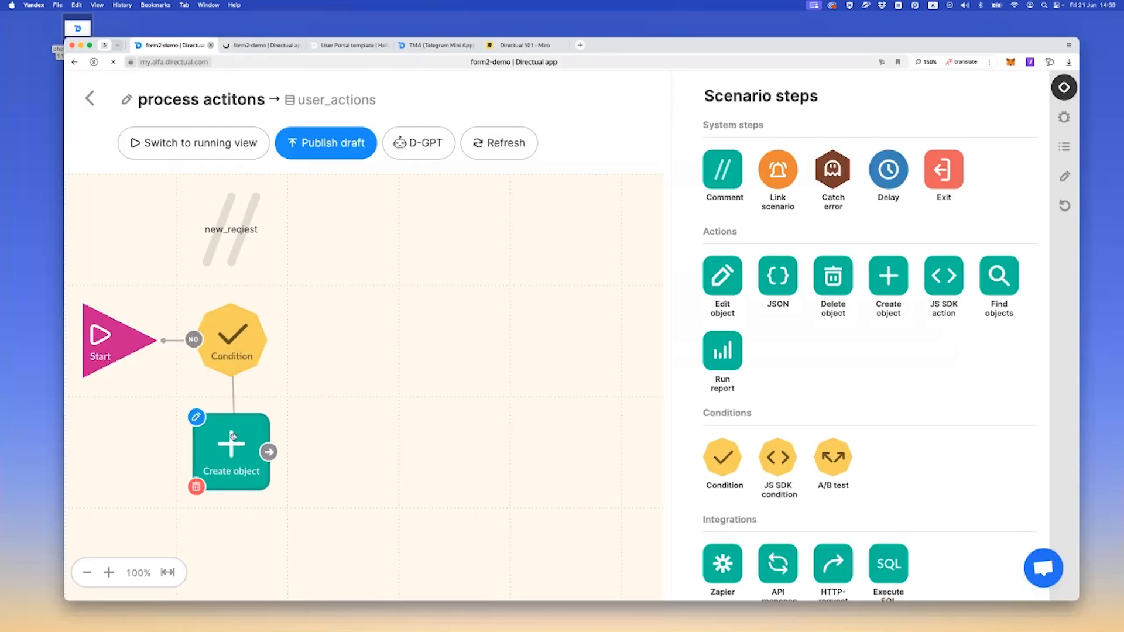
{"action": "left_click", "coordinate": [232, 436]}
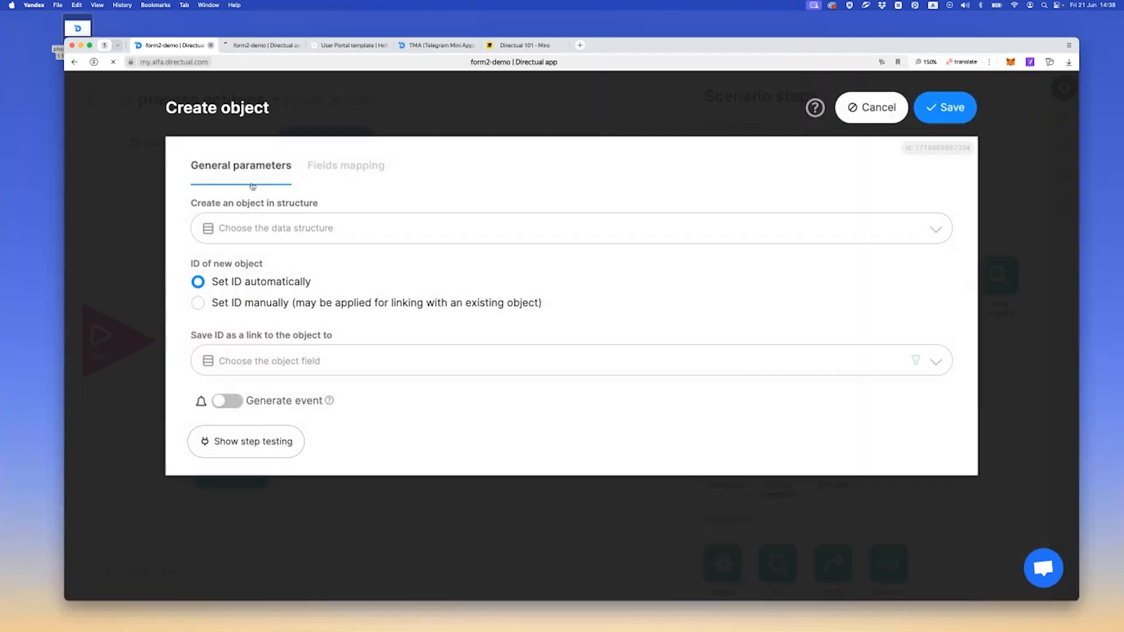
{"action": "left_click", "coordinate": [261, 230]}
{"action": "type", "text": "rq"}
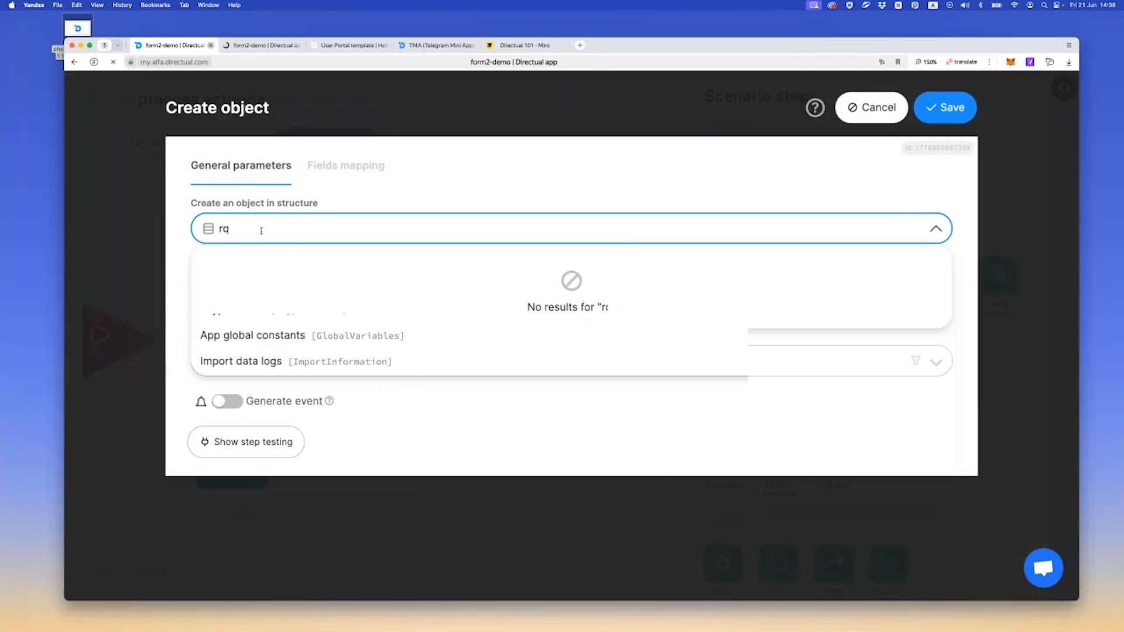
{"action": "key", "text": "BackSpace"}
{"action": "type", "text": "eq"}
{"action": "key", "text": "Return"}
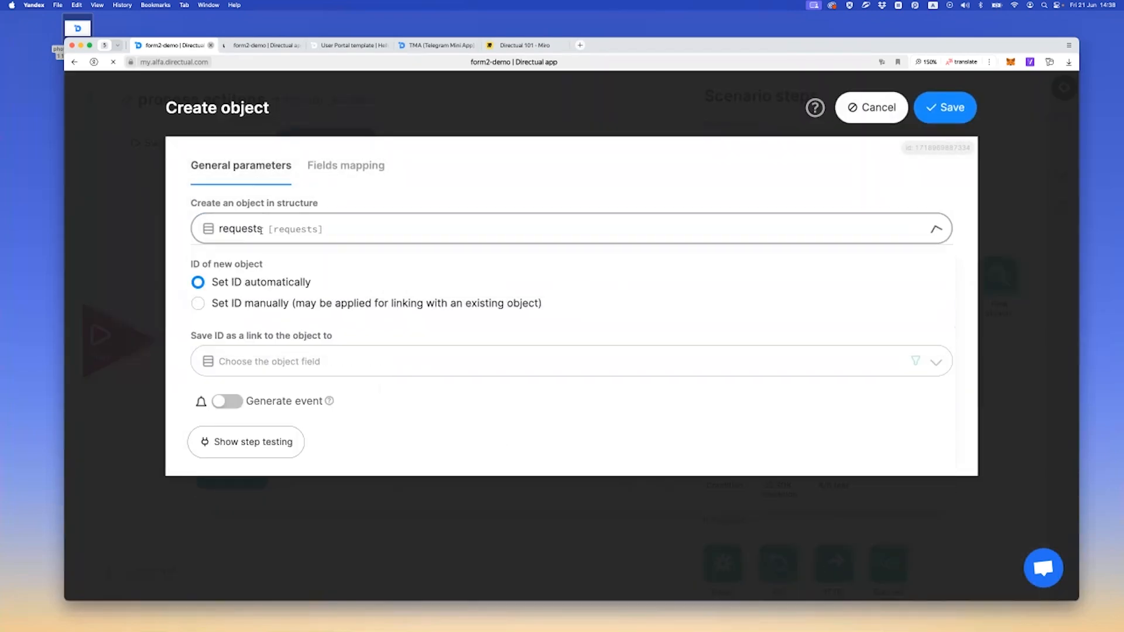
Map the new request's {{user_id}} field to {{user}} and save the Create object step
{"action": "left_click", "coordinate": [344, 166]}
{"action": "left_click", "coordinate": [272, 219]}
{"action": "left_click", "coordinate": [274, 228]}
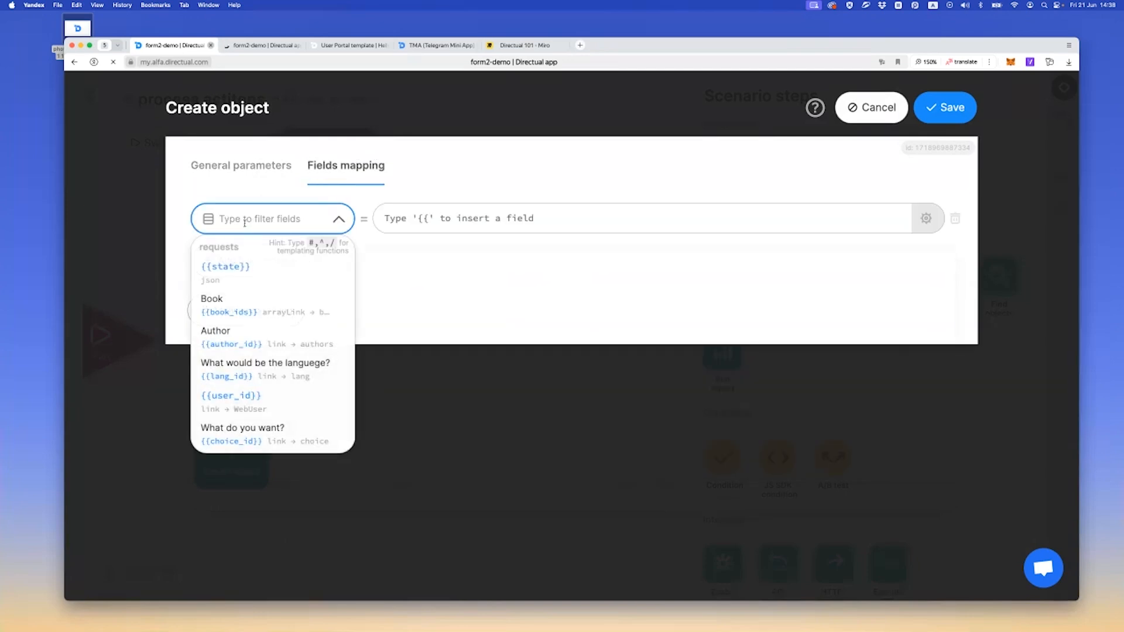
{"action": "left_click", "coordinate": [234, 400]}
{"action": "left_click", "coordinate": [414, 217]}
{"action": "type", "text": "{{u"}
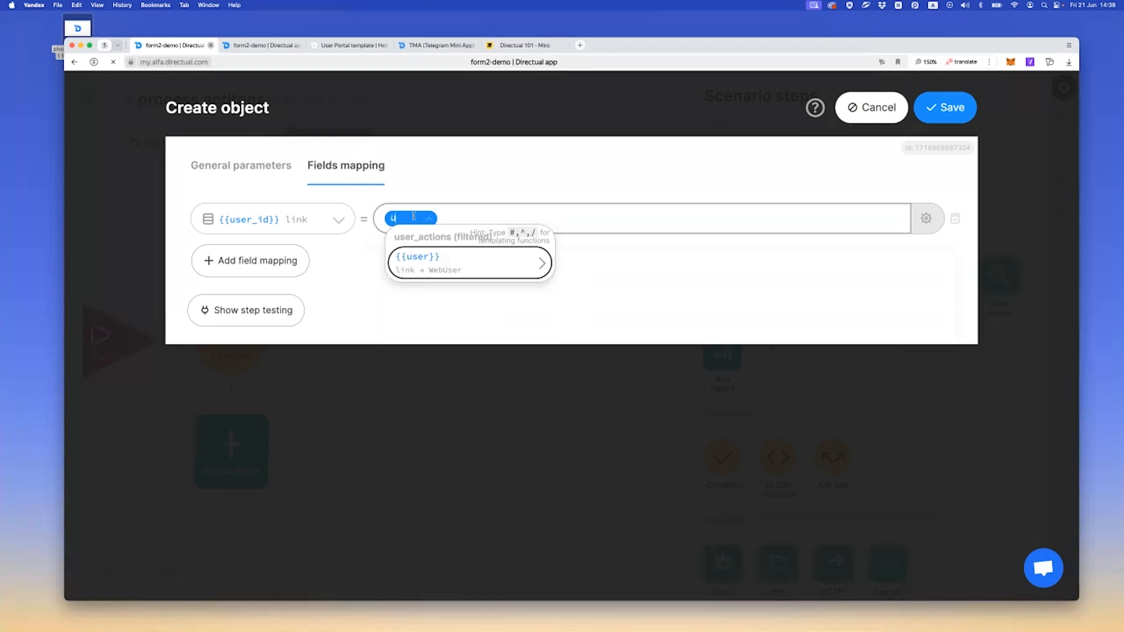
{"action": "key", "text": "Return"}
{"action": "left_click", "coordinate": [947, 109]}
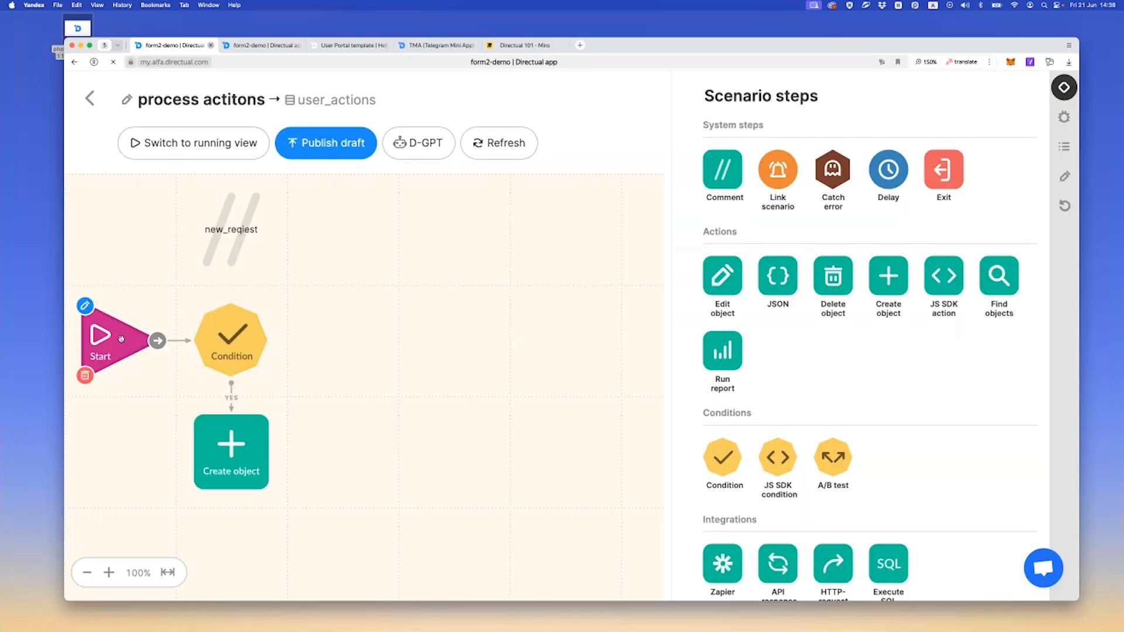
Add a context variable with the system name req_id to the scenario's starting parameters
{"action": "left_click", "coordinate": [120, 340]}
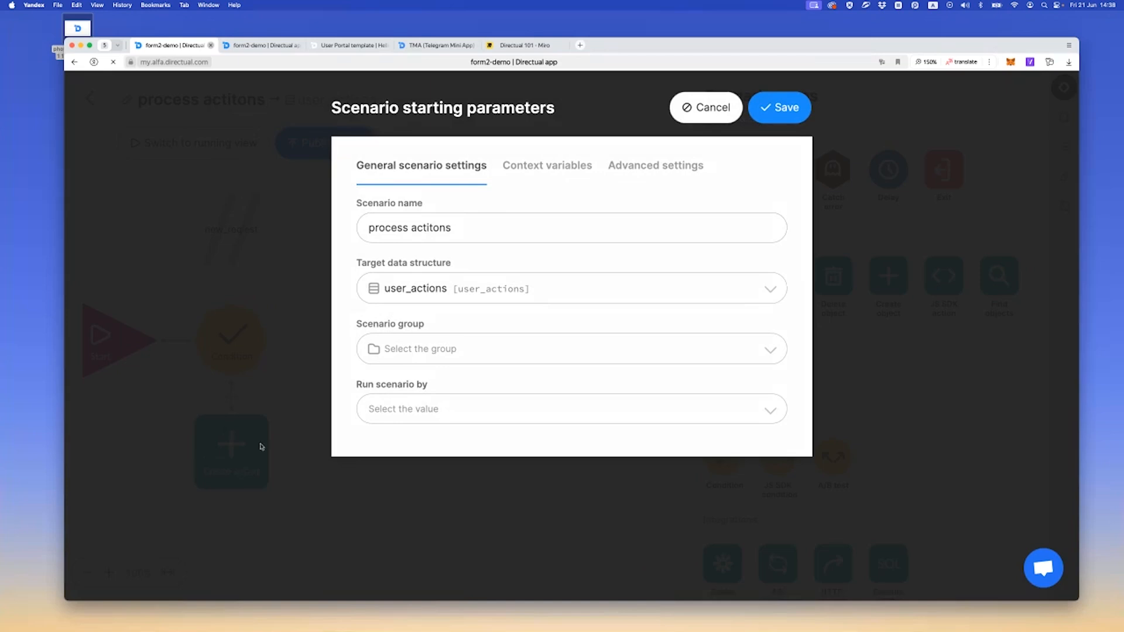
{"action": "left_click", "coordinate": [543, 175]}
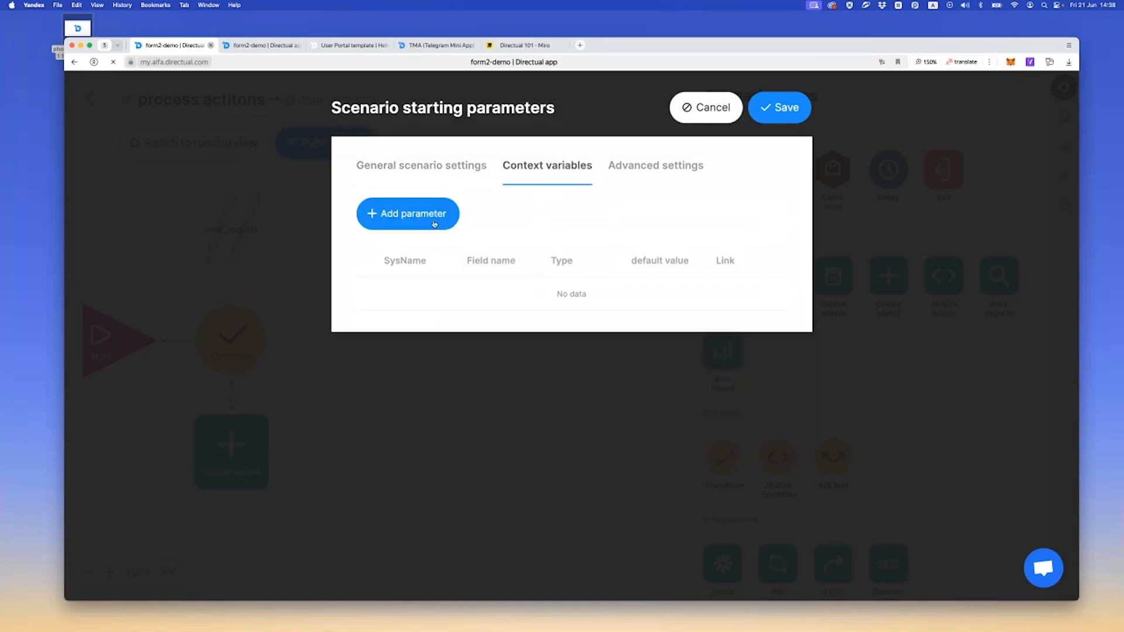
{"action": "left_click", "coordinate": [418, 214]}
{"action": "left_click", "coordinate": [423, 294]}
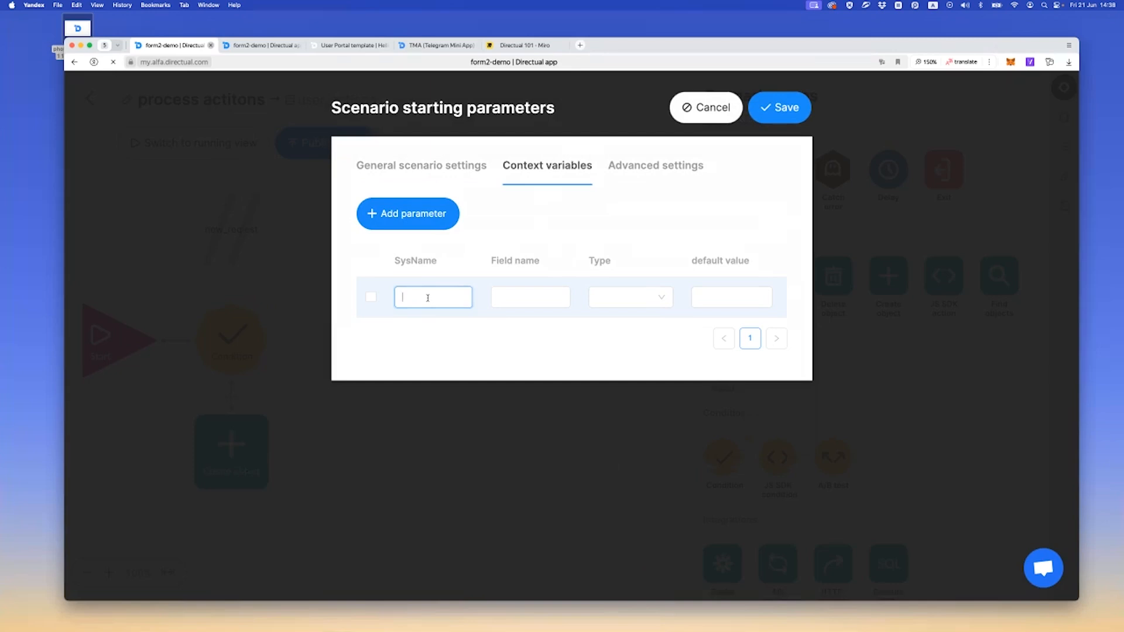
{"action": "type", "text": "req_id"}
{"action": "key", "text": "super+a"}
{"action": "key", "text": "super+c"}
Set the req_id variable's type to link, pointing to the requests structure, and save the starting parameters
{"action": "left_click", "coordinate": [603, 265]}
{"action": "left_click", "coordinate": [634, 307]}
{"action": "left_click", "coordinate": [633, 300]}
{"action": "left_click", "coordinate": [621, 328]}
{"action": "left_click", "coordinate": [624, 300]}
{"action": "left_click", "coordinate": [609, 321]}
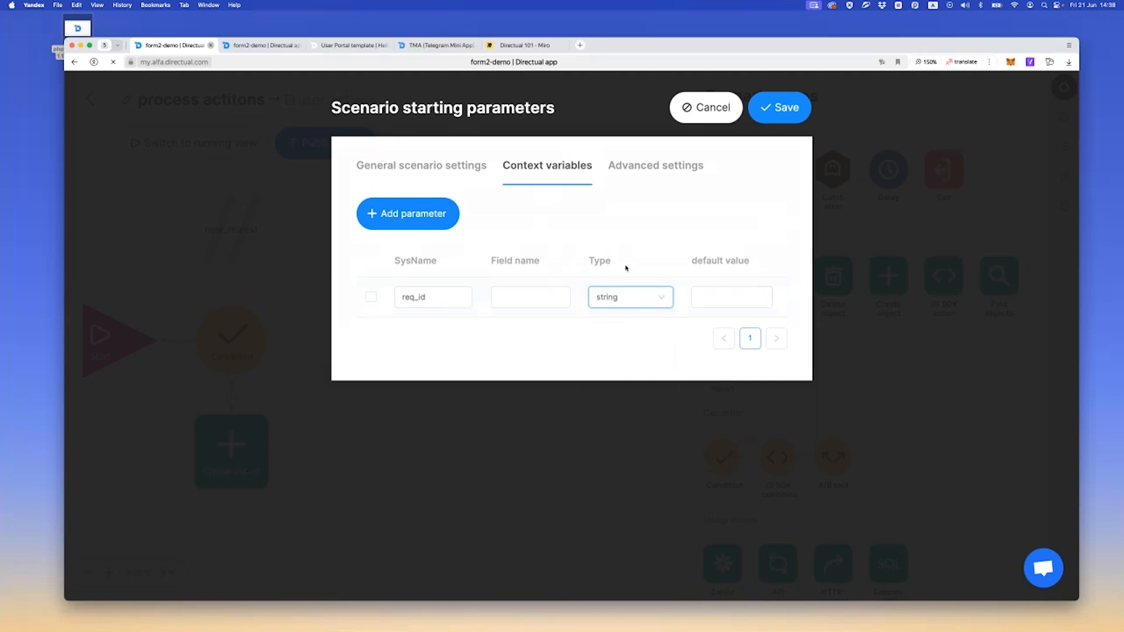
{"action": "left_click", "coordinate": [622, 302]}
{"action": "scroll", "coordinate": [633, 383], "scroll_direction": "down", "scroll_amount": 1}
{"action": "left_click", "coordinate": [619, 405]}
{"action": "scroll", "coordinate": [662, 311], "scroll_direction": "right", "scroll_amount": 3}
{"action": "left_click", "coordinate": [732, 295]}
{"action": "type", "text": "req"}
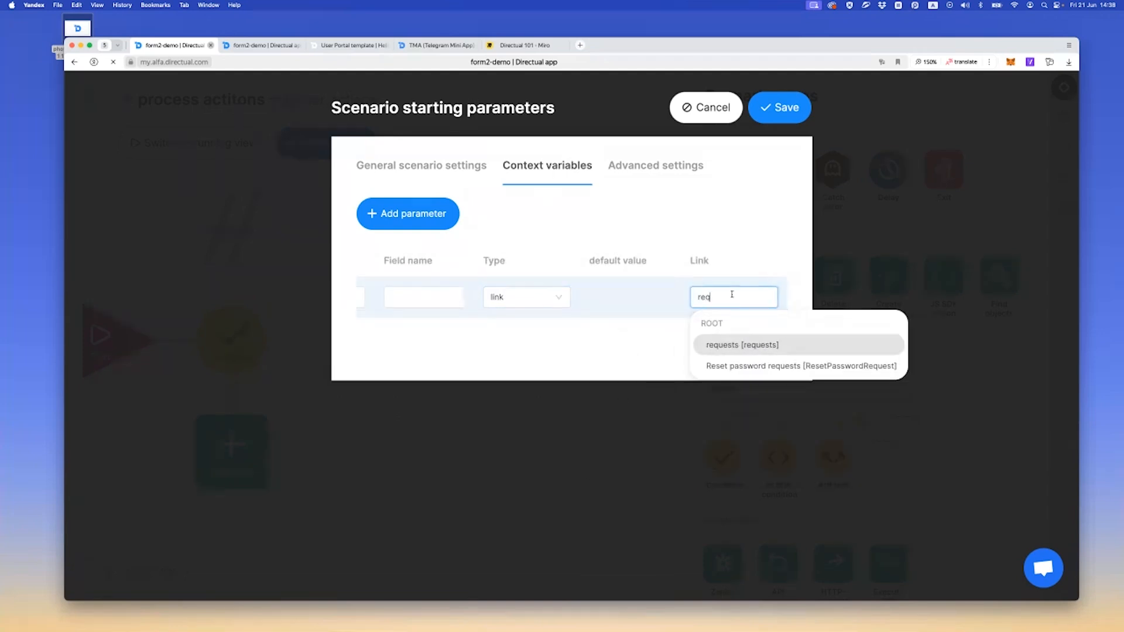
{"action": "left_click", "coordinate": [733, 343]}
{"action": "left_click", "coordinate": [778, 106]}
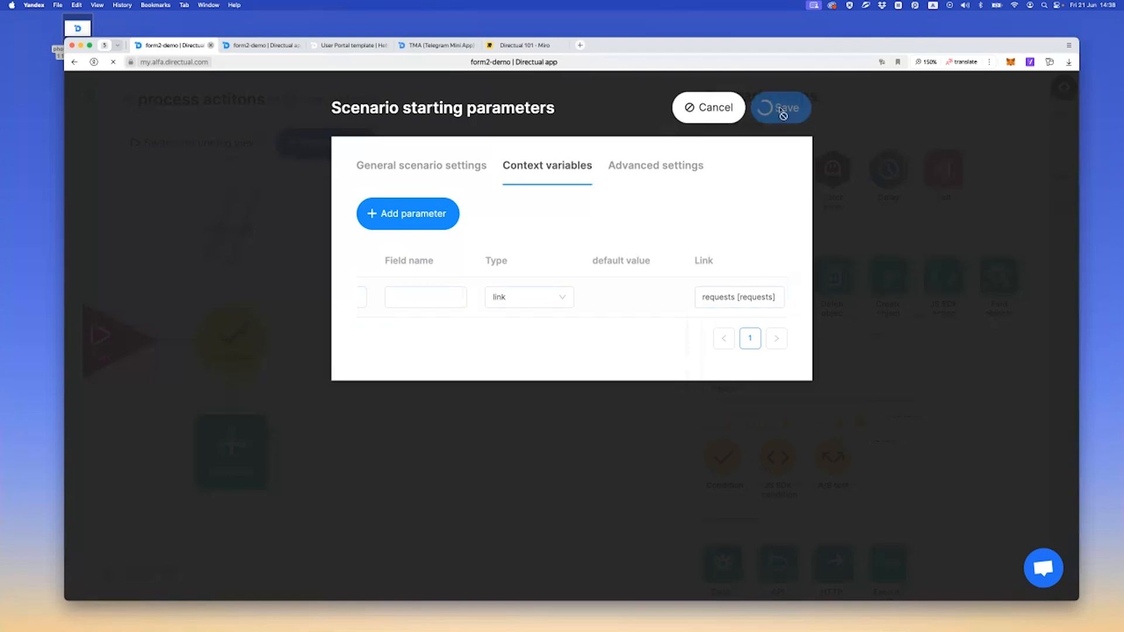
Set the Create object step to save the new object's ID as a link to {{ContextVar.req_id}}, and save it
{"action": "left_click", "coordinate": [209, 468]}
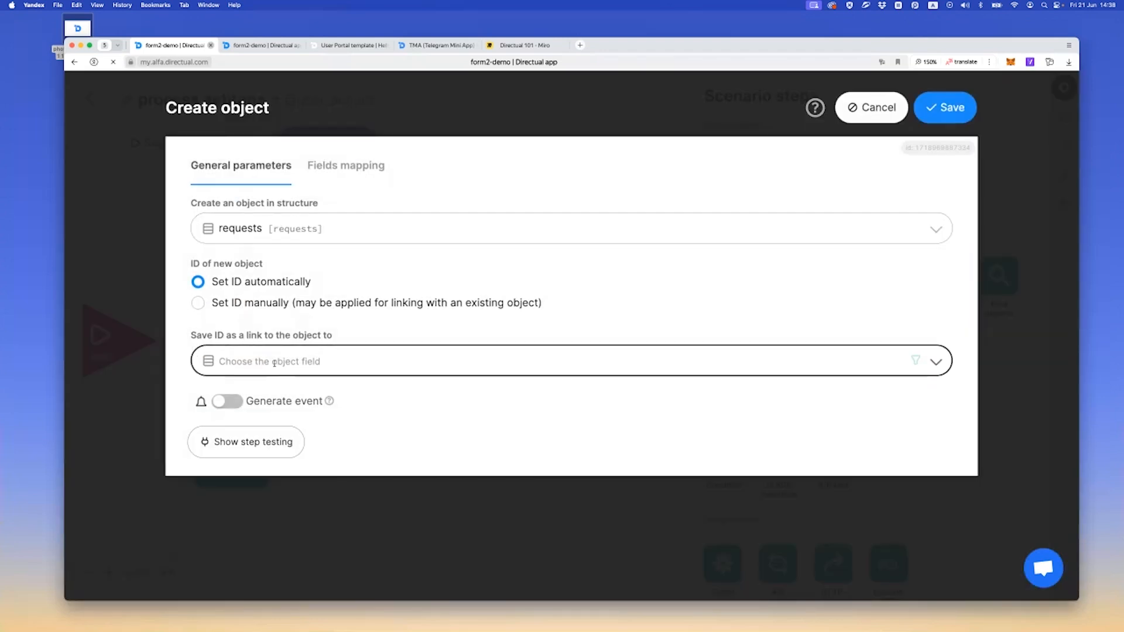
{"action": "left_click", "coordinate": [274, 363]}
{"action": "type", "text": "con"}
{"action": "key", "text": "Return"}
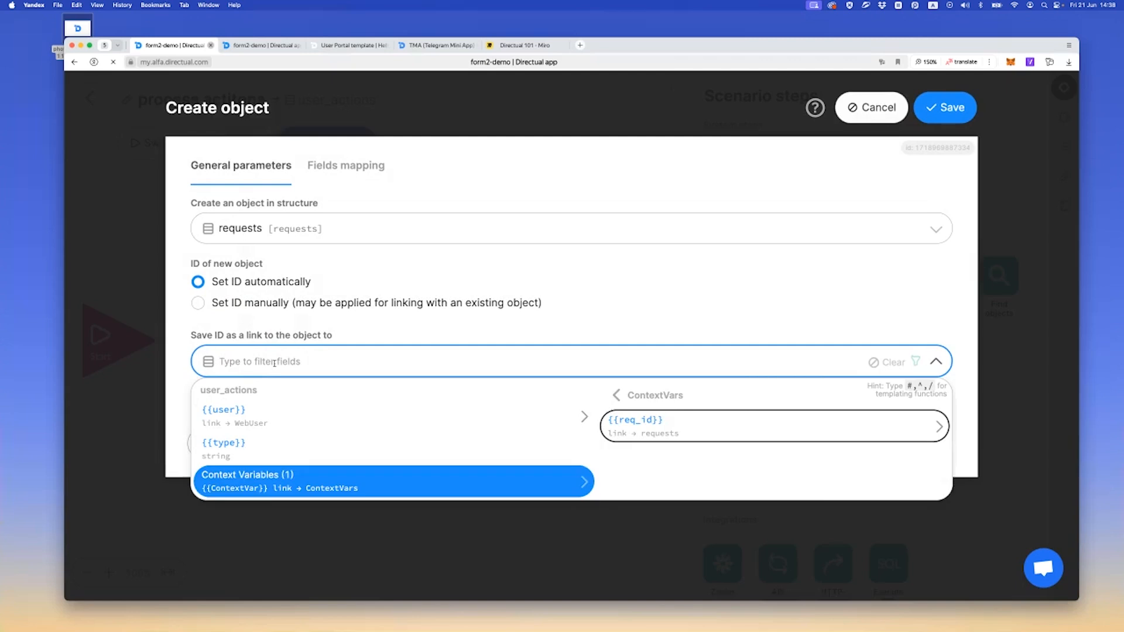
{"action": "key", "text": "Return"}
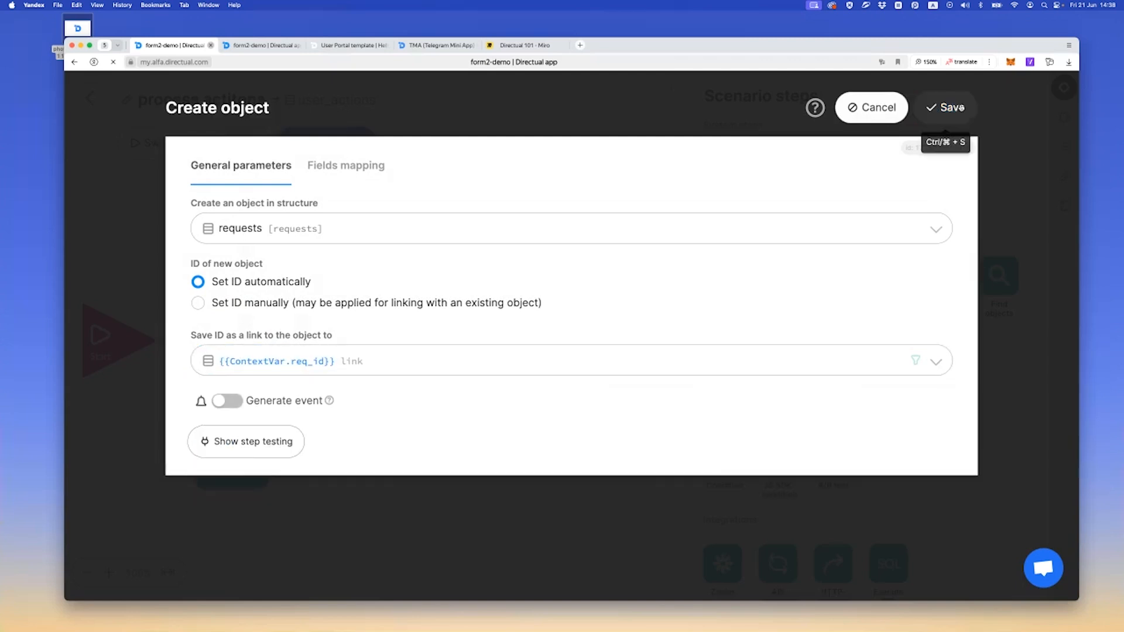
{"action": "left_click", "coordinate": [945, 108]}
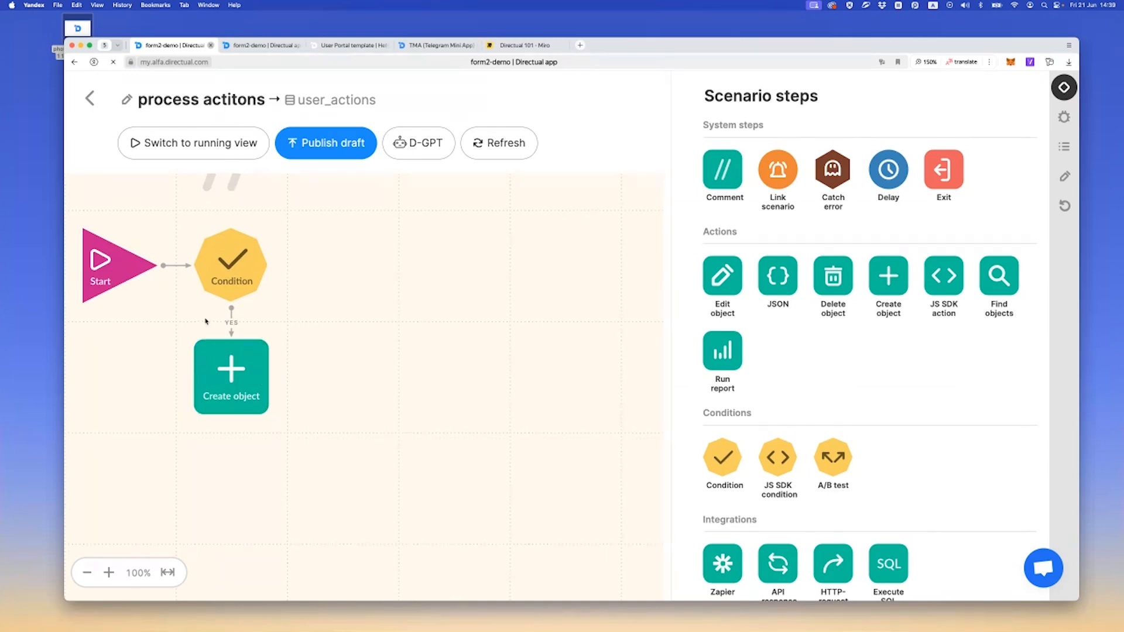
Search the Directual documentation for multi and open the Multistep Form article's section on processing requests synchronically
{"action": "scroll", "coordinate": [305, 252], "scroll_direction": "up", "scroll_amount": 2}
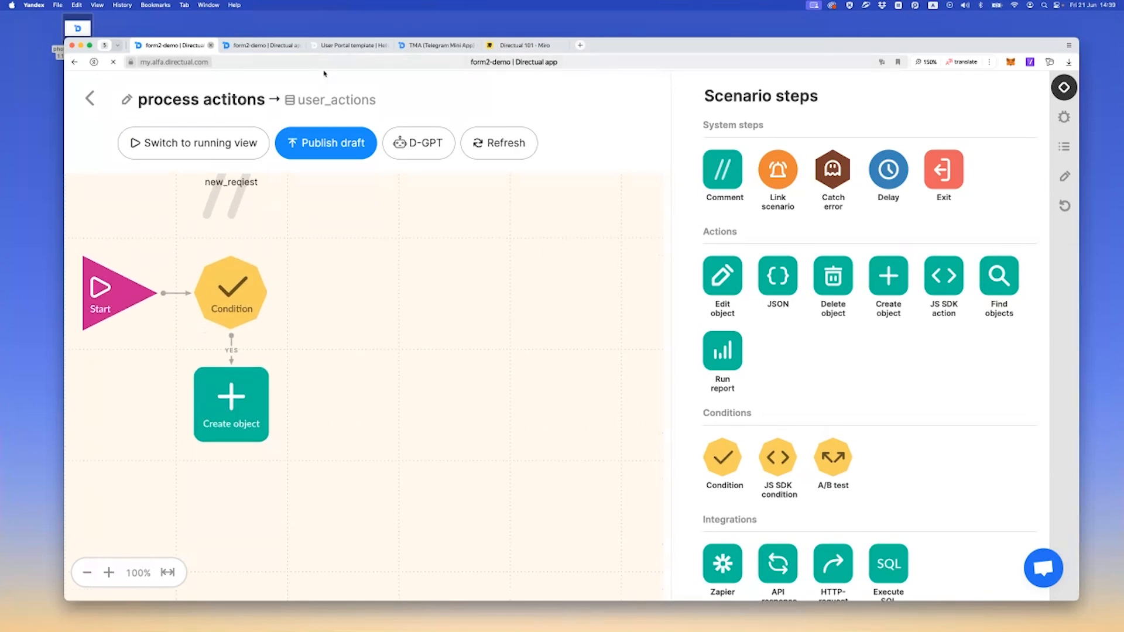
{"action": "left_click", "coordinate": [437, 45]}
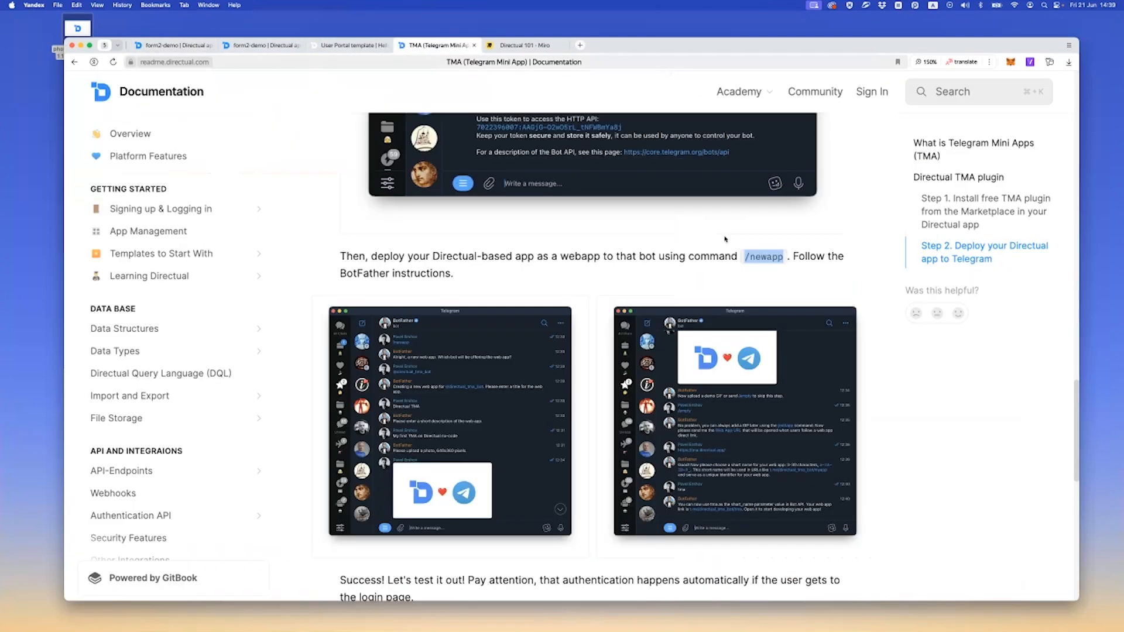
{"action": "left_click", "coordinate": [970, 89]}
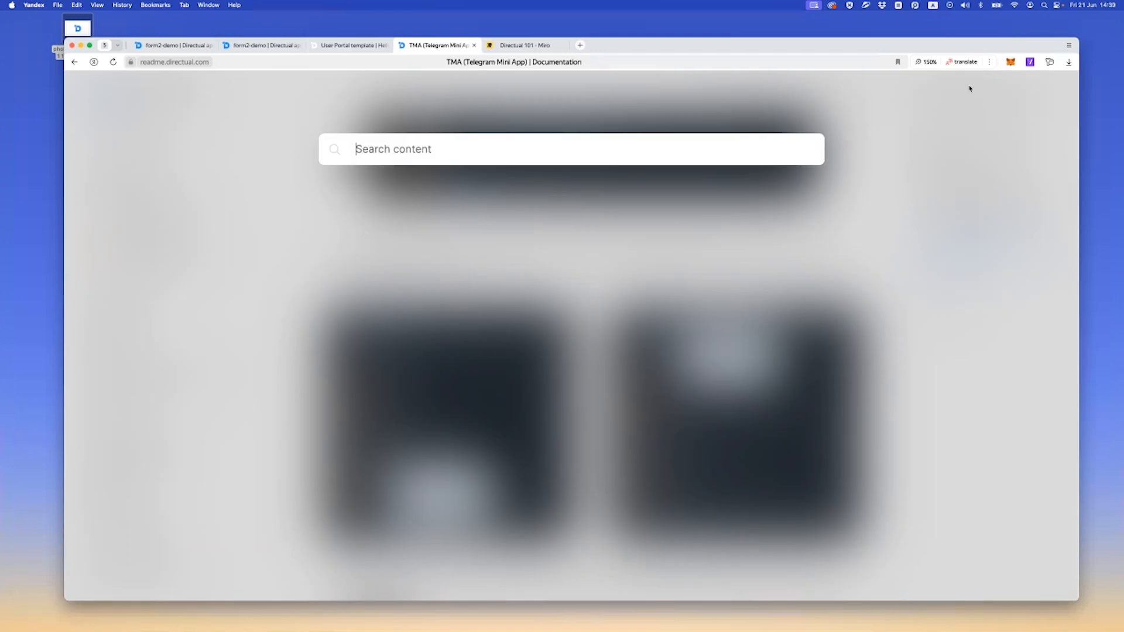
{"action": "type", "text": "mult"}
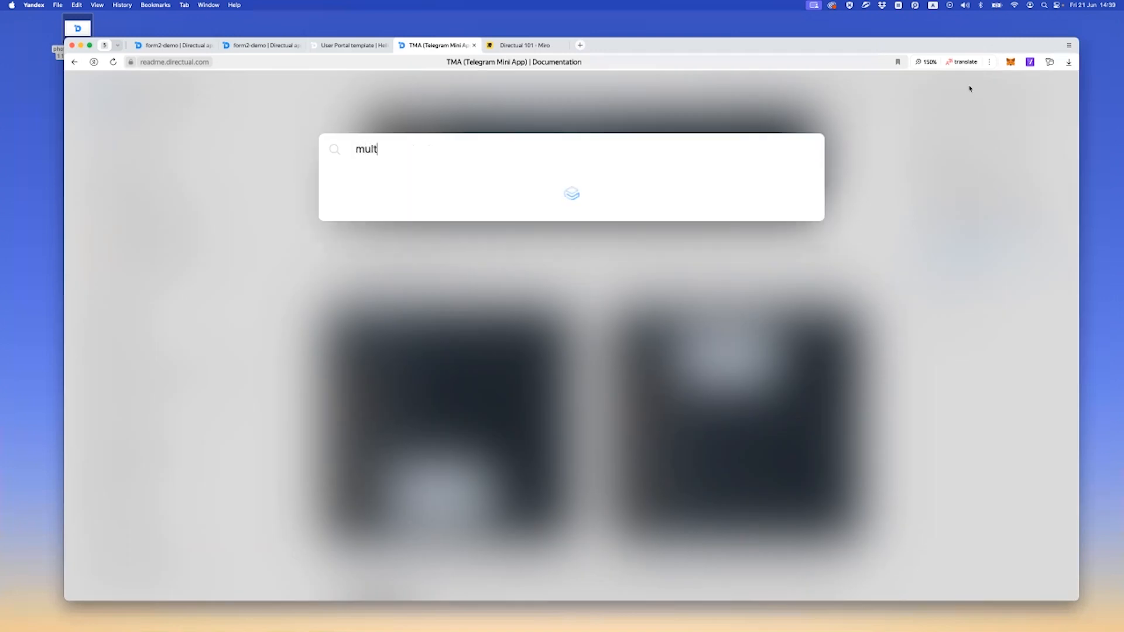
{"action": "type", "text": "i"}
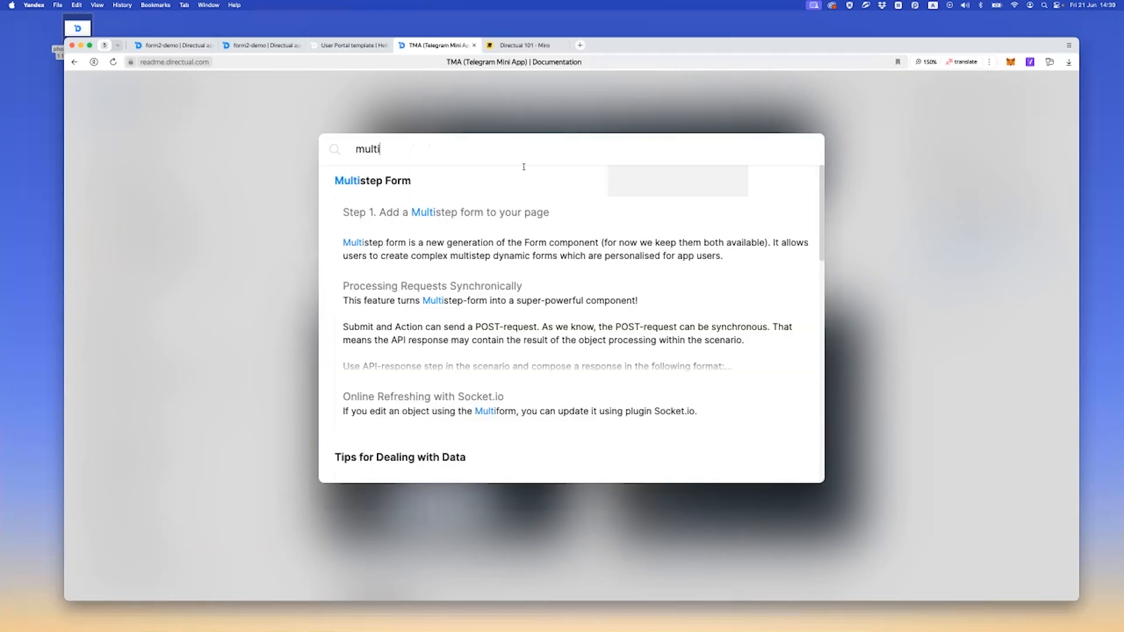
{"action": "left_click", "coordinate": [465, 187]}
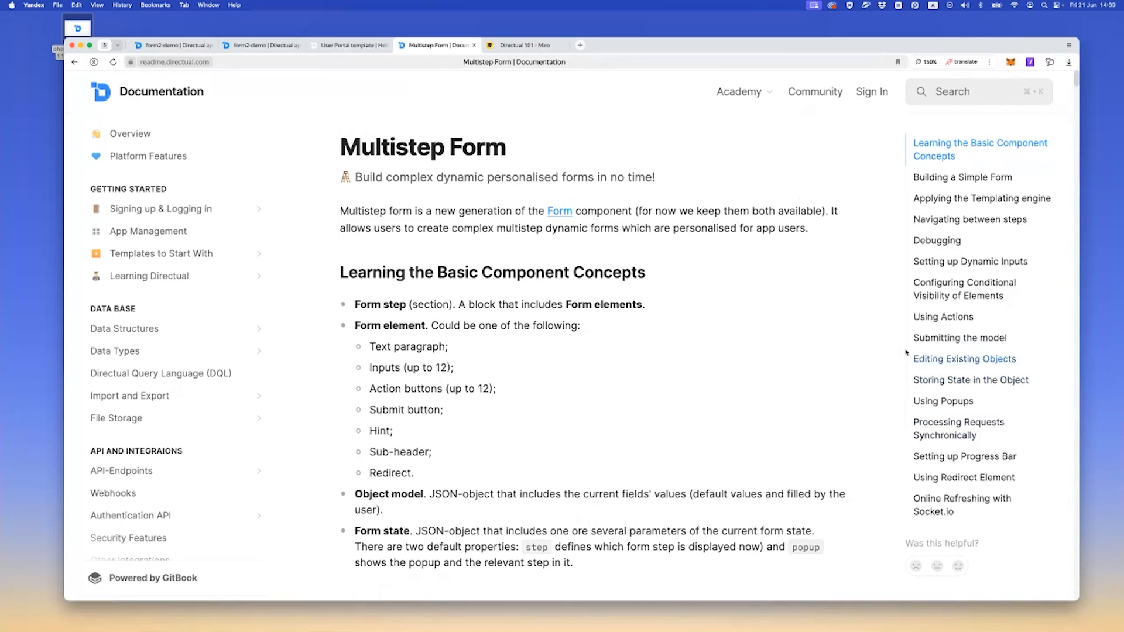
{"action": "left_click", "coordinate": [947, 429]}
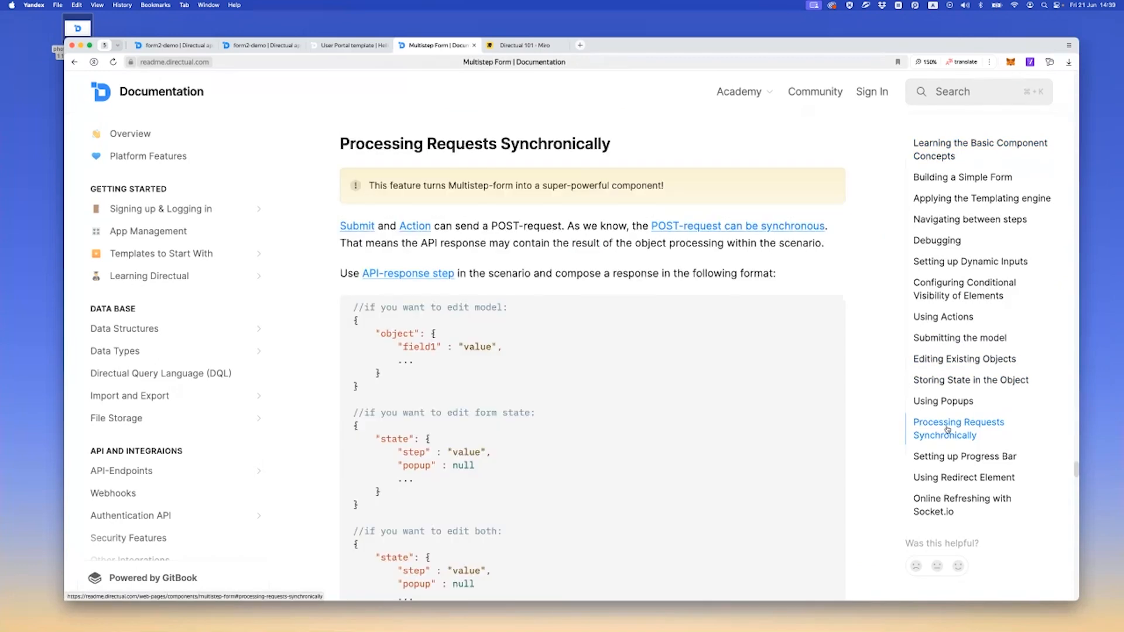
Review the documented response formats for editing the model and form state, and copy the redirect JSON example
{"action": "scroll", "coordinate": [375, 300], "scroll_direction": "down", "scroll_amount": 3}
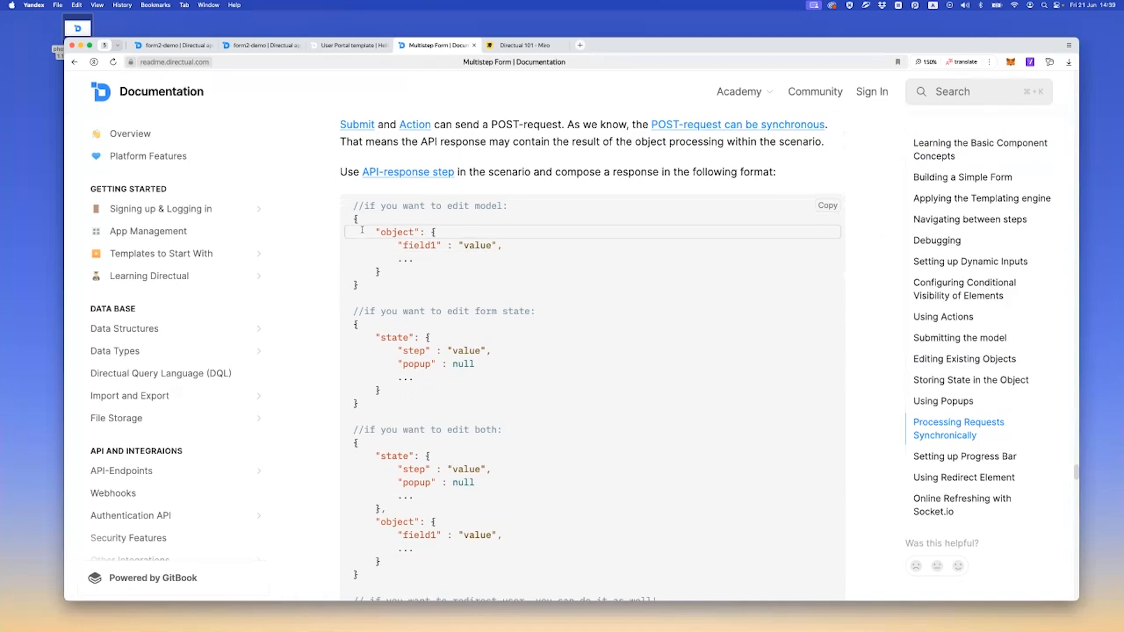
{"action": "scroll", "coordinate": [395, 241], "scroll_direction": "down", "scroll_amount": 3}
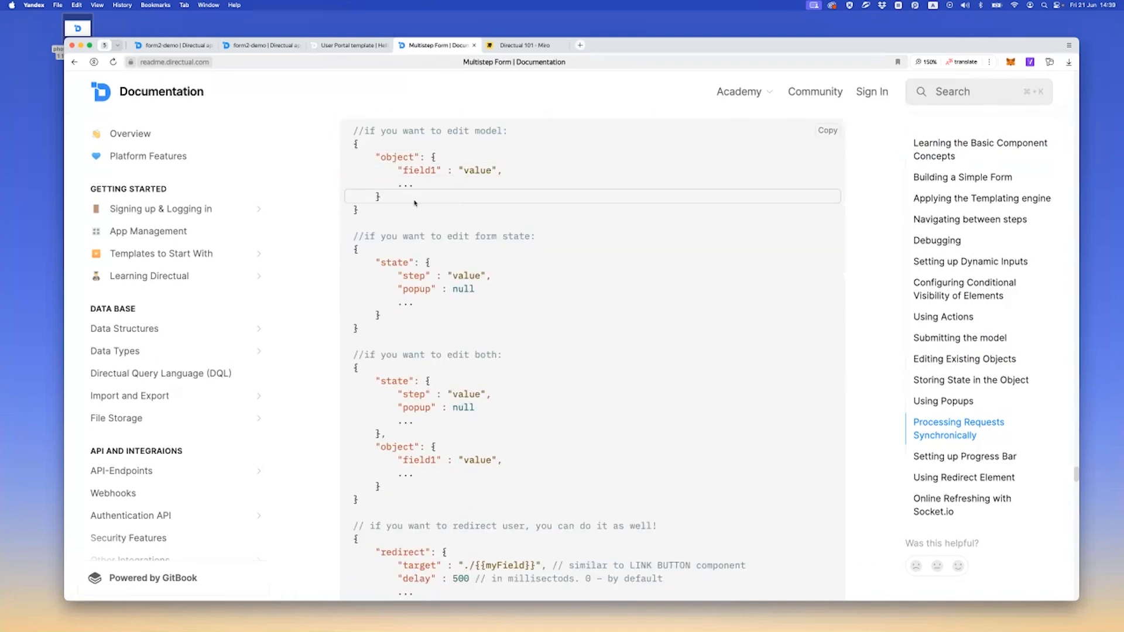
{"action": "scroll", "coordinate": [410, 187], "scroll_direction": "up", "scroll_amount": 1}
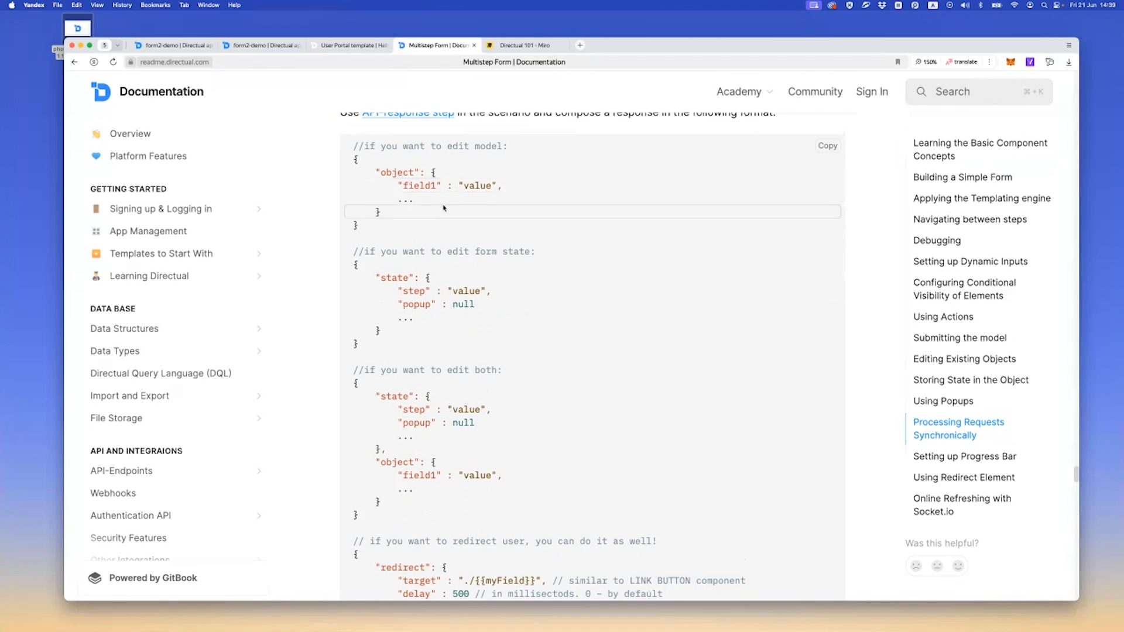
{"action": "scroll", "coordinate": [428, 207], "scroll_direction": "down", "scroll_amount": 1}
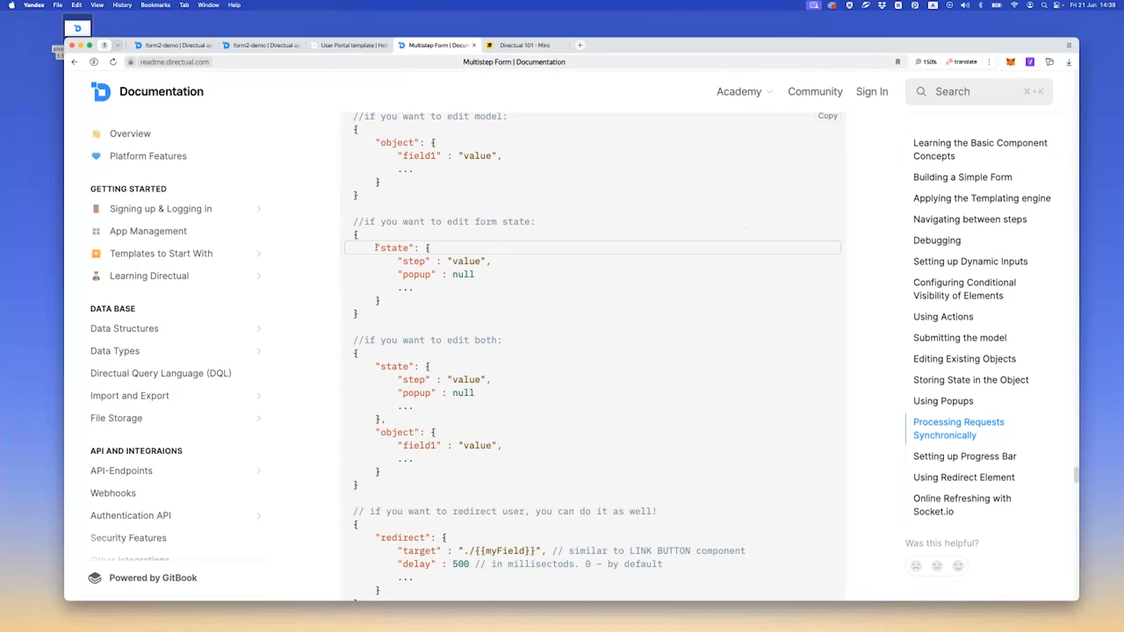
{"action": "left_click_drag", "start_coordinate": [377, 248], "coordinate": [381, 300]}
{"action": "left_click", "coordinate": [398, 258]}
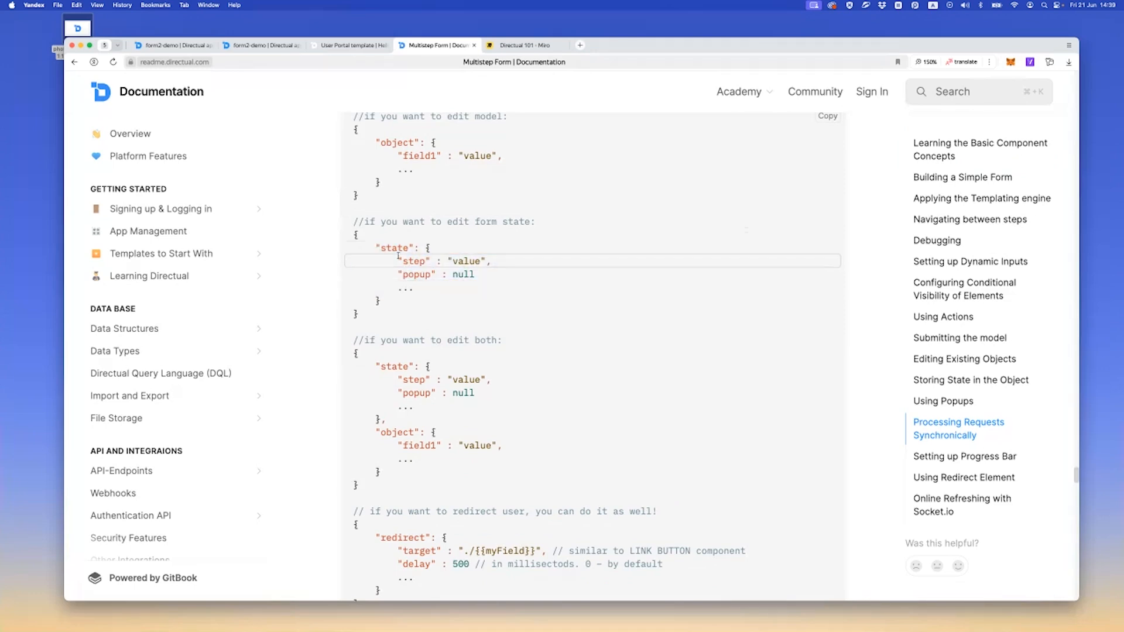
{"action": "scroll", "coordinate": [398, 256], "scroll_direction": "down", "scroll_amount": 1}
{"action": "scroll", "coordinate": [398, 255], "scroll_direction": "down", "scroll_amount": 4}
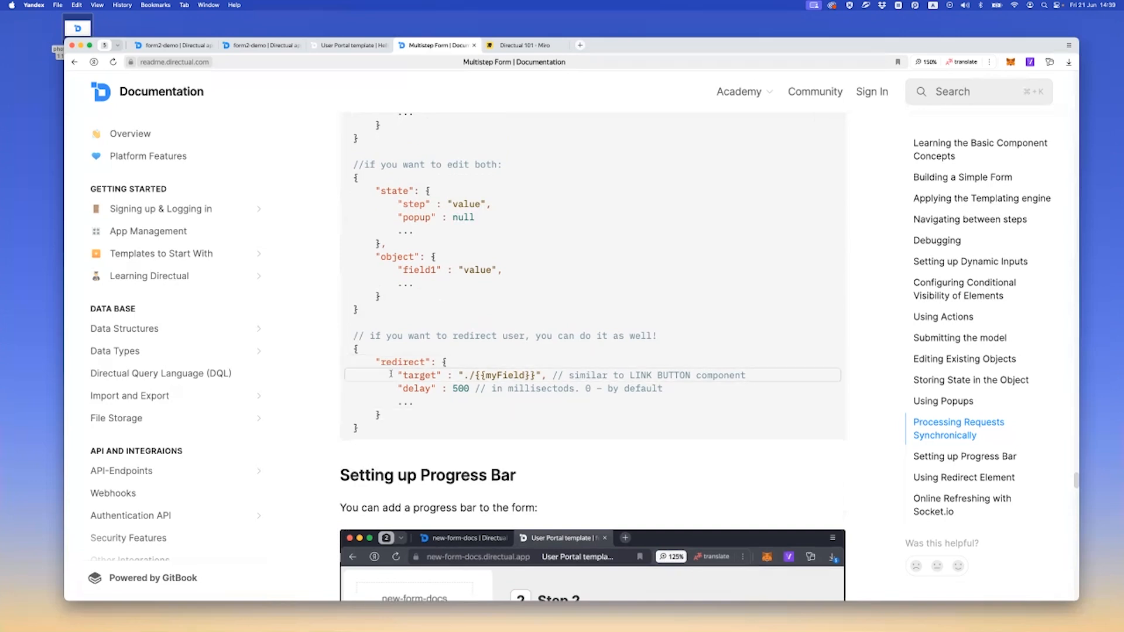
{"action": "left_click_drag", "start_coordinate": [354, 349], "coordinate": [364, 427]}
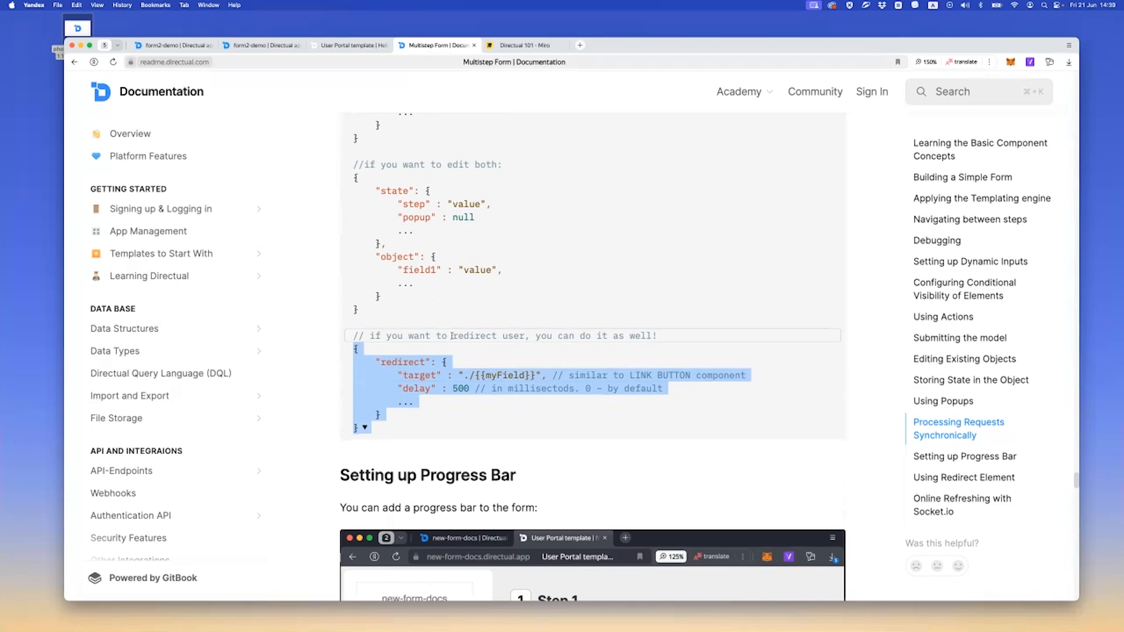
Return to the process actitons scenario and add an API response step after the Create object step
{"action": "left_click", "coordinate": [169, 45]}
{"action": "scroll", "coordinate": [811, 377], "scroll_direction": "down", "scroll_amount": 3}
{"action": "left_click_drag", "start_coordinate": [783, 461], "coordinate": [243, 494]}
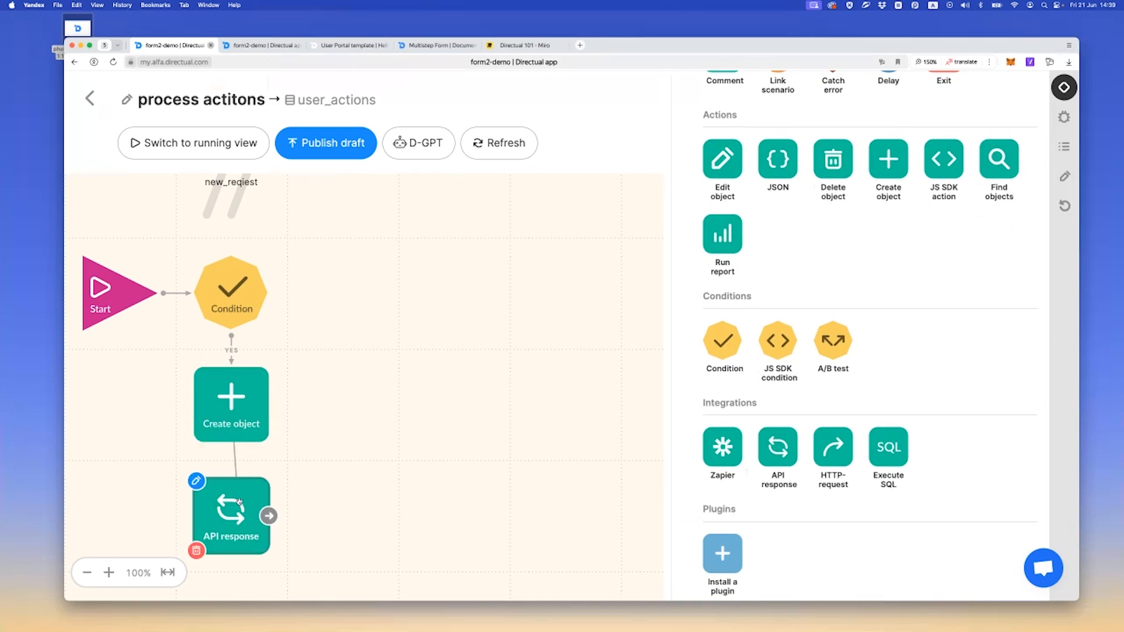
Paste the redirect JSON into the API response step's return body and remove its placeholder dots line
{"action": "double_click", "coordinate": [236, 501]}
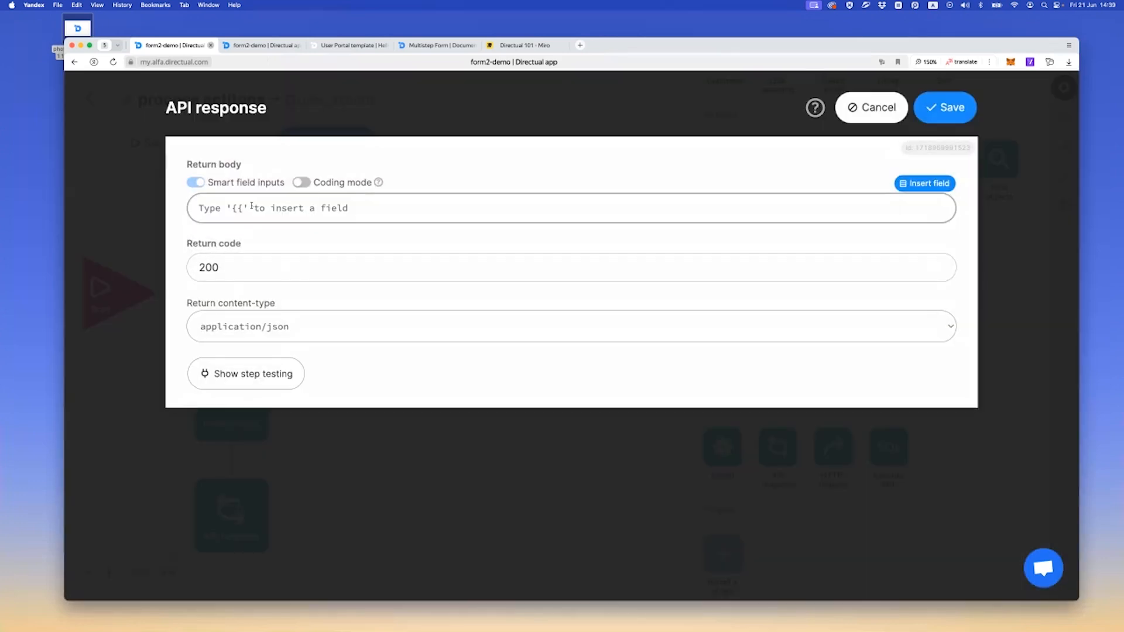
{"action": "left_click", "coordinate": [252, 208]}
{"action": "type", "text": "{     \"redirect\": {         \"target\" : \"./{{myField}}\", // similar to LINK BUTTON component         \"delay\" : 500 // in millisectods. 0 – by default         ...     } }"}
{"action": "triple_click", "coordinate": [264, 269]}
{"action": "key", "text": "BackSpace"}
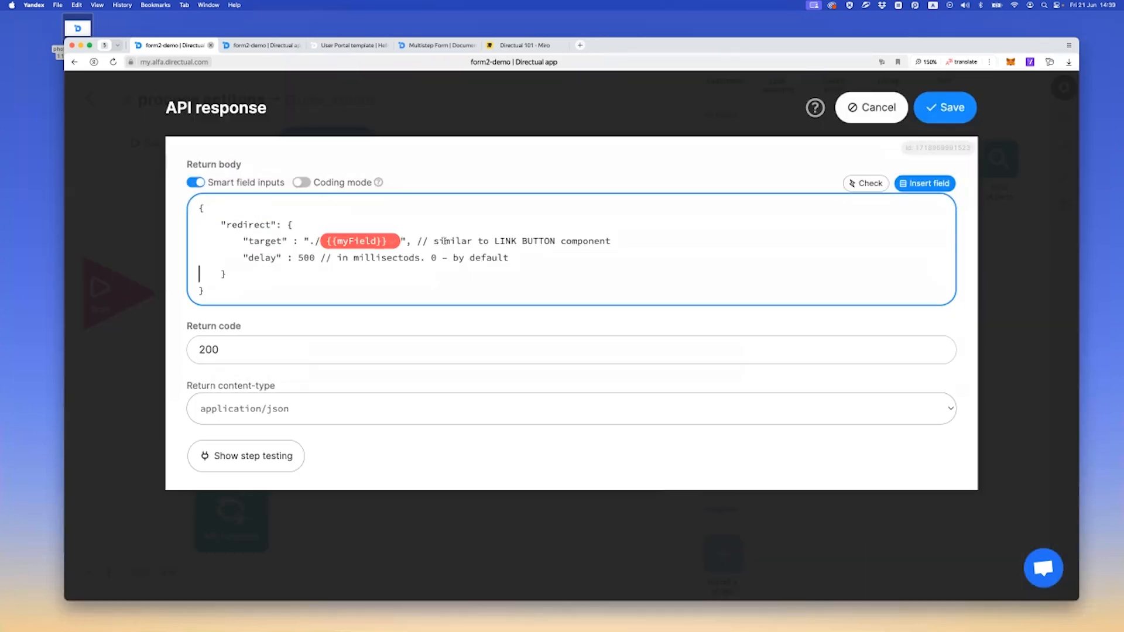
Remove both comments from the redirect JSON and set its delay to 100
{"action": "left_click_drag", "start_coordinate": [419, 241], "coordinate": [673, 241]}
{"action": "key", "text": "BackSpace"}
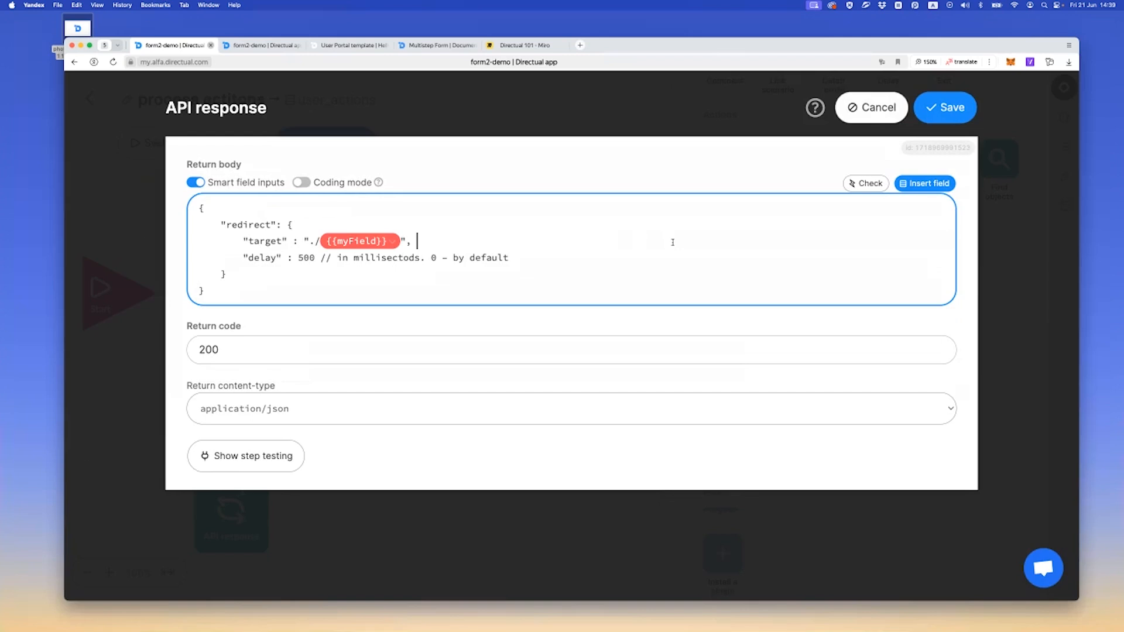
{"action": "left_click_drag", "start_coordinate": [320, 255], "coordinate": [511, 258]}
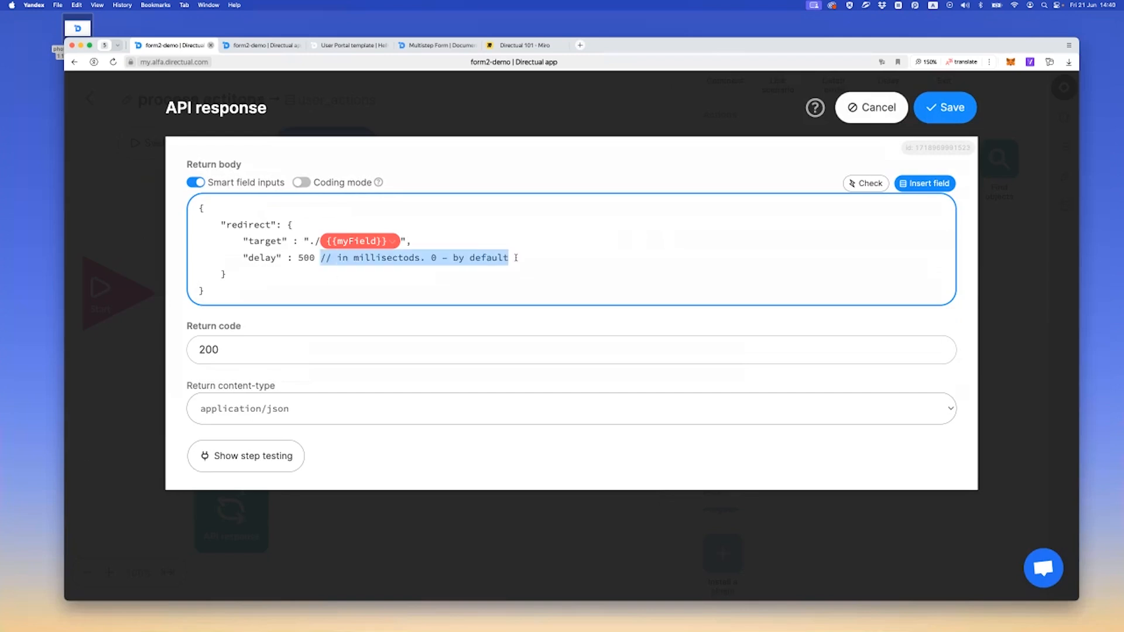
{"action": "key", "text": "BackSpace"}
{"action": "key", "text": "BackSpace"}
{"action": "key", "text": "Left"}
{"action": "key", "text": "Left"}
{"action": "key", "text": "BackSpace"}
{"action": "type", "text": "1"}
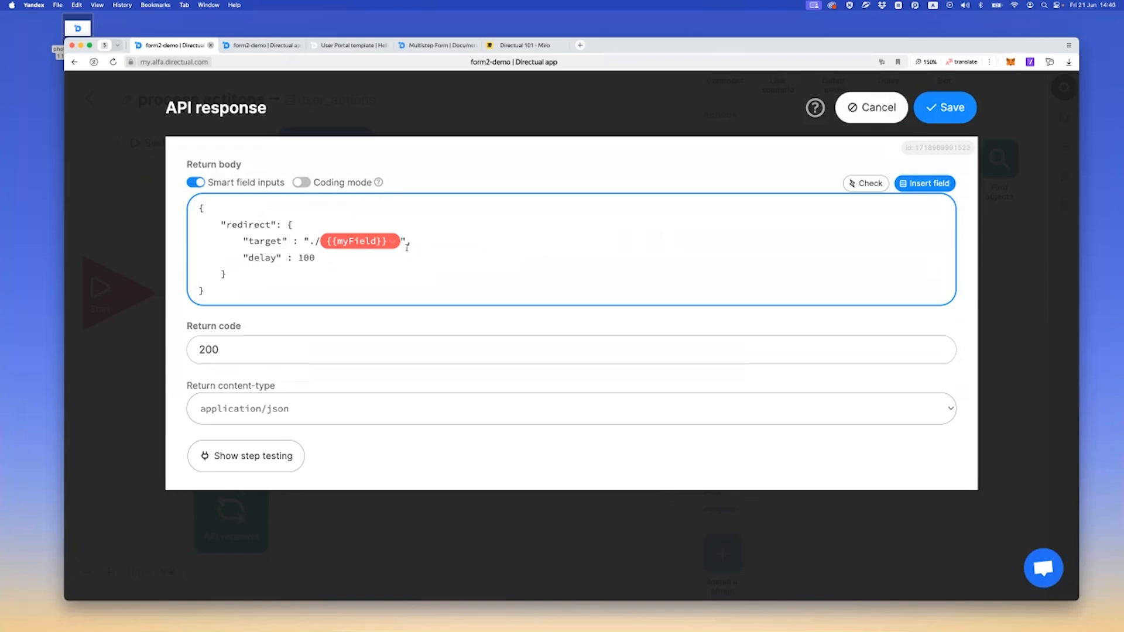
Replace {{myField}} in the redirect target with {{ContextVar.req_id}}
{"action": "key", "text": "BackSpace"}
{"action": "type", "text": "{{"}
{"action": "type", "text": "cont"}
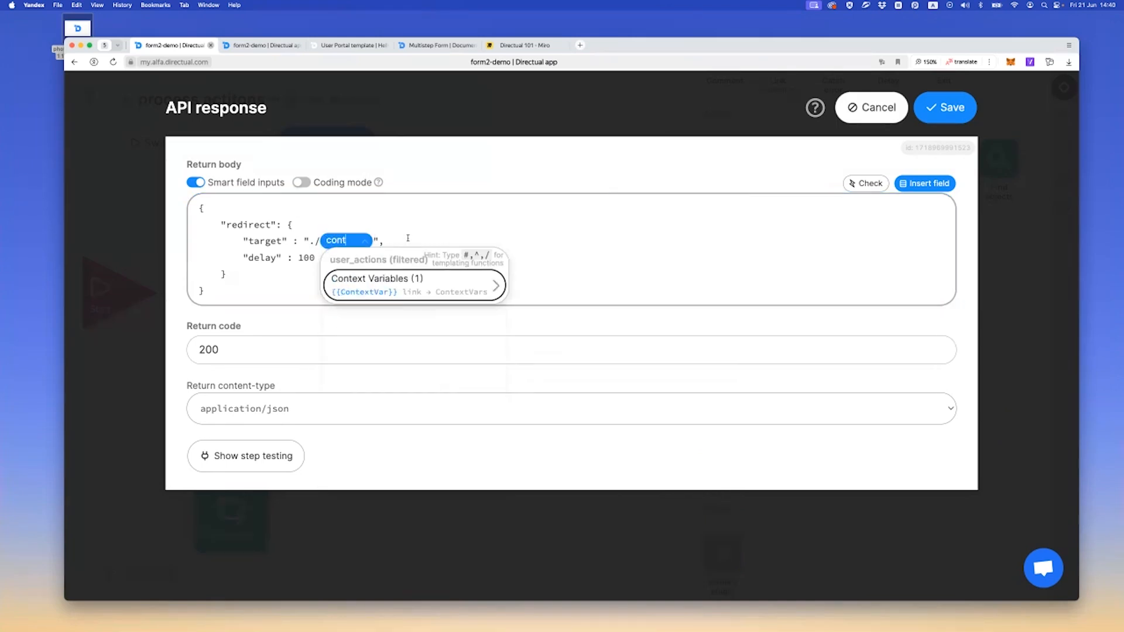
{"action": "key", "text": "Right"}
{"action": "key", "text": "Return"}
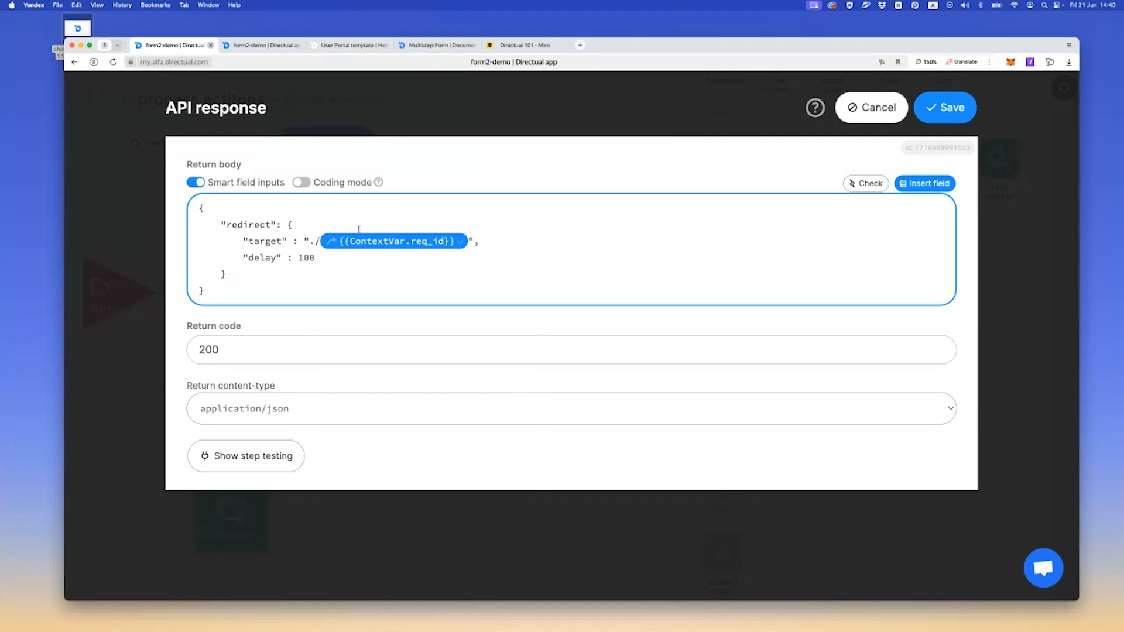
Save the API response step, then publish and start the scenario
{"action": "left_click", "coordinate": [945, 107]}
{"action": "left_click", "coordinate": [316, 150]}
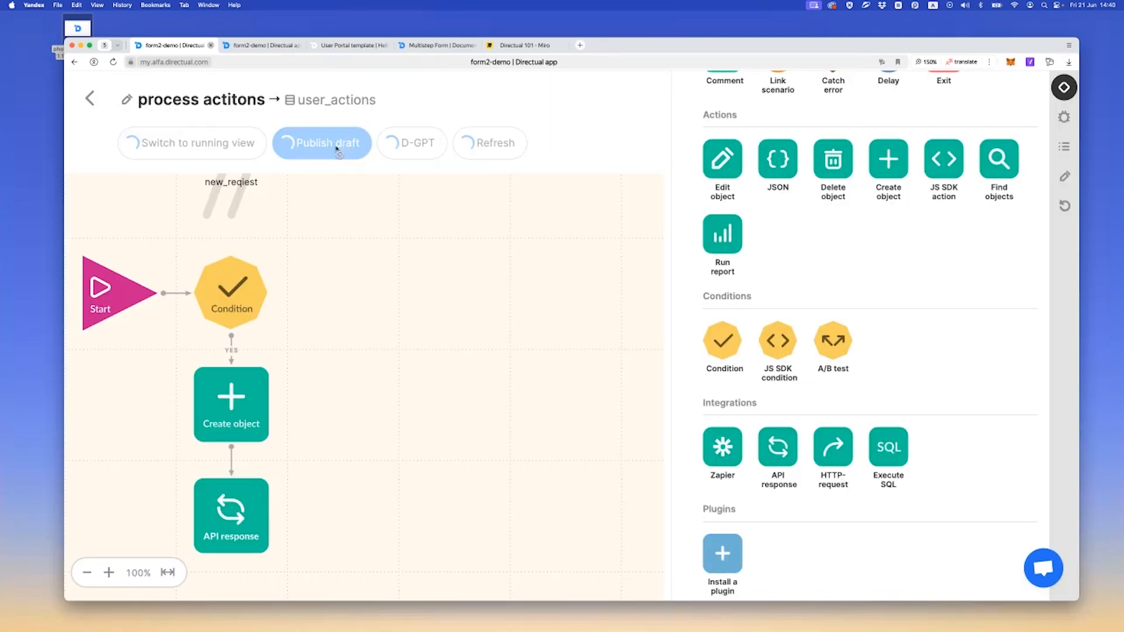
{"action": "left_click", "coordinate": [281, 154]}
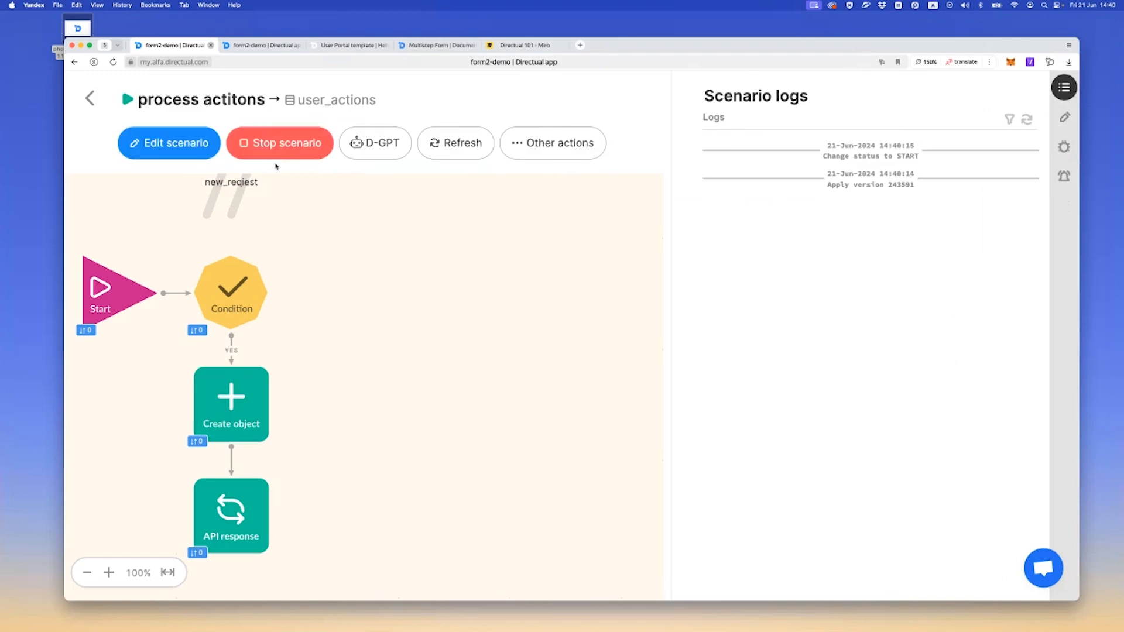
Set the /newAction API-endpoint to process POST requests in the SYNC scenario process actitons, and save the endpoint
{"action": "left_click", "coordinate": [90, 98]}
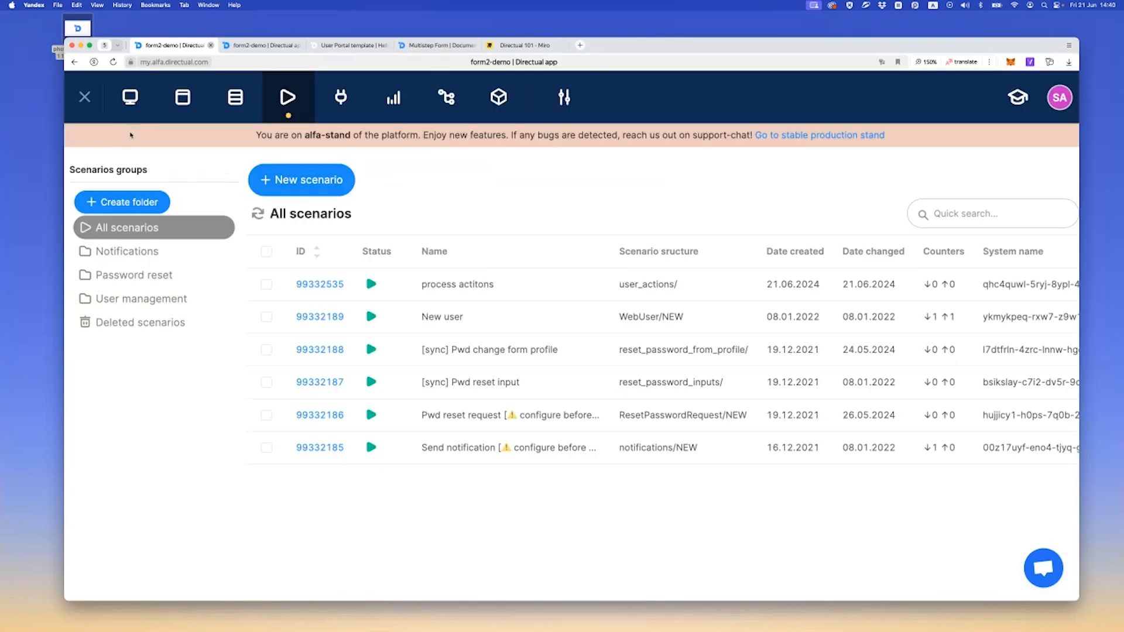
{"action": "left_click", "coordinate": [341, 98]}
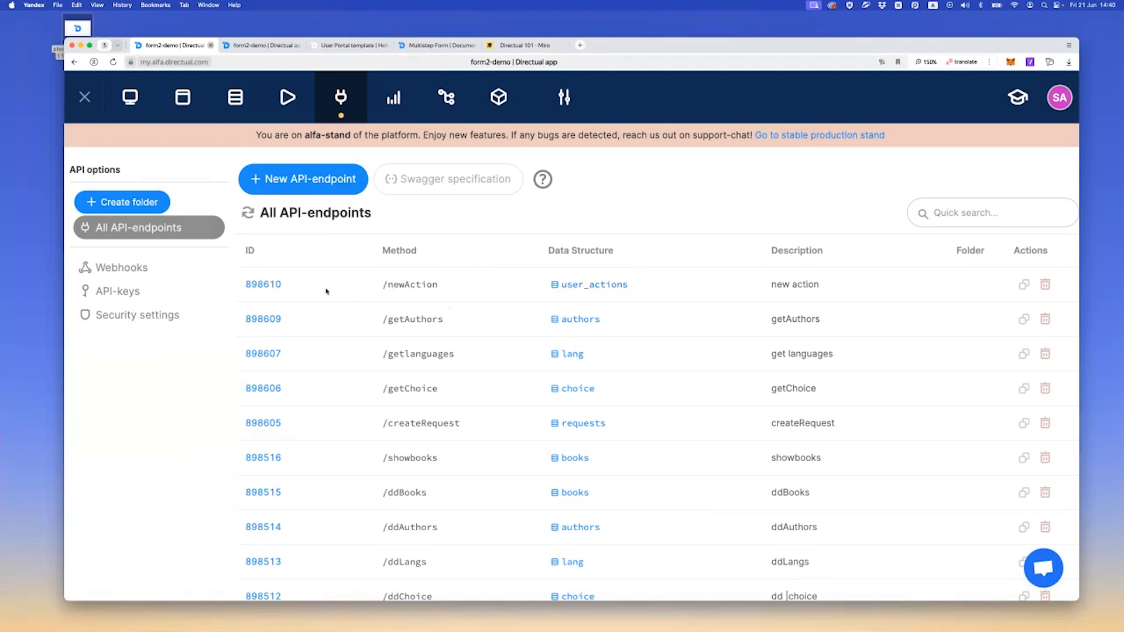
{"action": "left_click", "coordinate": [267, 287]}
{"action": "scroll", "coordinate": [375, 352], "scroll_direction": "down", "scroll_amount": 5}
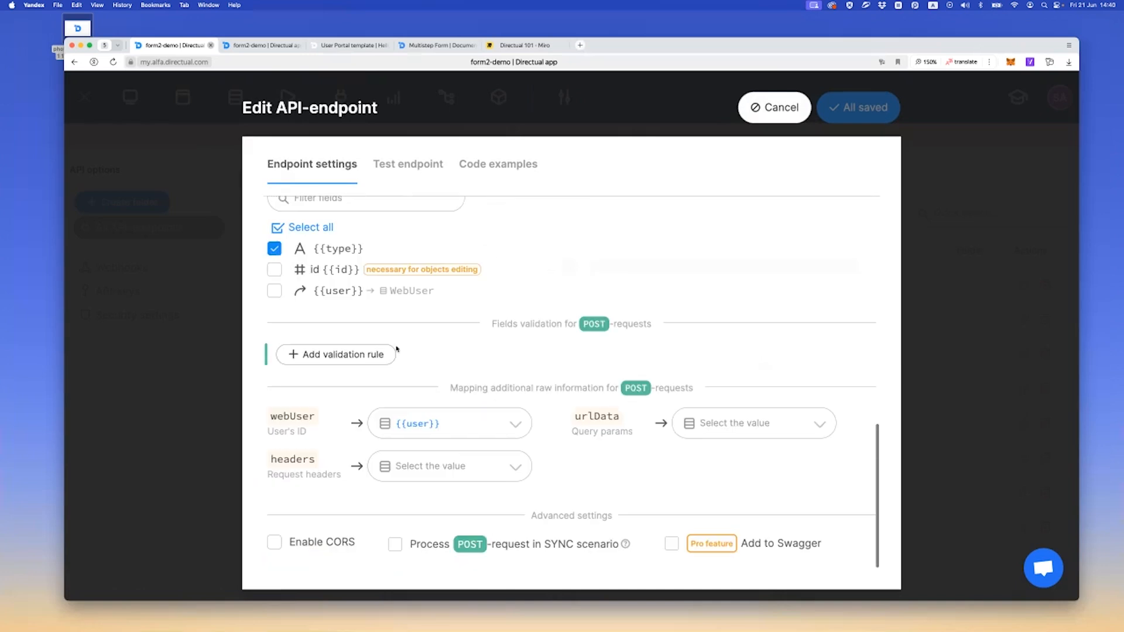
{"action": "left_click", "coordinate": [396, 544]}
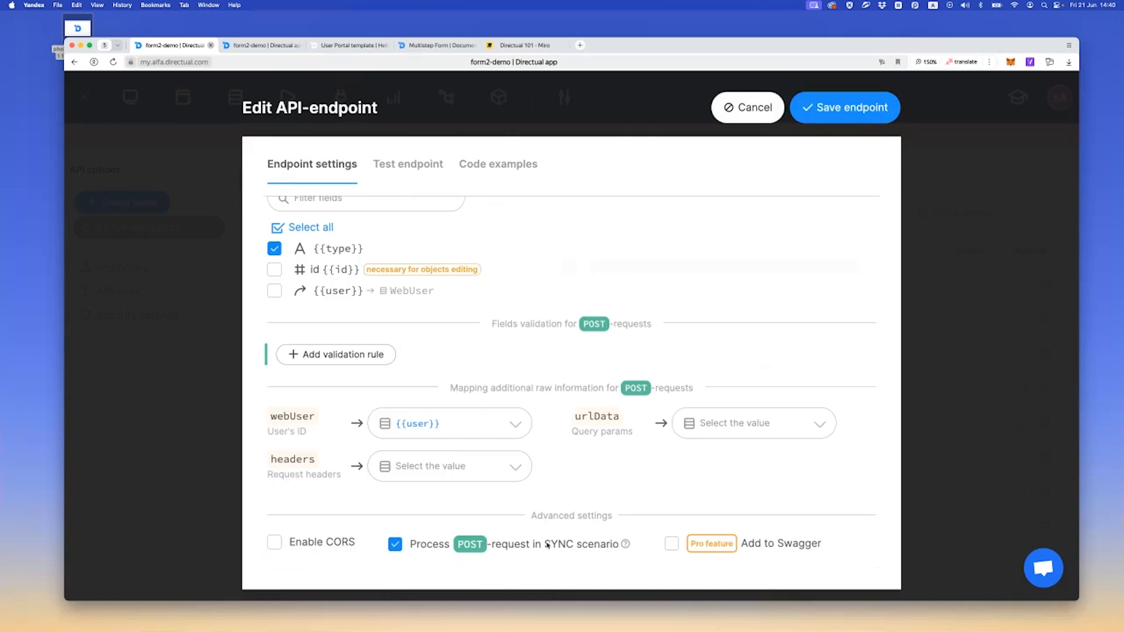
{"action": "scroll", "coordinate": [456, 527], "scroll_direction": "down", "scroll_amount": 2}
{"action": "left_click", "coordinate": [456, 528]}
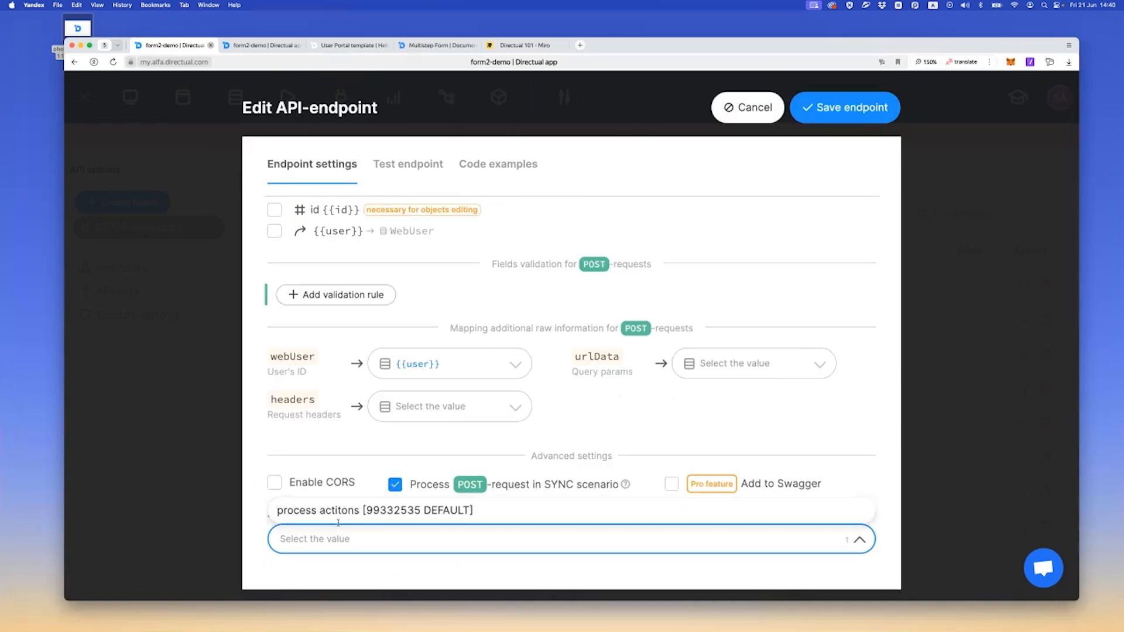
{"action": "left_click", "coordinate": [343, 513]}
{"action": "left_click", "coordinate": [848, 109]}
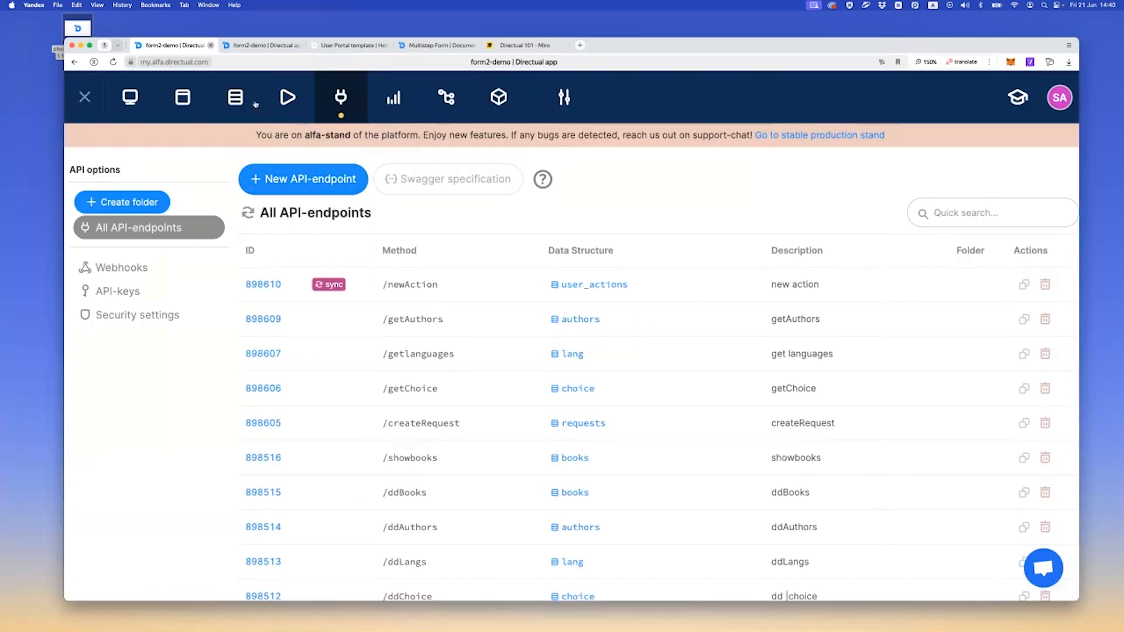
Close the duplicate form2-demo tab, test Create new request on the portal's Hello page and check the page address
{"action": "left_click", "coordinate": [183, 99]}
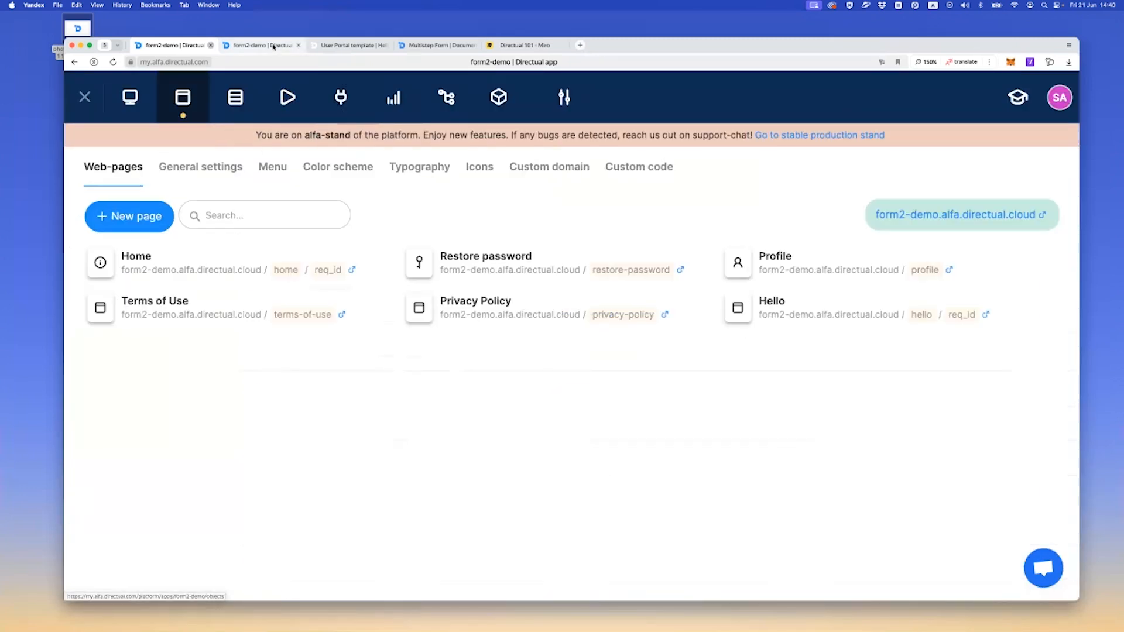
{"action": "left_click", "coordinate": [287, 46]}
{"action": "left_click", "coordinate": [299, 45]}
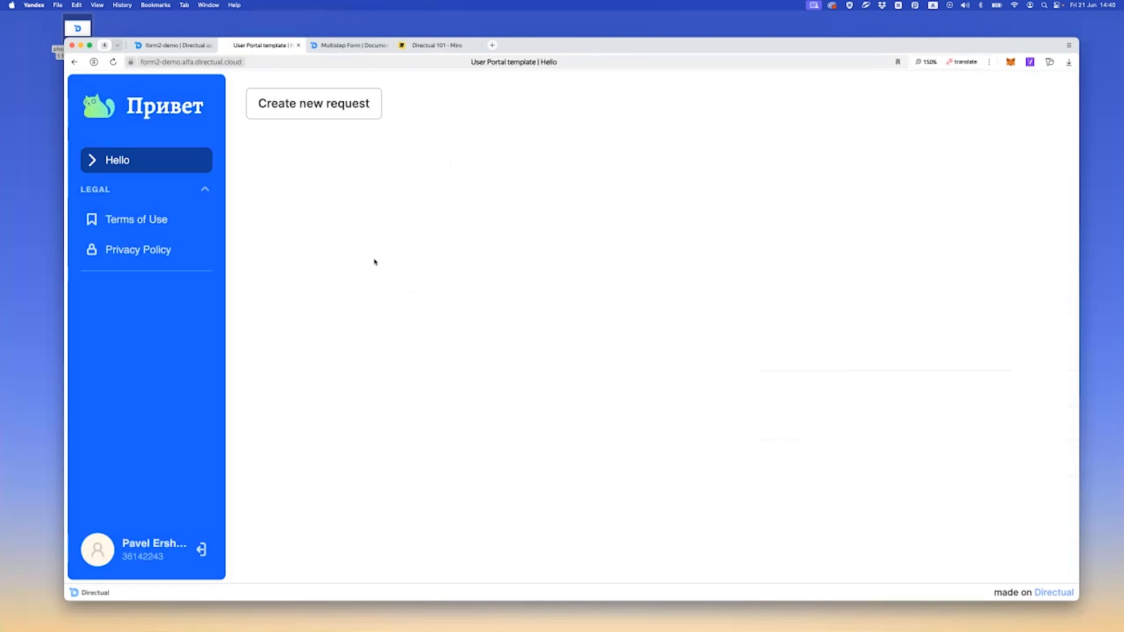
{"action": "left_click", "coordinate": [307, 118]}
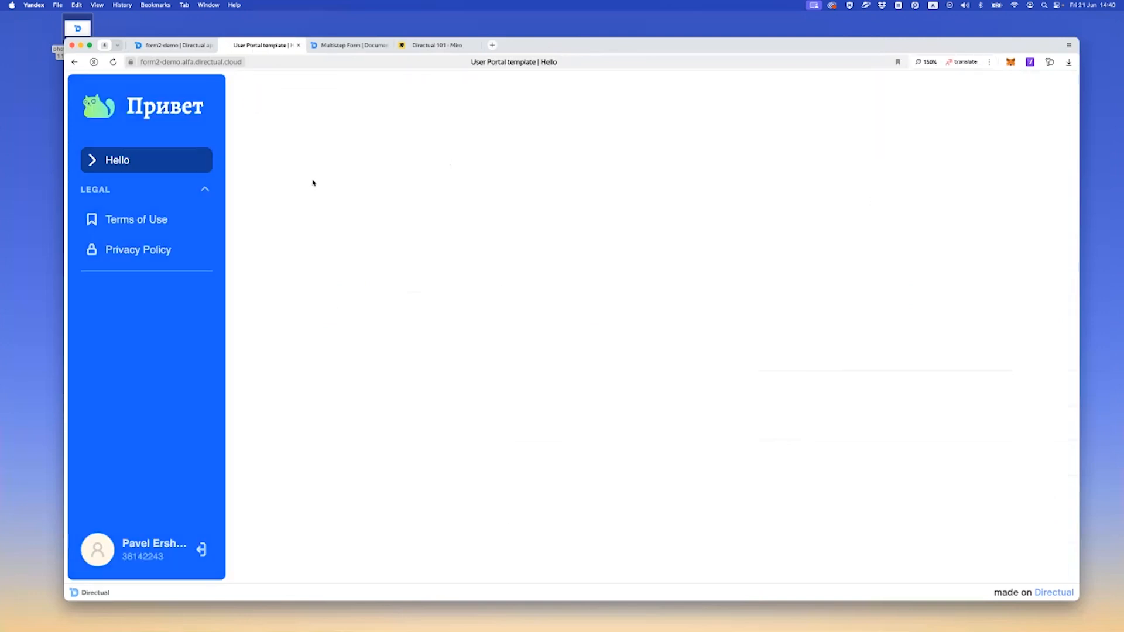
{"action": "left_click", "coordinate": [284, 62]}
{"action": "left_click", "coordinate": [284, 63]}
{"action": "left_click", "coordinate": [336, 460]}
Open the Multistep Form settings on the req_id subpage of the Hello web page
{"action": "left_click", "coordinate": [202, 45]}
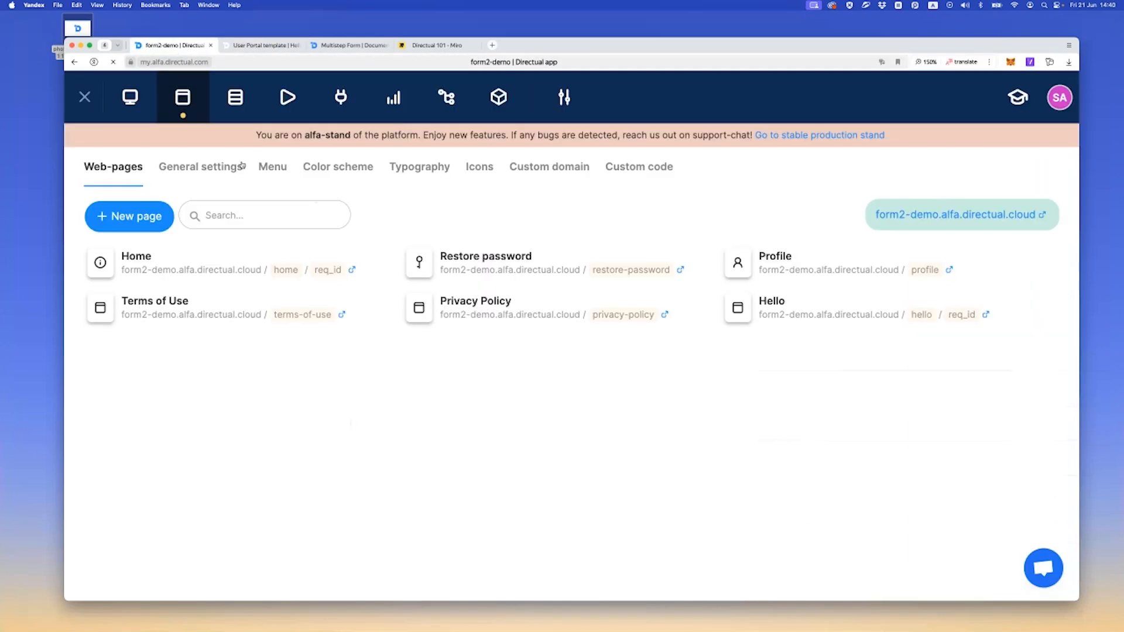
{"action": "left_click", "coordinate": [206, 168]}
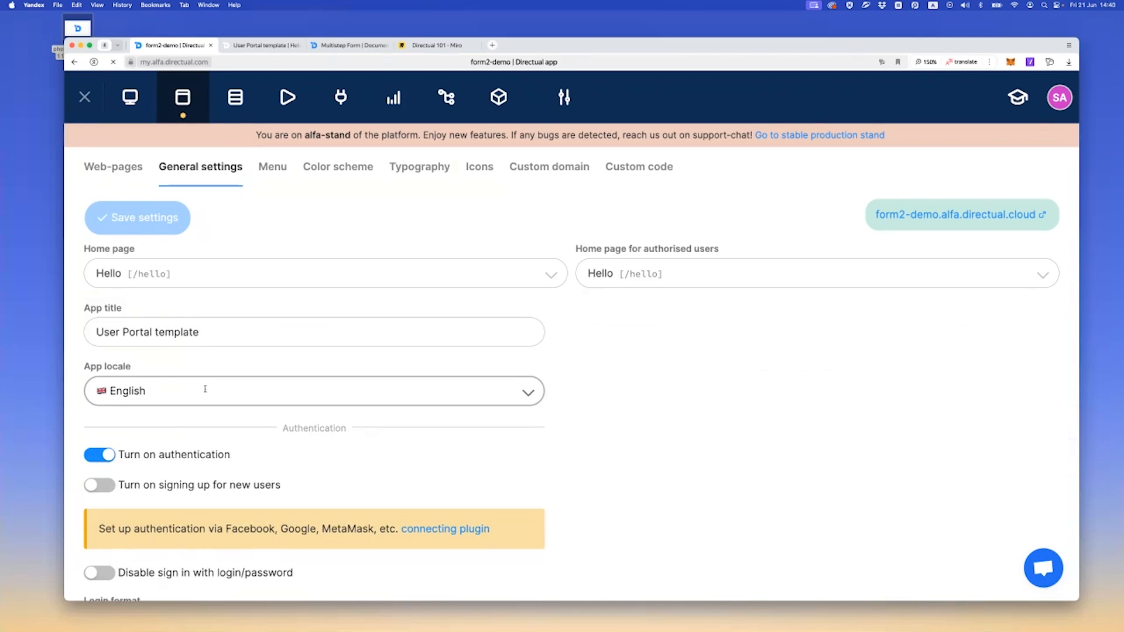
{"action": "left_click", "coordinate": [123, 171]}
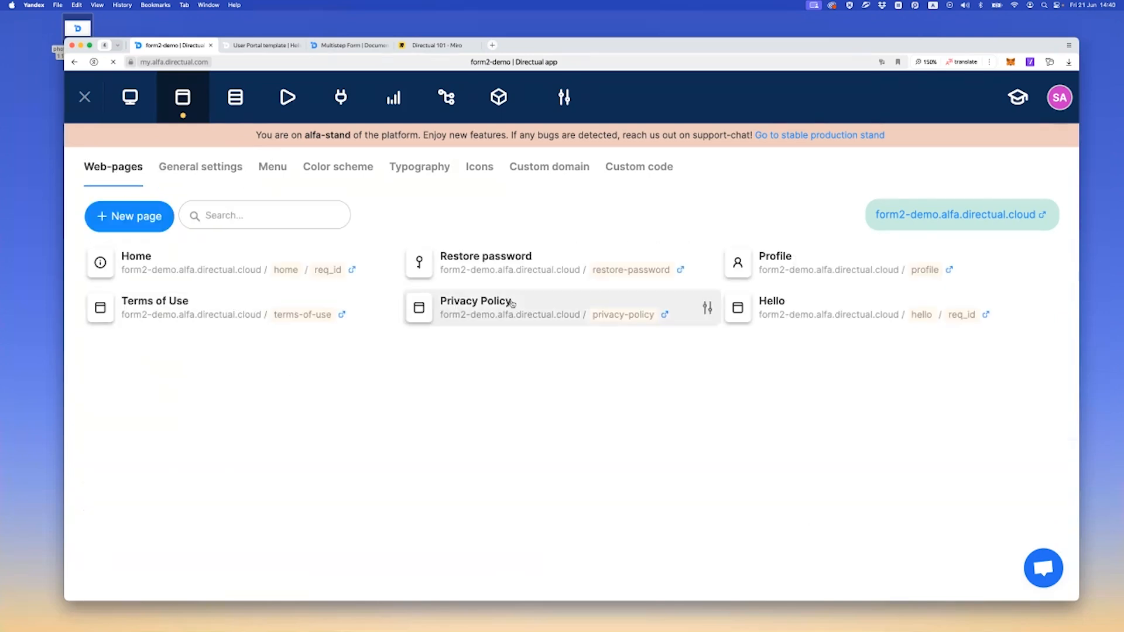
{"action": "left_click", "coordinate": [784, 306]}
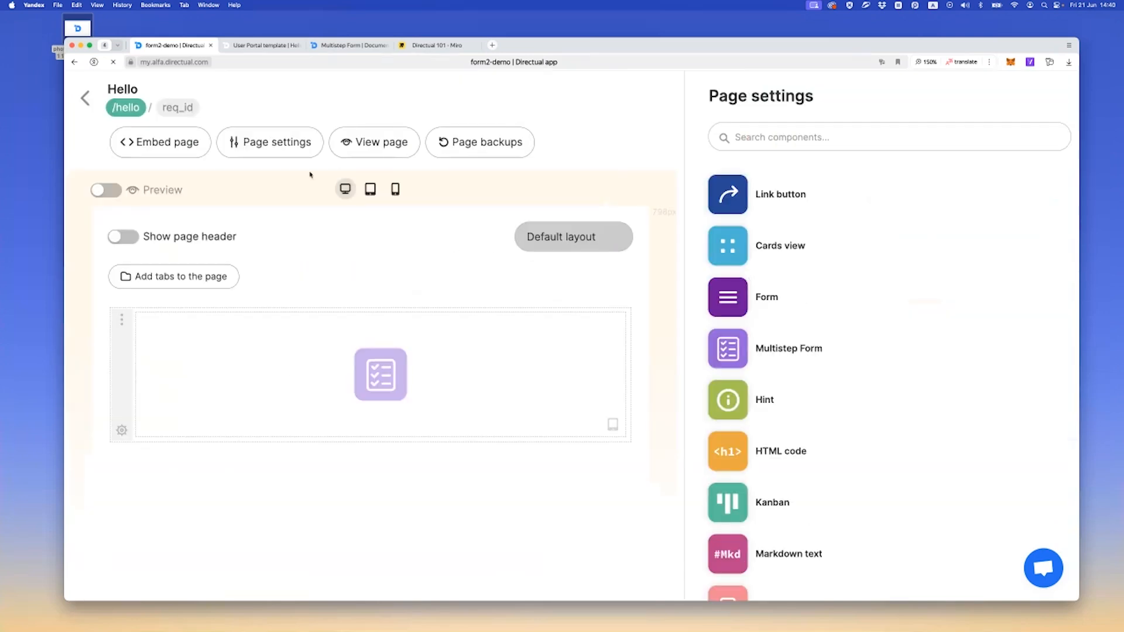
{"action": "left_click", "coordinate": [178, 107]}
{"action": "left_click", "coordinate": [380, 398]}
{"action": "scroll", "coordinate": [745, 382], "scroll_direction": "down", "scroll_amount": 3}
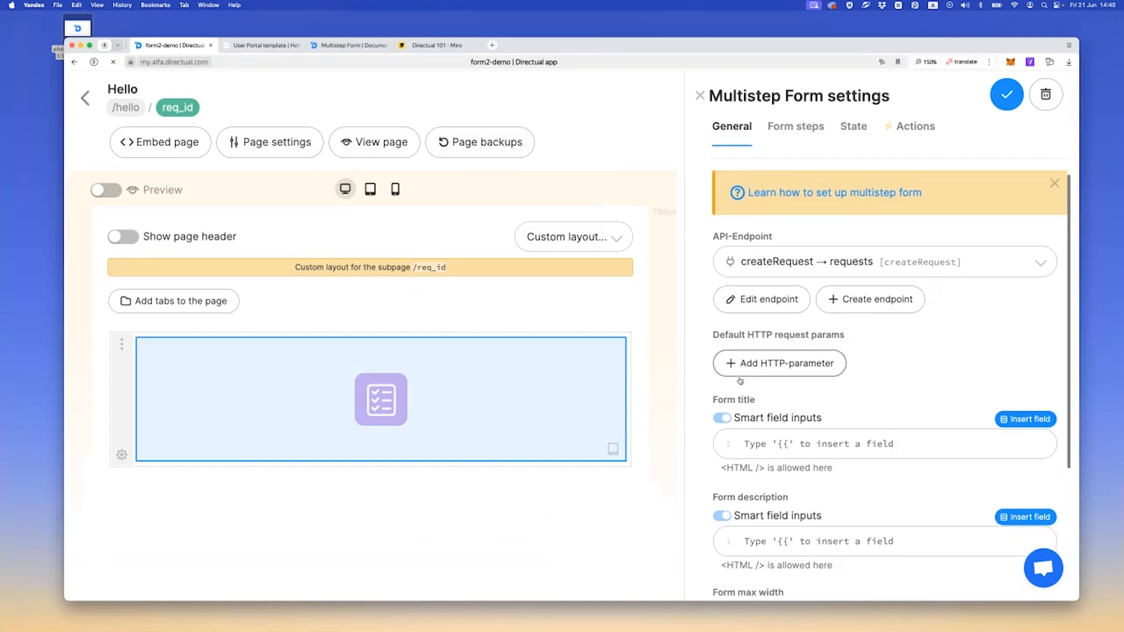
{"action": "scroll", "coordinate": [745, 382], "scroll_direction": "up", "scroll_amount": 3}
Add a second form step named default step to the multistep form, matching the default step value in its state settings
{"action": "left_click", "coordinate": [786, 128]}
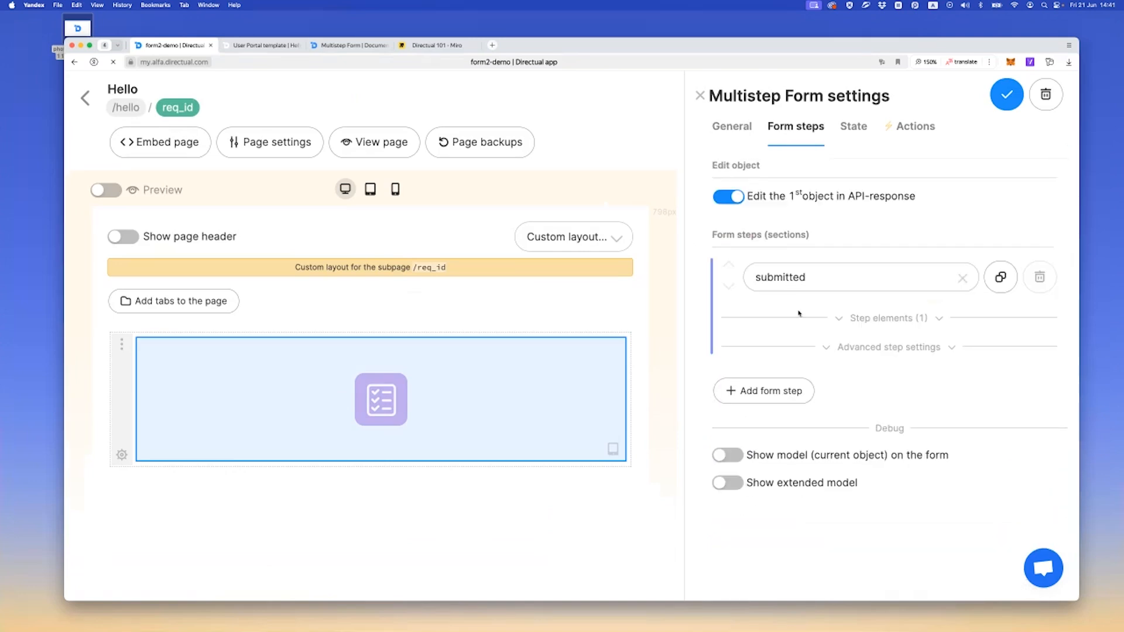
{"action": "left_click", "coordinate": [789, 392]}
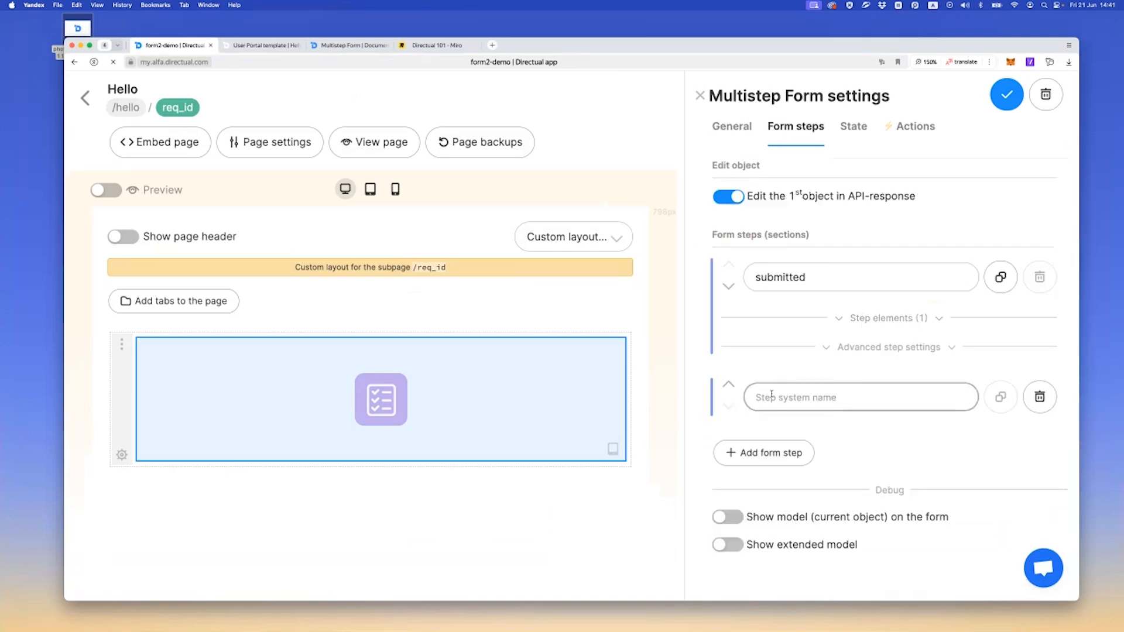
{"action": "left_click", "coordinate": [854, 126]}
{"action": "triple_click", "coordinate": [920, 200]}
{"action": "key", "text": "ctrl+c"}
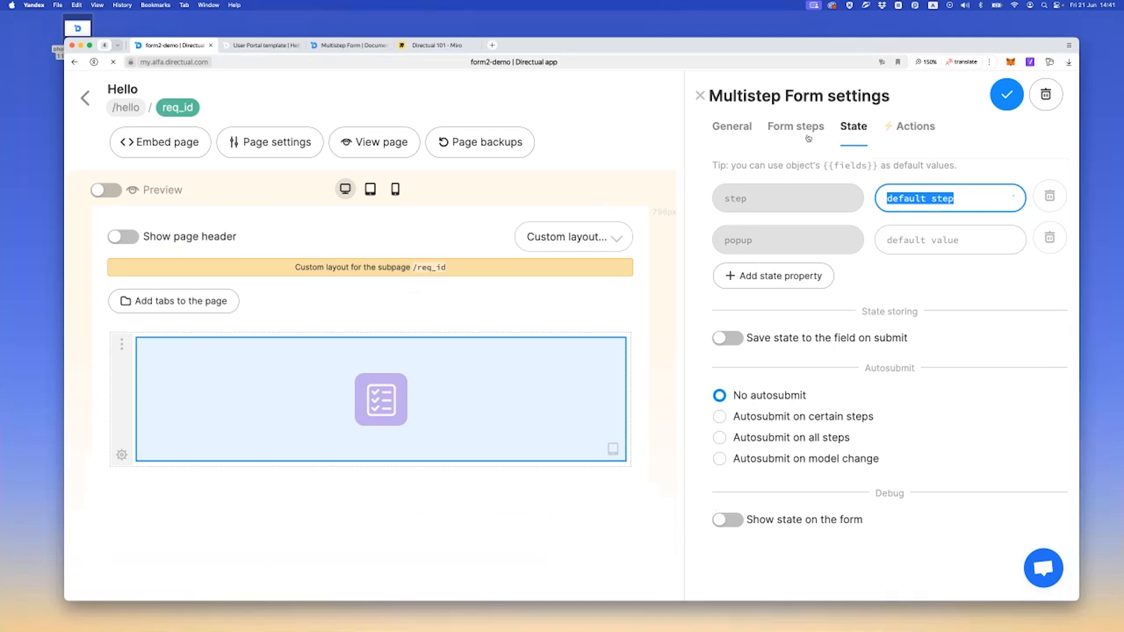
{"action": "left_click", "coordinate": [796, 127]}
{"action": "left_click", "coordinate": [761, 397]}
{"action": "key", "text": "ctrl+v"}
Add a Text paragraph element containing the {{id}} field to the default step, and save the component
{"action": "left_click", "coordinate": [874, 438]}
{"action": "left_click", "coordinate": [790, 471]}
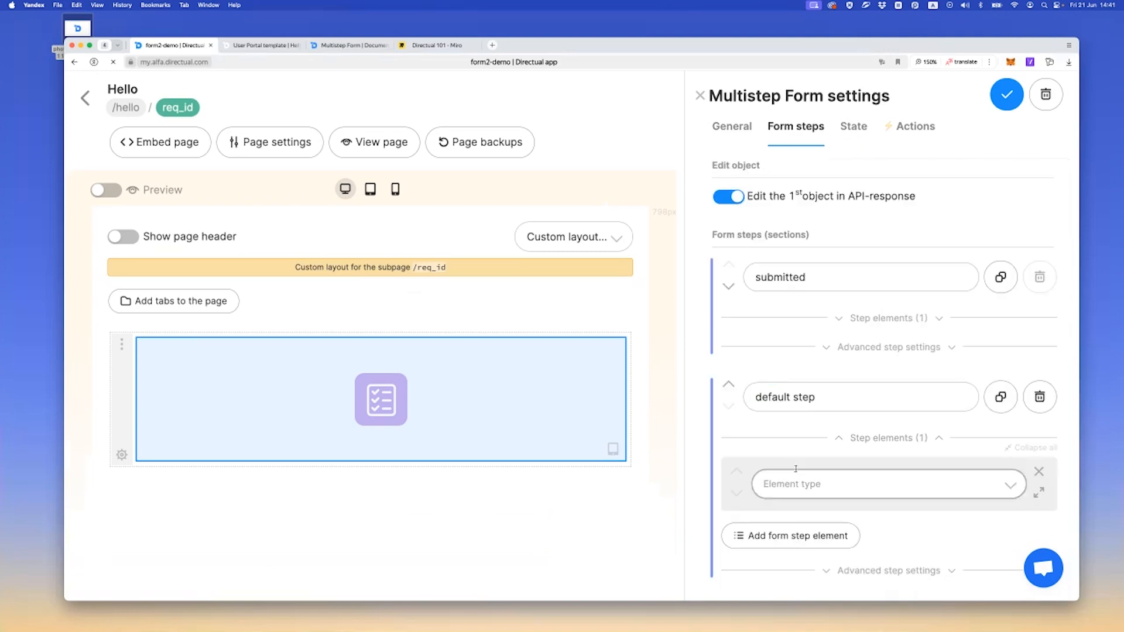
{"action": "scroll", "coordinate": [792, 427], "scroll_direction": "down", "scroll_amount": 3}
{"action": "left_click", "coordinate": [773, 389]}
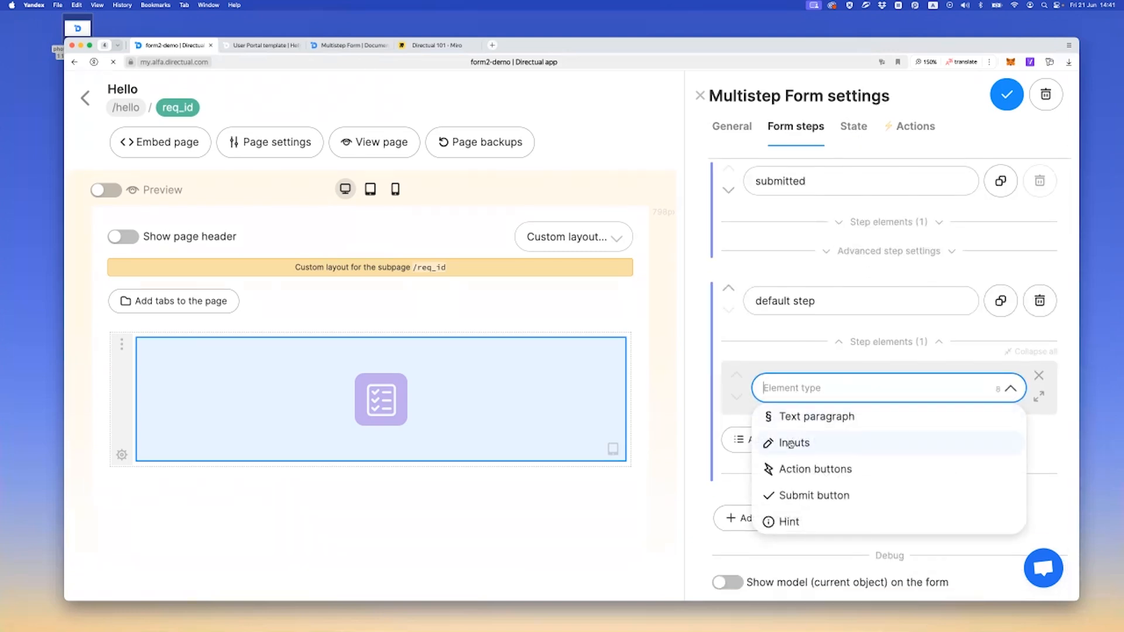
{"action": "scroll", "coordinate": [799, 414], "scroll_direction": "down", "scroll_amount": 1}
{"action": "scroll", "coordinate": [799, 448], "scroll_direction": "up", "scroll_amount": 1}
{"action": "left_click", "coordinate": [799, 414]}
{"action": "type", "text": "{{"}
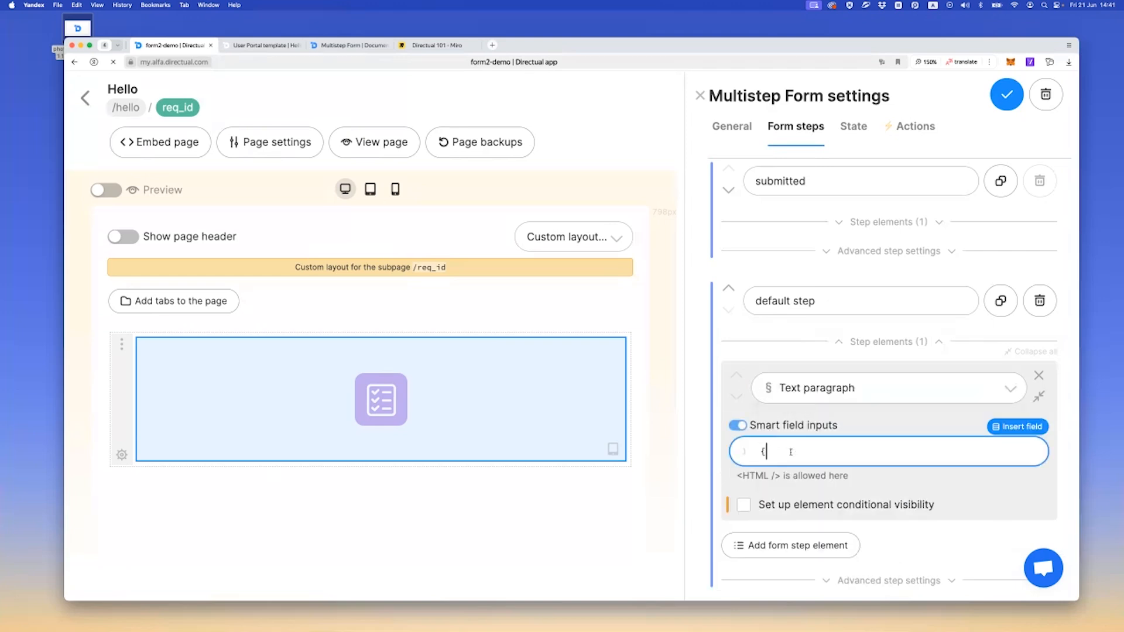
{"action": "key", "text": "Up"}
{"action": "key", "text": "Return"}
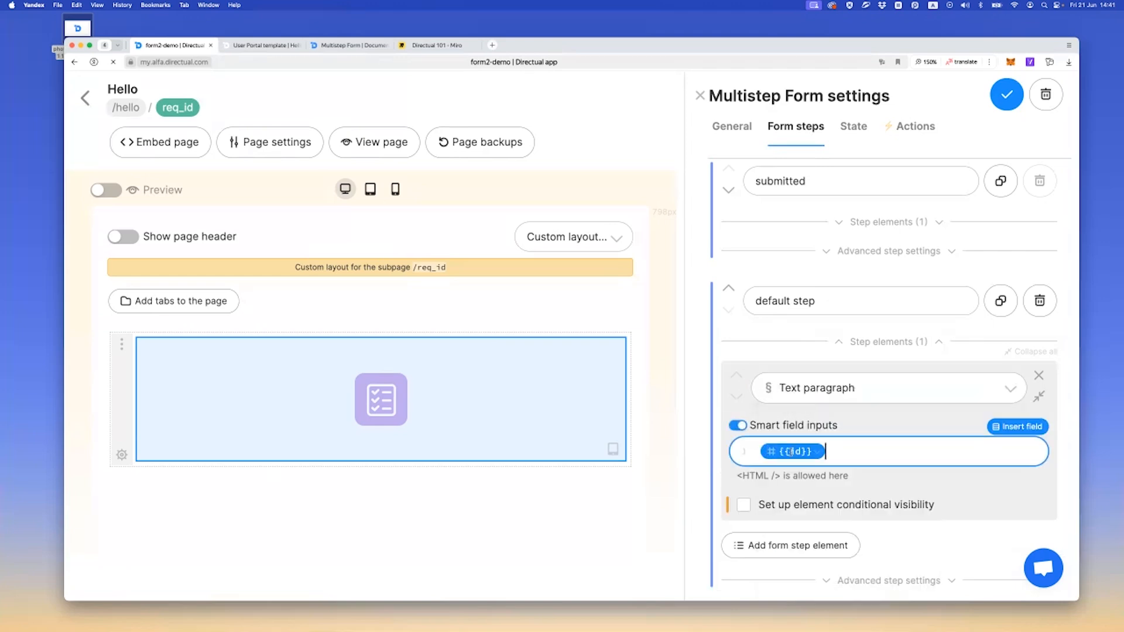
{"action": "left_click", "coordinate": [1015, 91]}
Reload the portal page and create a new request from the Hello page to test the form
{"action": "left_click", "coordinate": [257, 46]}
{"action": "key", "text": "super+r"}
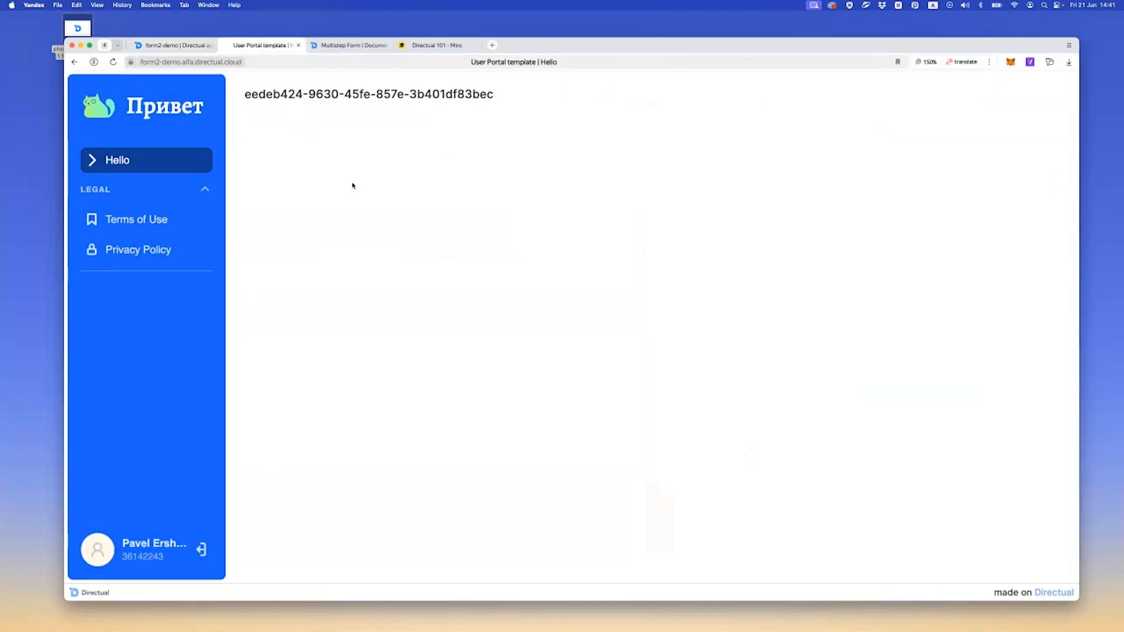
{"action": "left_click", "coordinate": [152, 160]}
{"action": "left_click", "coordinate": [296, 113]}
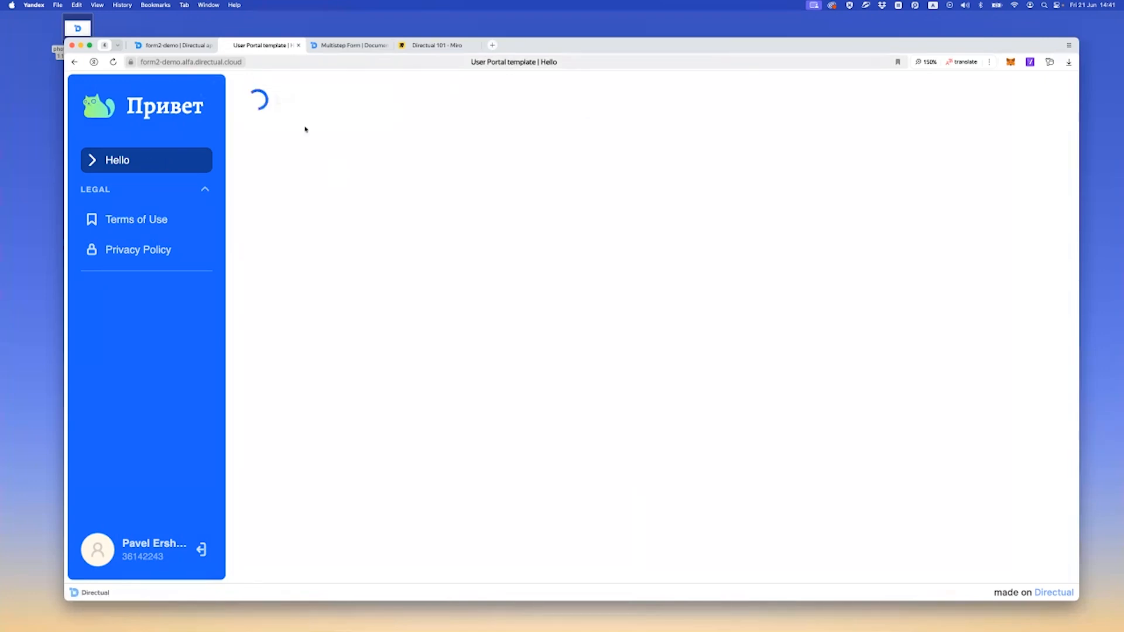
Examine the records in the FORM DEMO user_actions and requests structures, and compare the newest request's ID with the portal page
{"action": "left_click", "coordinate": [173, 45]}
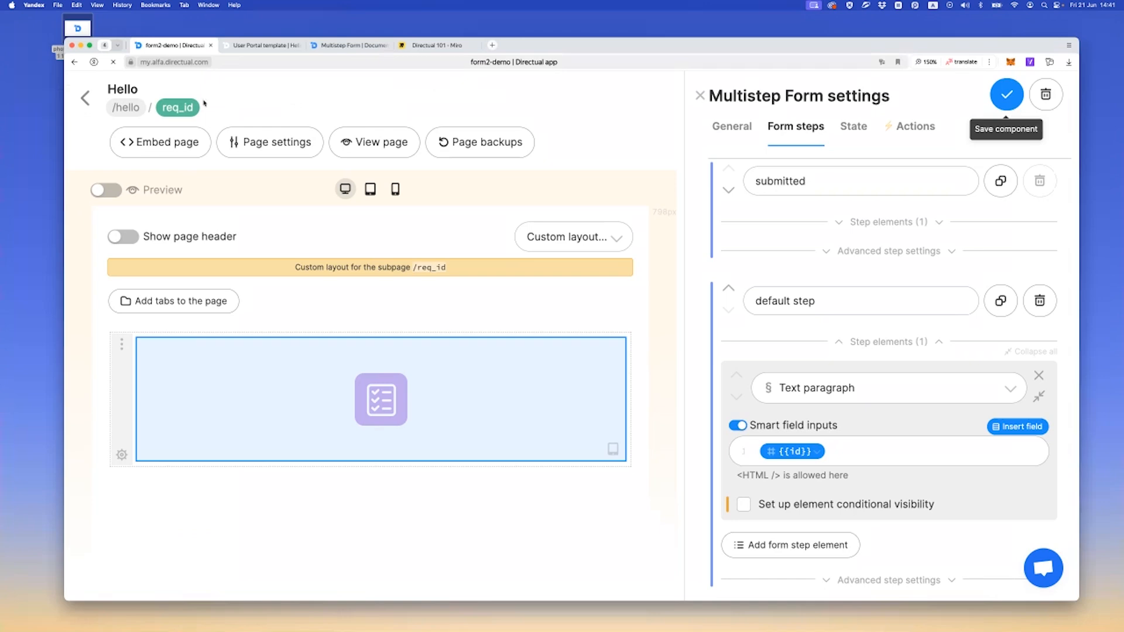
{"action": "left_click", "coordinate": [84, 98]}
{"action": "left_click", "coordinate": [235, 98]}
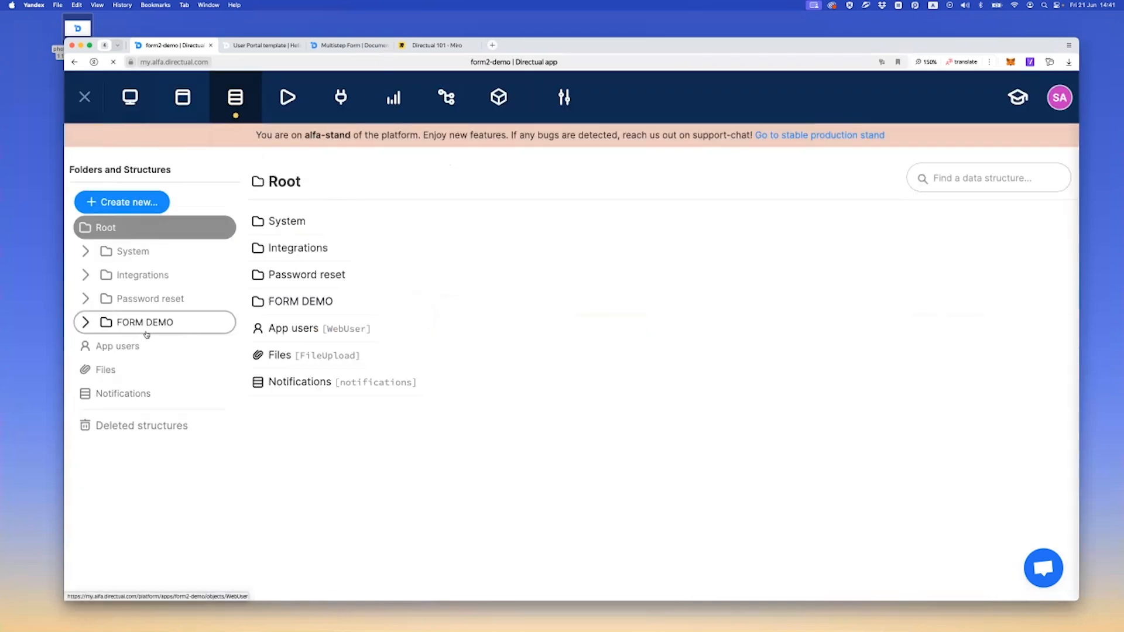
{"action": "left_click", "coordinate": [161, 322]}
{"action": "left_click", "coordinate": [178, 441]}
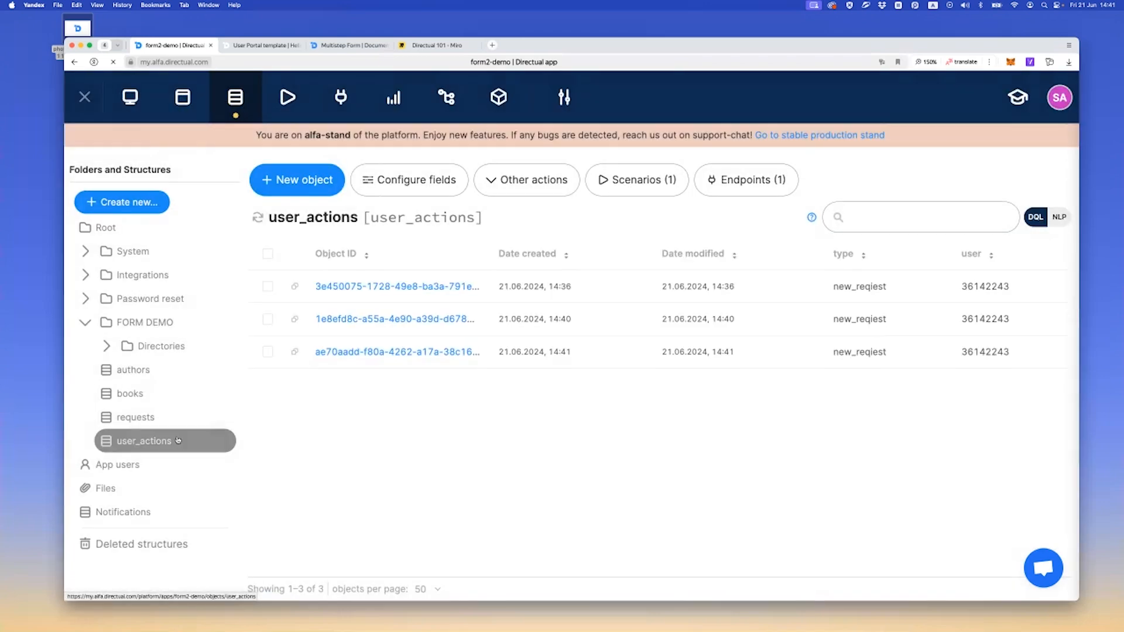
{"action": "left_click", "coordinate": [135, 417]}
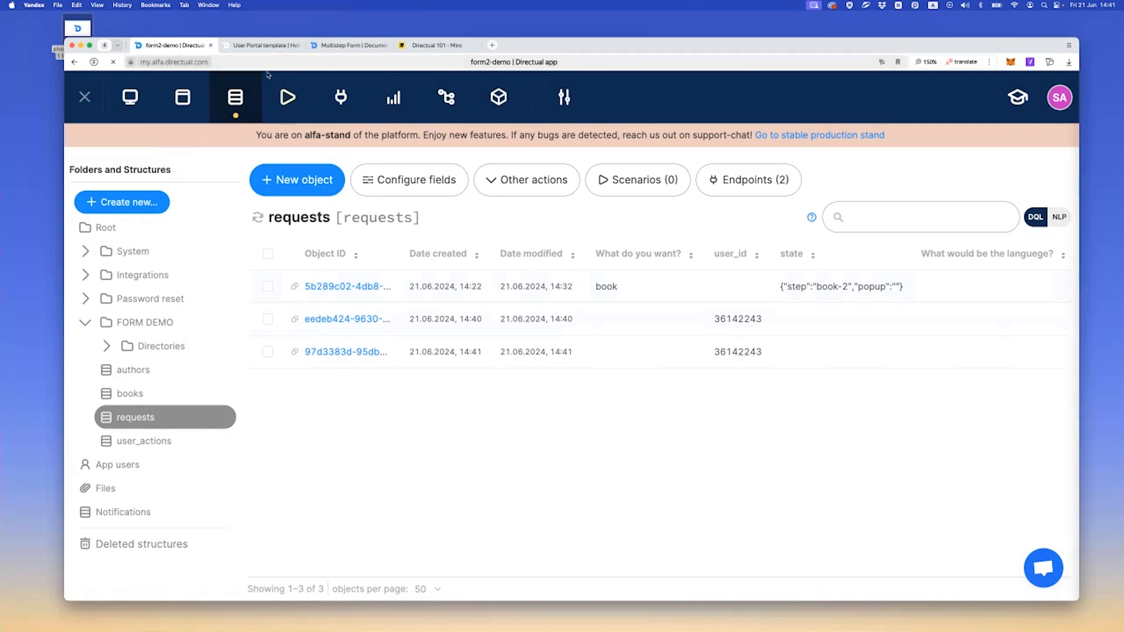
{"action": "left_click", "coordinate": [291, 45]}
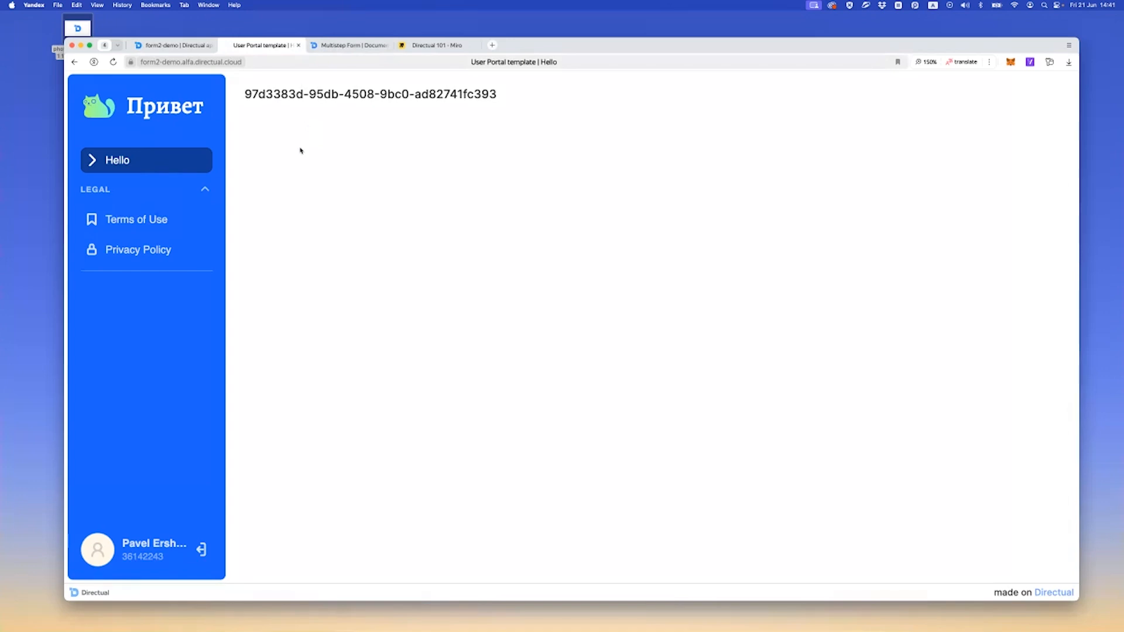
{"action": "left_click", "coordinate": [190, 47]}
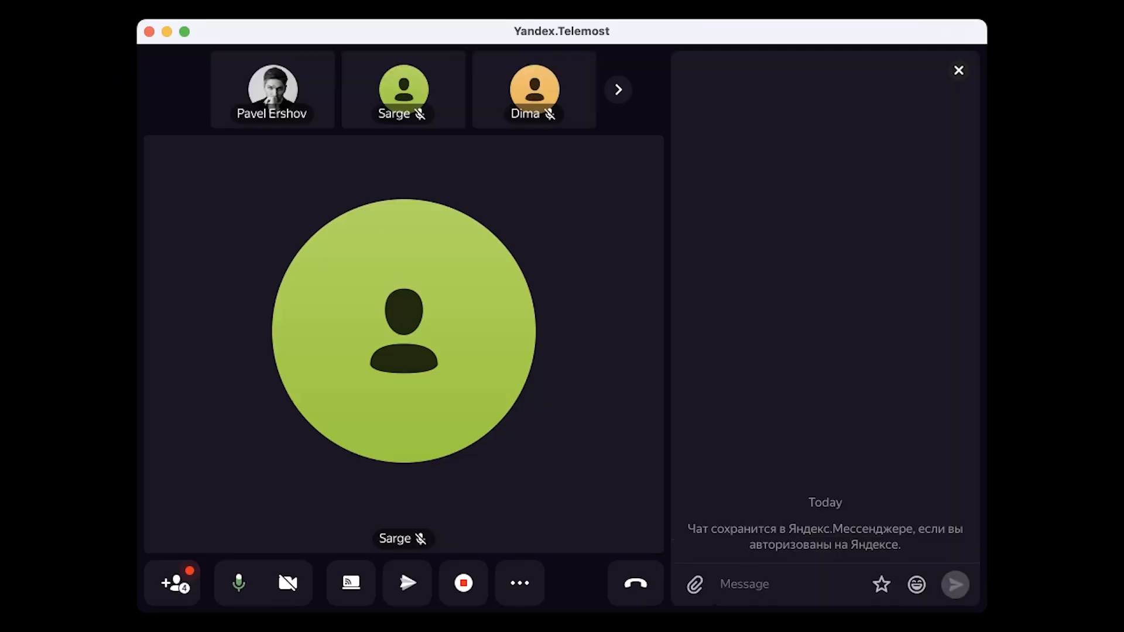
In the Yandex.Telemost call, mute the microphone and switch the camera on and back off
{"action": "left_click", "coordinate": [288, 584]}
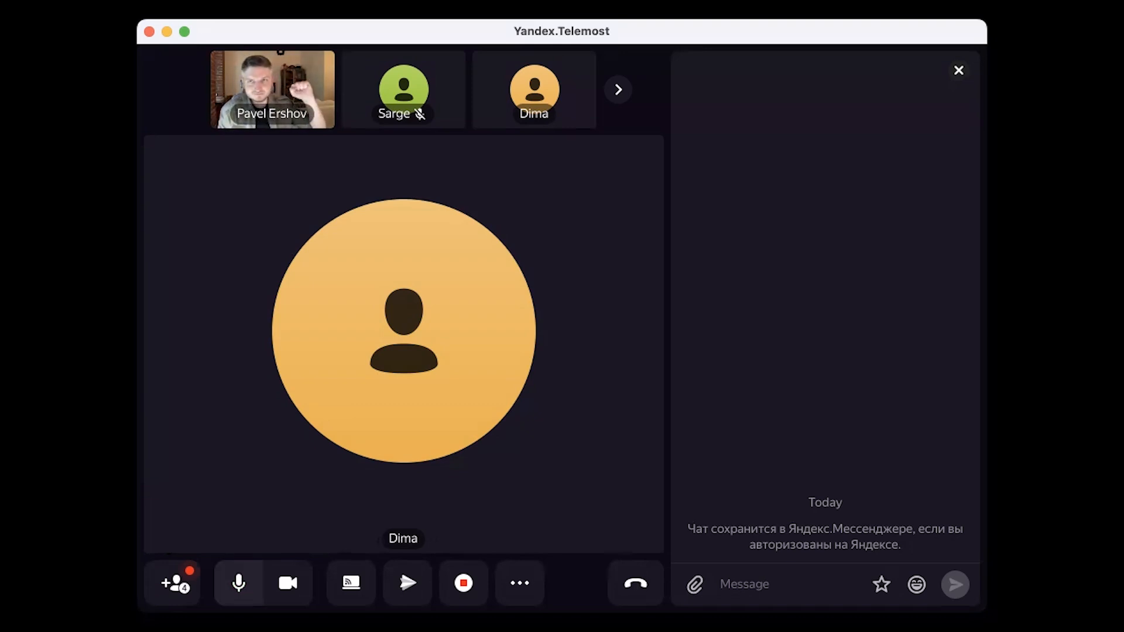
{"action": "left_click", "coordinate": [239, 583]}
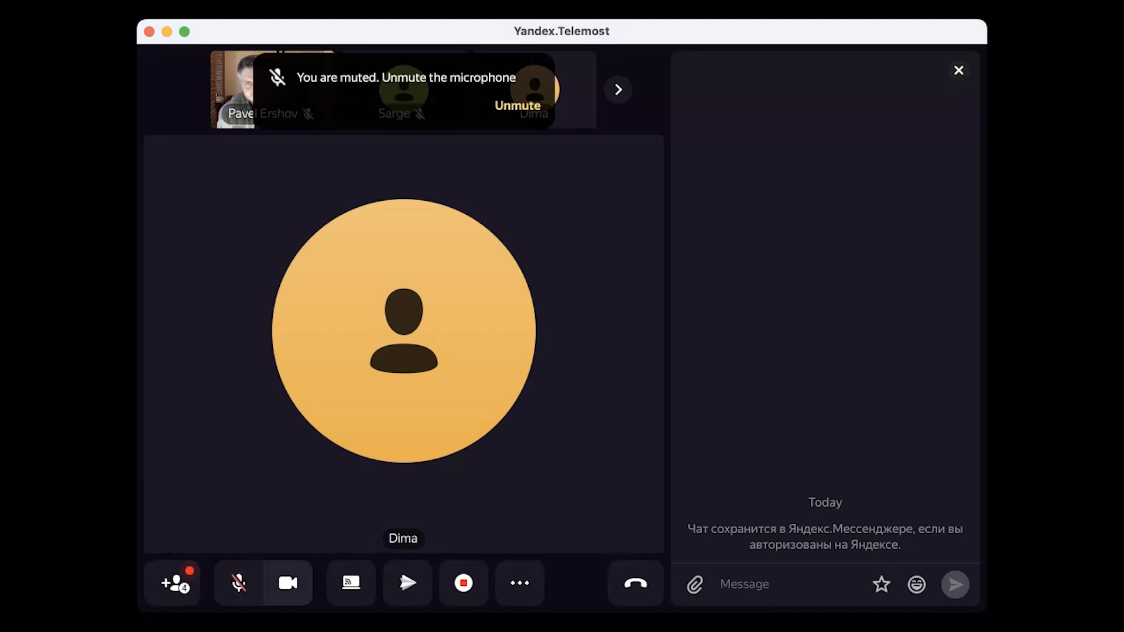
{"action": "left_click", "coordinate": [288, 583]}
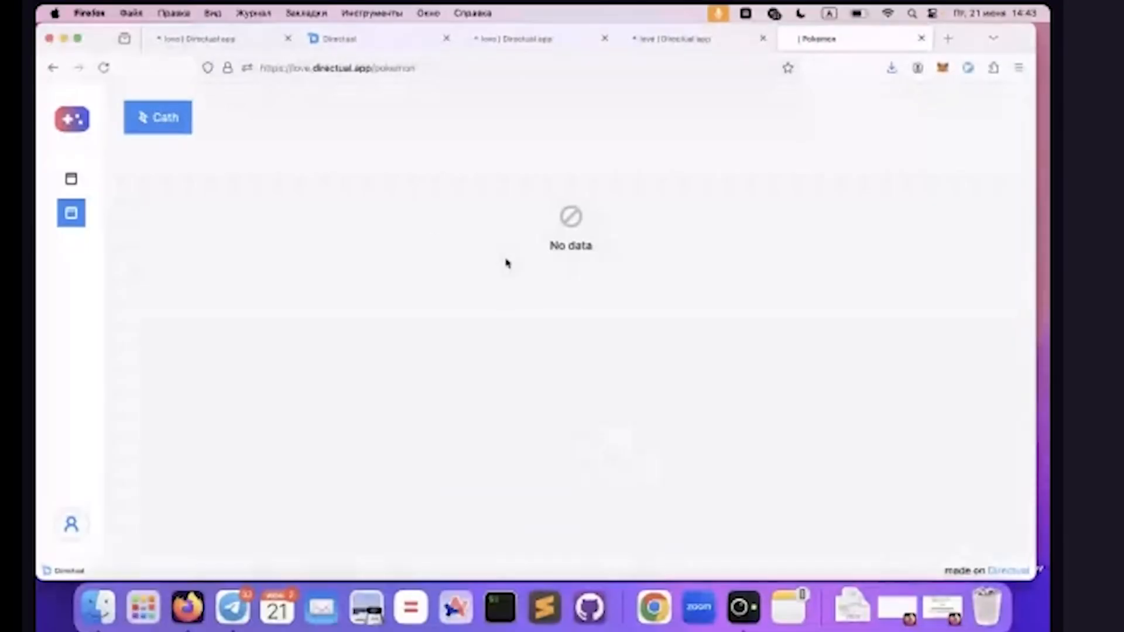
Catch a Pokemon on the Pokemon page in Firefox, requesting a new try and reloading the page before catching again
{"action": "left_click", "coordinate": [141, 160]}
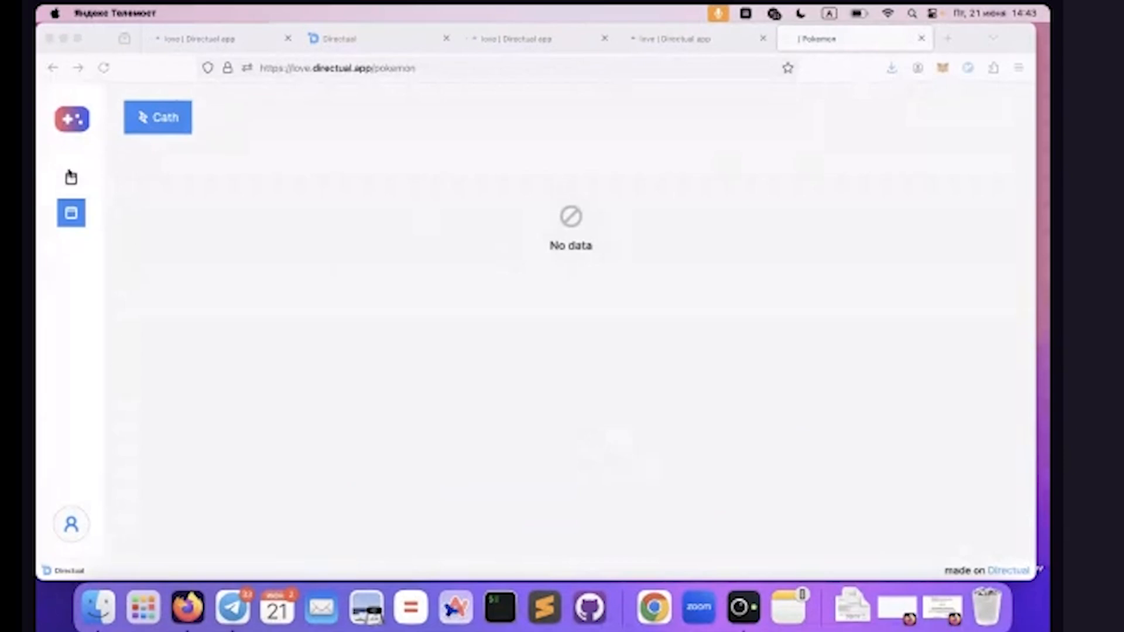
{"action": "left_click", "coordinate": [239, 201]}
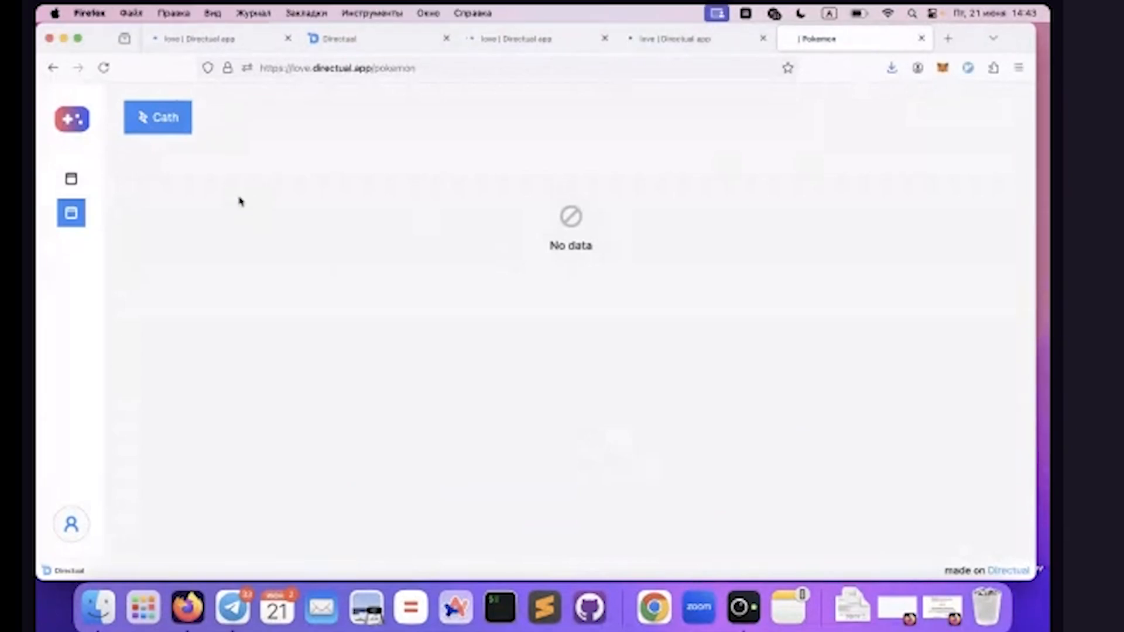
{"action": "left_click", "coordinate": [165, 123]}
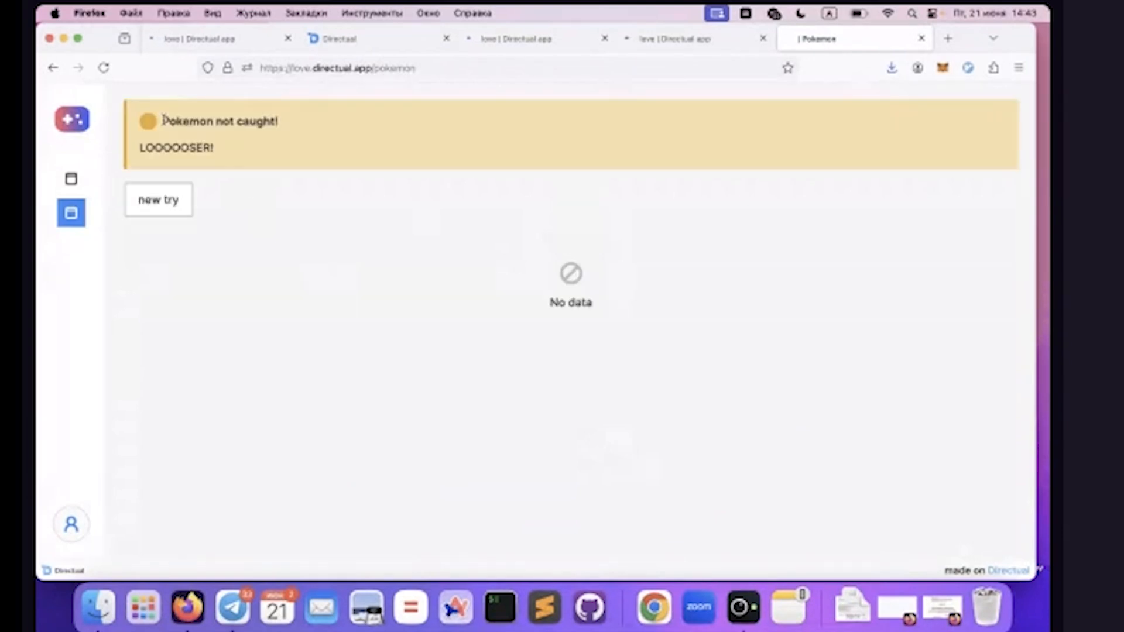
{"action": "triple_click", "coordinate": [181, 121]}
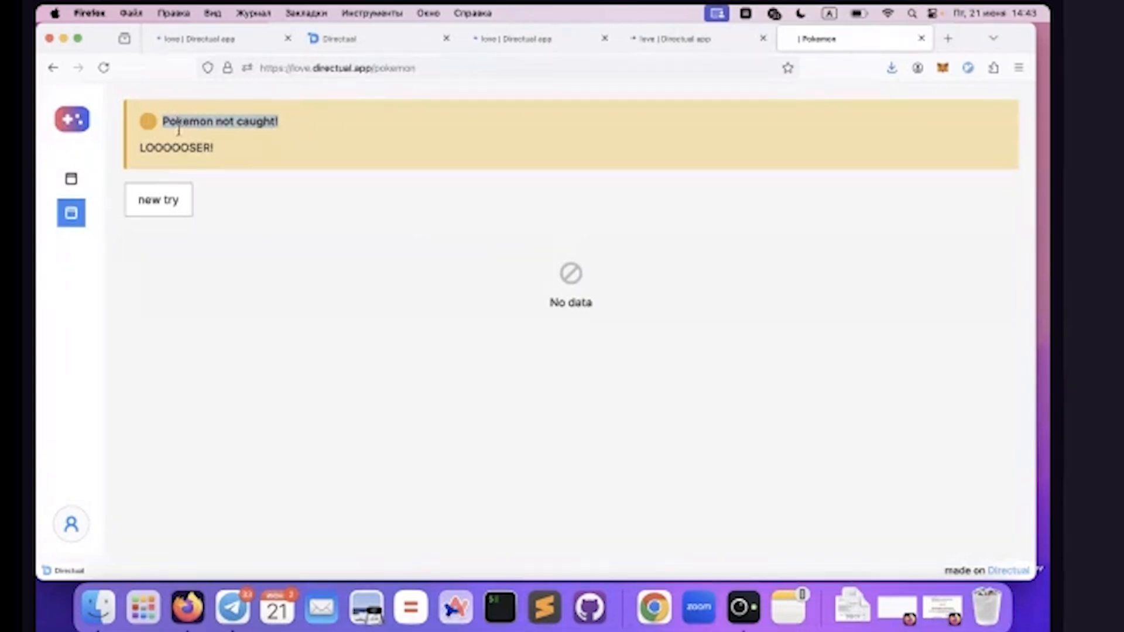
{"action": "left_click", "coordinate": [153, 203]}
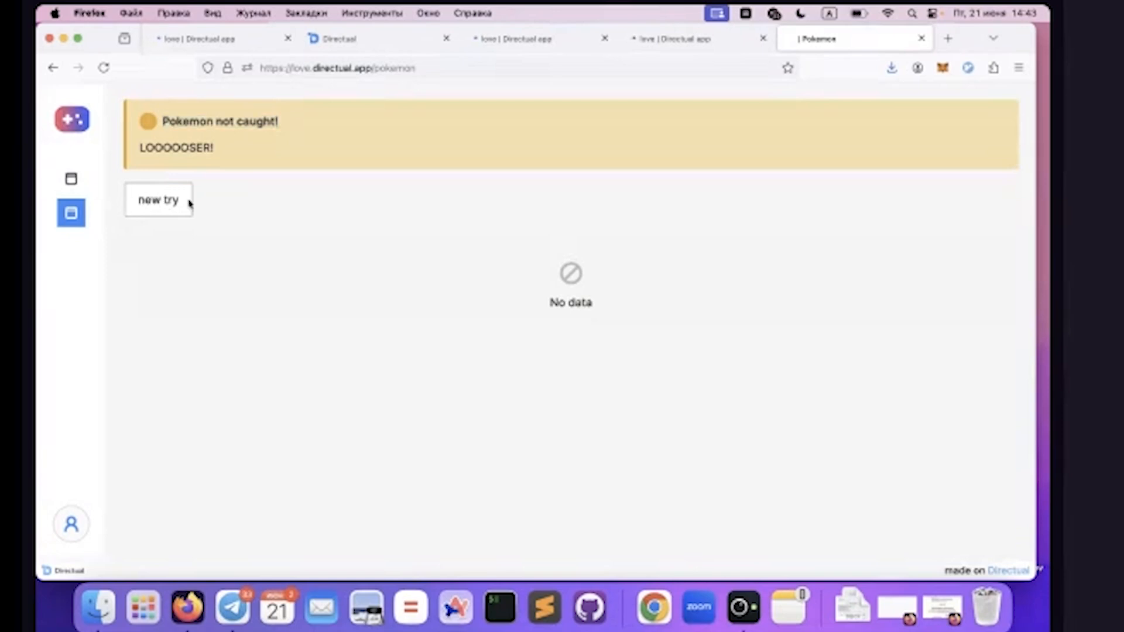
{"action": "left_click", "coordinate": [105, 68]}
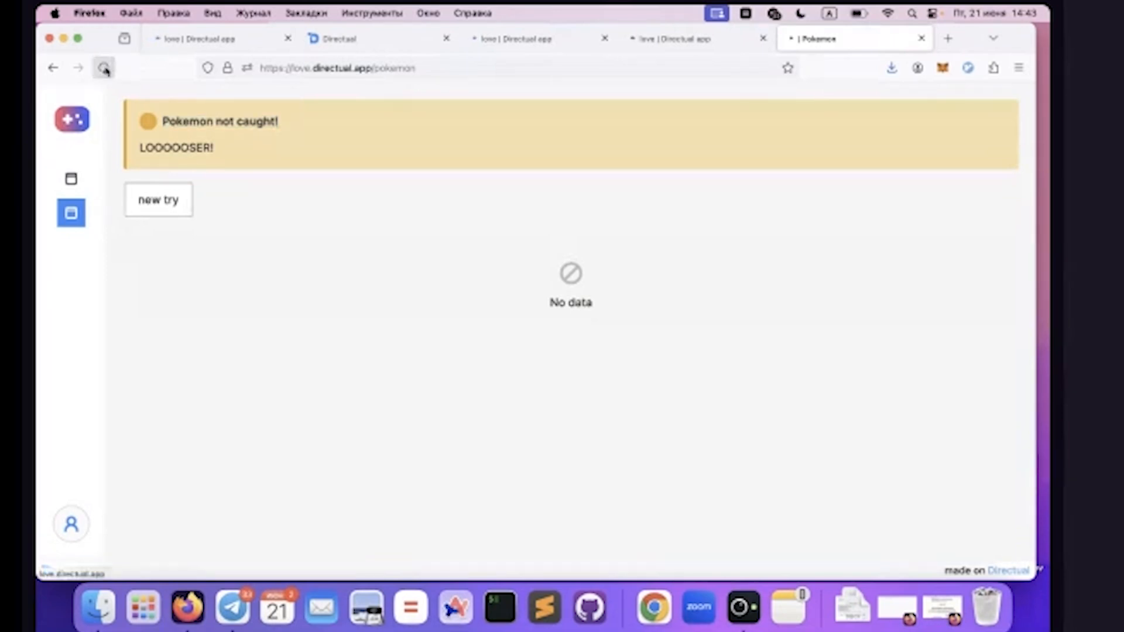
{"action": "left_click", "coordinate": [156, 120]}
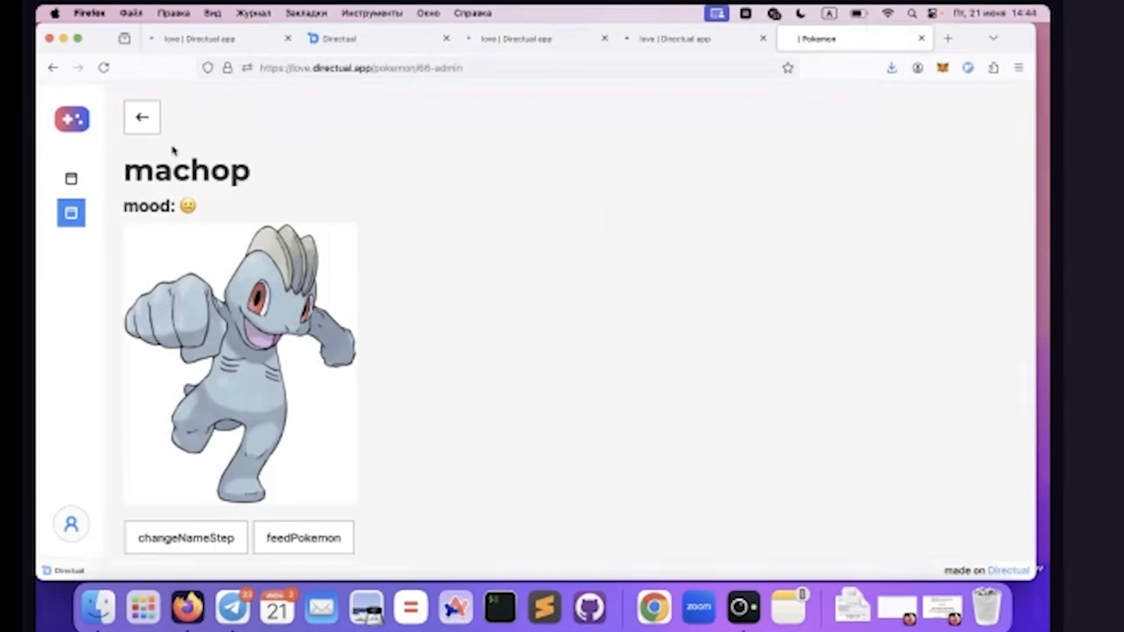
Rename the machop Pokemon to Demo through its name change popup
{"action": "double_click", "coordinate": [195, 164]}
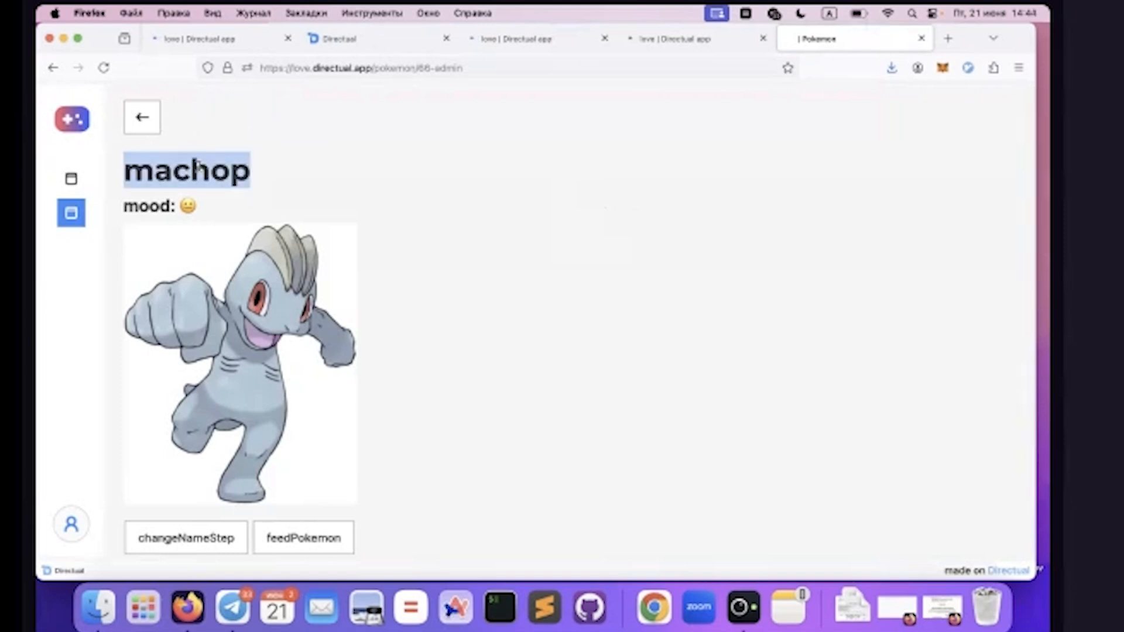
{"action": "left_click", "coordinate": [210, 170]}
{"action": "double_click", "coordinate": [209, 171]}
{"action": "scroll", "coordinate": [210, 170], "scroll_direction": "down", "scroll_amount": 2}
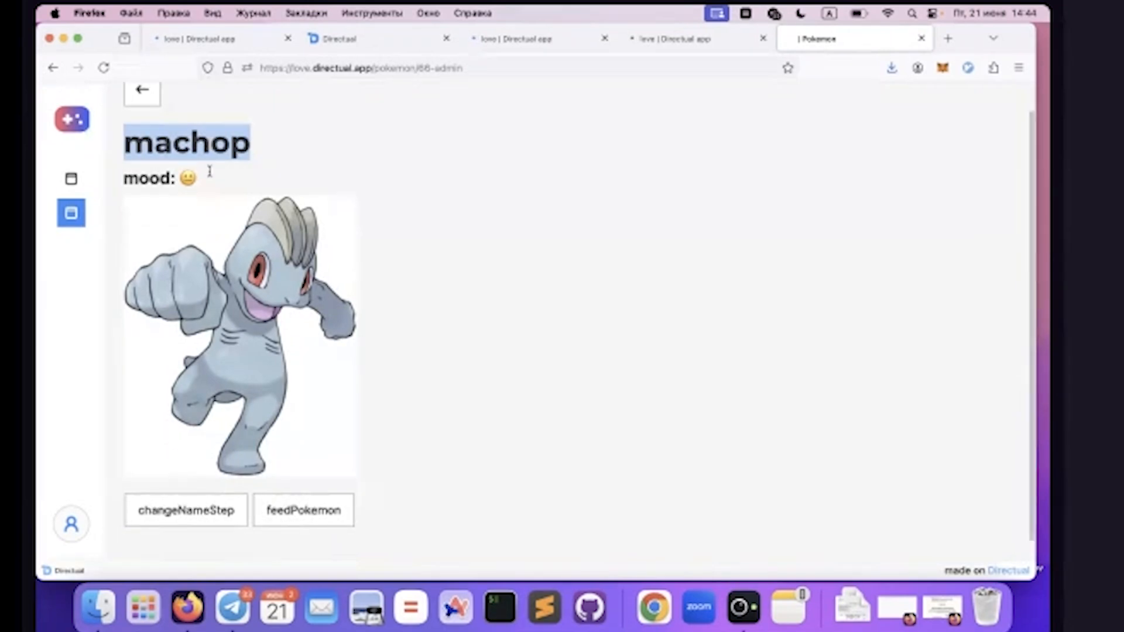
{"action": "left_click", "coordinate": [212, 494]}
{"action": "left_click", "coordinate": [389, 340]}
{"action": "double_click", "coordinate": [392, 341]}
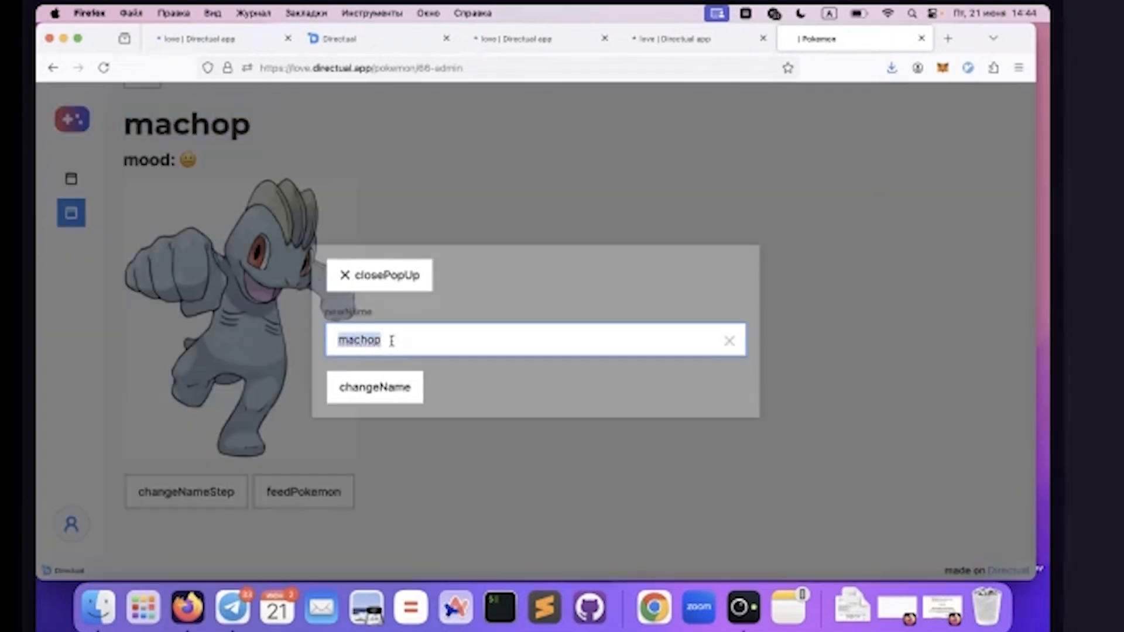
{"action": "type", "text": "Demo"}
{"action": "left_click", "coordinate": [367, 388]}
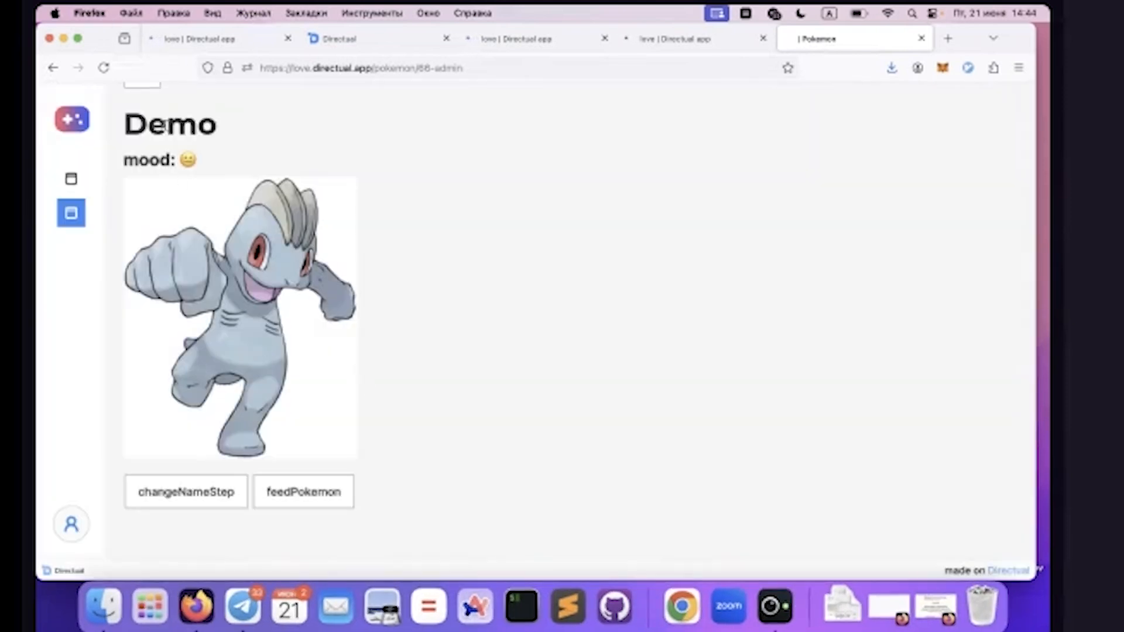
{"action": "double_click", "coordinate": [188, 125]}
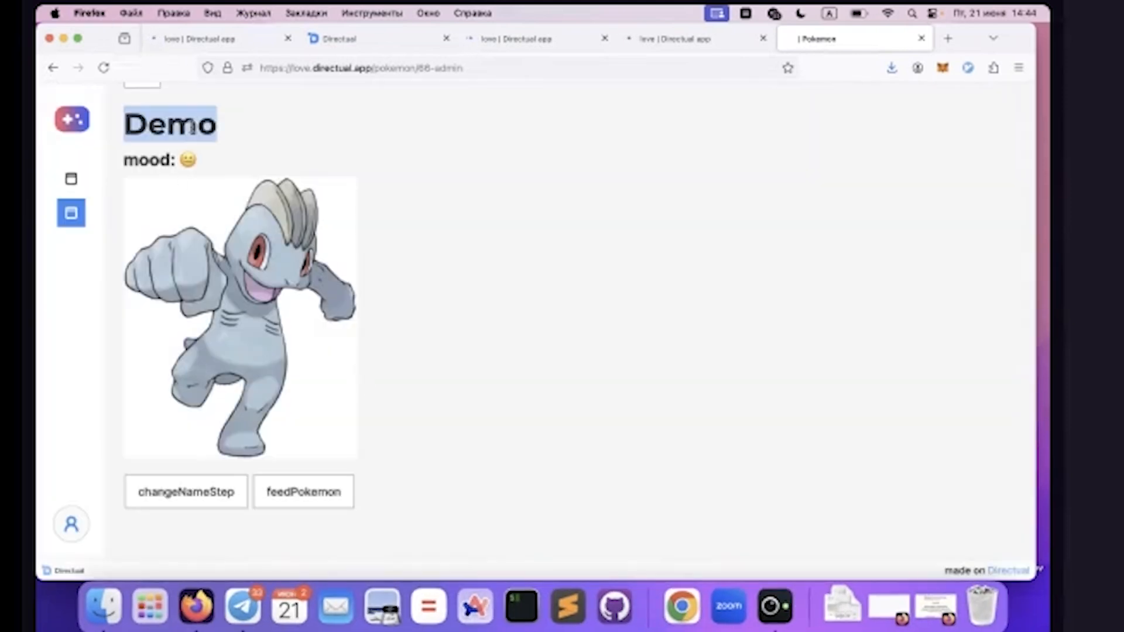
Feed the Demo Pokemon three times, checking its mood after each feeding
{"action": "left_click", "coordinate": [311, 494]}
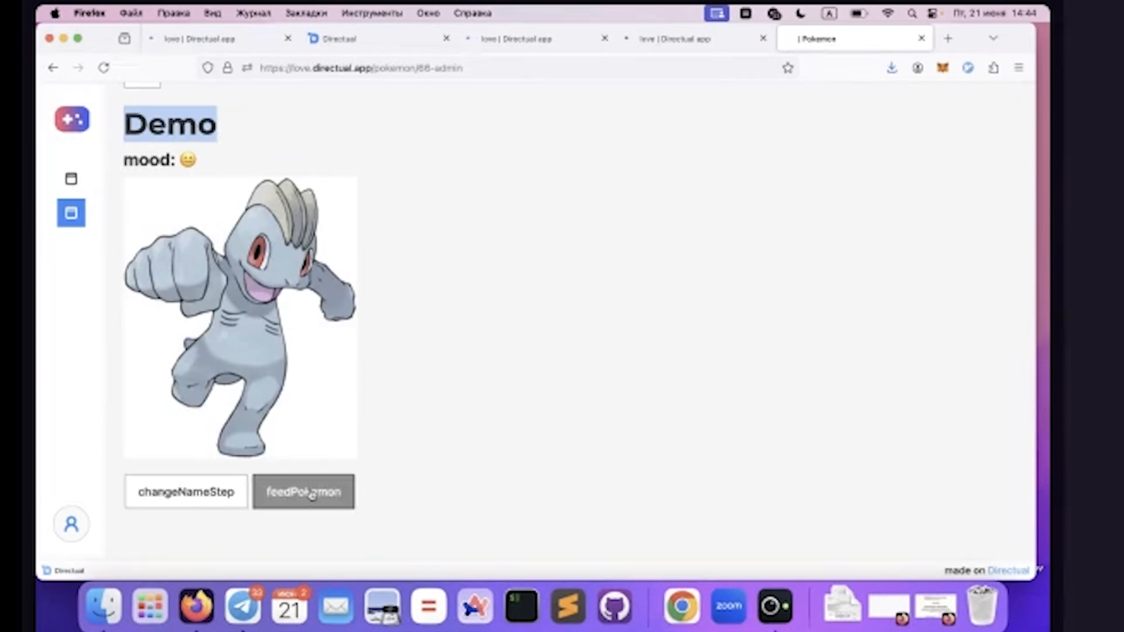
{"action": "triple_click", "coordinate": [165, 162]}
{"action": "left_click", "coordinate": [295, 490]}
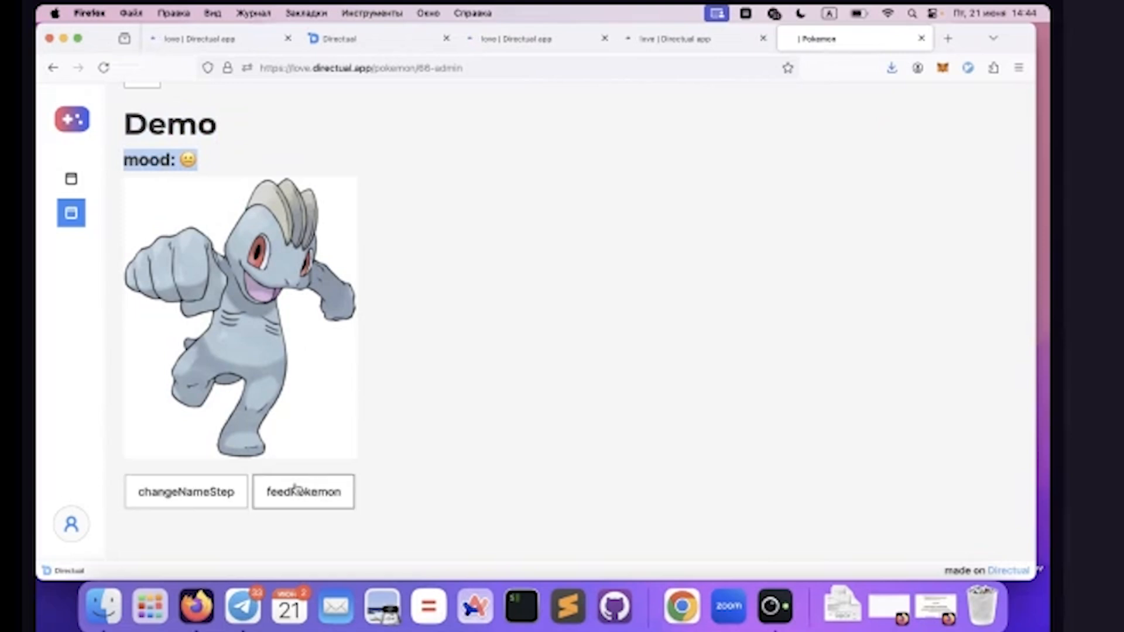
{"action": "left_click_drag", "start_coordinate": [202, 163], "coordinate": [150, 156]}
{"action": "double_click", "coordinate": [150, 158]}
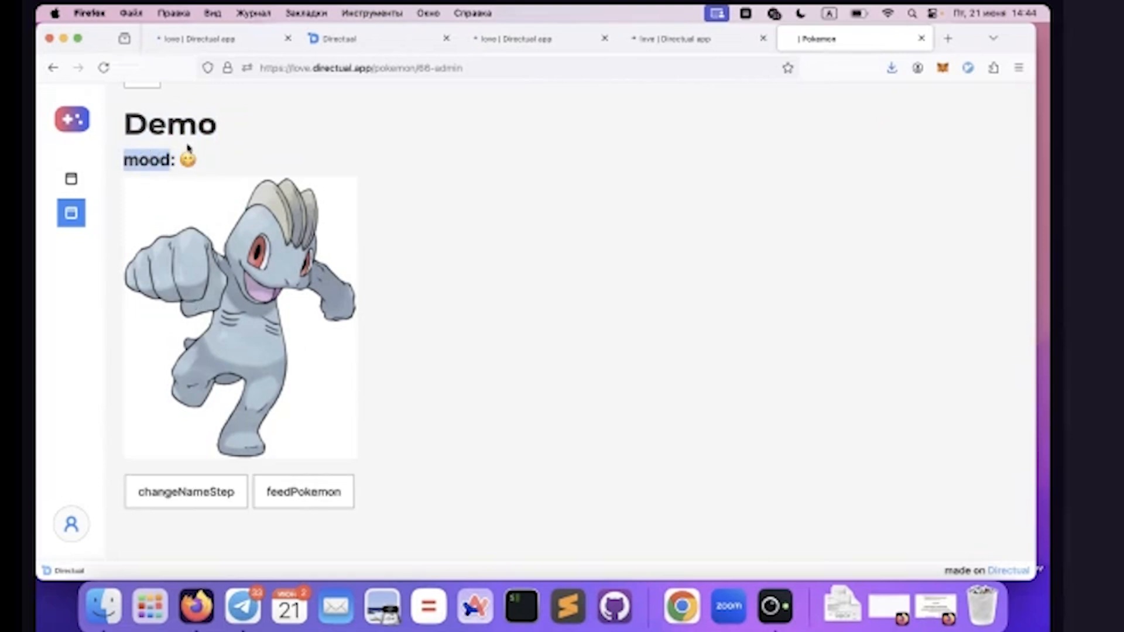
{"action": "left_click", "coordinate": [299, 493]}
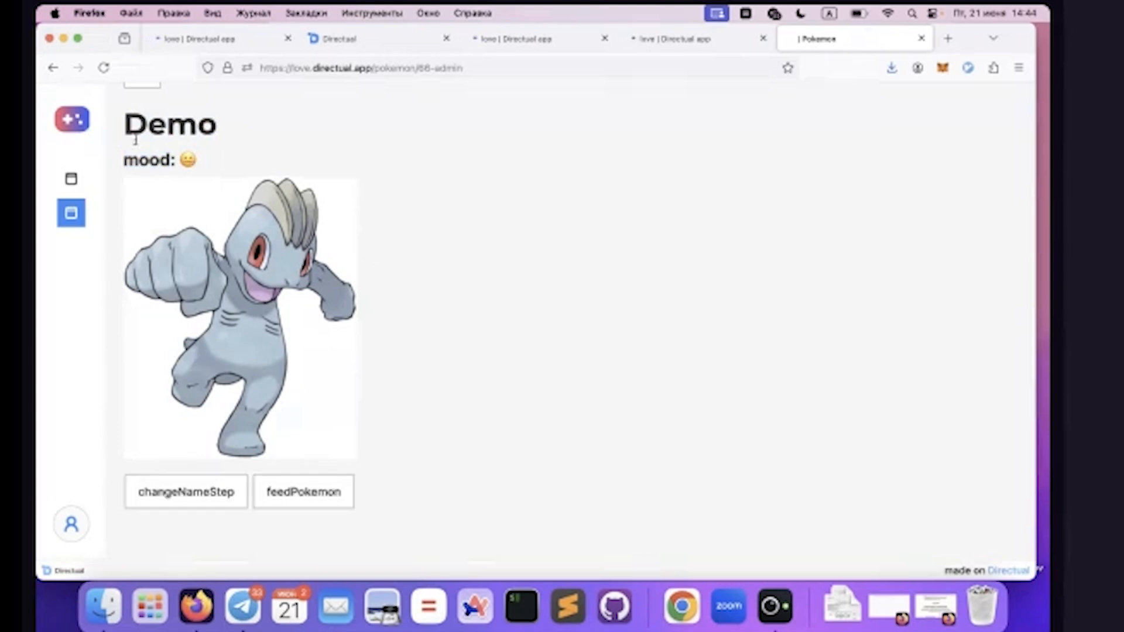
{"action": "double_click", "coordinate": [151, 161]}
{"action": "scroll", "coordinate": [151, 161], "scroll_direction": "up", "scroll_amount": 2}
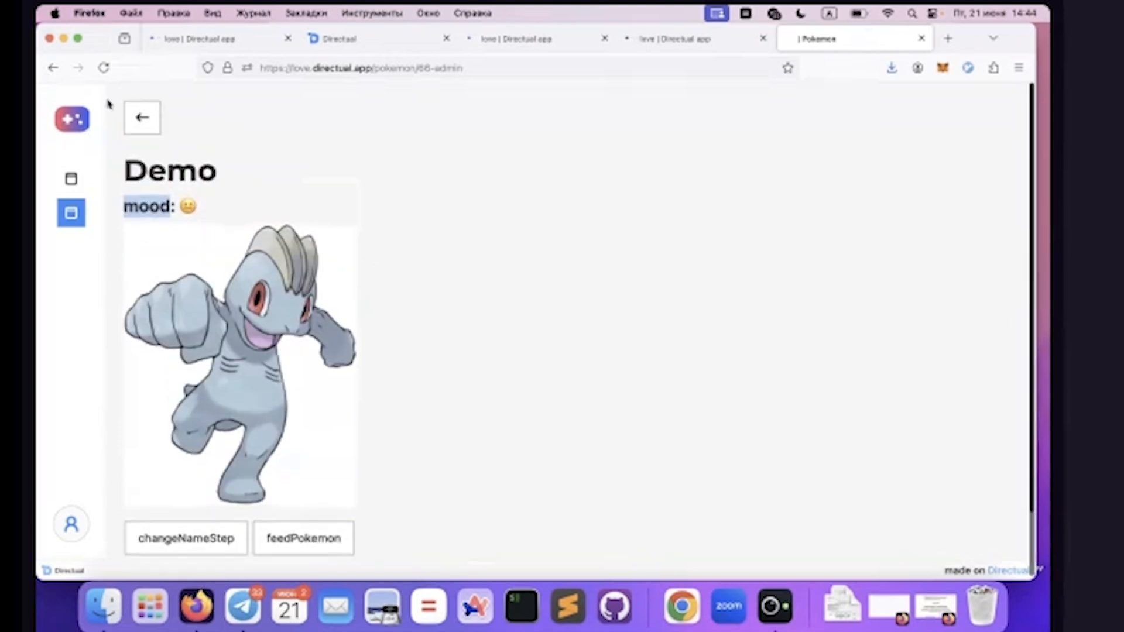
Return from the Demo Pokemon's page to the Pokemon list and catch another Pokemon
{"action": "left_click", "coordinate": [142, 119]}
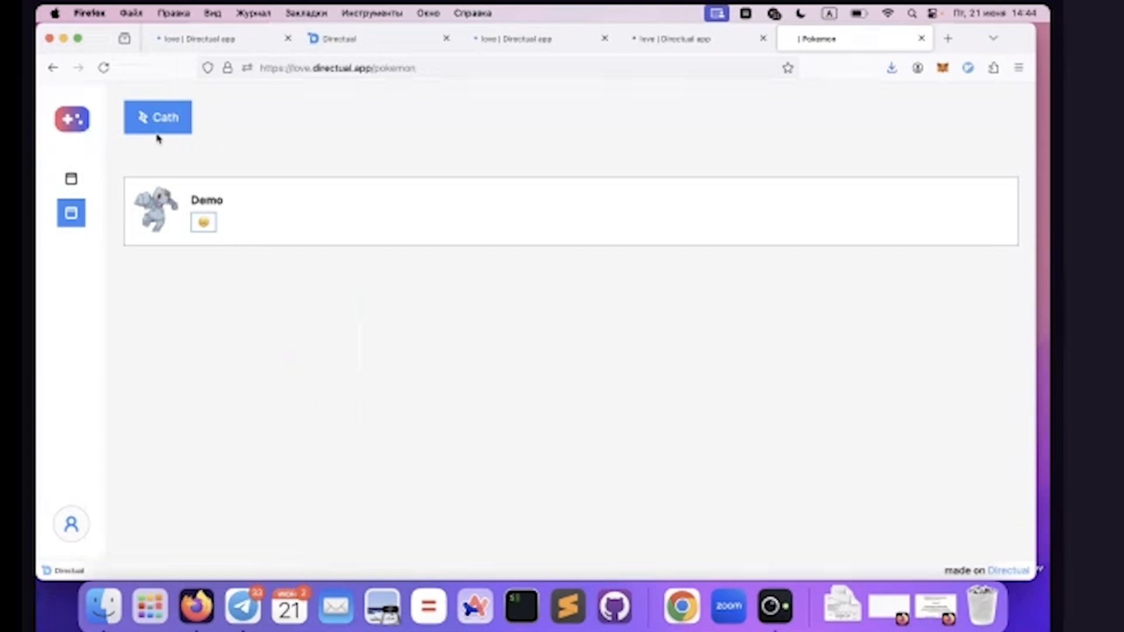
{"action": "left_click", "coordinate": [169, 116]}
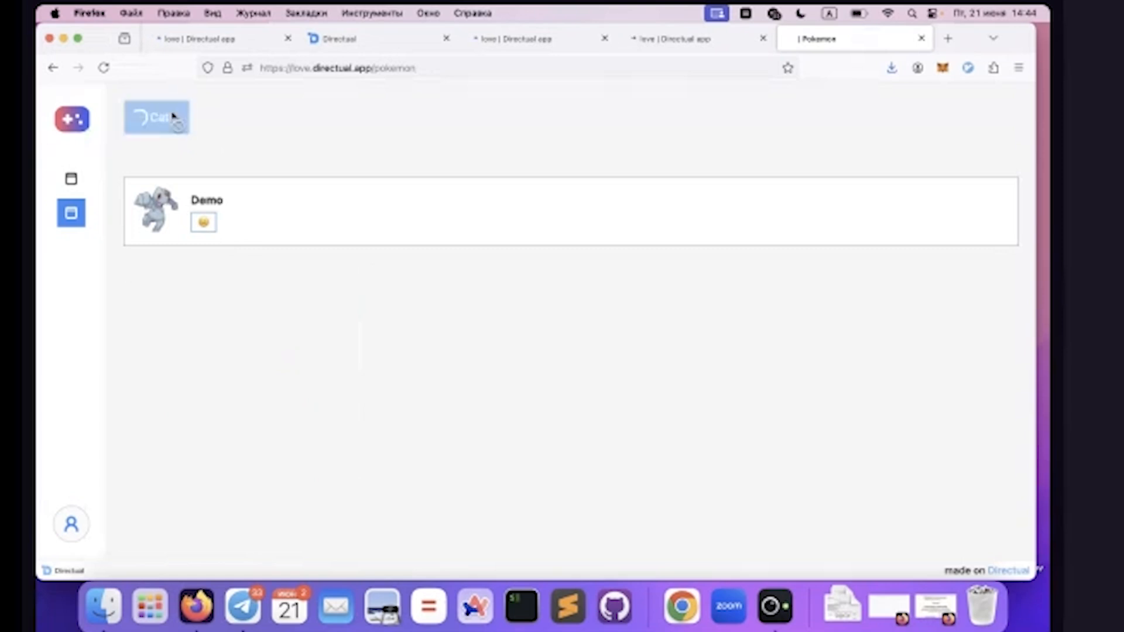
{"action": "left_click", "coordinate": [146, 117]}
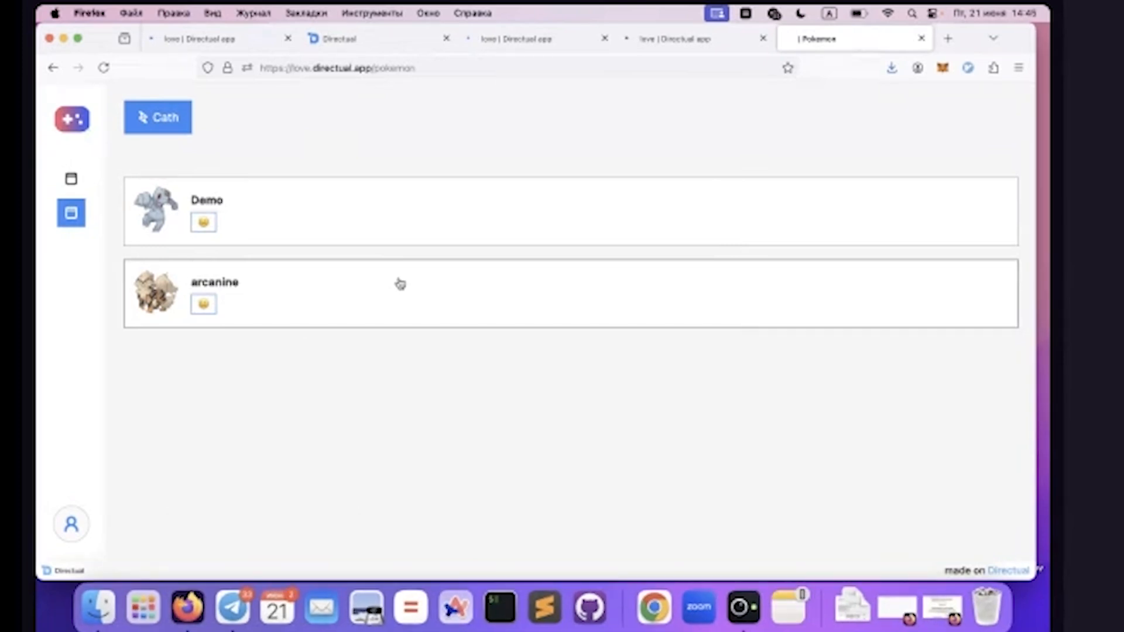
Open the pokemon structure in the Directual database, examine the bulbasaur object's title and image fields, and close its preview
{"action": "left_click", "coordinate": [193, 39]}
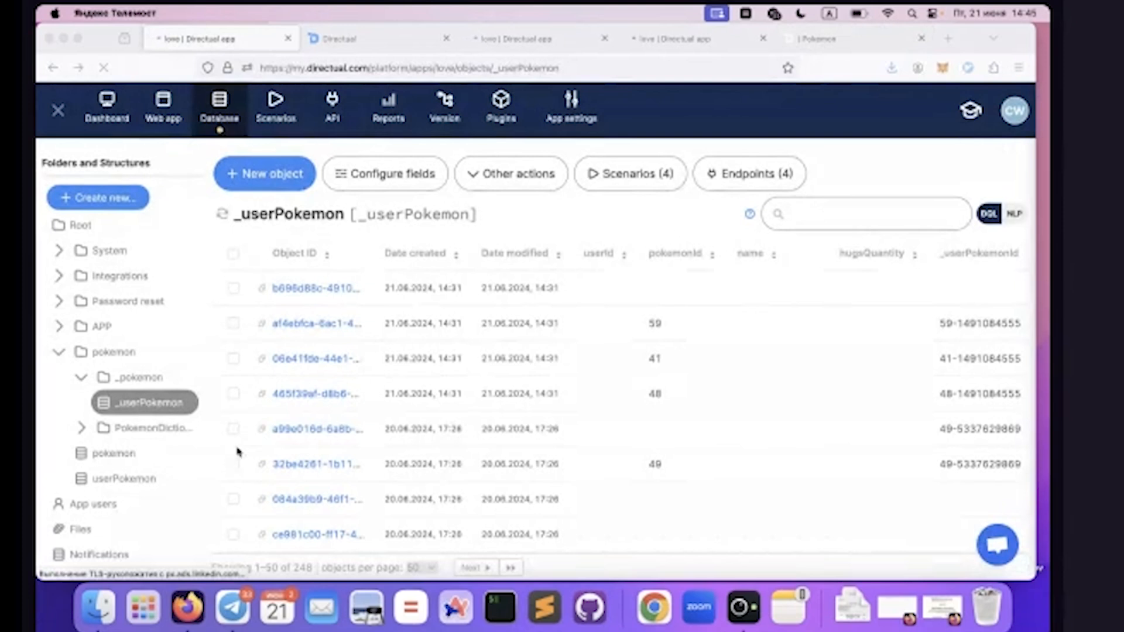
{"action": "left_click", "coordinate": [108, 457]}
{"action": "left_click", "coordinate": [108, 456]}
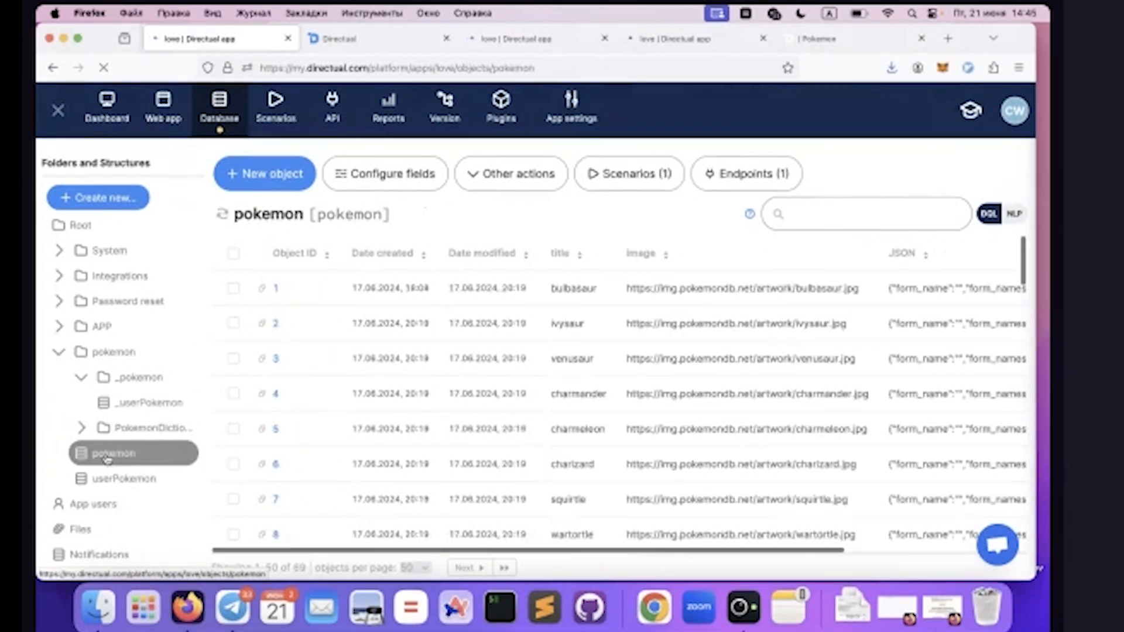
{"action": "double_click", "coordinate": [350, 214]}
{"action": "left_click", "coordinate": [401, 288]}
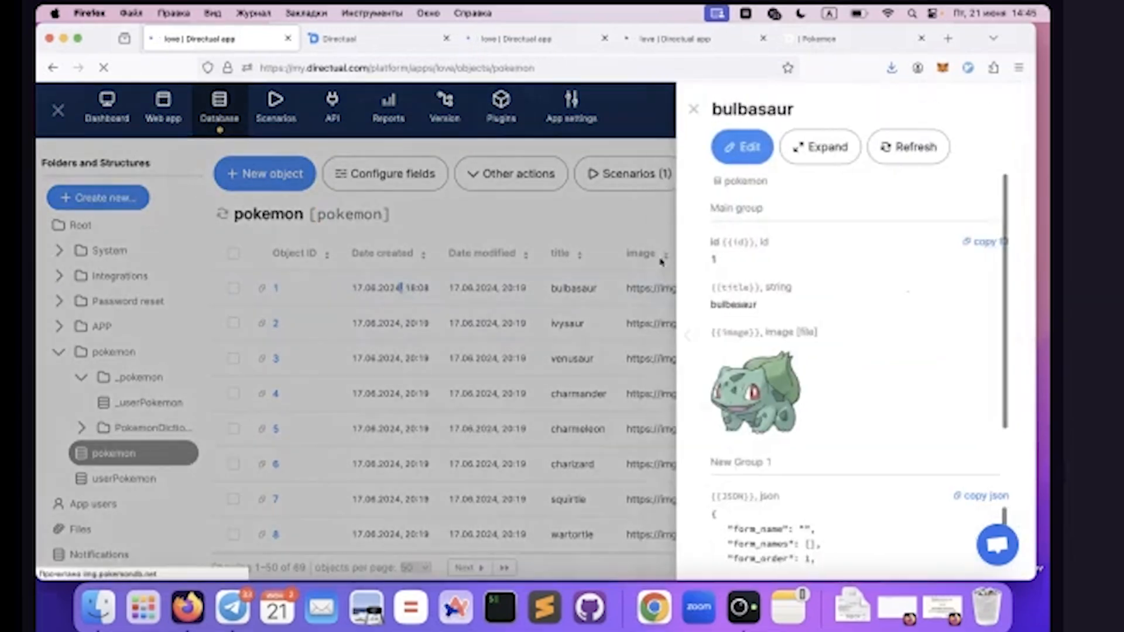
{"action": "double_click", "coordinate": [734, 287]}
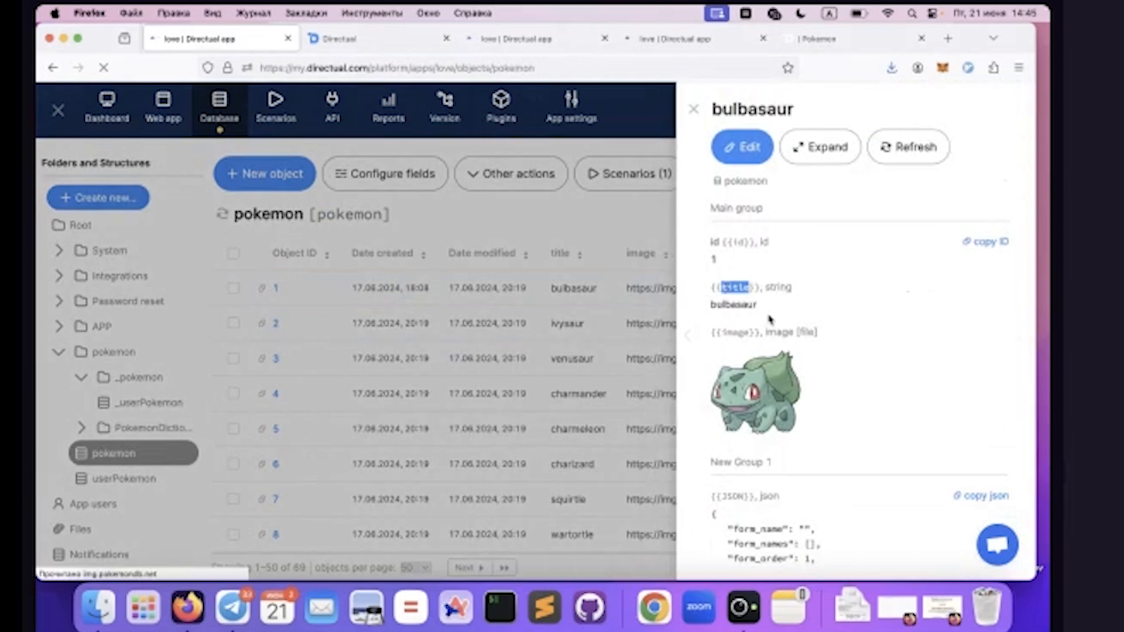
{"action": "double_click", "coordinate": [721, 305]}
{"action": "double_click", "coordinate": [732, 332]}
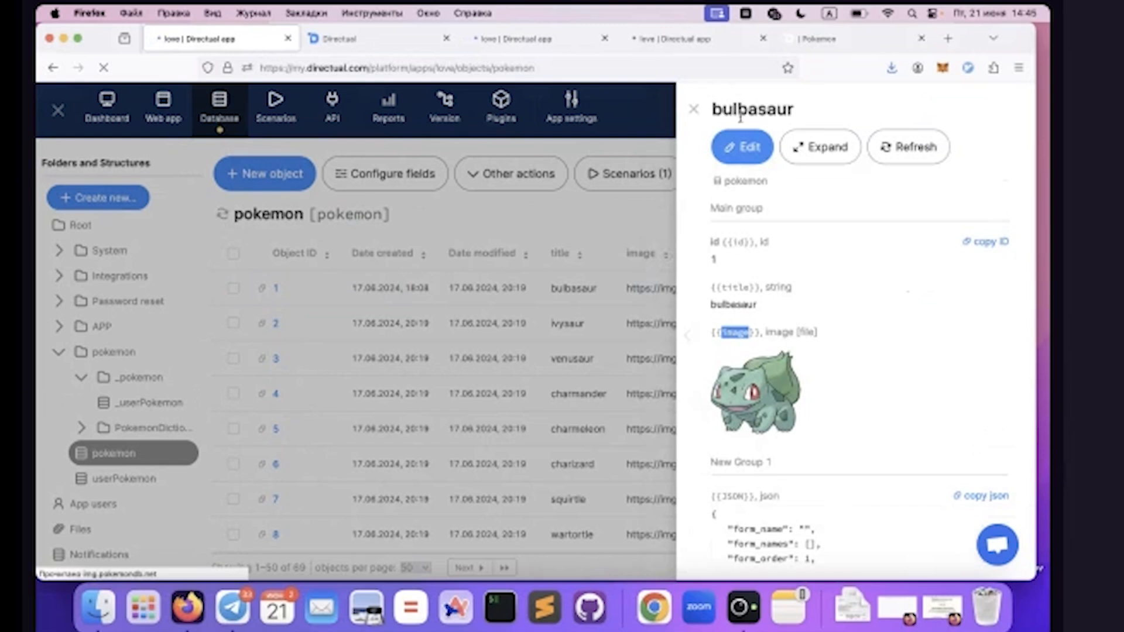
{"action": "left_click", "coordinate": [696, 112]}
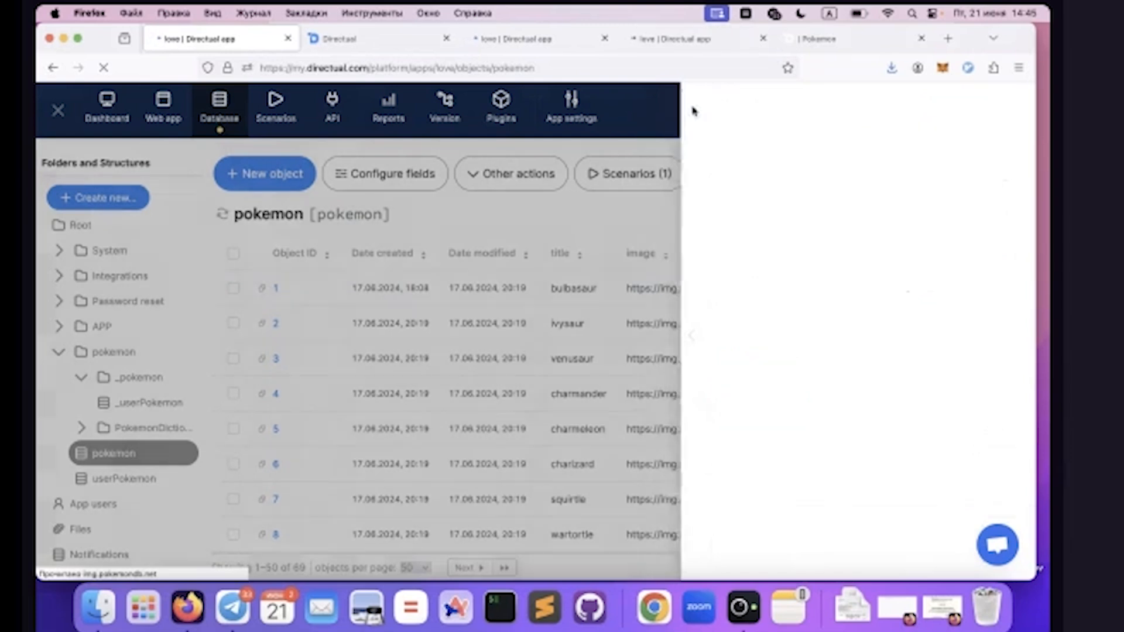
Review the title and image fields in the pokemon structure's field configuration, then exit without saving
{"action": "left_click", "coordinate": [347, 176]}
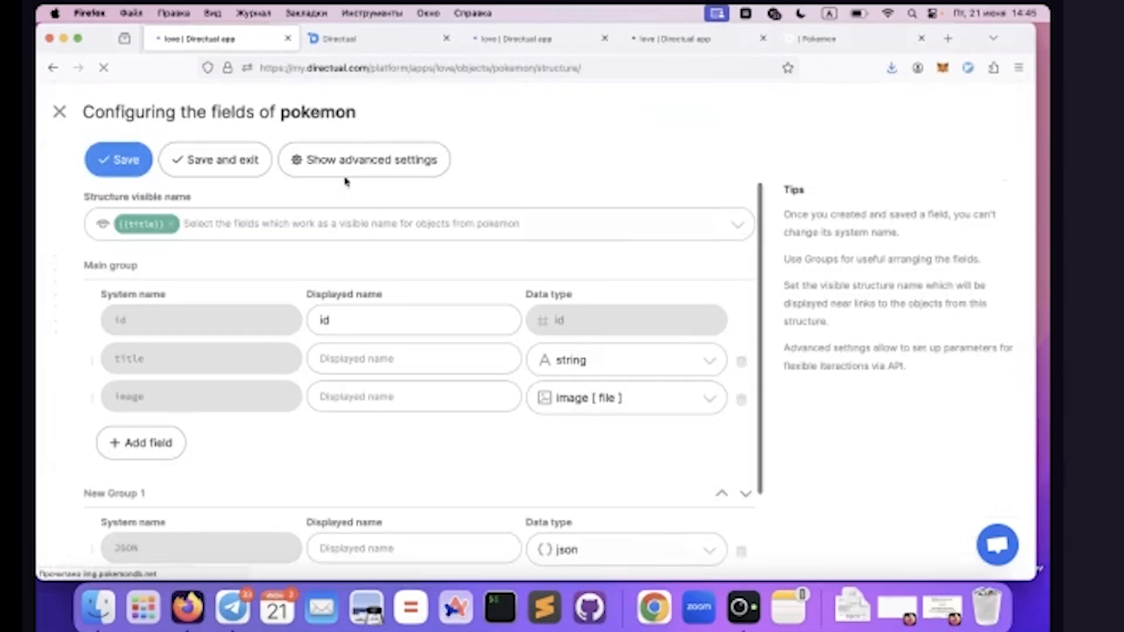
{"action": "double_click", "coordinate": [131, 358]}
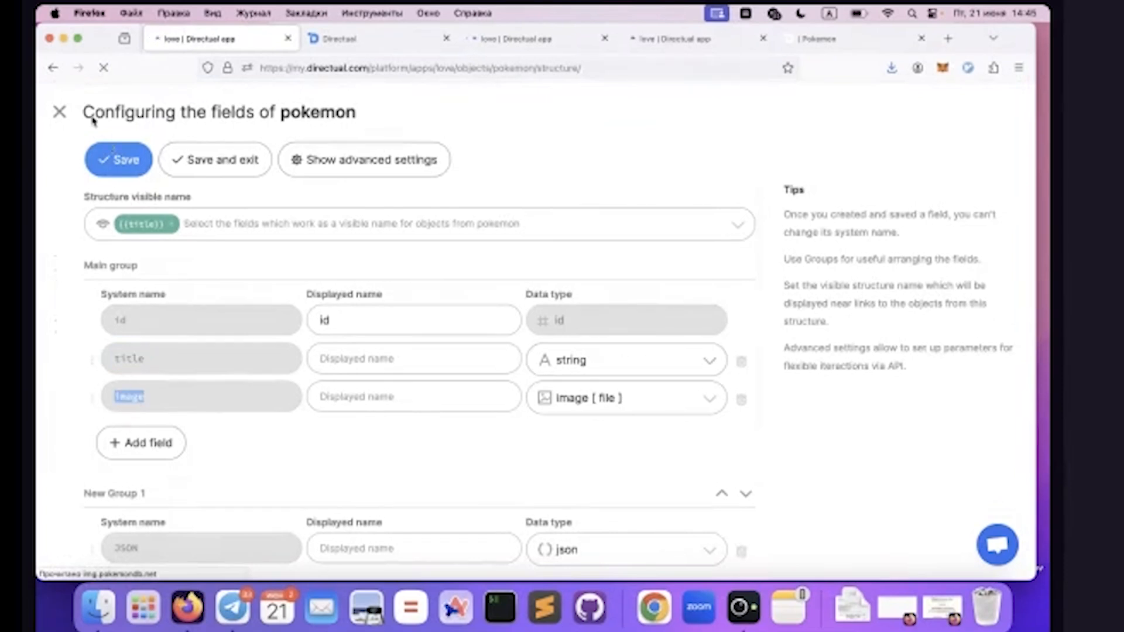
{"action": "left_click", "coordinate": [100, 69]}
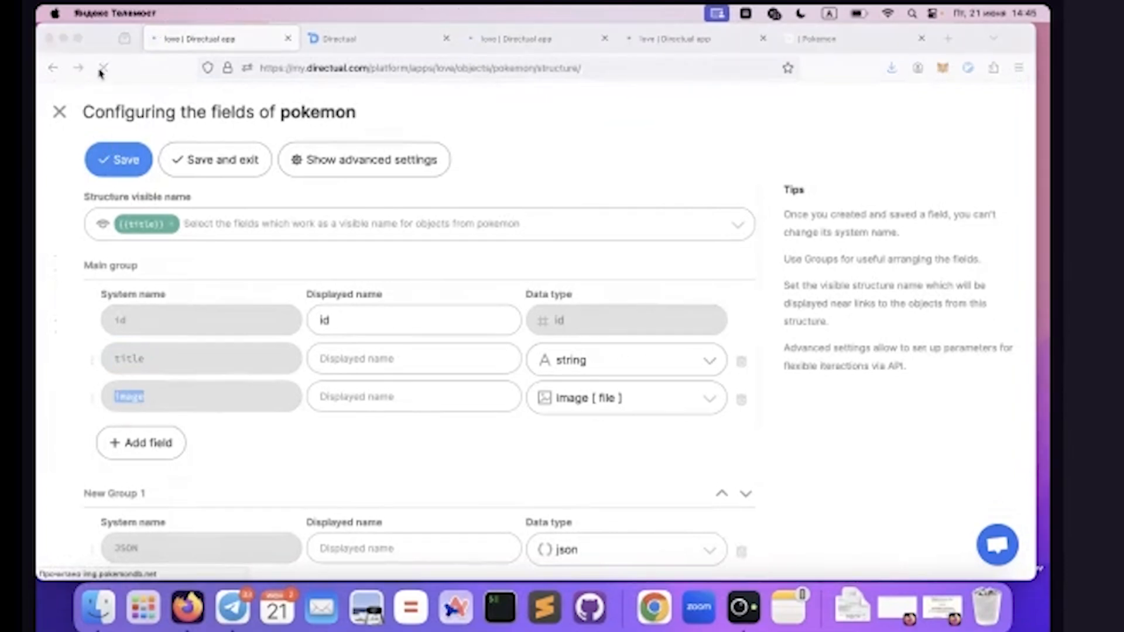
{"action": "left_click", "coordinate": [59, 111]}
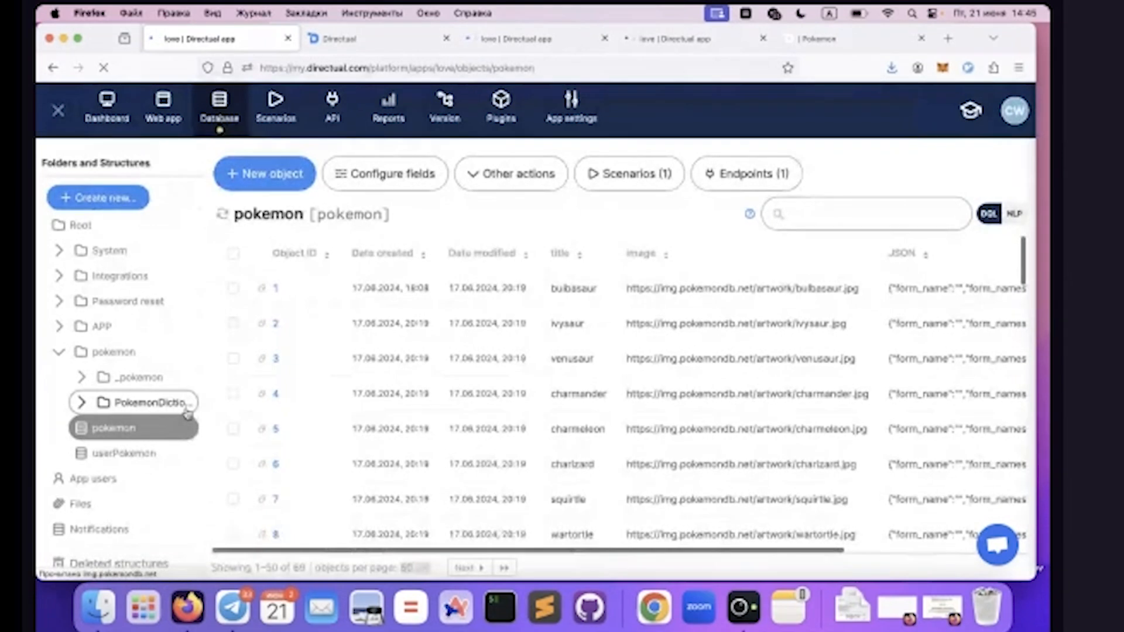
Open the venonat object of the userPokemon structure for editing and examine its userId and pokemonId links
{"action": "left_click", "coordinate": [130, 452]}
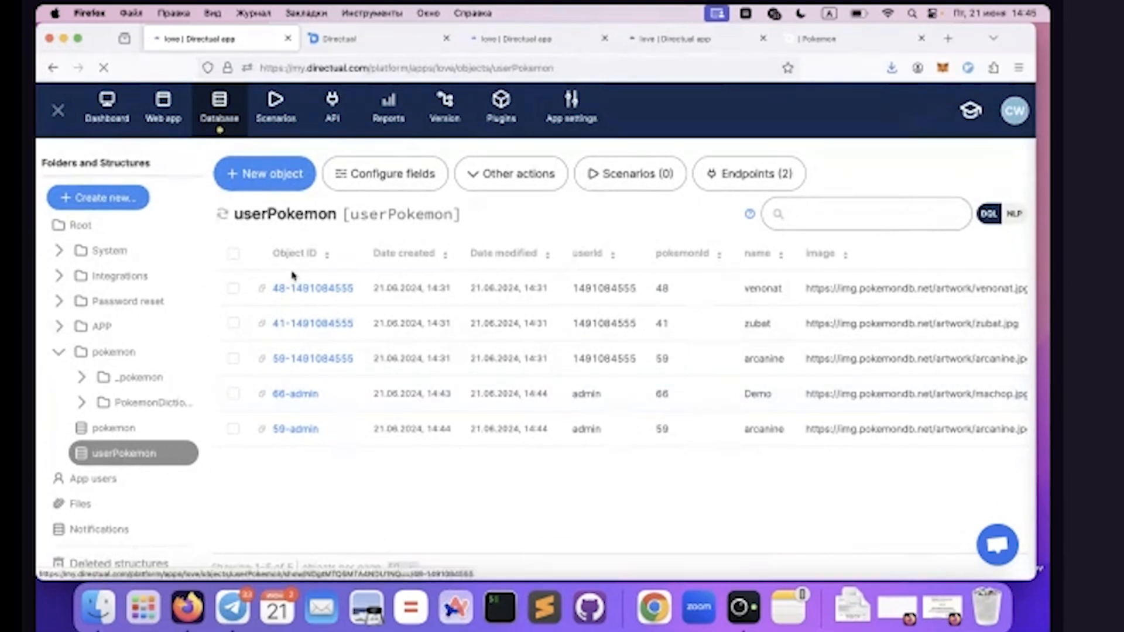
{"action": "left_click", "coordinate": [295, 290]}
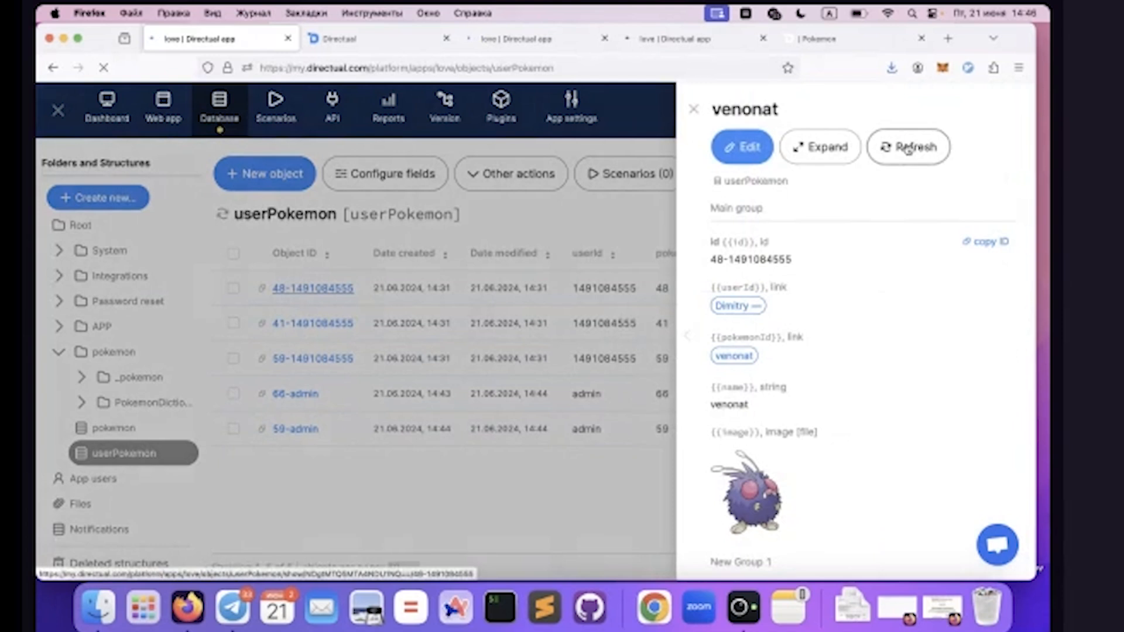
{"action": "left_click", "coordinate": [741, 146]}
{"action": "double_click", "coordinate": [738, 334]}
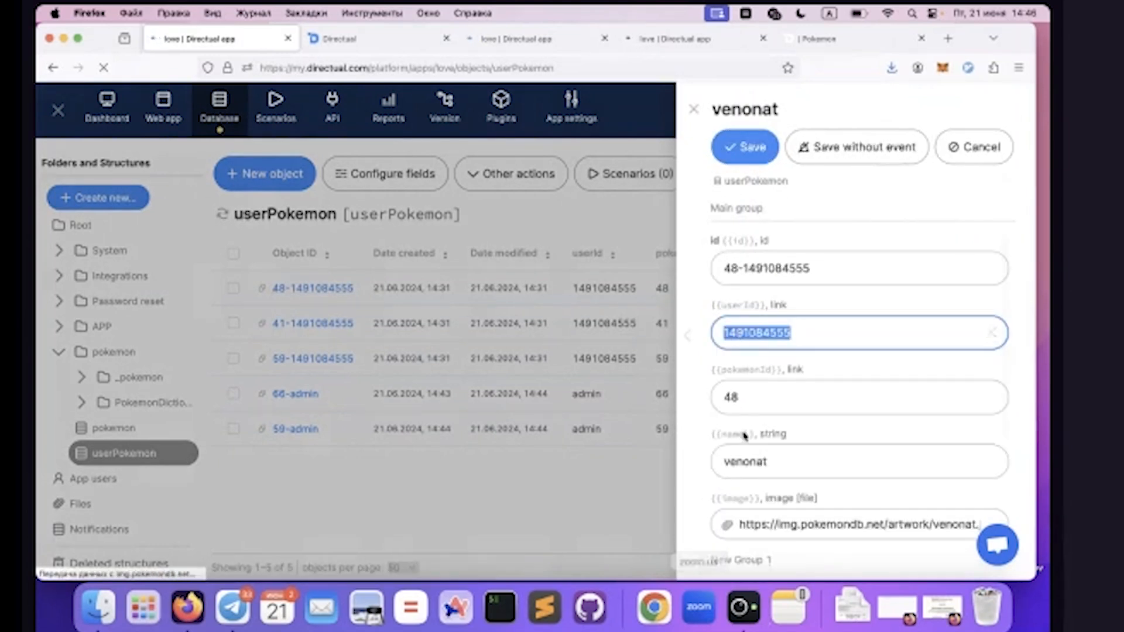
{"action": "double_click", "coordinate": [730, 397]}
Examine the venonat object's name, image and userPokemonMoodId fields, then close it without saving
{"action": "scroll", "coordinate": [774, 386], "scroll_direction": "down", "scroll_amount": 2}
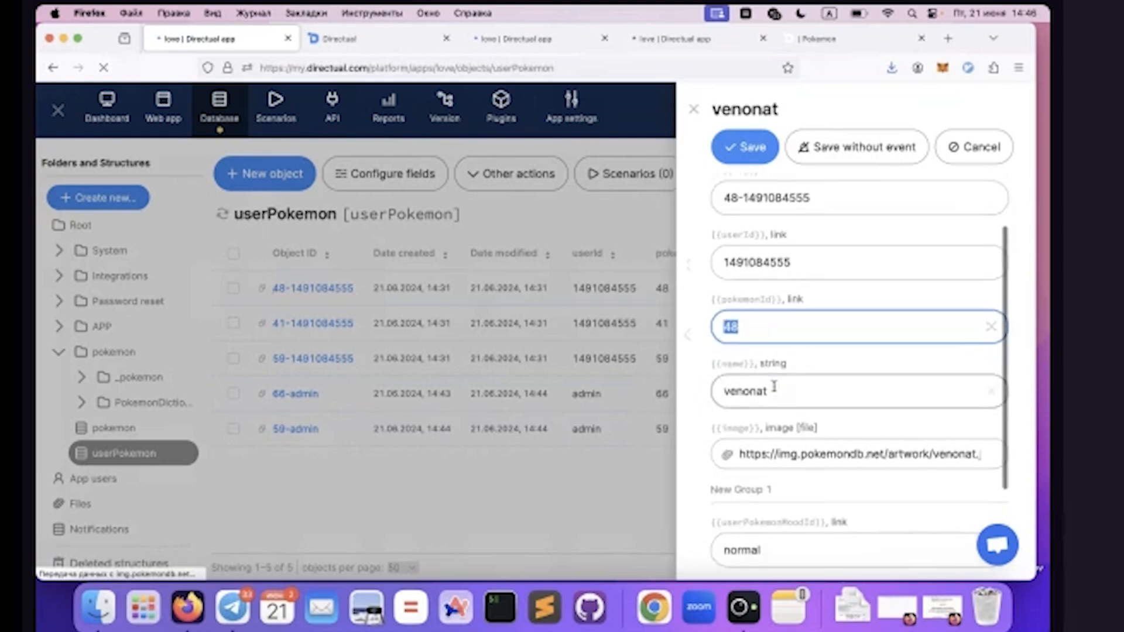
{"action": "left_click", "coordinate": [737, 392]}
{"action": "double_click", "coordinate": [738, 392]}
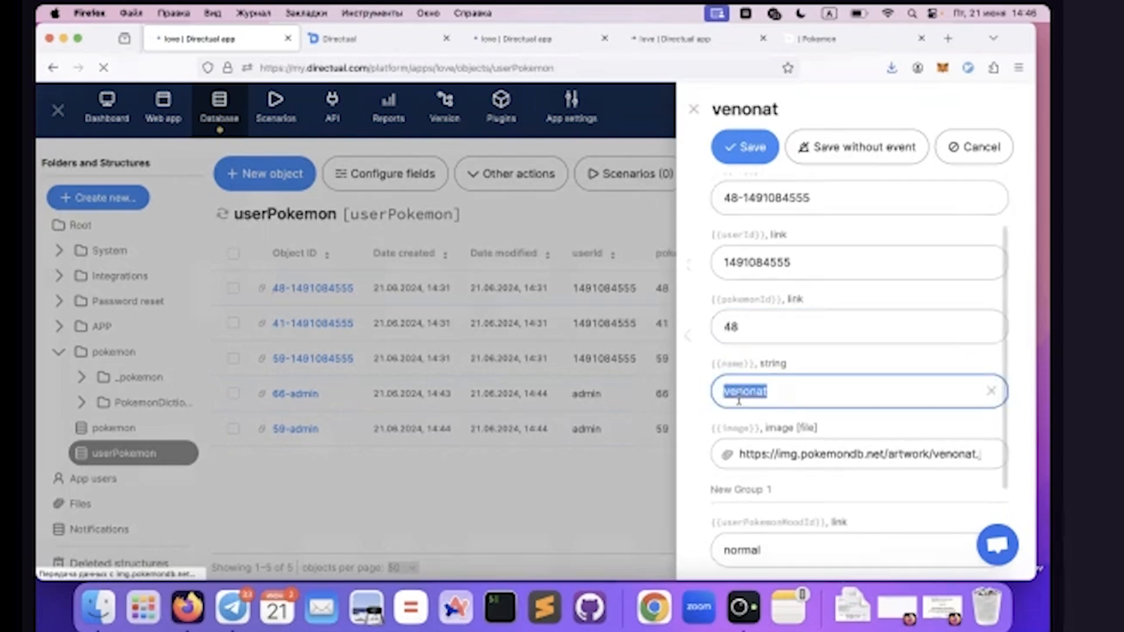
{"action": "double_click", "coordinate": [737, 429]}
{"action": "scroll", "coordinate": [737, 432], "scroll_direction": "down", "scroll_amount": 1}
{"action": "double_click", "coordinate": [752, 410]}
{"action": "scroll", "coordinate": [758, 410], "scroll_direction": "up", "scroll_amount": 3}
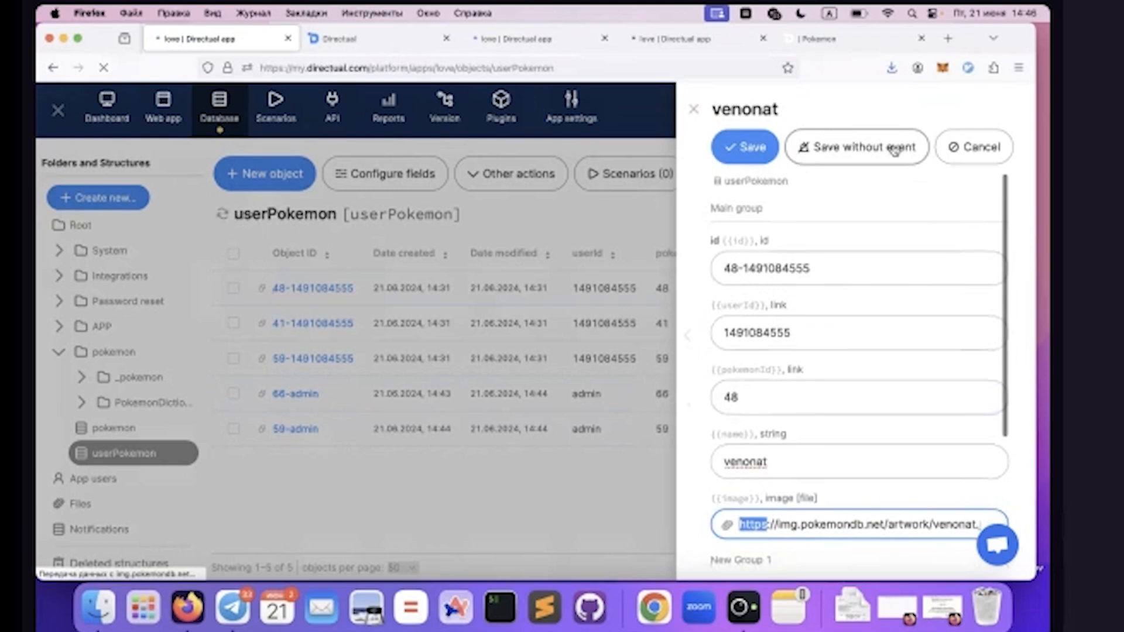
{"action": "left_click", "coordinate": [695, 108]}
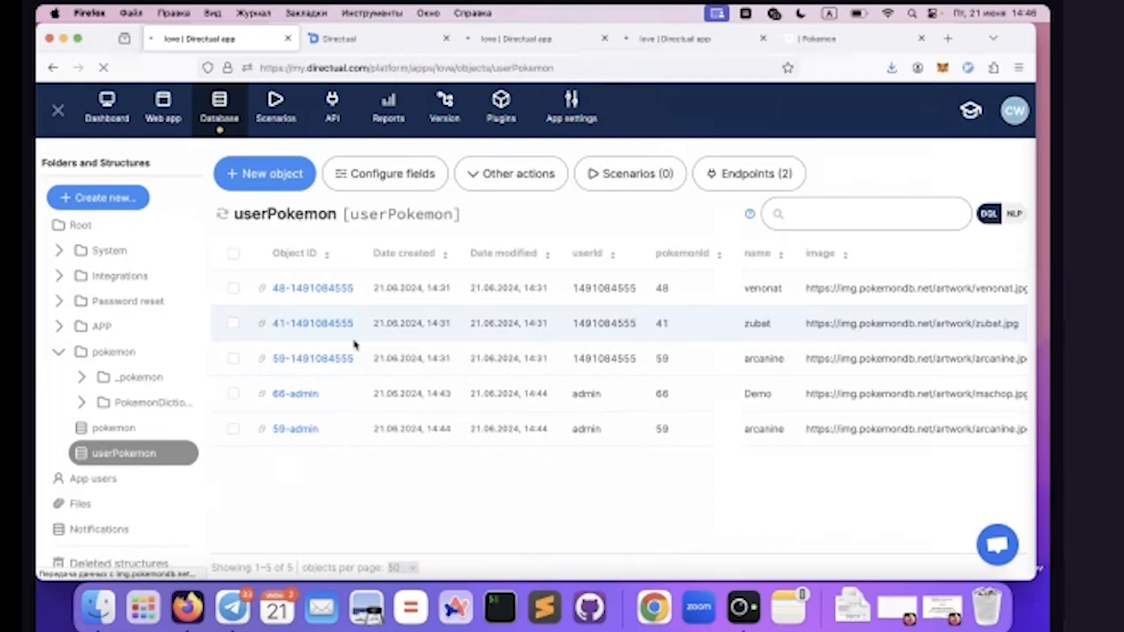
Open the _userPokemon structure in the _pokemon folder and refresh its object list
{"action": "left_click", "coordinate": [80, 382]}
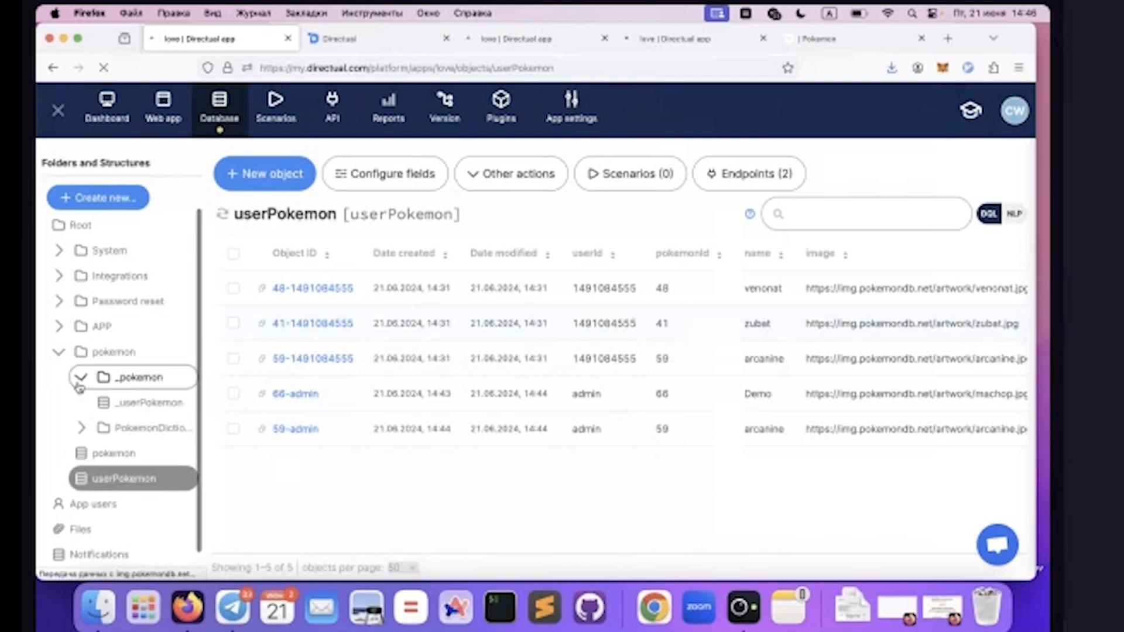
{"action": "left_click", "coordinate": [129, 409]}
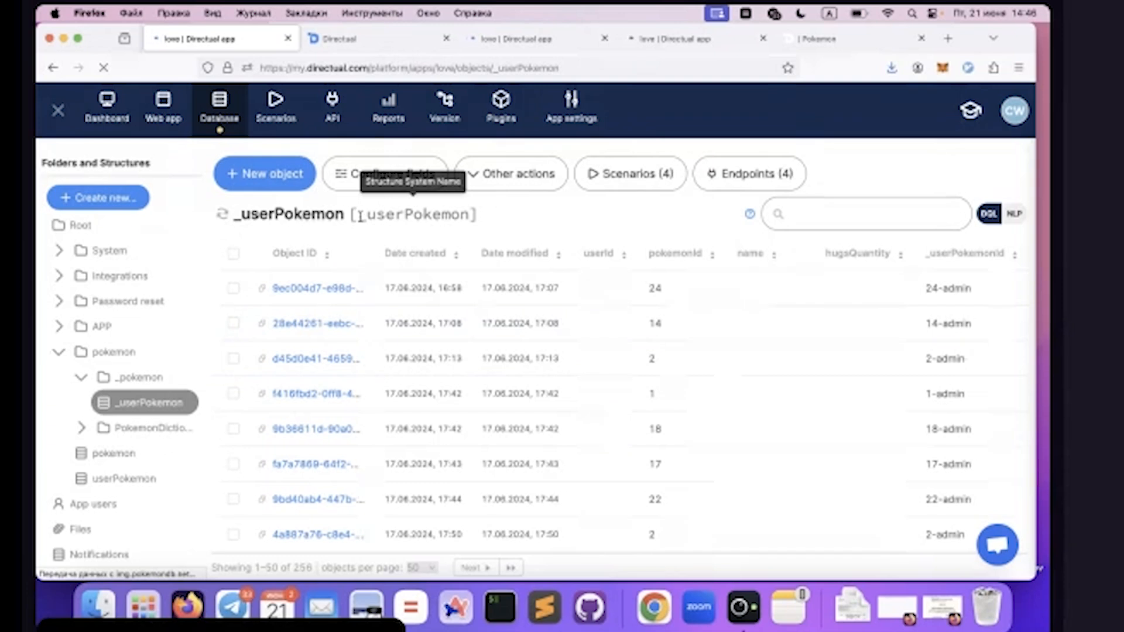
{"action": "left_click", "coordinate": [222, 214]}
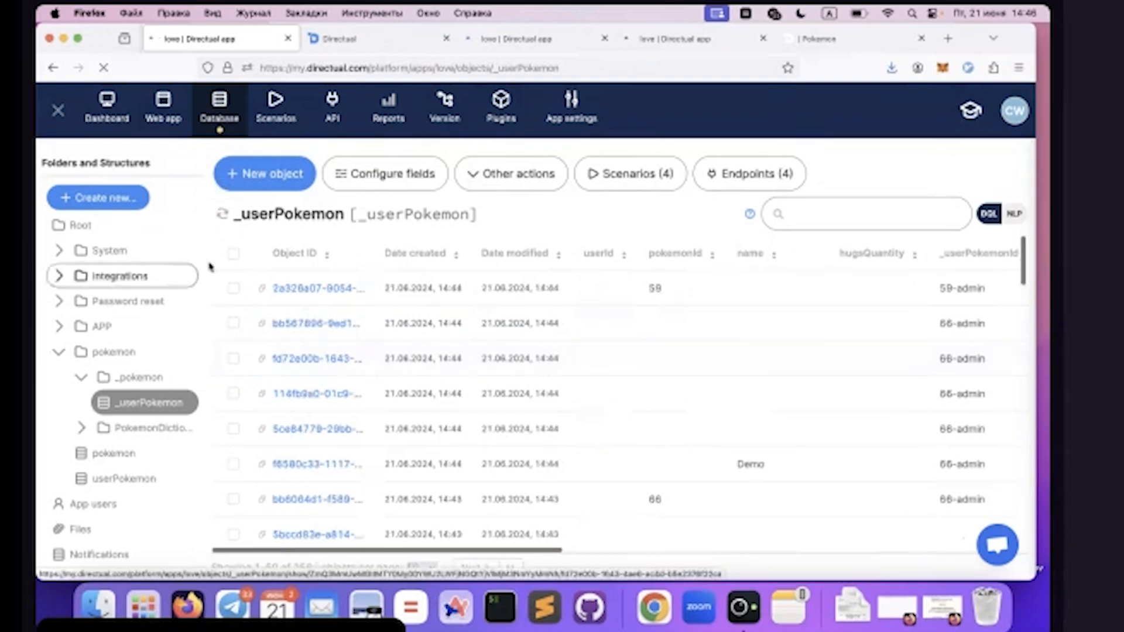
Examine the _action value and linked creator of the newest _userPokemon object, then close the preview
{"action": "left_click", "coordinate": [300, 290]}
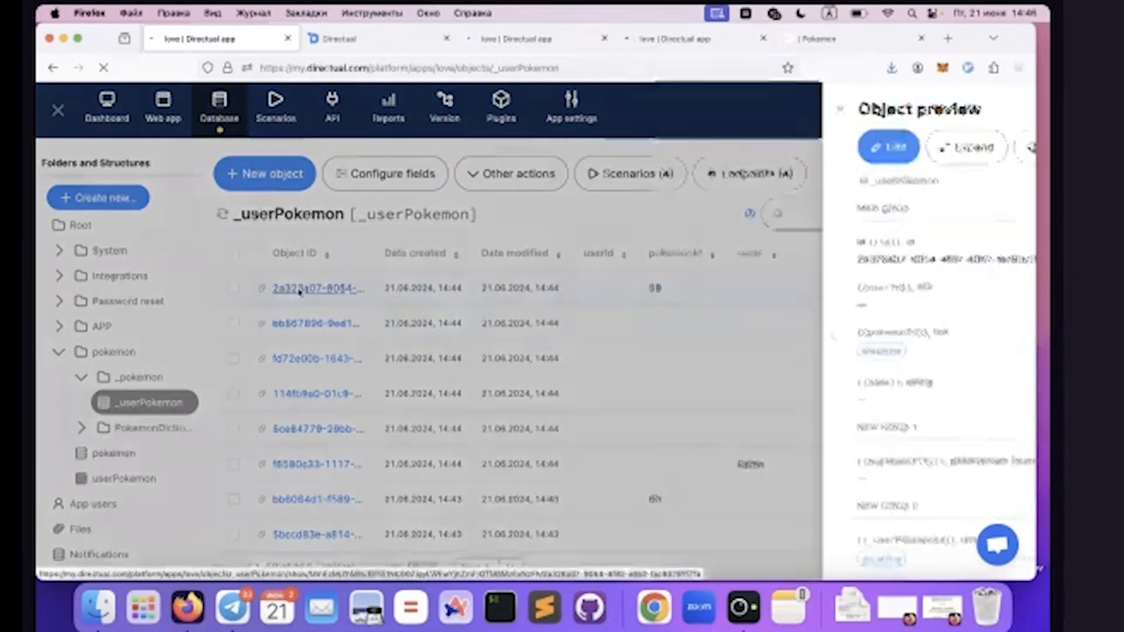
{"action": "scroll", "coordinate": [827, 314], "scroll_direction": "down", "scroll_amount": 5}
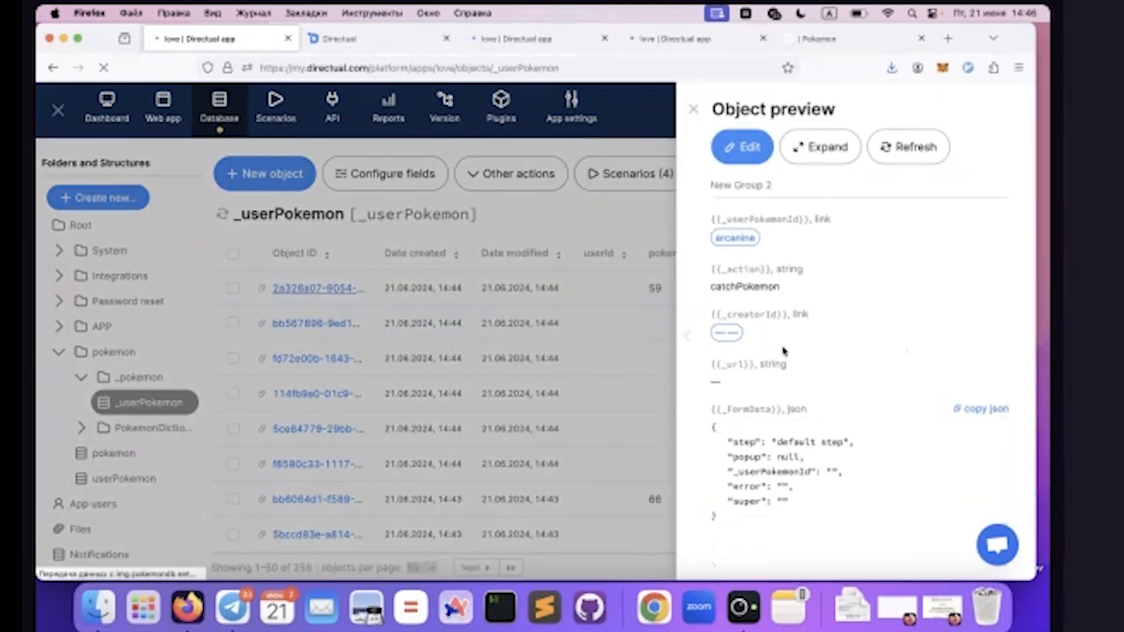
{"action": "double_click", "coordinate": [732, 286]}
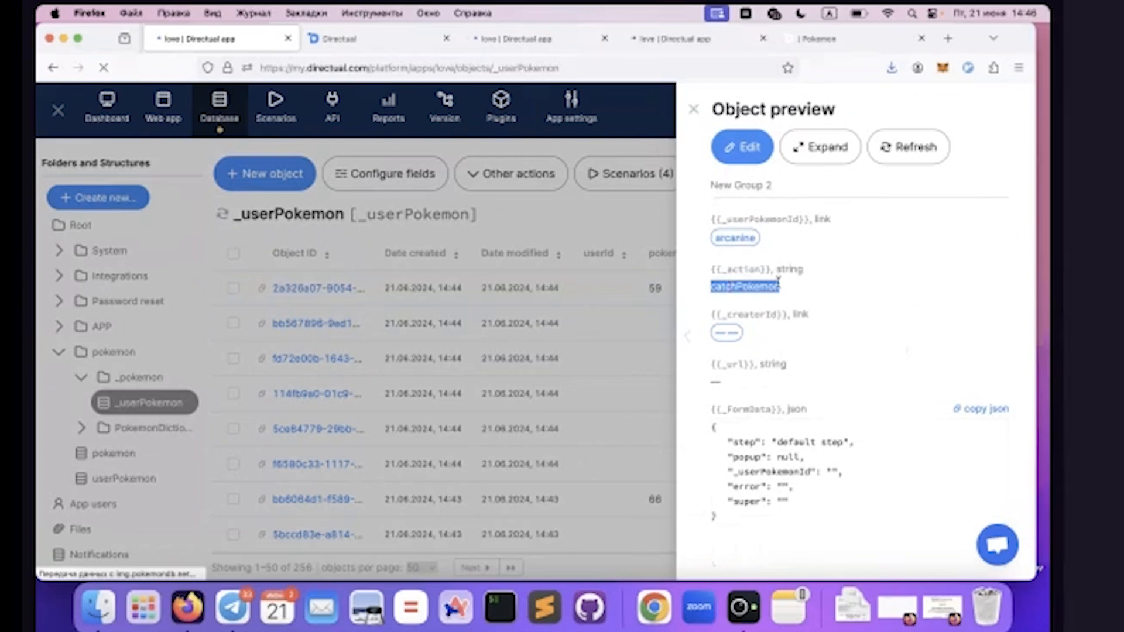
{"action": "scroll", "coordinate": [778, 285], "scroll_direction": "up", "scroll_amount": 2}
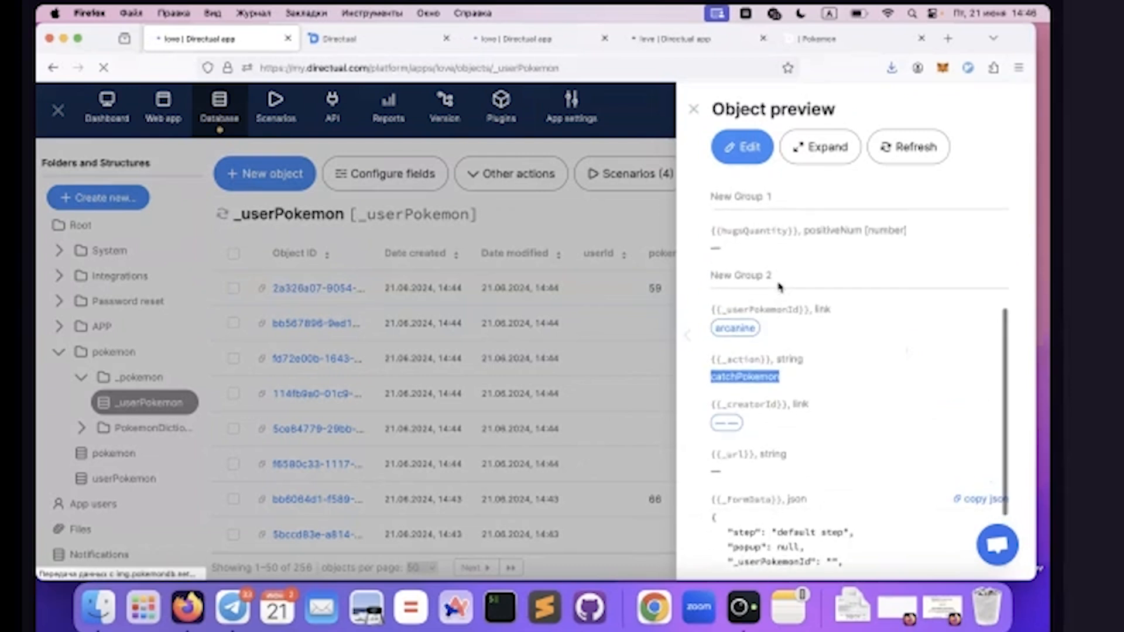
{"action": "left_click", "coordinate": [722, 424]}
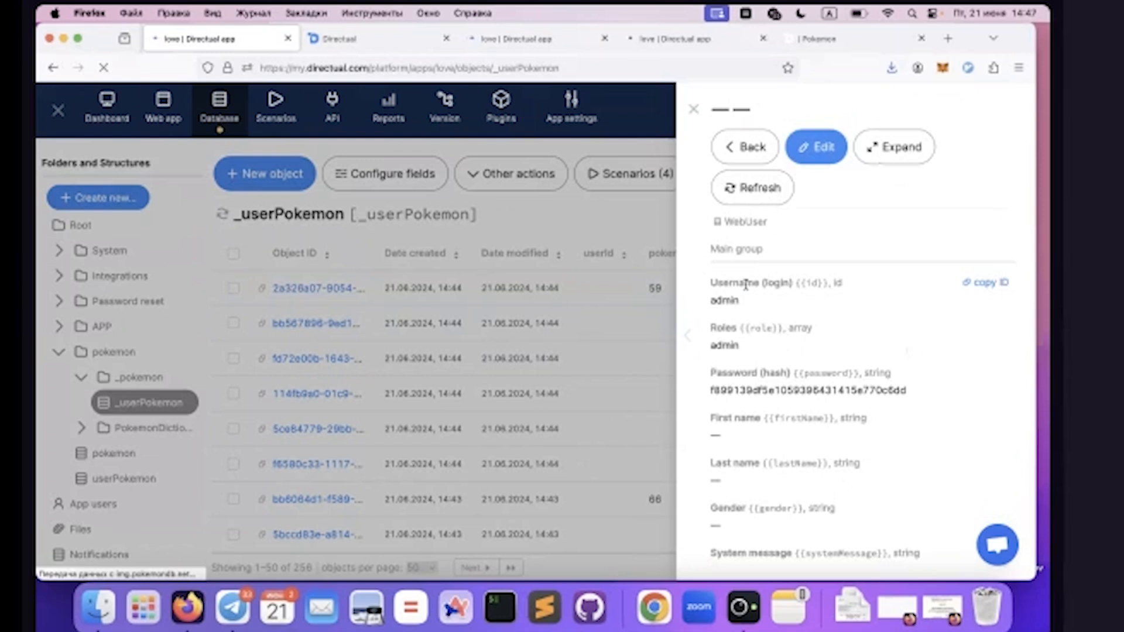
{"action": "left_click", "coordinate": [693, 110]}
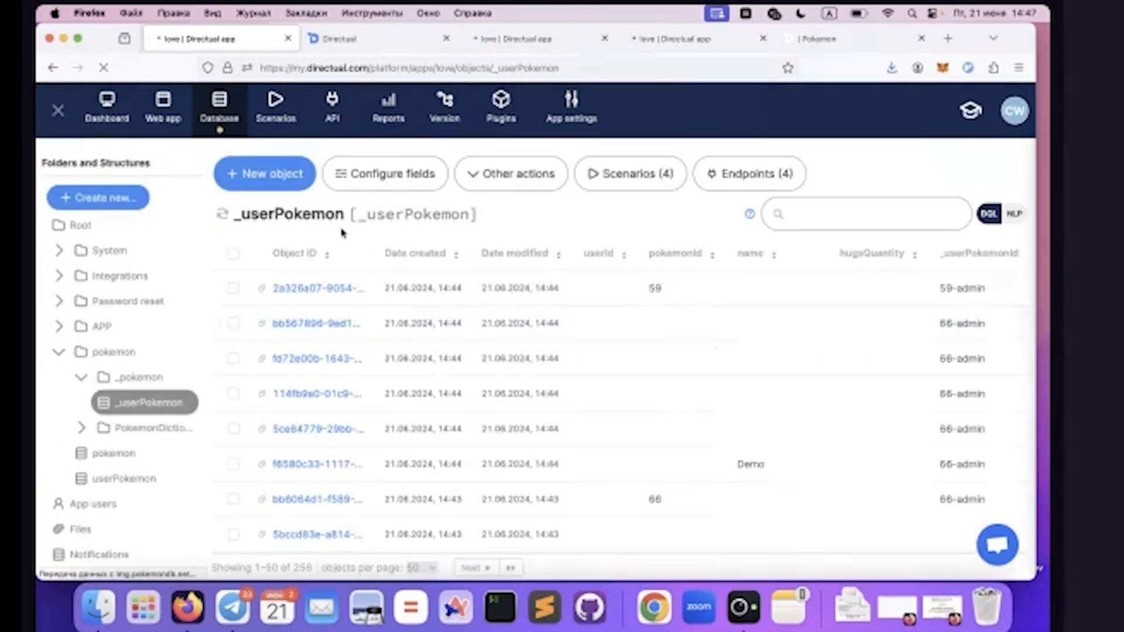
Return to the Pokemon page's multistep form settings, expand the default step's elements and examine the submit button label
{"action": "left_click", "coordinate": [334, 38]}
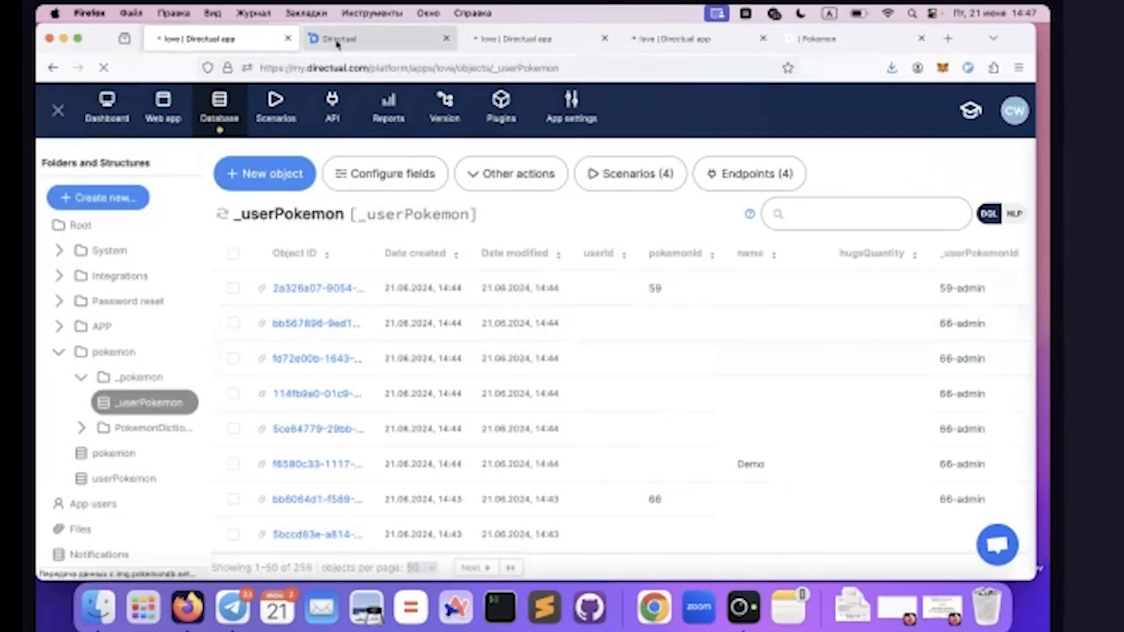
{"action": "left_click", "coordinate": [668, 38]}
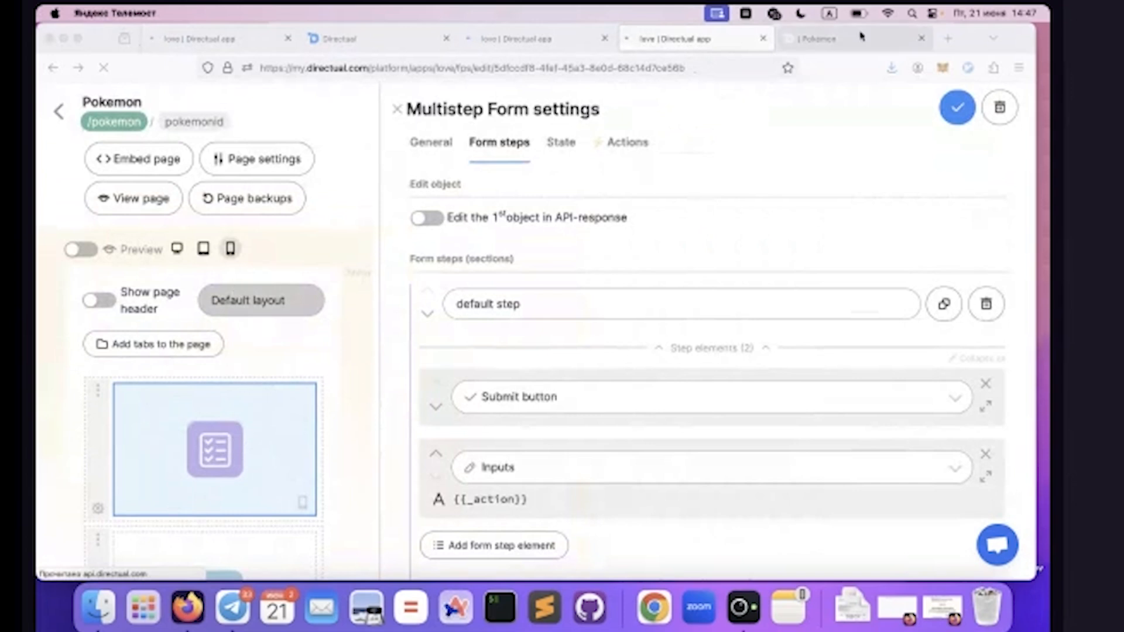
{"action": "left_click", "coordinate": [821, 37]}
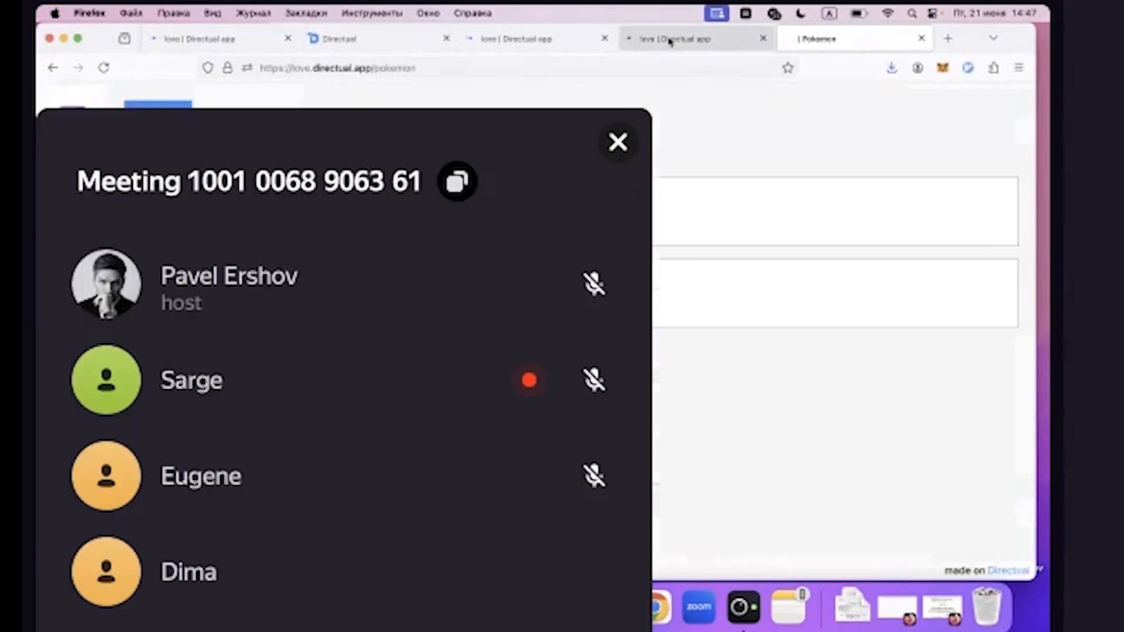
{"action": "left_click", "coordinate": [670, 40]}
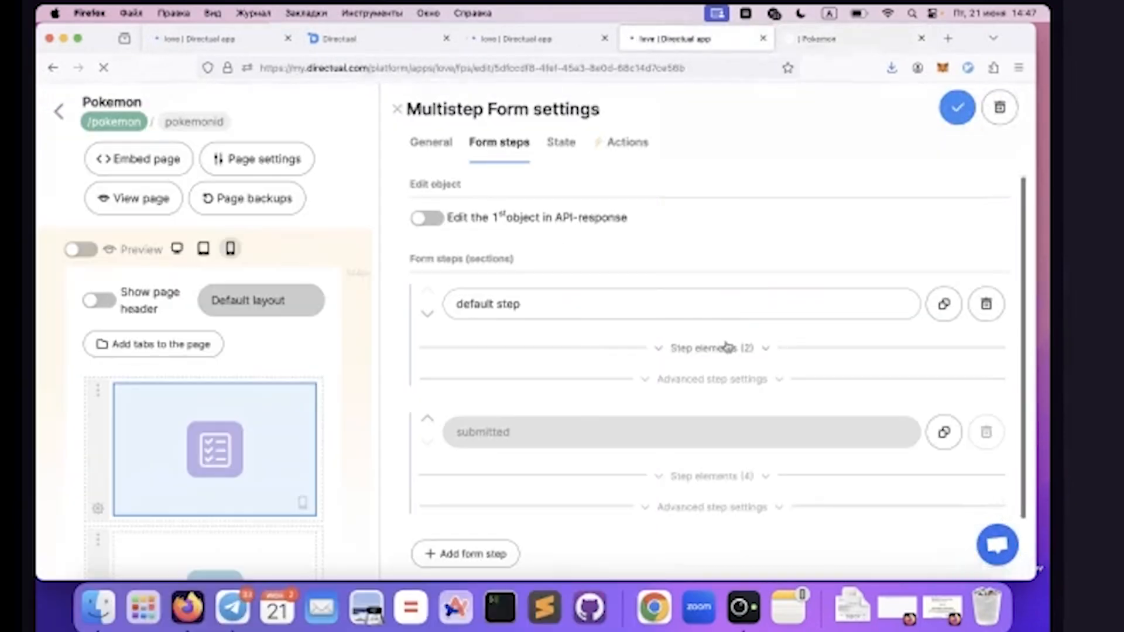
{"action": "left_click", "coordinate": [712, 348]}
{"action": "scroll", "coordinate": [531, 357], "scroll_direction": "down", "scroll_amount": 3}
{"action": "left_click", "coordinate": [473, 378]}
{"action": "double_click", "coordinate": [473, 378]}
{"action": "scroll", "coordinate": [474, 379], "scroll_direction": "down", "scroll_amount": 1}
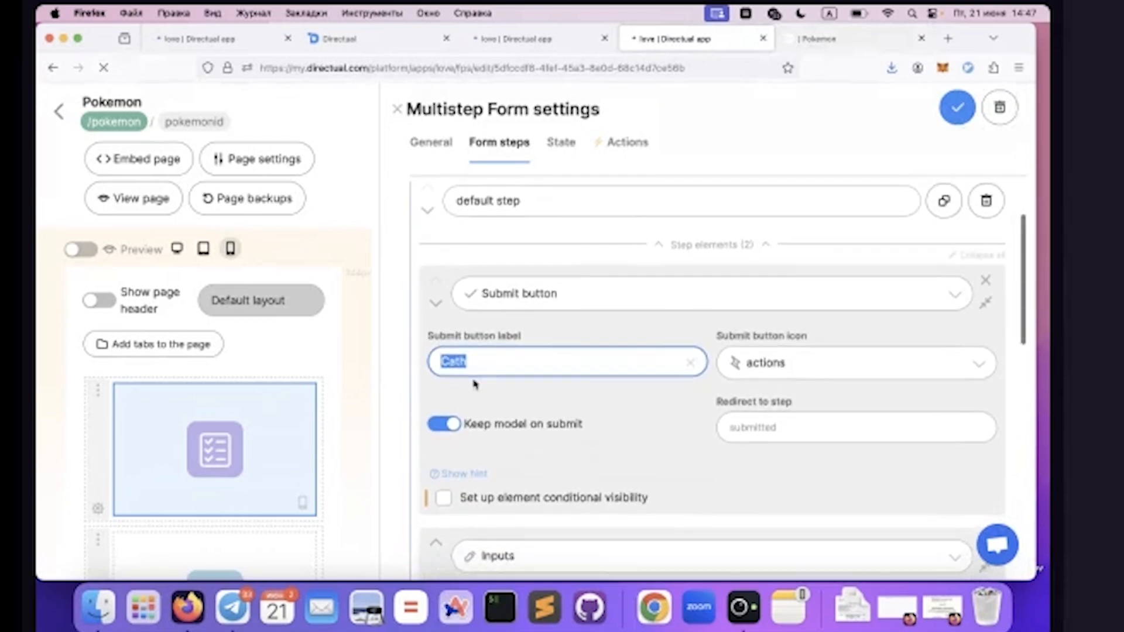
Examine the default step's hidden _action input and its default value
{"action": "scroll", "coordinate": [560, 354], "scroll_direction": "down", "scroll_amount": 3}
{"action": "scroll", "coordinate": [561, 354], "scroll_direction": "down", "scroll_amount": 3}
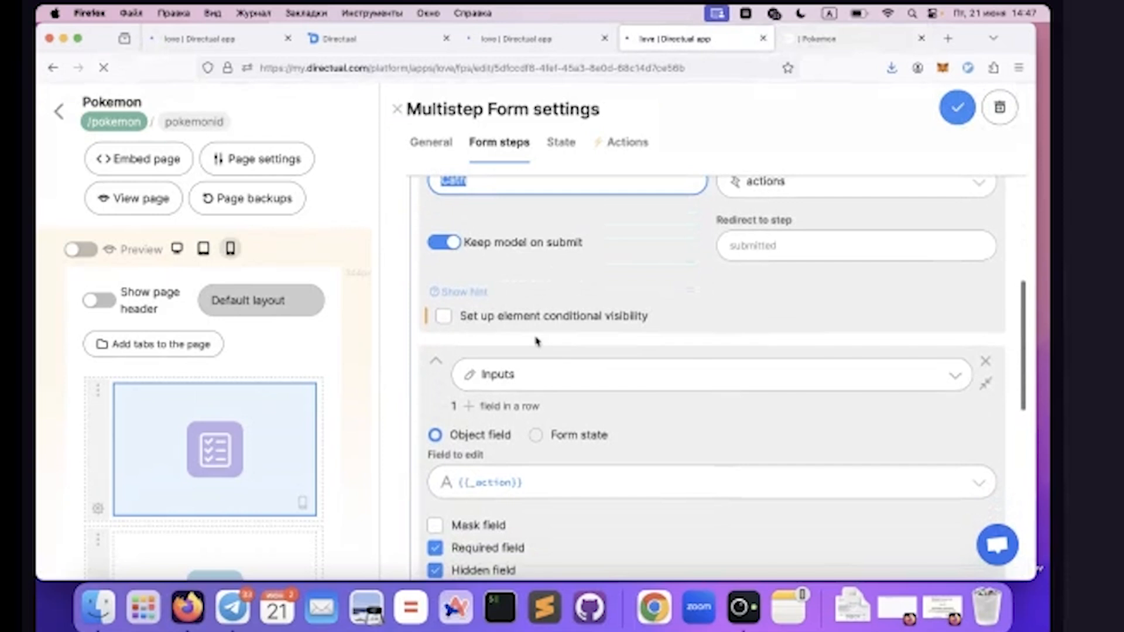
{"action": "scroll", "coordinate": [484, 384], "scroll_direction": "down", "scroll_amount": 3}
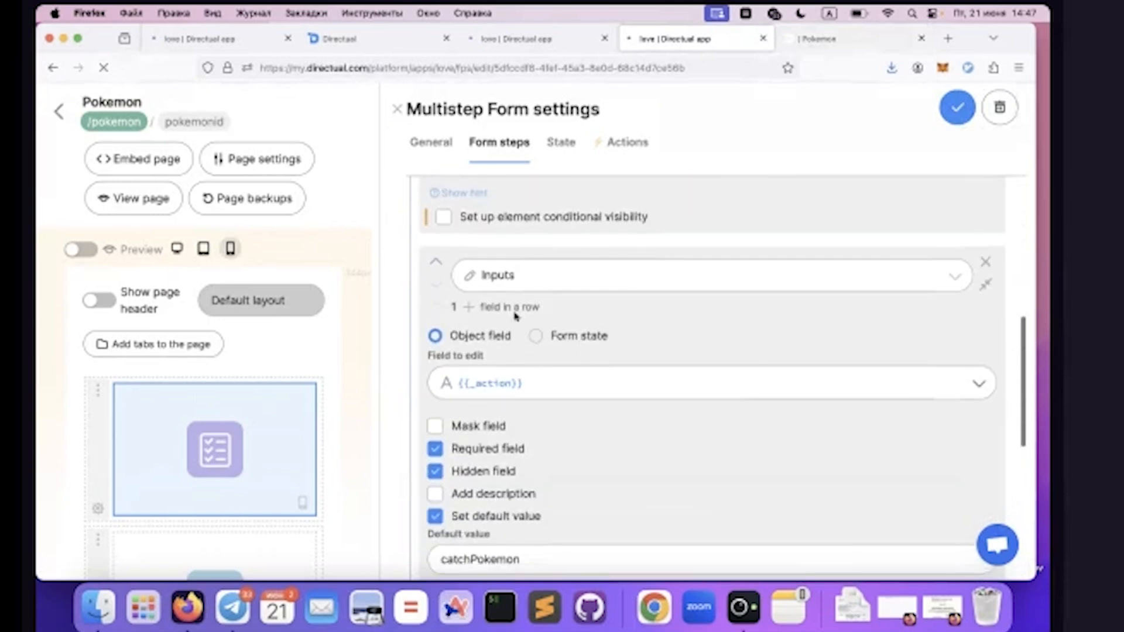
{"action": "scroll", "coordinate": [545, 335], "scroll_direction": "down", "scroll_amount": 1}
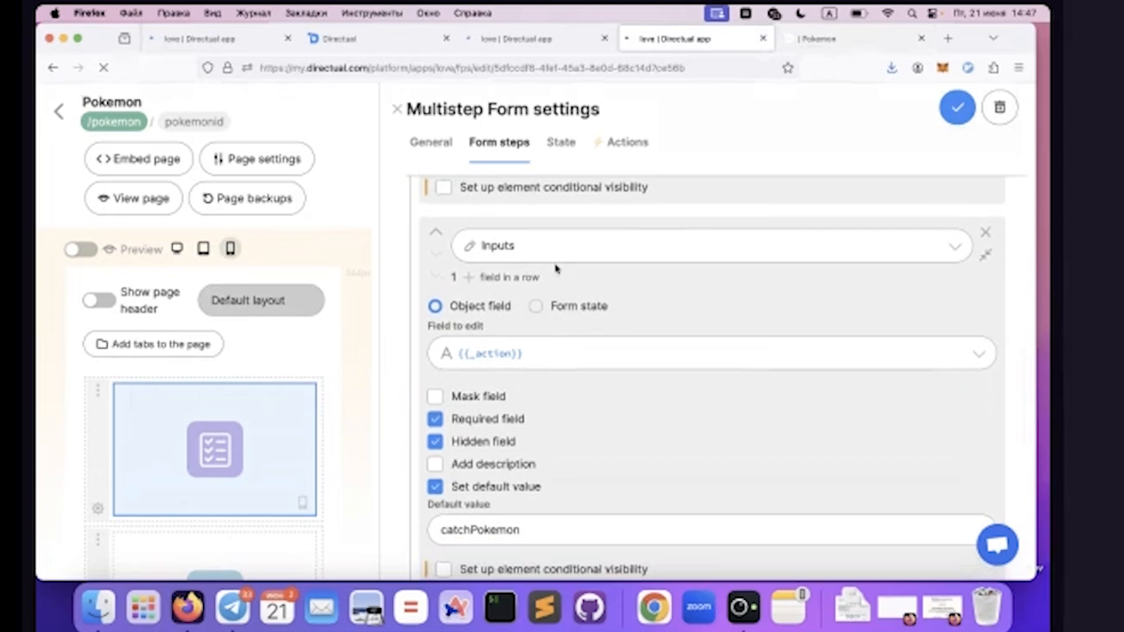
{"action": "scroll", "coordinate": [602, 283], "scroll_direction": "down", "scroll_amount": 2}
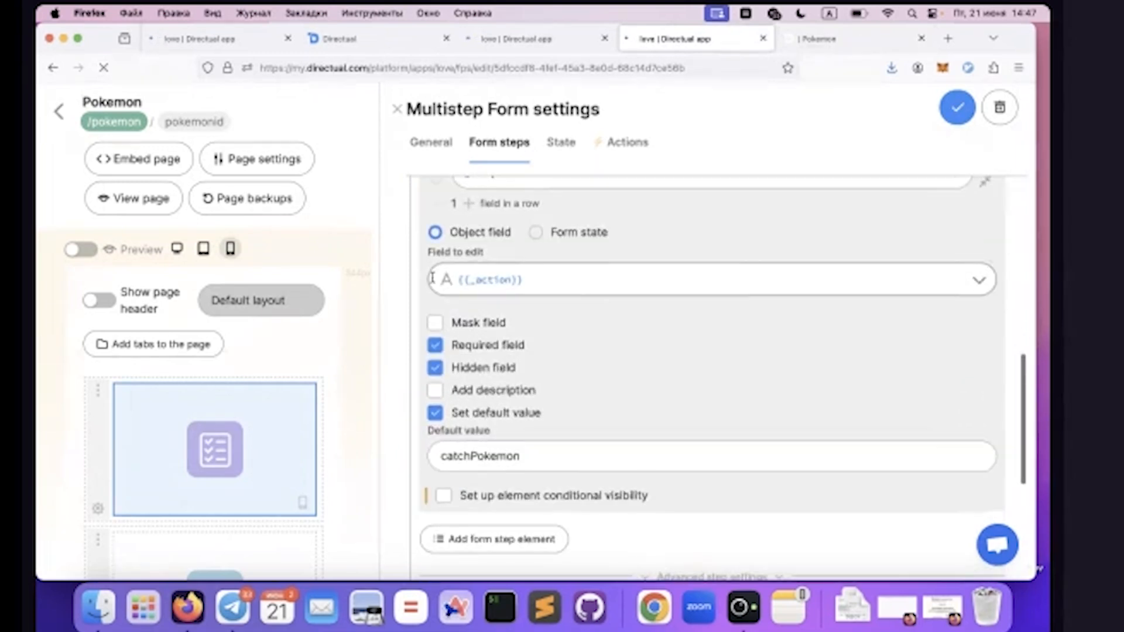
{"action": "double_click", "coordinate": [473, 456]}
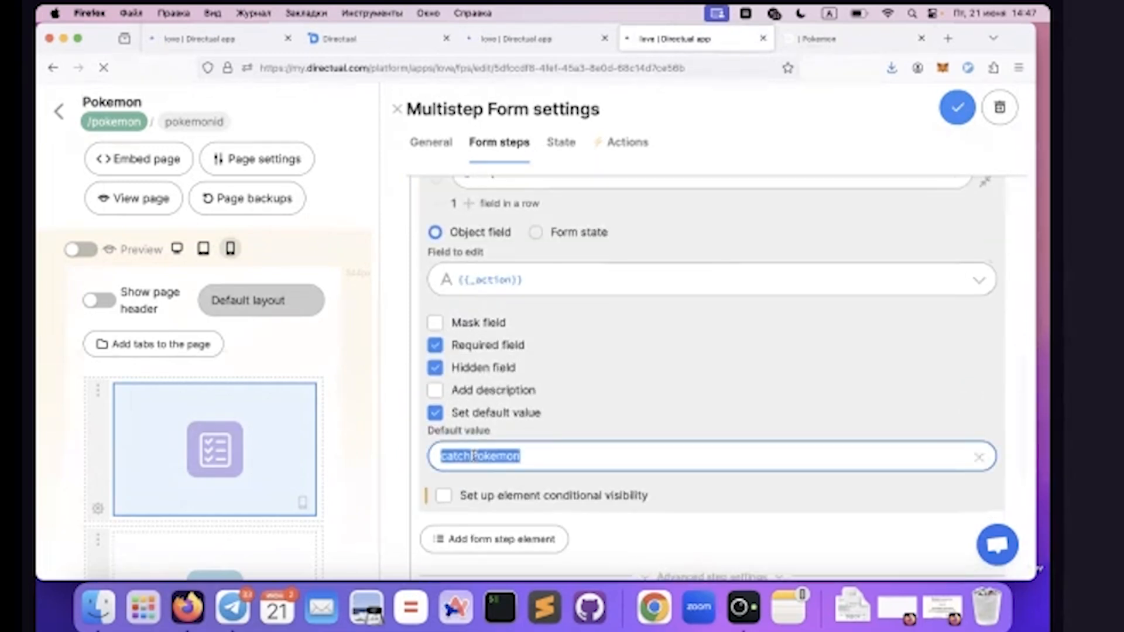
Open the form's catchPokemon API endpoint from the general settings and examine its writable fields, webUser mapping and sync processing scenario
{"action": "scroll", "coordinate": [509, 223], "scroll_direction": "up", "scroll_amount": 1}
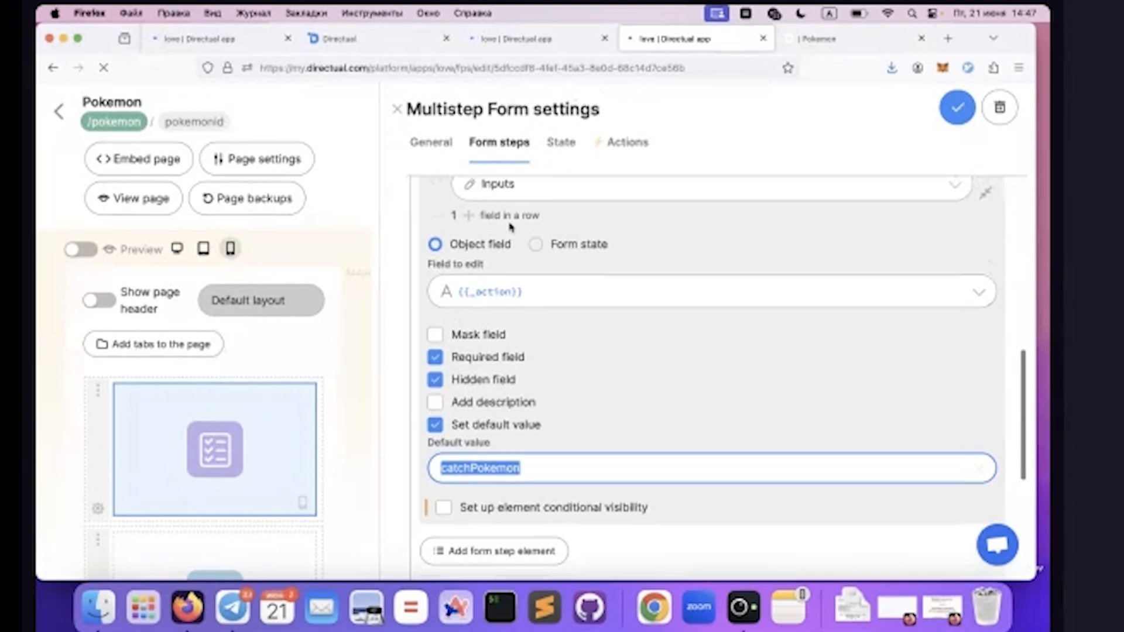
{"action": "scroll", "coordinate": [509, 223], "scroll_direction": "up", "scroll_amount": 5}
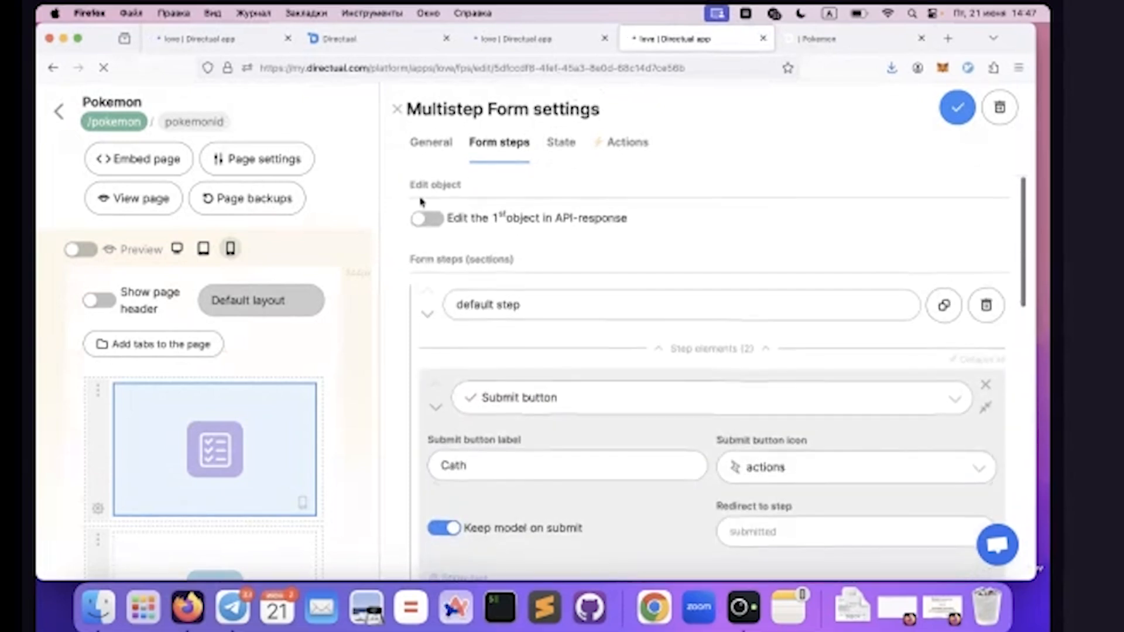
{"action": "left_click", "coordinate": [417, 142]}
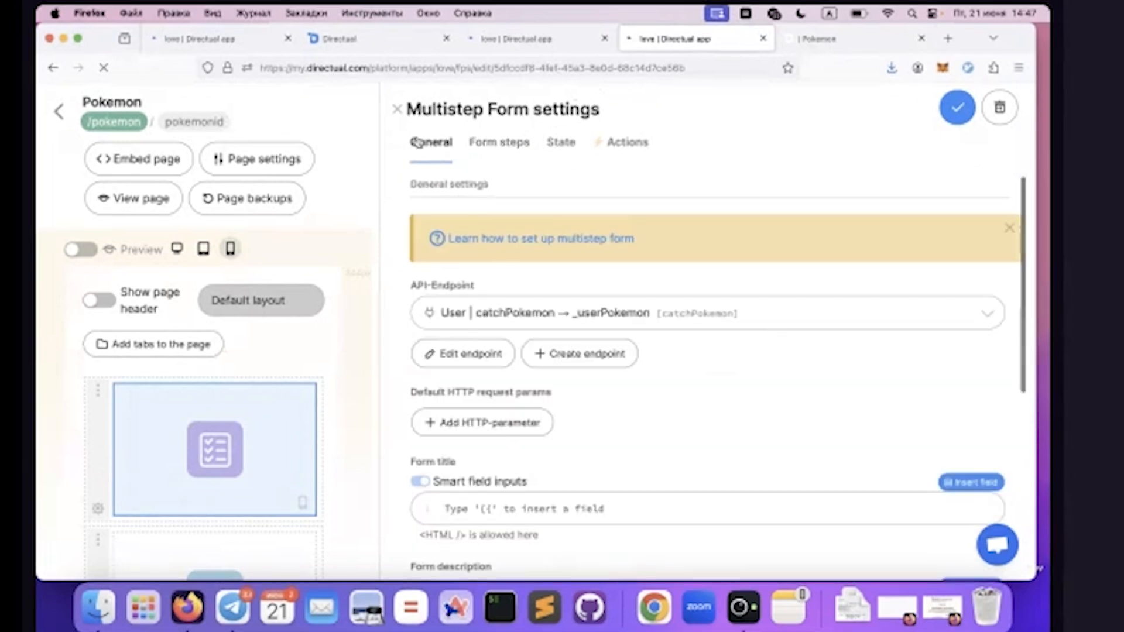
{"action": "left_click", "coordinate": [443, 357]}
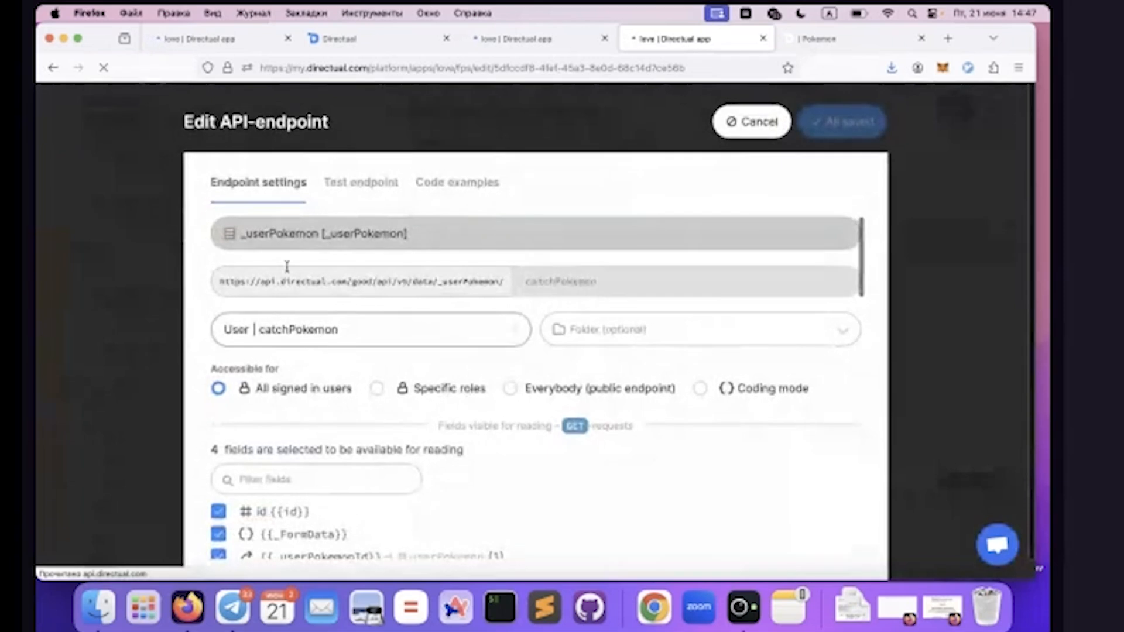
{"action": "scroll", "coordinate": [390, 380], "scroll_direction": "down", "scroll_amount": 10}
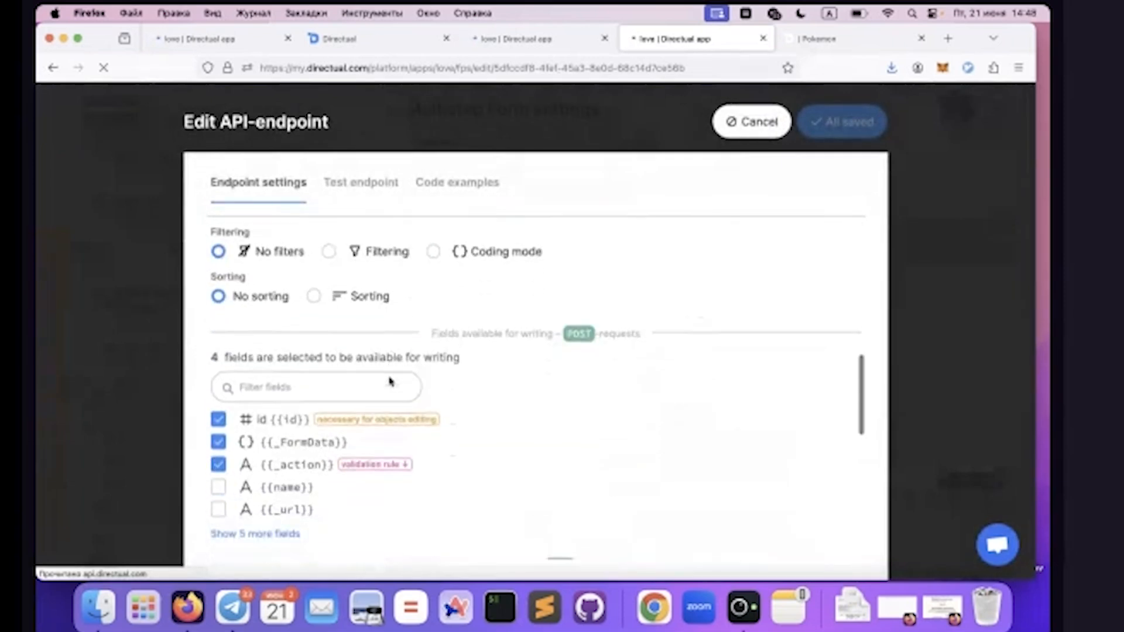
{"action": "scroll", "coordinate": [392, 398], "scroll_direction": "down", "scroll_amount": 6}
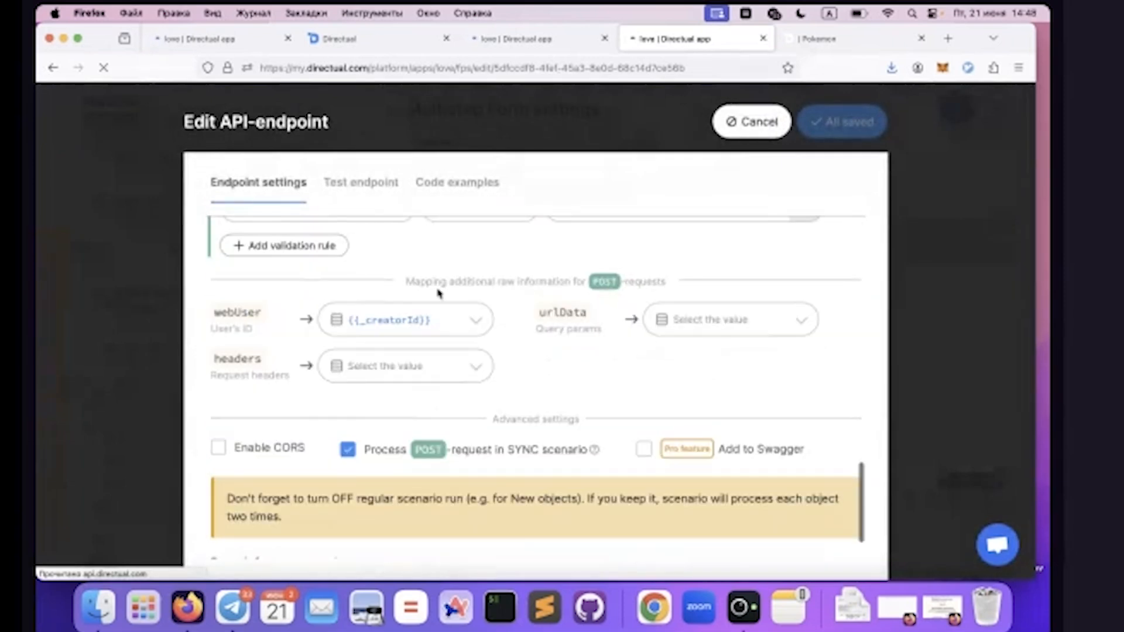
{"action": "scroll", "coordinate": [437, 290], "scroll_direction": "down", "scroll_amount": 2}
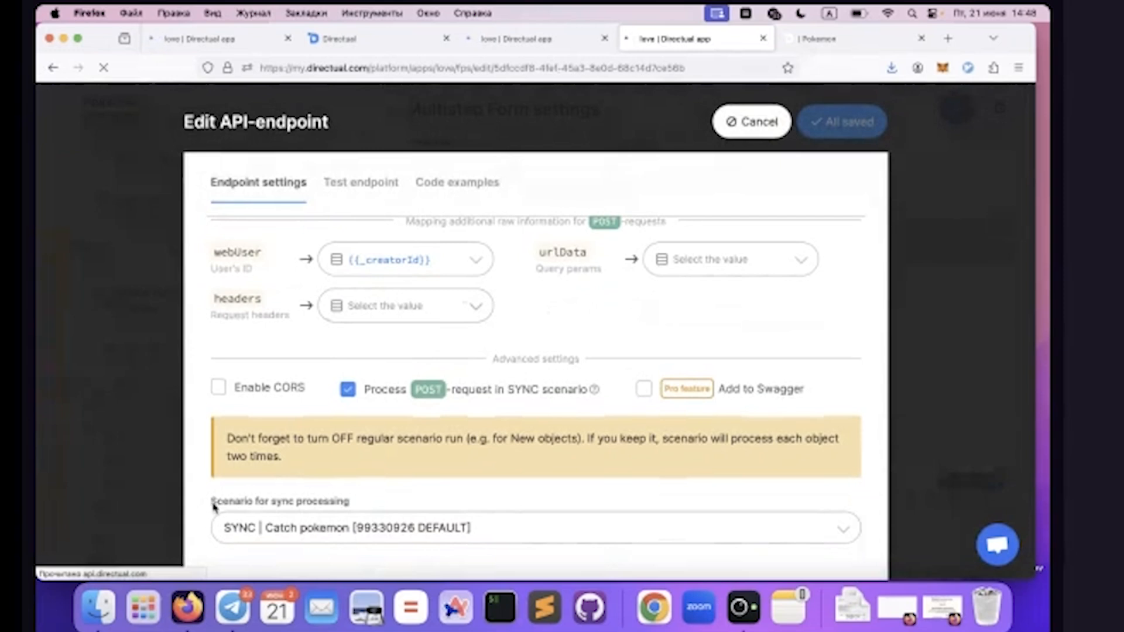
{"action": "left_click_drag", "start_coordinate": [212, 503], "coordinate": [228, 502]}
Switch to the SYNC | Catch pokemon scenario, examine the A/B test step's probability of success and close it
{"action": "left_click", "coordinate": [322, 43]}
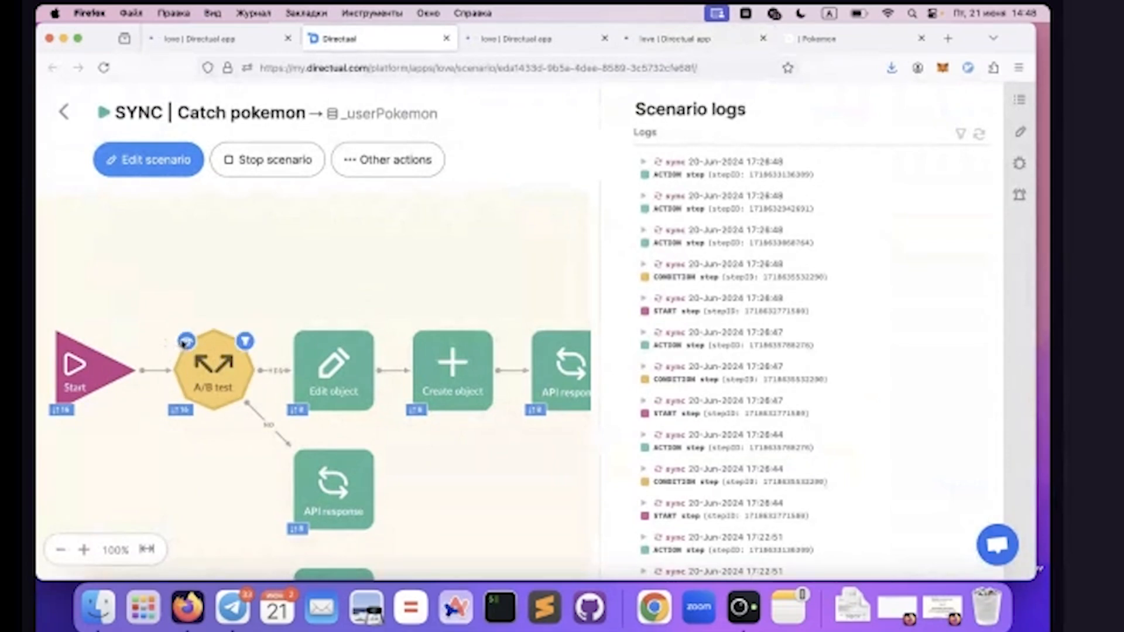
{"action": "left_click", "coordinate": [186, 341]}
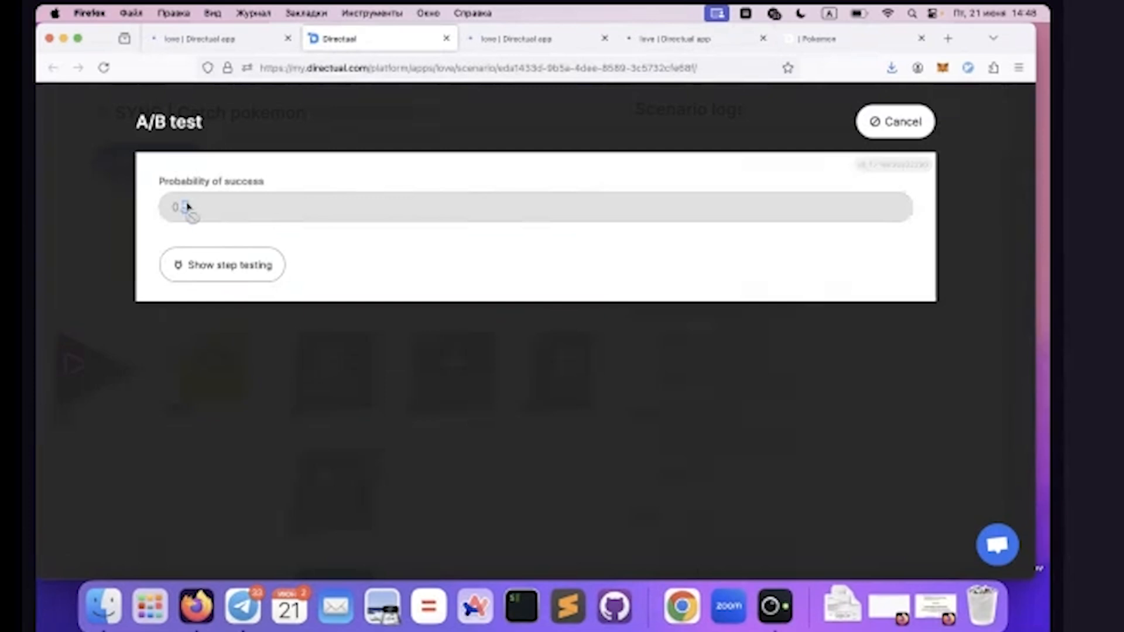
{"action": "left_click", "coordinate": [914, 119]}
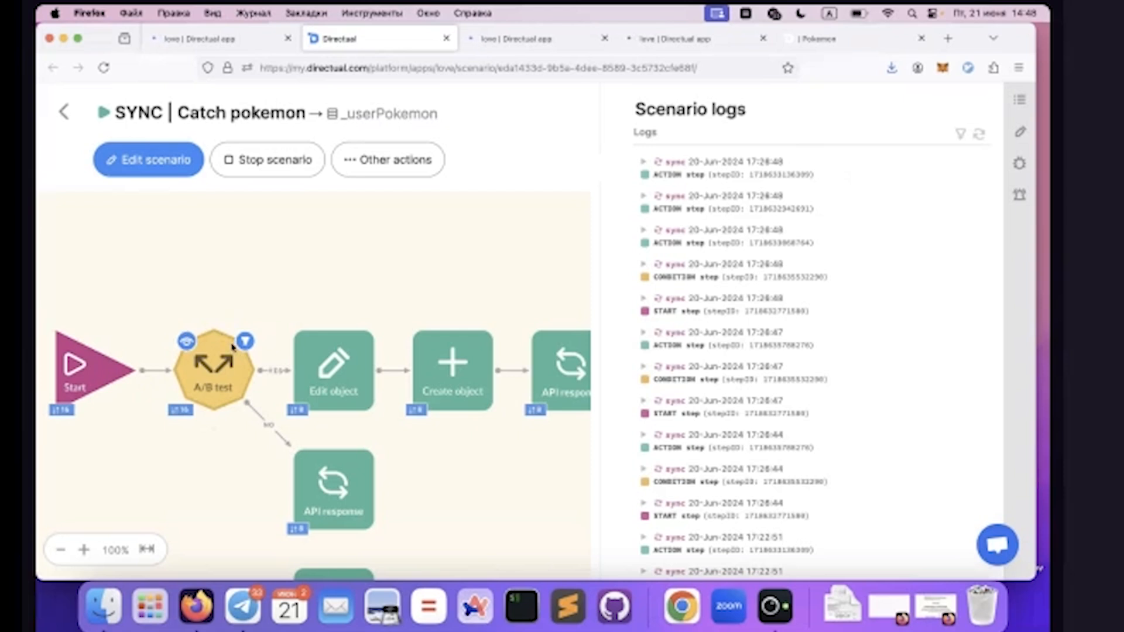
Open the scenario's Edit object step, examine the pokemonId field and its random formula, then close it without changes
{"action": "scroll", "coordinate": [231, 346], "scroll_direction": "right", "scroll_amount": 2}
{"action": "scroll", "coordinate": [231, 346], "scroll_direction": "right", "scroll_amount": 1}
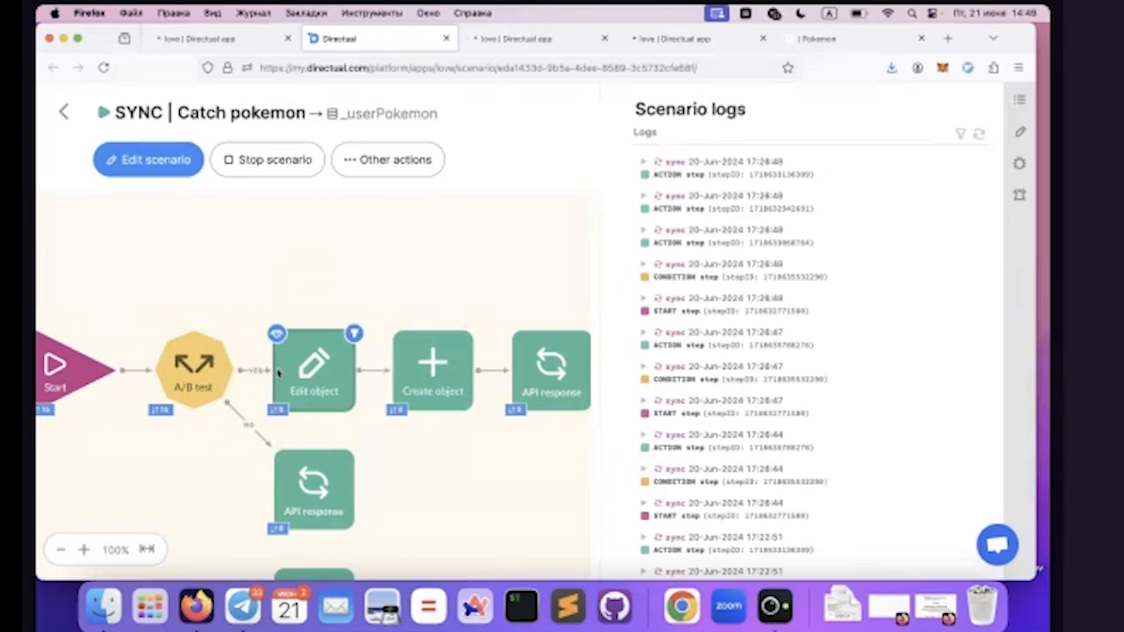
{"action": "scroll", "coordinate": [287, 367], "scroll_direction": "right", "scroll_amount": 1}
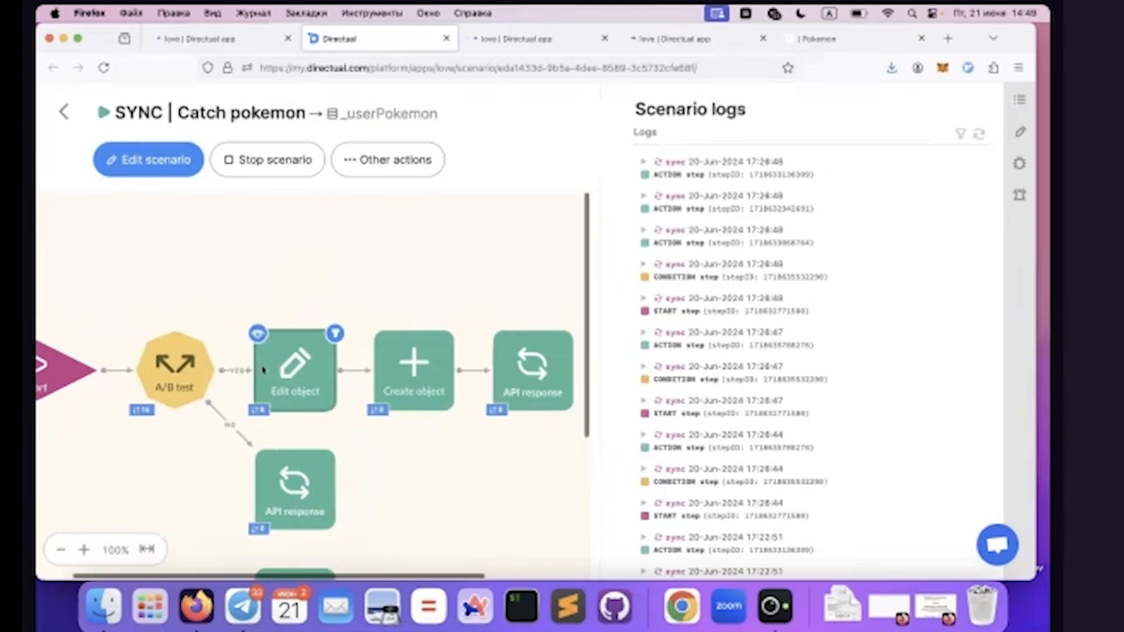
{"action": "left_click", "coordinate": [258, 333]}
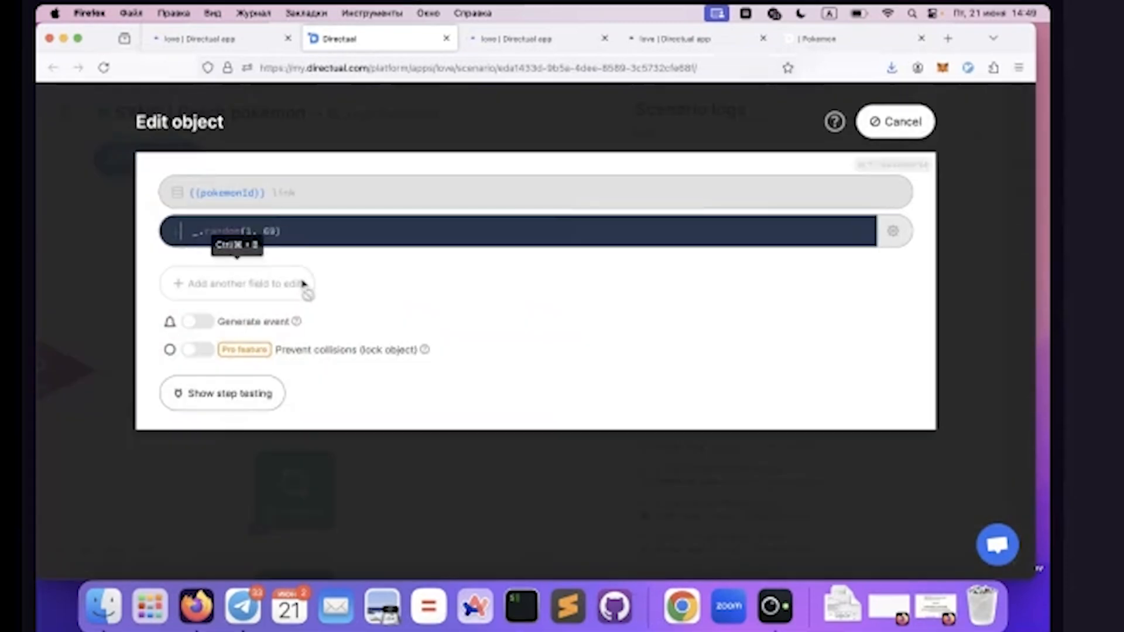
{"action": "double_click", "coordinate": [216, 196]}
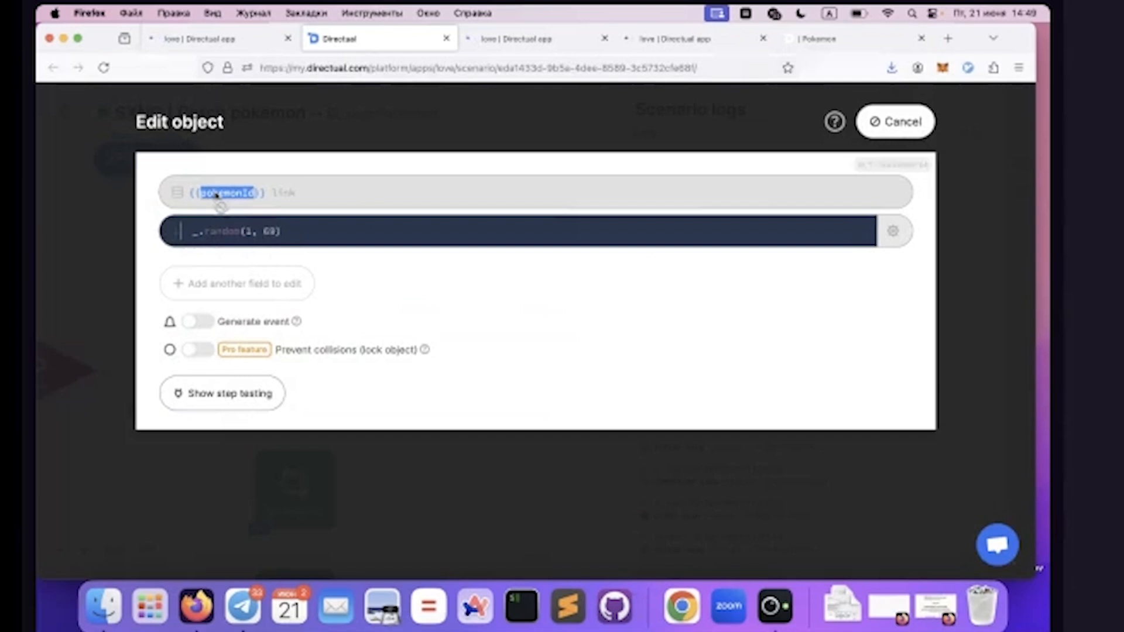
{"action": "double_click", "coordinate": [222, 233]}
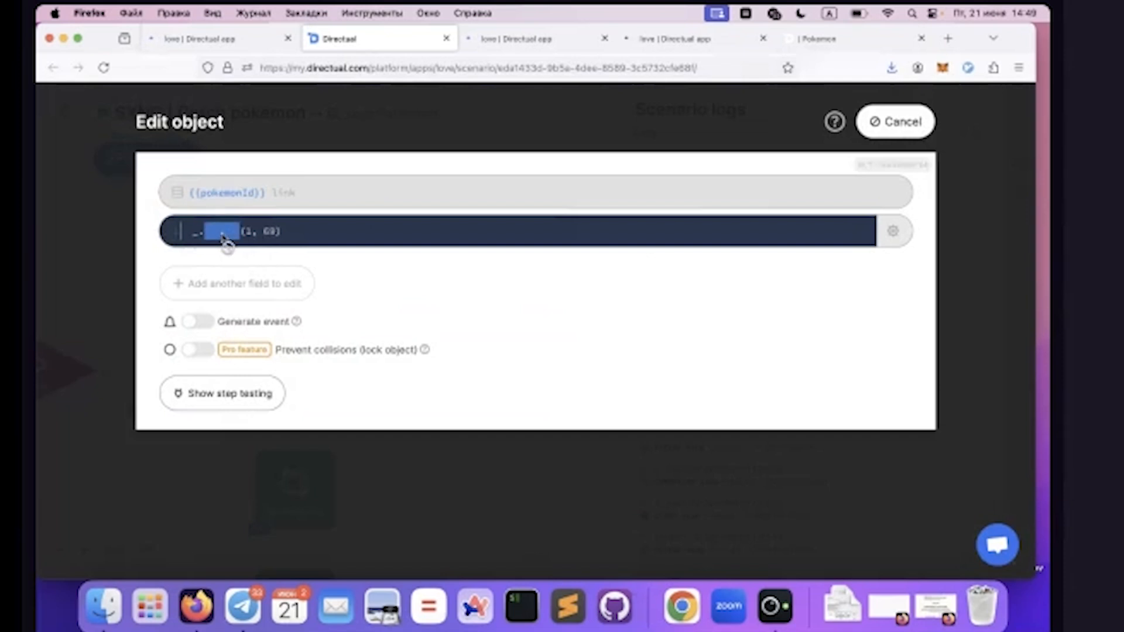
{"action": "left_click", "coordinate": [223, 235]}
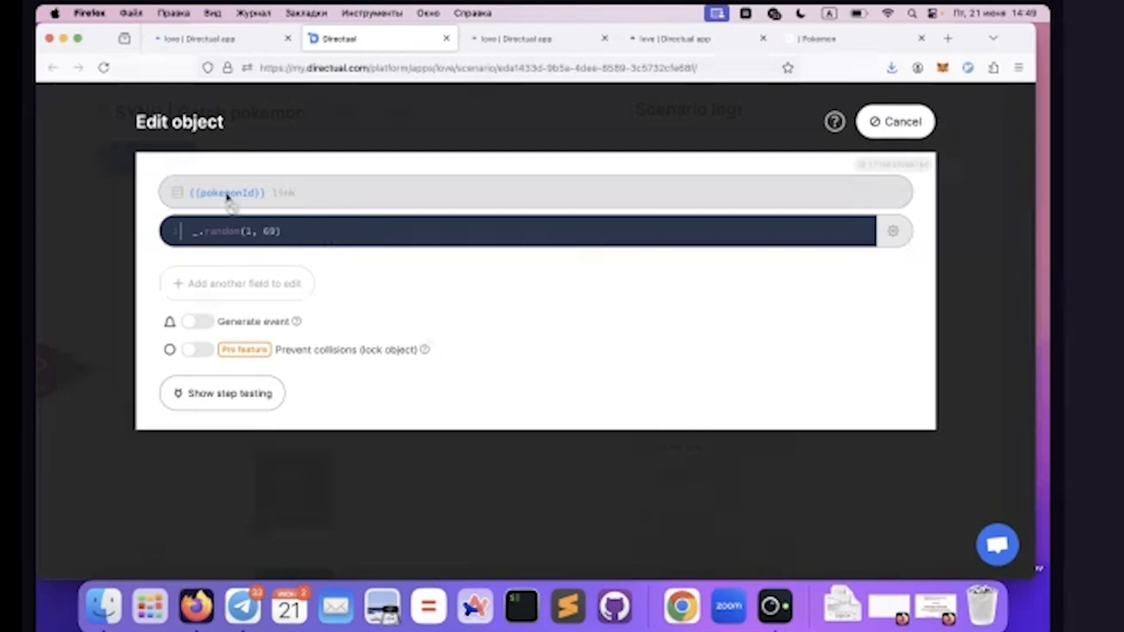
{"action": "left_click", "coordinate": [902, 122]}
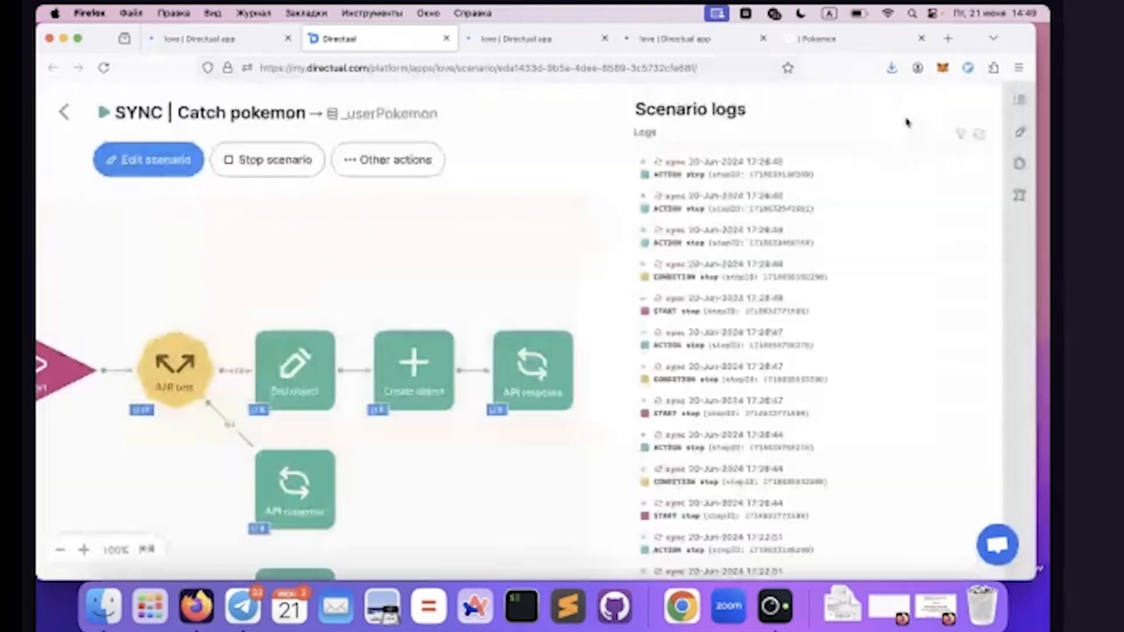
Open the scenario's Create object step and examine how the new userPokemon object's ID is composed
{"action": "mouse_move", "coordinate": [353, 339]}
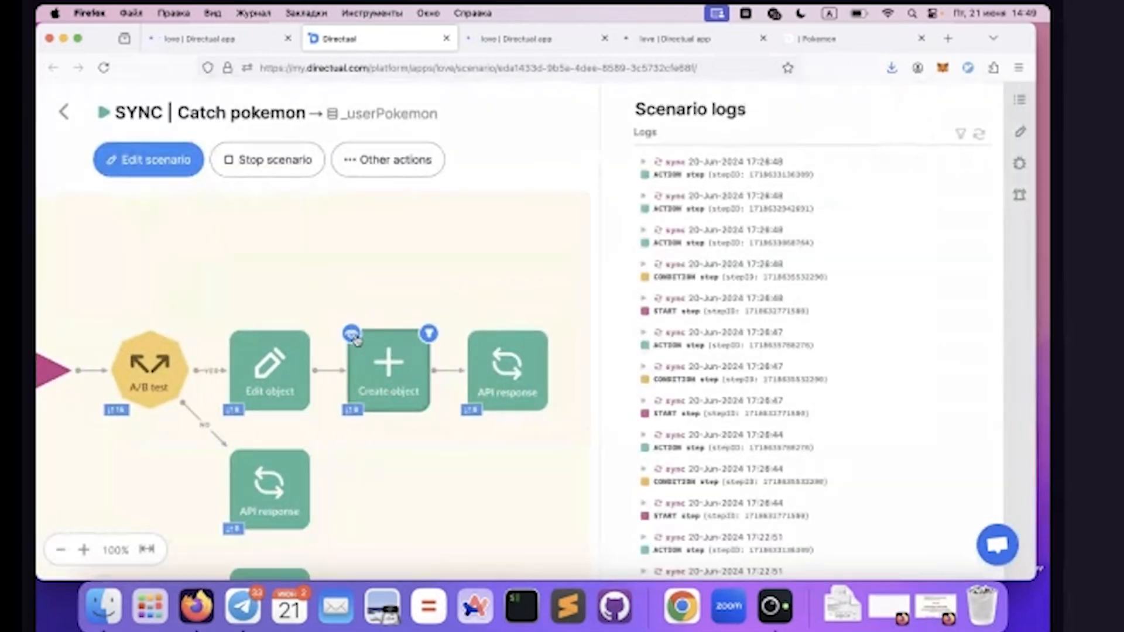
{"action": "left_click", "coordinate": [356, 341]}
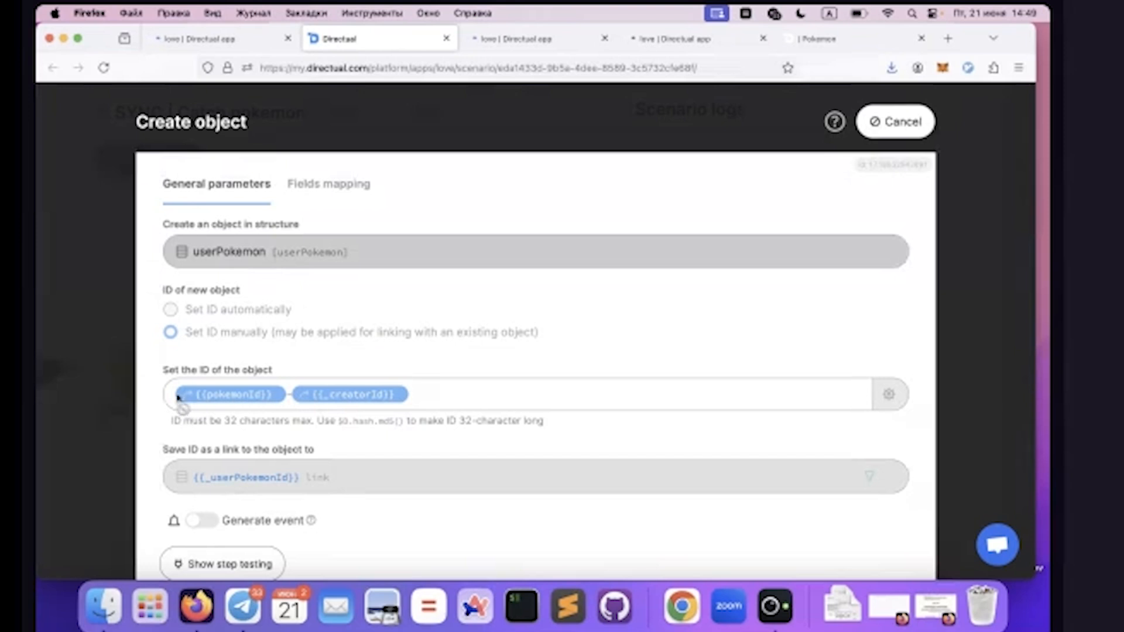
{"action": "left_click_drag", "start_coordinate": [464, 398], "coordinate": [76, 389]}
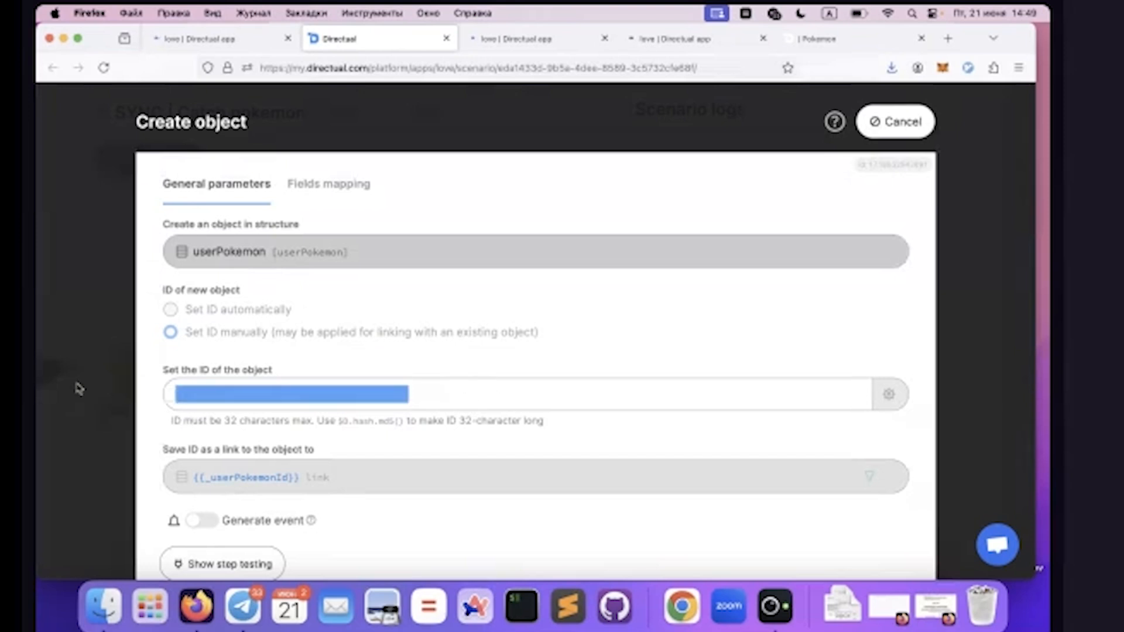
{"action": "left_click", "coordinate": [484, 400]}
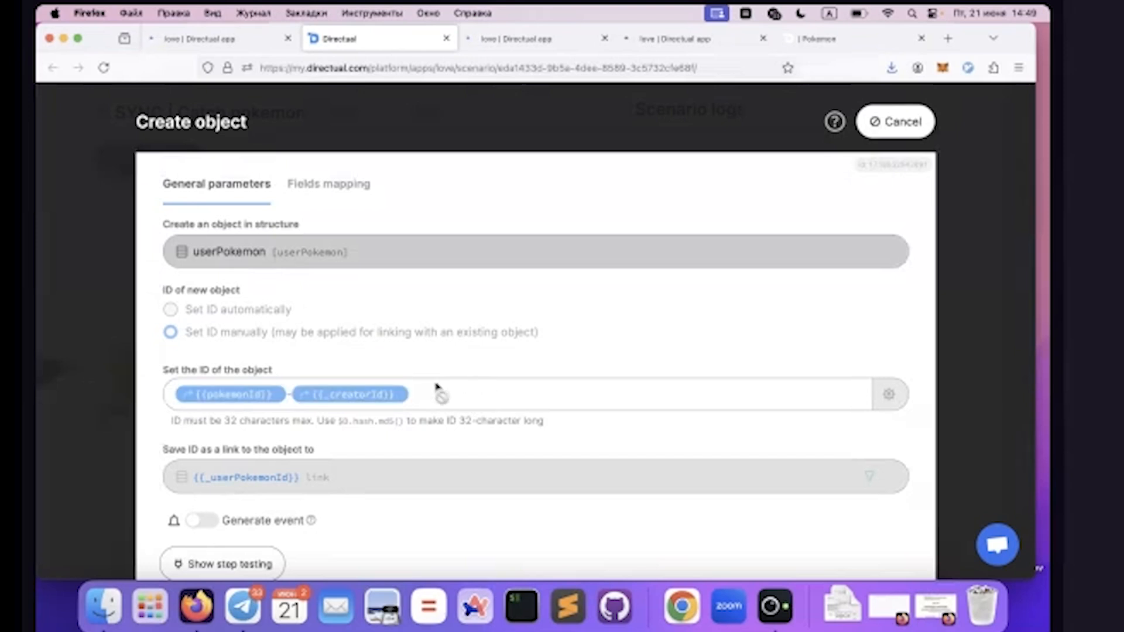
Examine the Create object step's field mappings from pokemonId through image, then close the step without changes
{"action": "left_click", "coordinate": [340, 183]}
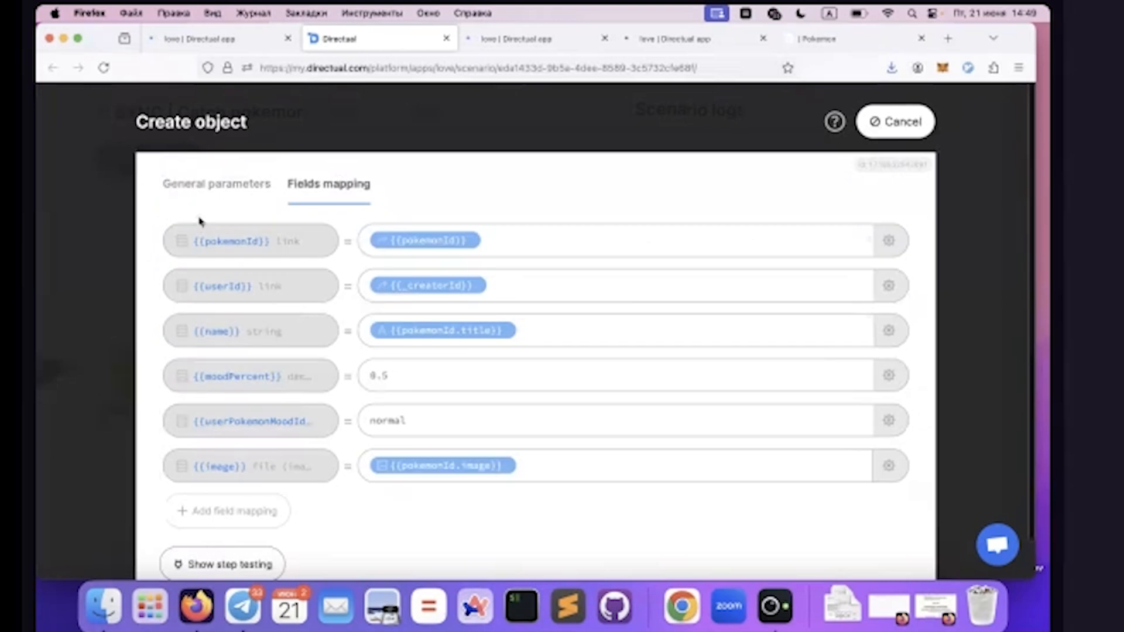
{"action": "double_click", "coordinate": [232, 243]}
{"action": "left_click", "coordinate": [232, 243]}
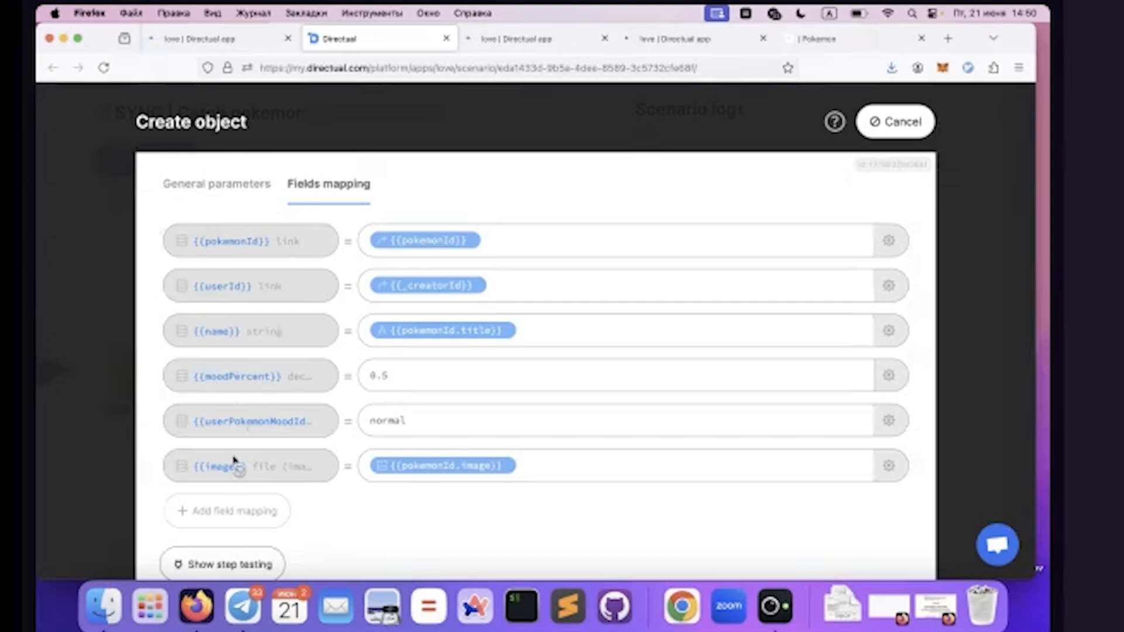
{"action": "double_click", "coordinate": [217, 469]}
{"action": "left_click", "coordinate": [896, 120]}
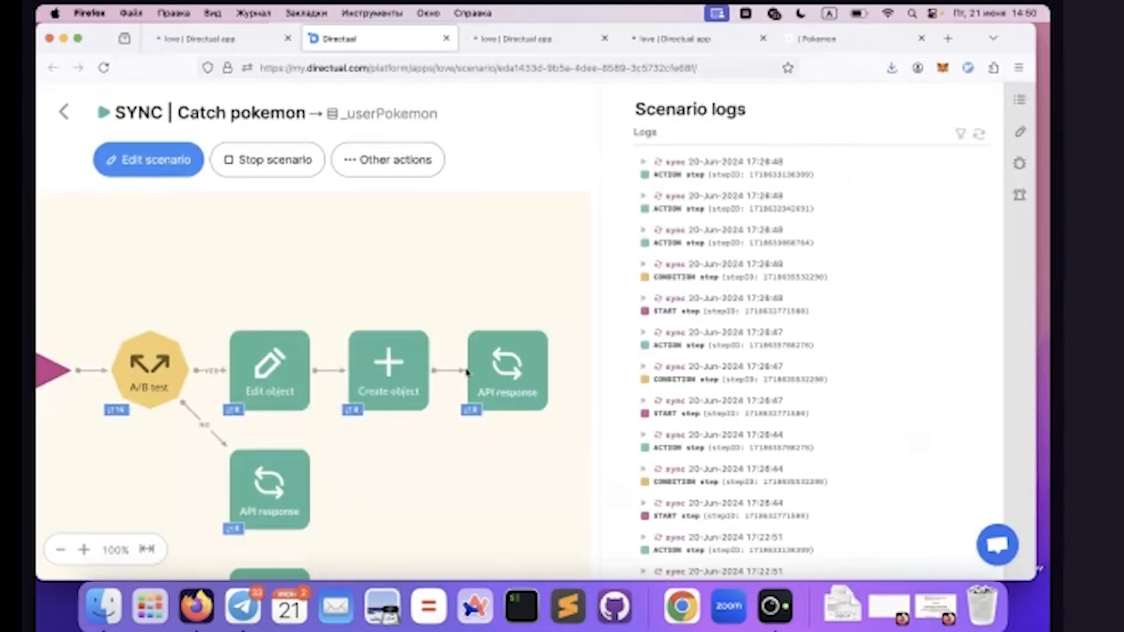
{"action": "scroll", "coordinate": [467, 372], "scroll_direction": "right", "scroll_amount": 5}
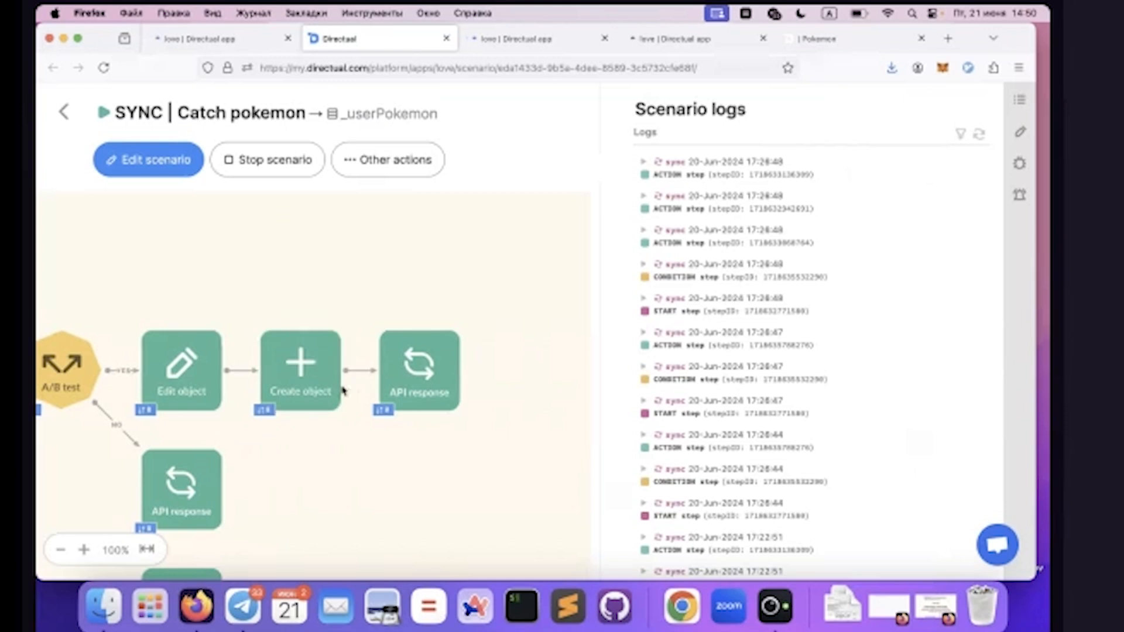
Open the API response step following Create object and examine the step and _userPokemonId values in its returned state
{"action": "left_click", "coordinate": [381, 335]}
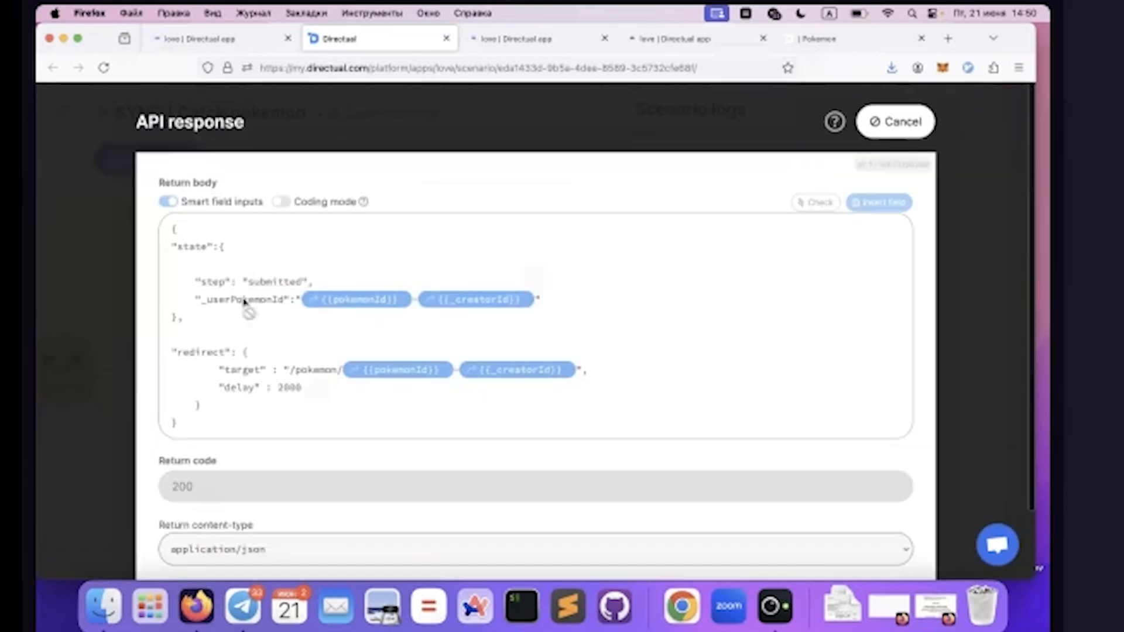
{"action": "double_click", "coordinate": [184, 248]}
{"action": "left_click", "coordinate": [184, 248]}
{"action": "double_click", "coordinate": [272, 283]}
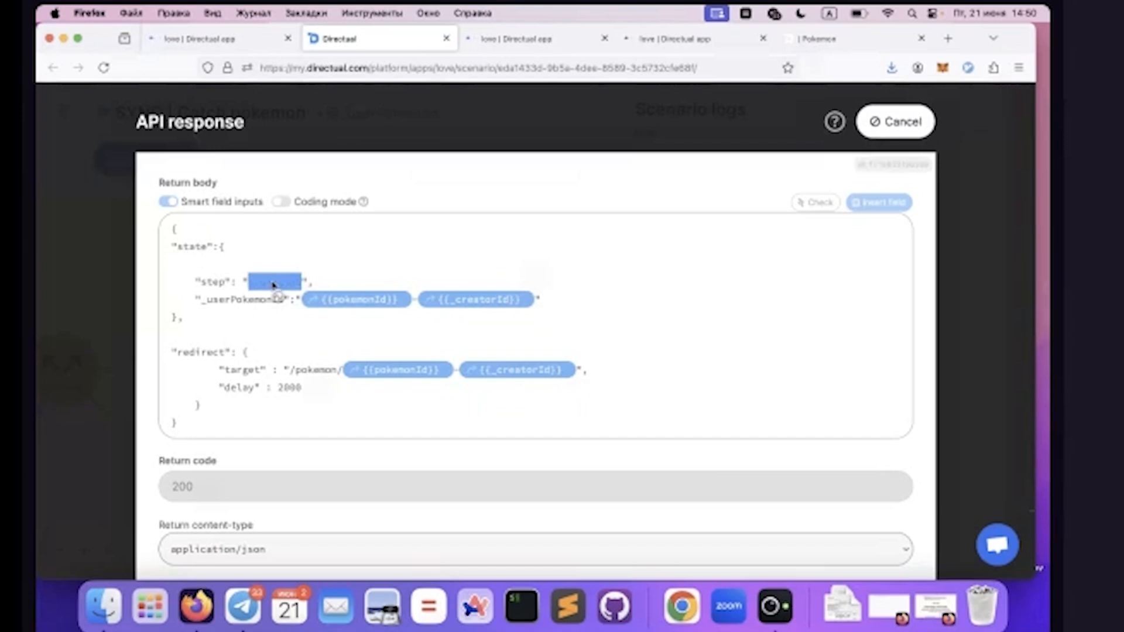
{"action": "left_click_drag", "start_coordinate": [195, 298], "coordinate": [659, 296]}
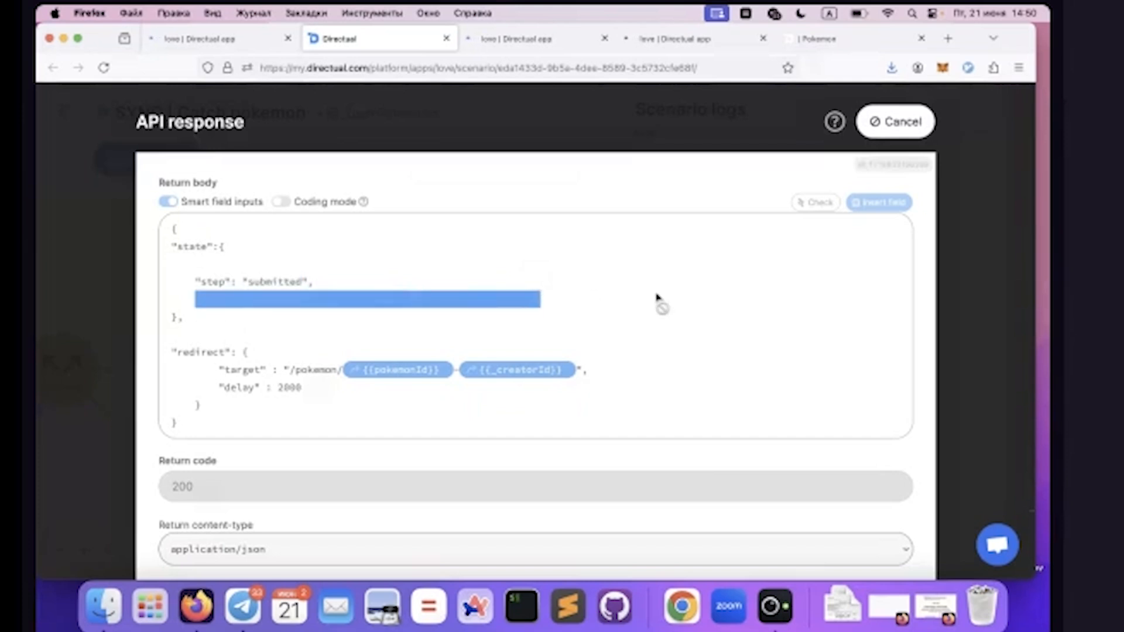
{"action": "left_click", "coordinate": [660, 299]}
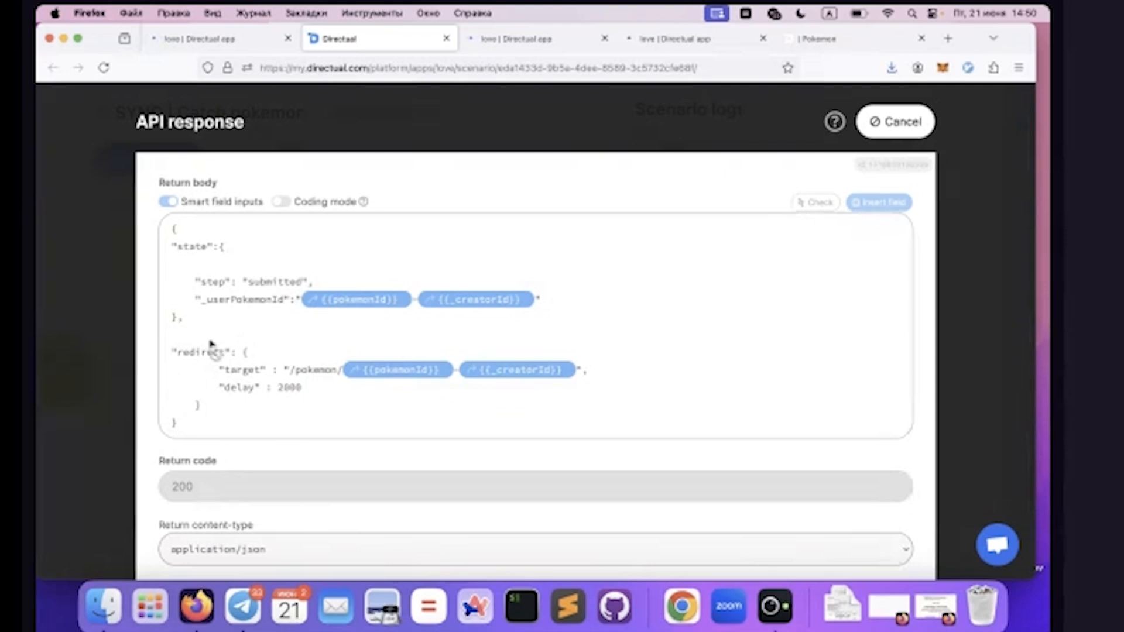
Examine the /pokemon/ prefix of the redirect target and compare it with the address of the Demo pokemon's page in the live app
{"action": "double_click", "coordinate": [240, 370]}
{"action": "left_click_drag", "start_coordinate": [291, 371], "coordinate": [343, 371]}
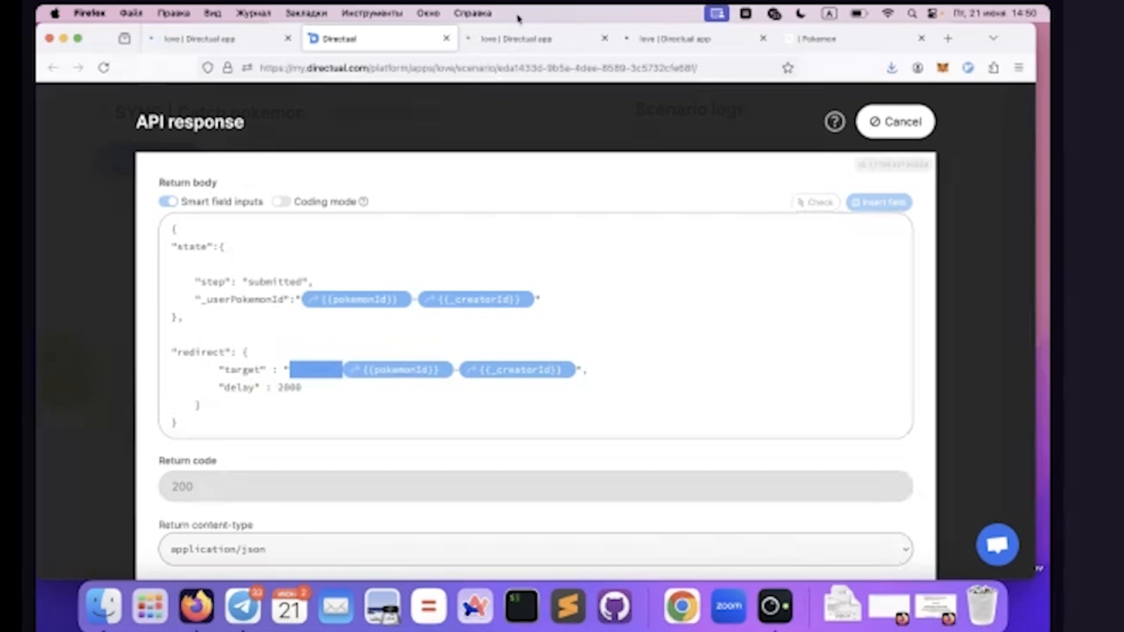
{"action": "left_click", "coordinate": [800, 39]}
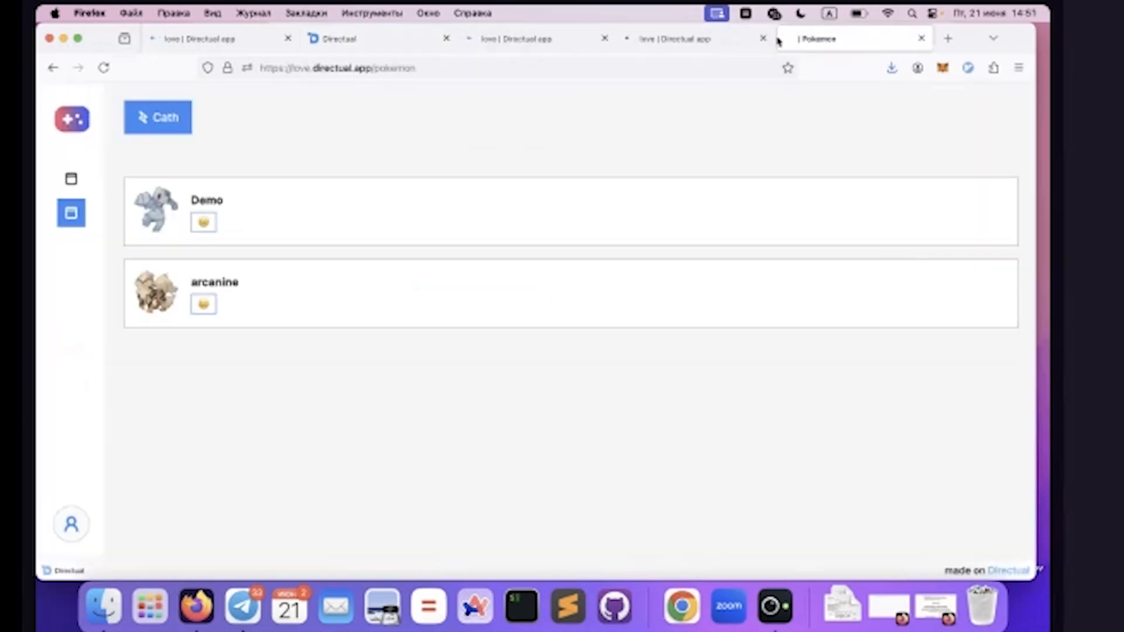
{"action": "left_click", "coordinate": [364, 211]}
{"action": "left_click", "coordinate": [395, 71]}
{"action": "double_click", "coordinate": [398, 68]}
{"action": "left_click_drag", "start_coordinate": [416, 68], "coordinate": [496, 64]}
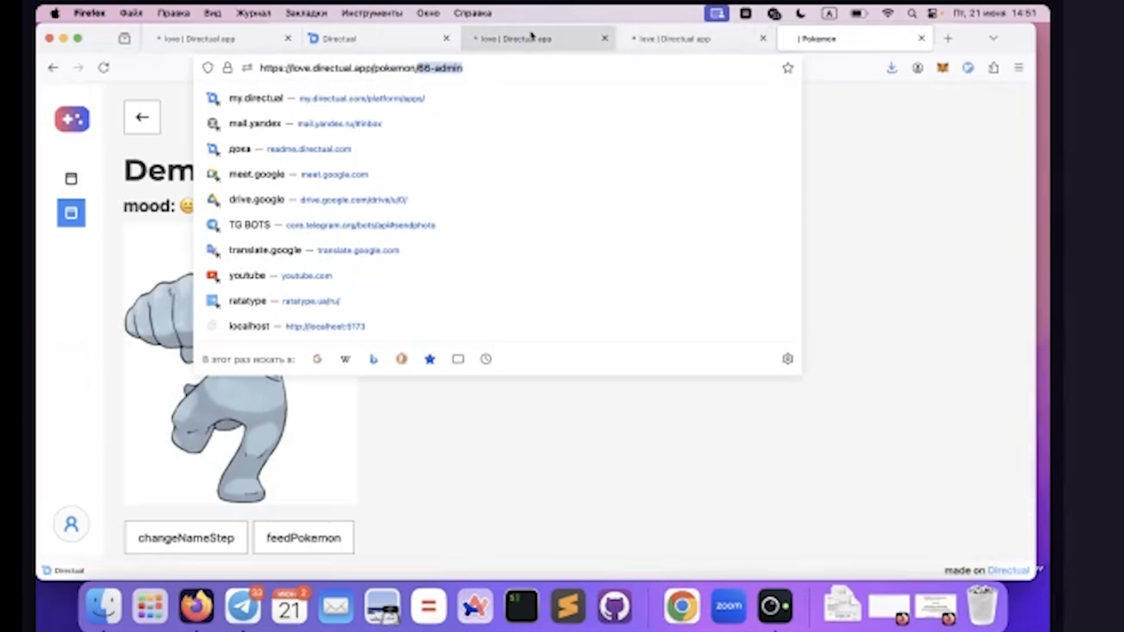
Return to the scenario's API response, examine the pokemonId field in the redirect target and close the step without changes
{"action": "left_click", "coordinate": [366, 44]}
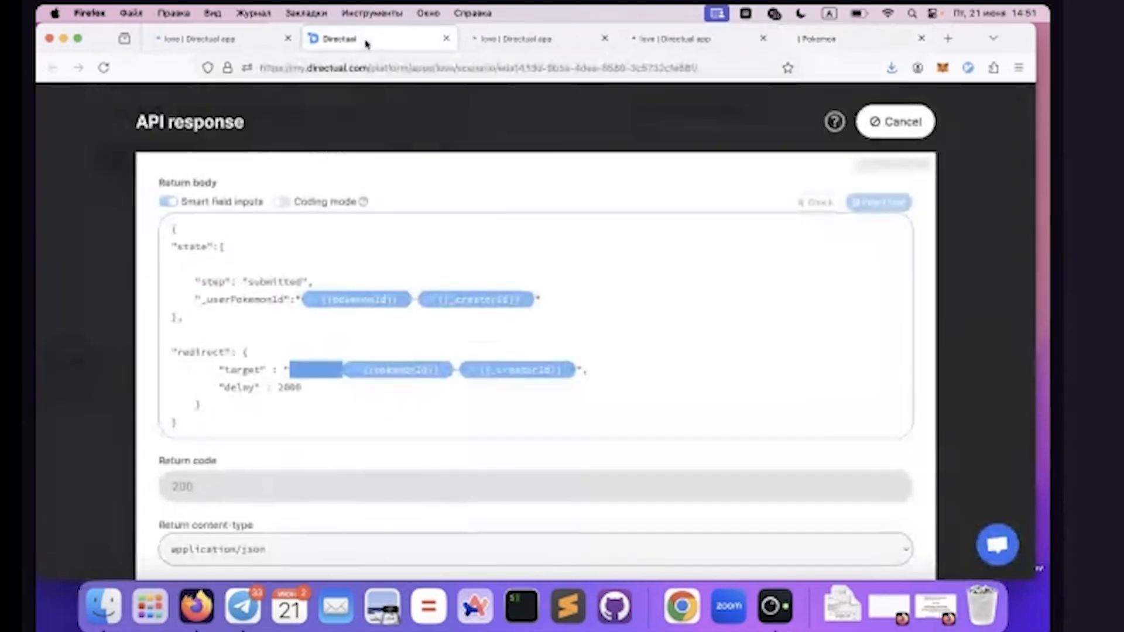
{"action": "left_click_drag", "start_coordinate": [349, 367], "coordinate": [458, 373]}
{"action": "left_click", "coordinate": [458, 373]}
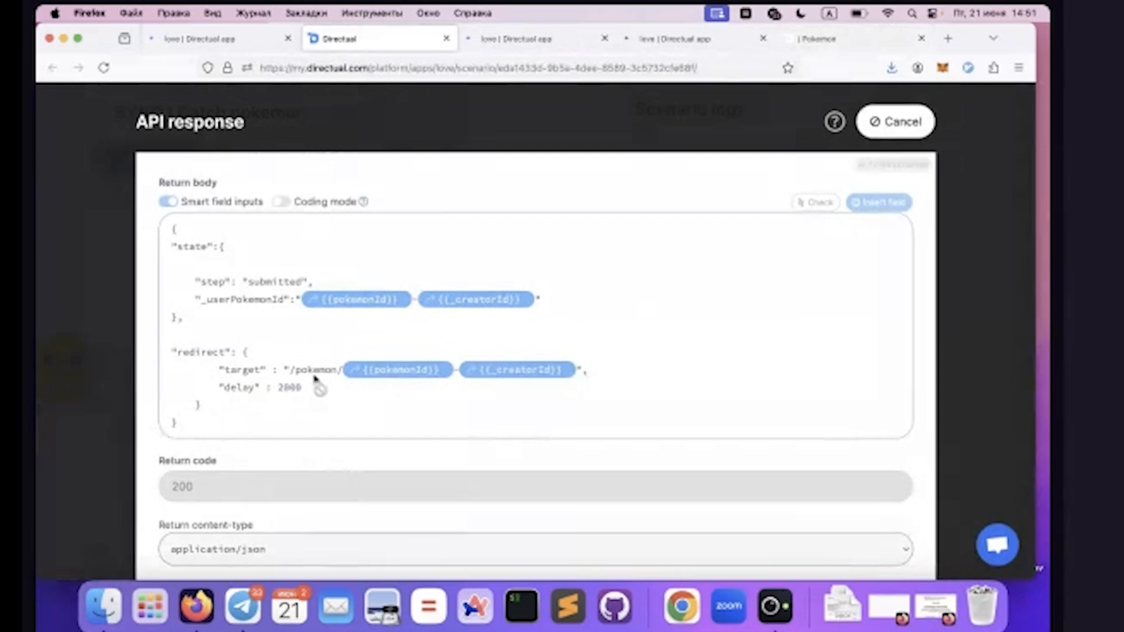
{"action": "left_click", "coordinate": [897, 120]}
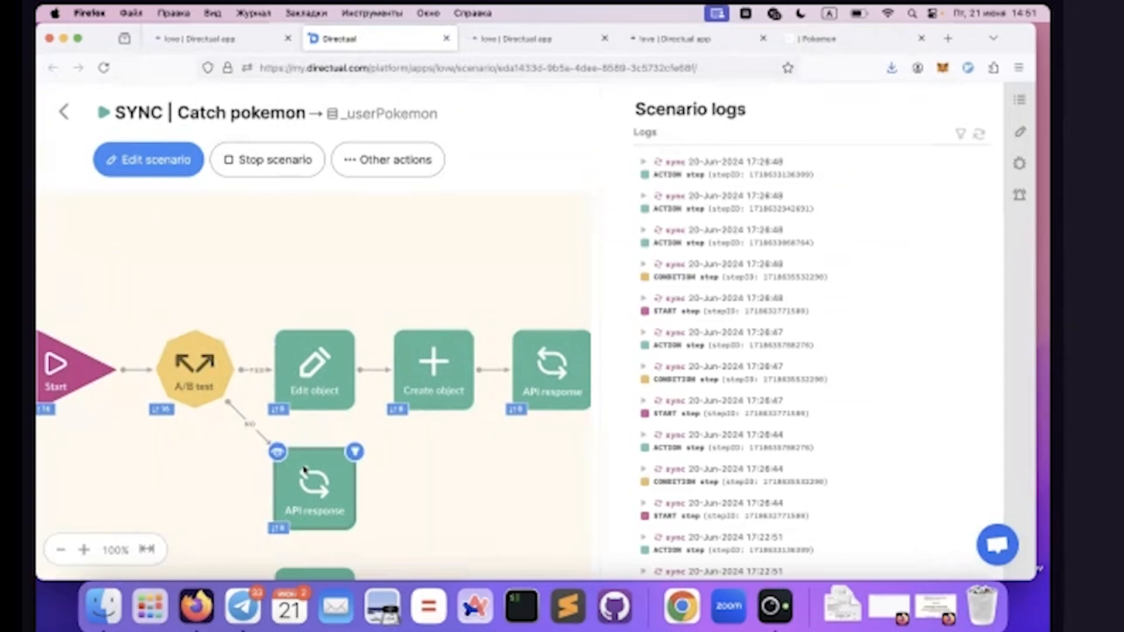
Open the API response on the A/B test's NO branch, examine its state's step, error and super values, and close it without changes
{"action": "left_click", "coordinate": [284, 461]}
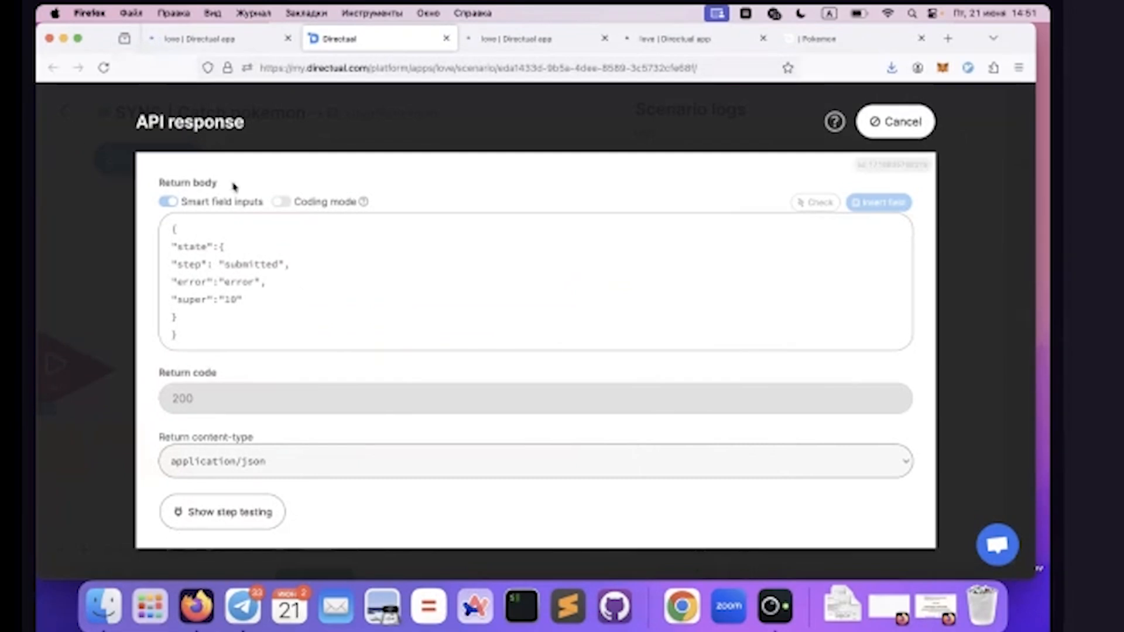
{"action": "double_click", "coordinate": [173, 125]}
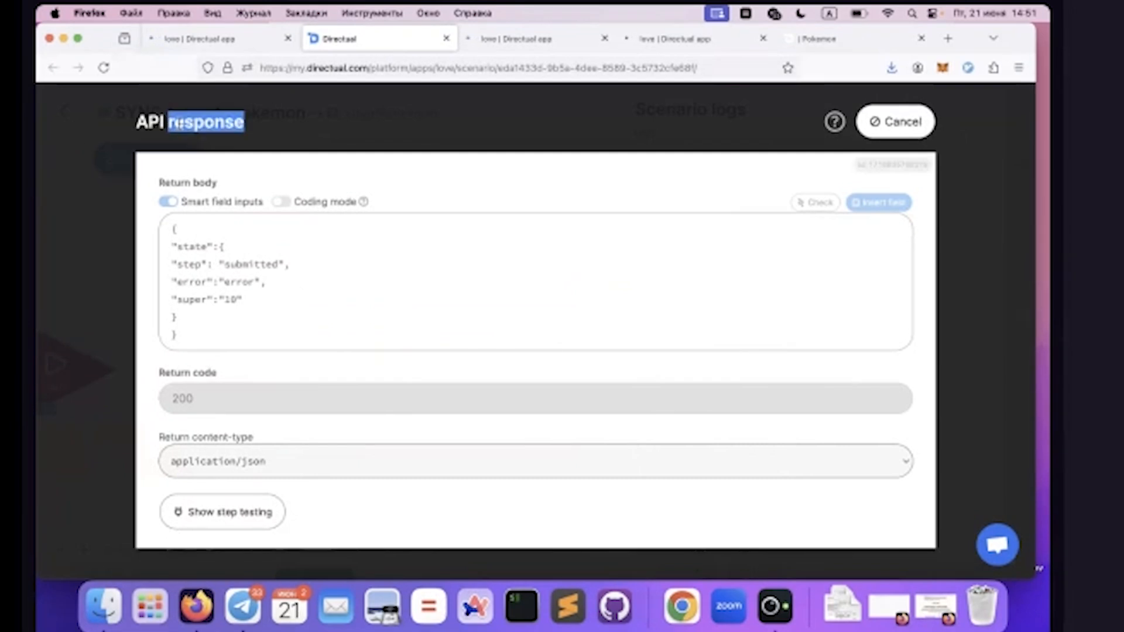
{"action": "double_click", "coordinate": [198, 265]}
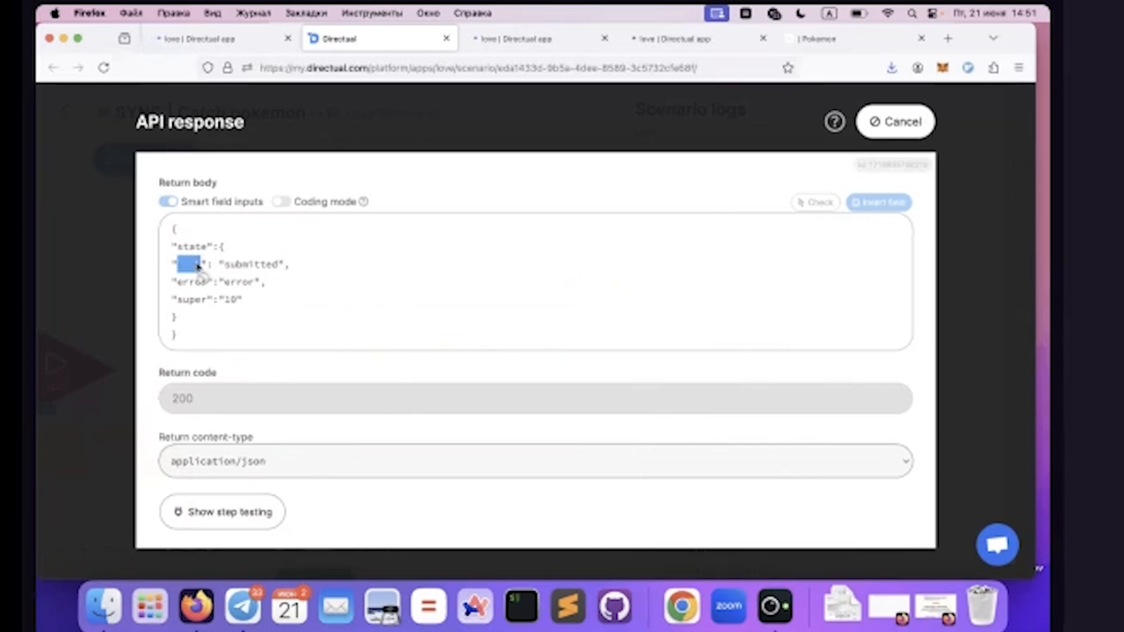
{"action": "double_click", "coordinate": [250, 267]}
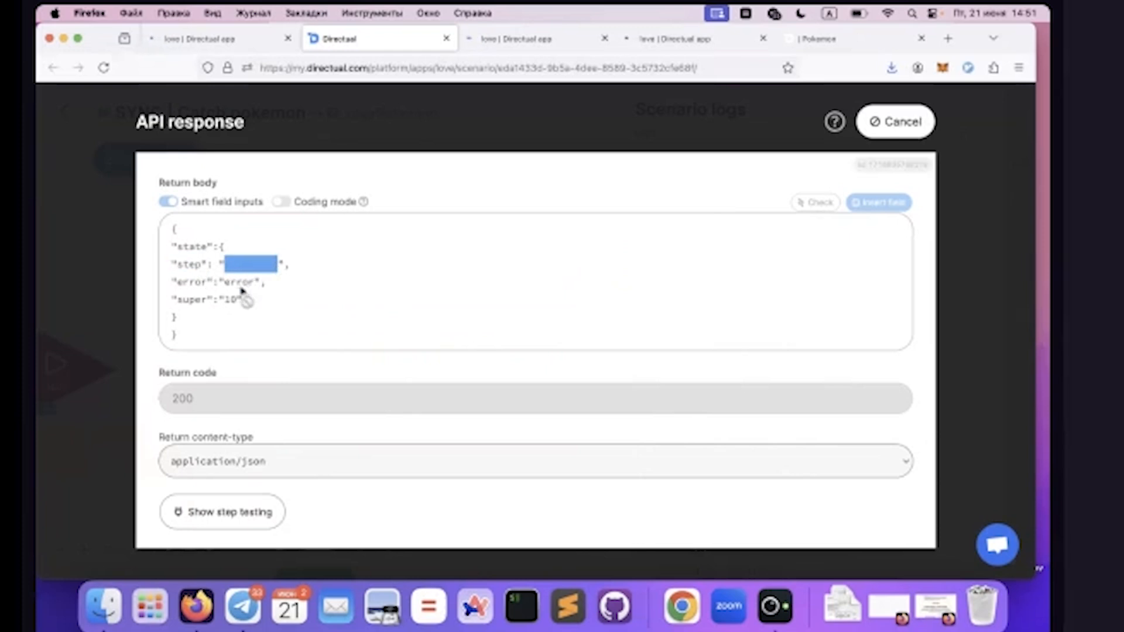
{"action": "double_click", "coordinate": [237, 283]}
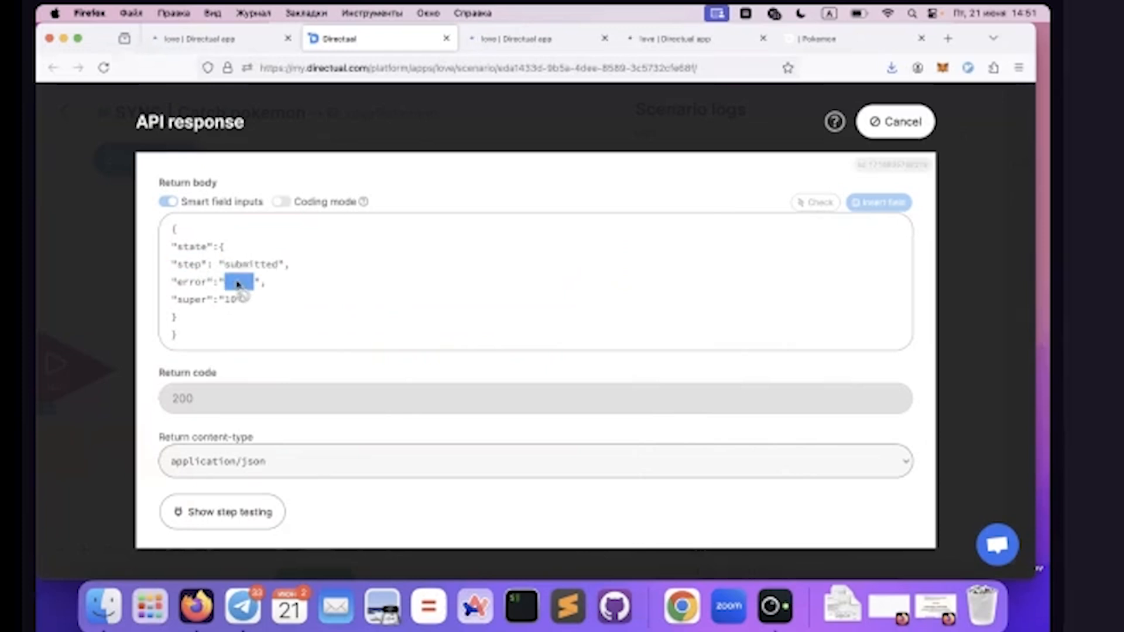
{"action": "left_click_drag", "start_coordinate": [279, 308], "coordinate": [142, 292]}
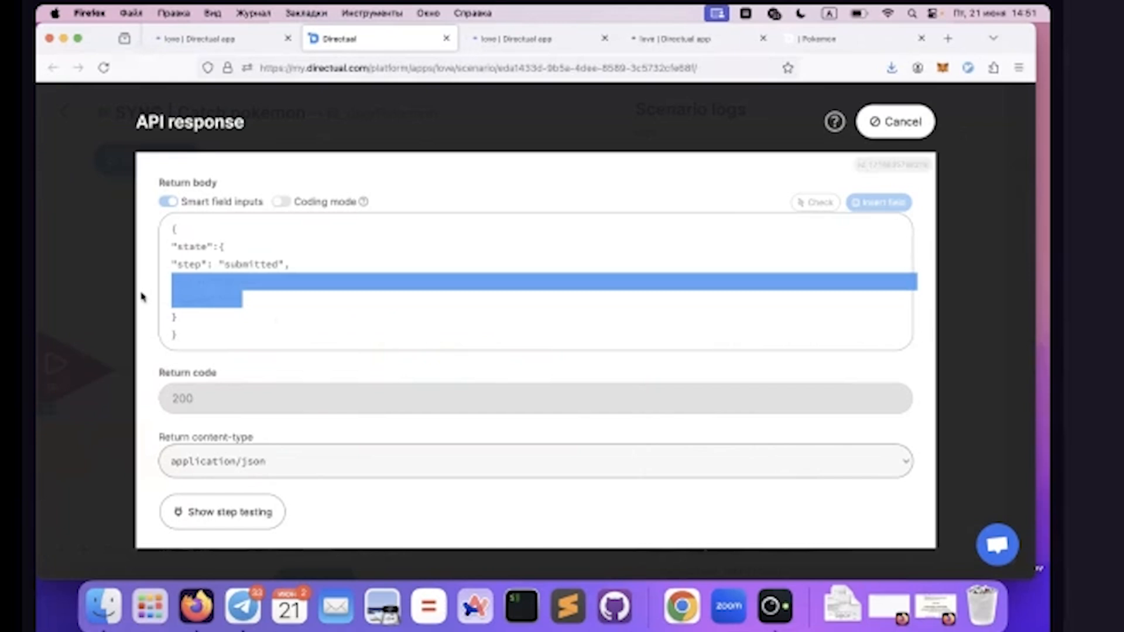
{"action": "left_click_drag", "start_coordinate": [170, 276], "coordinate": [199, 307]}
{"action": "double_click", "coordinate": [186, 264]}
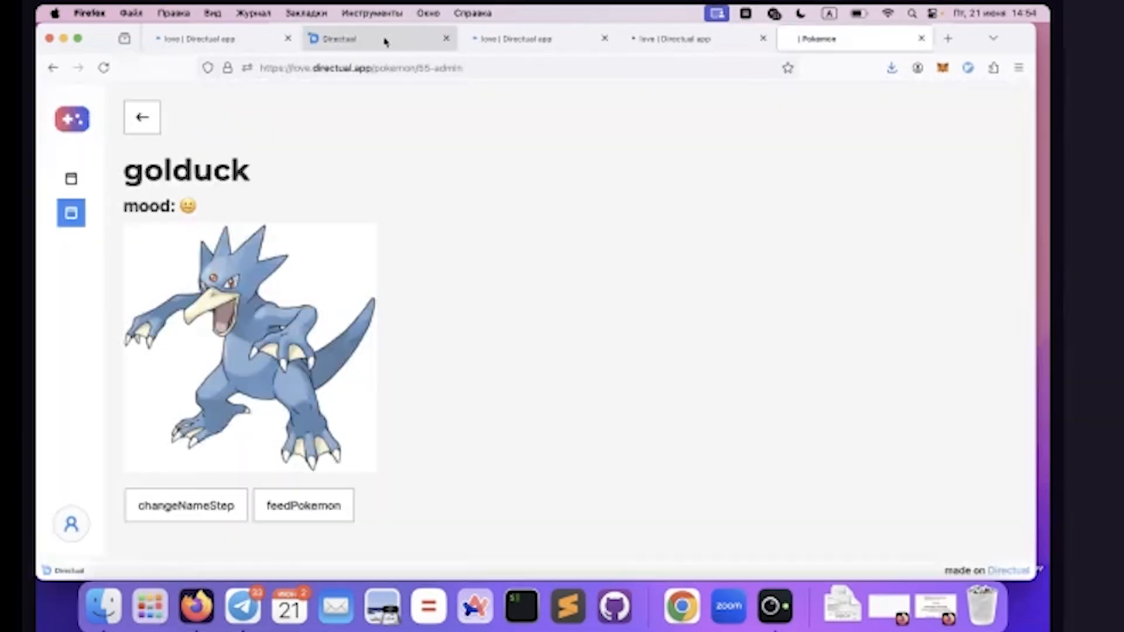
{"action": "left_click", "coordinate": [384, 40]}
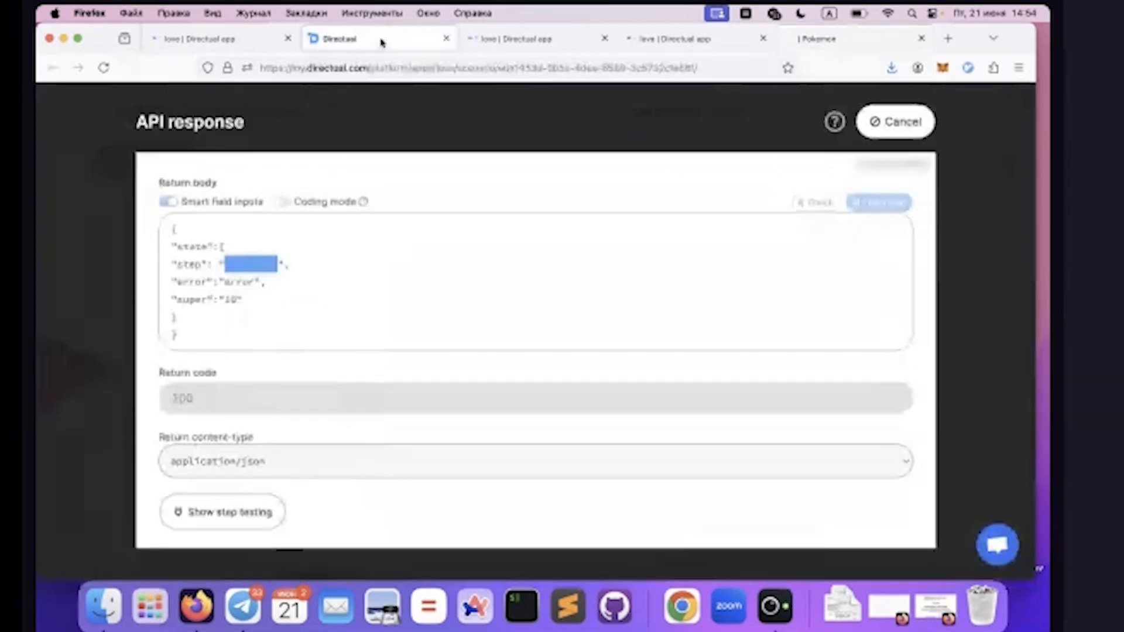
{"action": "left_click", "coordinate": [901, 123]}
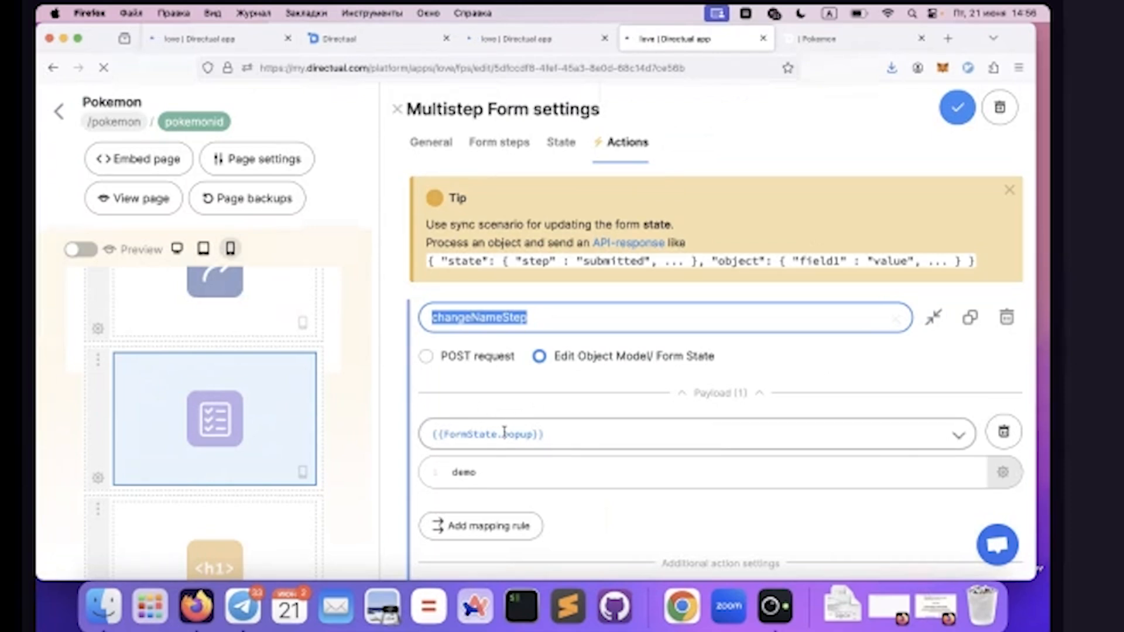
Set the changeNameStep action's {{FormState.popup}} payload value to directual, copy that value and save the form settings
{"action": "double_click", "coordinate": [467, 468]}
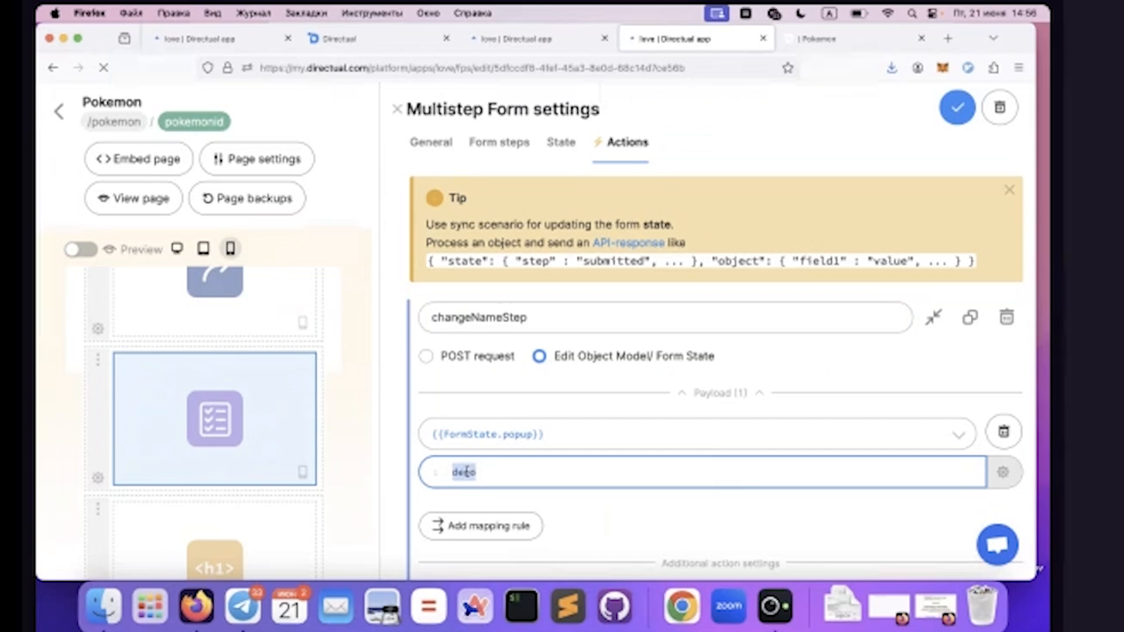
{"action": "key", "text": "Right"}
{"action": "type", "text": "2"}
{"action": "double_click", "coordinate": [466, 472]}
{"action": "type", "text": "directu"}
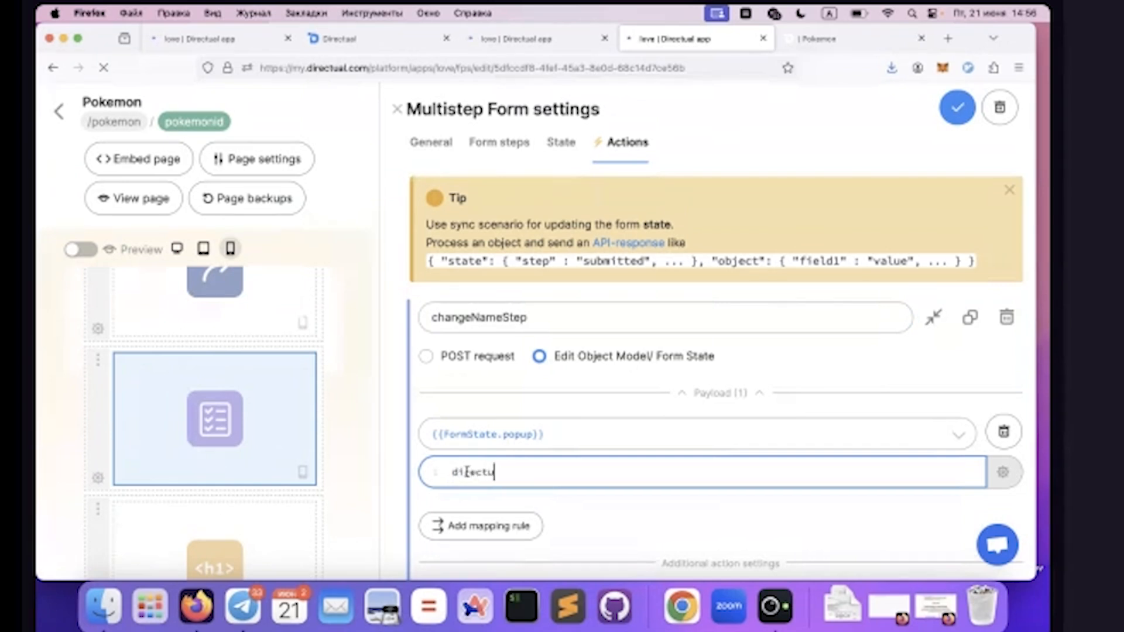
{"action": "type", "text": "al"}
{"action": "key", "text": "super+a"}
{"action": "key", "text": "super+c"}
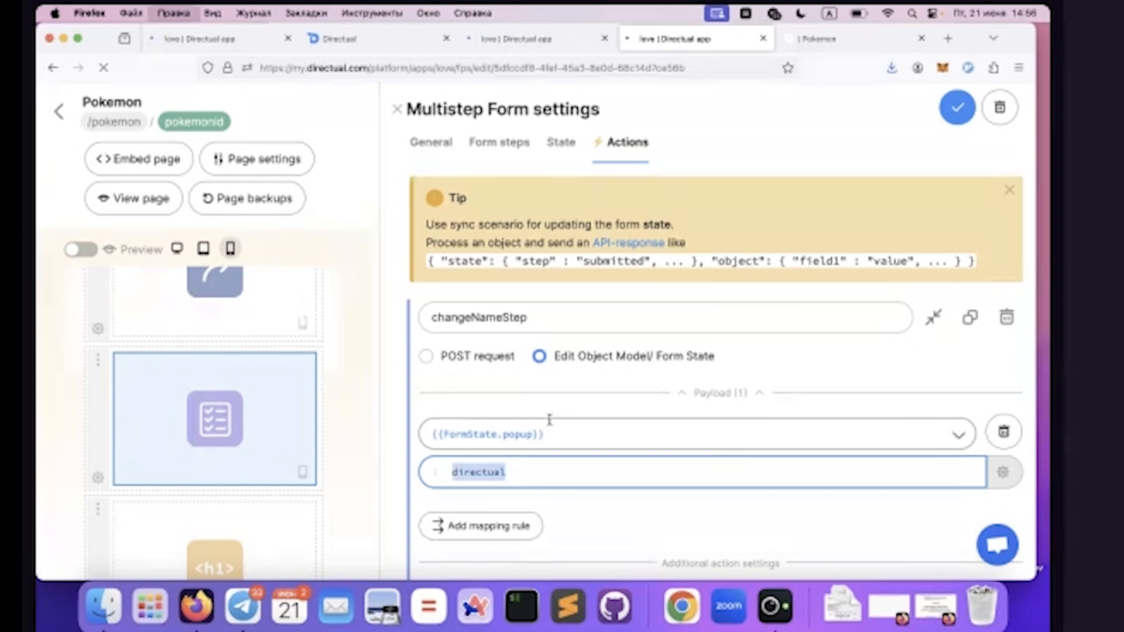
{"action": "left_click", "coordinate": [956, 107]}
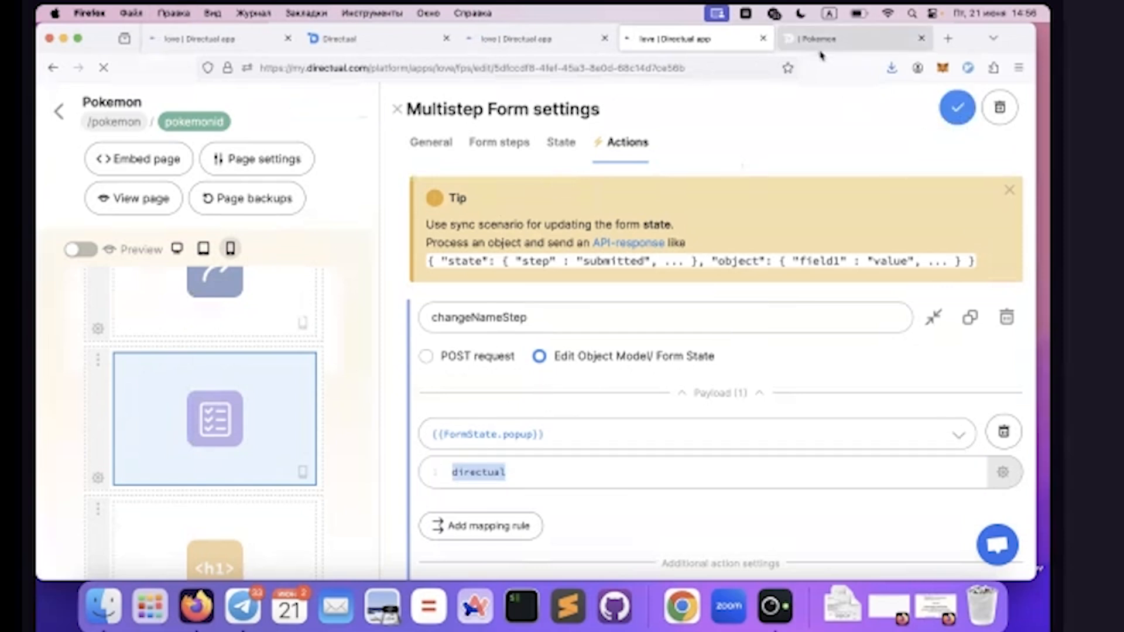
Reopen golduck's page from the pokemon list in the live app and try its changeNameStep action
{"action": "left_click", "coordinate": [803, 46]}
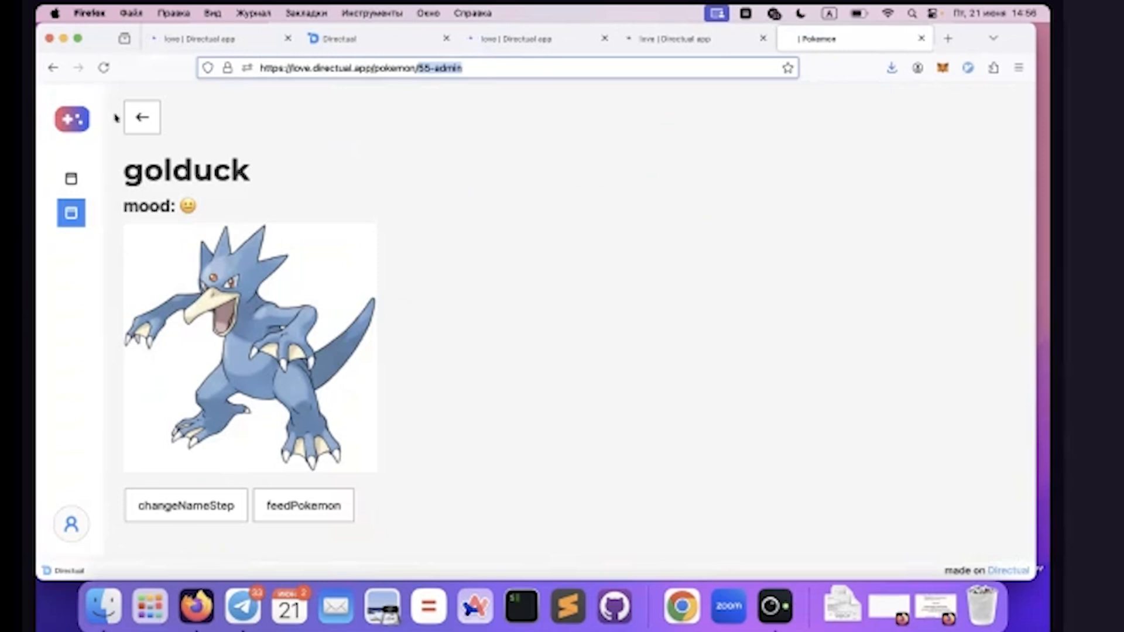
{"action": "left_click", "coordinate": [156, 121]}
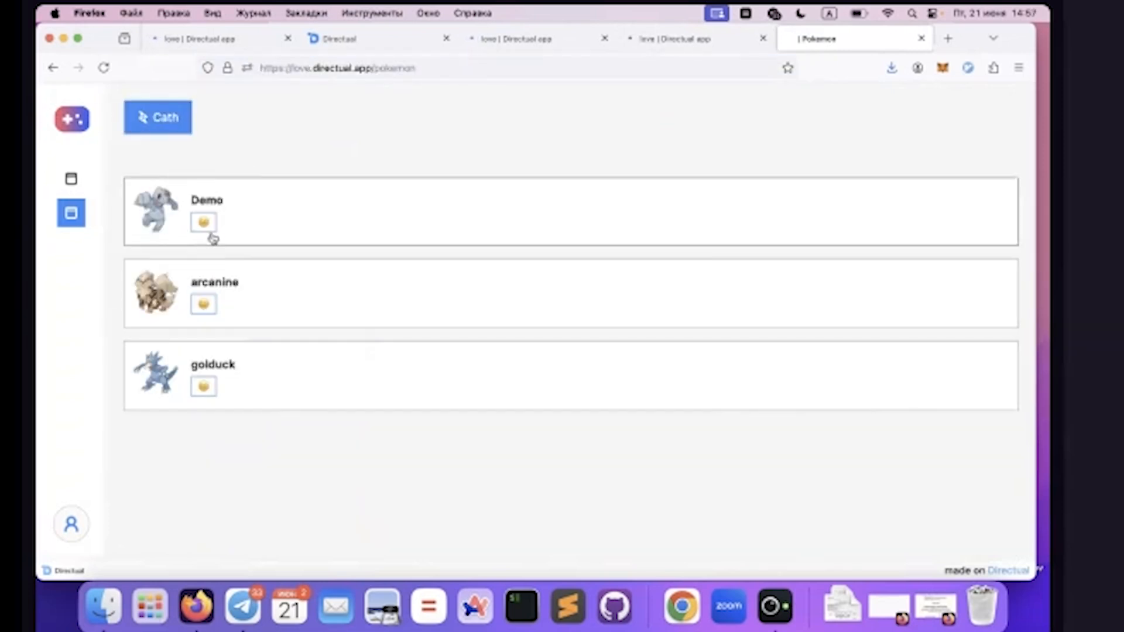
{"action": "left_click", "coordinate": [324, 384]}
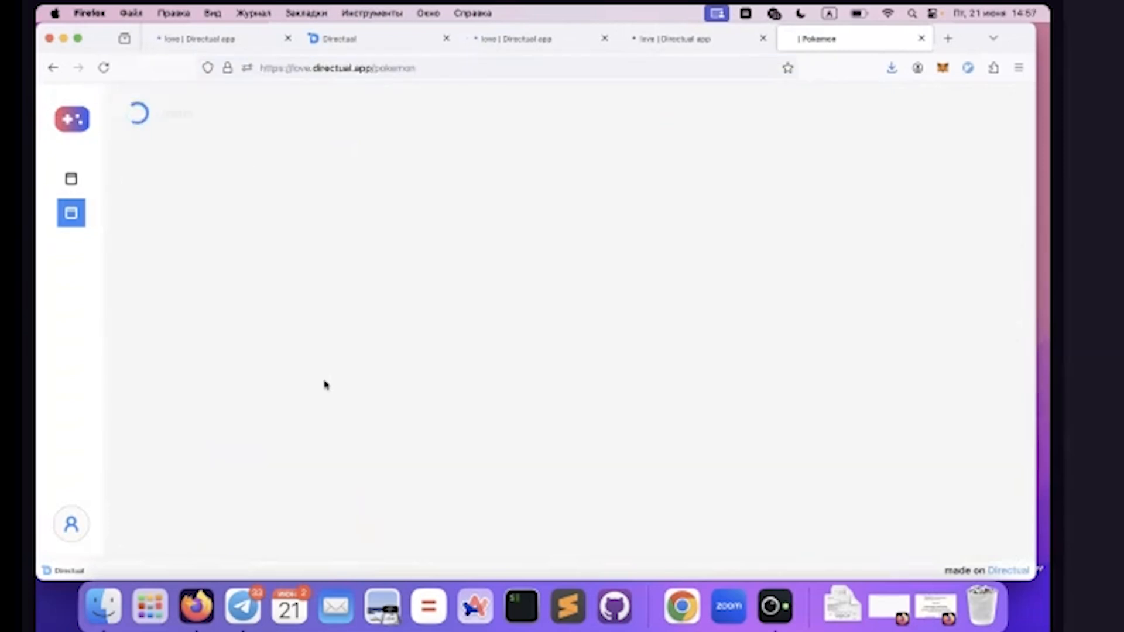
{"action": "left_click", "coordinate": [150, 514]}
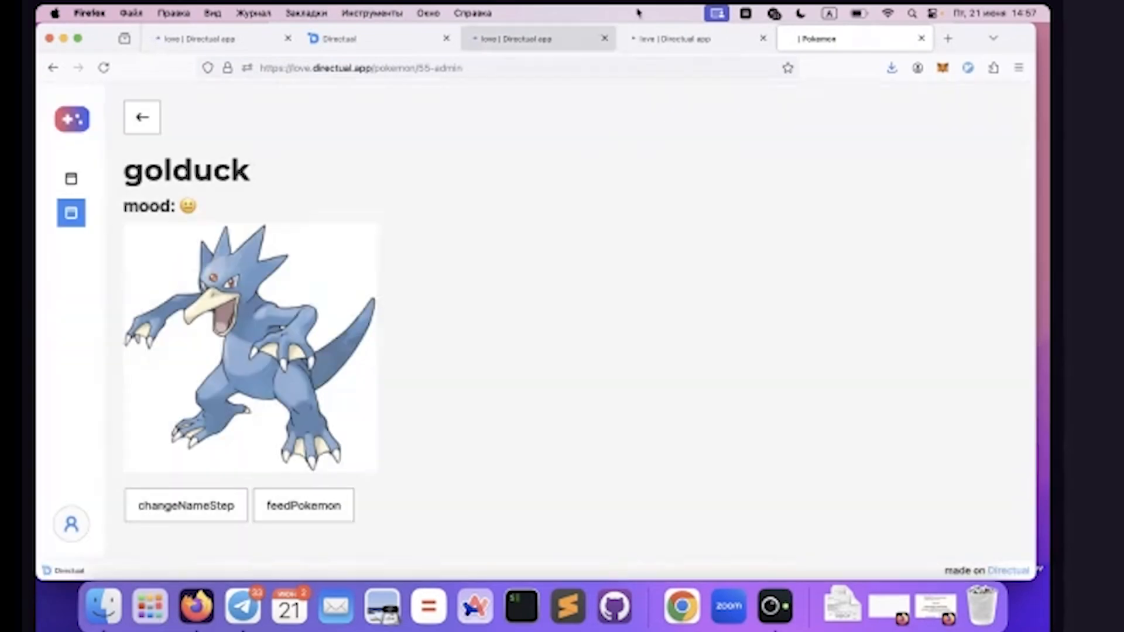
Rename the multistep form's demo step to directual and save the form settings
{"action": "left_click", "coordinate": [679, 38]}
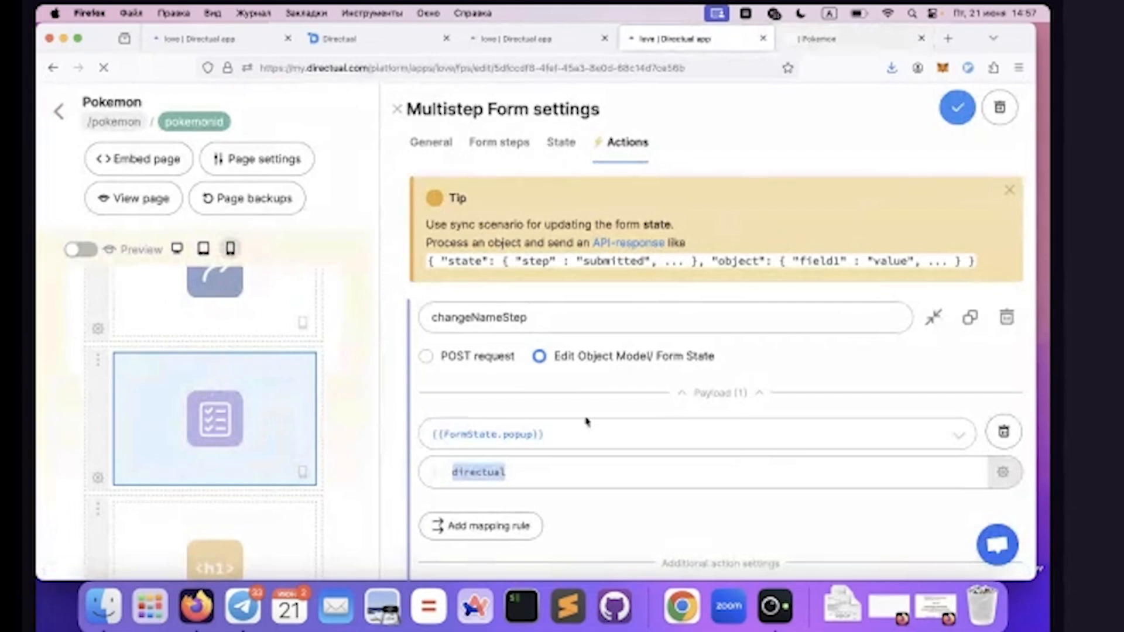
{"action": "left_click", "coordinate": [467, 473]}
{"action": "left_click", "coordinate": [497, 142]}
{"action": "scroll", "coordinate": [500, 435], "scroll_direction": "up", "scroll_amount": 1}
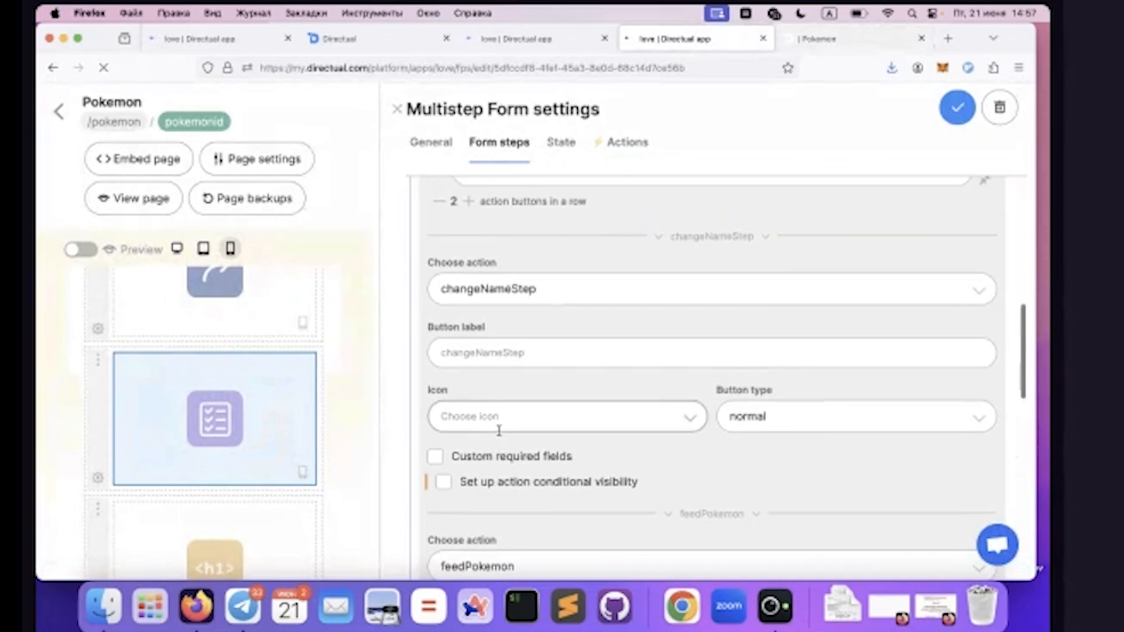
{"action": "scroll", "coordinate": [522, 339], "scroll_direction": "down", "scroll_amount": 10}
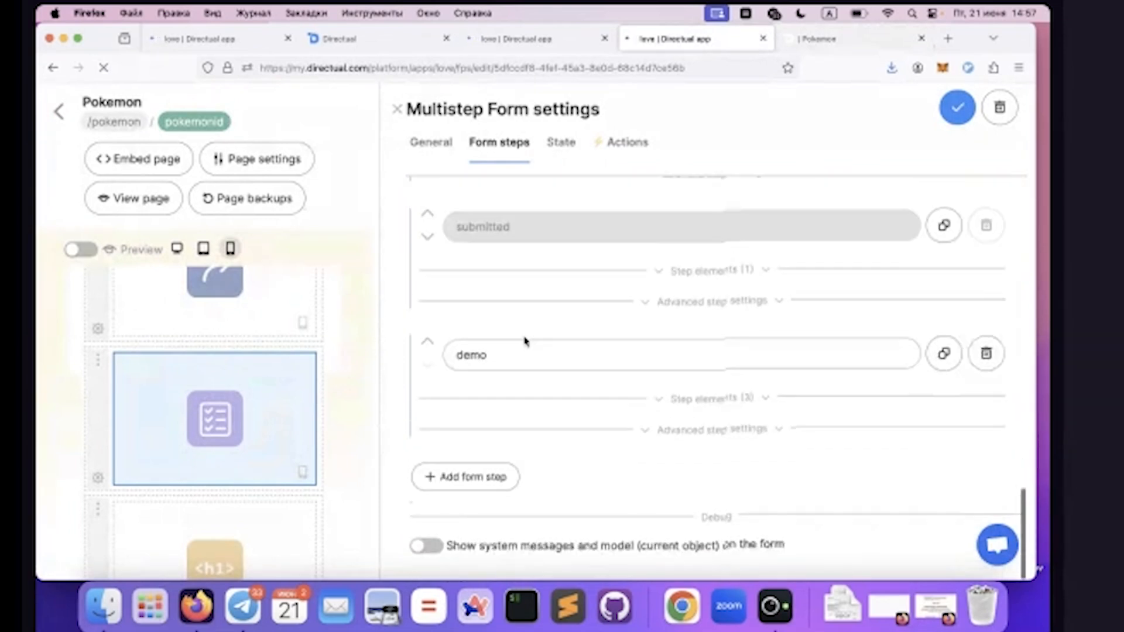
{"action": "left_click", "coordinate": [483, 366]}
{"action": "double_click", "coordinate": [482, 366]}
{"action": "key", "text": "super+v"}
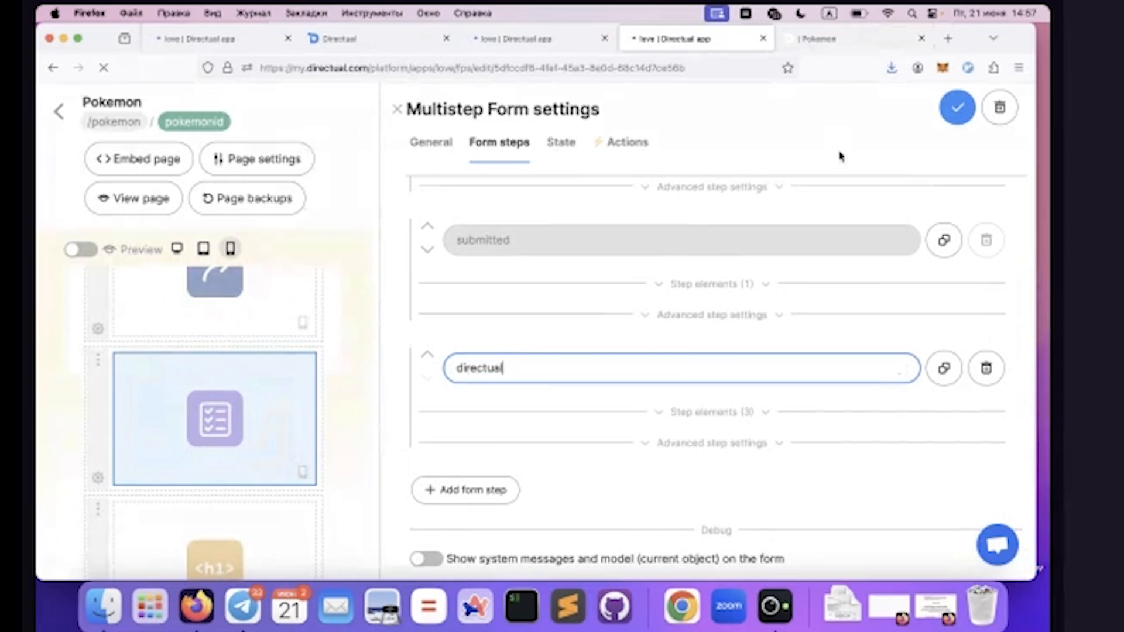
{"action": "left_click", "coordinate": [954, 114]}
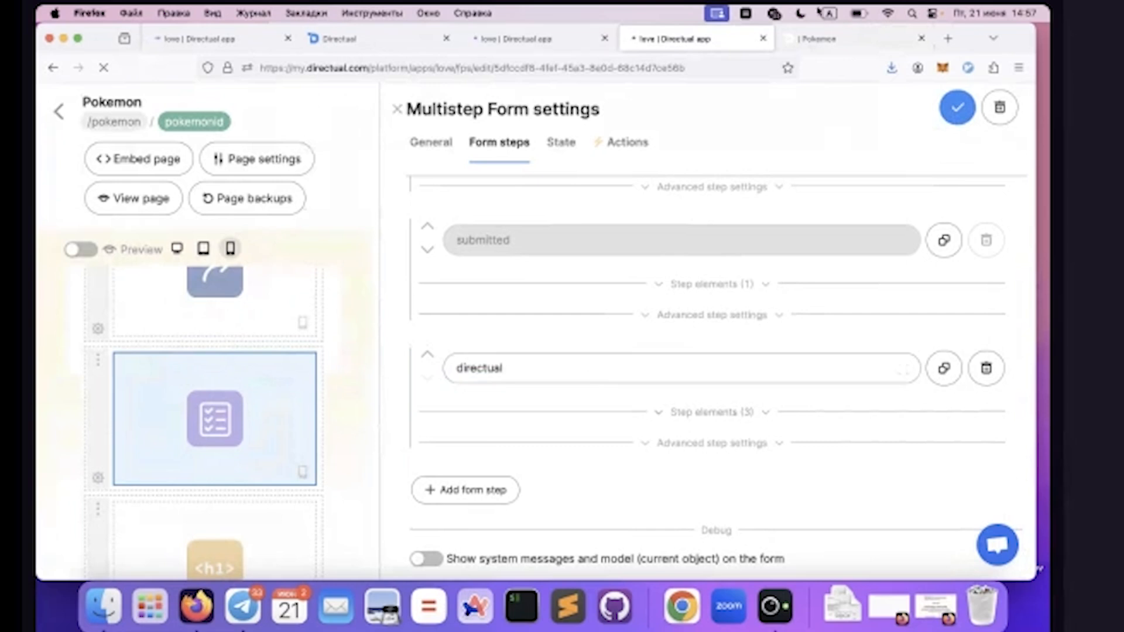
Reload golduck's page in the live app, run changeNameStep to open the rename popup, and select the name in it
{"action": "left_click", "coordinate": [820, 39]}
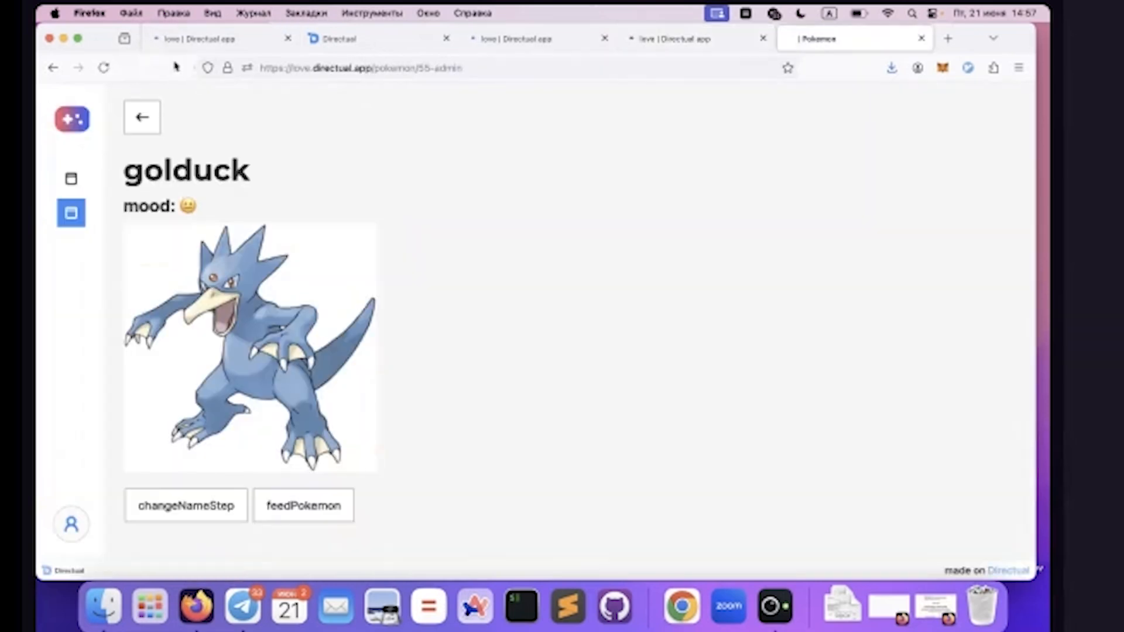
{"action": "left_click", "coordinate": [105, 69]}
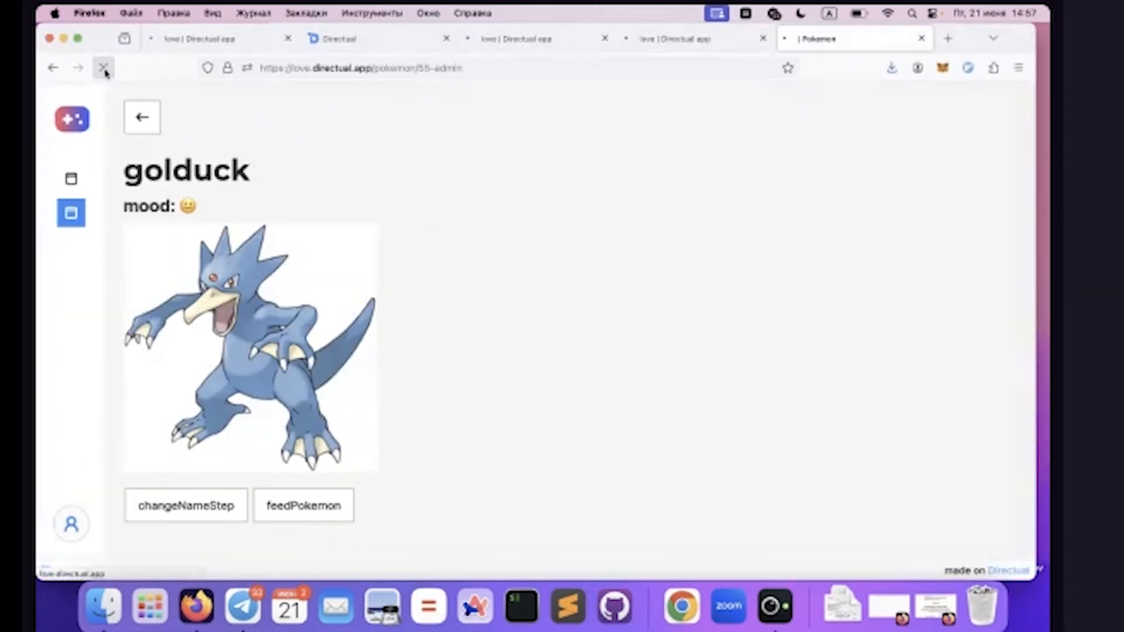
{"action": "left_click", "coordinate": [191, 515]}
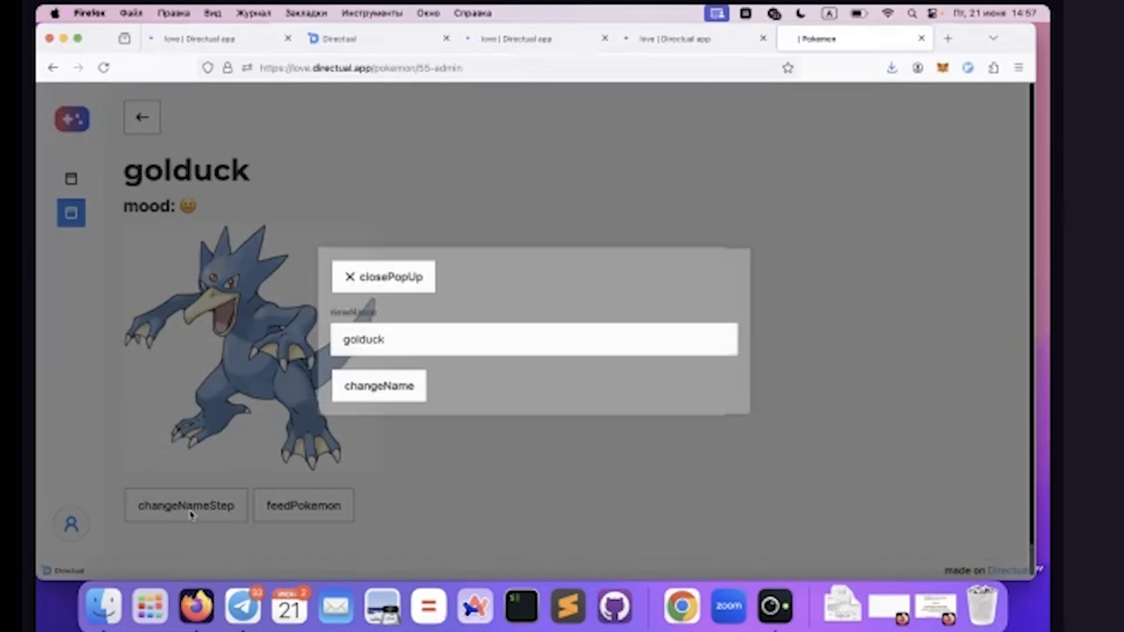
{"action": "double_click", "coordinate": [353, 340]}
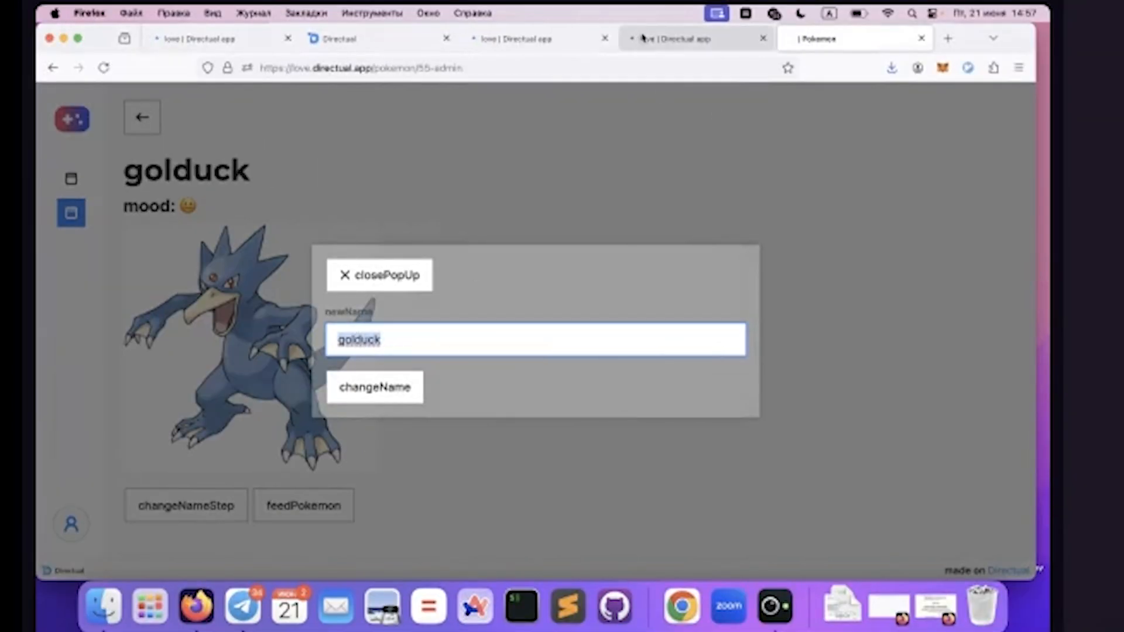
Expand the directual step's elements in the multistep form settings and examine the closePopUp action button's configuration
{"action": "left_click", "coordinate": [644, 40]}
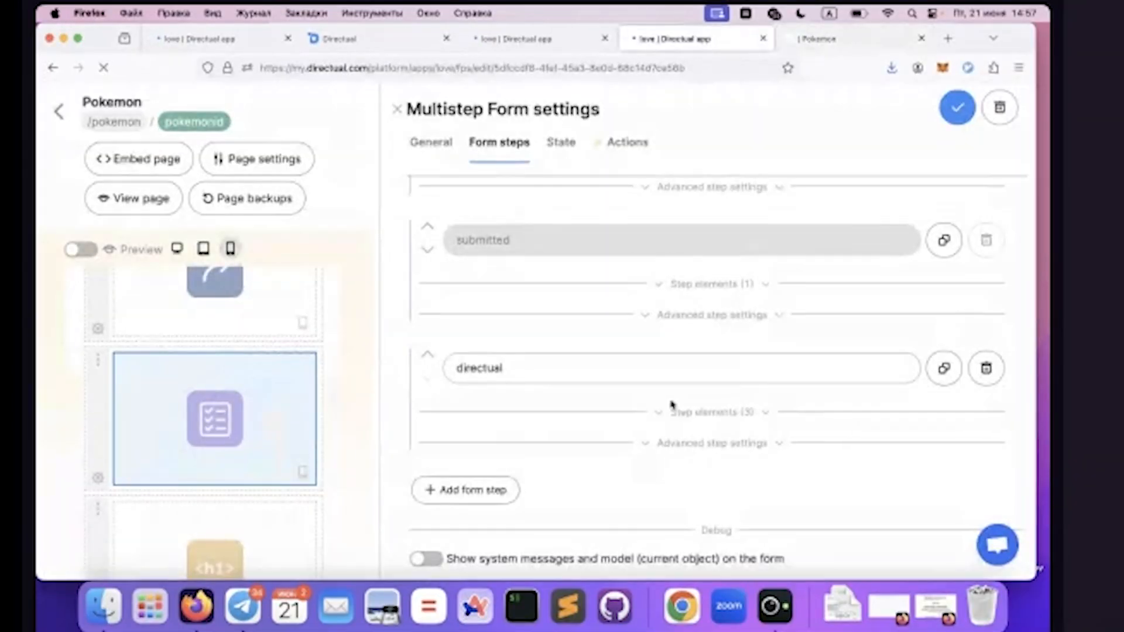
{"action": "left_click", "coordinate": [678, 414]}
{"action": "scroll", "coordinate": [678, 424], "scroll_direction": "down", "scroll_amount": 3}
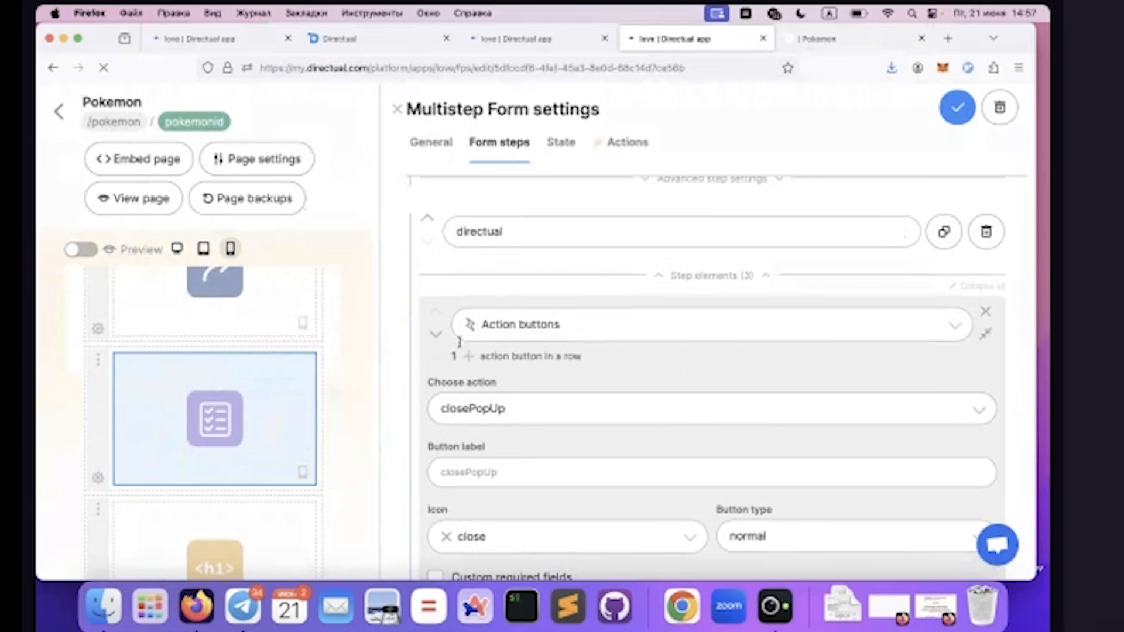
{"action": "scroll", "coordinate": [451, 310], "scroll_direction": "down", "scroll_amount": 5}
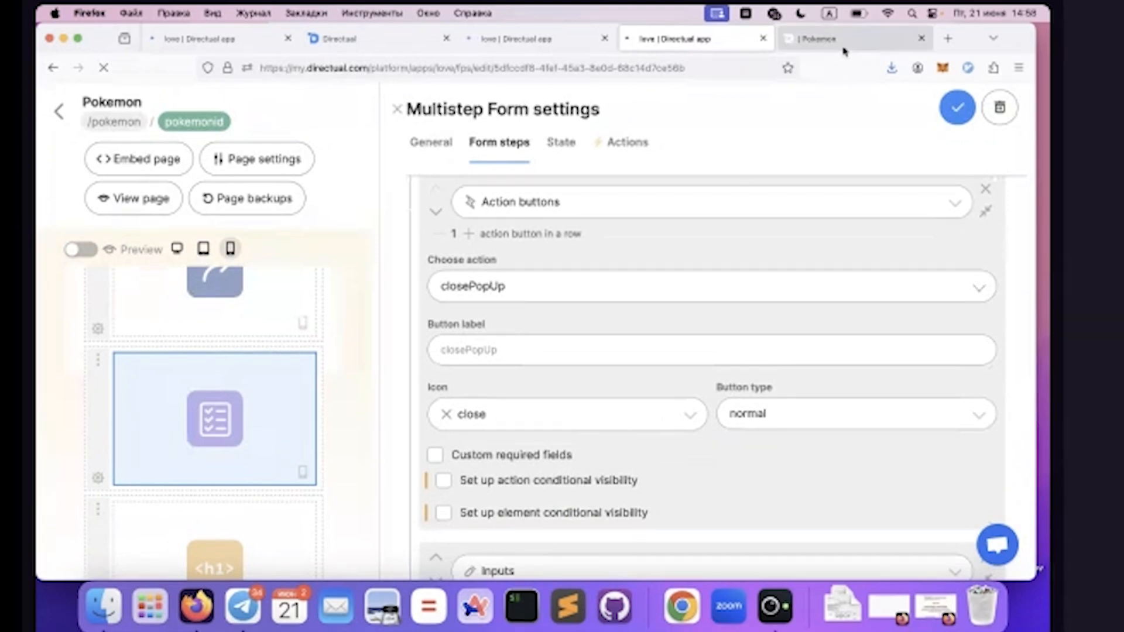
Collapse the changeNameStep action, expand closePopUp and examine its {{FormState.popup}} payload
{"action": "left_click", "coordinate": [622, 145]}
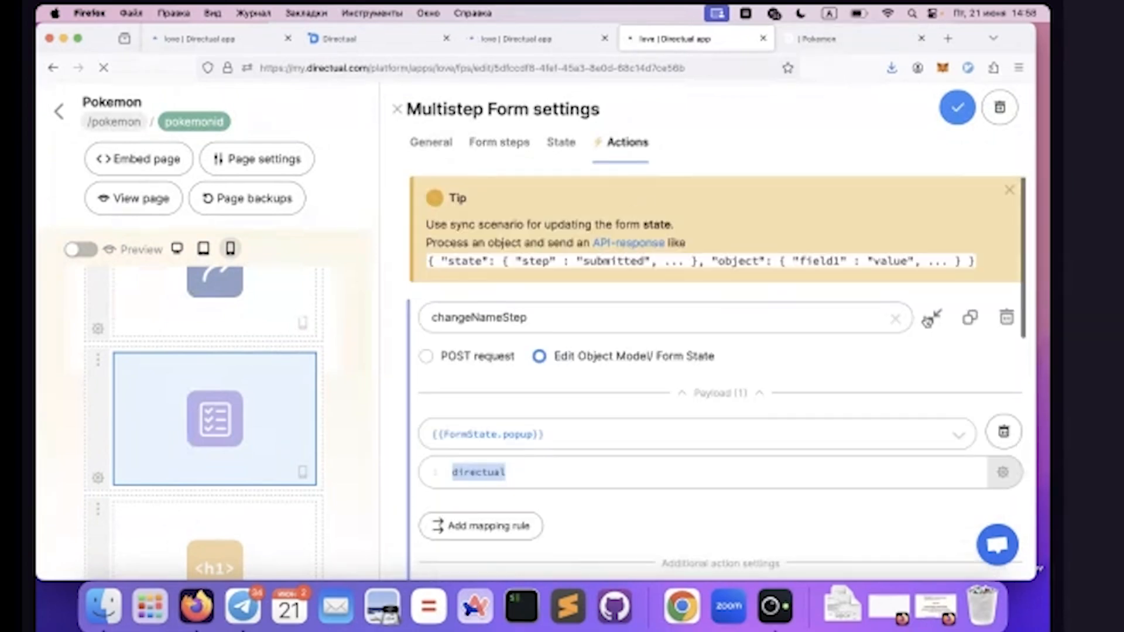
{"action": "left_click", "coordinate": [931, 319]}
{"action": "left_click", "coordinate": [933, 381]}
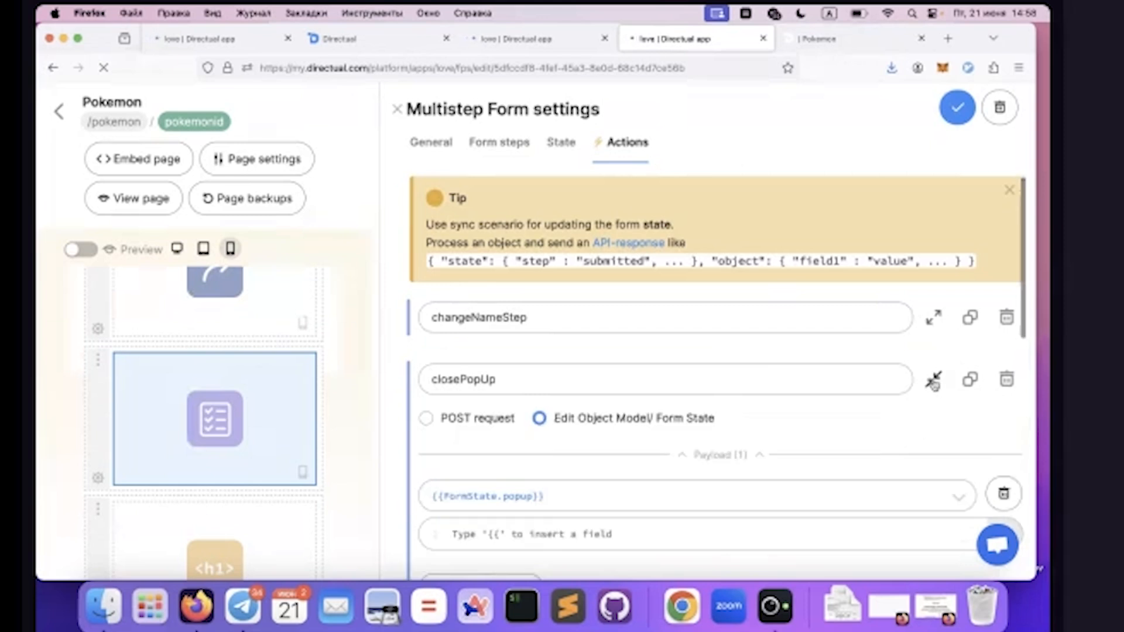
{"action": "scroll", "coordinate": [585, 480], "scroll_direction": "down", "scroll_amount": 2}
{"action": "left_click", "coordinate": [578, 457]}
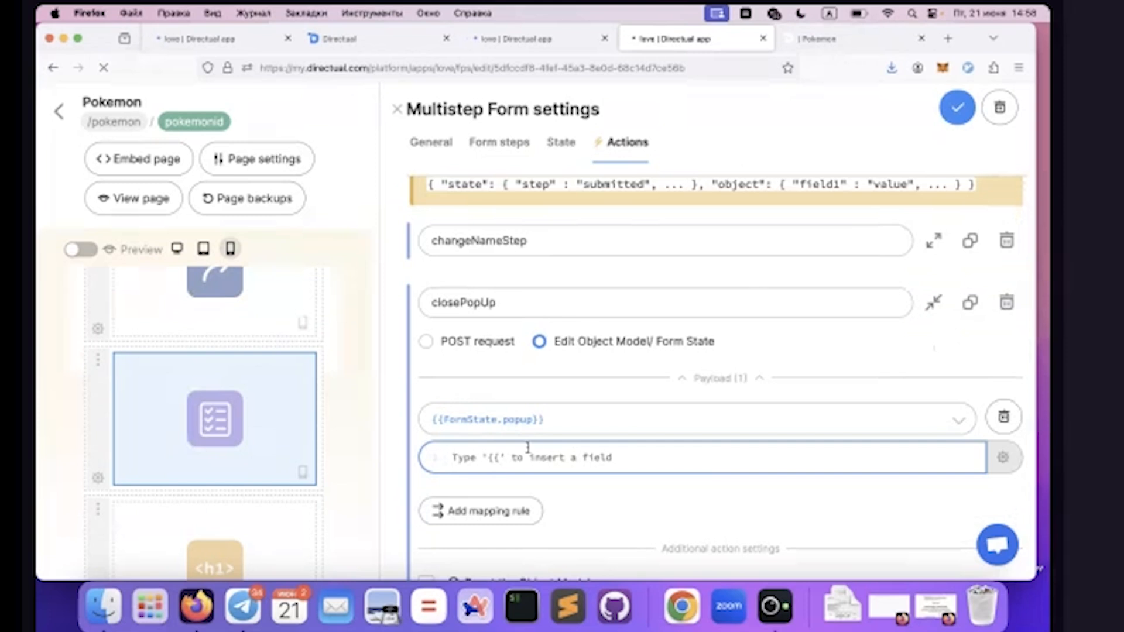
Return to golduck's page in the live app and test closing the rename popup with closePopUp
{"action": "left_click", "coordinate": [485, 143]}
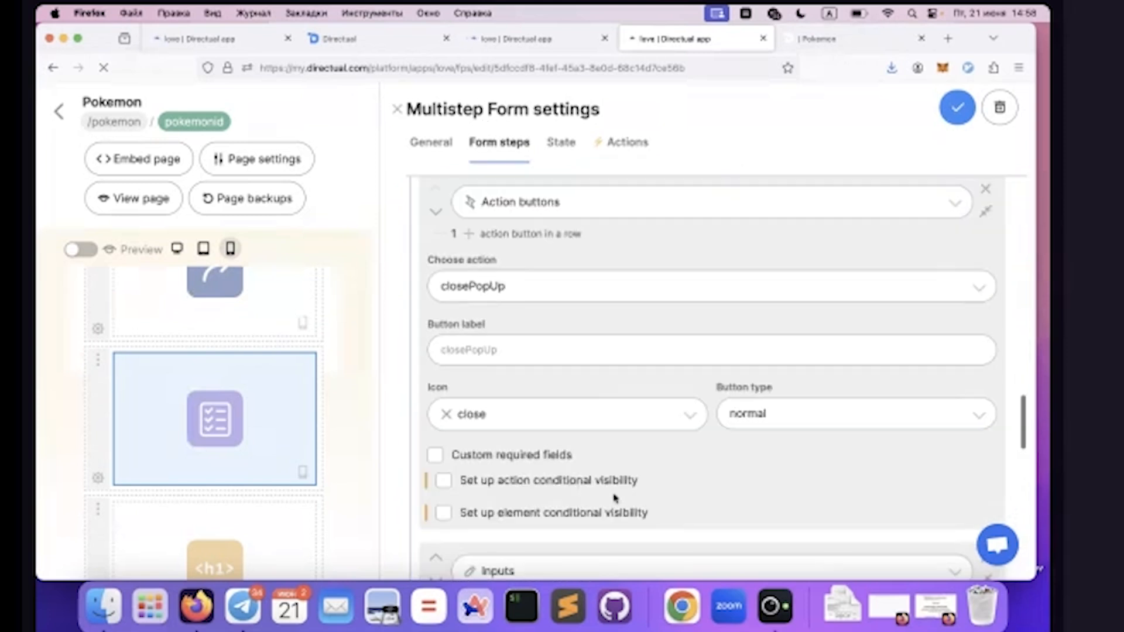
{"action": "left_click", "coordinate": [819, 40]}
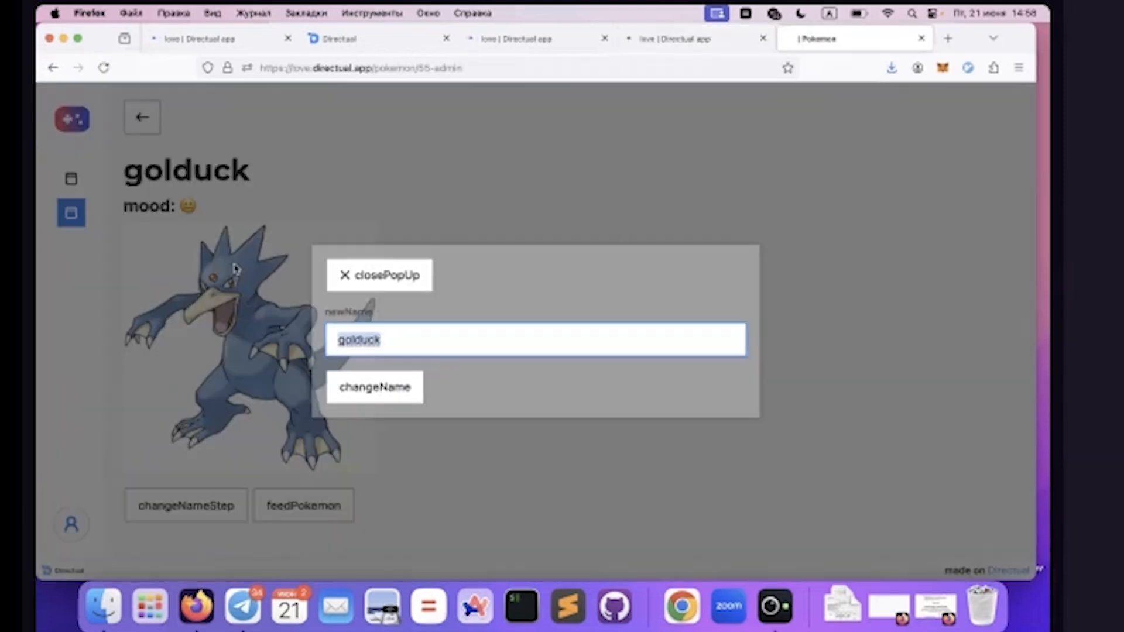
{"action": "left_click", "coordinate": [377, 271]}
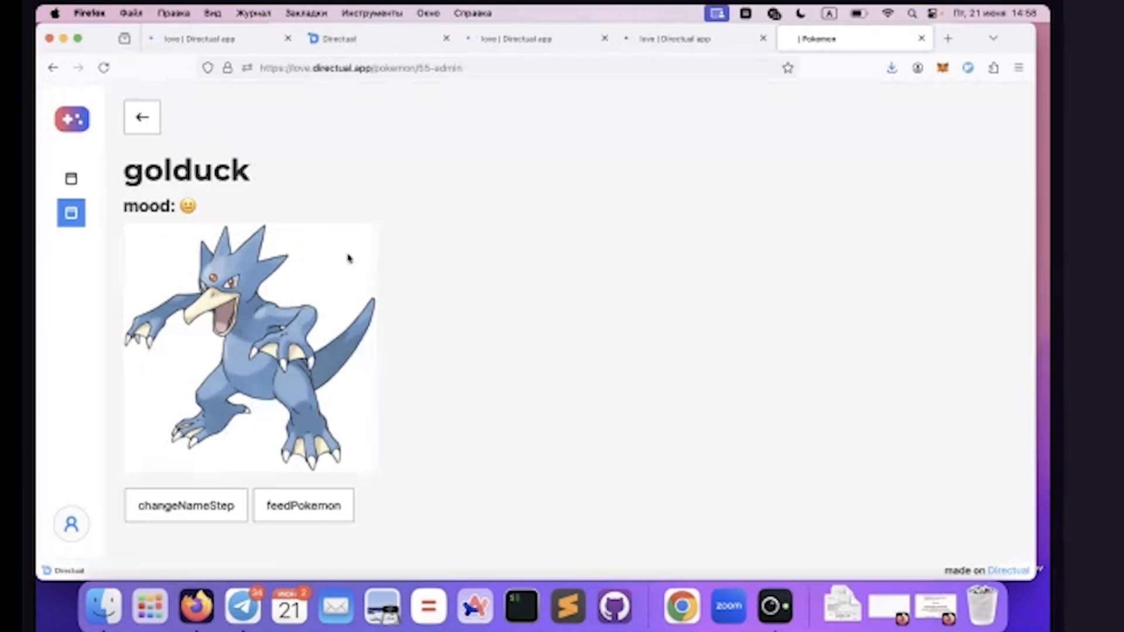
Examine the directual step's newName input element and the matching newName property in the form state
{"action": "left_click", "coordinate": [667, 38]}
{"action": "scroll", "coordinate": [540, 363], "scroll_direction": "down", "scroll_amount": 5}
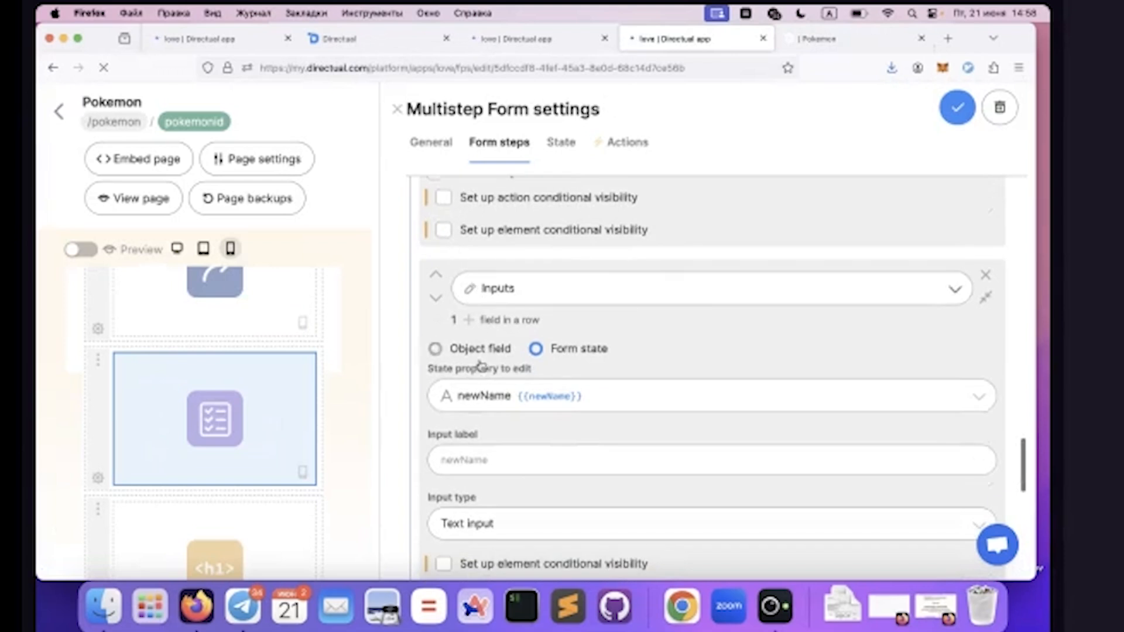
{"action": "scroll", "coordinate": [480, 366], "scroll_direction": "down", "scroll_amount": 2}
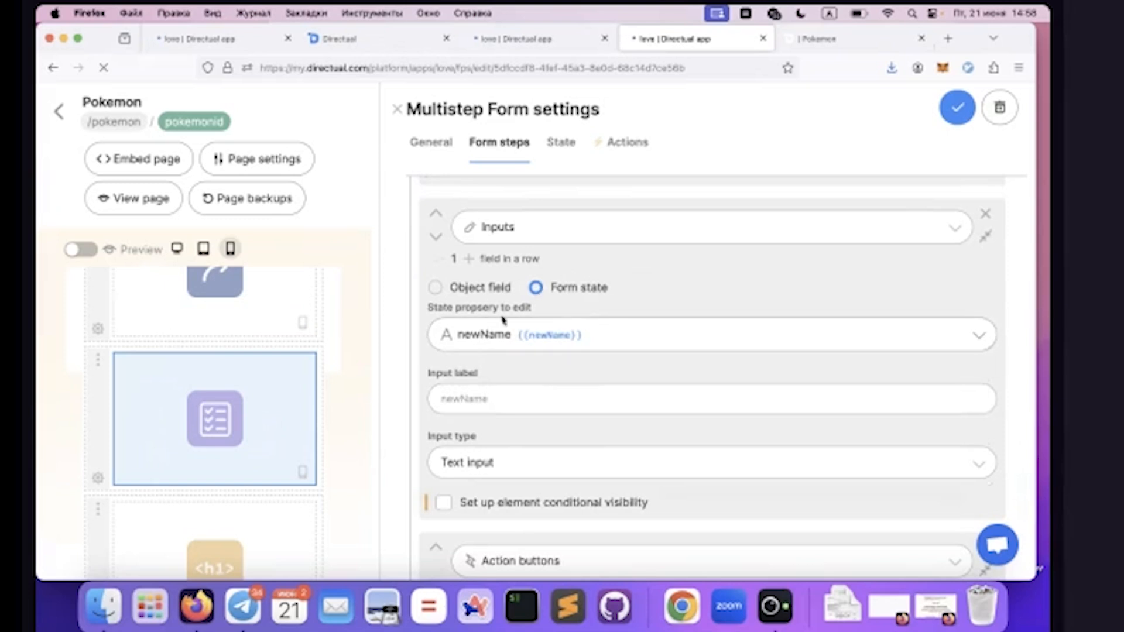
{"action": "left_click", "coordinate": [556, 144]}
{"action": "left_click", "coordinate": [448, 308]}
{"action": "double_click", "coordinate": [448, 308]}
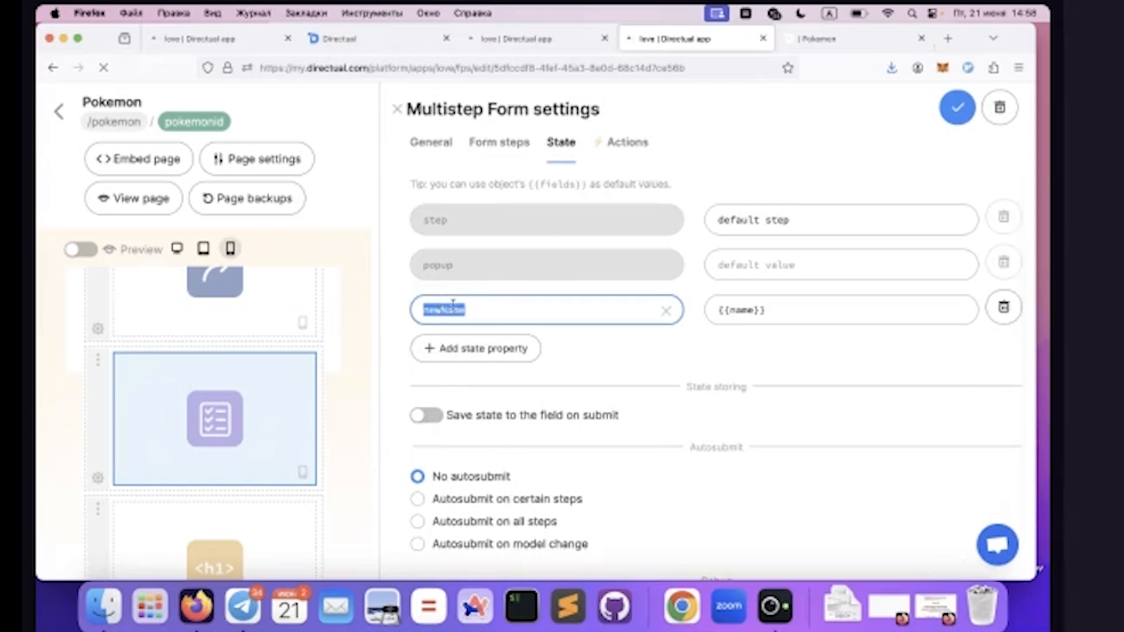
Examine the changeName action button's settings at the end of the directual step's elements
{"action": "left_click", "coordinate": [496, 142]}
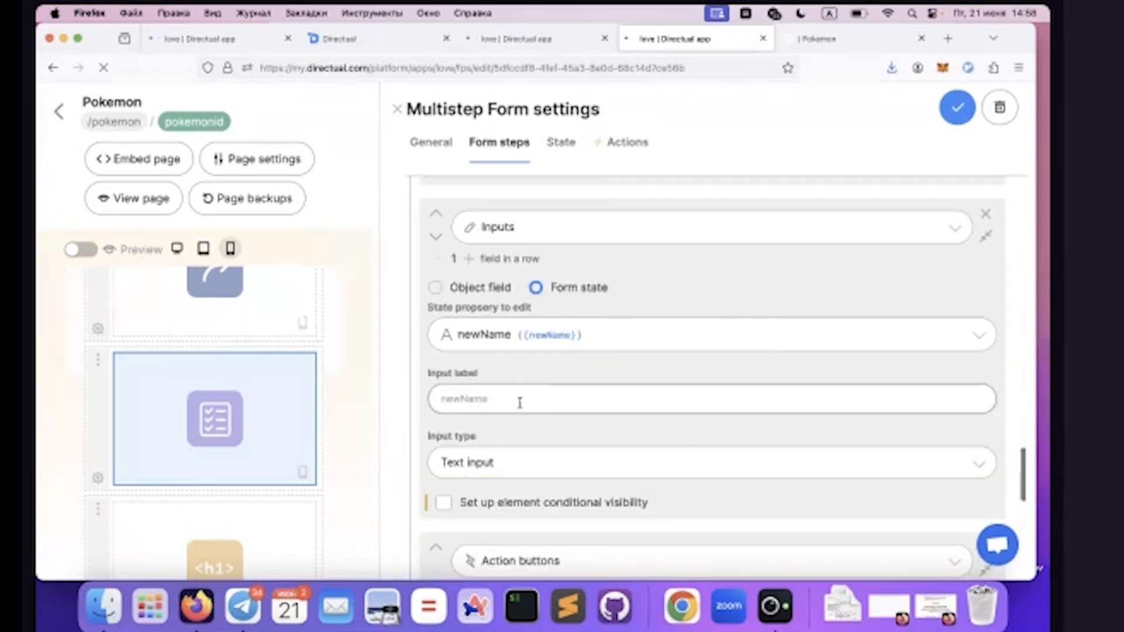
{"action": "scroll", "coordinate": [519, 403], "scroll_direction": "down", "scroll_amount": 3}
{"action": "scroll", "coordinate": [519, 403], "scroll_direction": "down", "scroll_amount": 5}
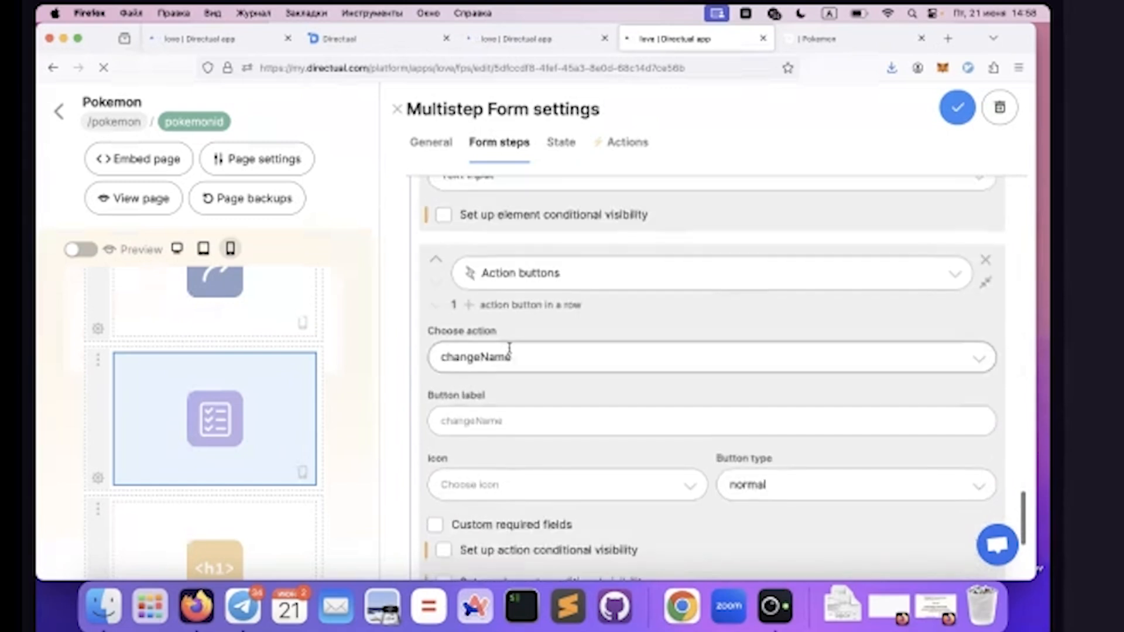
{"action": "scroll", "coordinate": [480, 366], "scroll_direction": "down", "scroll_amount": 3}
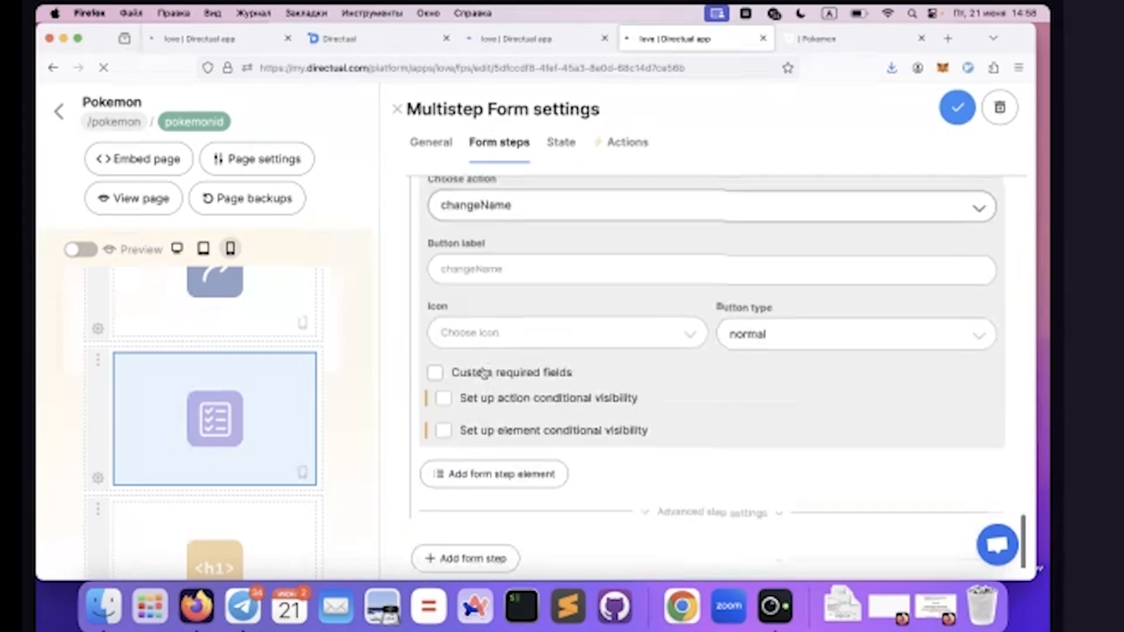
{"action": "scroll", "coordinate": [482, 372], "scroll_direction": "up", "scroll_amount": 2}
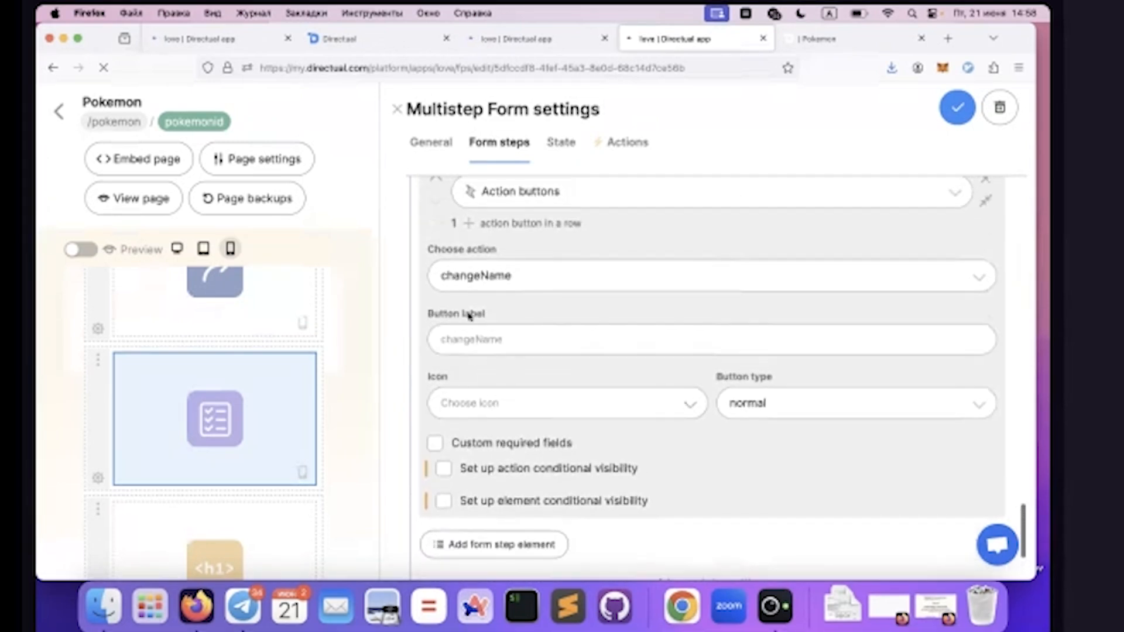
Collapse the closePopUp action, expand changeName and examine its POST request endpoint
{"action": "left_click", "coordinate": [622, 143]}
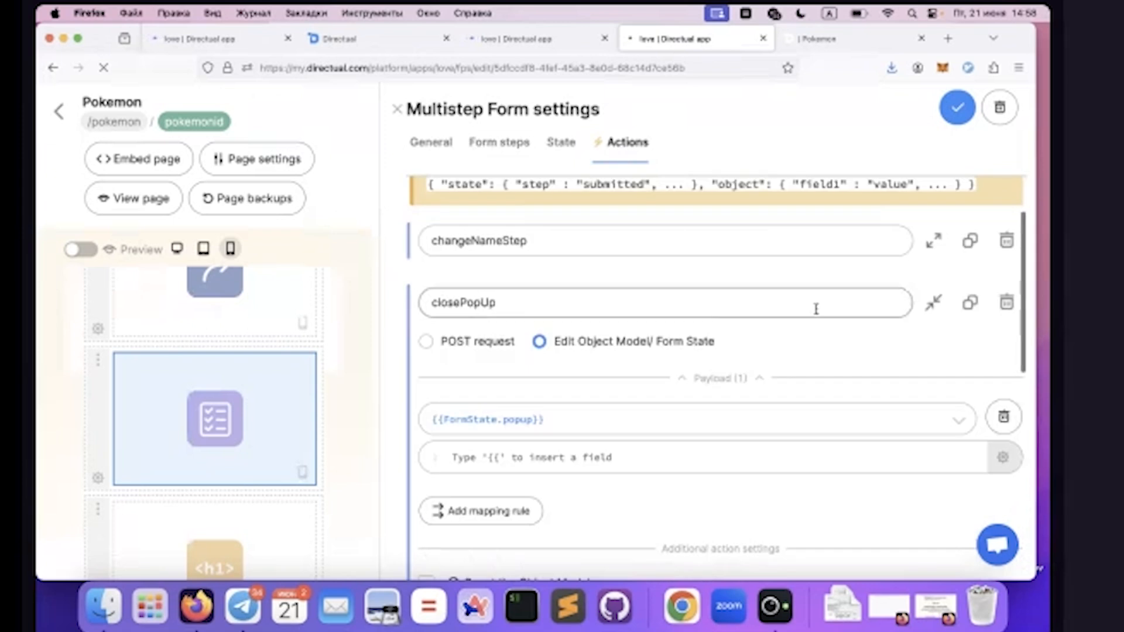
{"action": "left_click", "coordinate": [934, 303]}
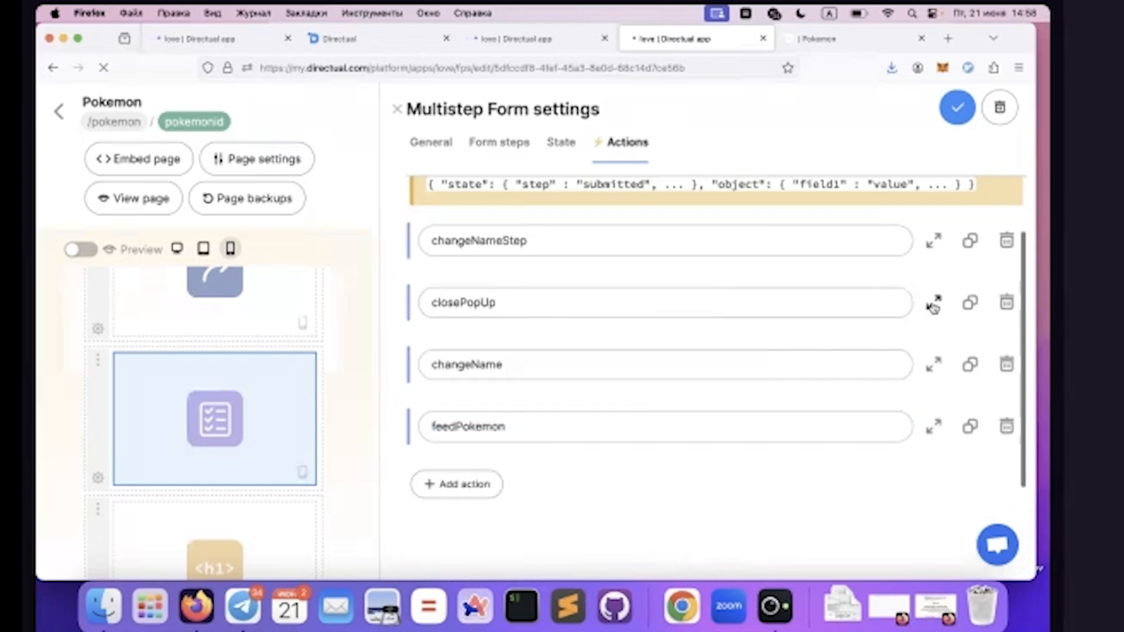
{"action": "left_click", "coordinate": [934, 366]}
{"action": "scroll", "coordinate": [626, 322], "scroll_direction": "up", "scroll_amount": 5}
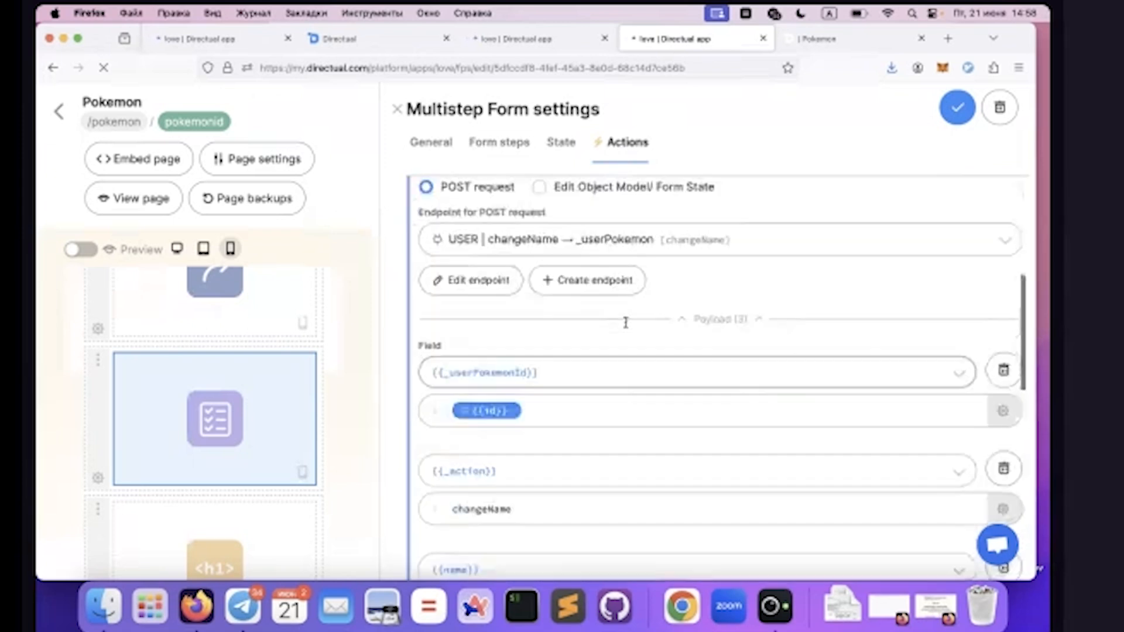
{"action": "scroll", "coordinate": [626, 323], "scroll_direction": "up", "scroll_amount": 2}
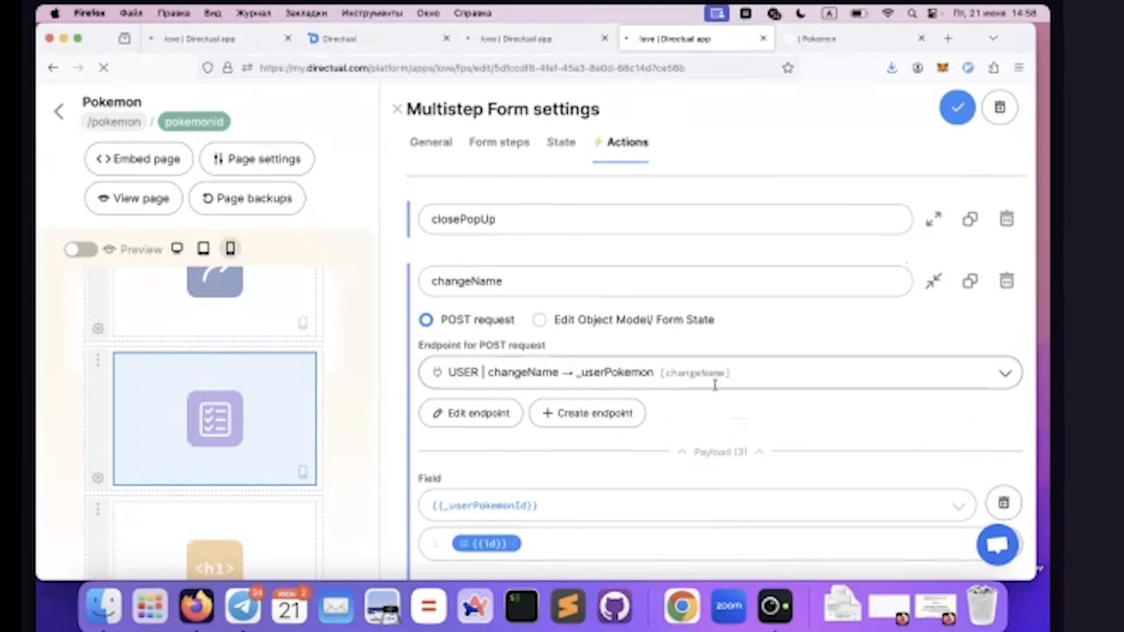
{"action": "scroll", "coordinate": [674, 417], "scroll_direction": "down", "scroll_amount": 4}
Examine the changeName action's payload mappings for {{_userPokemonId}}, {{_action}} and {{name}}
{"action": "left_click", "coordinate": [529, 410]}
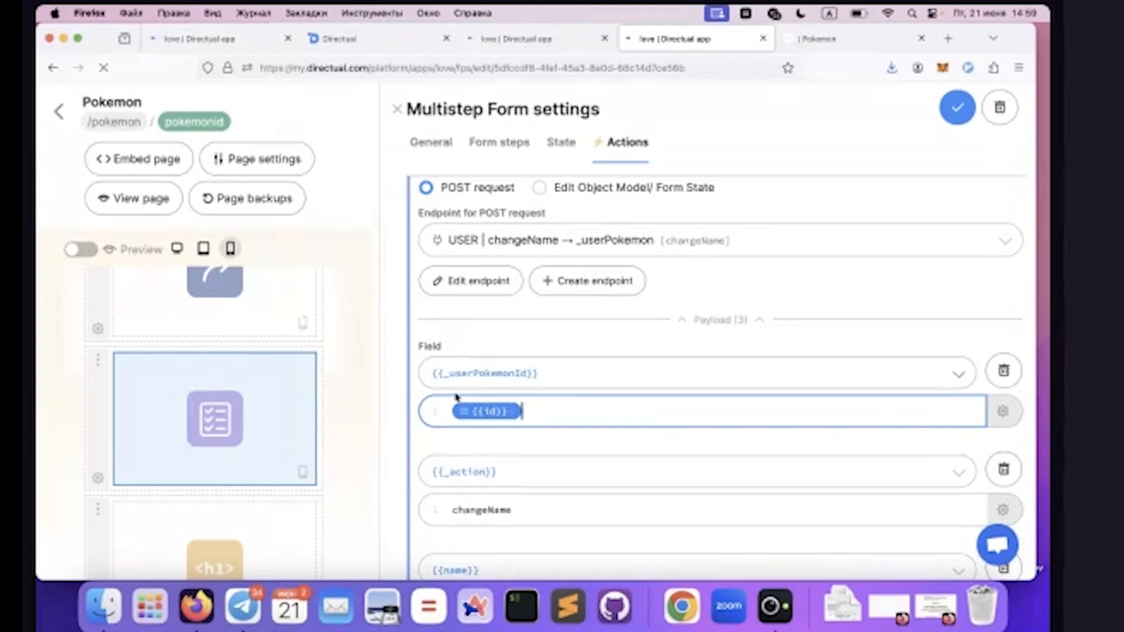
{"action": "scroll", "coordinate": [589, 385], "scroll_direction": "down", "scroll_amount": 3}
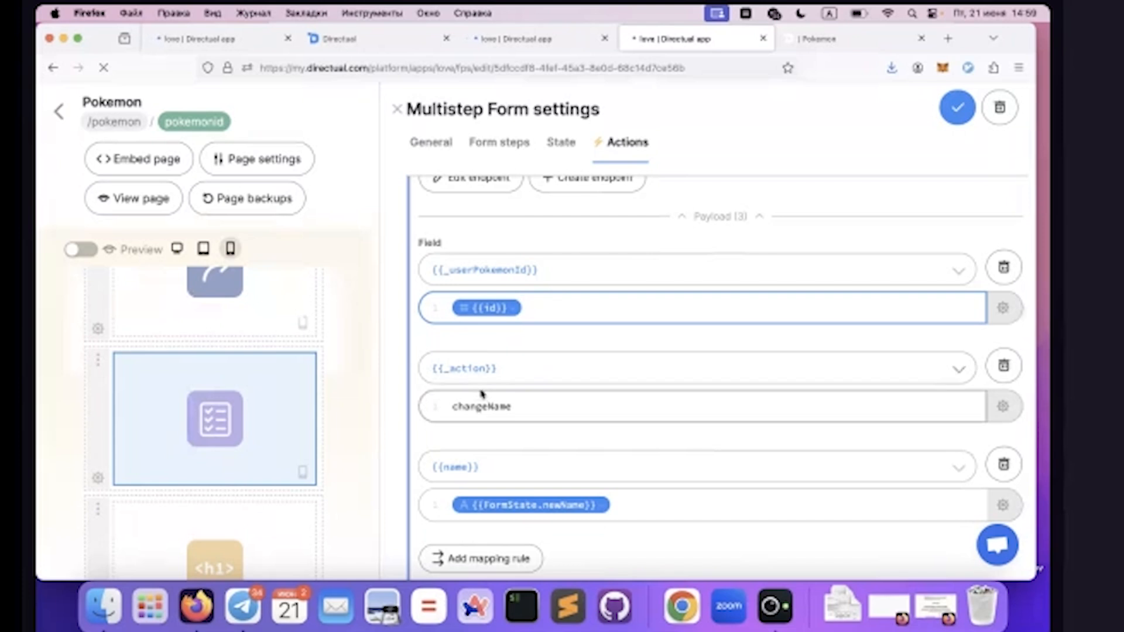
{"action": "double_click", "coordinate": [454, 406]}
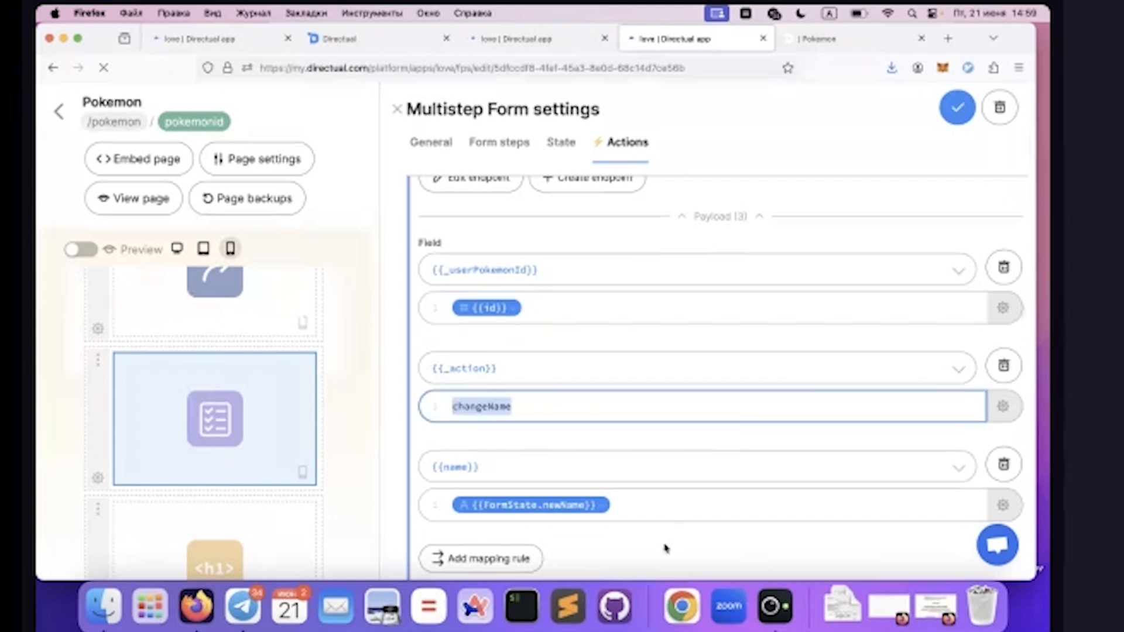
{"action": "left_click", "coordinate": [665, 502]}
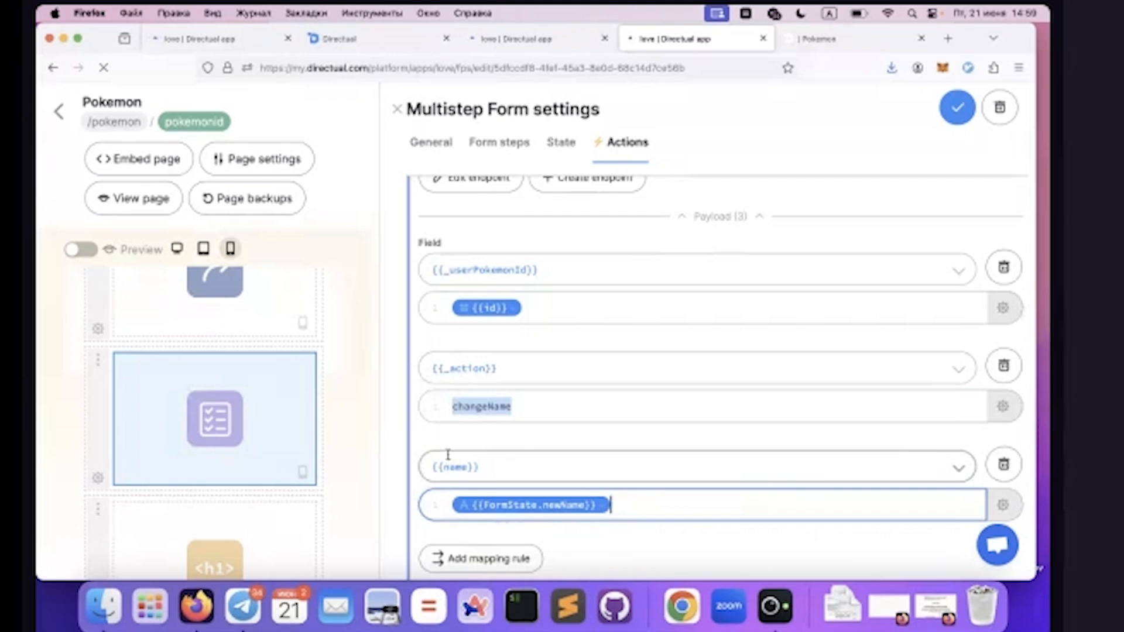
{"action": "scroll", "coordinate": [487, 461], "scroll_direction": "down", "scroll_amount": 2}
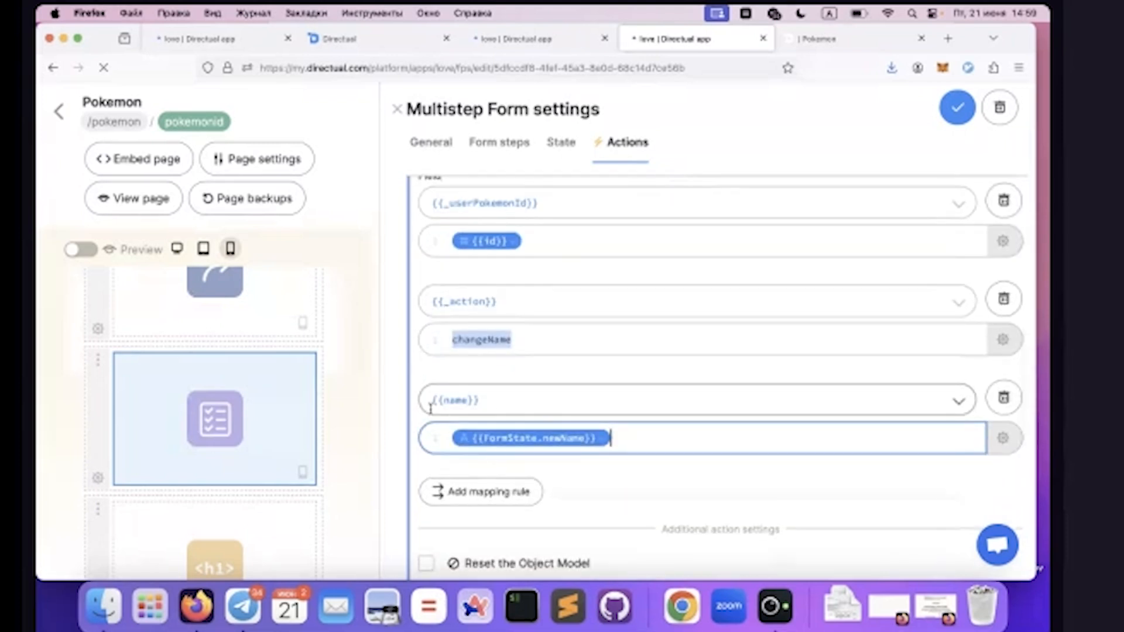
Reload the Pokemon | Actions scenario, review its starting parameters and close them without changes
{"action": "left_click", "coordinate": [477, 39]}
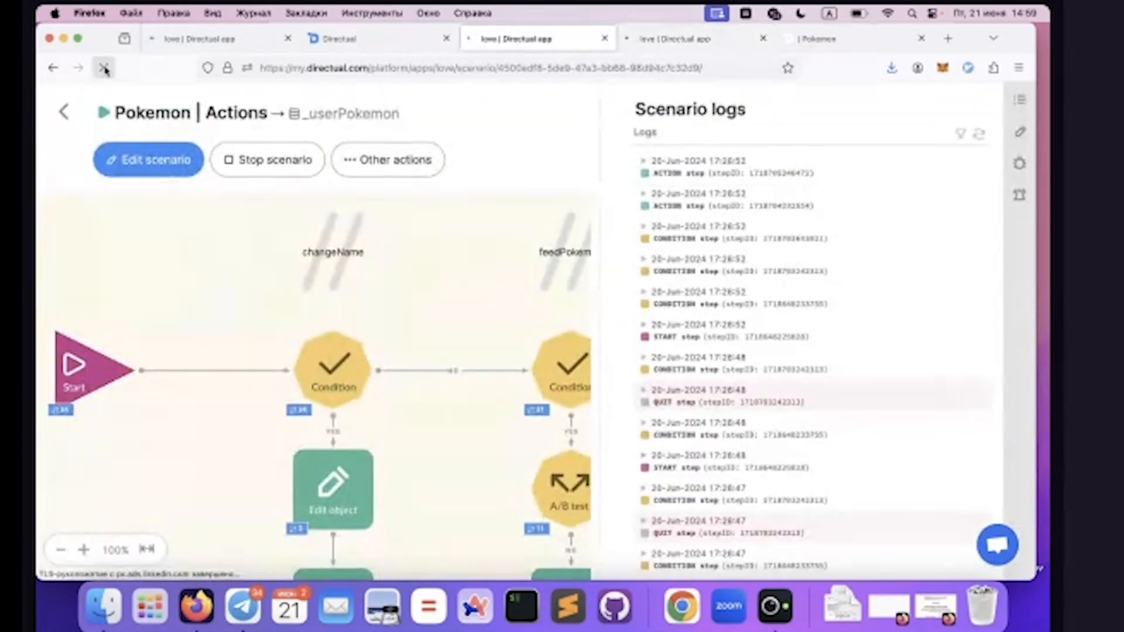
{"action": "left_click", "coordinate": [104, 69]}
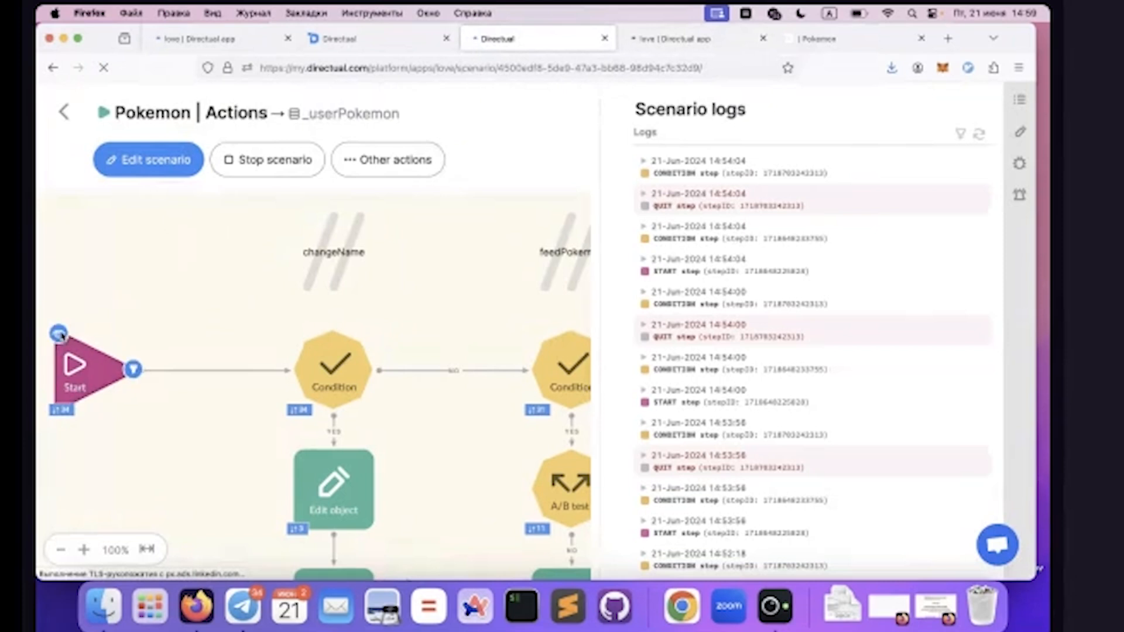
{"action": "left_click", "coordinate": [60, 334]}
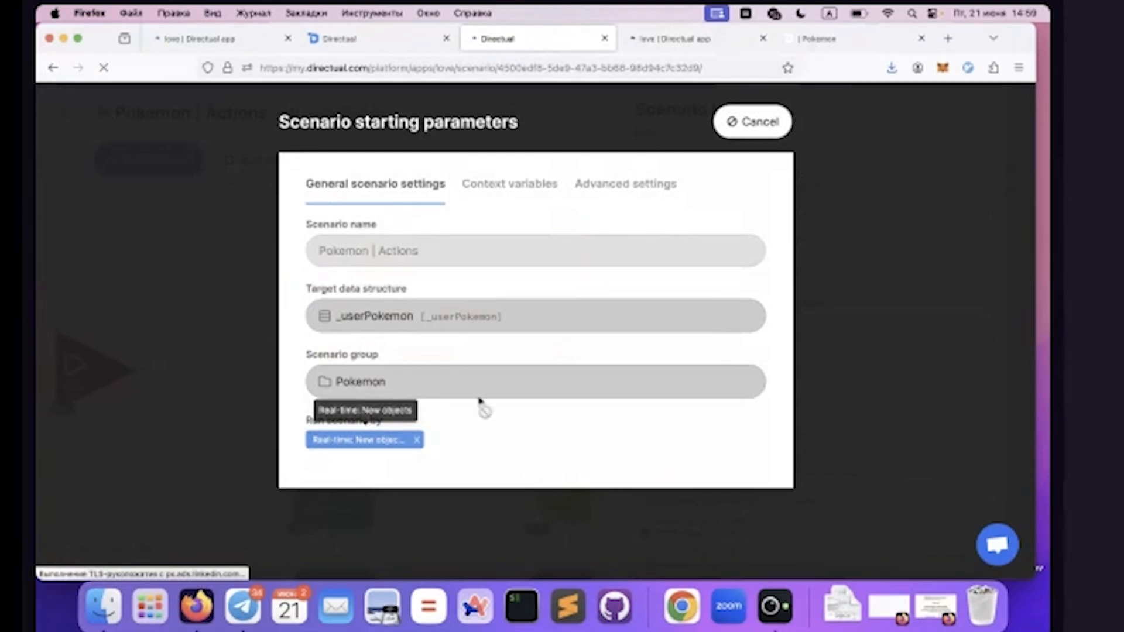
{"action": "left_click", "coordinate": [748, 121]}
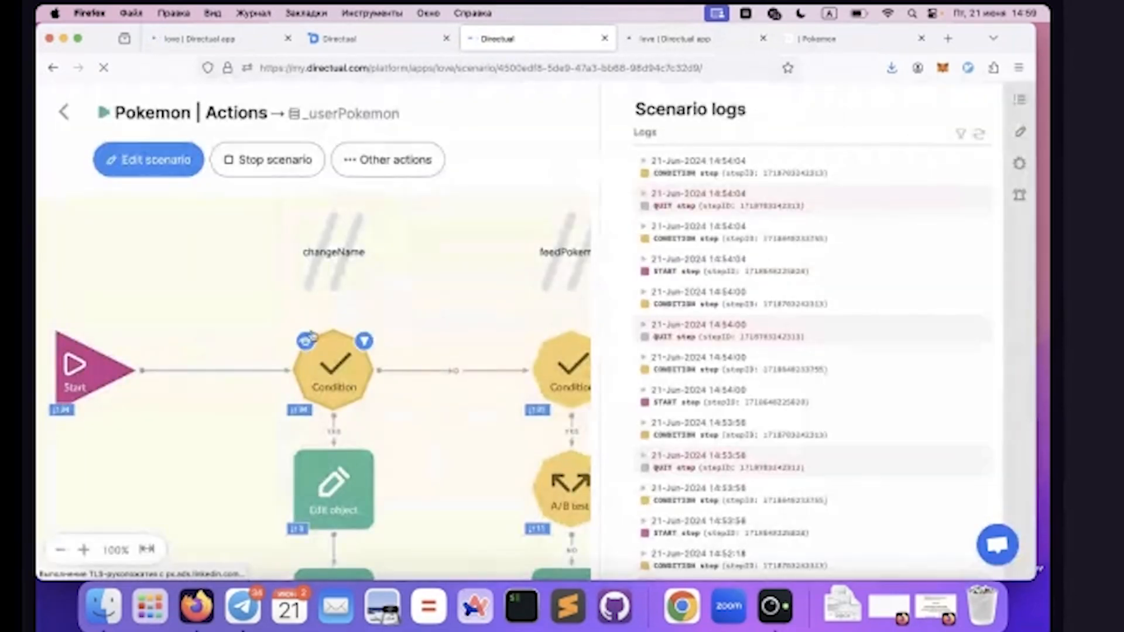
Examine the changeName branch's Condition step comparing {{_action}} with changeName, and close it without changes
{"action": "left_click", "coordinate": [304, 342]}
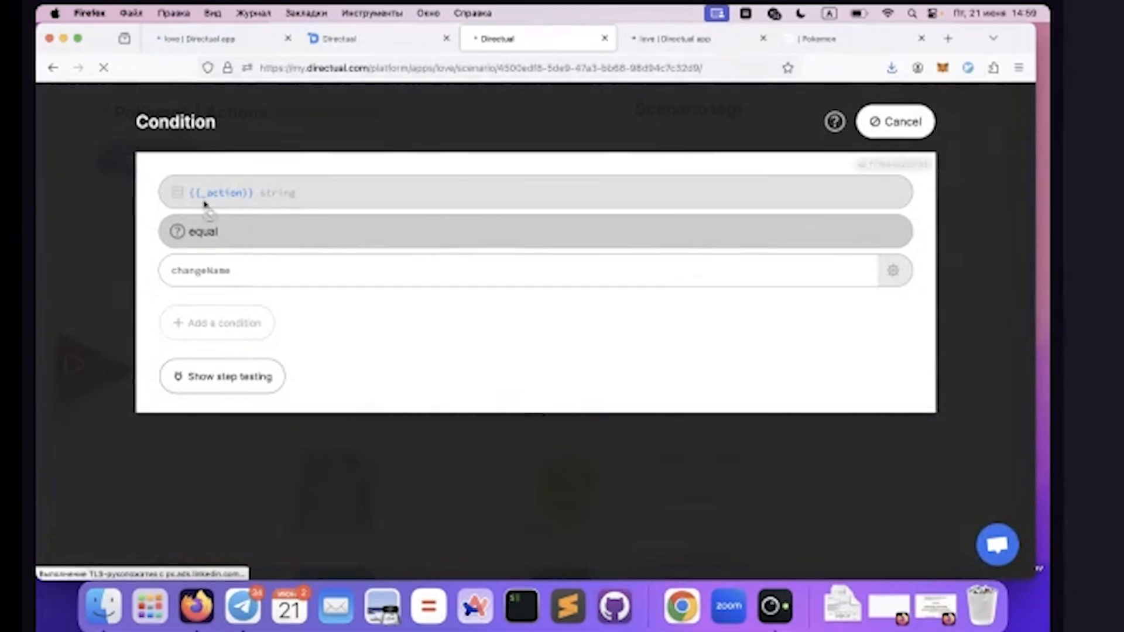
{"action": "double_click", "coordinate": [196, 270]}
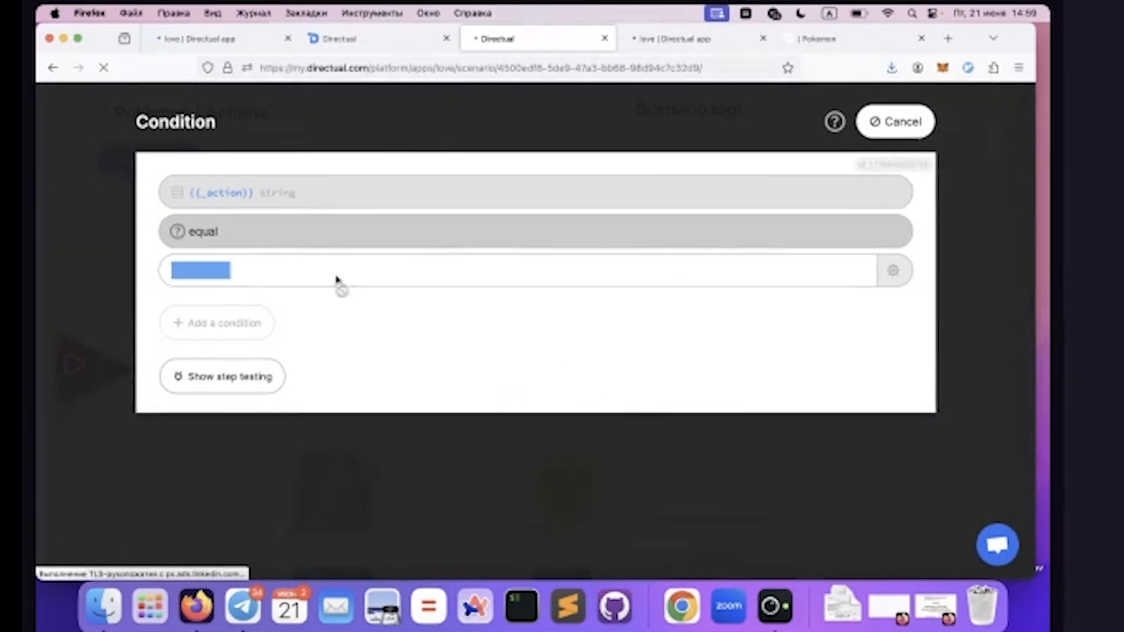
{"action": "left_click", "coordinate": [878, 134]}
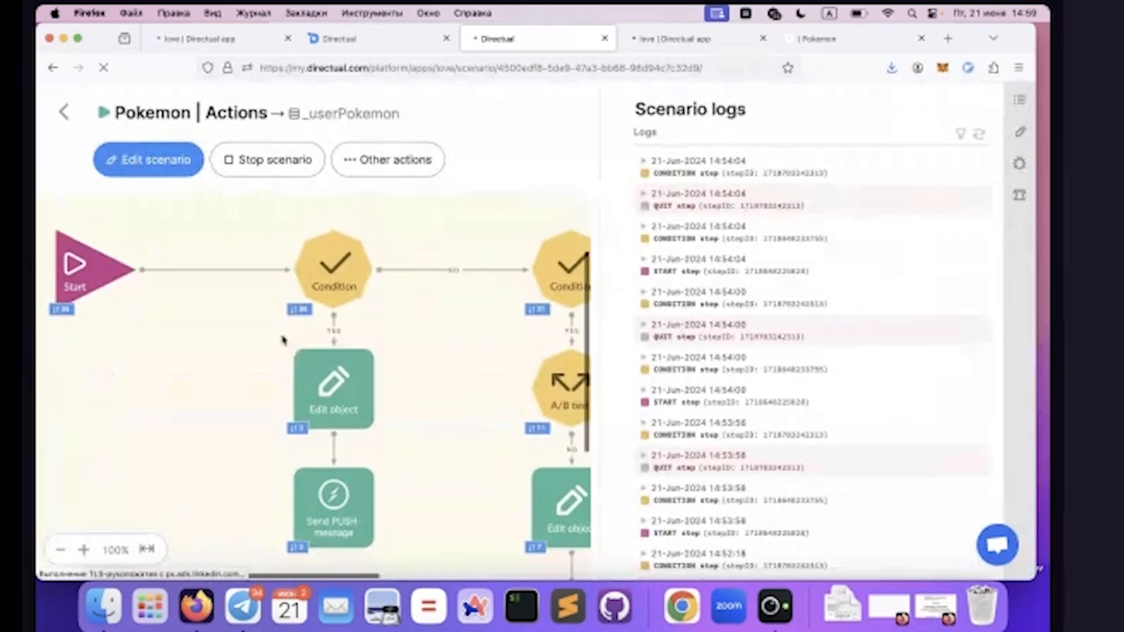
Examine how the Edit object step writes {{name}} to {{_userPokemonId.name}}, compare it with the form action's payload, and close the step
{"action": "left_click", "coordinate": [297, 353]}
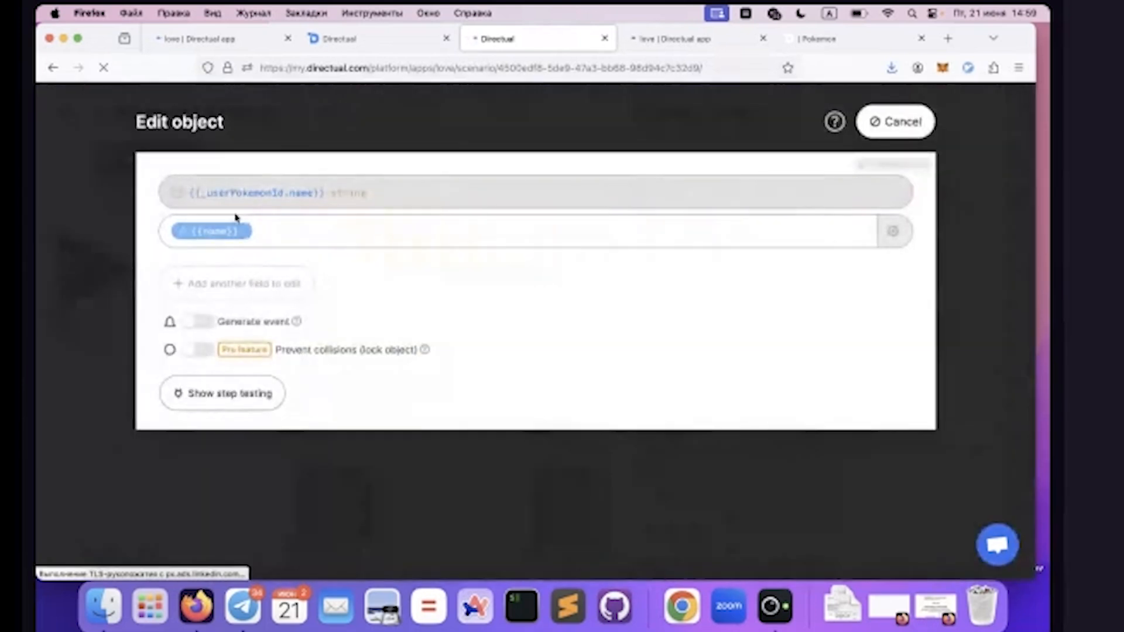
{"action": "left_click_drag", "start_coordinate": [203, 195], "coordinate": [282, 197]}
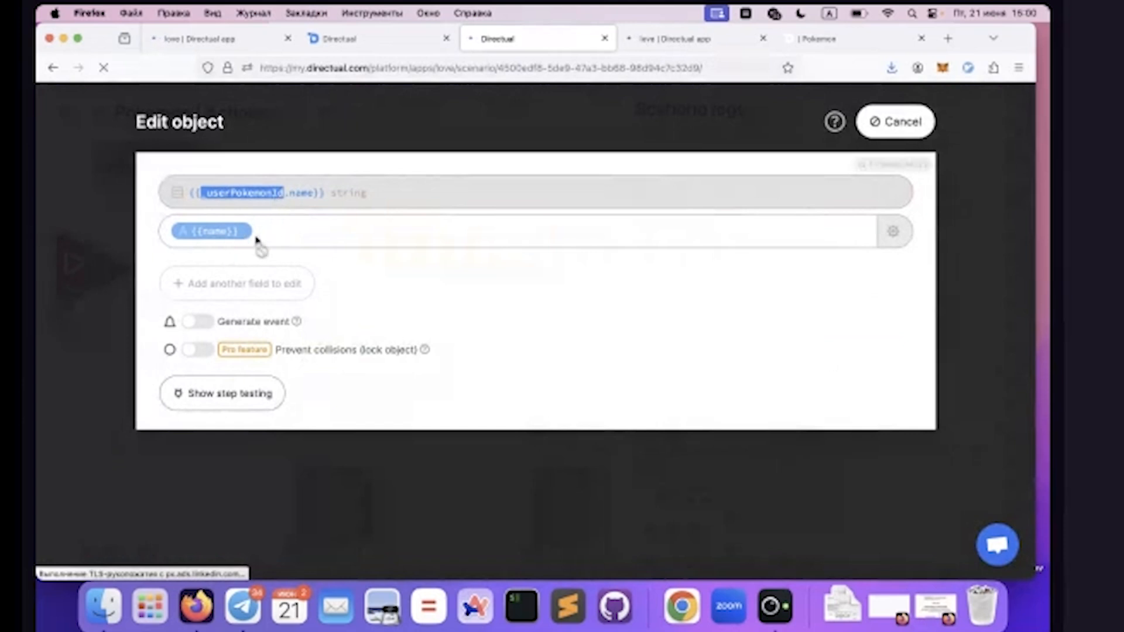
{"action": "left_click", "coordinate": [652, 45]}
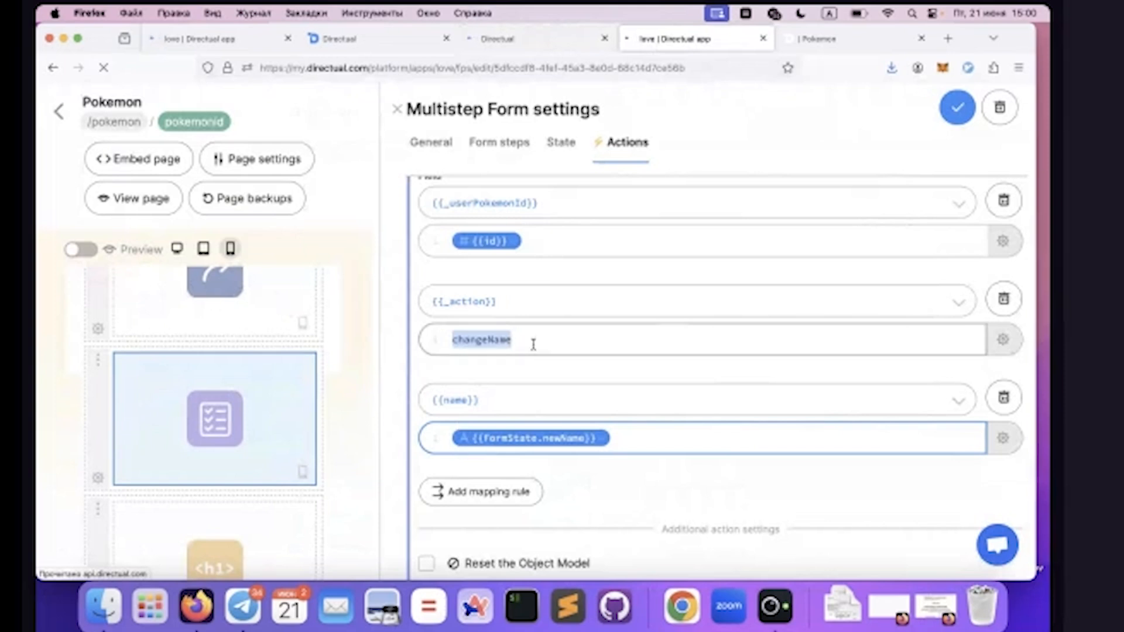
{"action": "scroll", "coordinate": [534, 345], "scroll_direction": "up", "scroll_amount": 3}
{"action": "scroll", "coordinate": [517, 362], "scroll_direction": "down", "scroll_amount": 5}
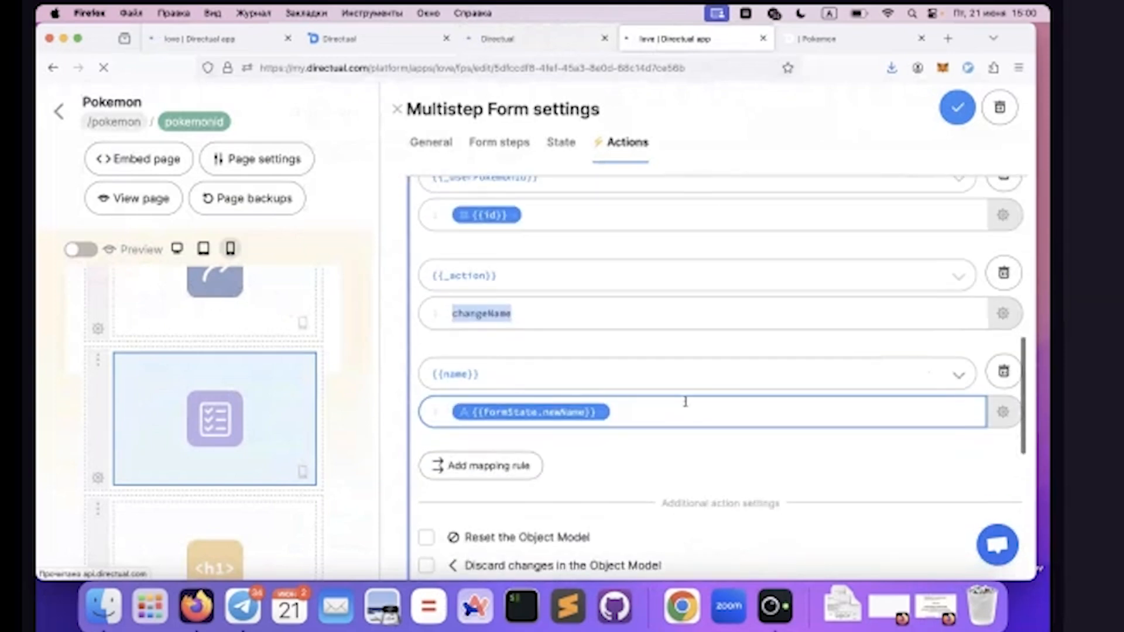
{"action": "left_click", "coordinate": [507, 41]}
{"action": "left_click", "coordinate": [890, 121]}
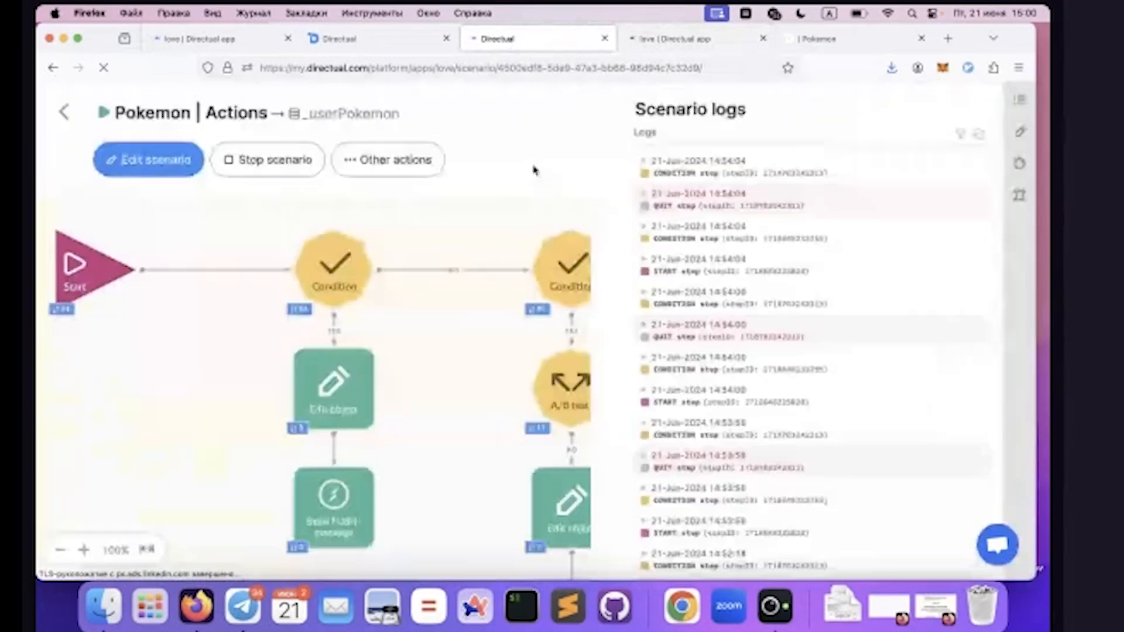
Examine the Send PUSH-message step's user ID and refresher event name, and close it without changes
{"action": "scroll", "coordinate": [293, 469], "scroll_direction": "down", "scroll_amount": 2}
{"action": "left_click", "coordinate": [301, 450]}
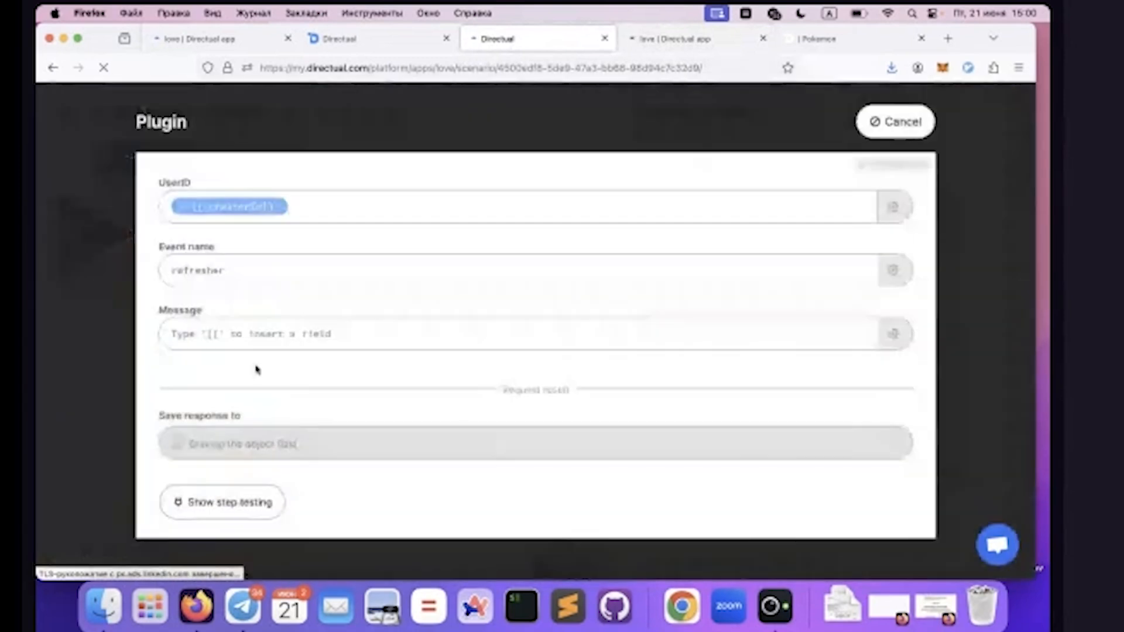
{"action": "double_click", "coordinate": [228, 271]}
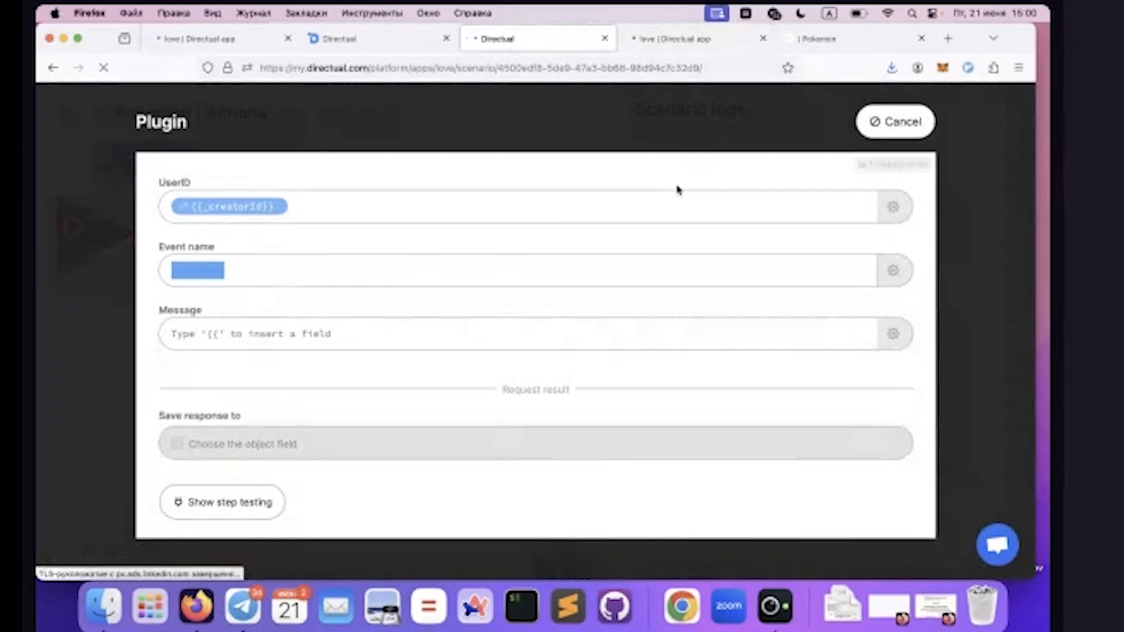
{"action": "left_click", "coordinate": [896, 122]}
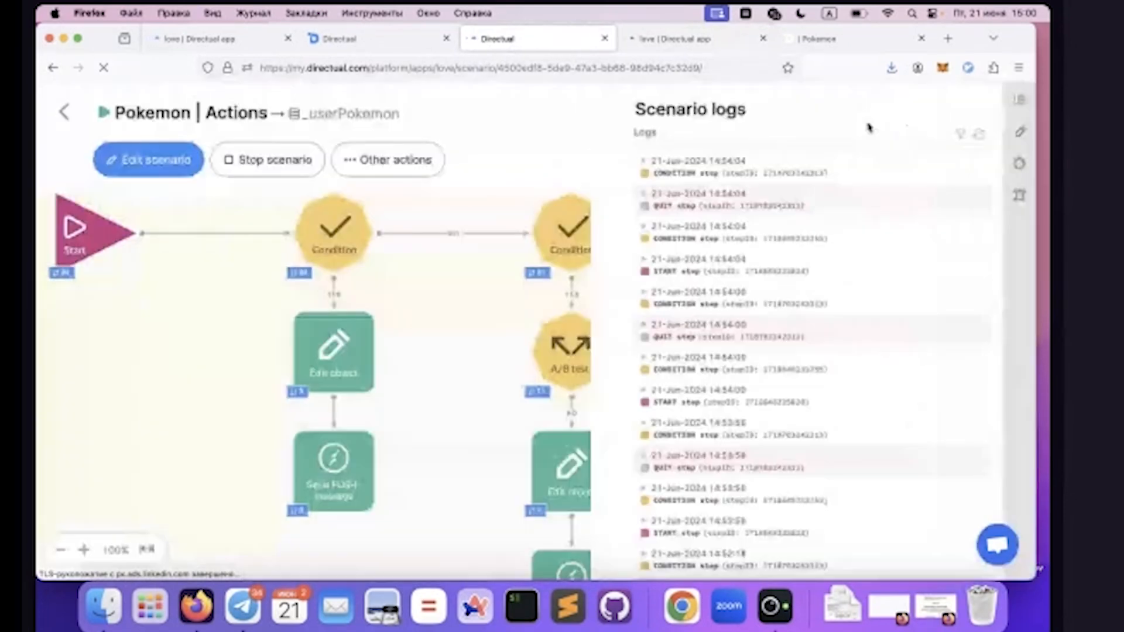
Reload the golduck page in the live Pokemon app and rename the Pokemon to DEMO! through the changeNameStep popup
{"action": "left_click", "coordinate": [827, 37]}
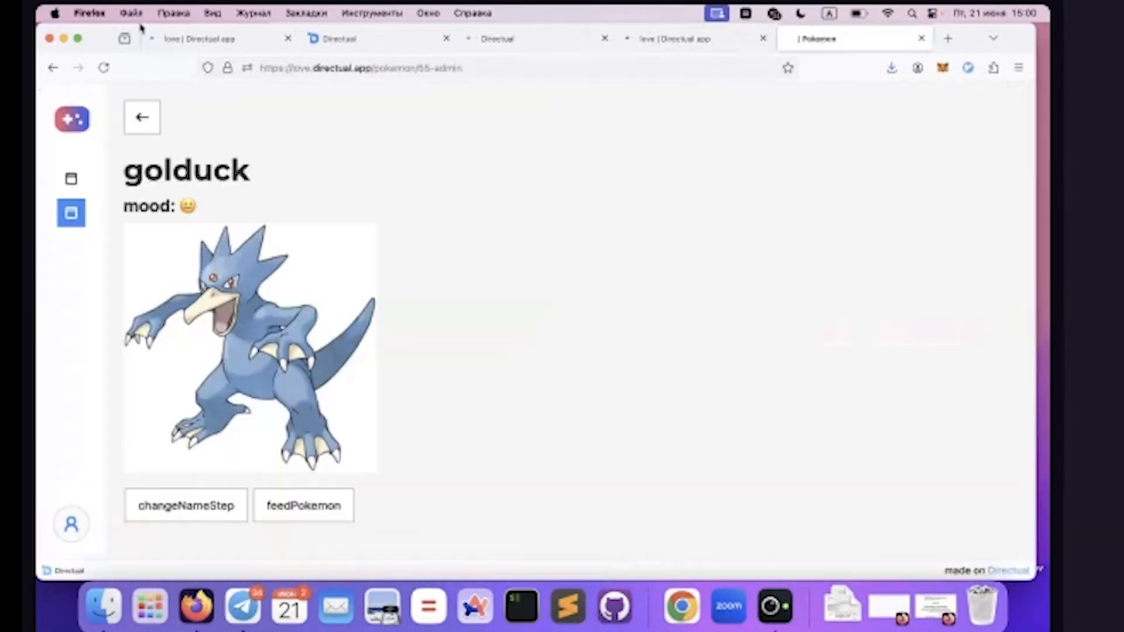
{"action": "left_click", "coordinate": [105, 66]}
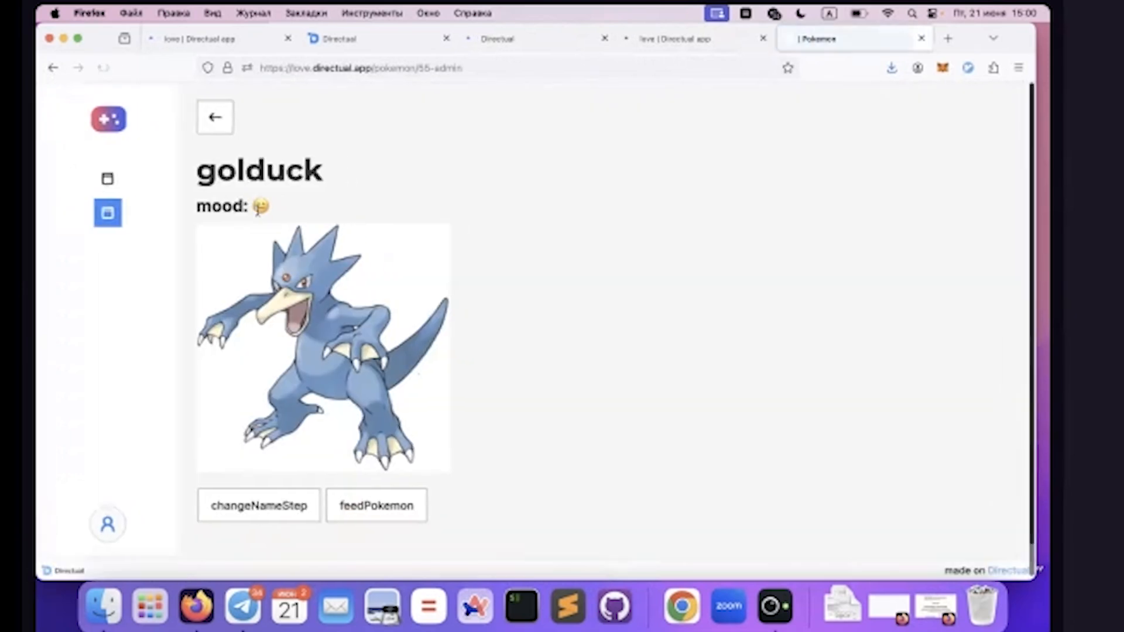
{"action": "left_click", "coordinate": [196, 504]}
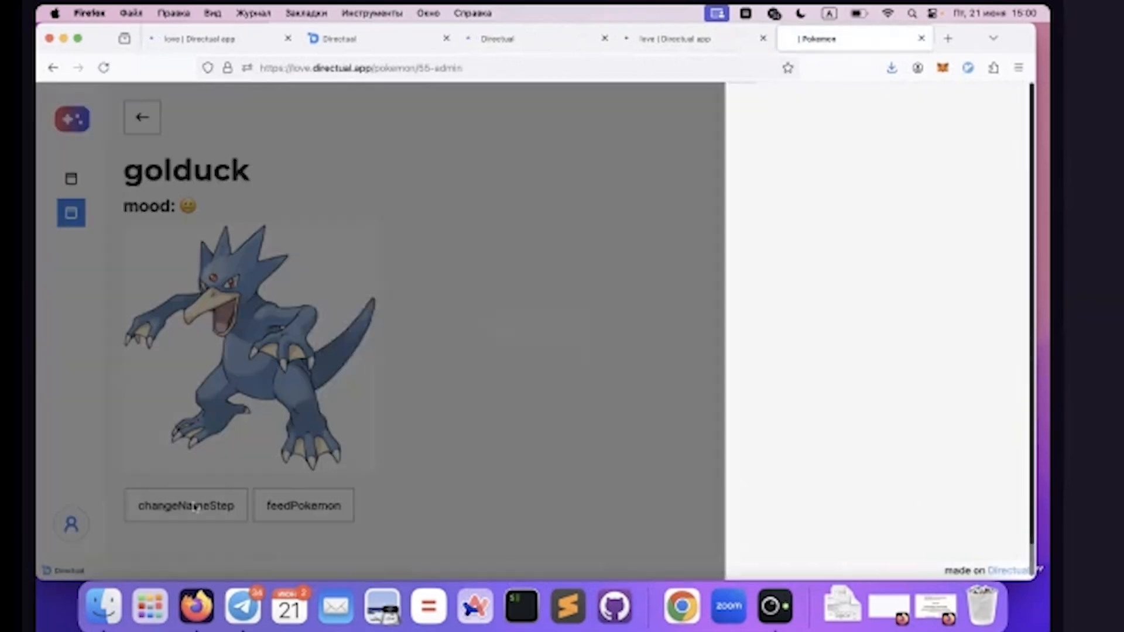
{"action": "left_click", "coordinate": [418, 352]}
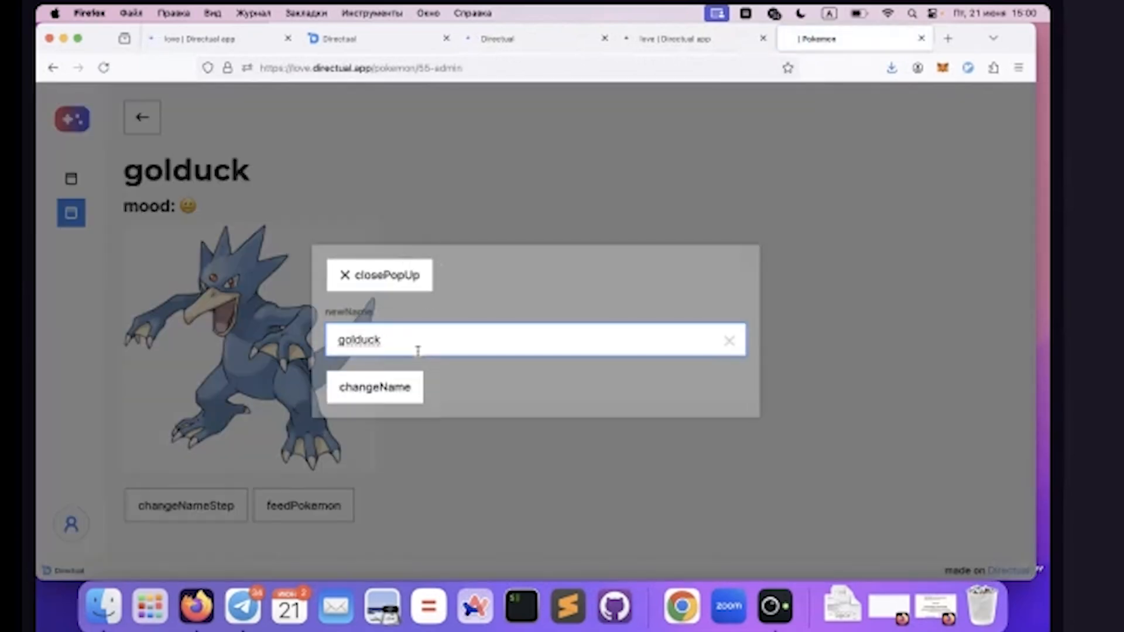
{"action": "key", "text": "super+a"}
{"action": "type", "text": "D"}
{"action": "left_click", "coordinate": [353, 396]}
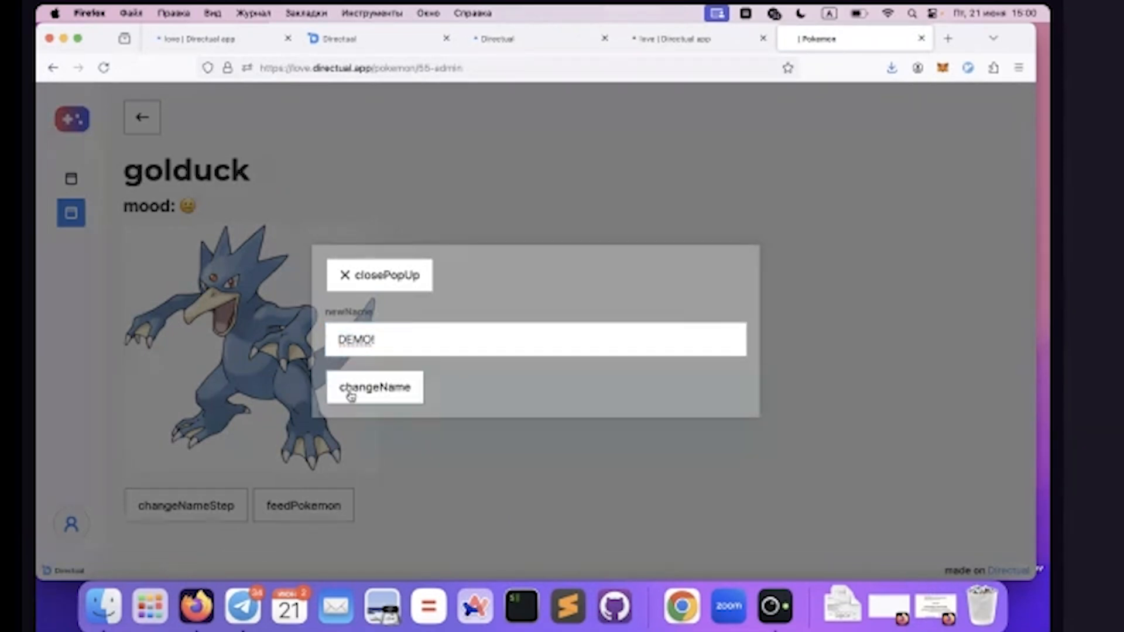
{"action": "triple_click", "coordinate": [216, 171]}
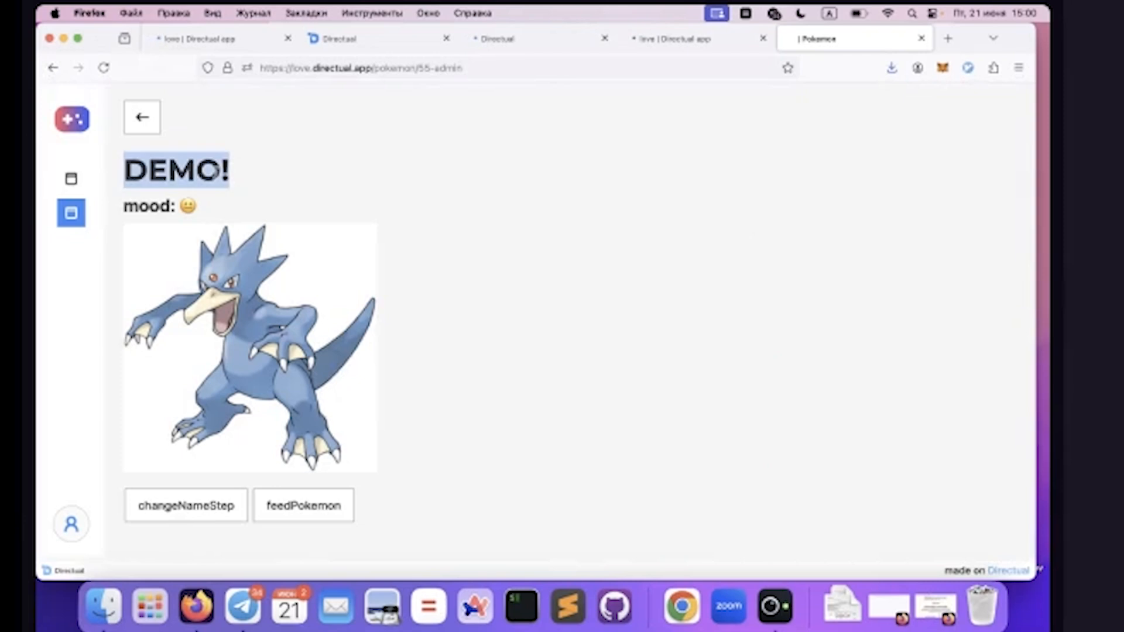
In the multistep form's steps, collapse the changeNameStep button settings and examine the feedPokemon action button
{"action": "left_click", "coordinate": [658, 50]}
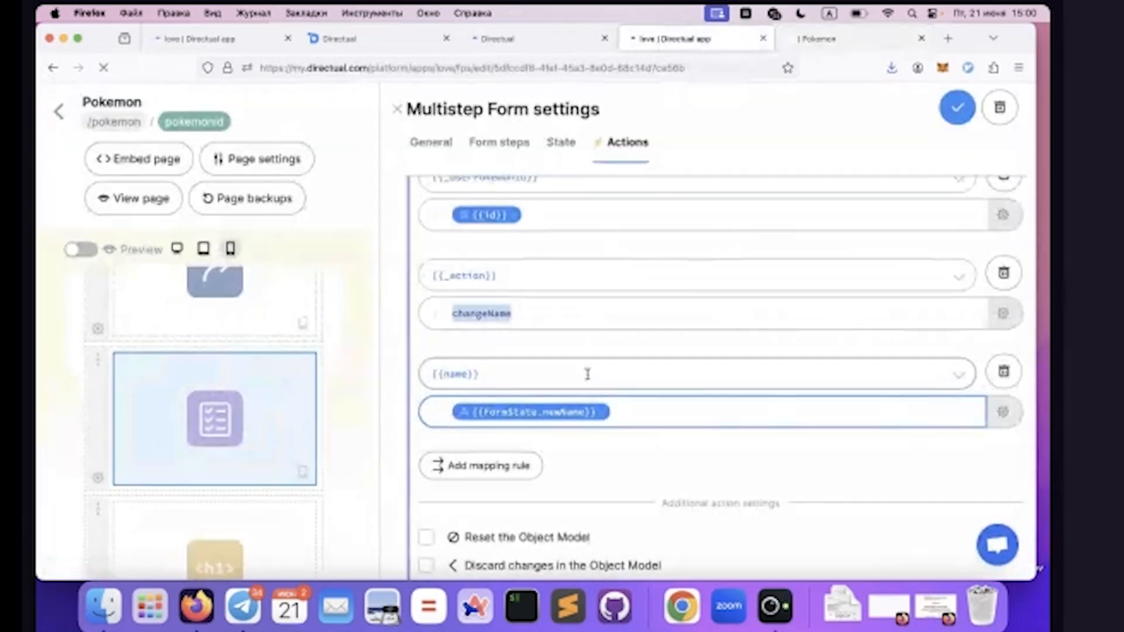
{"action": "left_click", "coordinate": [499, 143]}
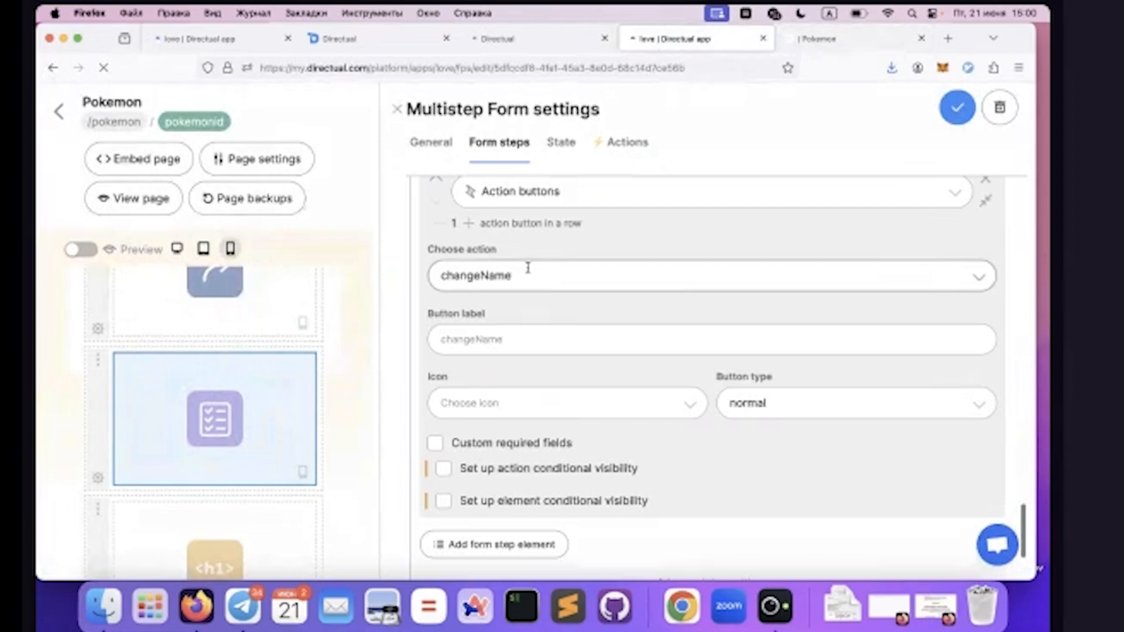
{"action": "scroll", "coordinate": [529, 273], "scroll_direction": "up", "scroll_amount": 15}
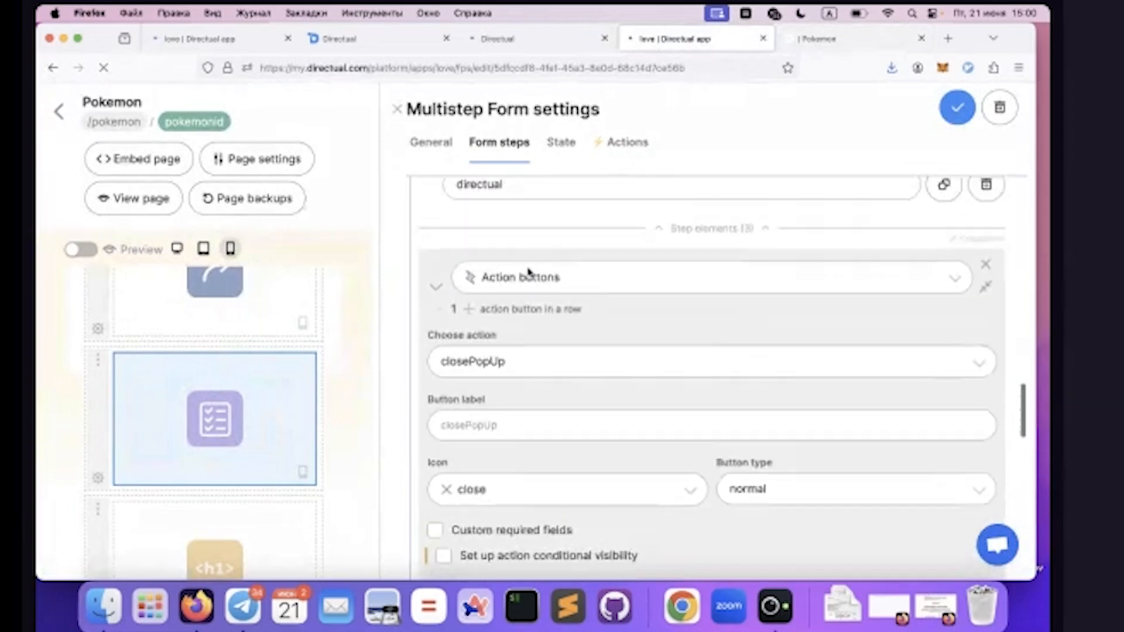
{"action": "scroll", "coordinate": [529, 273], "scroll_direction": "up", "scroll_amount": 10}
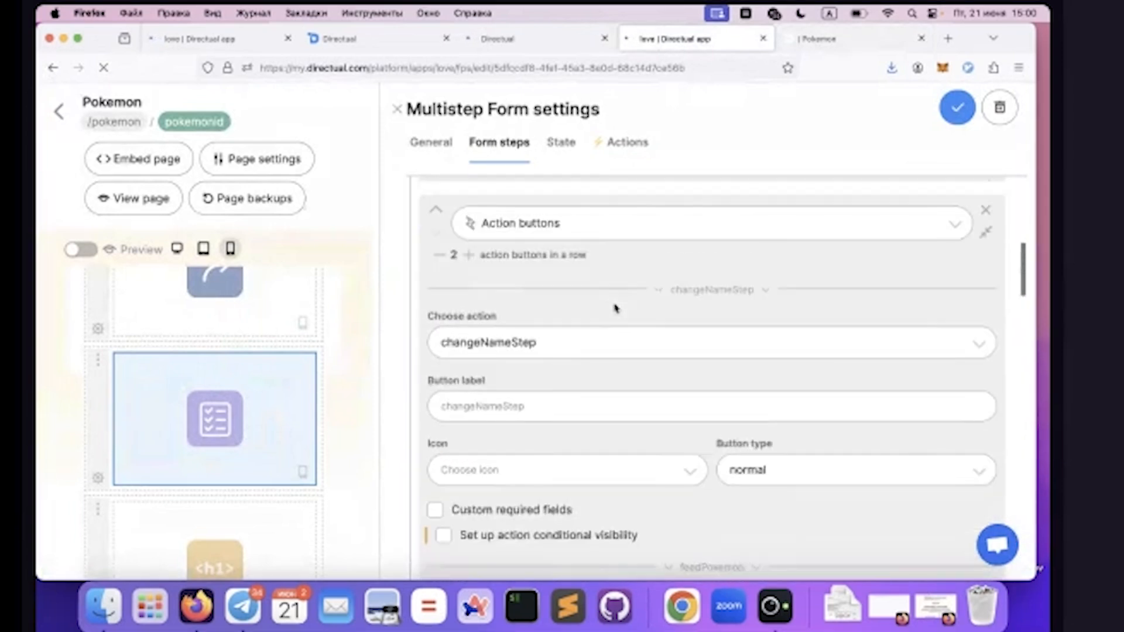
{"action": "scroll", "coordinate": [691, 333], "scroll_direction": "down", "scroll_amount": 1}
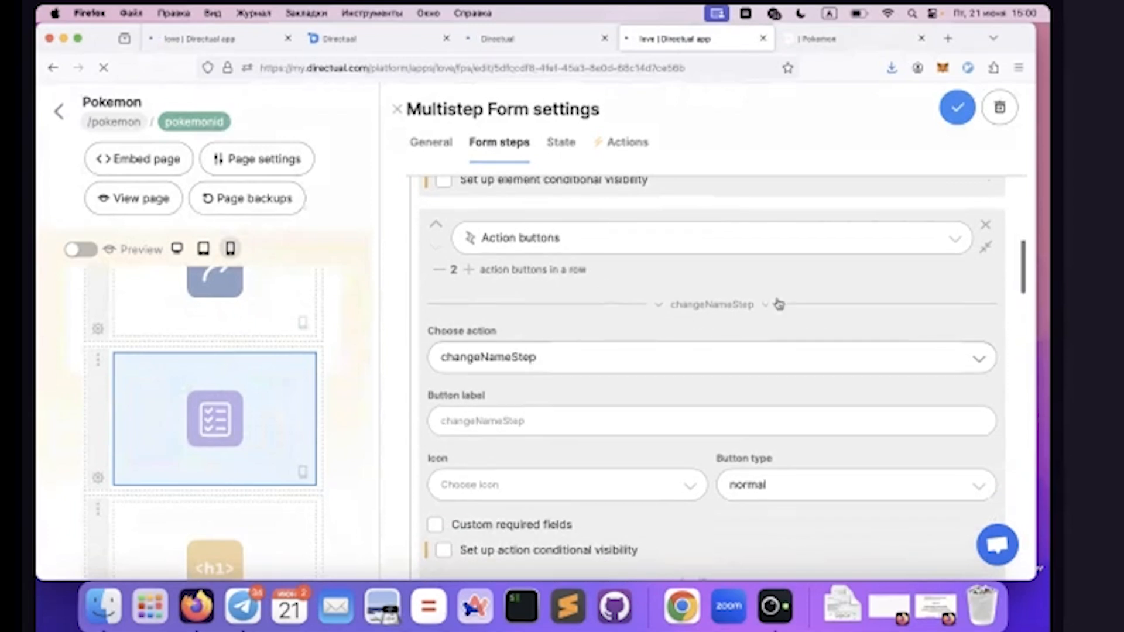
{"action": "left_click", "coordinate": [737, 303]}
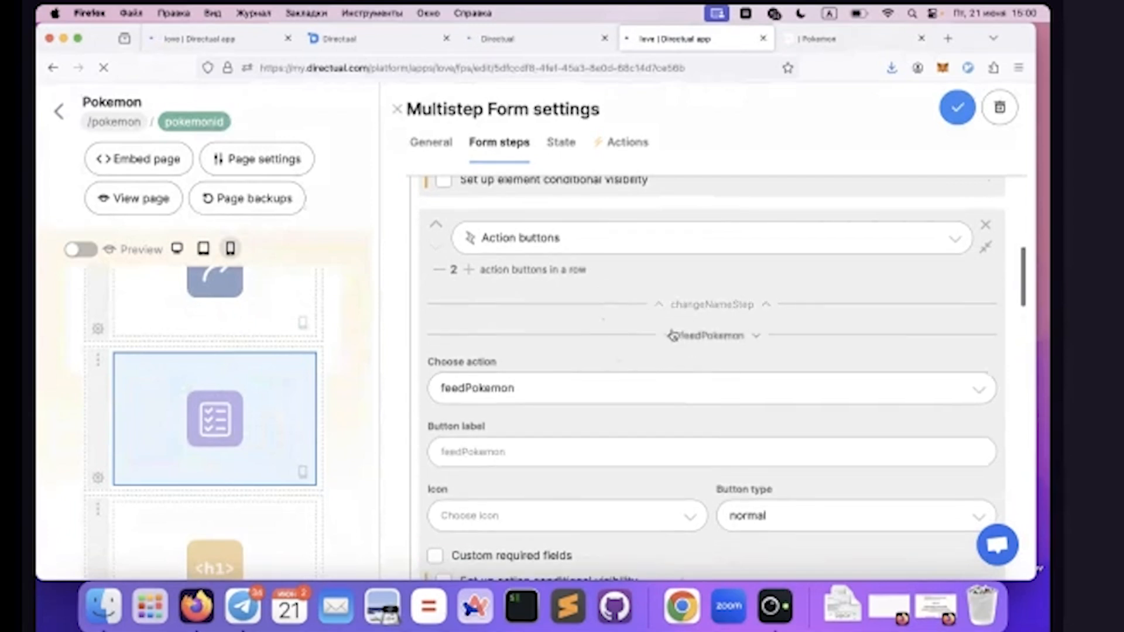
{"action": "scroll", "coordinate": [668, 333], "scroll_direction": "down", "scroll_amount": 3}
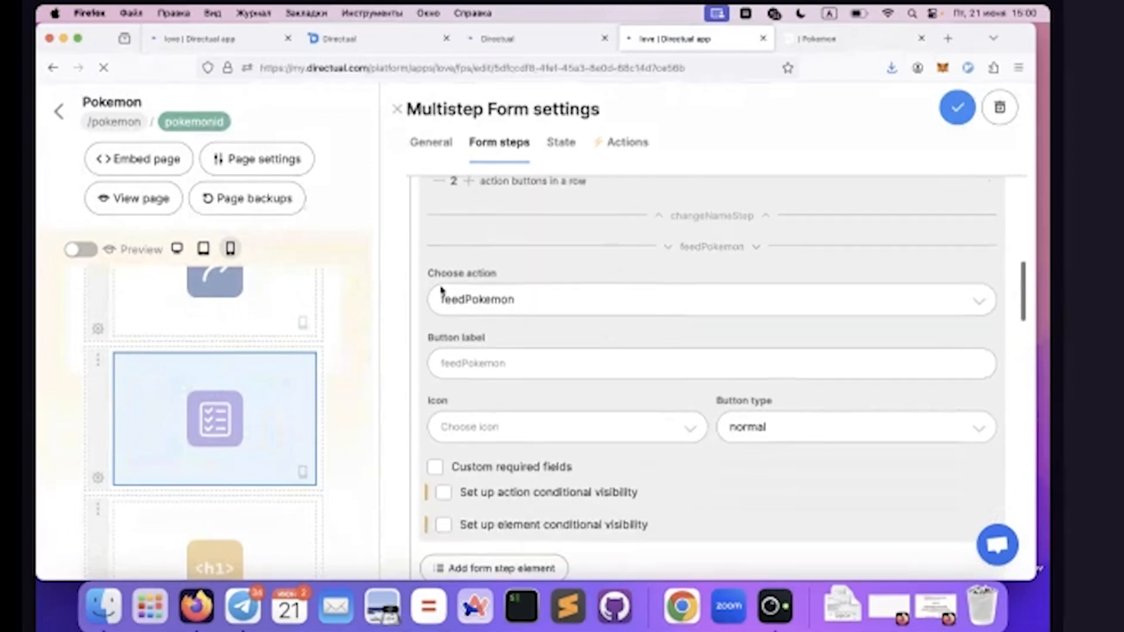
{"action": "scroll", "coordinate": [497, 353], "scroll_direction": "down", "scroll_amount": 4}
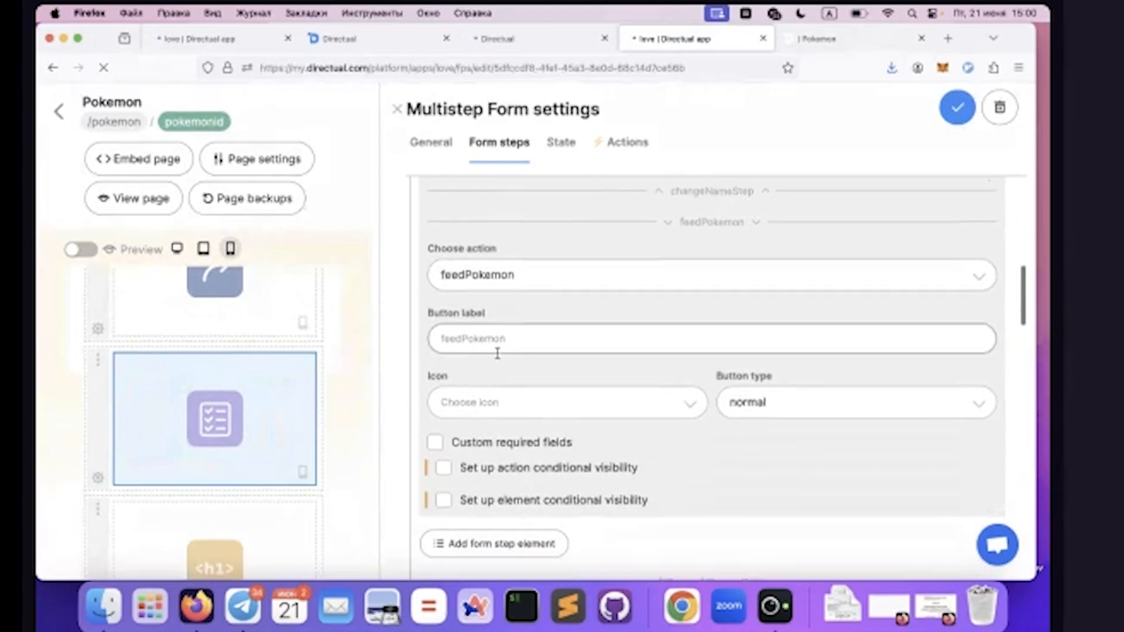
{"action": "scroll", "coordinate": [499, 360], "scroll_direction": "up", "scroll_amount": 2}
{"action": "scroll", "coordinate": [499, 358], "scroll_direction": "up", "scroll_amount": 1}
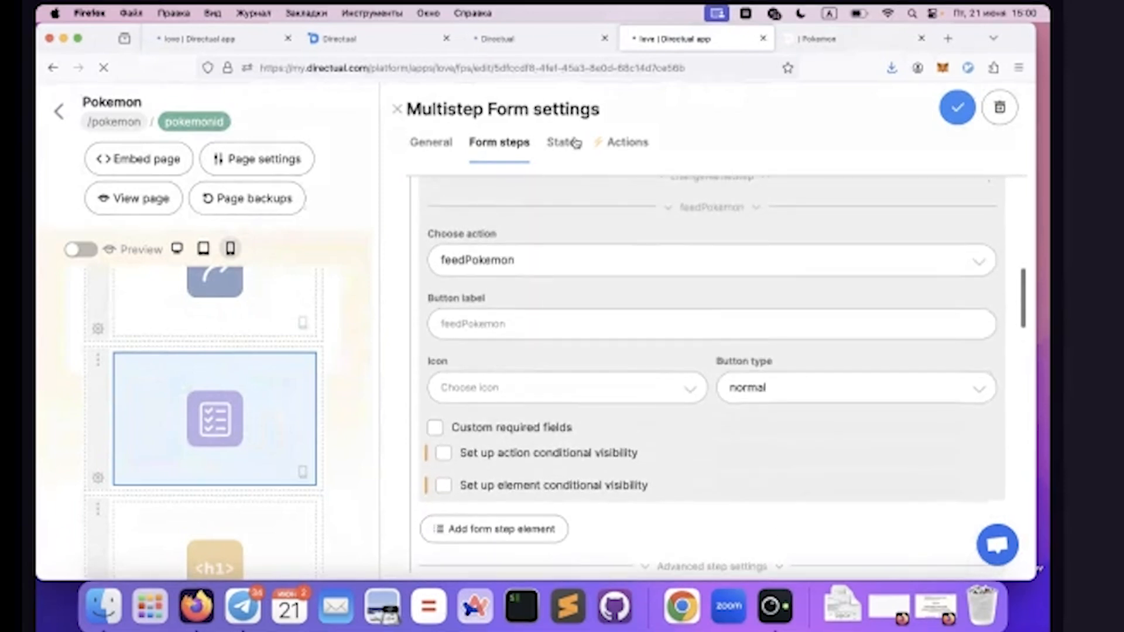
Expand the feedPokemon action in the form's actions and examine its POST request endpoint
{"action": "left_click", "coordinate": [622, 141]}
{"action": "scroll", "coordinate": [695, 372], "scroll_direction": "down", "scroll_amount": 3}
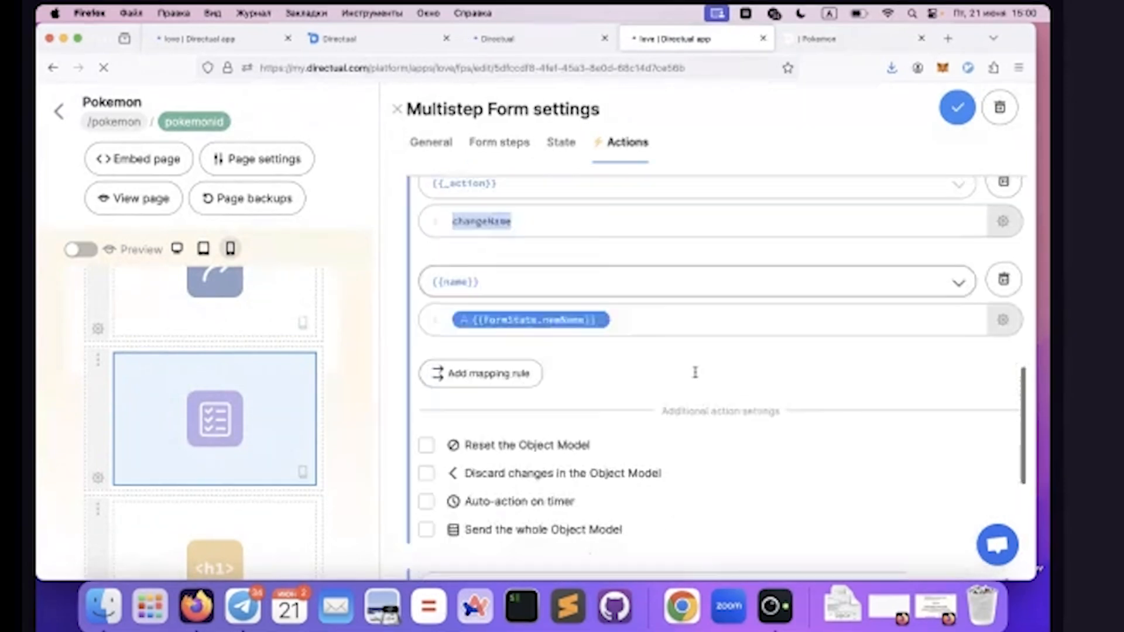
{"action": "scroll", "coordinate": [695, 372], "scroll_direction": "down", "scroll_amount": 8}
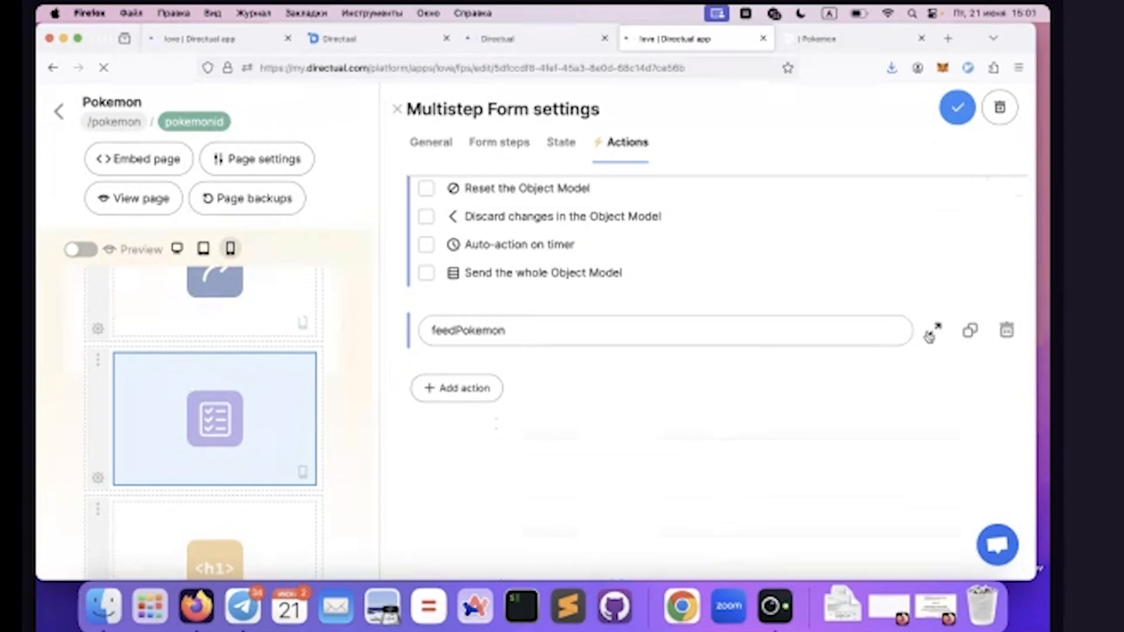
{"action": "left_click", "coordinate": [932, 337]}
{"action": "scroll", "coordinate": [642, 310], "scroll_direction": "up", "scroll_amount": 2}
{"action": "scroll", "coordinate": [642, 308], "scroll_direction": "up", "scroll_amount": 6}
{"action": "scroll", "coordinate": [609, 339], "scroll_direction": "down", "scroll_amount": 4}
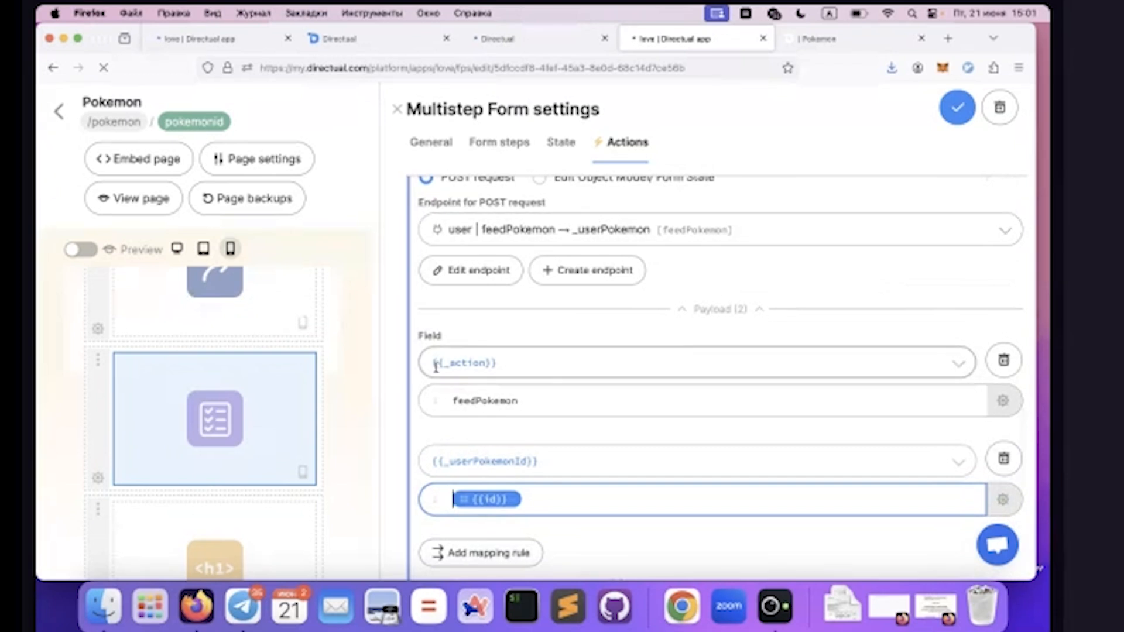
Examine the feedPokemon action's payload mappings for {{_action}} and {{_userPokemonId}}
{"action": "double_click", "coordinate": [457, 398]}
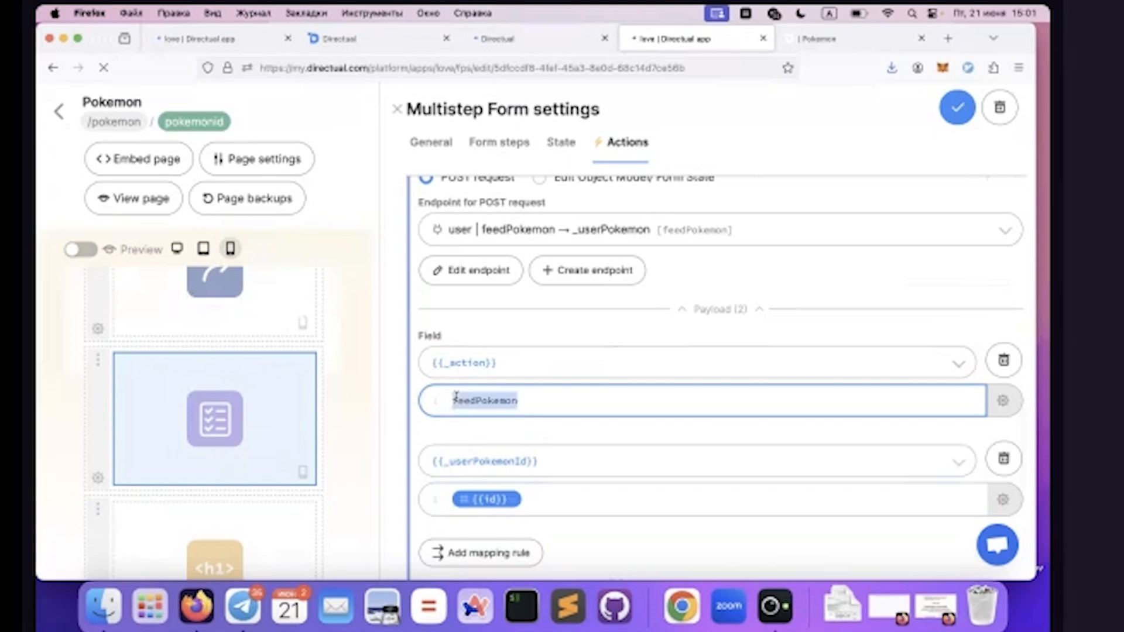
{"action": "left_click", "coordinate": [541, 501]}
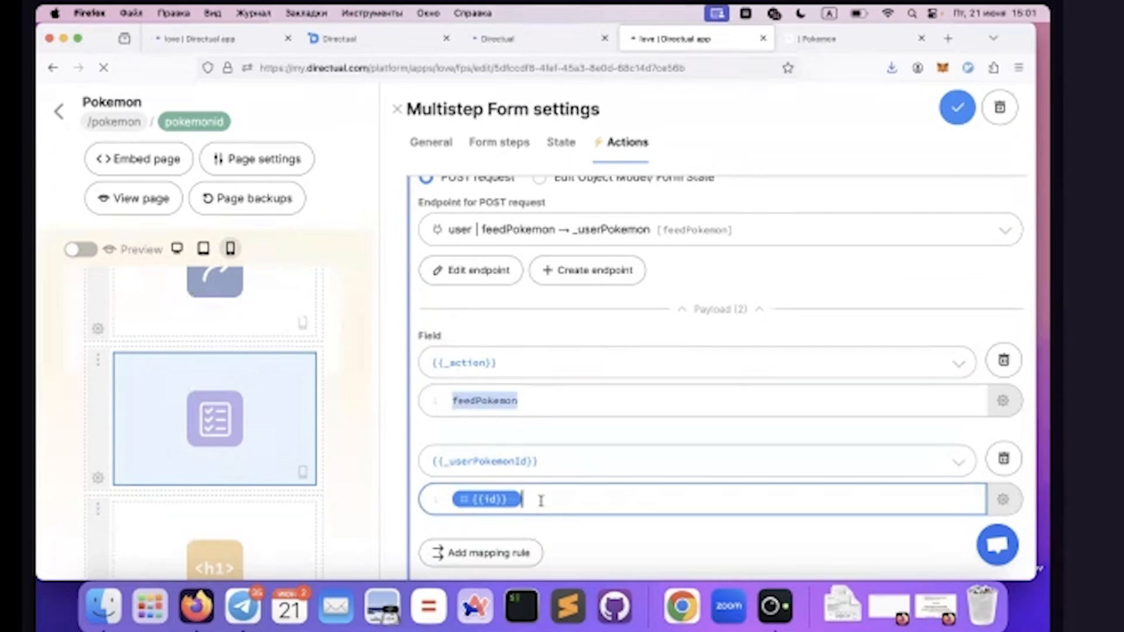
{"action": "scroll", "coordinate": [605, 400], "scroll_direction": "down", "scroll_amount": 3}
{"action": "left_click", "coordinate": [511, 327]}
{"action": "scroll", "coordinate": [511, 329], "scroll_direction": "down", "scroll_amount": 3}
{"action": "scroll", "coordinate": [512, 332], "scroll_direction": "up", "scroll_amount": 3}
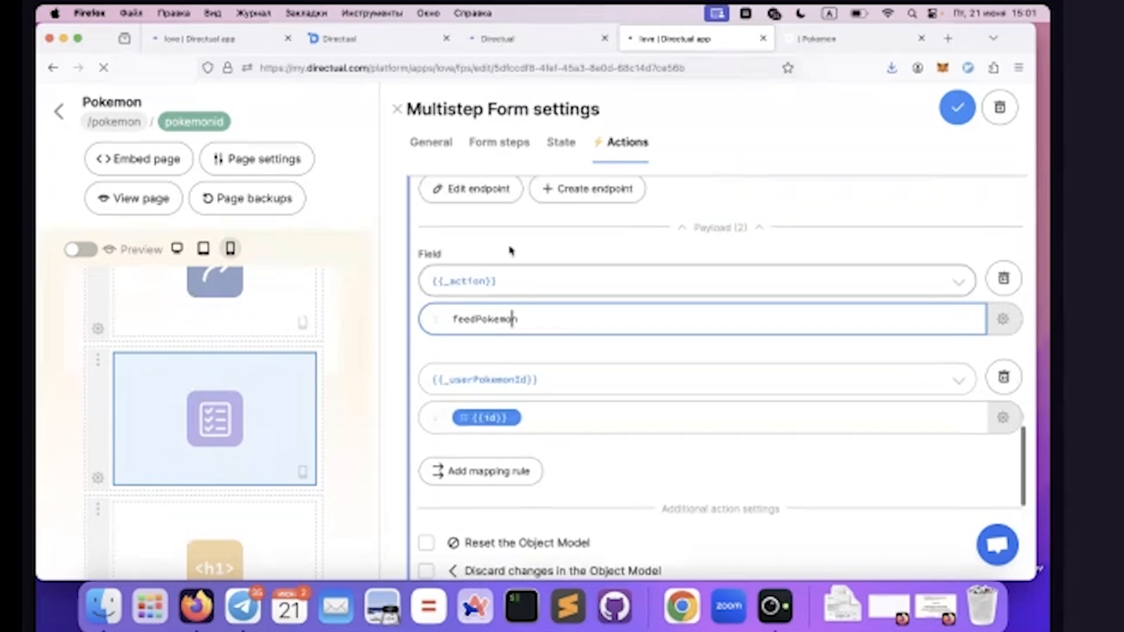
Review the changeName and feedPokemon branches of the Pokemon | Actions scenario and check the Pokemon's page in the live app
{"action": "left_click", "coordinate": [507, 41]}
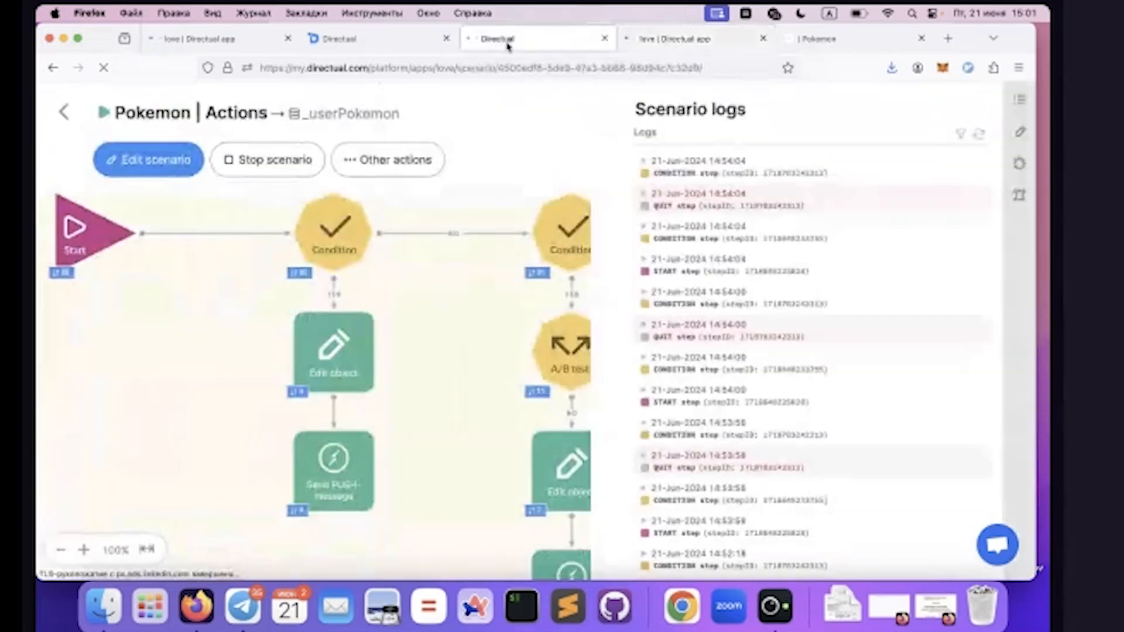
{"action": "scroll", "coordinate": [343, 434], "scroll_direction": "right", "scroll_amount": 2}
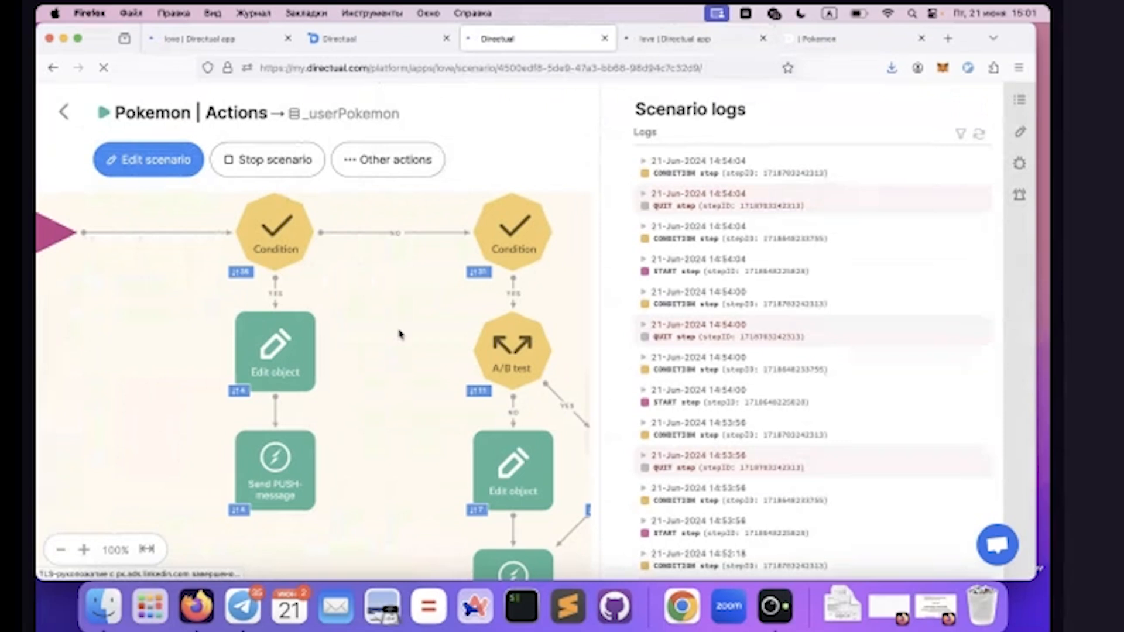
{"action": "scroll", "coordinate": [401, 332], "scroll_direction": "up", "scroll_amount": 3}
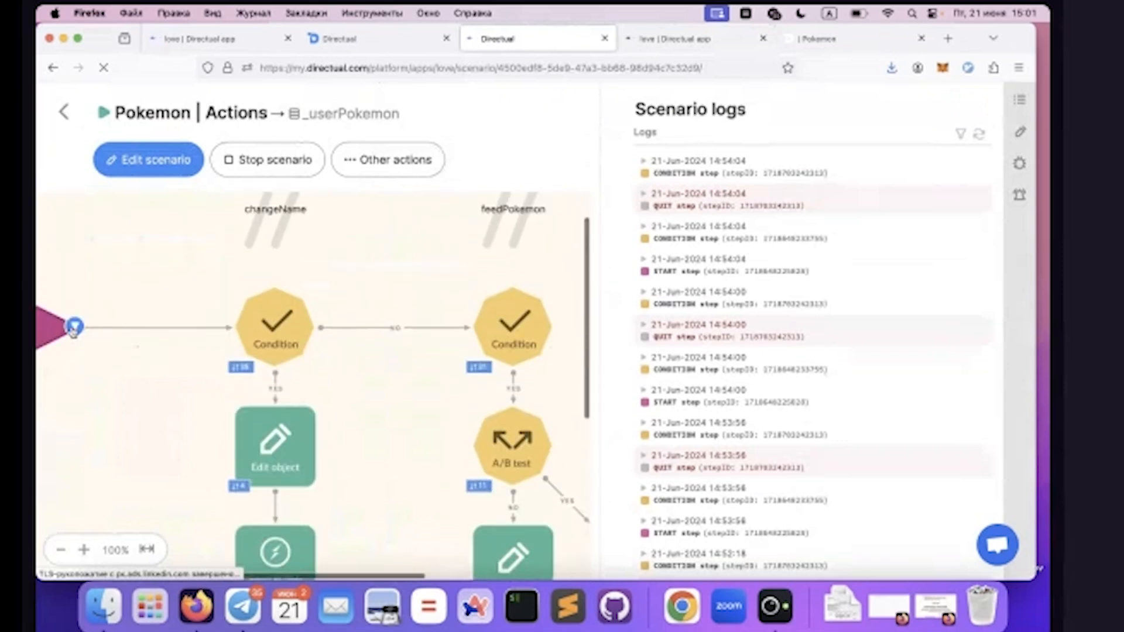
{"action": "left_click", "coordinate": [848, 40]}
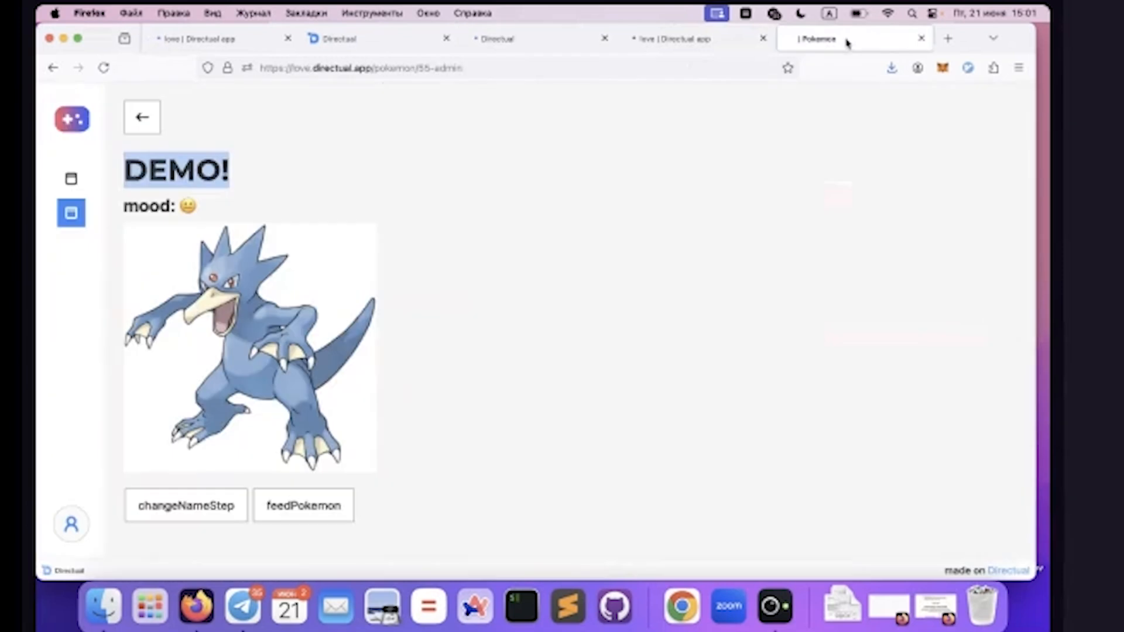
Return to the Multistep Form settings and examine the feedPokemon action's POST endpoint together with its payload mappings
{"action": "left_click", "coordinate": [665, 46]}
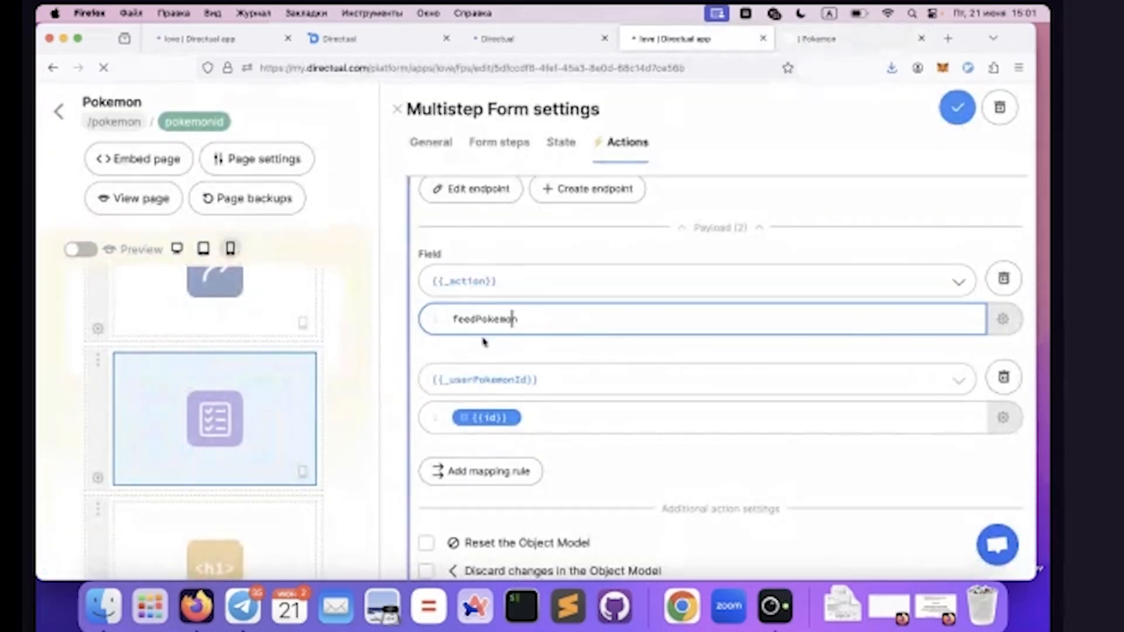
{"action": "scroll", "coordinate": [509, 288], "scroll_direction": "up", "scroll_amount": 2}
{"action": "scroll", "coordinate": [509, 288], "scroll_direction": "up", "scroll_amount": 1}
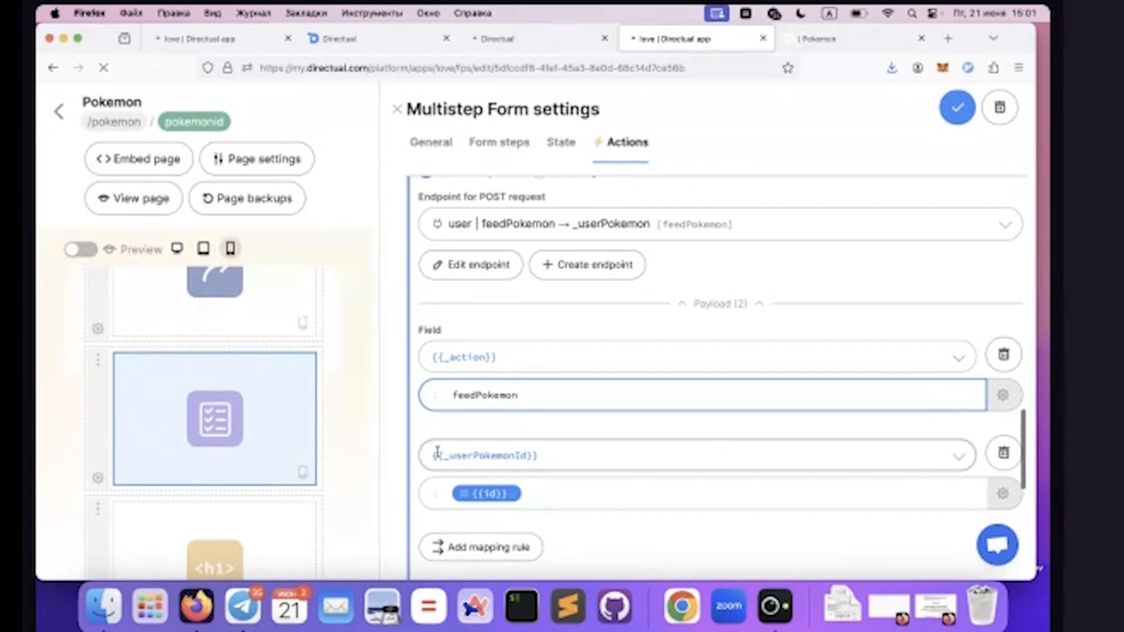
Go back to the Pokemon | Actions scenario and examine the general starting parameters of its Start step
{"action": "left_click", "coordinate": [486, 38]}
{"action": "scroll", "coordinate": [265, 274], "scroll_direction": "up", "scroll_amount": 2}
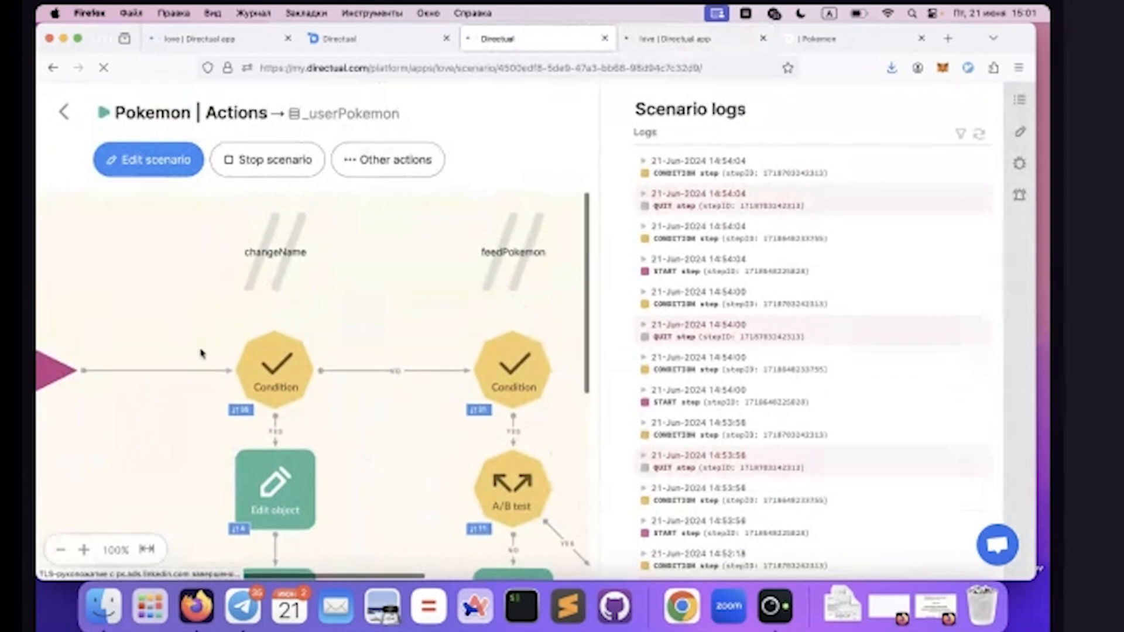
{"action": "scroll", "coordinate": [163, 359], "scroll_direction": "left", "scroll_amount": 3}
{"action": "mouse_move", "coordinate": [62, 351]}
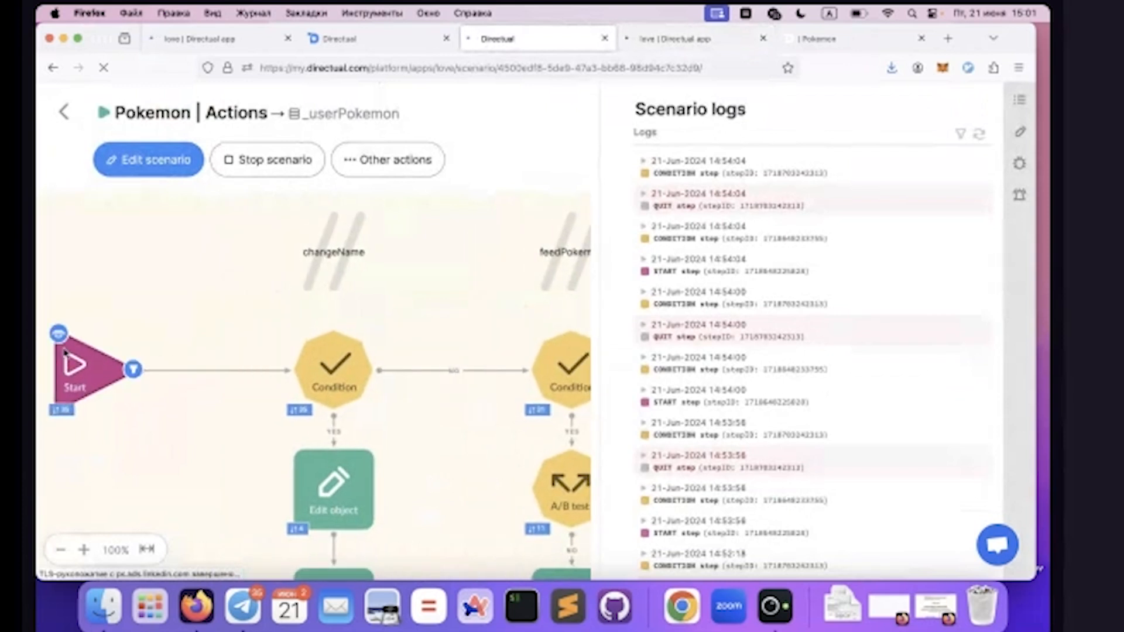
{"action": "left_click", "coordinate": [63, 345]}
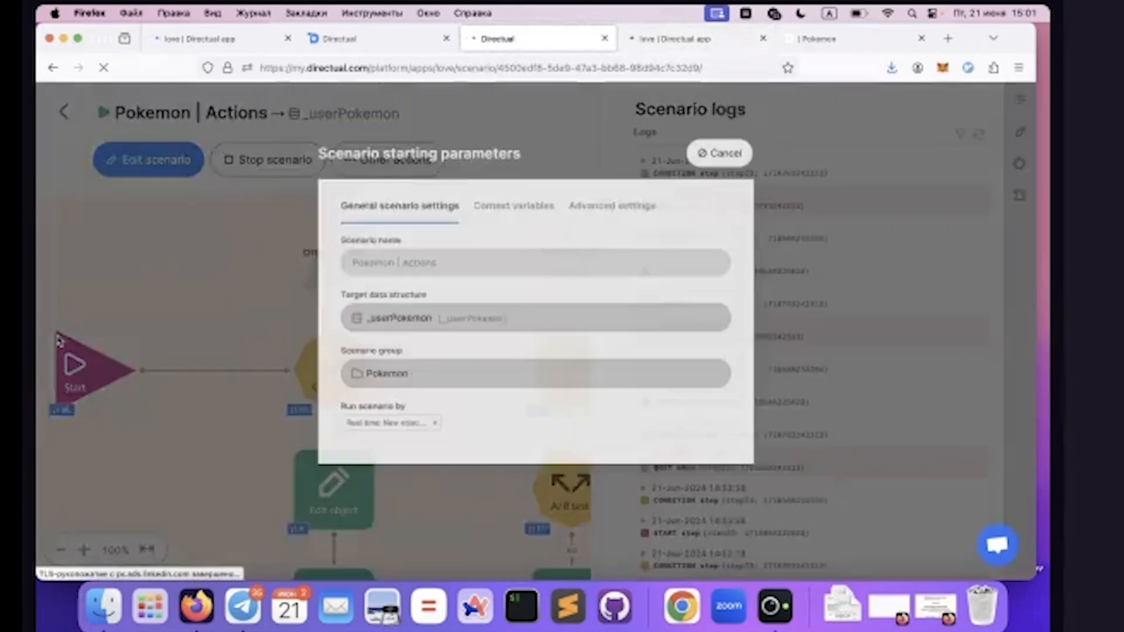
{"action": "left_click", "coordinate": [736, 120]}
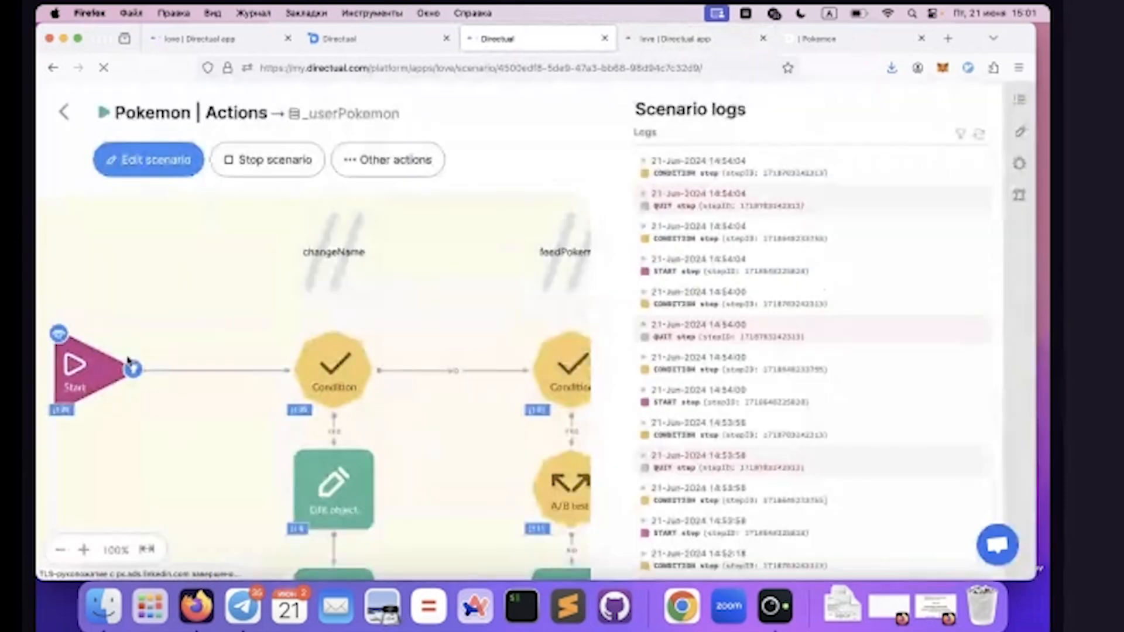
Examine the feedPokemon branch's Condition step, checking the {{_action}} field and the value it is compared with
{"action": "scroll", "coordinate": [129, 360], "scroll_direction": "right", "scroll_amount": 4}
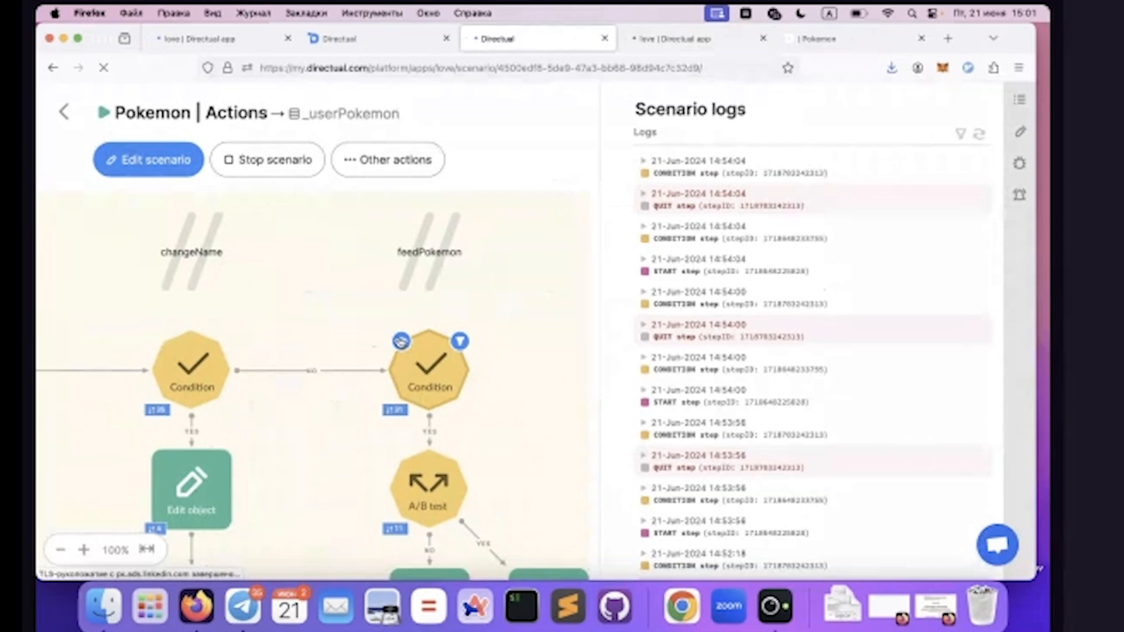
{"action": "left_click", "coordinate": [400, 341]}
{"action": "double_click", "coordinate": [215, 194]}
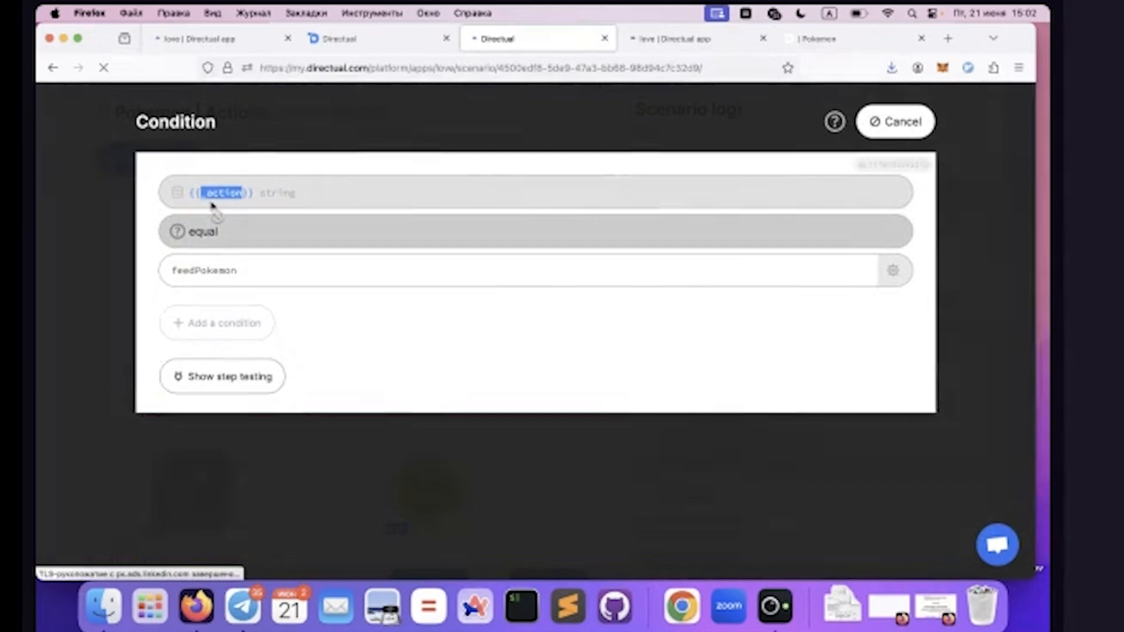
{"action": "left_click", "coordinate": [205, 277]}
{"action": "double_click", "coordinate": [205, 278]}
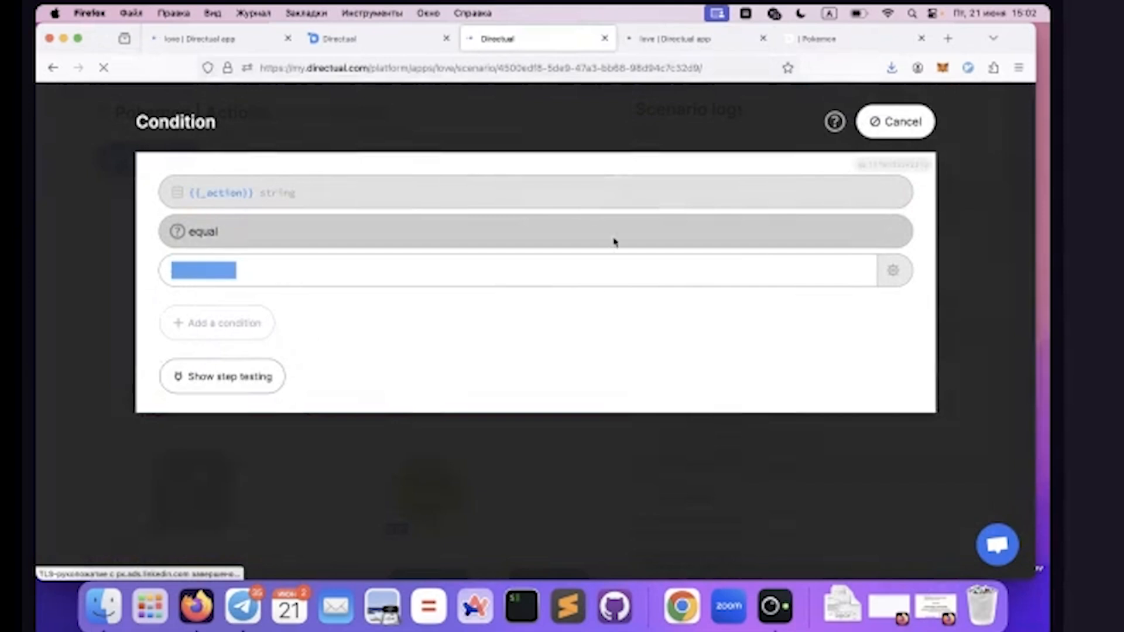
{"action": "left_click", "coordinate": [894, 121]}
Check the A/B test step and examine the moodPercent and userPokemonMoodId formulas in the Edit object step on its YES branch
{"action": "scroll", "coordinate": [380, 385], "scroll_direction": "right", "scroll_amount": 3}
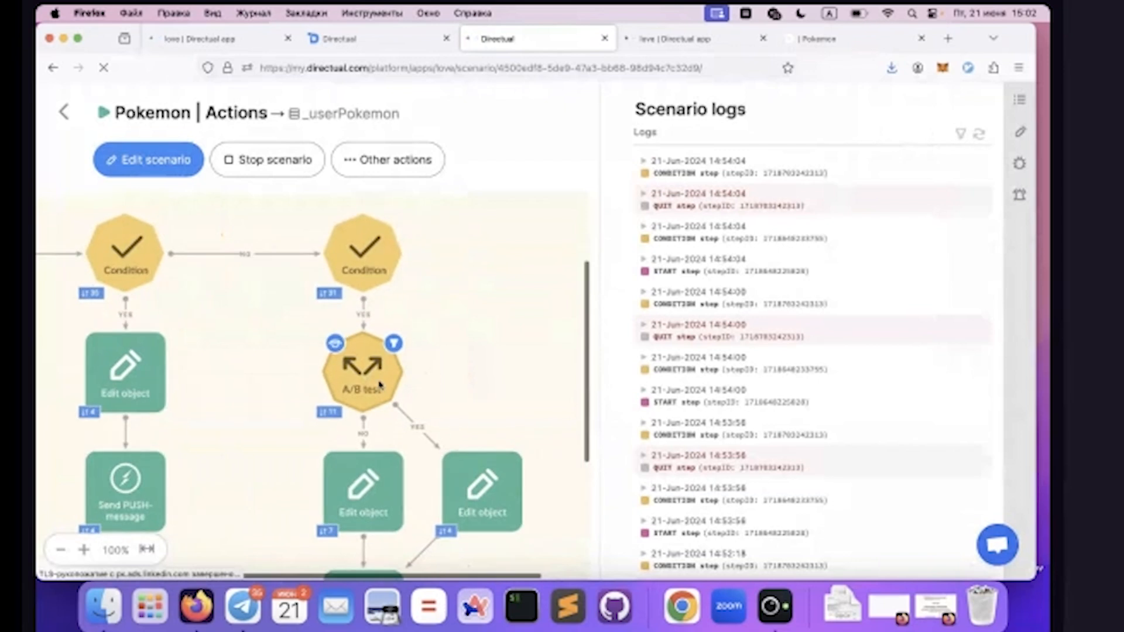
{"action": "left_click", "coordinate": [336, 345]}
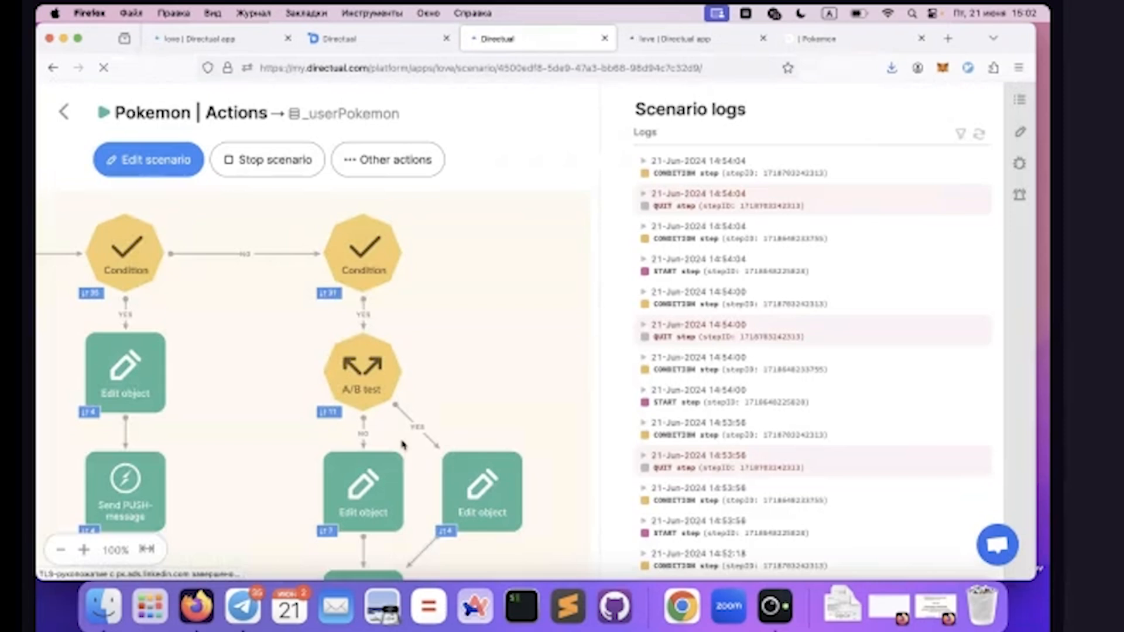
{"action": "scroll", "coordinate": [401, 447], "scroll_direction": "down", "scroll_amount": 3}
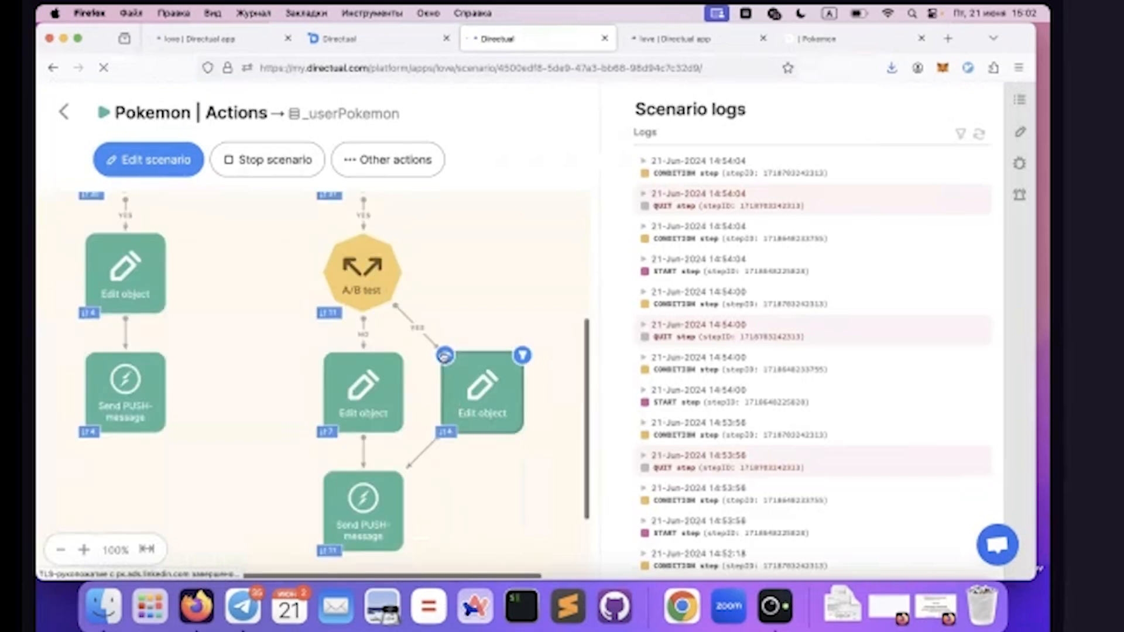
{"action": "left_click", "coordinate": [446, 358]}
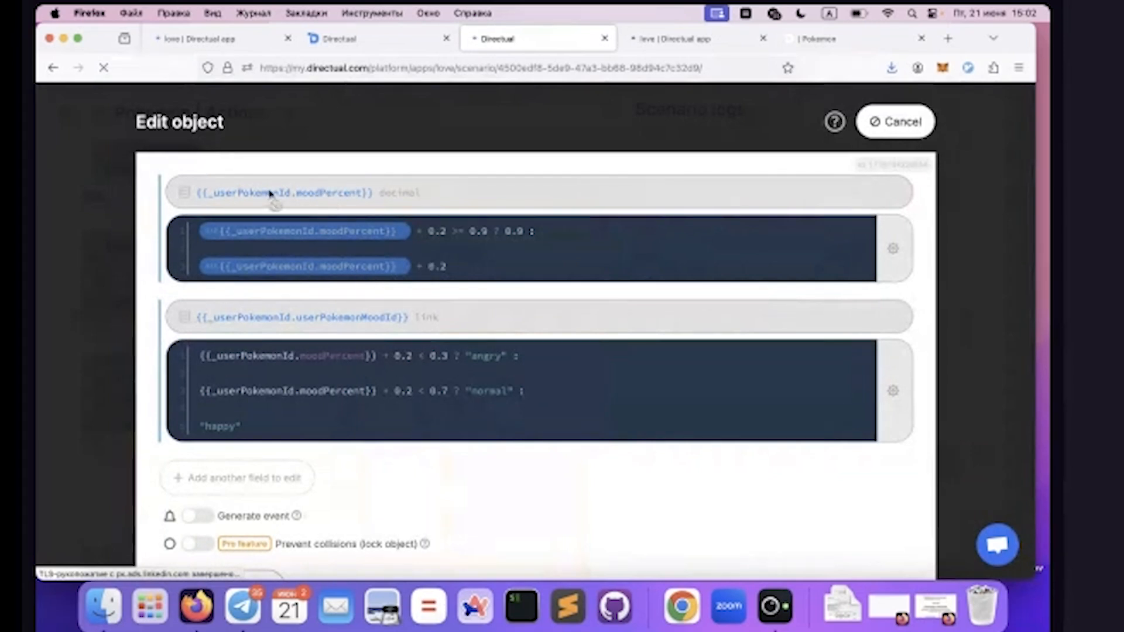
{"action": "double_click", "coordinate": [311, 193]}
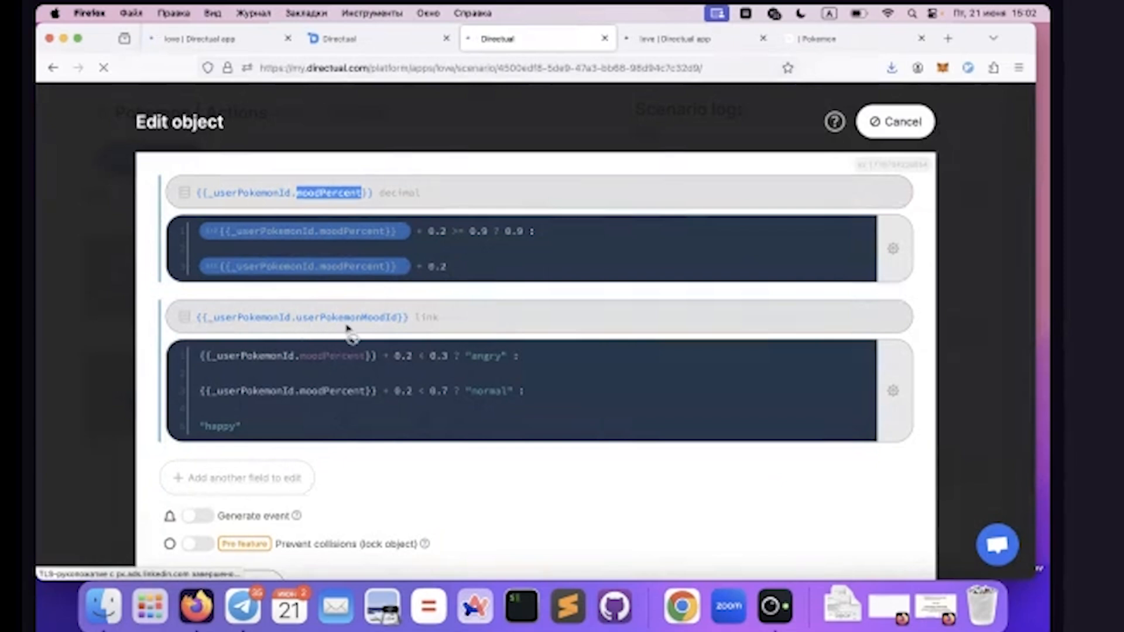
{"action": "double_click", "coordinate": [377, 319]}
{"action": "left_click_drag", "start_coordinate": [380, 321], "coordinate": [260, 356]}
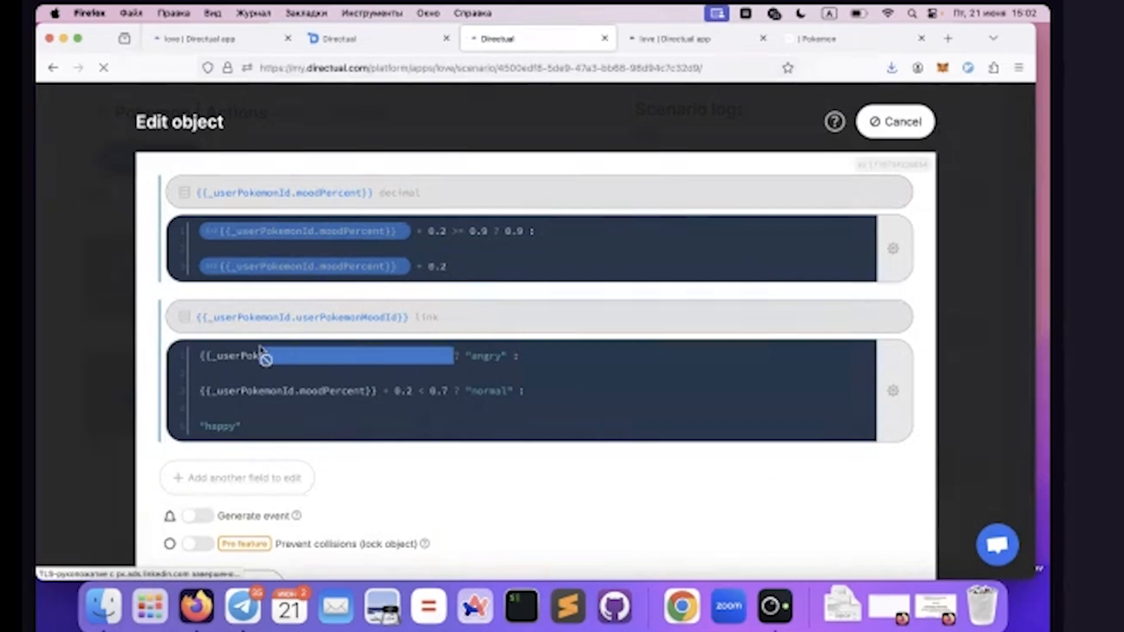
{"action": "left_click", "coordinate": [918, 135]}
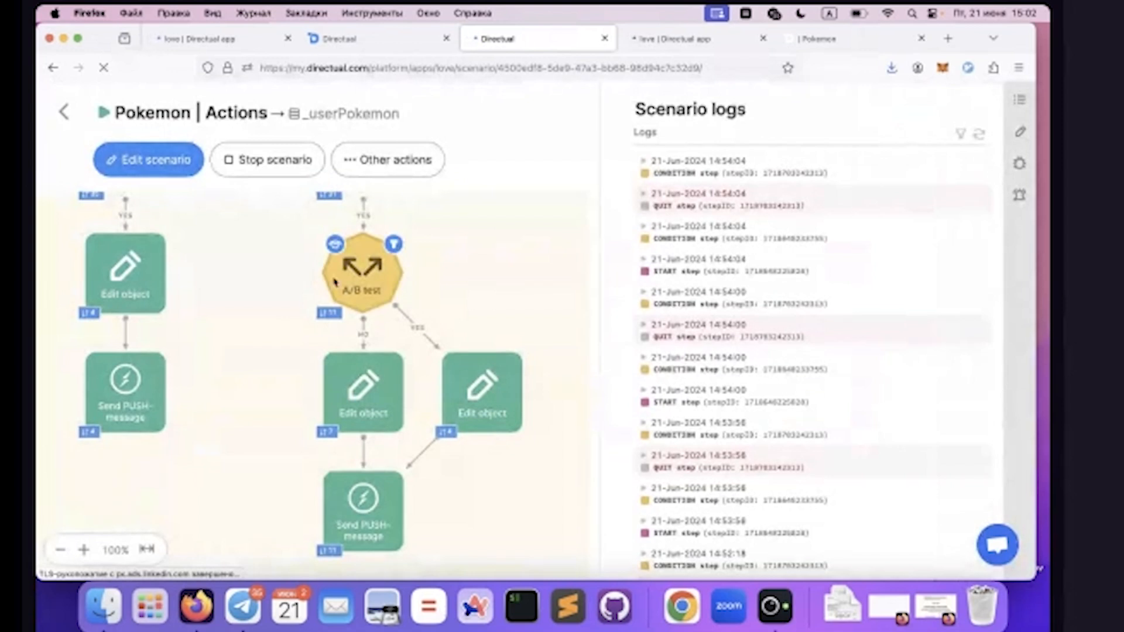
Examine the mood formulas in the Edit object step on the A/B test's NO branch
{"action": "left_click", "coordinate": [329, 364]}
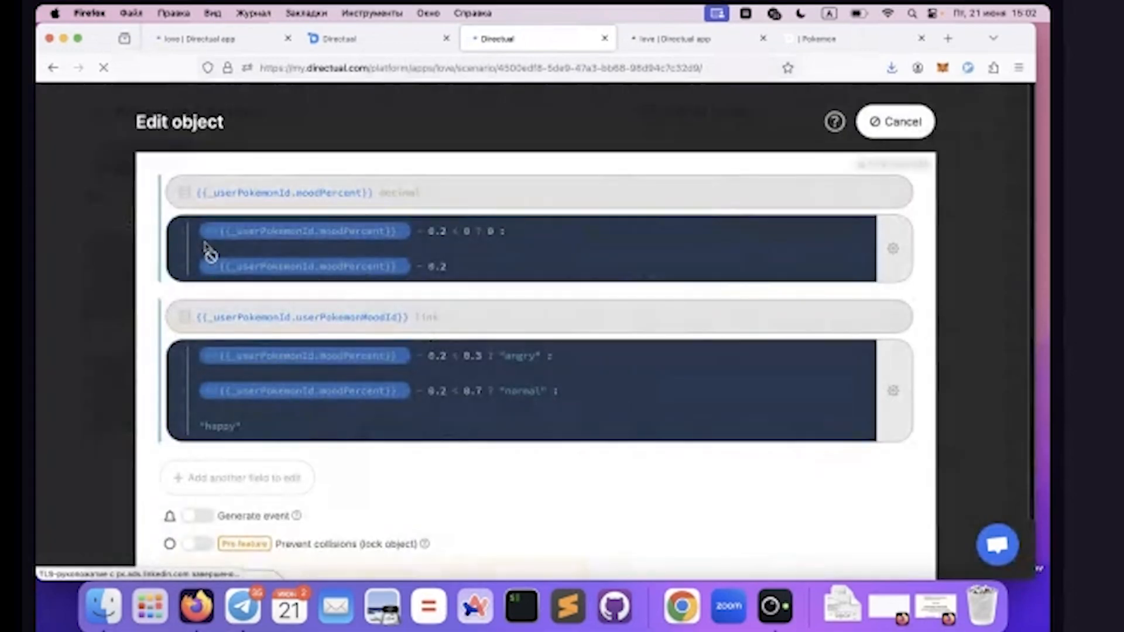
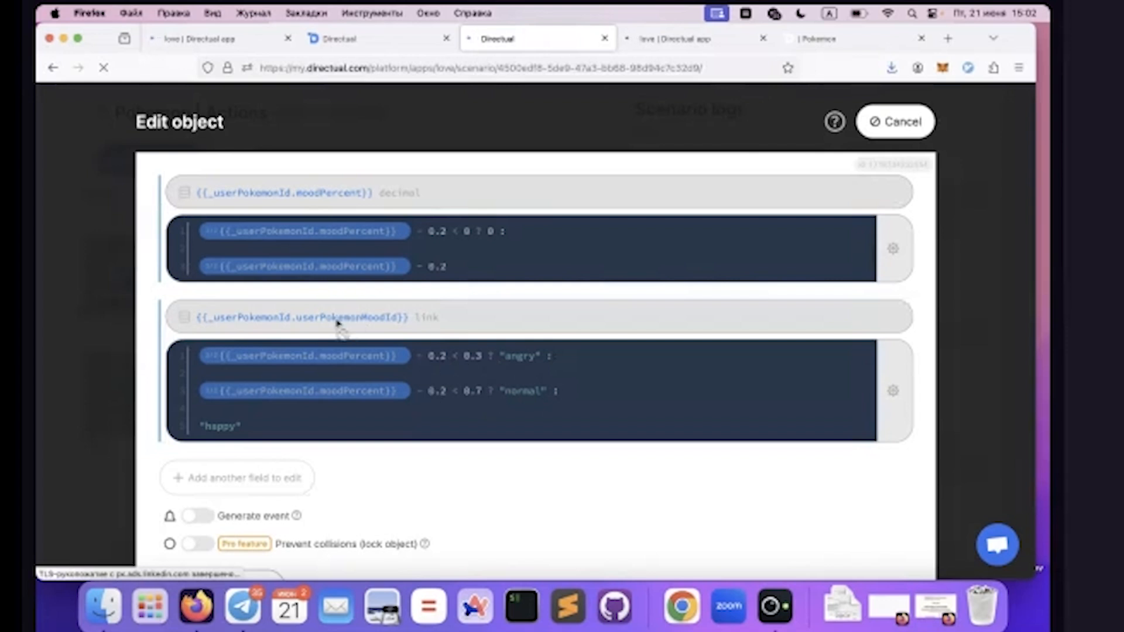
Review the moodPercent and userPokemonMoodId formulas, including the angry, normal and happy thresholds, and close the Edit object step
{"action": "double_click", "coordinate": [364, 318]}
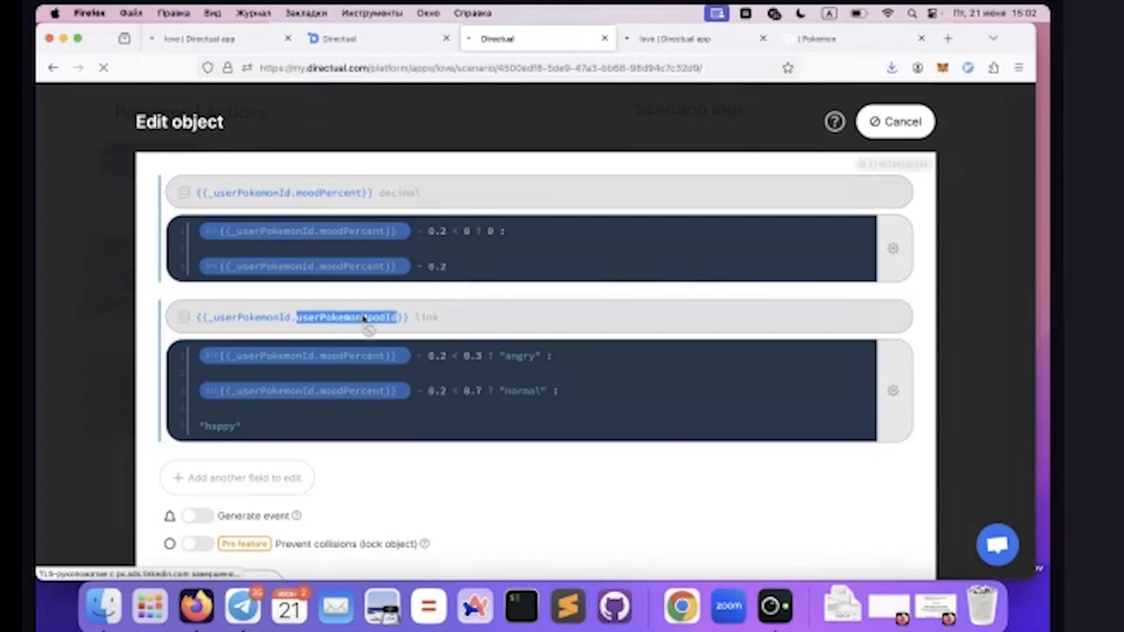
{"action": "left_click", "coordinate": [523, 366]}
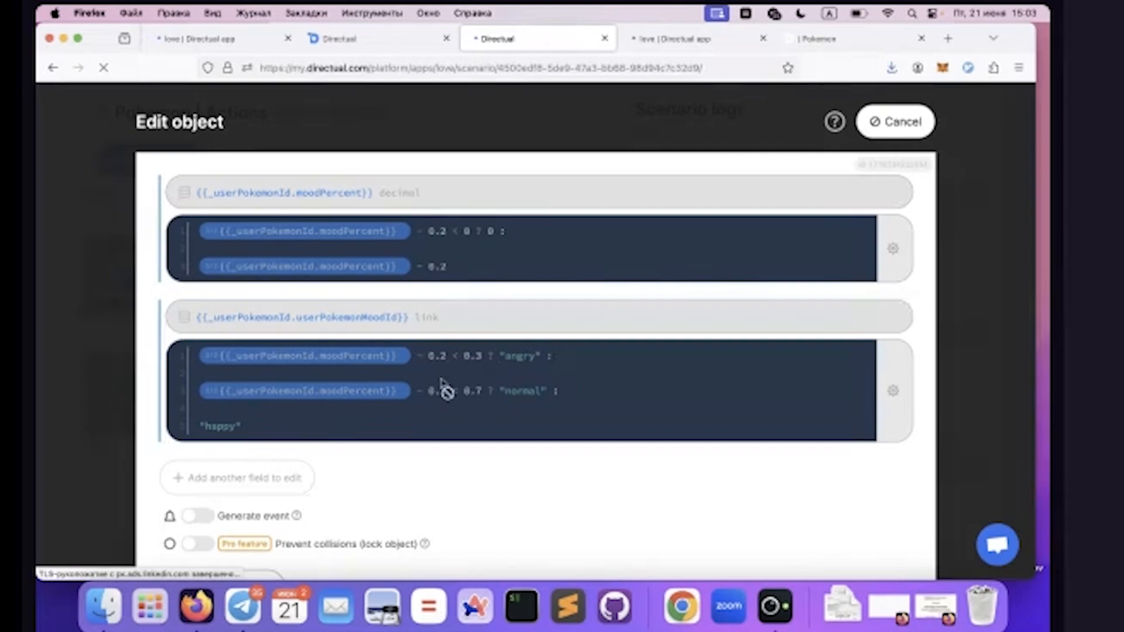
{"action": "left_click_drag", "start_coordinate": [427, 391], "coordinate": [480, 391]}
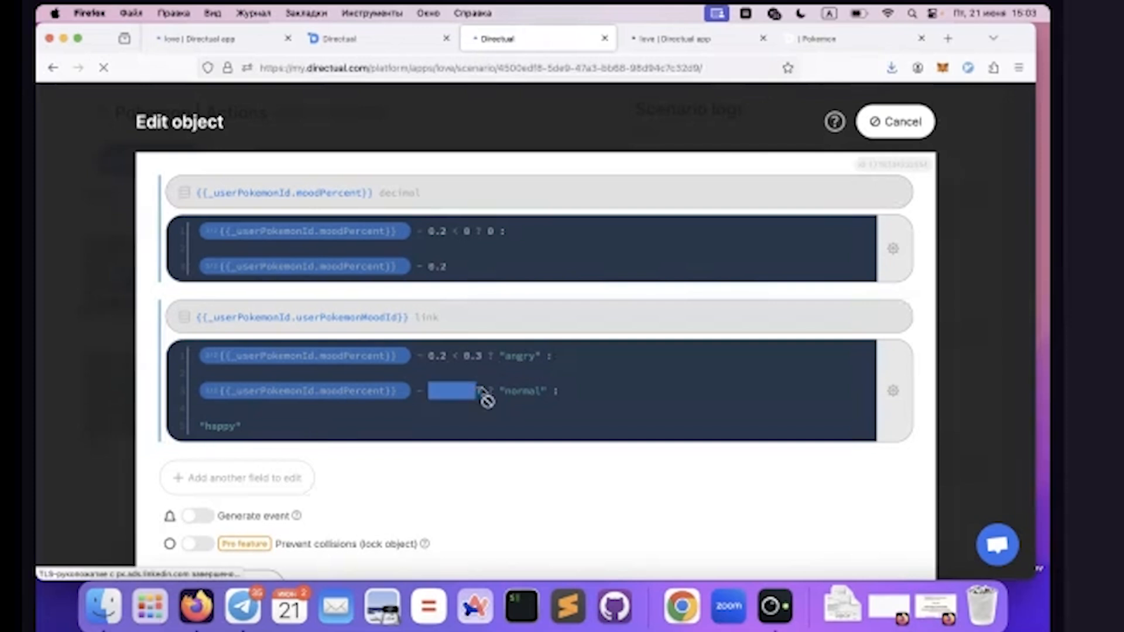
{"action": "double_click", "coordinate": [522, 393]}
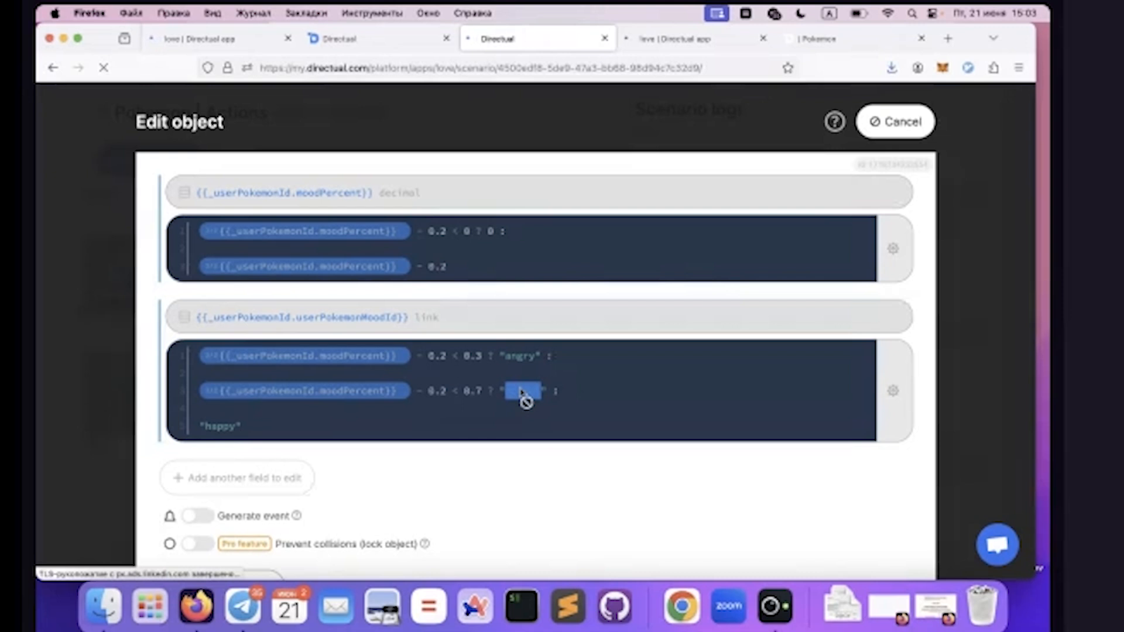
{"action": "double_click", "coordinate": [478, 391]}
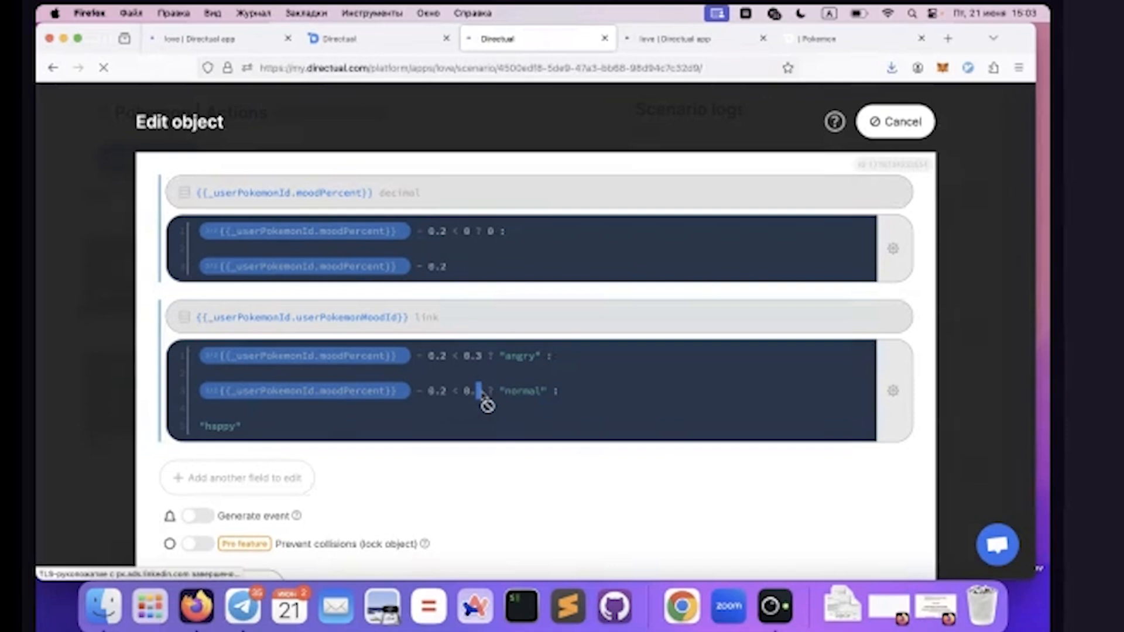
{"action": "double_click", "coordinate": [220, 427]}
{"action": "left_click", "coordinate": [896, 121]}
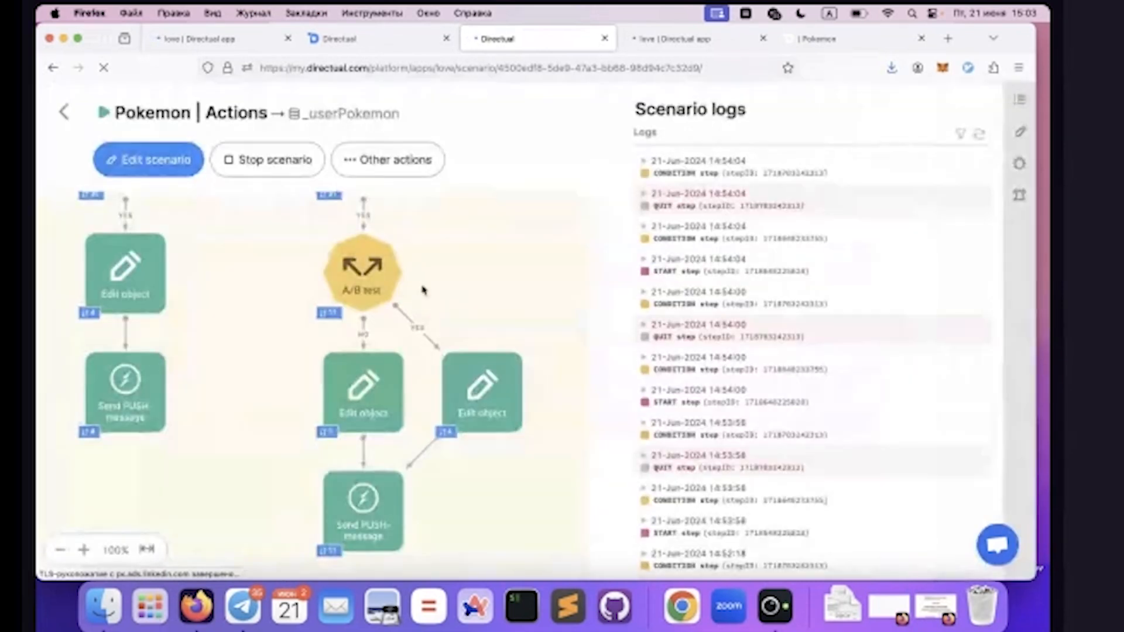
Reset the step counters of the Pokemon | Actions scenario
{"action": "scroll", "coordinate": [422, 284], "scroll_direction": "up", "scroll_amount": 3}
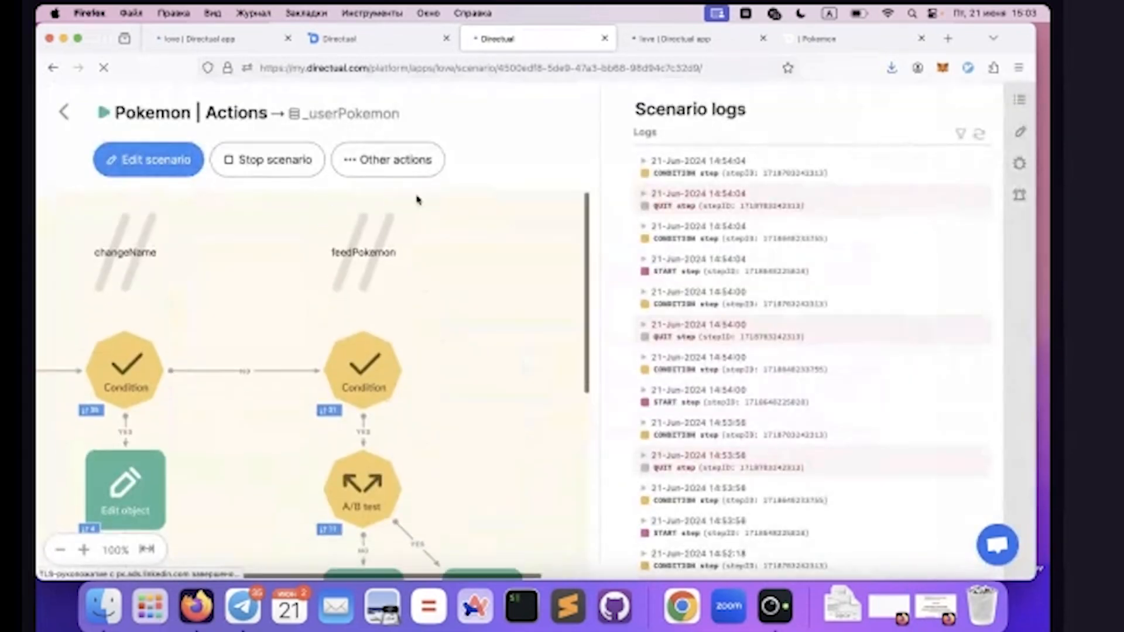
{"action": "left_click", "coordinate": [384, 164]}
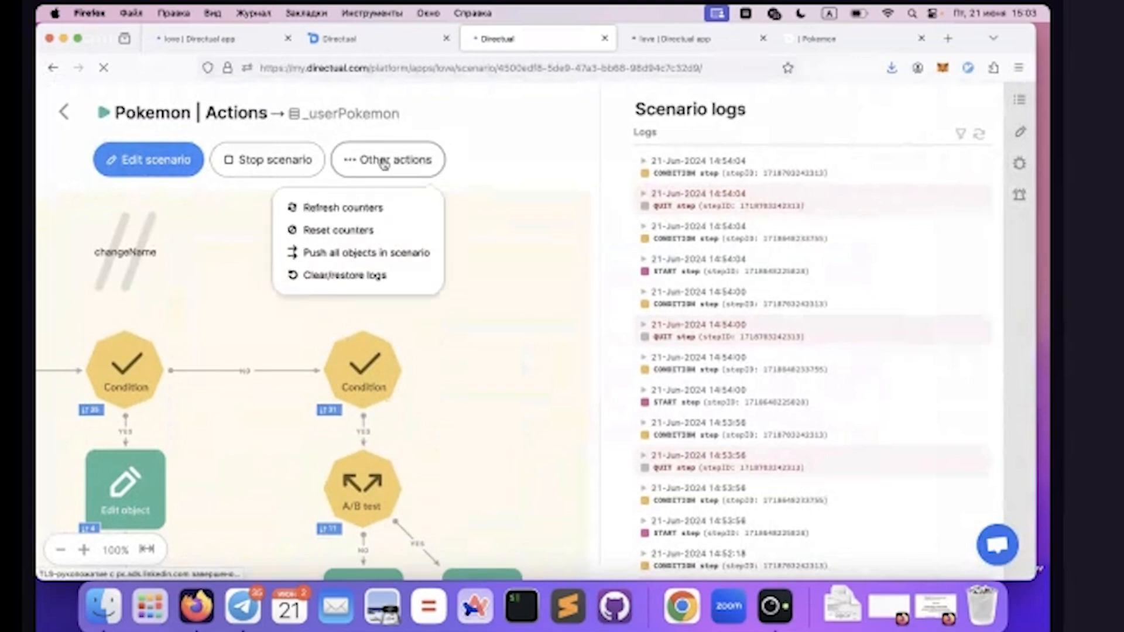
{"action": "left_click", "coordinate": [322, 230]}
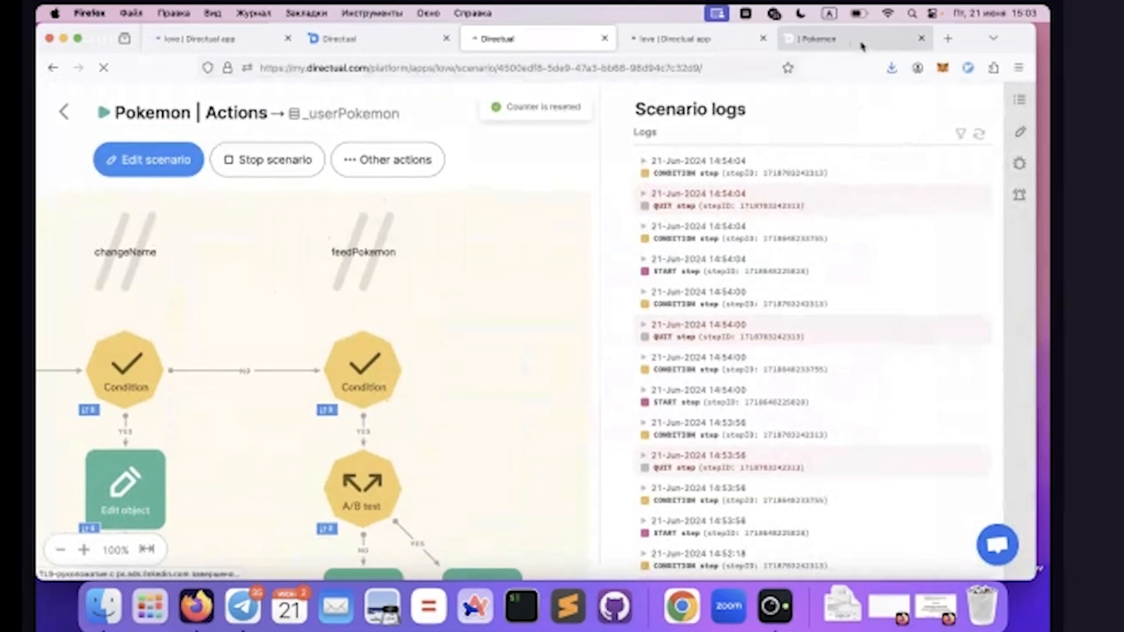
Switch to the published Pokemon page and run the feedPokemon action on DEMO!
{"action": "left_click", "coordinate": [811, 38]}
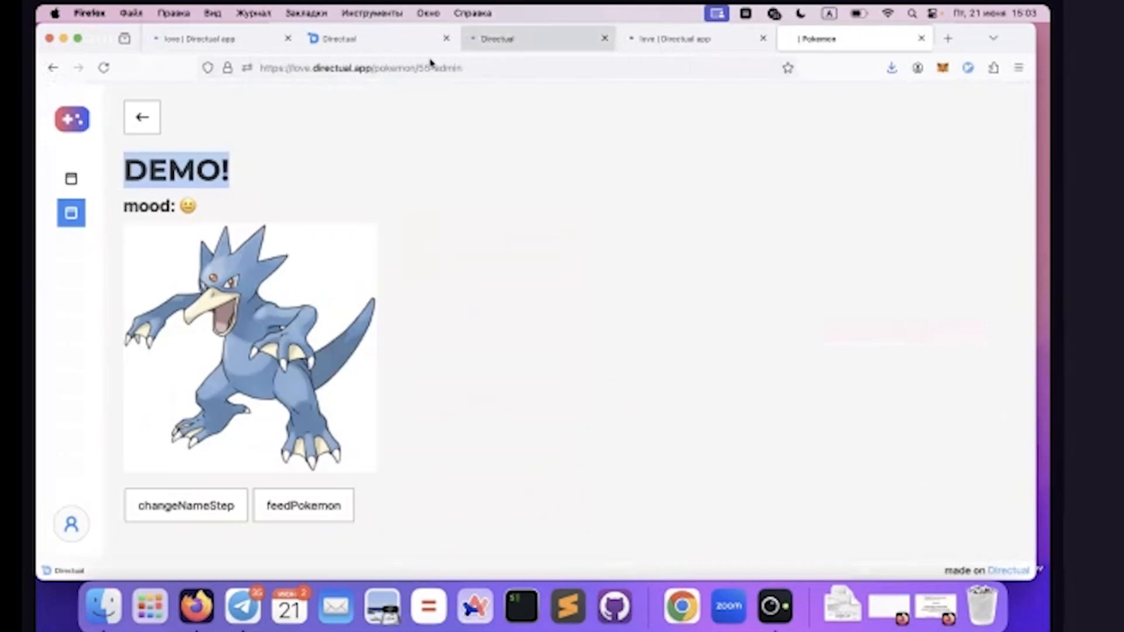
{"action": "left_click", "coordinate": [203, 156]}
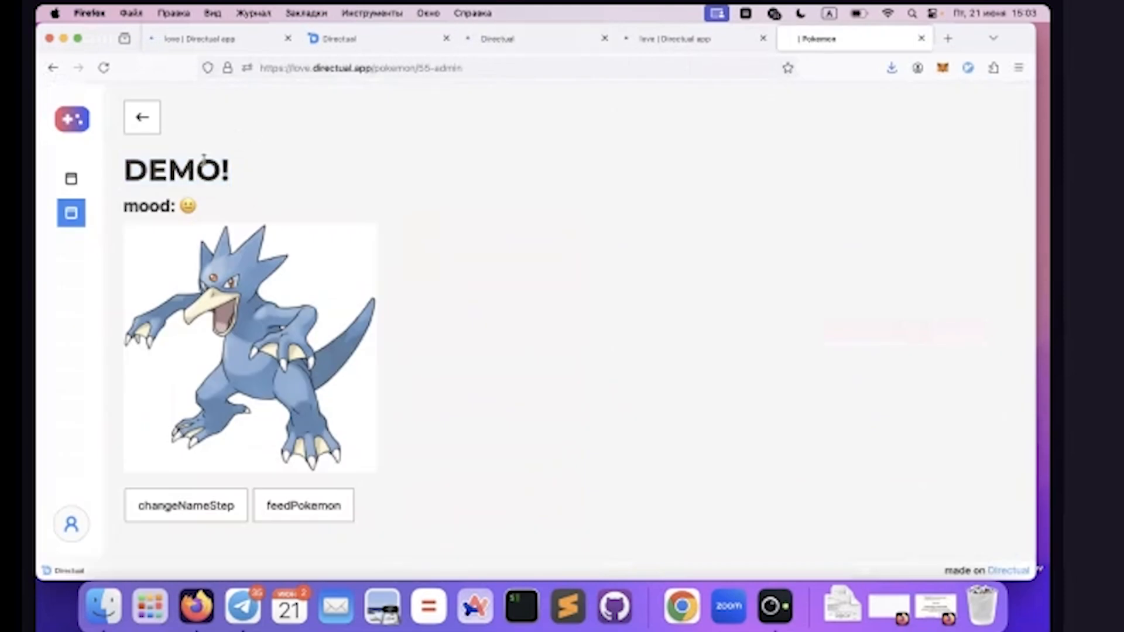
{"action": "left_click", "coordinate": [311, 514]}
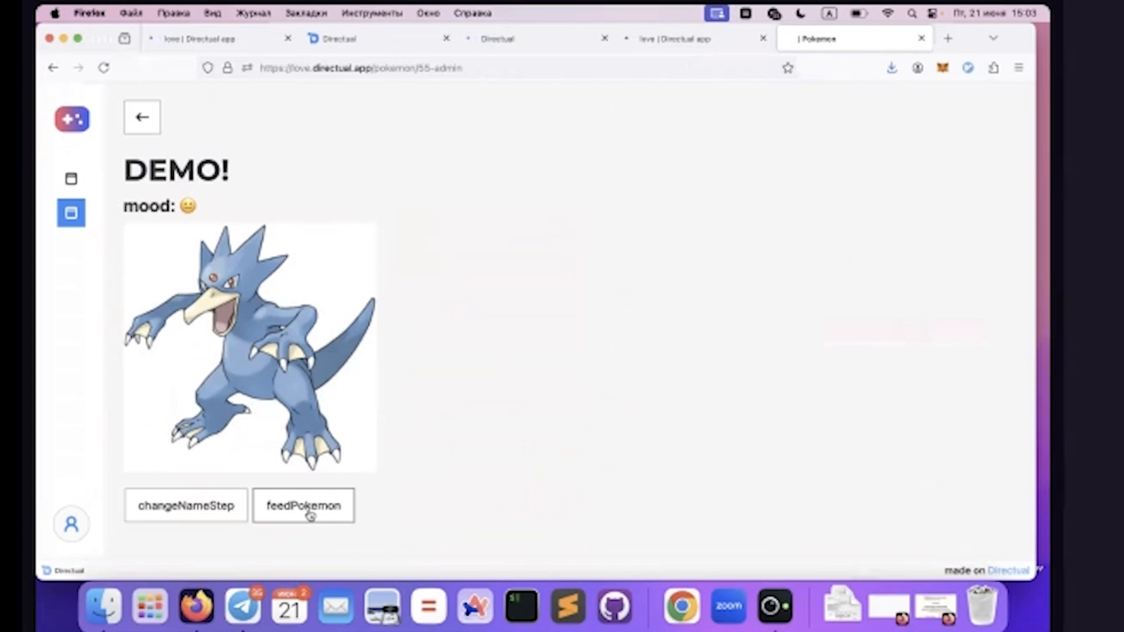
In the scenario, filter the logs by the A/B test's NO-branch Edit object step, refresh them, and open the newest entry's object
{"action": "left_click", "coordinate": [527, 39]}
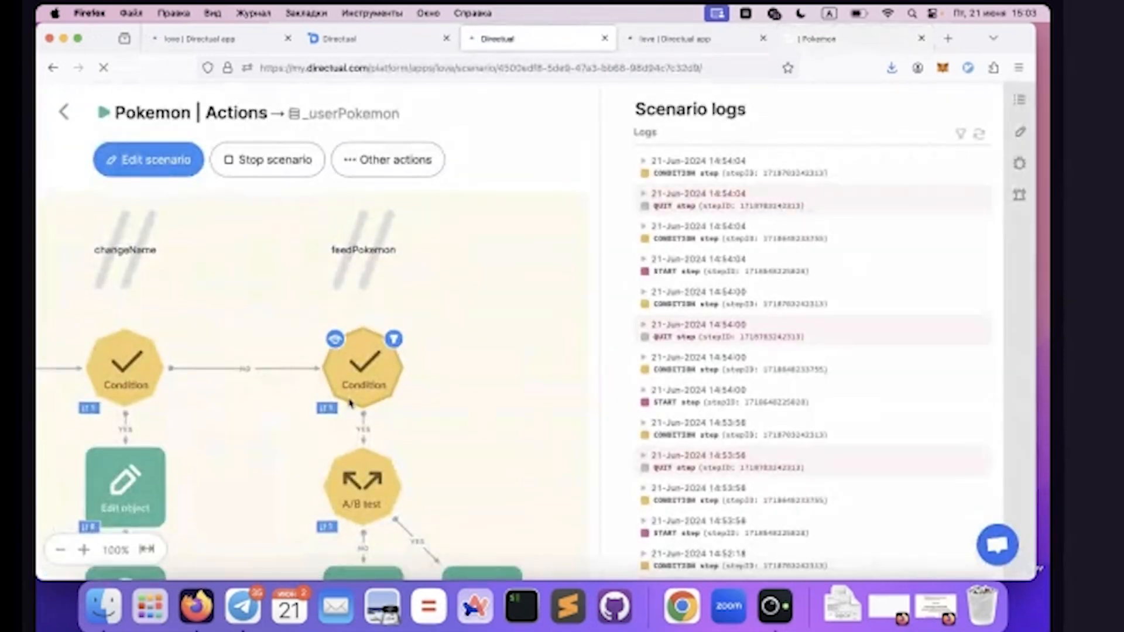
{"action": "scroll", "coordinate": [346, 398], "scroll_direction": "down", "scroll_amount": 5}
{"action": "left_click", "coordinate": [354, 445]}
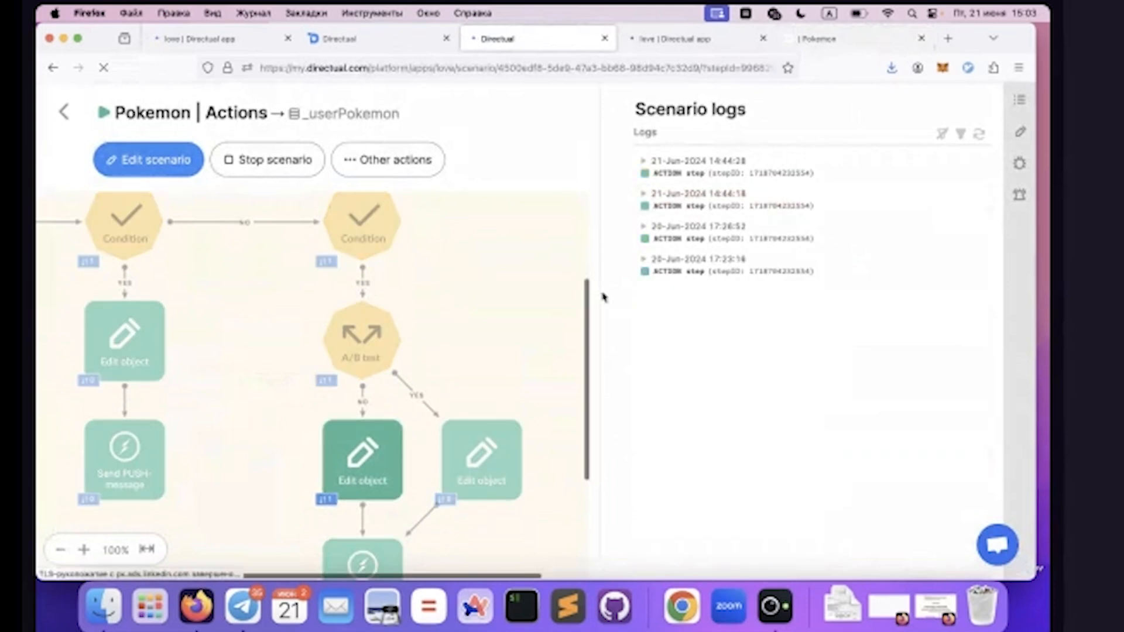
{"action": "left_click", "coordinate": [981, 140]}
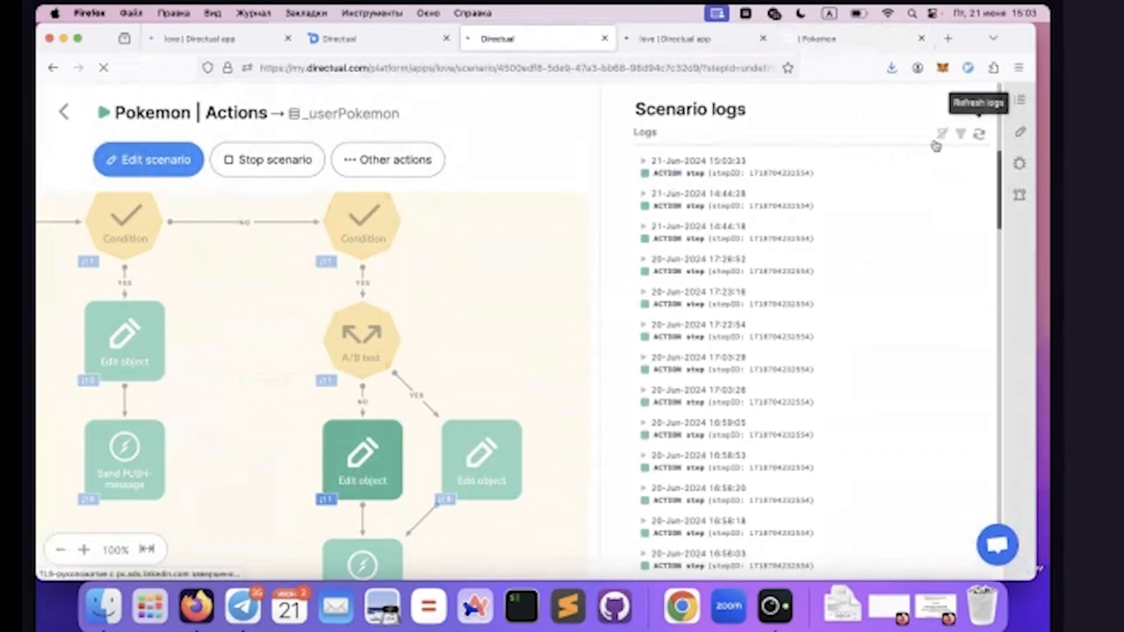
{"action": "left_click", "coordinate": [665, 165]}
{"action": "left_click", "coordinate": [683, 188]}
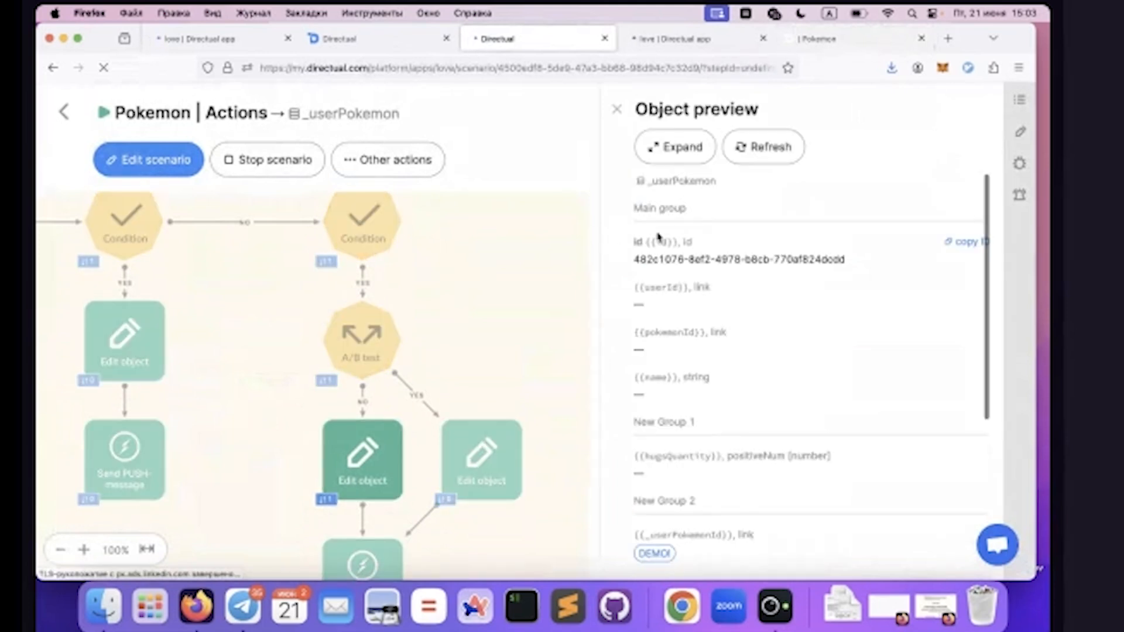
Examine the _userPokemonId link and the _action value in the logged _userPokemon object
{"action": "scroll", "coordinate": [660, 277], "scroll_direction": "down", "scroll_amount": 4}
{"action": "scroll", "coordinate": [662, 311], "scroll_direction": "down", "scroll_amount": 2}
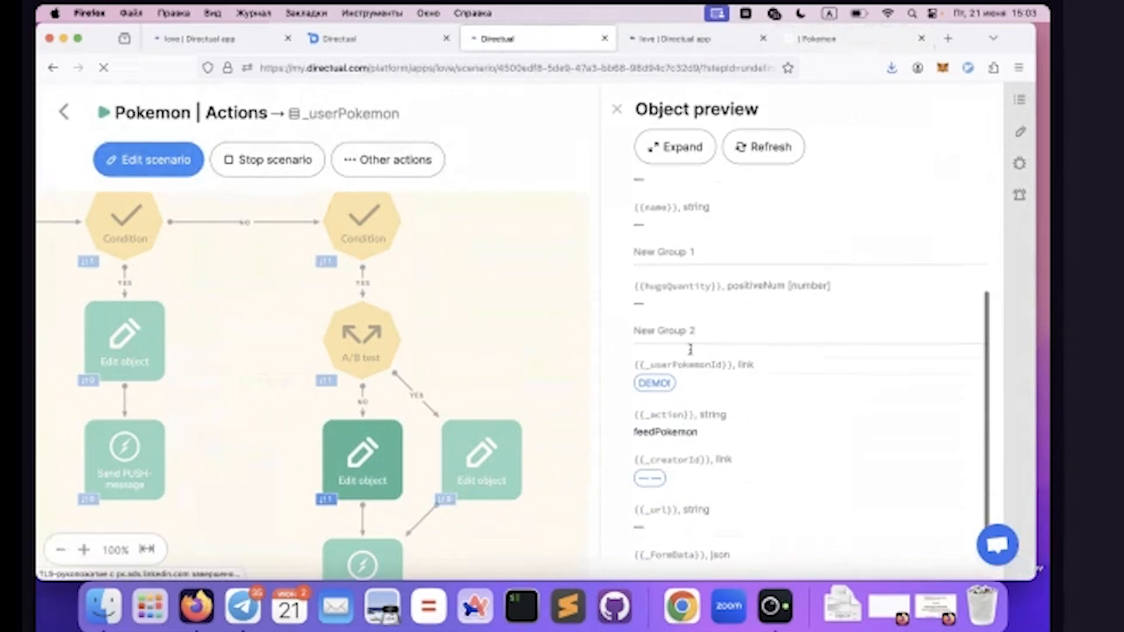
{"action": "double_click", "coordinate": [658, 364]}
{"action": "mouse_move", "coordinate": [645, 391]}
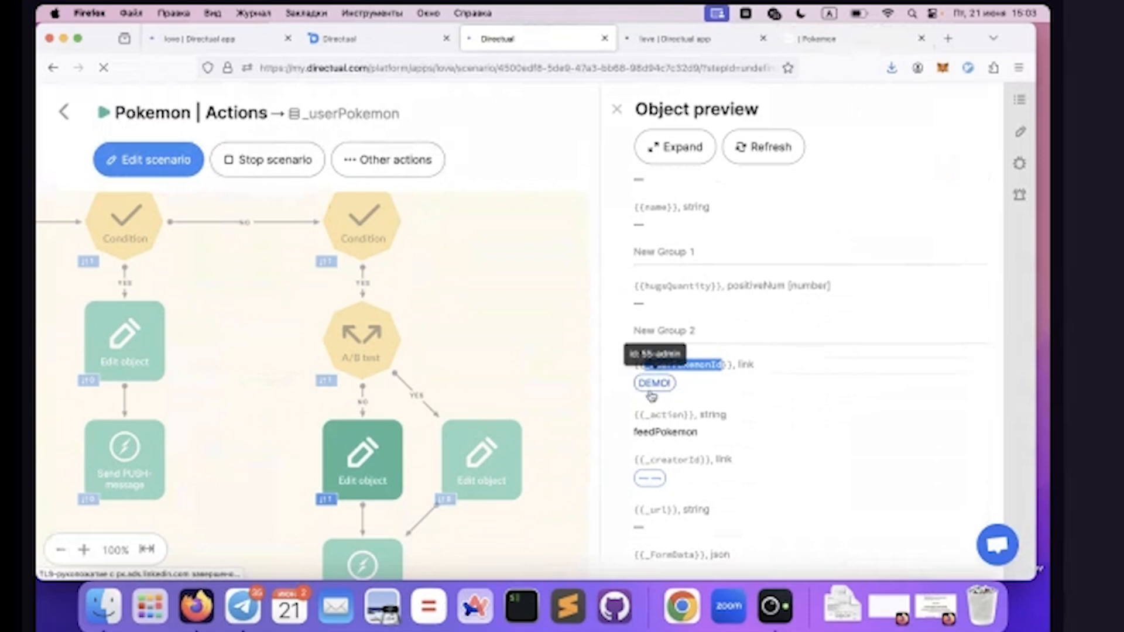
{"action": "scroll", "coordinate": [673, 407], "scroll_direction": "down", "scroll_amount": 2}
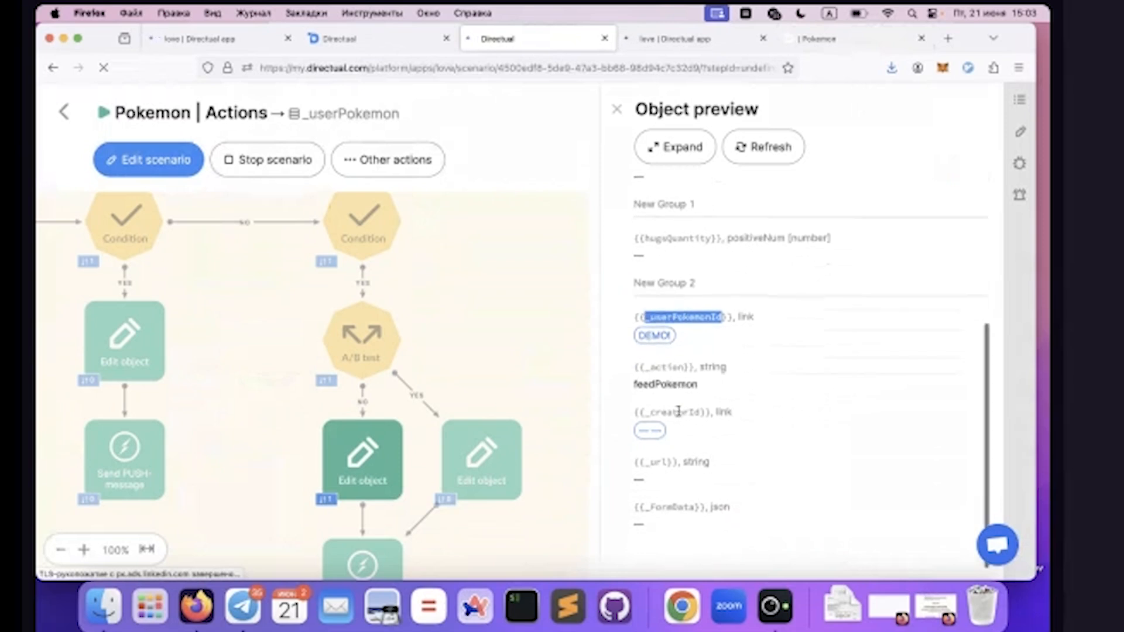
{"action": "double_click", "coordinate": [656, 369]}
{"action": "double_click", "coordinate": [667, 387]}
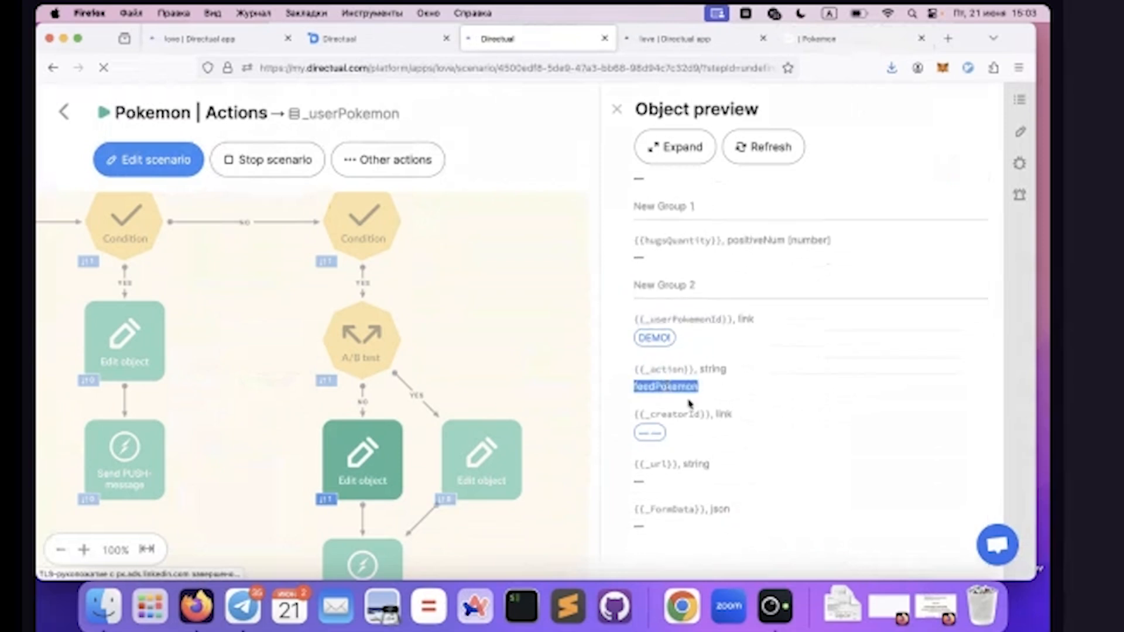
Open the linked DEMO! object and check its moodPercent and userPokemonMoodId fields
{"action": "scroll", "coordinate": [666, 387], "scroll_direction": "up", "scroll_amount": 1}
{"action": "left_click", "coordinate": [651, 356]}
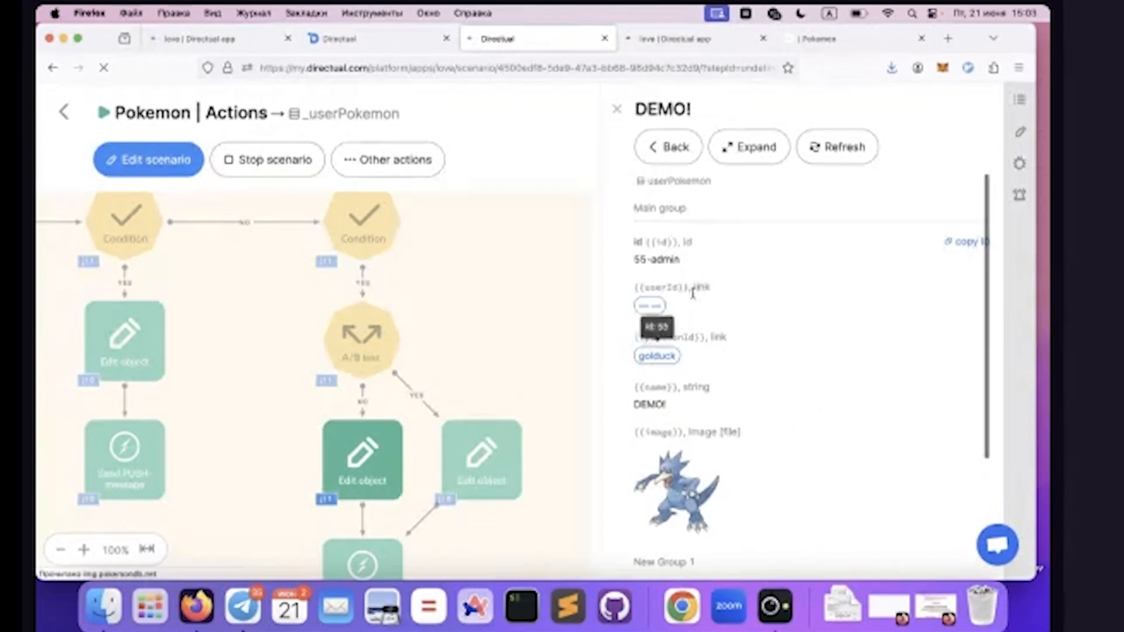
{"action": "scroll", "coordinate": [703, 387], "scroll_direction": "down", "scroll_amount": 4}
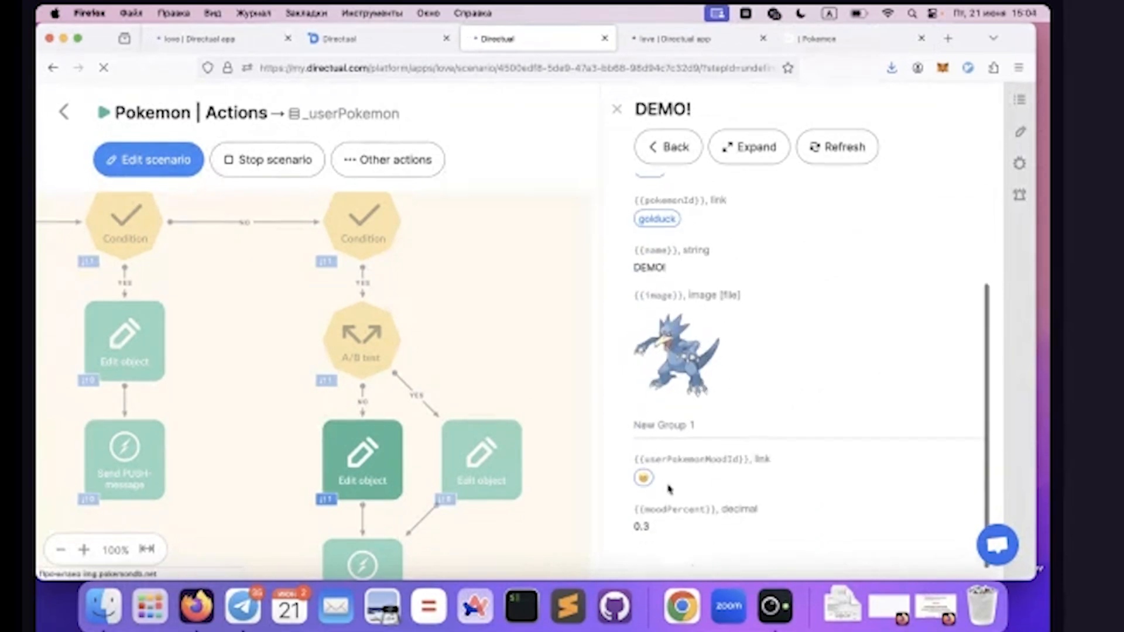
{"action": "double_click", "coordinate": [667, 510]}
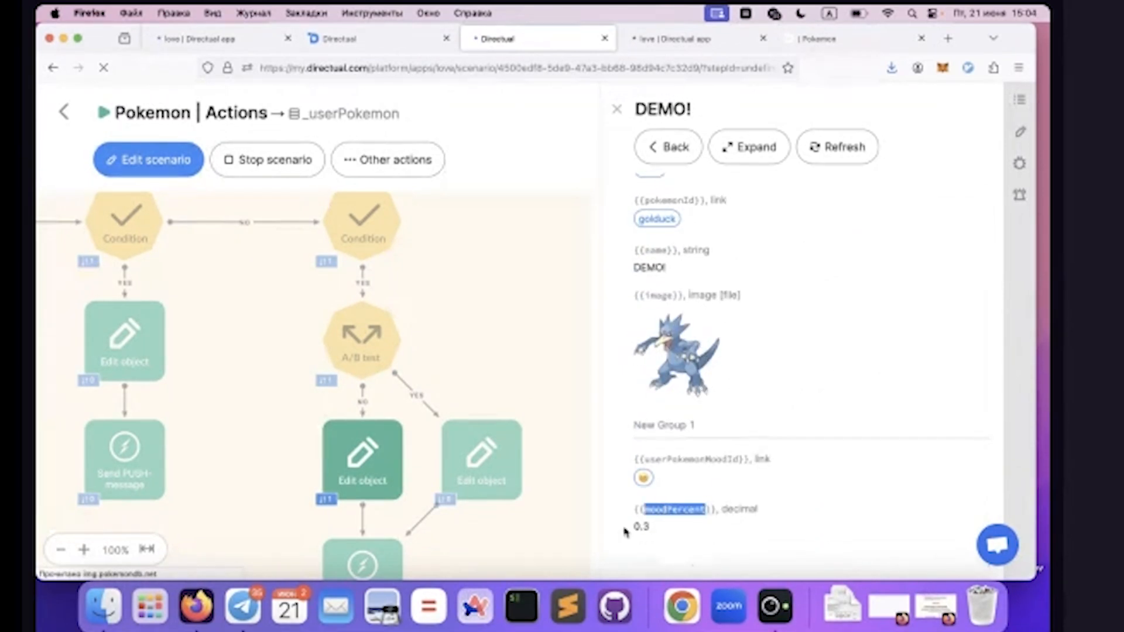
{"action": "double_click", "coordinate": [691, 460]}
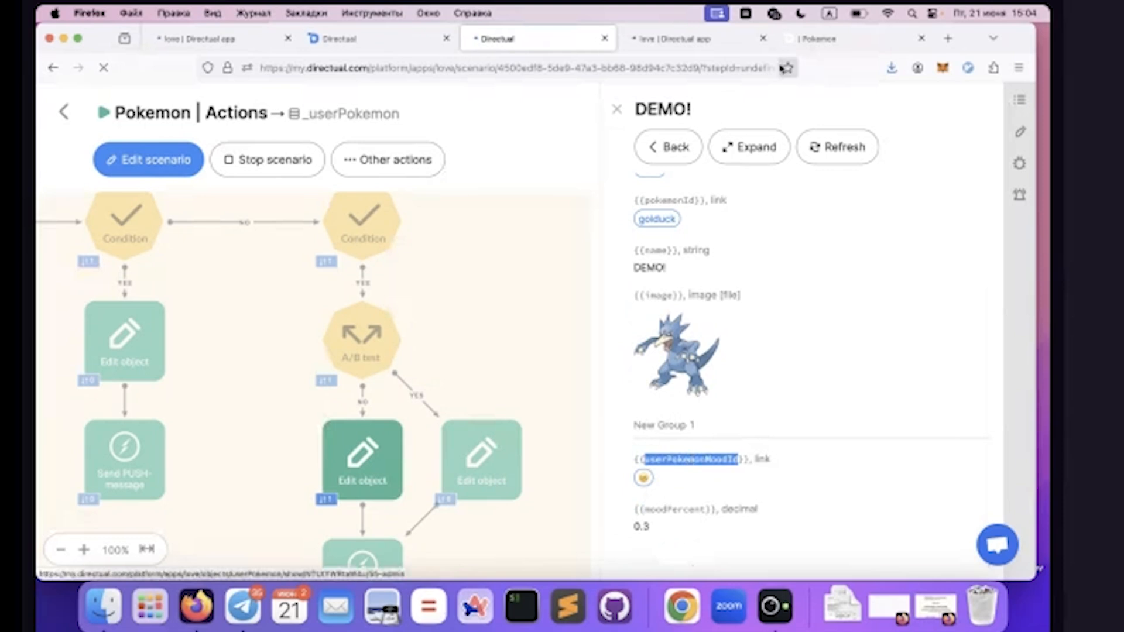
Run feedPokemon again on the published Pokemon page and check the mood line under the name
{"action": "left_click", "coordinate": [788, 39]}
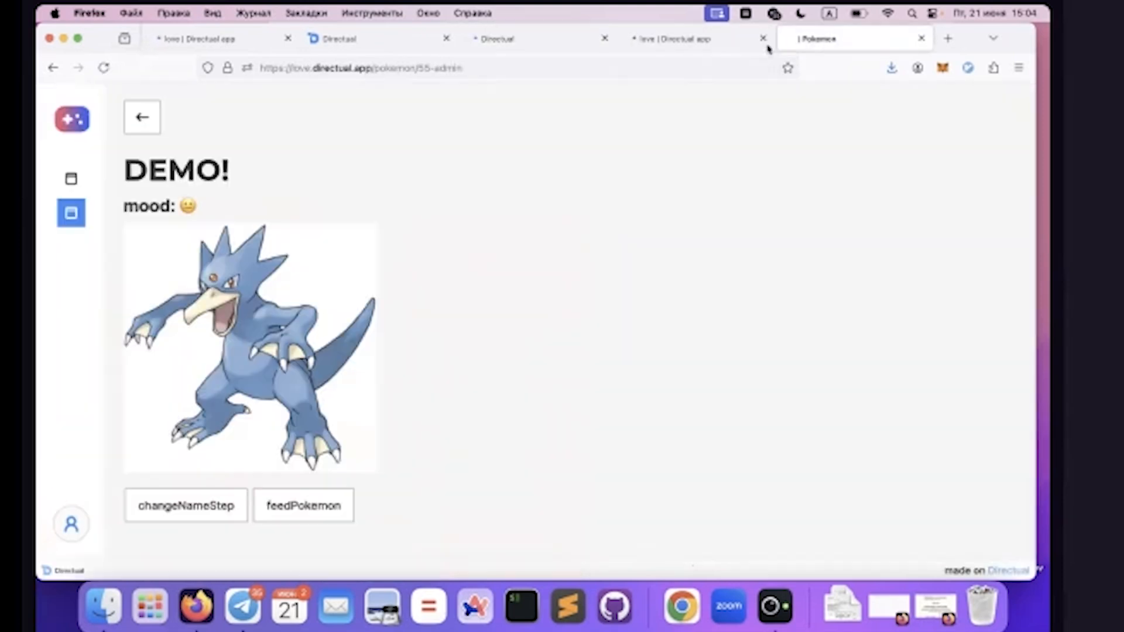
{"action": "left_click", "coordinate": [334, 509]}
{"action": "left_click", "coordinate": [166, 208]}
{"action": "left_click_drag", "start_coordinate": [221, 212], "coordinate": [116, 206]}
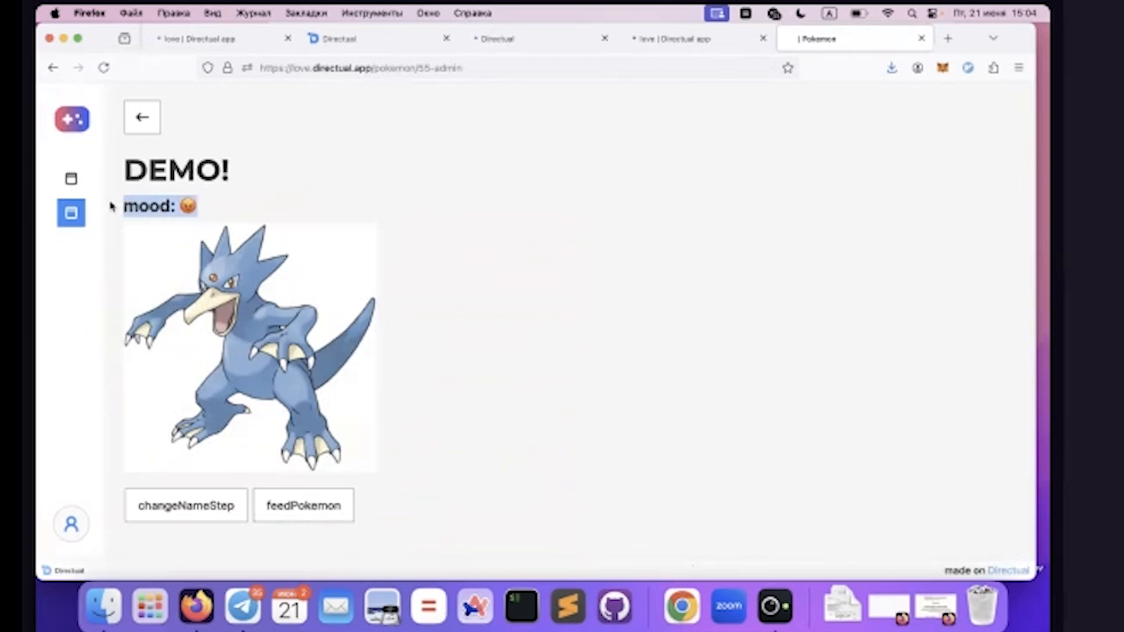
{"action": "left_click", "coordinate": [206, 215]}
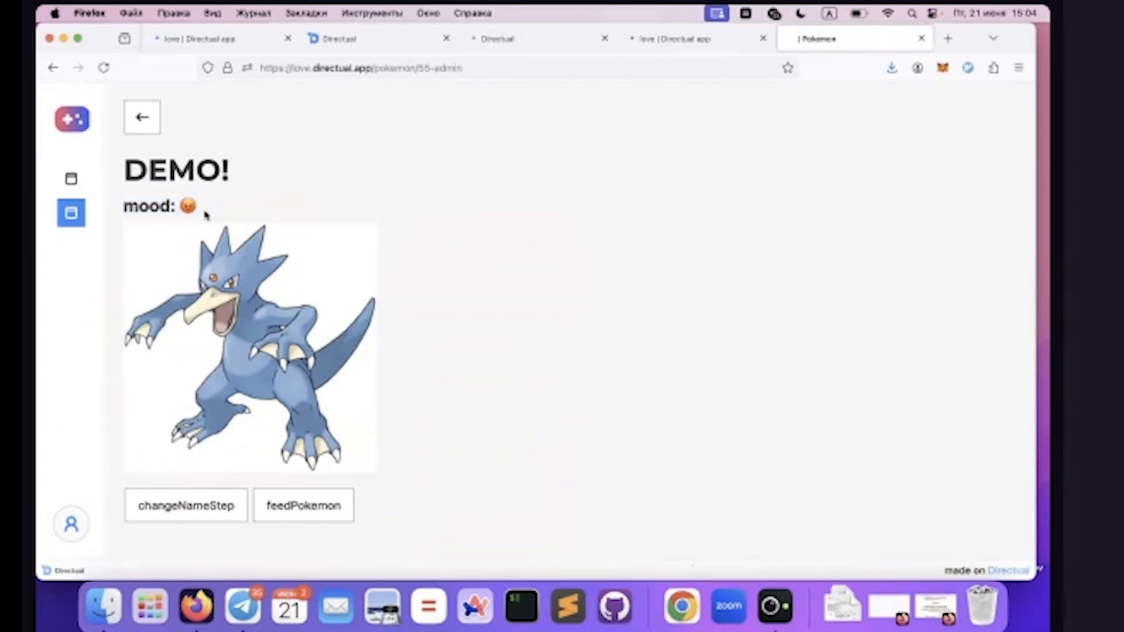
Return to the scenario, close the object preview, refresh the logs, and open the object of the newest entry
{"action": "left_click", "coordinate": [674, 39]}
{"action": "left_click", "coordinate": [595, 39]}
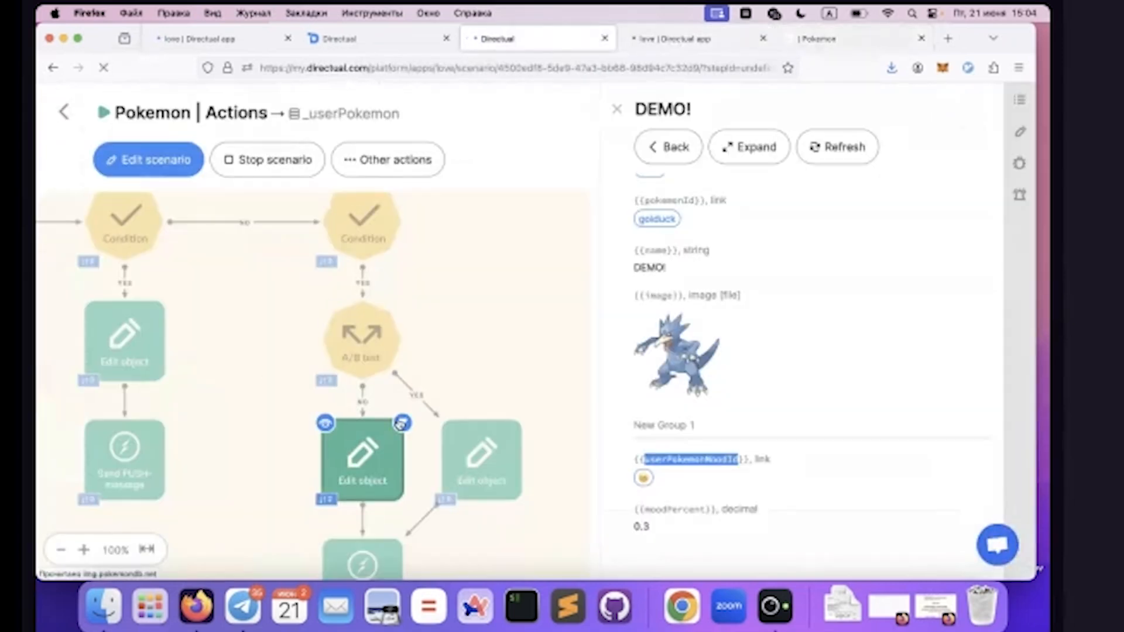
{"action": "left_click", "coordinate": [616, 109]}
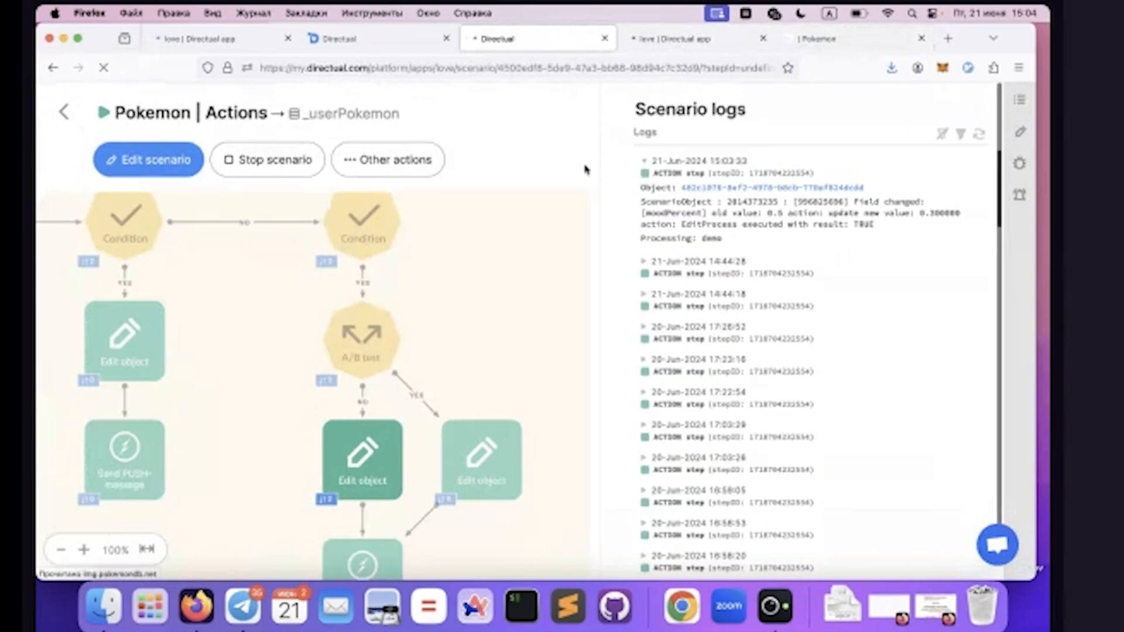
{"action": "left_click", "coordinate": [979, 135]}
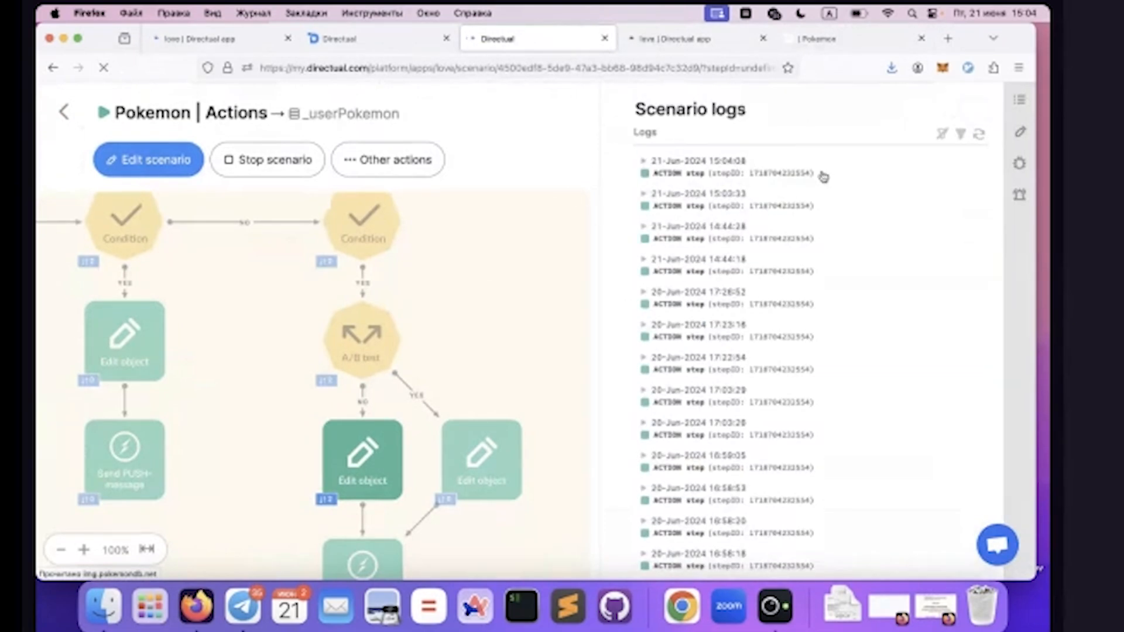
{"action": "left_click", "coordinate": [714, 164]}
{"action": "left_click", "coordinate": [720, 187]}
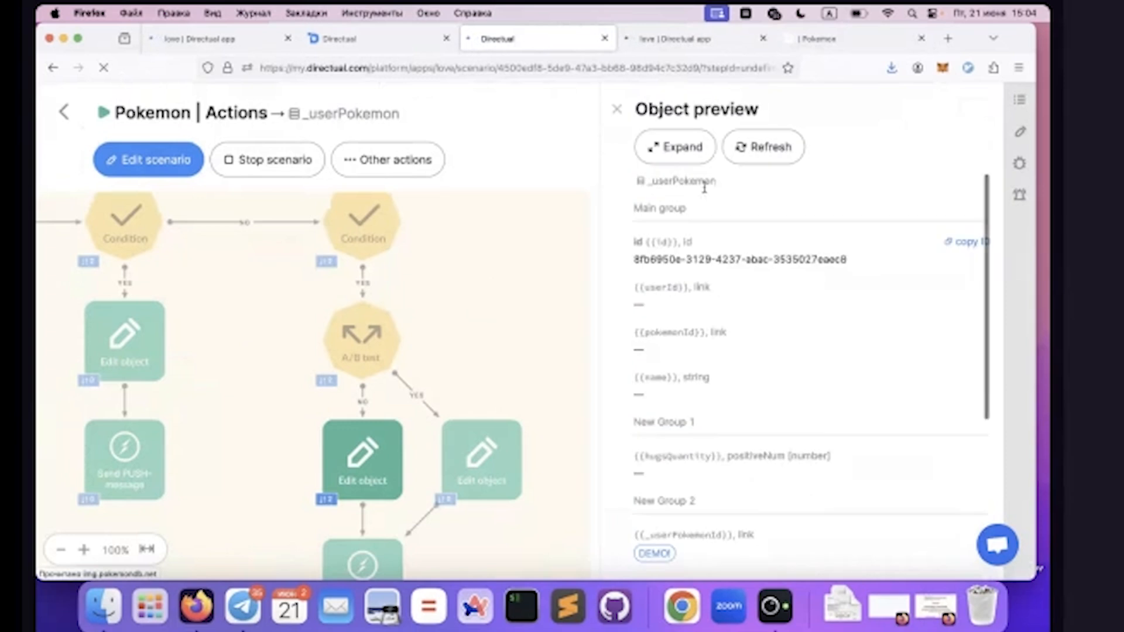
Follow the _userPokemonId link to the DEMO! object and examine its updated mood fields
{"action": "scroll", "coordinate": [692, 337], "scroll_direction": "down", "scroll_amount": 4}
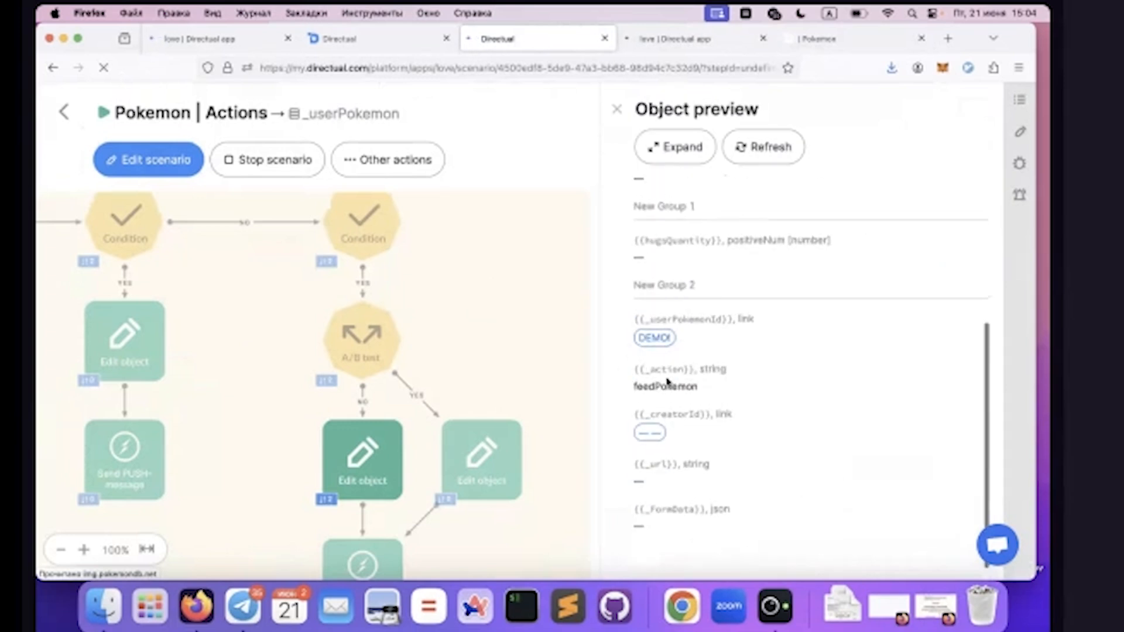
{"action": "double_click", "coordinate": [691, 317]}
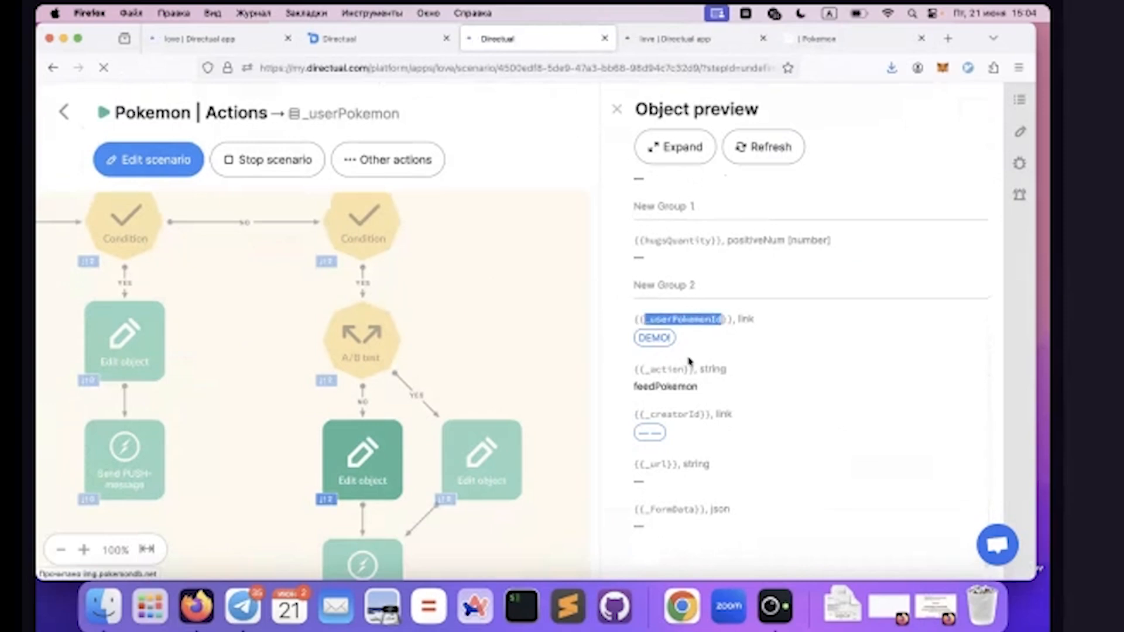
{"action": "left_click", "coordinate": [670, 342]}
{"action": "scroll", "coordinate": [712, 454], "scroll_direction": "down", "scroll_amount": 3}
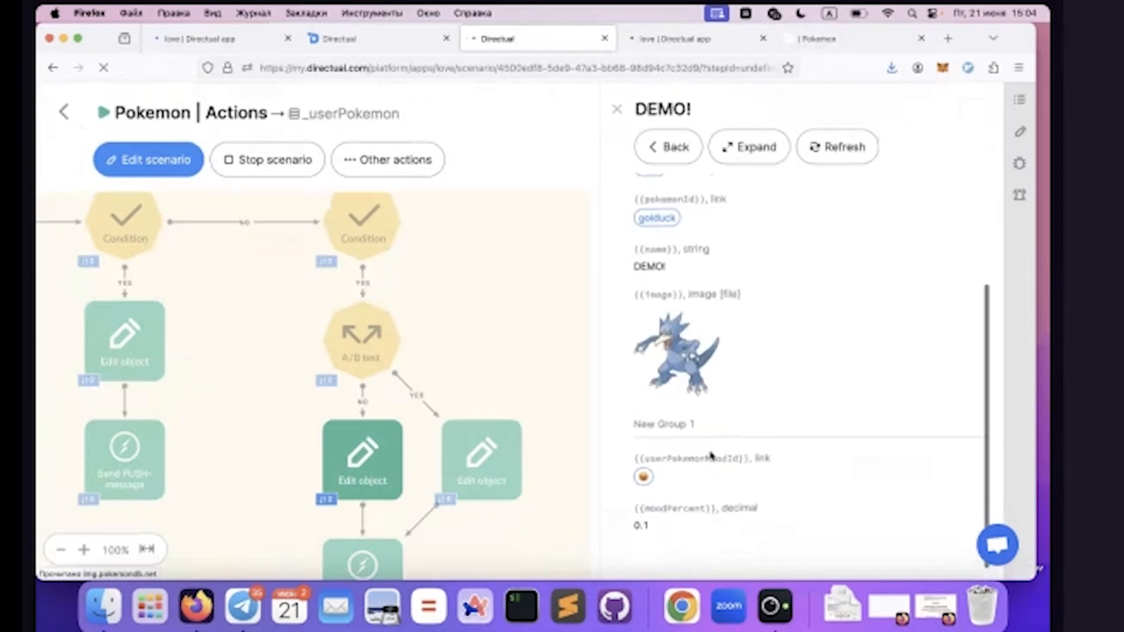
Check the DEMO! object's moodPercent and userPokemonMoodId fields, open the linked mood record, and return to the DEMO! object
{"action": "double_click", "coordinate": [649, 509]}
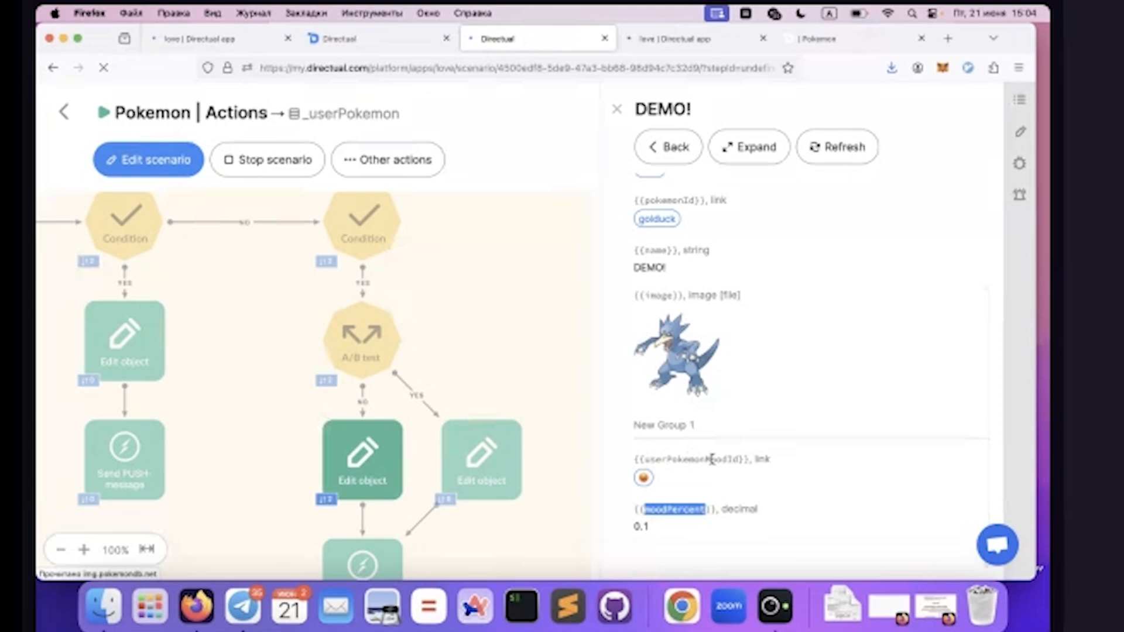
{"action": "double_click", "coordinate": [665, 460]}
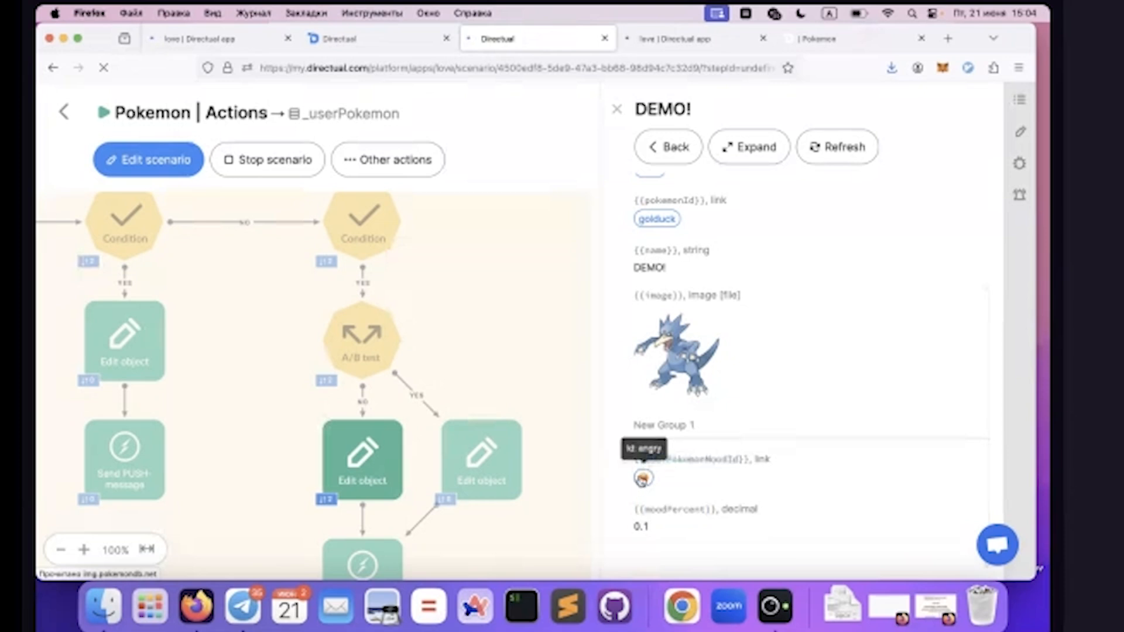
{"action": "left_click", "coordinate": [642, 479]}
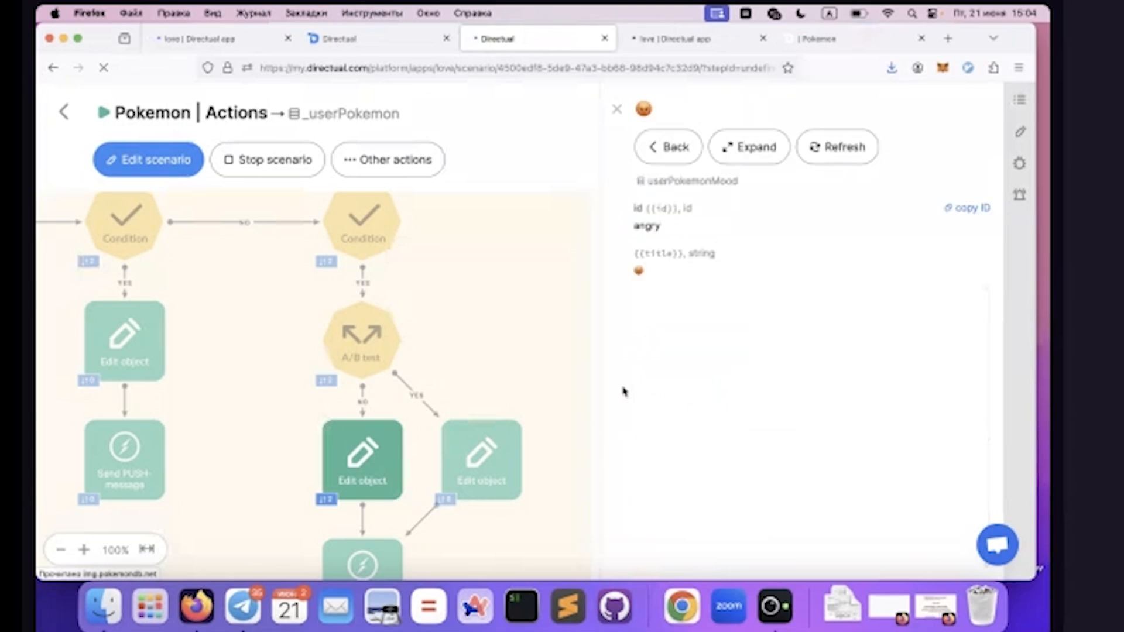
{"action": "left_click", "coordinate": [671, 139]}
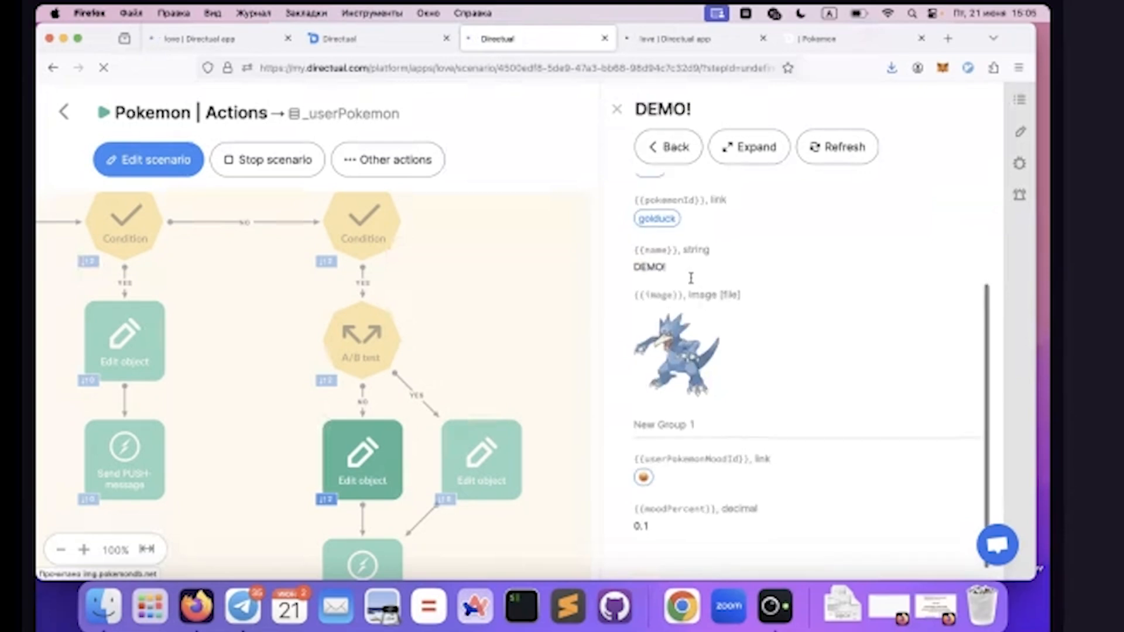
Switch to the published Pokemon page and go back from DEMO! to the list of caught Pokemon
{"action": "left_click", "coordinate": [817, 40]}
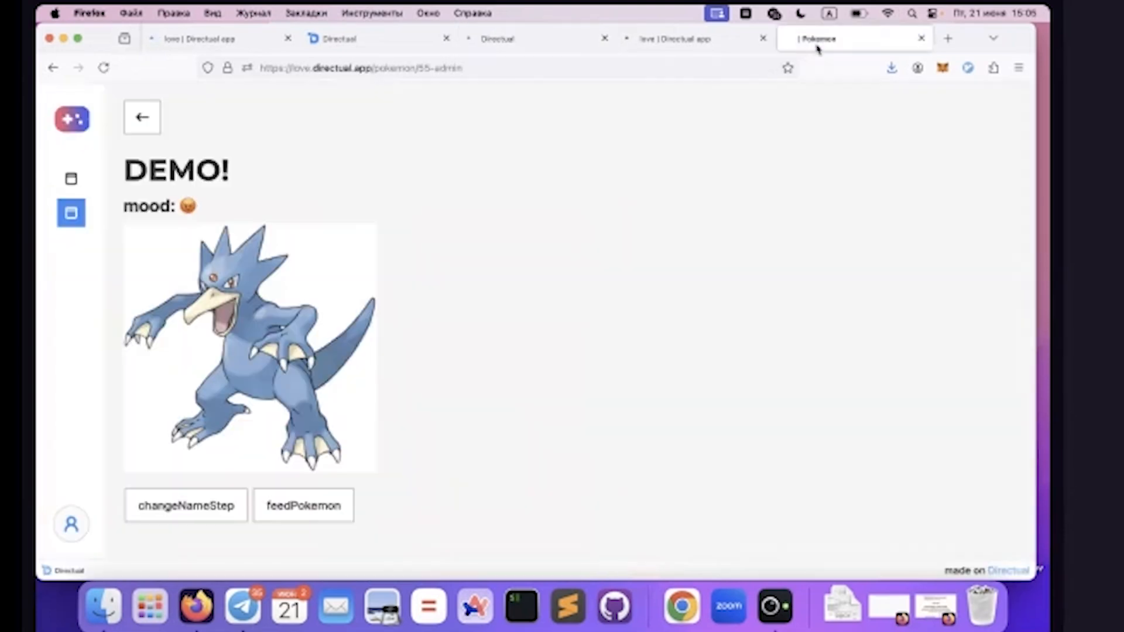
{"action": "left_click", "coordinate": [151, 109]}
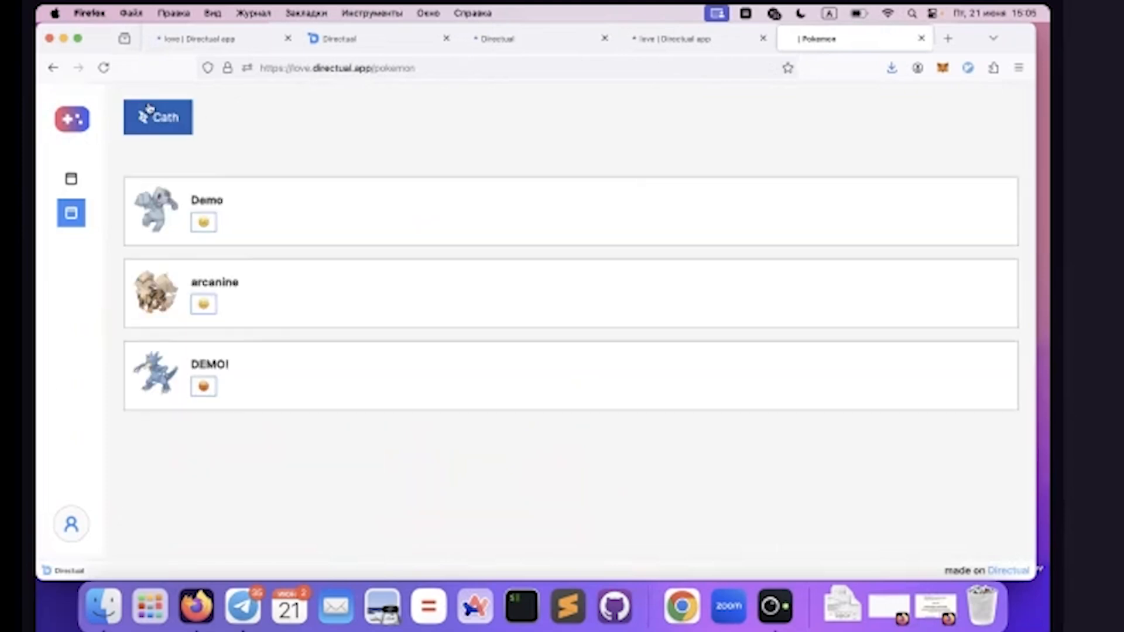